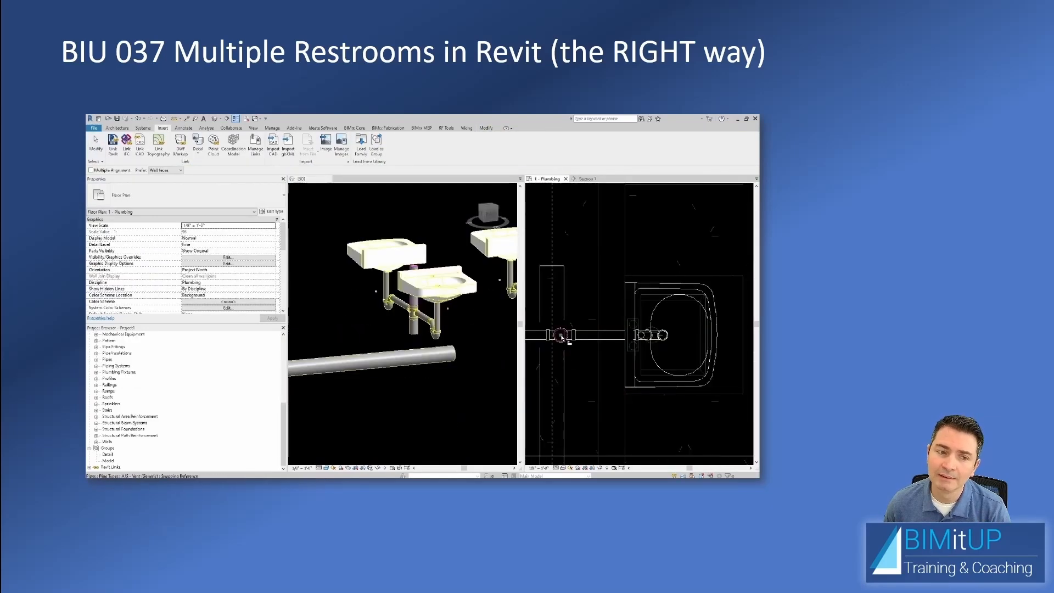
{"action": "left_click", "coordinate": [412, 364]}
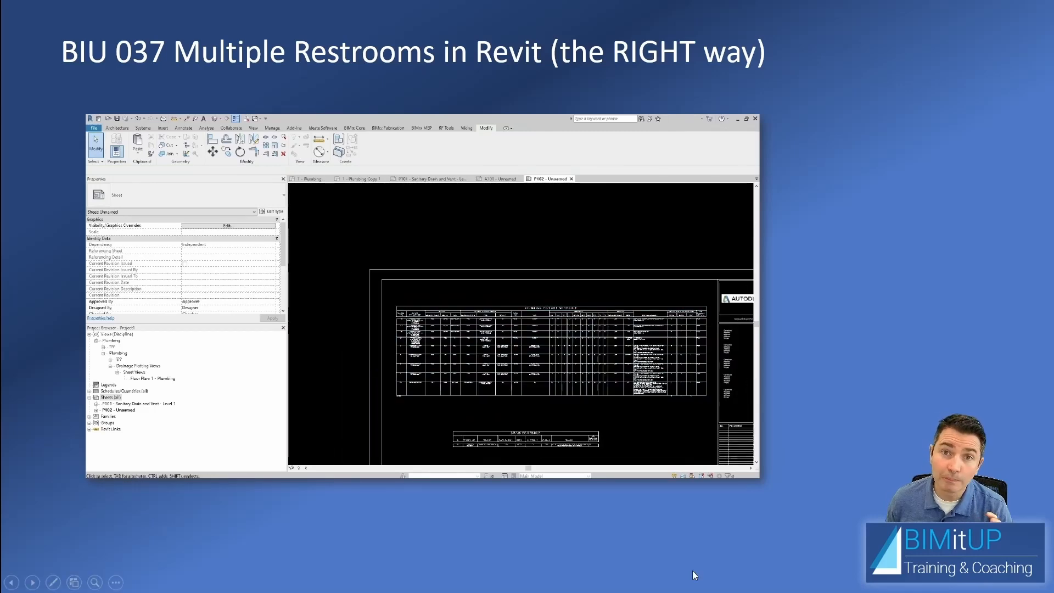
{"action": "mouse_move", "coordinate": [541, 298]}
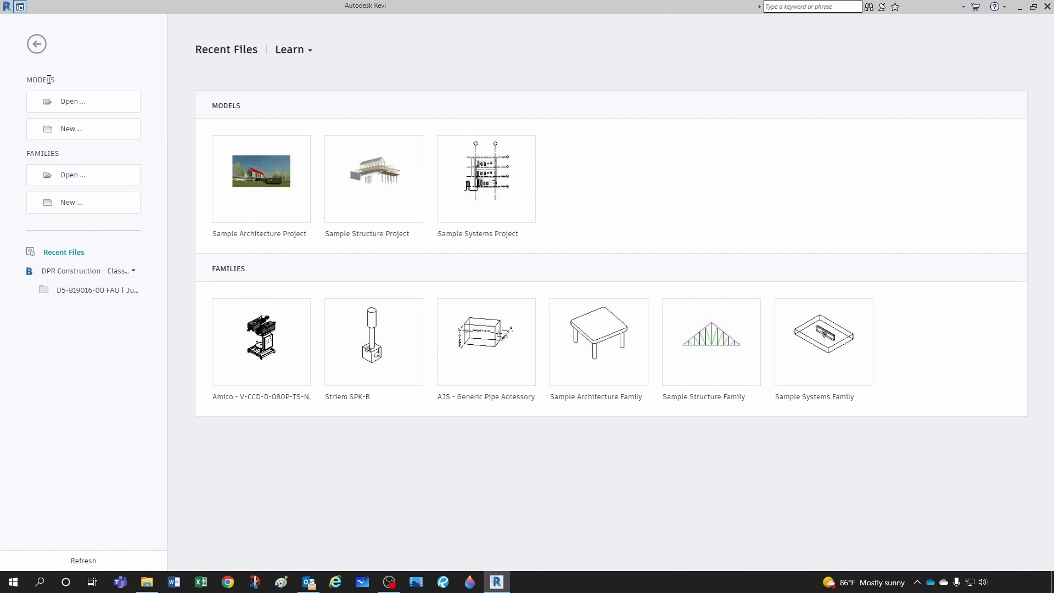
Step: Create a new project based on the Plumbing Template.rte template file
{"action": "left_click", "coordinate": [71, 129]}
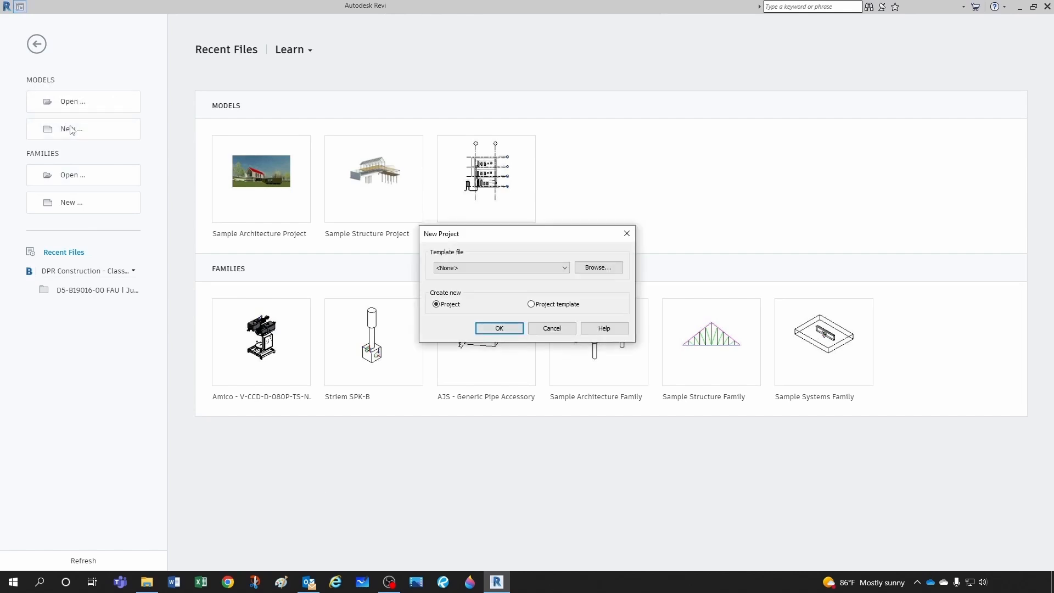
{"action": "left_click", "coordinate": [598, 267]}
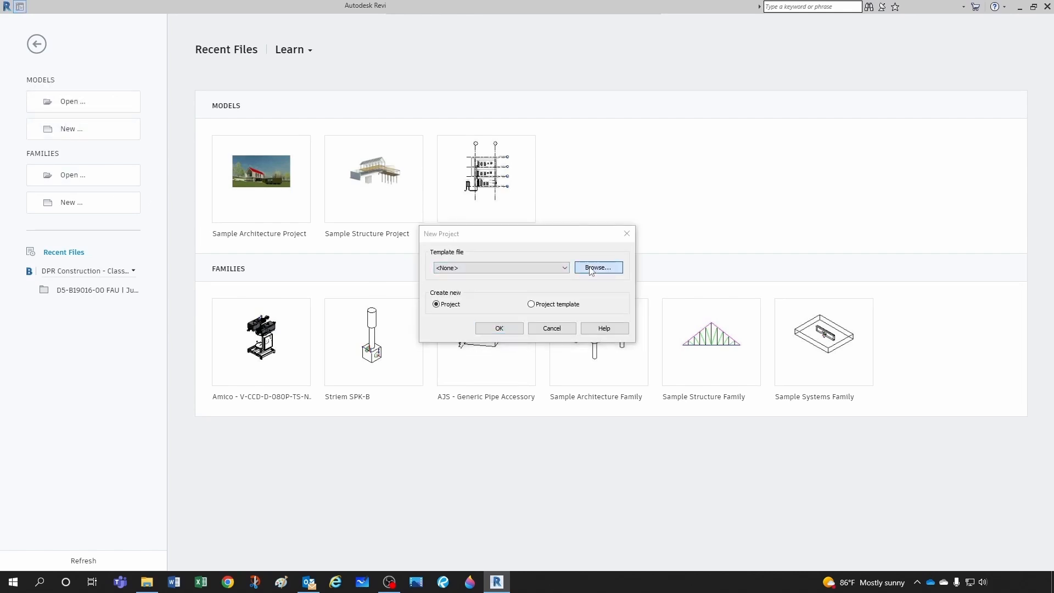
{"action": "left_click", "coordinate": [62, 262]}
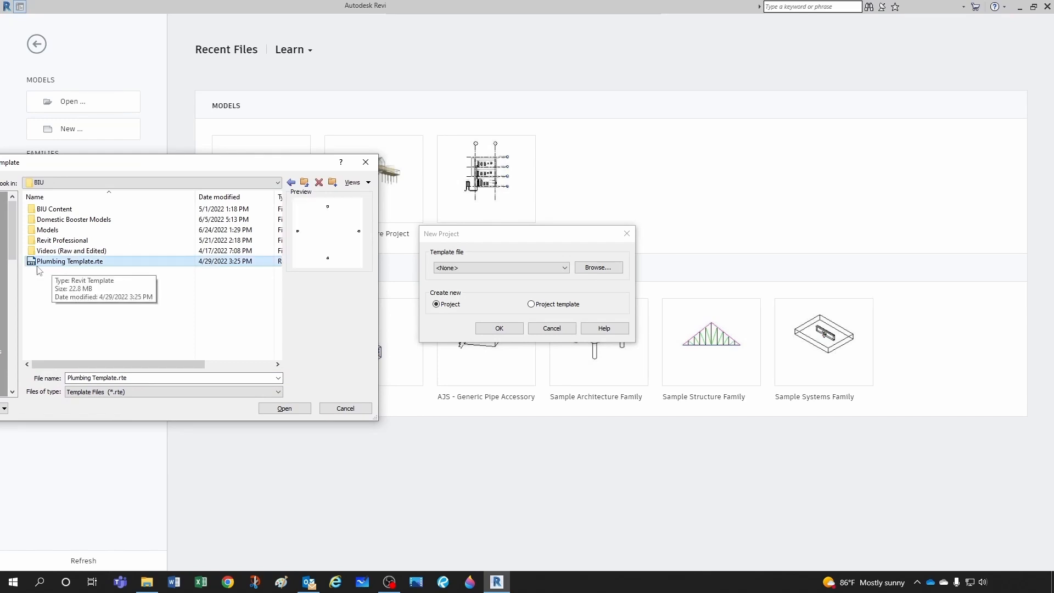
{"action": "left_click", "coordinate": [285, 409]}
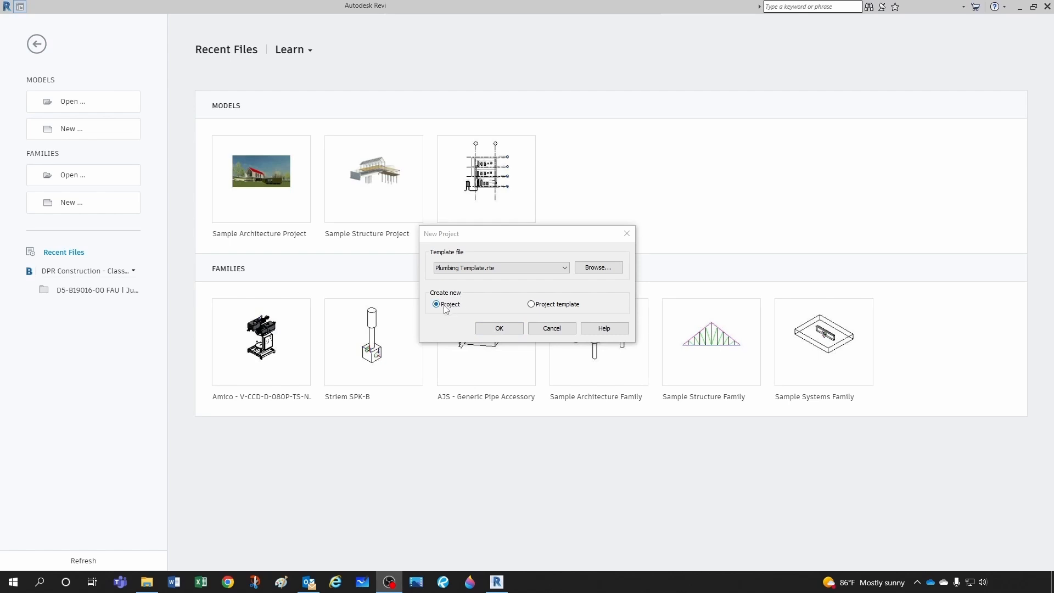
{"action": "left_click", "coordinate": [501, 328]}
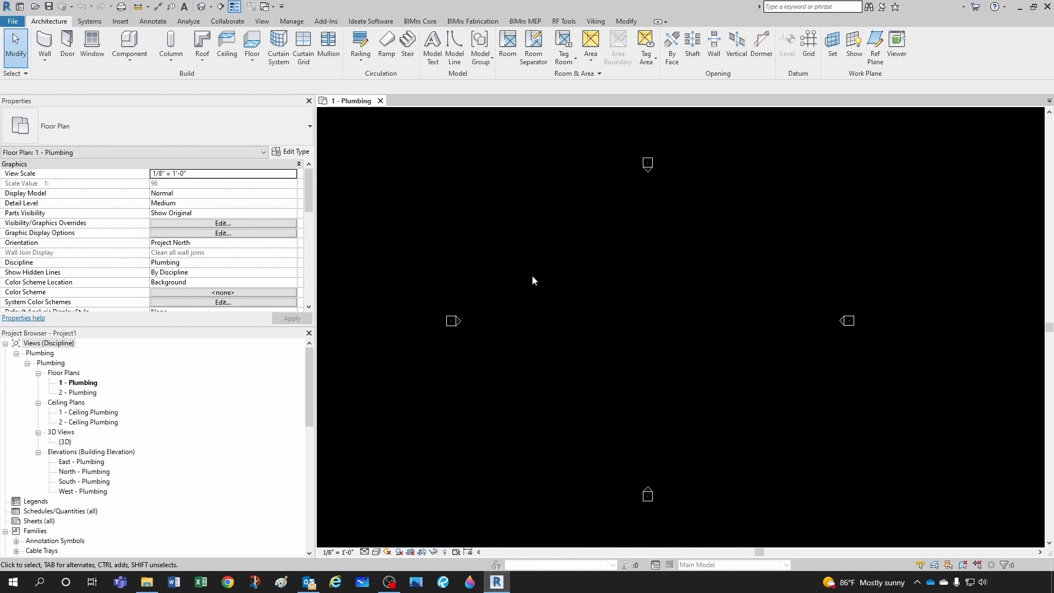
Step: Link the BIU Lab Center - Arch.rvt model from the Models folder using Auto - Origin to Origin positioning, and fit the plan in view
{"action": "left_click", "coordinate": [121, 22]}
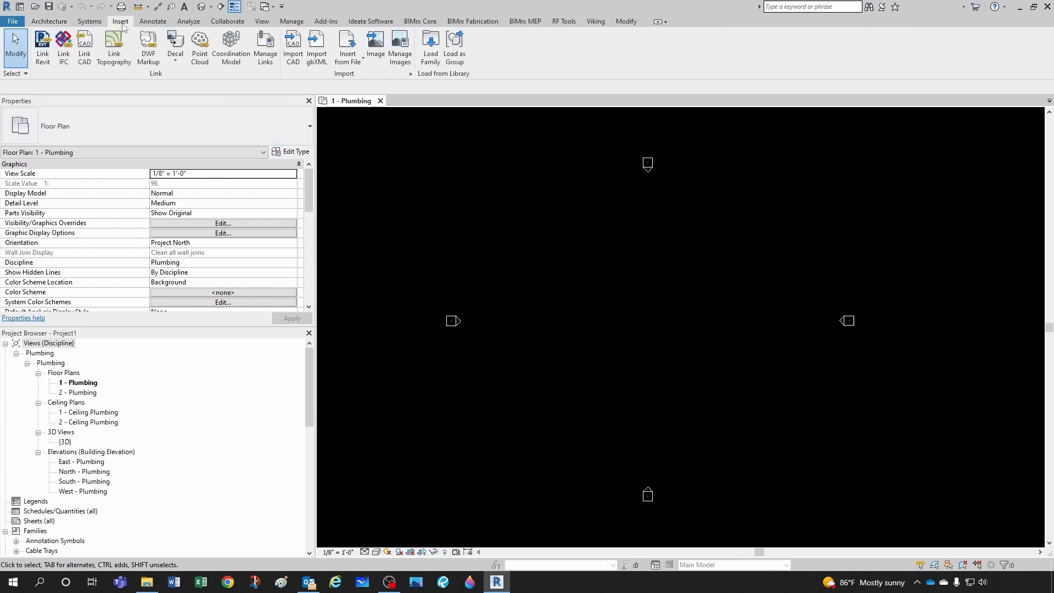
{"action": "left_click", "coordinate": [41, 57]}
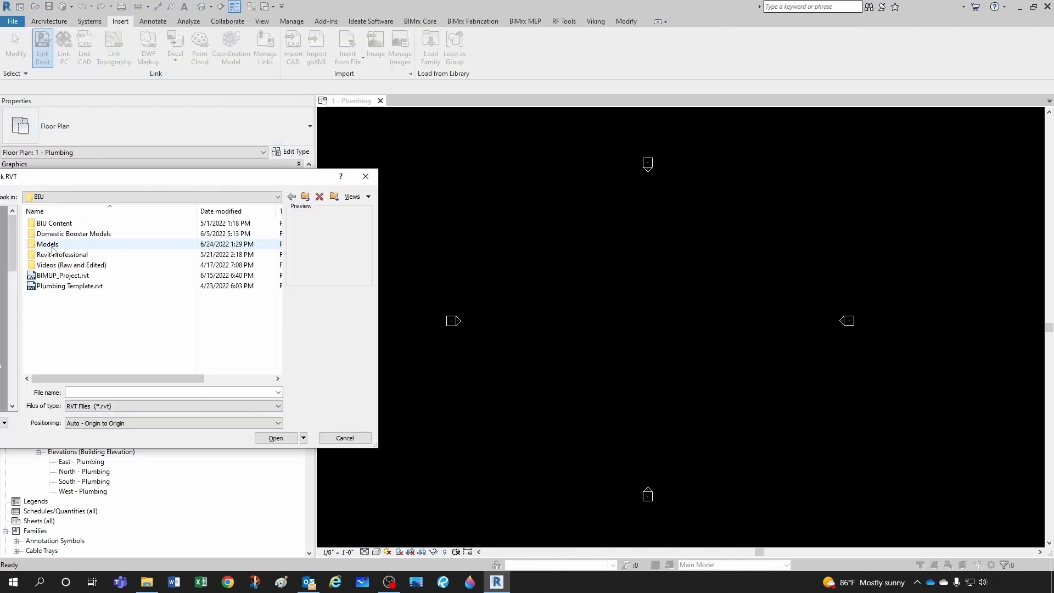
{"action": "double_click", "coordinate": [51, 244]}
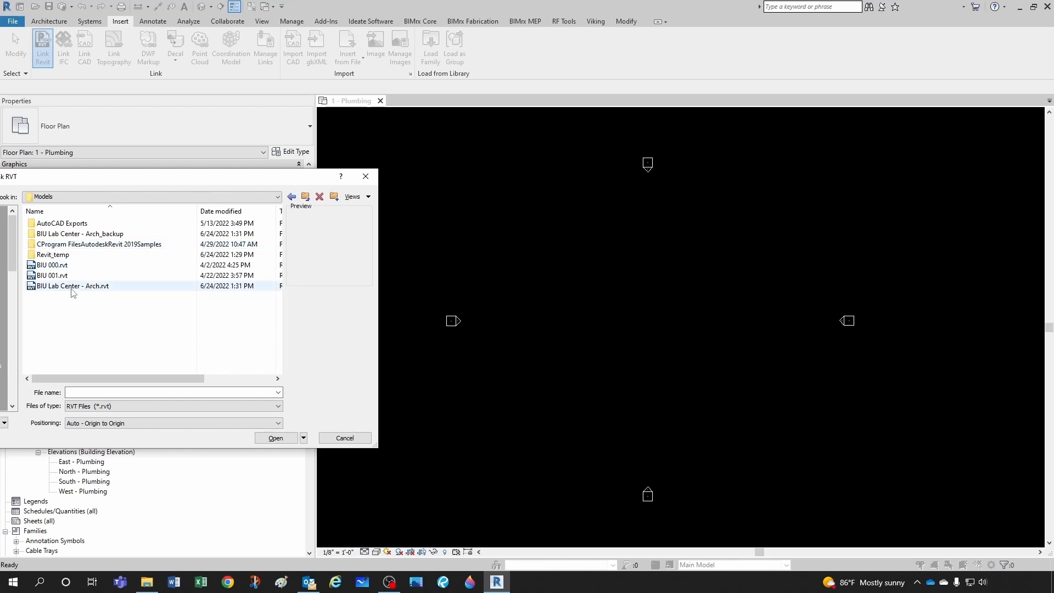
{"action": "left_click", "coordinate": [42, 286]}
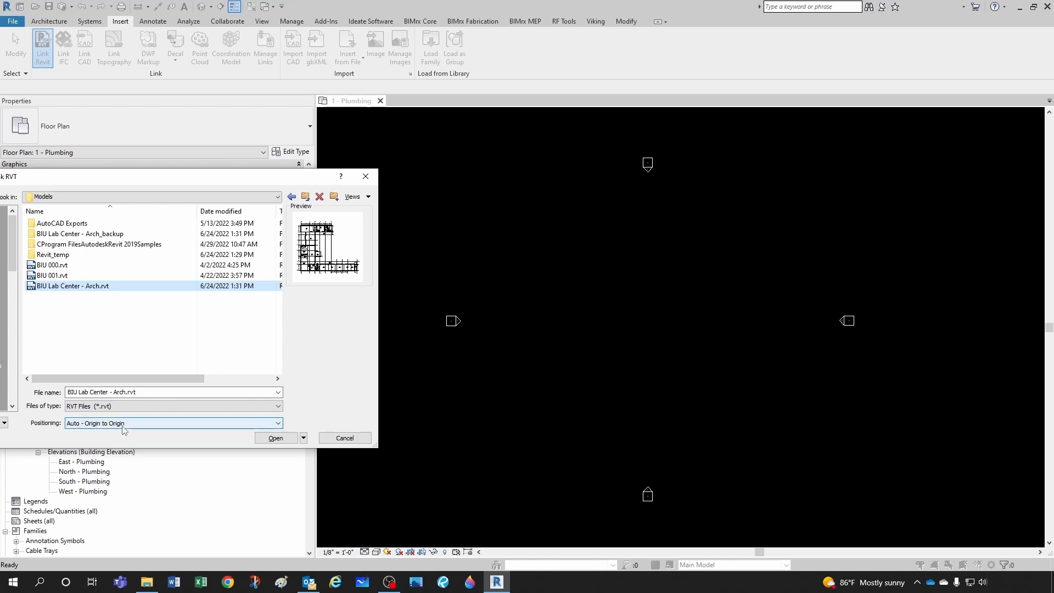
{"action": "left_click", "coordinate": [275, 438]}
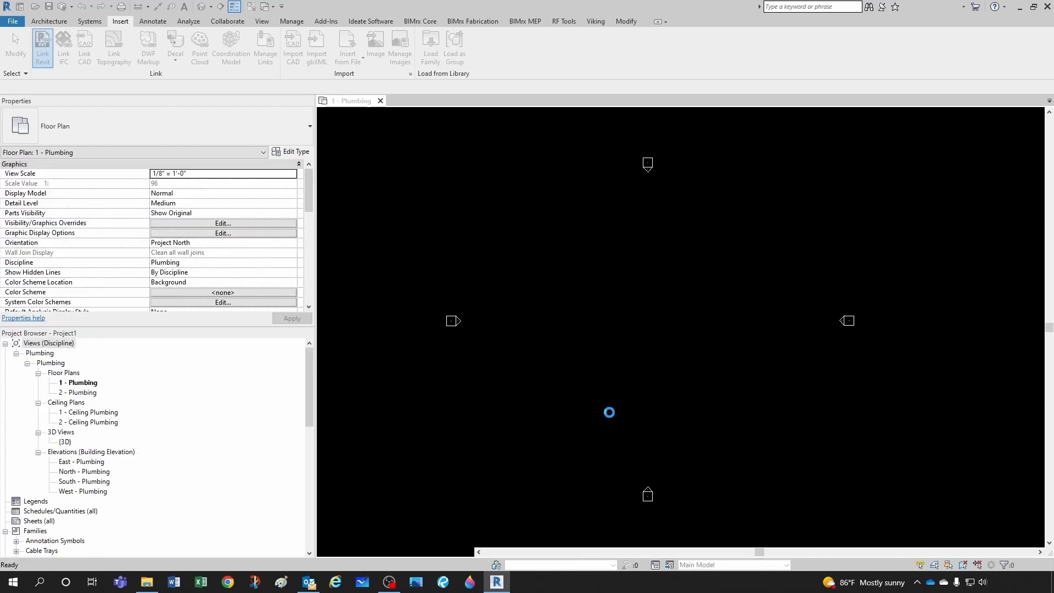
{"action": "key", "text": "z"}
{"action": "key", "text": "f"}
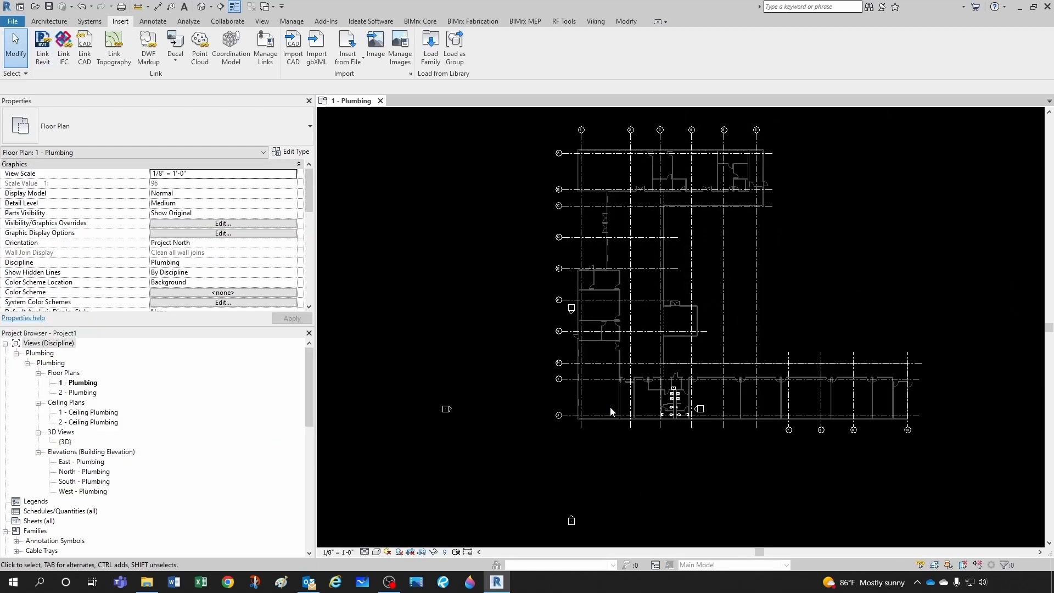
Step: Examine the extents of the linked architectural model and its restroom area on the 1 - Plumbing floor plan
{"action": "middle_click_drag", "start_coordinate": [745, 431], "coordinate": [577, 438]}
{"action": "scroll", "coordinate": [502, 403], "scroll_direction": "up", "scroll_amount": 3}
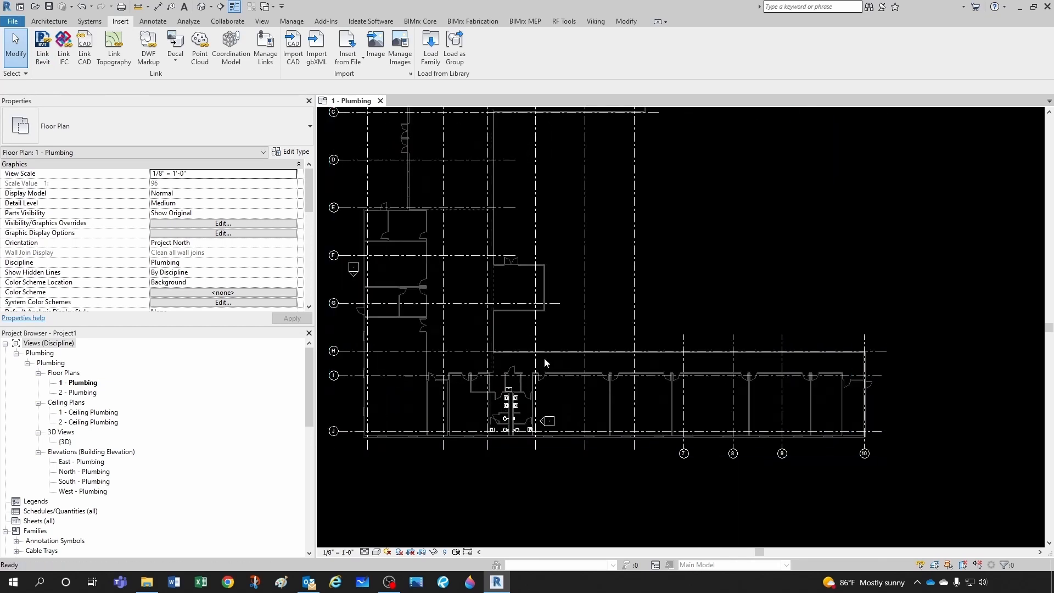
{"action": "scroll", "coordinate": [559, 360], "scroll_direction": "down", "scroll_amount": 2}
{"action": "scroll", "coordinate": [559, 364], "scroll_direction": "down", "scroll_amount": 1}
{"action": "left_click", "coordinate": [548, 355]}
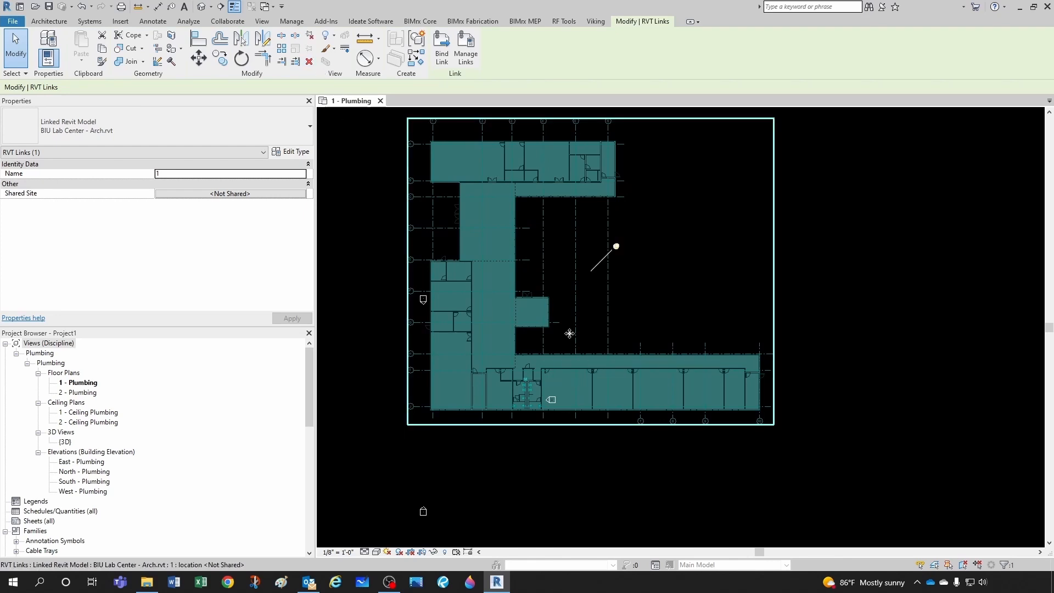
{"action": "key", "text": "Escape"}
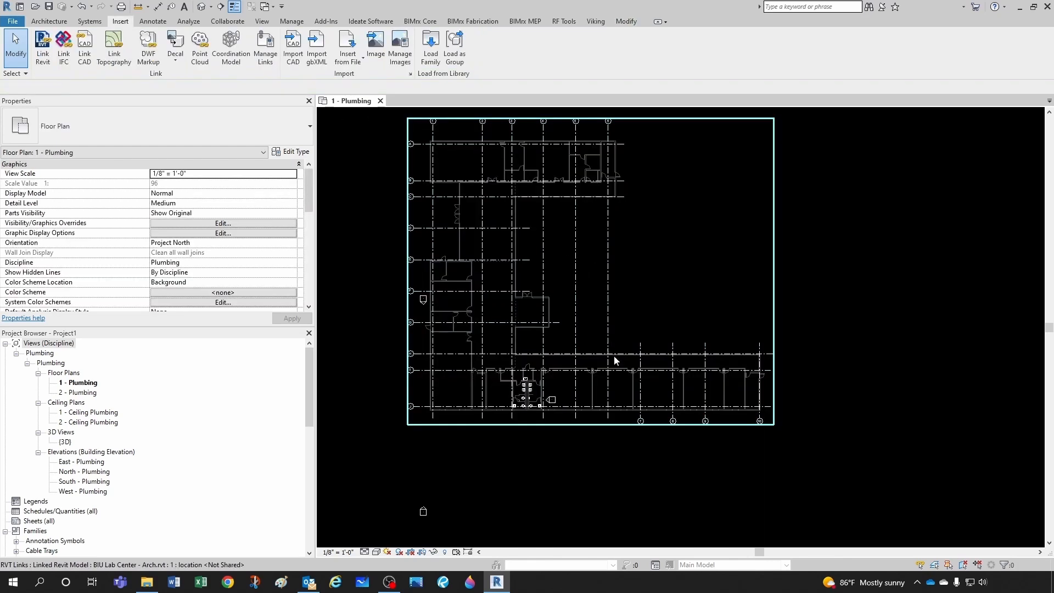
{"action": "middle_click_drag", "start_coordinate": [547, 424], "coordinate": [594, 453]}
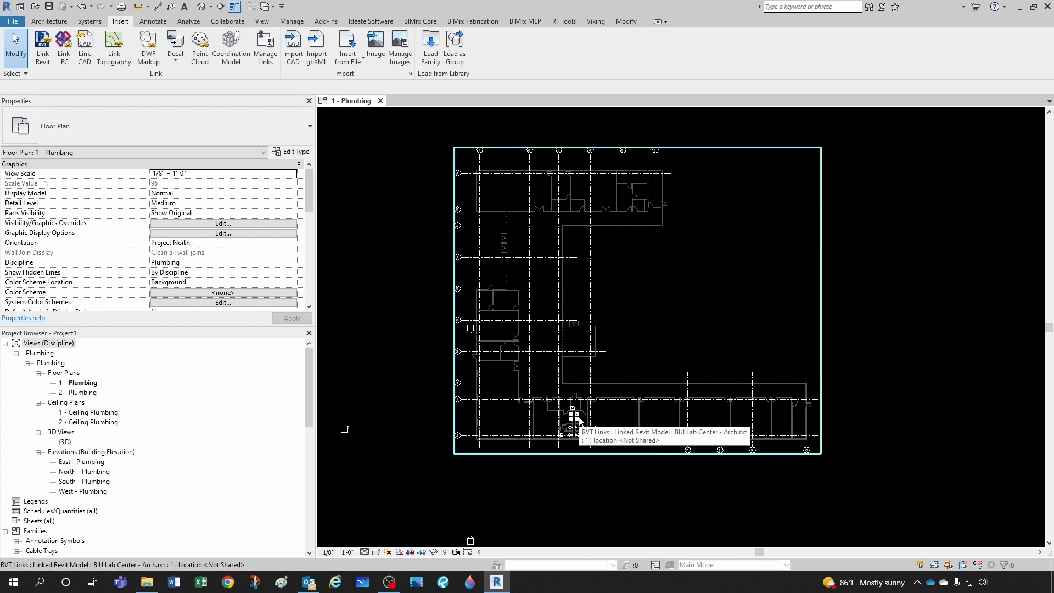
{"action": "scroll", "coordinate": [579, 451], "scroll_direction": "up", "scroll_amount": 5}
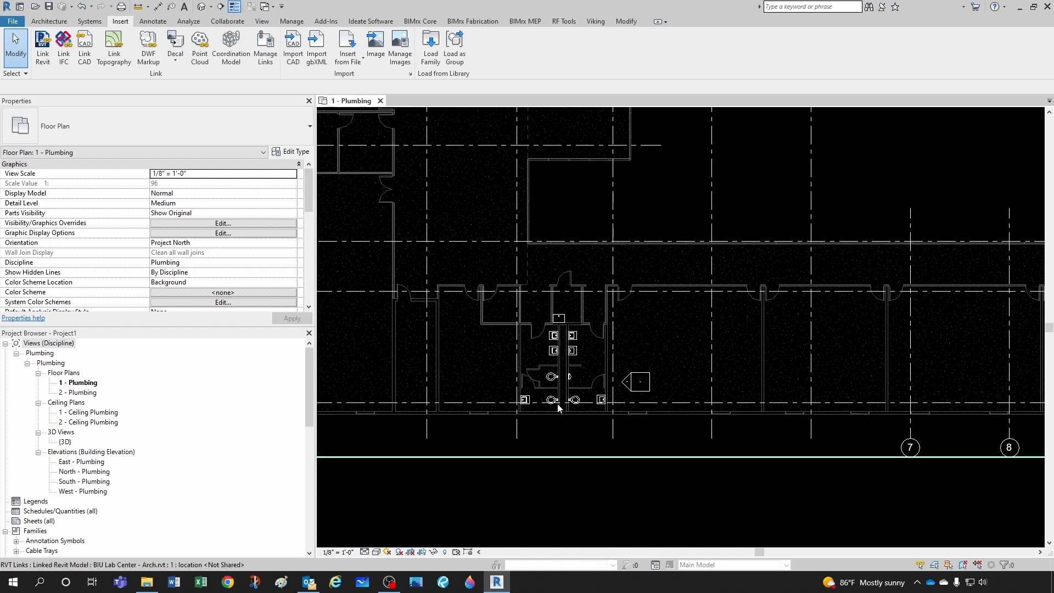
{"action": "scroll", "coordinate": [558, 408], "scroll_direction": "down", "scroll_amount": 1}
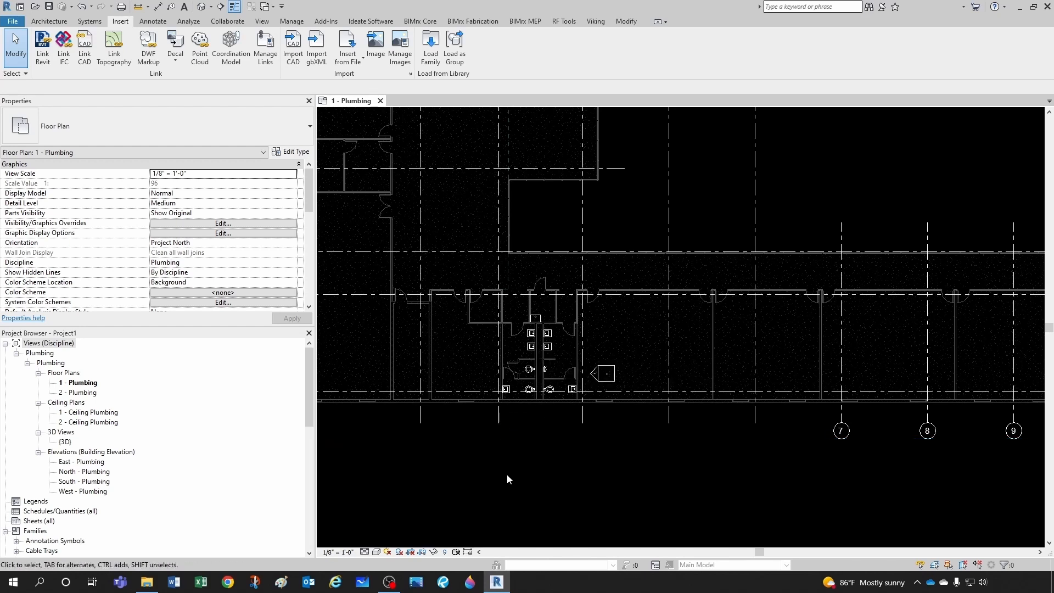
Step: In the plan's visibility overrides, set the BIU Lab Center - Arch.rvt link's display settings and its model categories to Custom
{"action": "key", "text": "v"}
{"action": "key", "text": "g"}
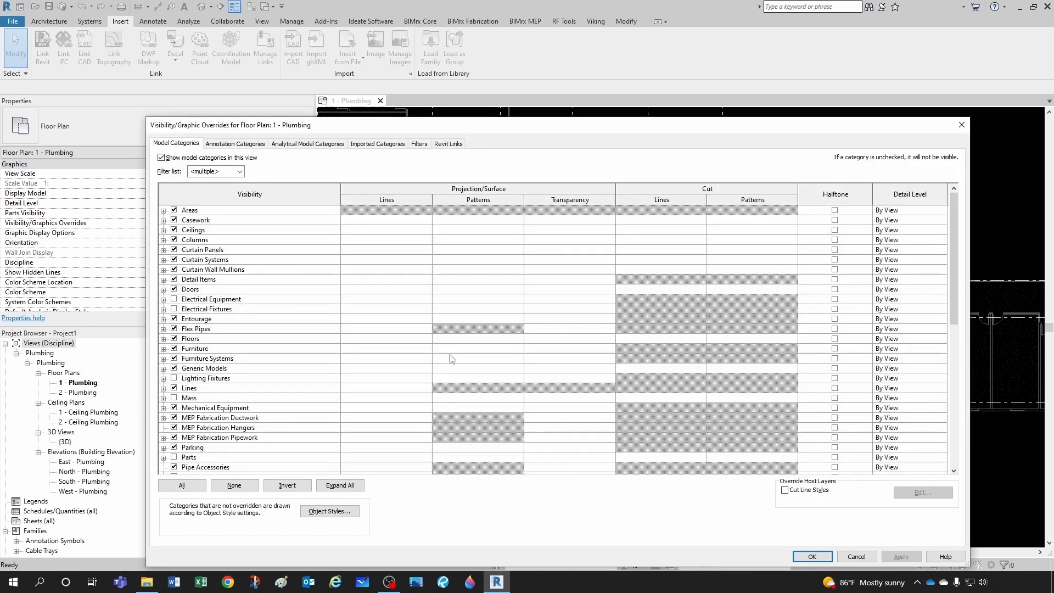
{"action": "left_click", "coordinate": [449, 144]}
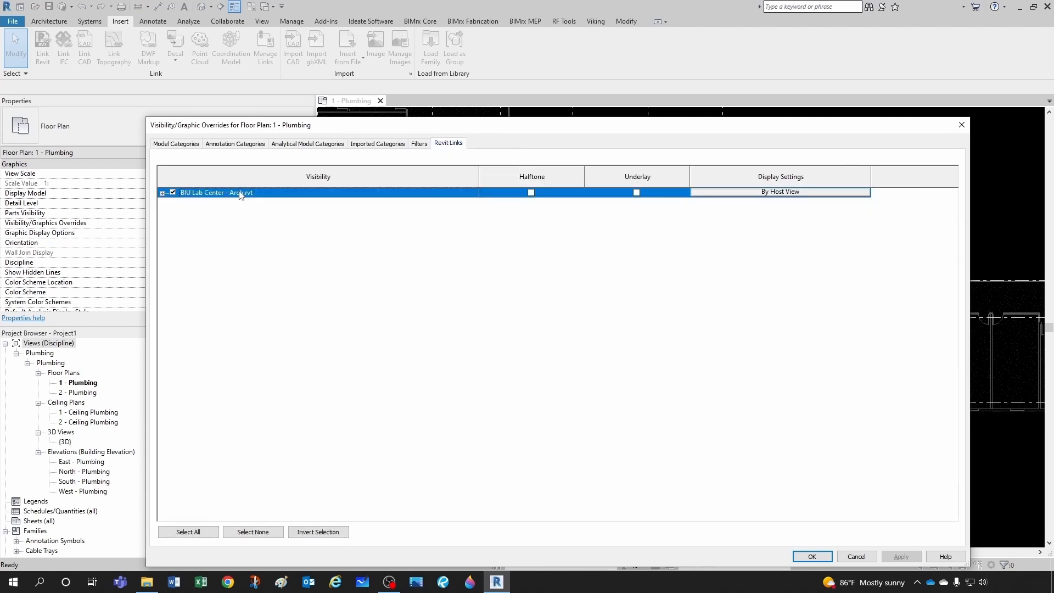
{"action": "left_click", "coordinate": [762, 193]}
{"action": "left_click", "coordinate": [500, 225]}
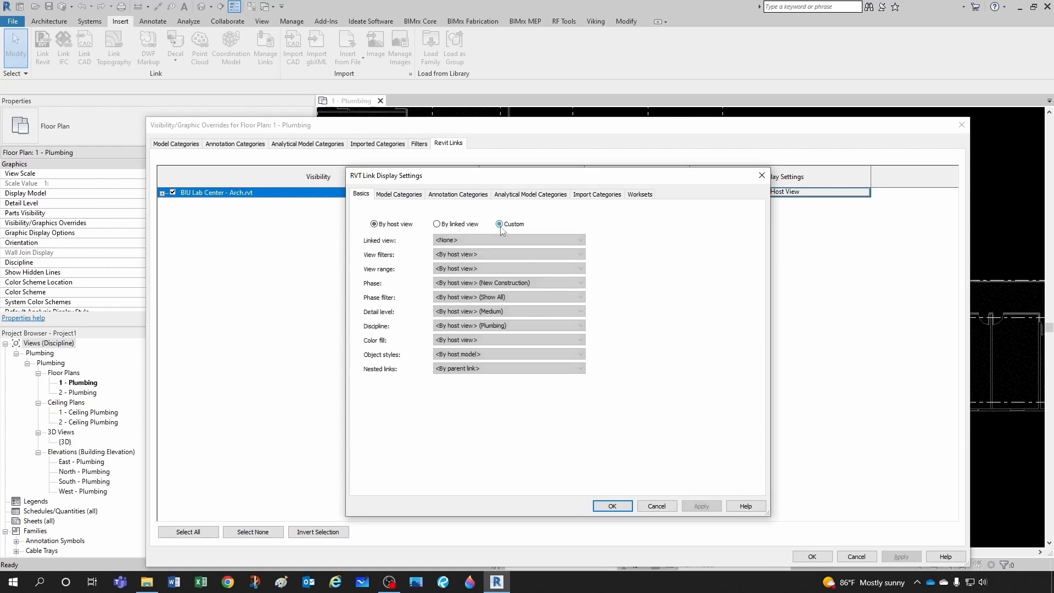
{"action": "left_click", "coordinate": [397, 194]}
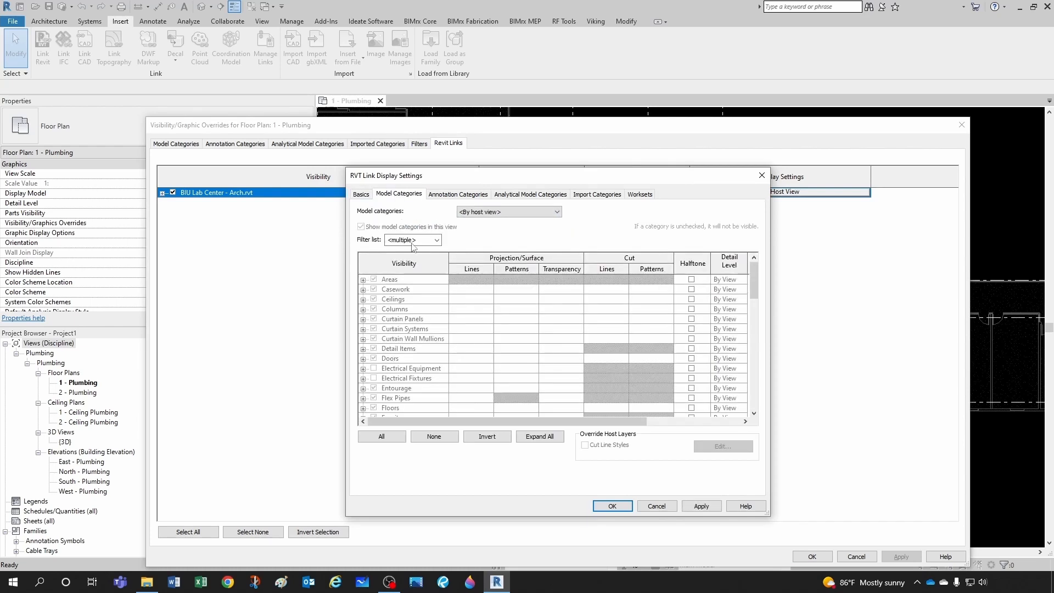
{"action": "left_click", "coordinate": [498, 213]}
{"action": "left_click", "coordinate": [486, 229]}
Step: Override the projection line color of the link's Plumbing Fixtures category with green and apply the visibility settings
{"action": "left_click", "coordinate": [413, 333]}
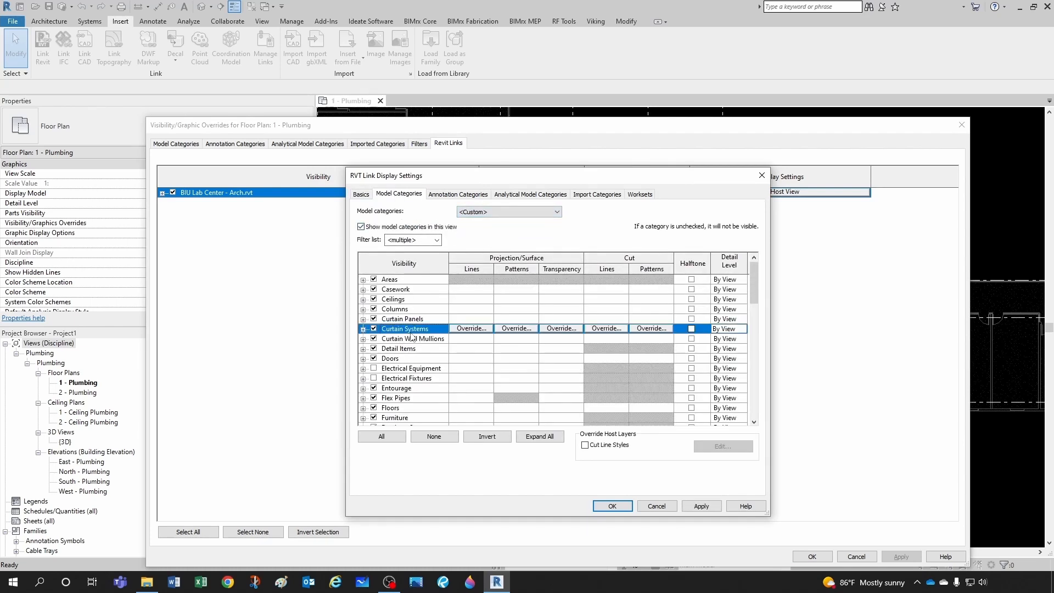
{"action": "scroll", "coordinate": [412, 337], "scroll_direction": "down", "scroll_amount": 7}
{"action": "left_click", "coordinate": [390, 405]}
{"action": "scroll", "coordinate": [390, 406], "scroll_direction": "down", "scroll_amount": 2}
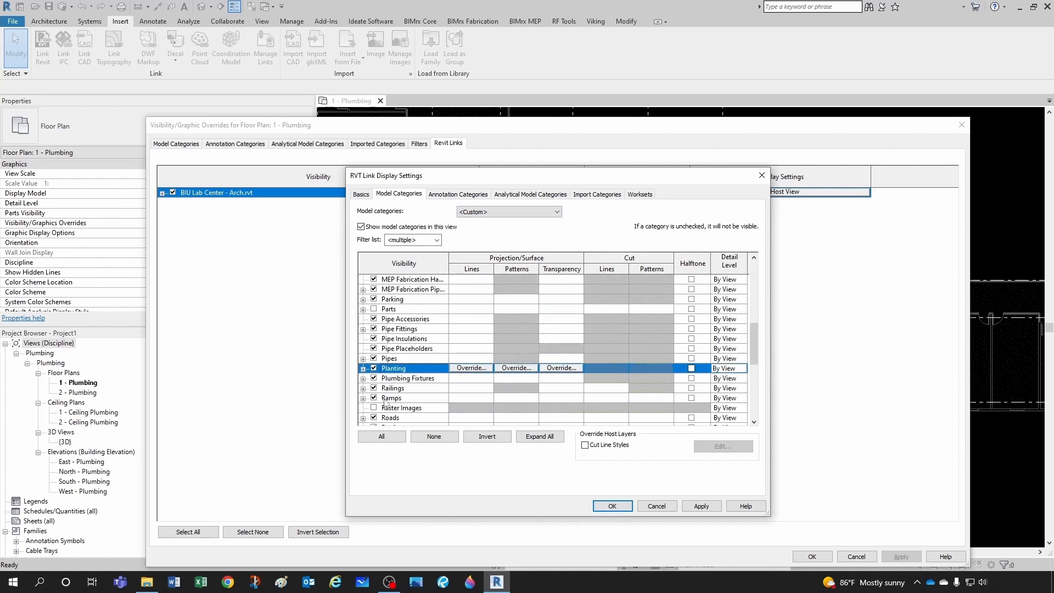
{"action": "left_click", "coordinate": [392, 380]}
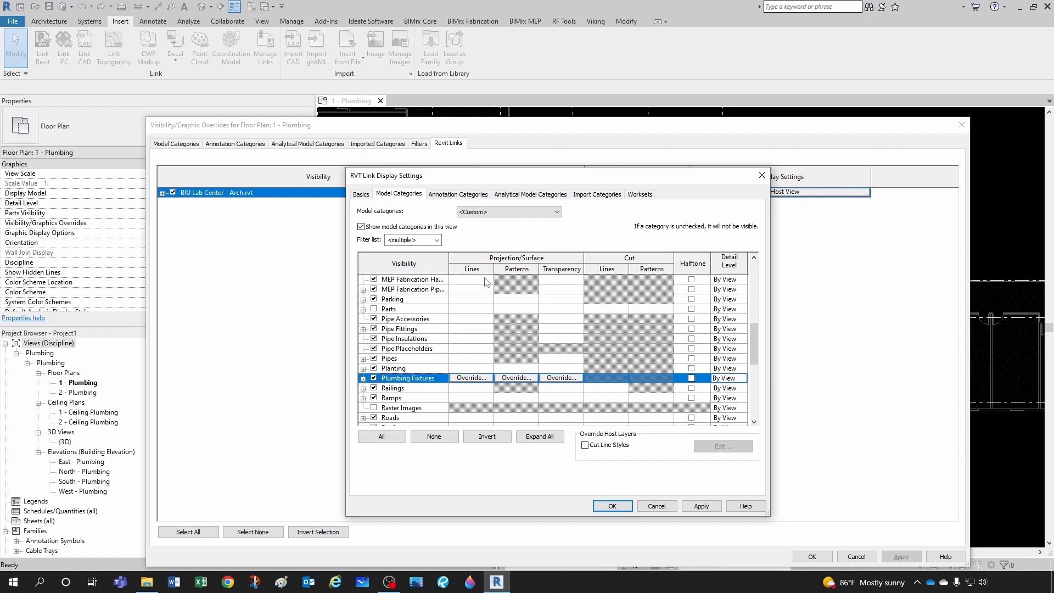
{"action": "left_click", "coordinate": [472, 377]}
{"action": "left_click", "coordinate": [620, 265]}
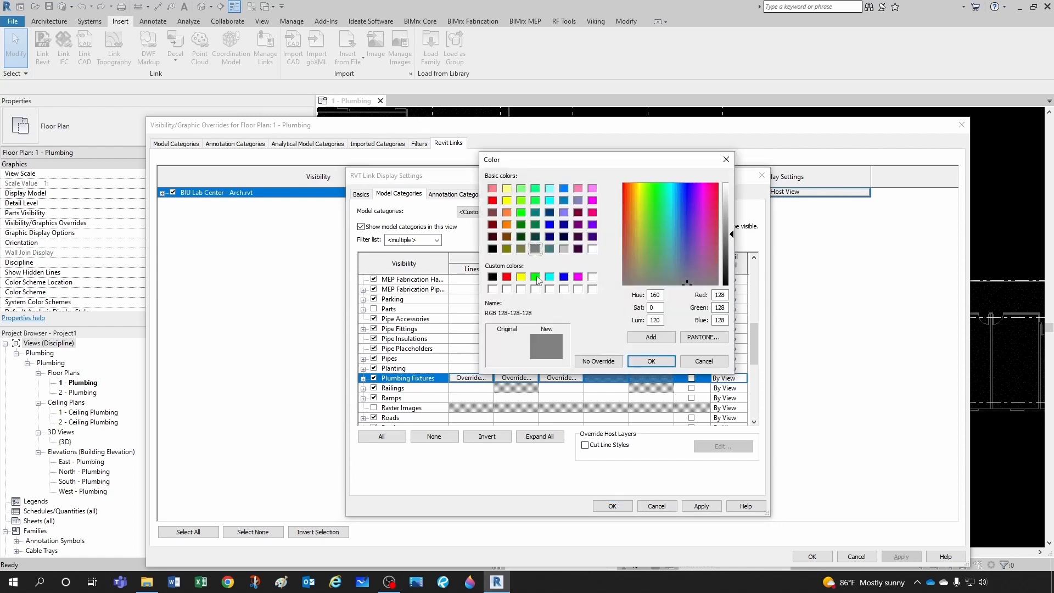
{"action": "left_click", "coordinate": [536, 278]}
{"action": "left_click", "coordinate": [641, 362]}
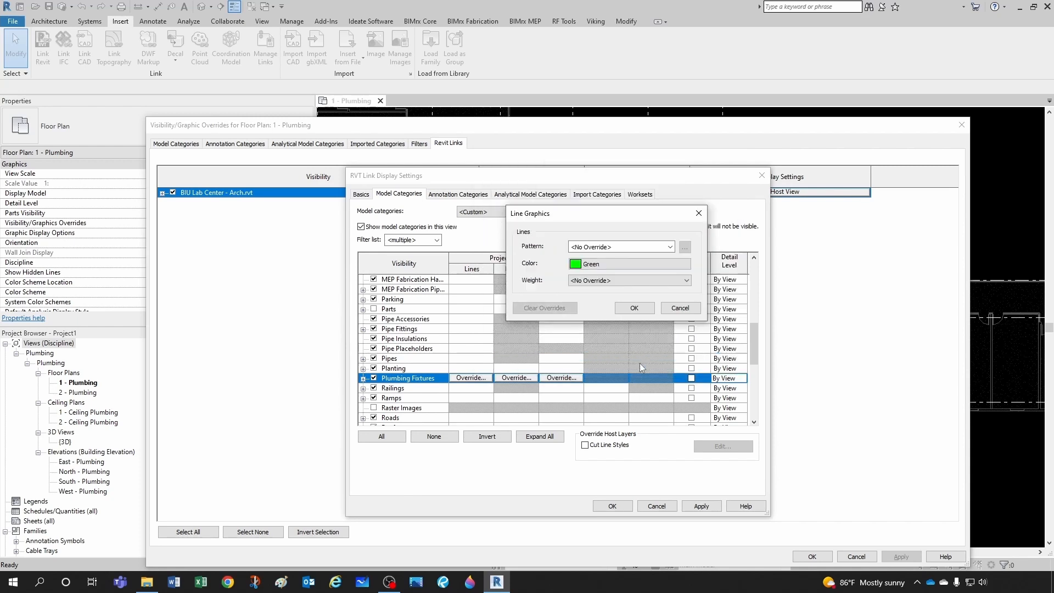
{"action": "left_click", "coordinate": [624, 307]}
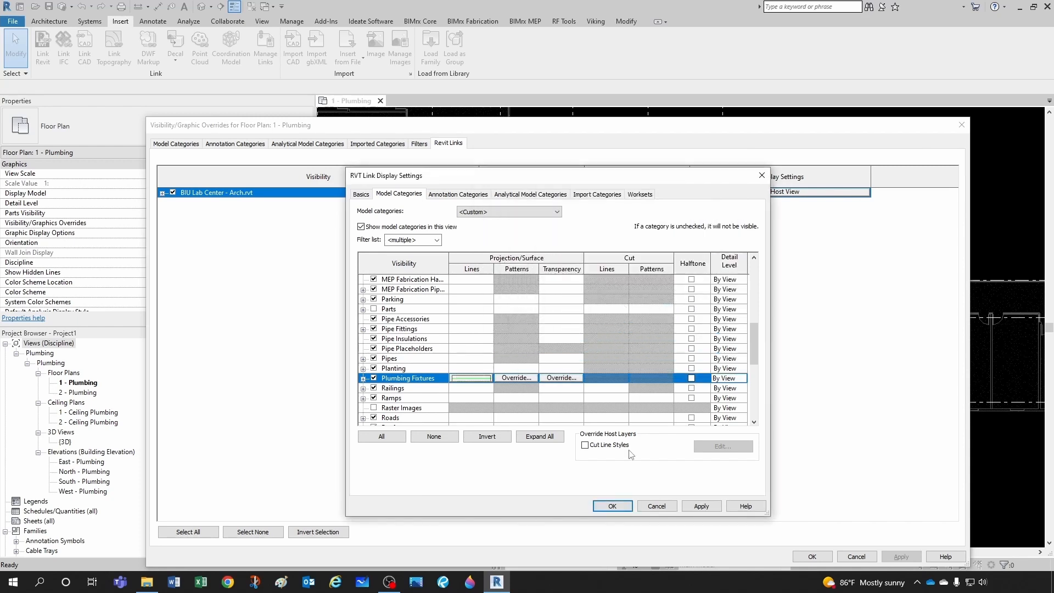
{"action": "left_click", "coordinate": [627, 506]}
{"action": "left_click", "coordinate": [813, 555]}
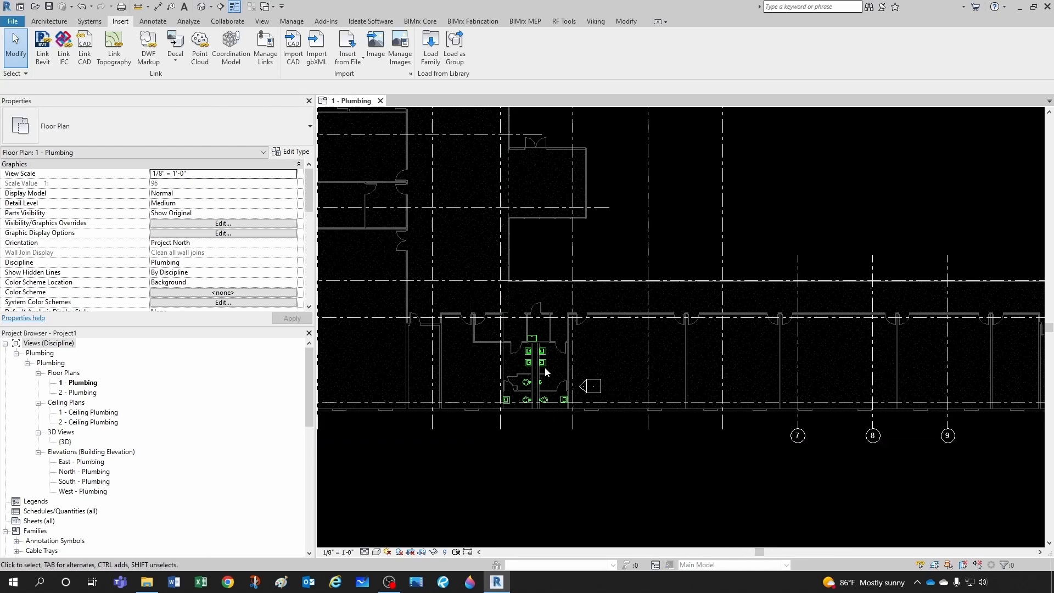
Step: Inspect the recolored plumbing fixtures in the linked model's restrooms on the floor plan
{"action": "scroll", "coordinate": [535, 395], "scroll_direction": "up", "scroll_amount": 3}
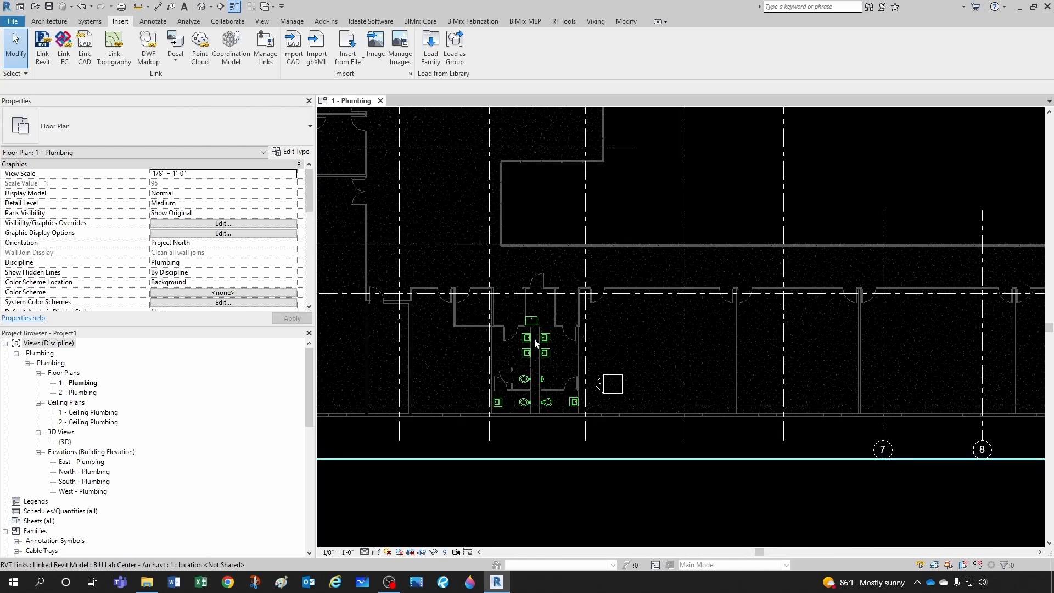
{"action": "scroll", "coordinate": [565, 433], "scroll_direction": "down", "scroll_amount": 3}
{"action": "scroll", "coordinate": [572, 439], "scroll_direction": "down", "scroll_amount": 2}
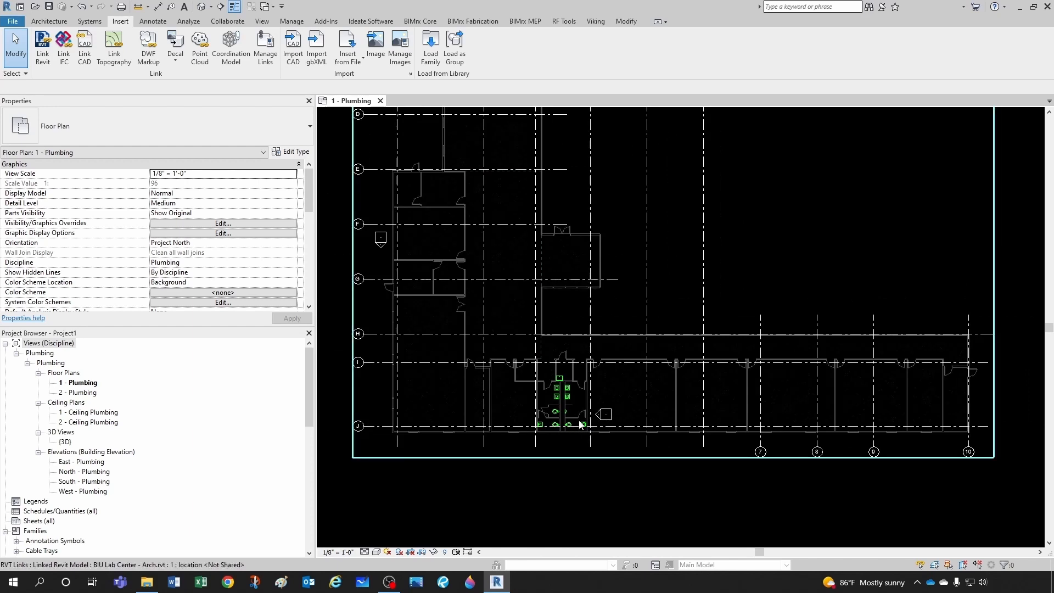
{"action": "left_click", "coordinate": [575, 436]}
{"action": "key", "text": "Escape"}
{"action": "scroll", "coordinate": [565, 470], "scroll_direction": "up", "scroll_amount": 1}
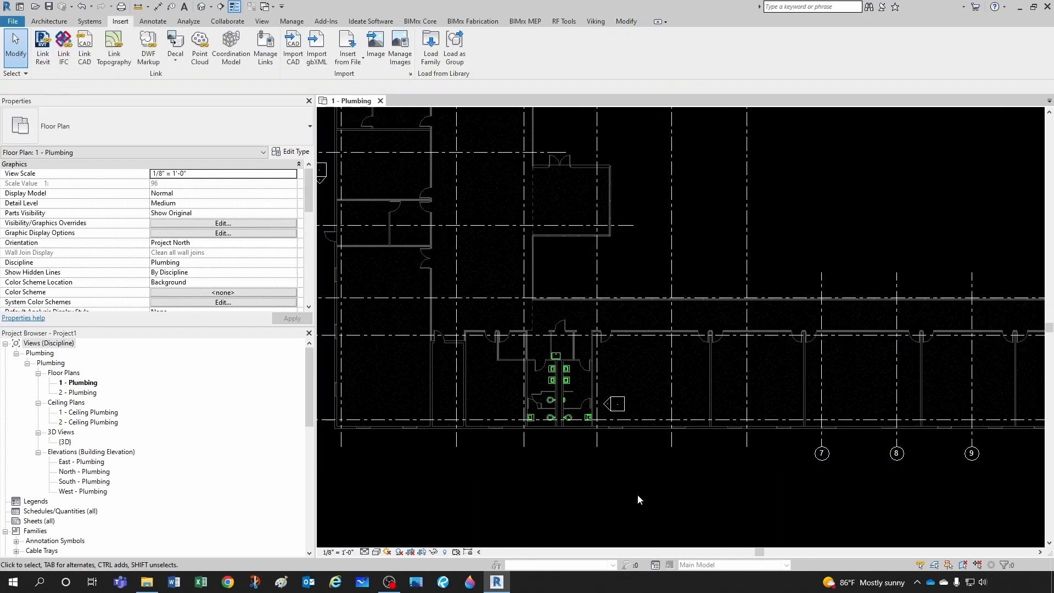
{"action": "key", "text": "alt+Tab"}
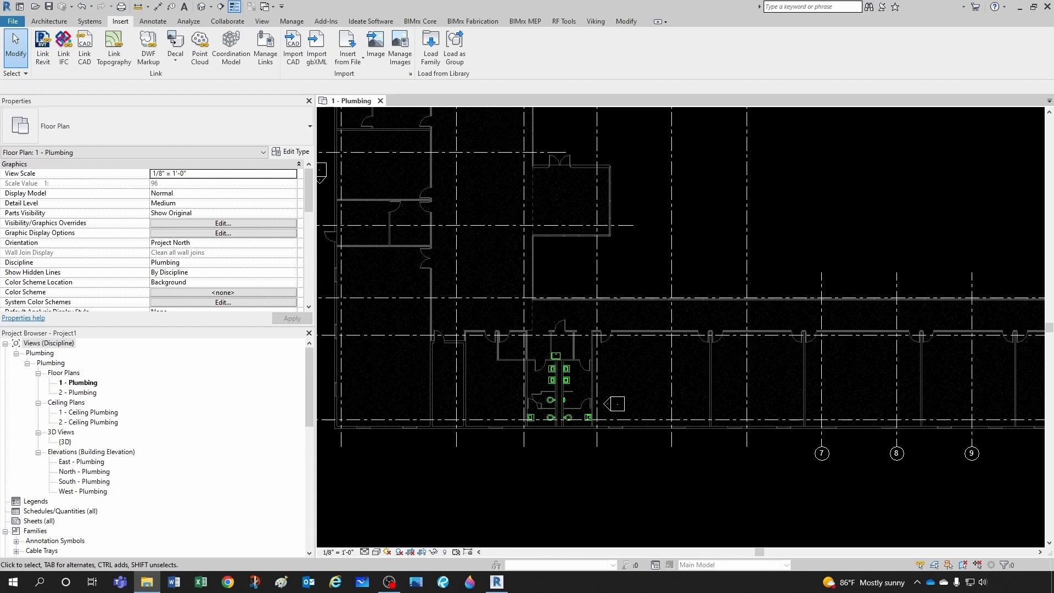
{"action": "scroll", "coordinate": [767, 451], "scroll_direction": "up", "scroll_amount": 3}
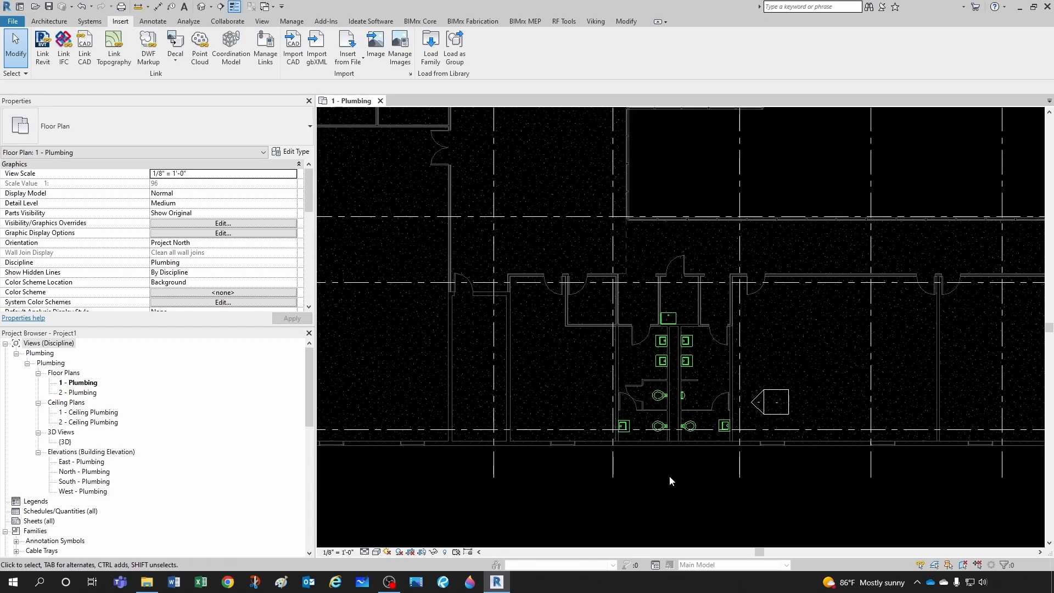
Step: Review the web search results for the Zurn ZN1201 water closet carrier in Chrome and return to the Revit plan
{"action": "scroll", "coordinate": [670, 477], "scroll_direction": "up", "scroll_amount": 1}
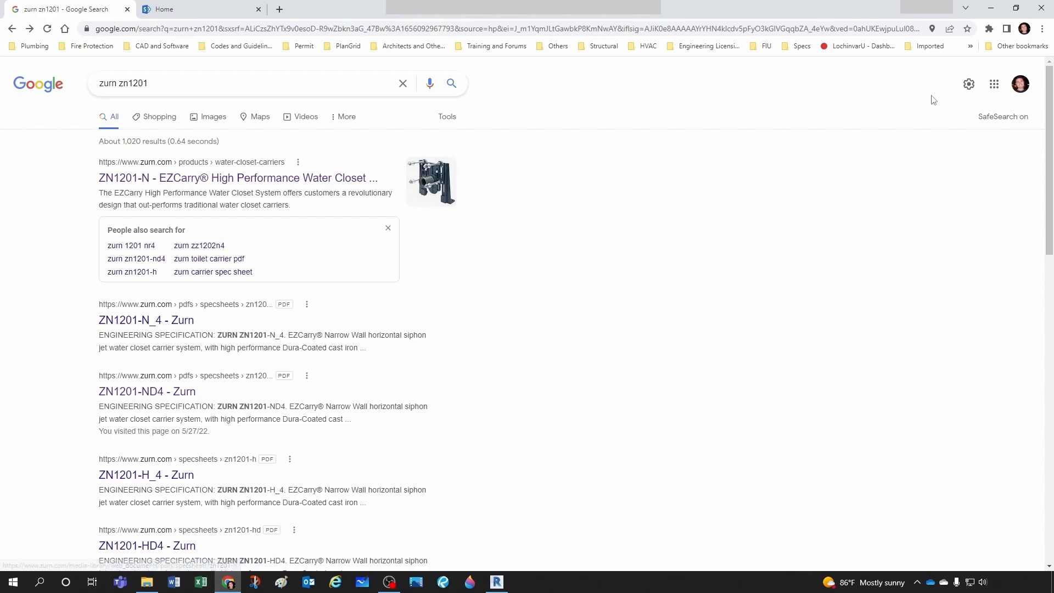
{"action": "left_click", "coordinate": [990, 9]}
{"action": "scroll", "coordinate": [684, 460], "scroll_direction": "up", "scroll_amount": 4}
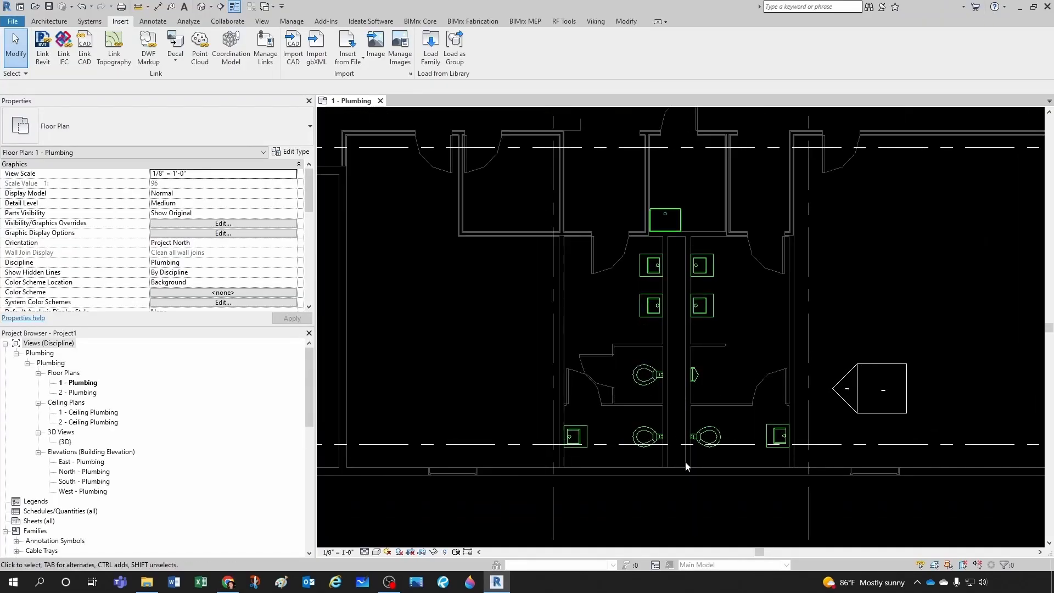
Step: Load the AJS Horiz-3x4-BtoB-Zurn-ZN1201-ND4-16in (Vent) carrier and place it on the Level 1 work plane in the chase between the back-to-back toilets
{"action": "scroll", "coordinate": [690, 447], "scroll_direction": "up", "scroll_amount": 2}
{"action": "key", "text": "alt+Tab"}
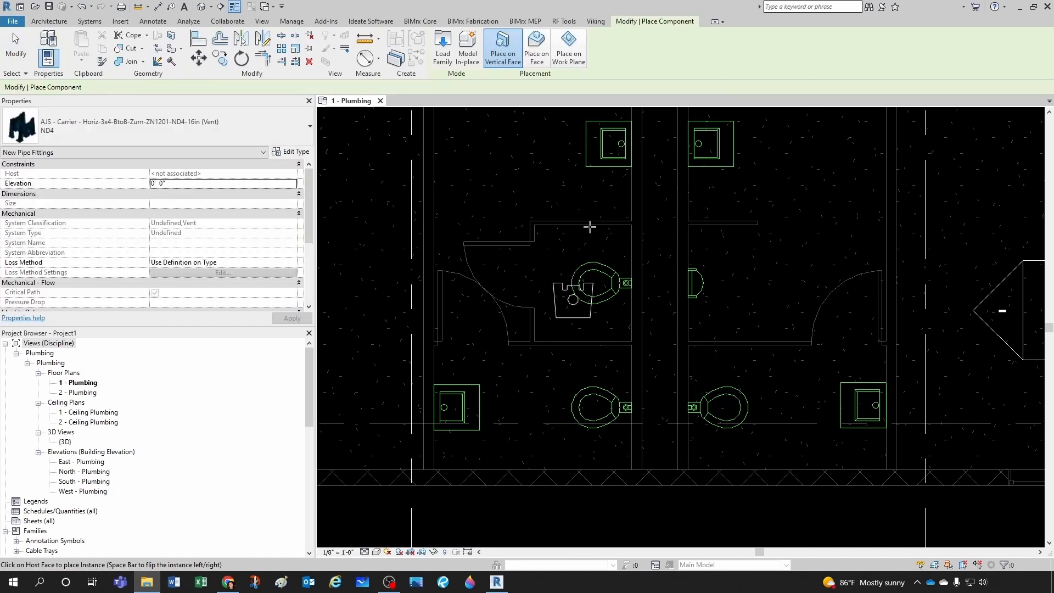
{"action": "left_click", "coordinate": [568, 46]}
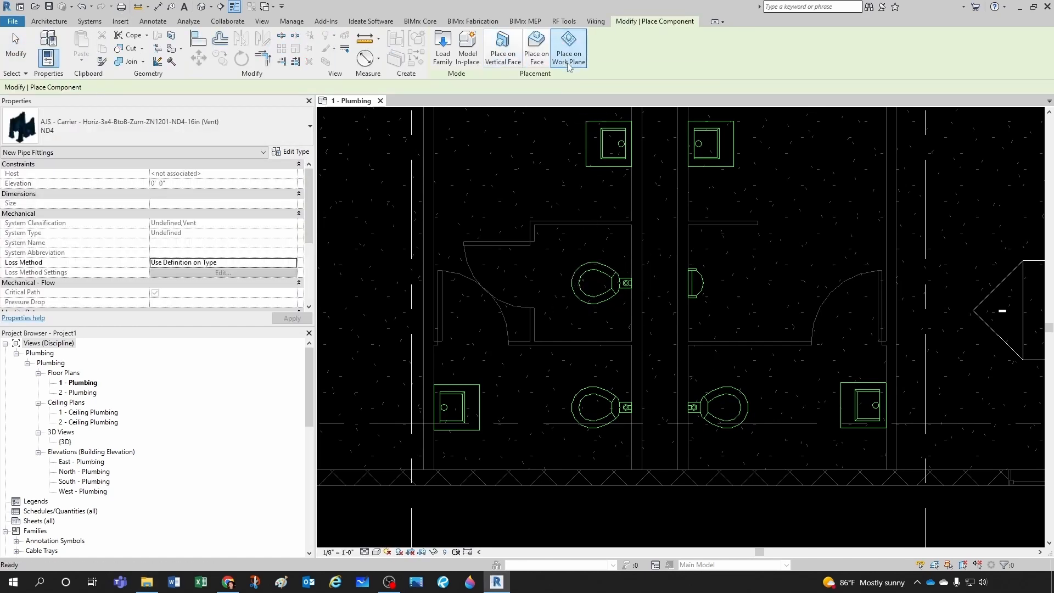
{"action": "scroll", "coordinate": [664, 396], "scroll_direction": "up", "scroll_amount": 5}
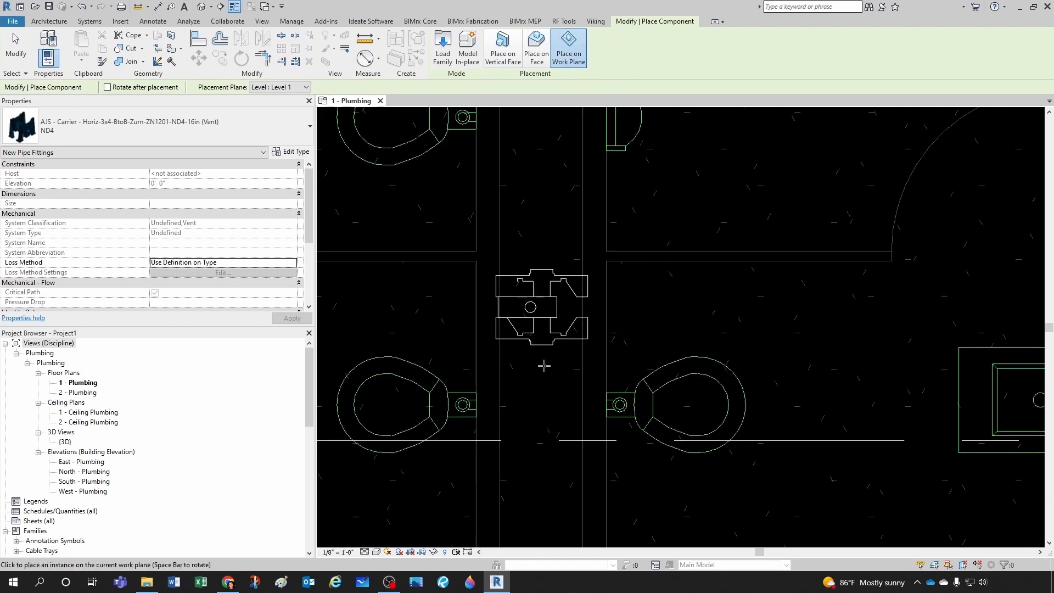
{"action": "scroll", "coordinate": [546, 382], "scroll_direction": "up", "scroll_amount": 1}
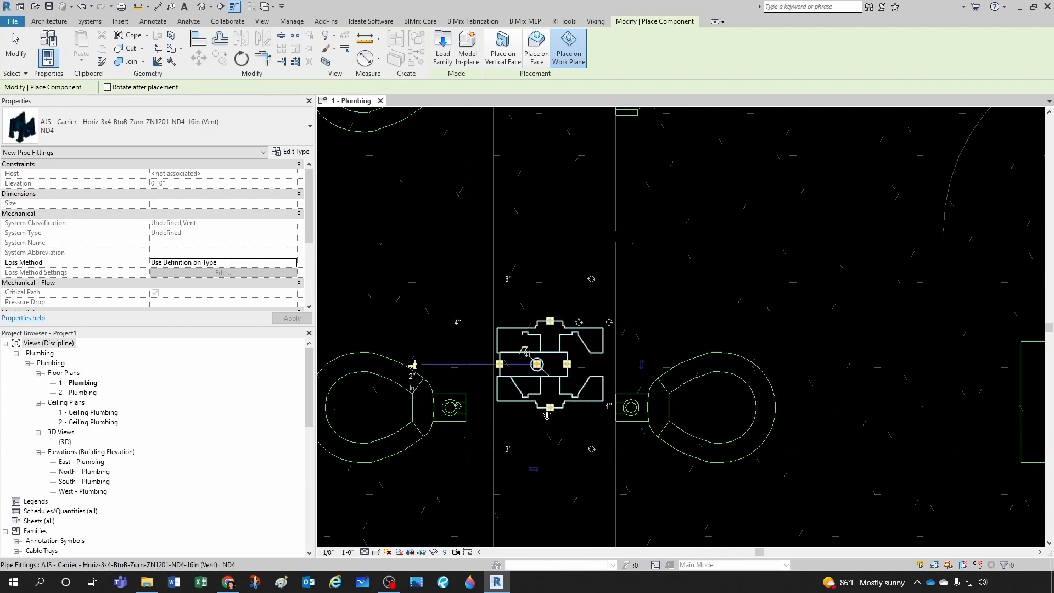
{"action": "left_click", "coordinate": [546, 415]}
{"action": "key", "text": "Escape"}
{"action": "key", "text": "Escape"}
Step: Rotate the back-to-back ND4 carrier 90 degrees about its center
{"action": "scroll", "coordinate": [544, 396], "scroll_direction": "down", "scroll_amount": 1}
{"action": "left_click", "coordinate": [556, 379]}
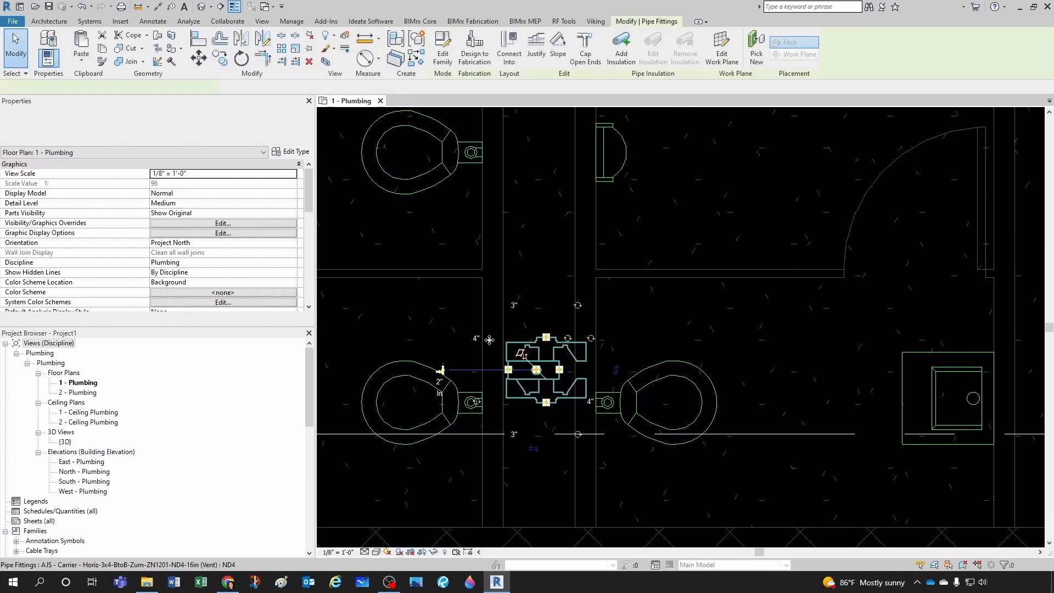
{"action": "key", "text": "r"}
{"action": "key", "text": "o"}
{"action": "scroll", "coordinate": [558, 295], "scroll_direction": "up", "scroll_amount": 1}
{"action": "left_click", "coordinate": [544, 278]}
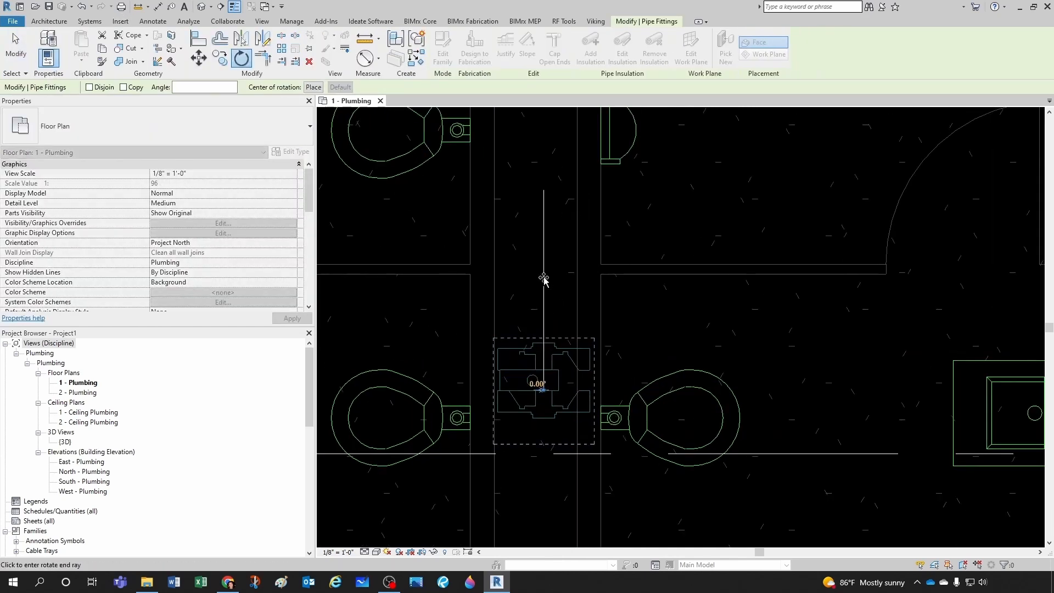
{"action": "type", "text": "90"}
{"action": "key", "text": "Return"}
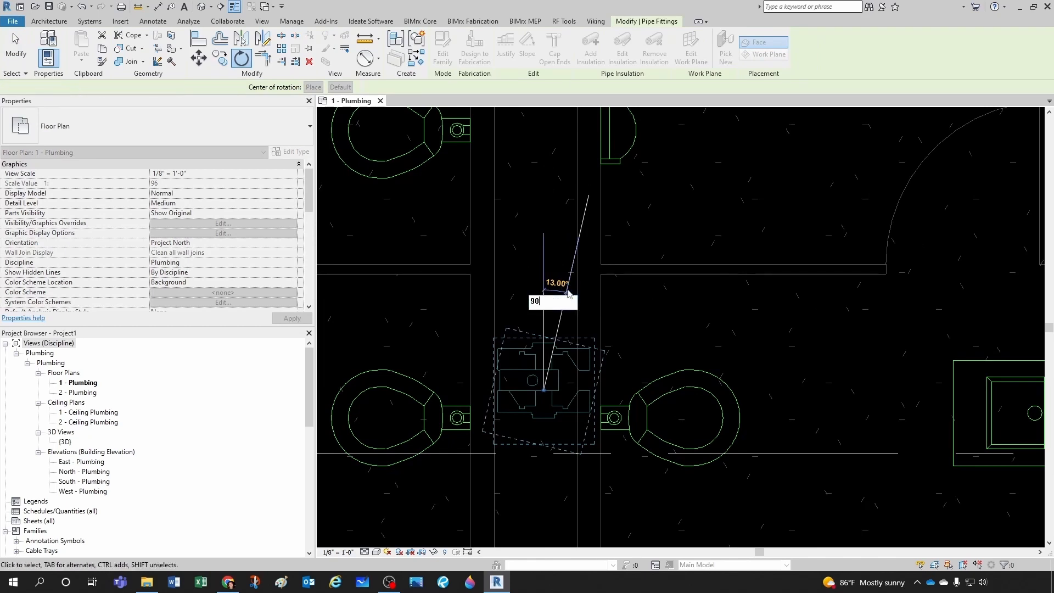
{"action": "key", "text": "Escape"}
Step: Draw a horizontal thin detail line across the chase between its two inner wall faces, below the ND4 carrier
{"action": "scroll", "coordinate": [571, 449], "scroll_direction": "down", "scroll_amount": 2}
{"action": "key", "text": "l"}
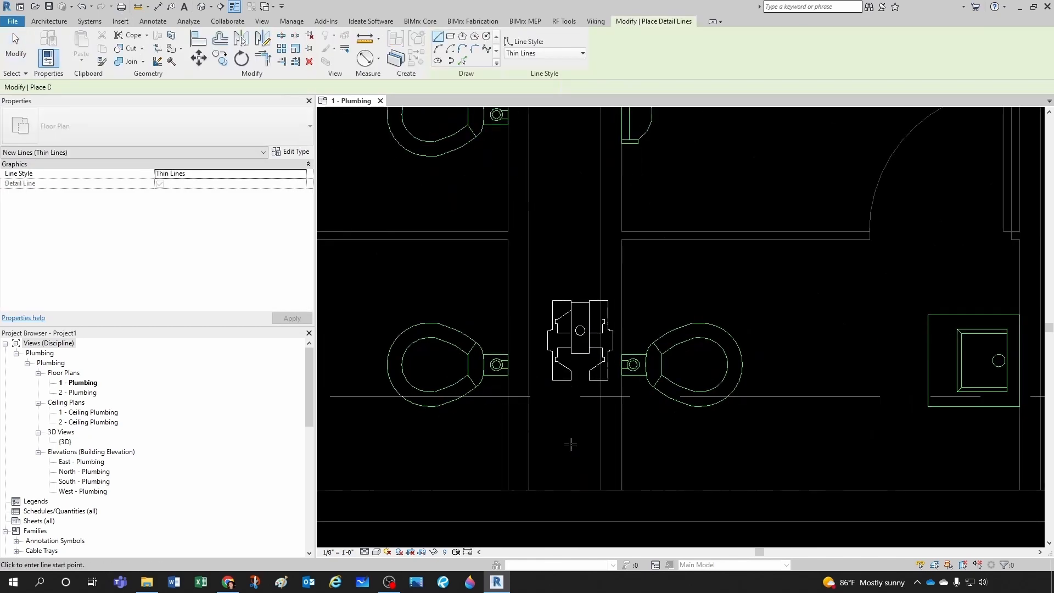
{"action": "scroll", "coordinate": [572, 442], "scroll_direction": "up", "scroll_amount": 1}
{"action": "left_click", "coordinate": [597, 447]}
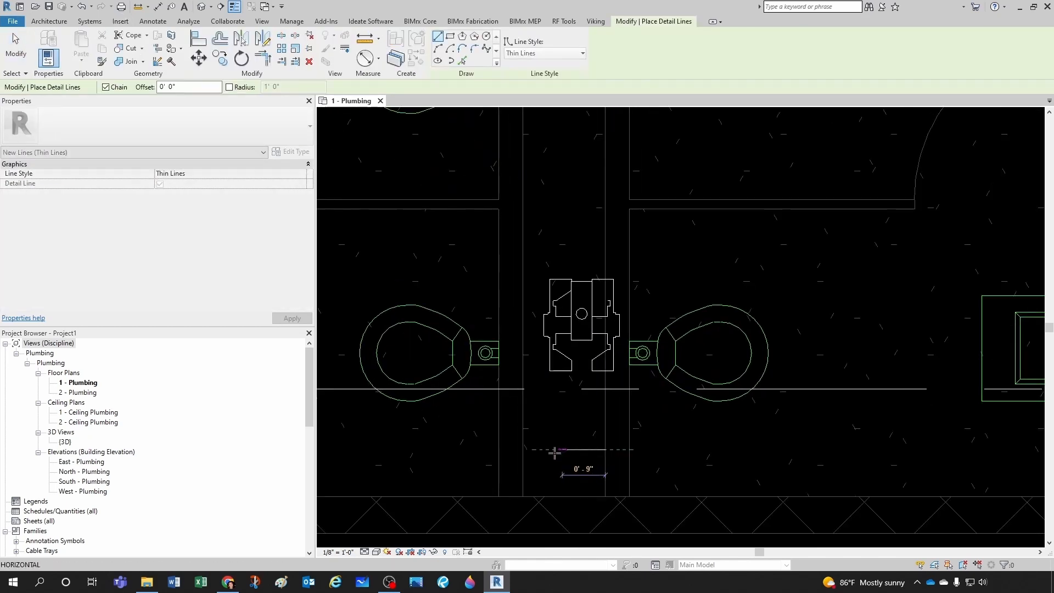
{"action": "left_click", "coordinate": [523, 449]}
{"action": "key", "text": "Escape"}
{"action": "key", "text": "Escape"}
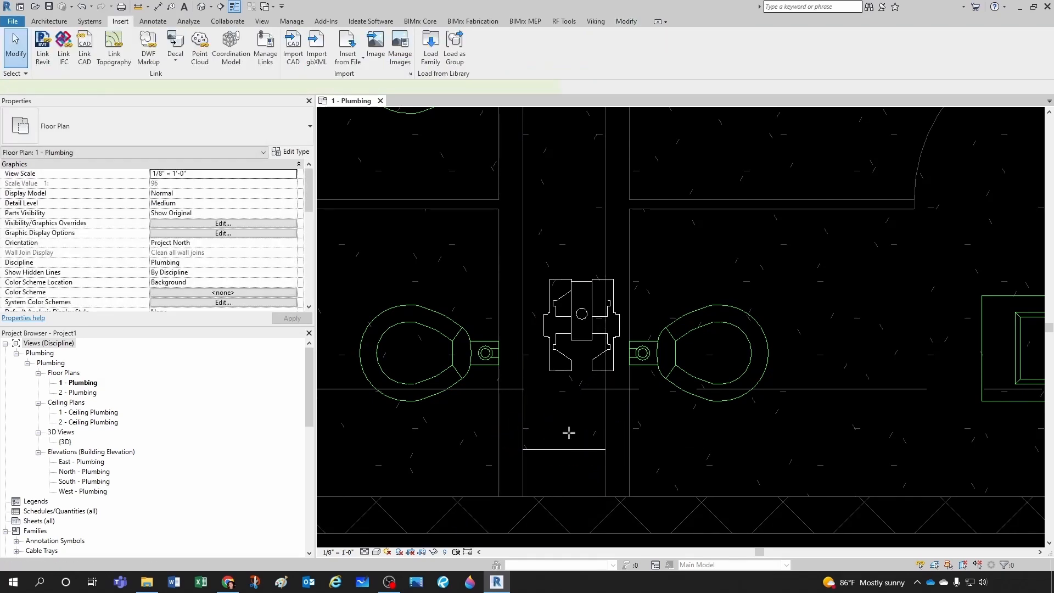
Step: Draw a short vertical detail line from the midpoint of the cross line to mark the chase center, and remove the cross line
{"action": "key", "text": "l"}
{"action": "left_click", "coordinate": [564, 450]}
{"action": "scroll", "coordinate": [565, 450], "scroll_direction": "down", "scroll_amount": 2}
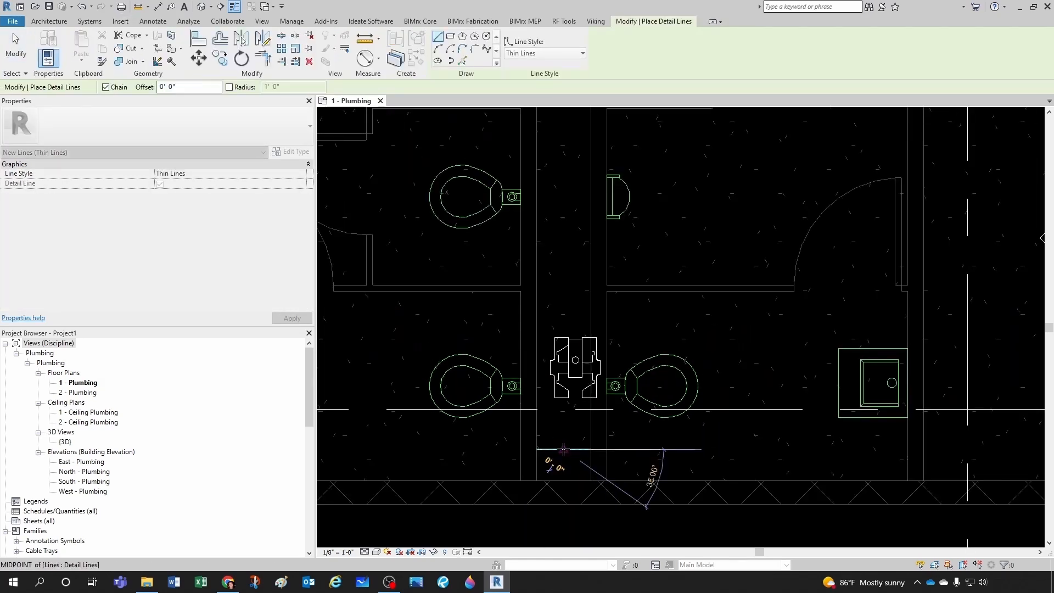
{"action": "left_click", "coordinate": [566, 473]}
{"action": "key", "text": "Escape"}
{"action": "key", "text": "Escape"}
{"action": "scroll", "coordinate": [576, 447], "scroll_direction": "up", "scroll_amount": 2}
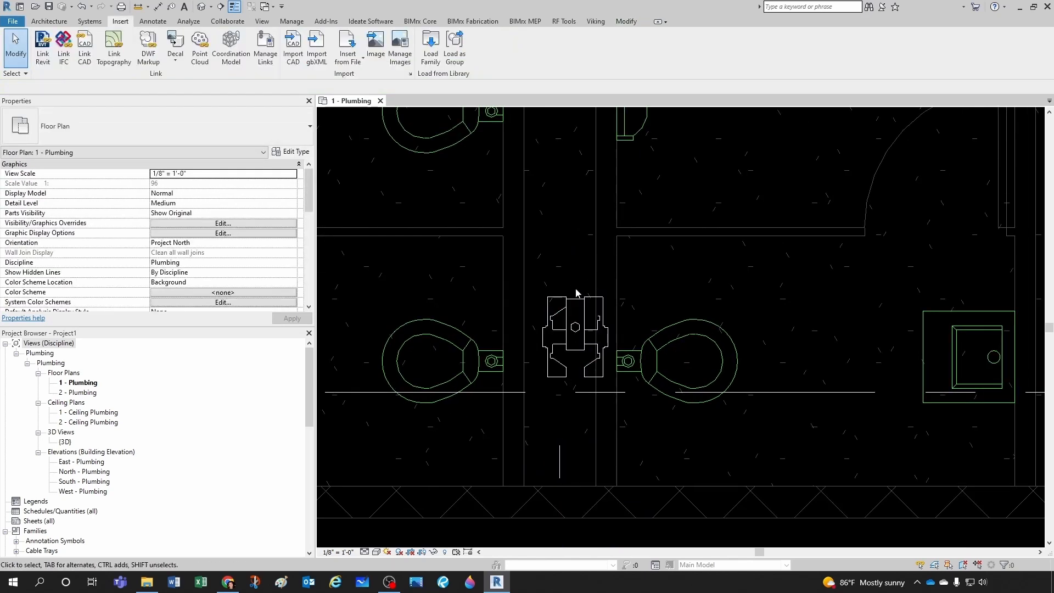
Step: Align the centerline of the ND4 carrier with the vertical detail line marking the chase center
{"action": "scroll", "coordinate": [555, 447], "scroll_direction": "up", "scroll_amount": 1}
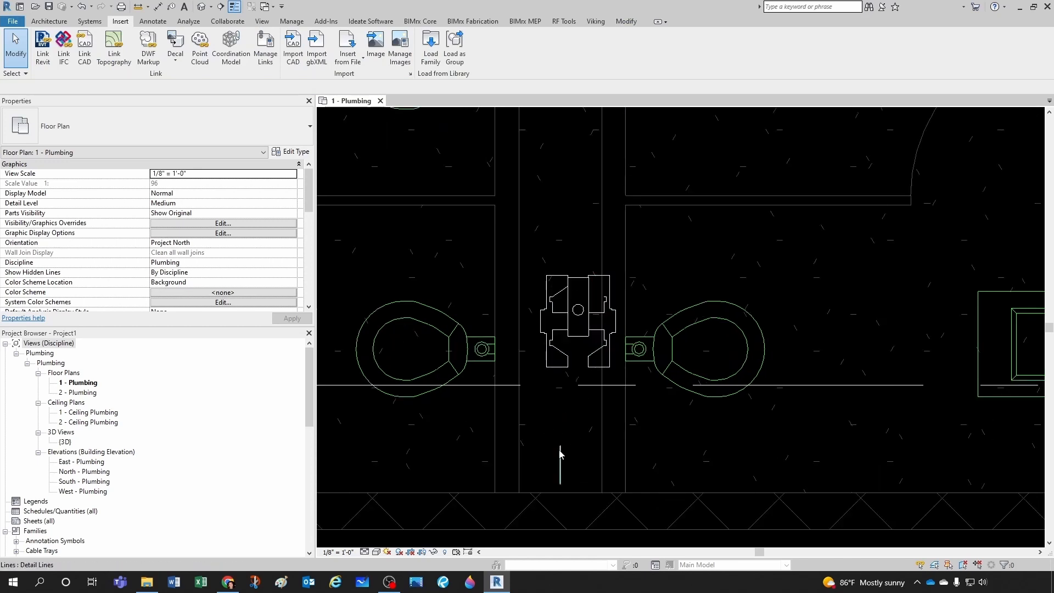
{"action": "scroll", "coordinate": [568, 429], "scroll_direction": "down", "scroll_amount": 3}
{"action": "middle_click_drag", "start_coordinate": [568, 420], "coordinate": [505, 417]}
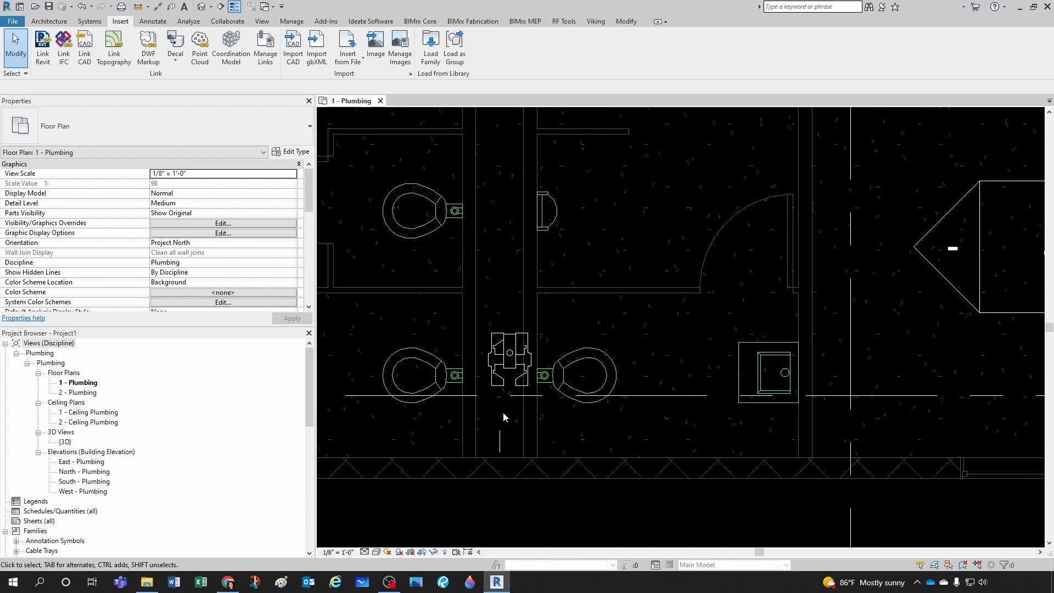
{"action": "key", "text": "a"}
{"action": "key", "text": "l"}
{"action": "scroll", "coordinate": [503, 409], "scroll_direction": "up", "scroll_amount": 2}
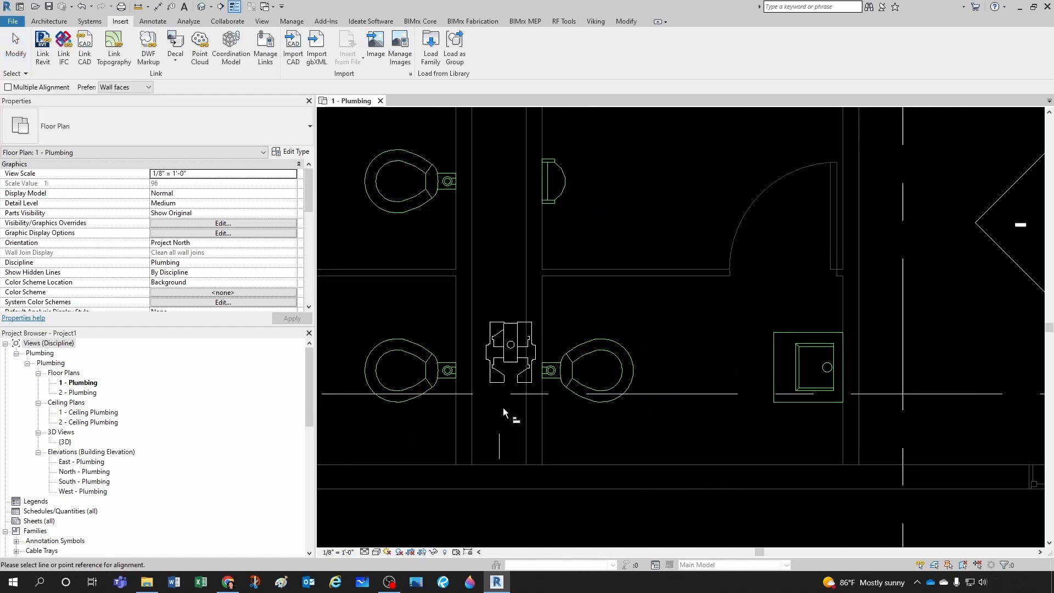
{"action": "left_click", "coordinate": [498, 459]}
{"action": "scroll", "coordinate": [514, 352], "scroll_direction": "up", "scroll_amount": 2}
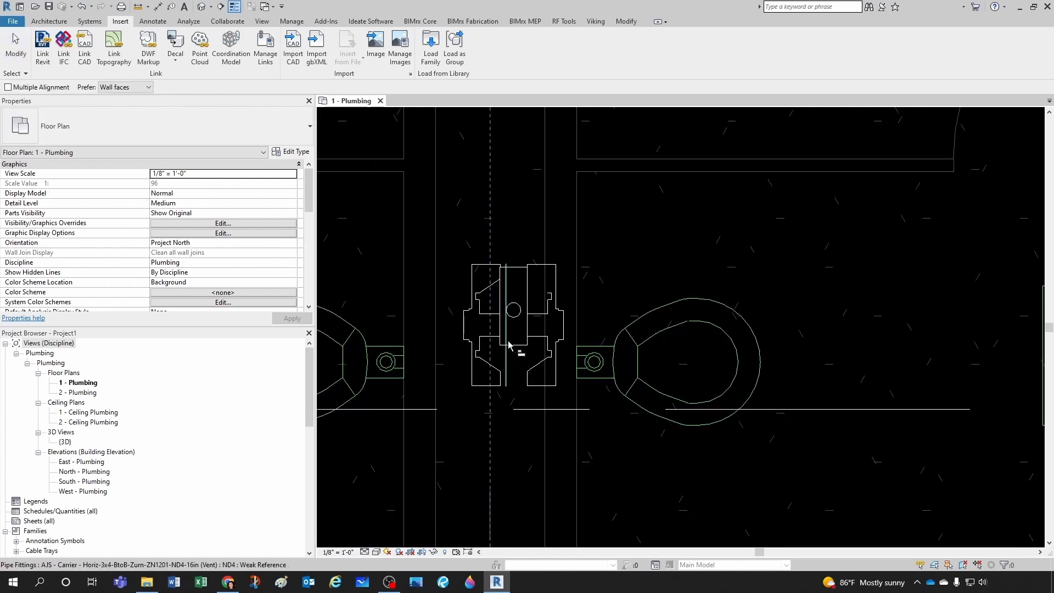
{"action": "left_click", "coordinate": [514, 341]}
{"action": "key", "text": "Escape"}
{"action": "key", "text": "Escape"}
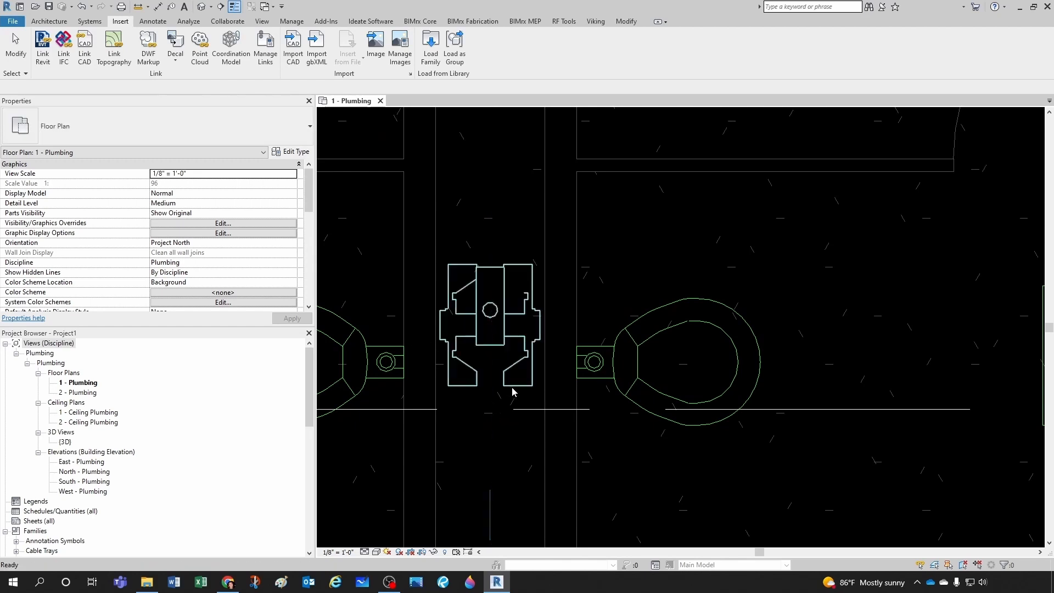
Step: Load the AJS Horiz-3x4-Left-Zurn-ZN1201-NL4-12in (Vent) carrier and place it on the Level 1 work plane in the chase beside the single toilet
{"action": "scroll", "coordinate": [681, 405], "scroll_direction": "down", "scroll_amount": 2}
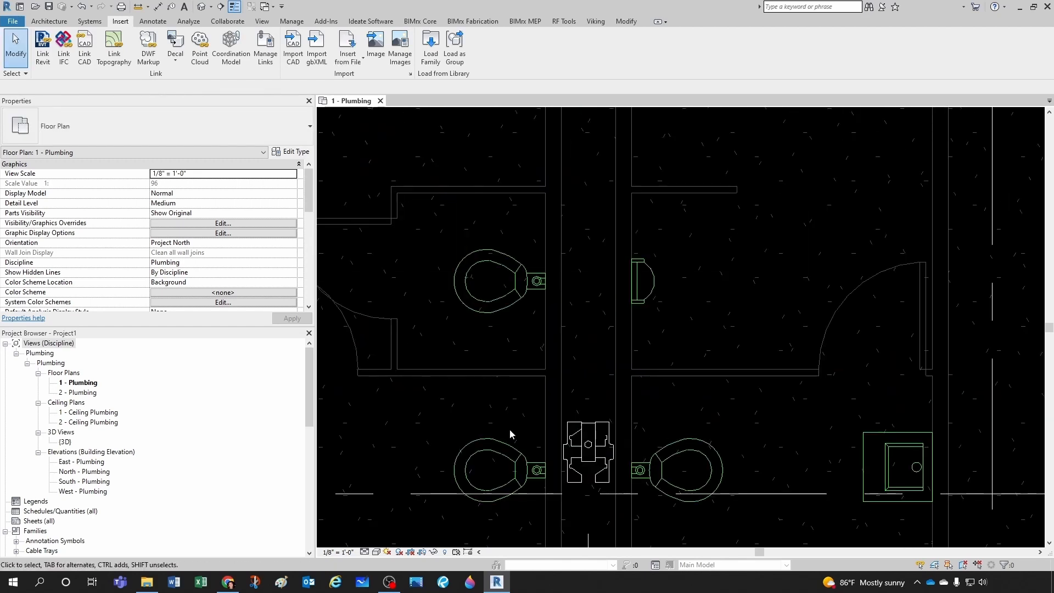
{"action": "scroll", "coordinate": [570, 359], "scroll_direction": "up", "scroll_amount": 1}
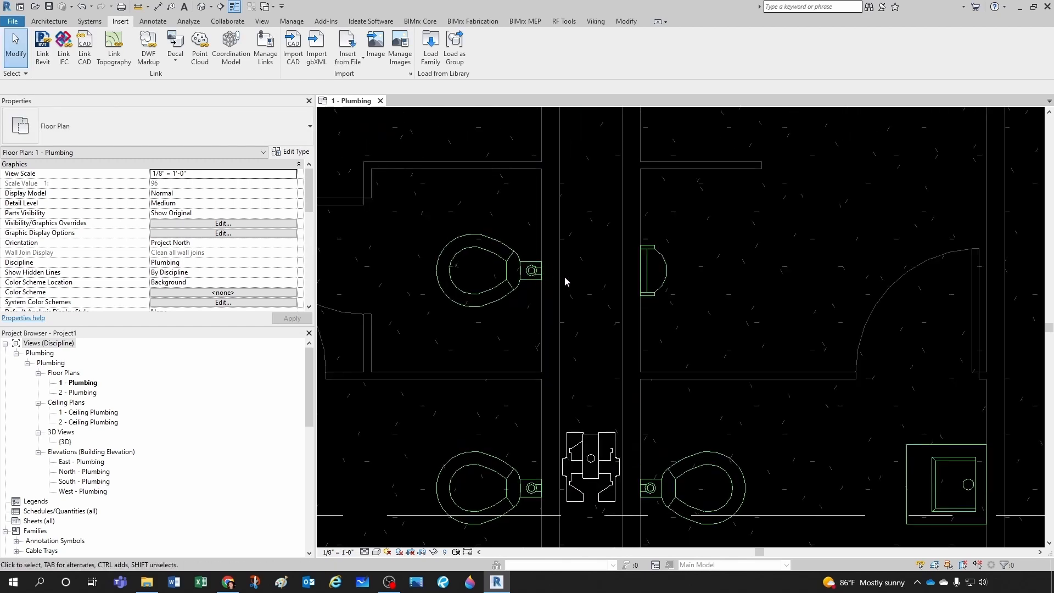
{"action": "key", "text": "alt+Tab"}
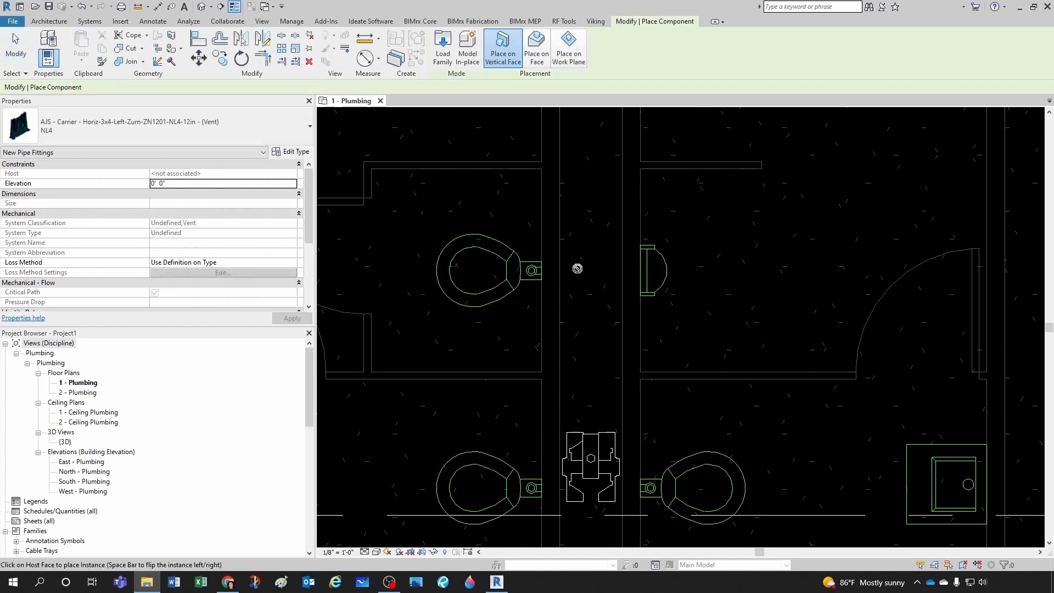
{"action": "left_click", "coordinate": [569, 47]}
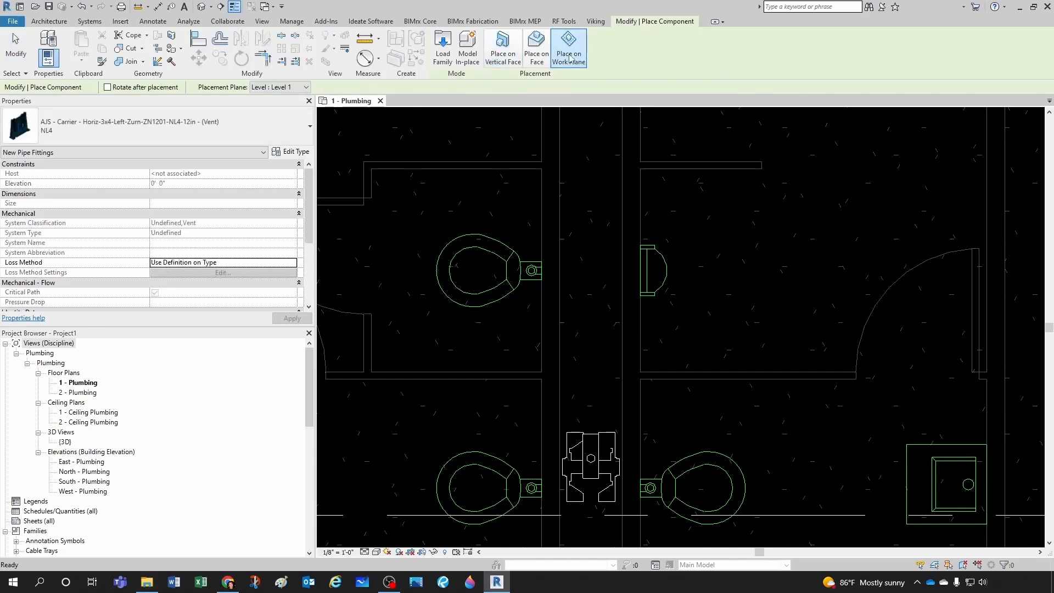
{"action": "scroll", "coordinate": [600, 274], "scroll_direction": "up", "scroll_amount": 2}
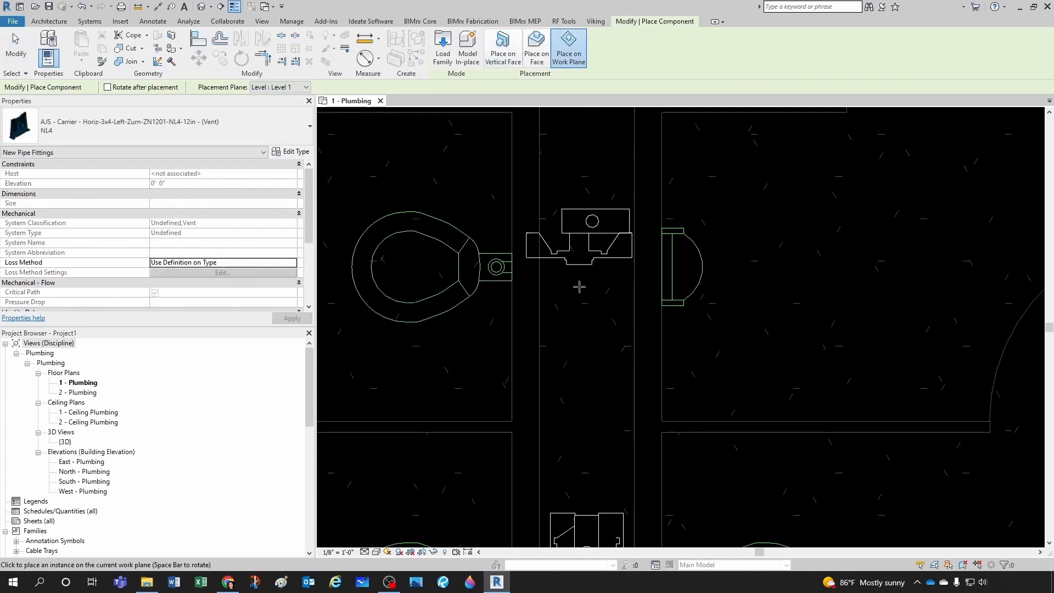
{"action": "left_click", "coordinate": [575, 285]}
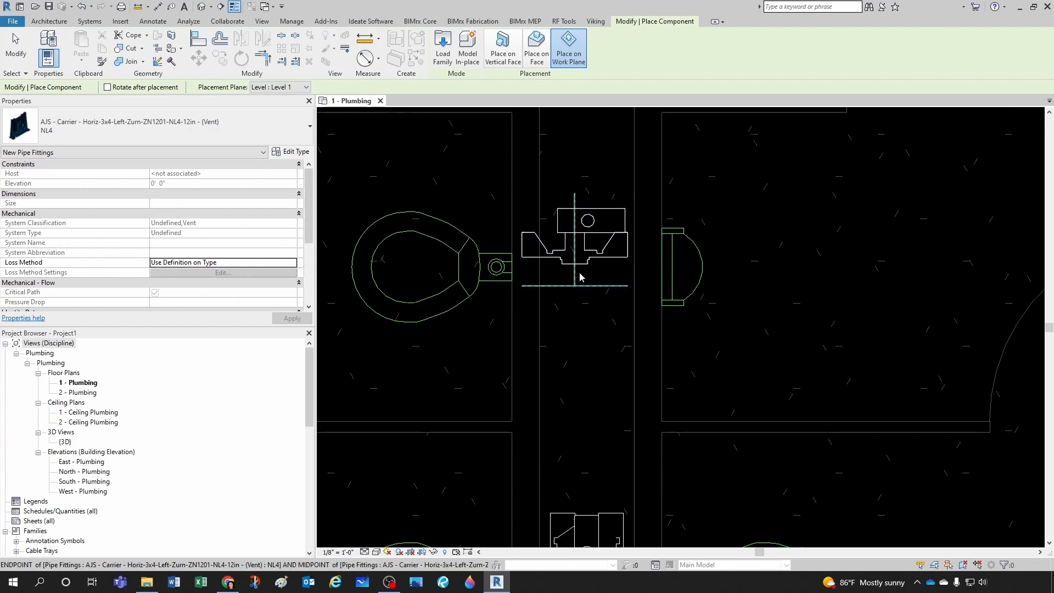
{"action": "key", "text": "Escape"}
Step: Rotate the single NL4 carrier 90 degrees about its center
{"action": "left_click", "coordinate": [242, 58]}
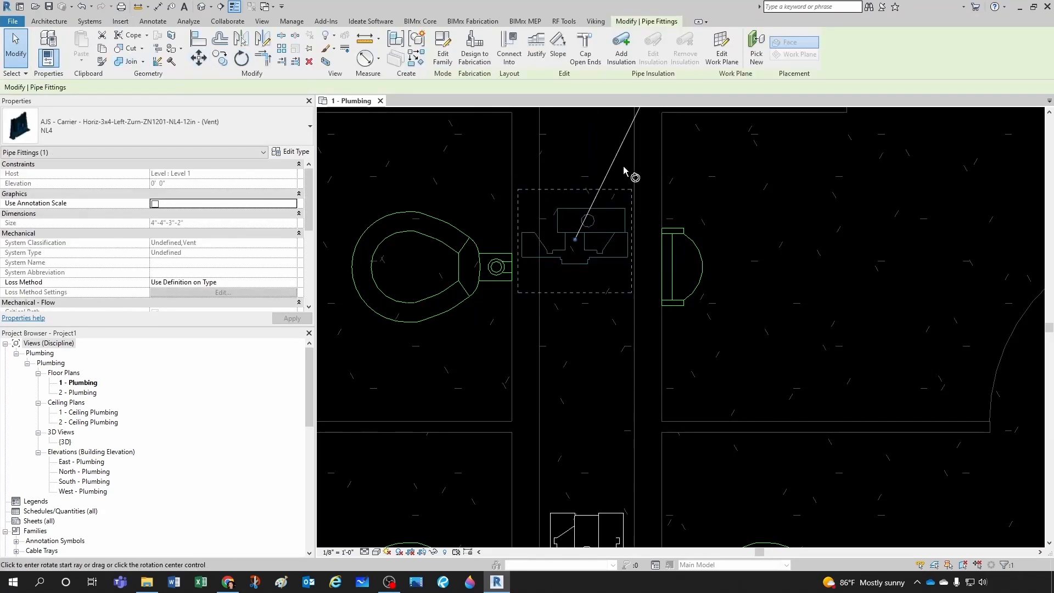
{"action": "left_click", "coordinate": [740, 223]}
{"action": "type", "text": "90"}
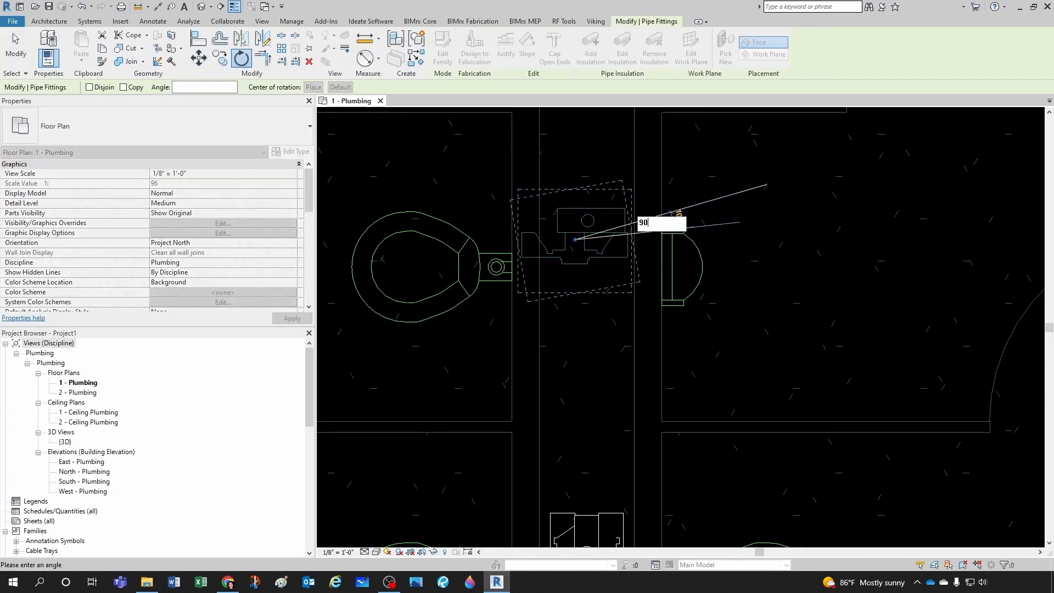
{"action": "key", "text": "Return"}
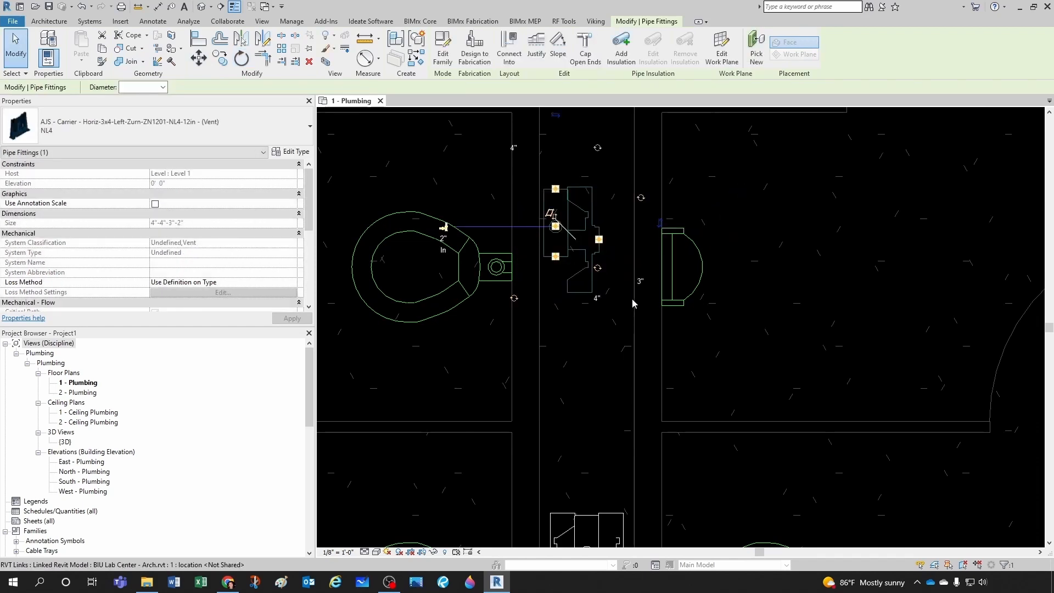
{"action": "left_click", "coordinate": [631, 298]}
Step: Mirror the NL4 carrier about its vertical axis through the round vent outlet, without keeping a copy, so it faces the toilet
{"action": "scroll", "coordinate": [596, 286], "scroll_direction": "down", "scroll_amount": 1}
{"action": "middle_click_drag", "start_coordinate": [596, 286], "coordinate": [596, 338]}
{"action": "scroll", "coordinate": [587, 309], "scroll_direction": "up", "scroll_amount": 1}
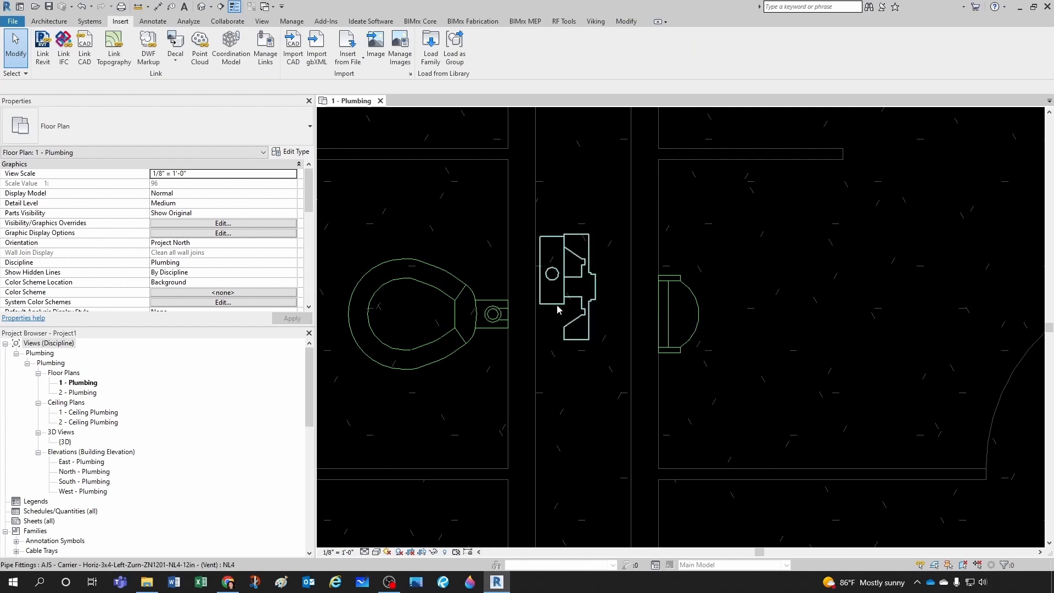
{"action": "left_click", "coordinate": [595, 318]}
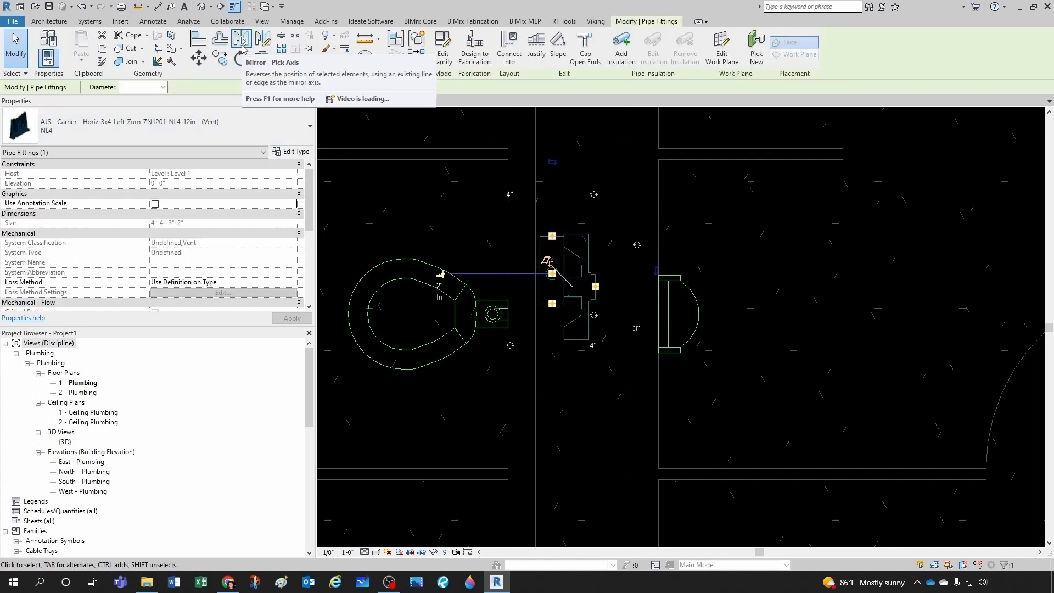
{"action": "left_click", "coordinate": [242, 39]}
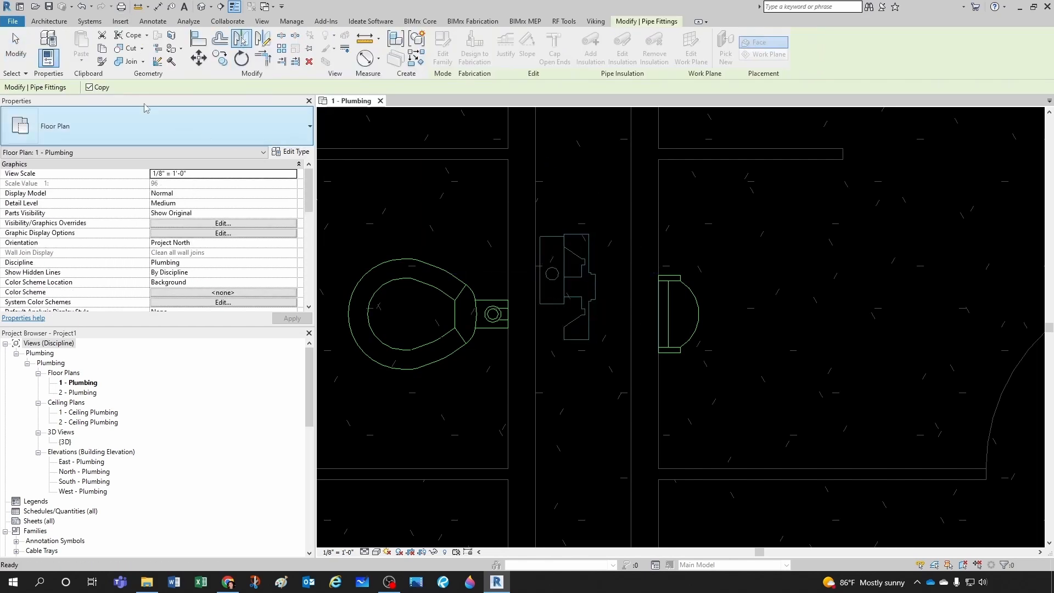
{"action": "left_click", "coordinate": [89, 88]}
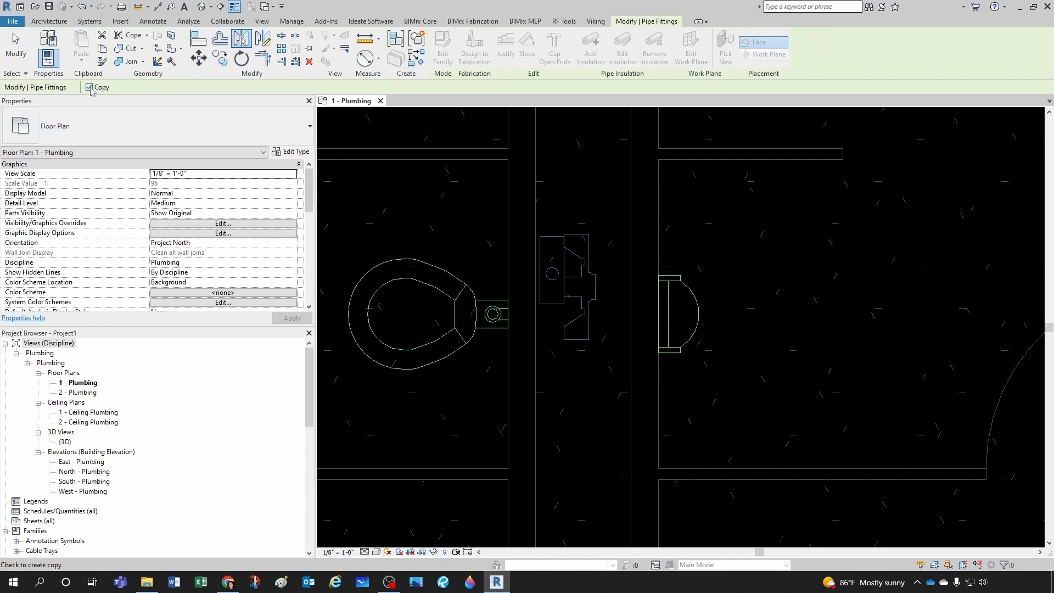
{"action": "left_click", "coordinate": [553, 250]}
{"action": "left_click", "coordinate": [563, 323]}
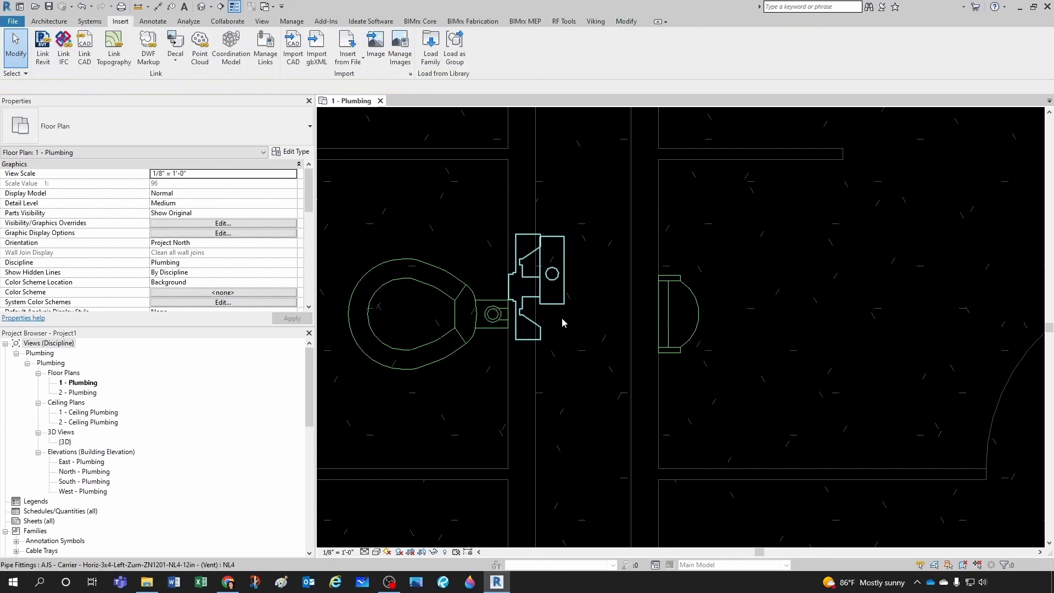
Step: Align the center of the single NL4 carrier with the vertical centerline of the ND4 carrier in the chase
{"action": "scroll", "coordinate": [578, 318], "scroll_direction": "down", "scroll_amount": 3}
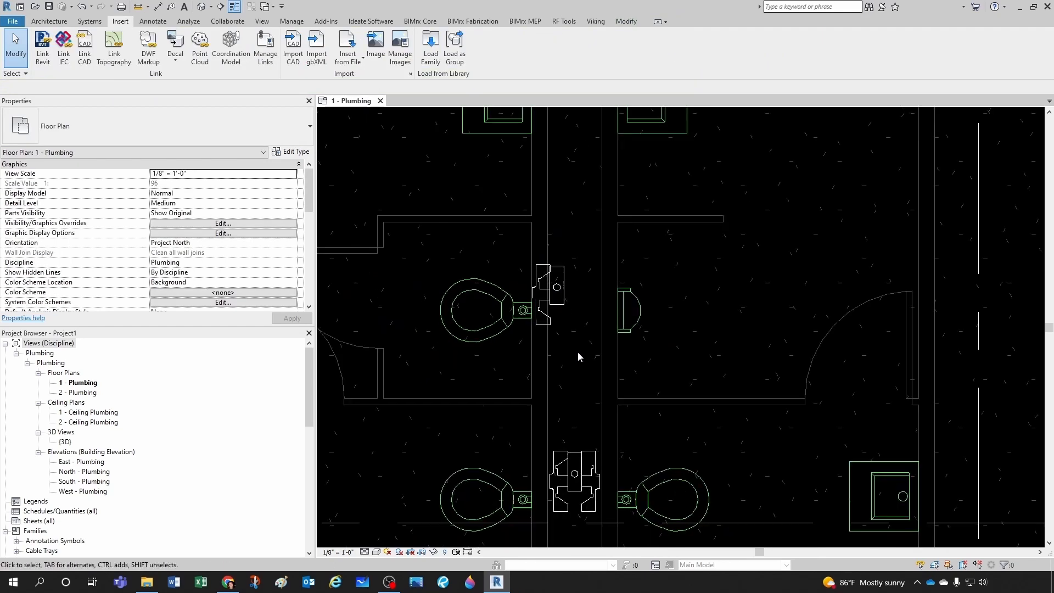
{"action": "key", "text": "a"}
{"action": "key", "text": "l"}
{"action": "scroll", "coordinate": [583, 412], "scroll_direction": "up", "scroll_amount": 2}
{"action": "left_click", "coordinate": [571, 491]}
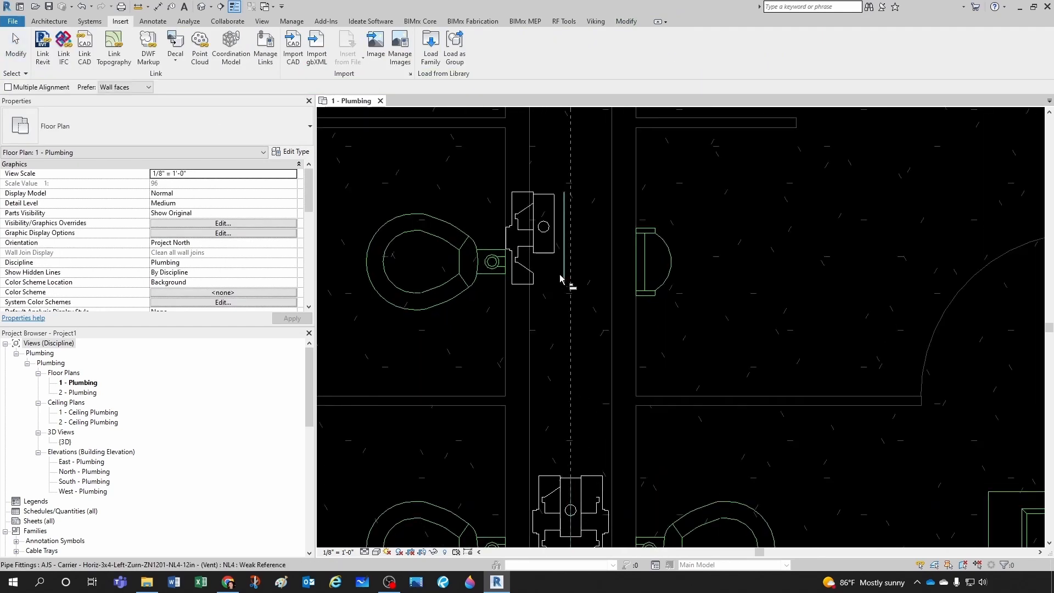
{"action": "left_click", "coordinate": [550, 255]}
{"action": "key", "text": "Escape"}
{"action": "key", "text": "Escape"}
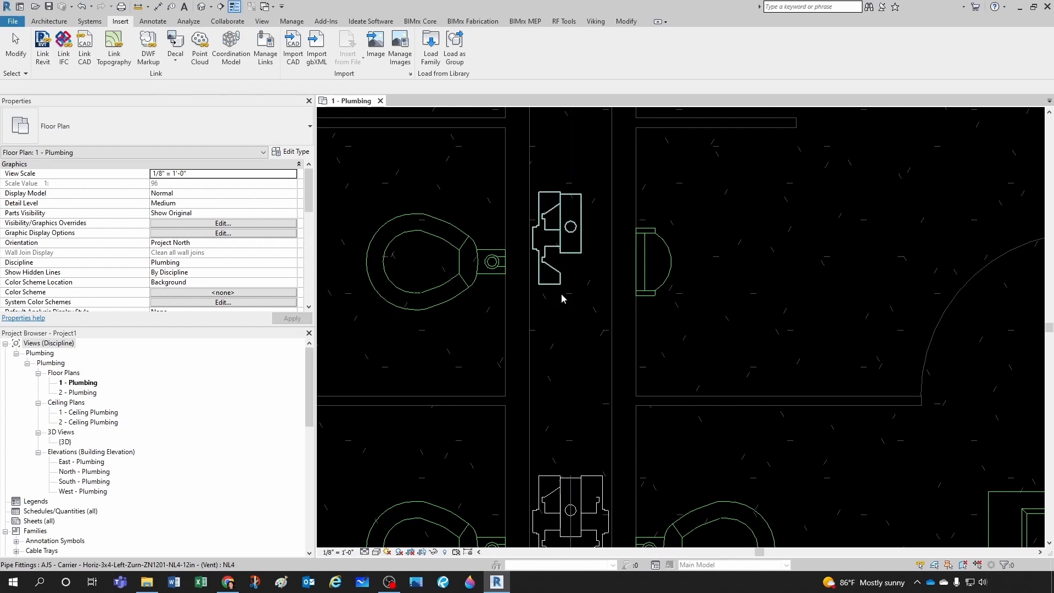
{"action": "scroll", "coordinate": [592, 346], "scroll_direction": "down", "scroll_amount": 3}
{"action": "scroll", "coordinate": [604, 350], "scroll_direction": "up", "scroll_amount": 1}
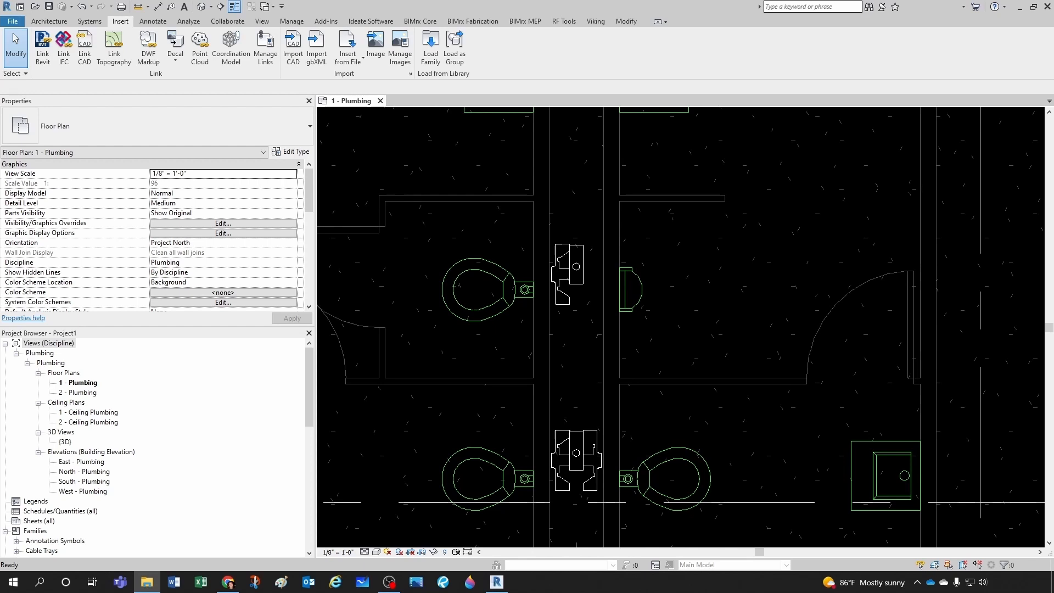
Step: Place the WALL MTD-BACK DISCH-FV-TOP SPUD-MANUAL-STD water closet, rotated to back onto the chase wall face above the linked toilet, right of the ND4 carrier
{"action": "left_click_drag", "start_coordinate": [671, 267], "coordinate": [671, 267]}
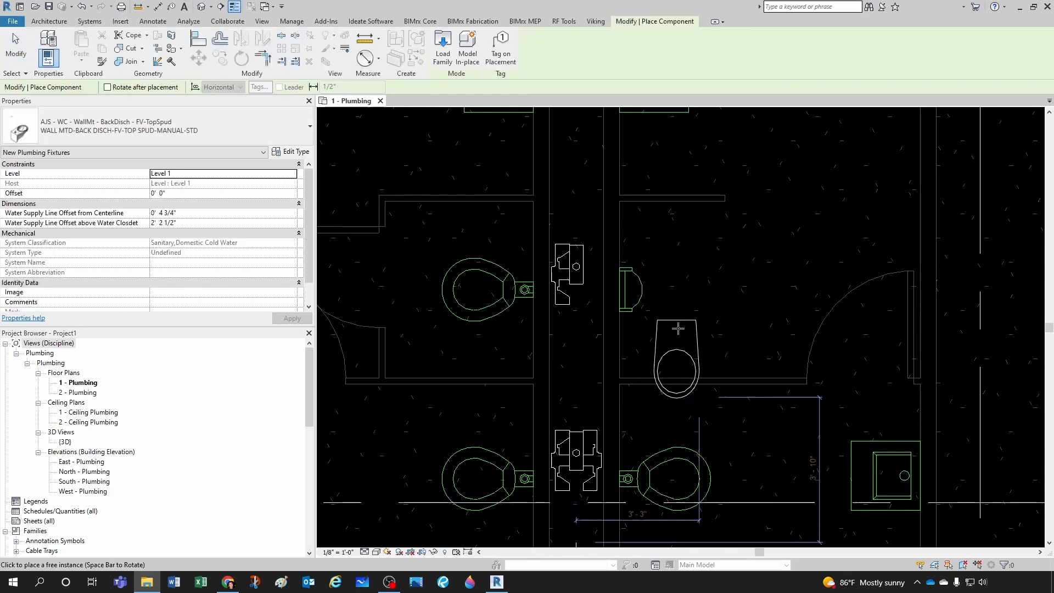
{"action": "middle_click_drag", "start_coordinate": [694, 348], "coordinate": [652, 319]}
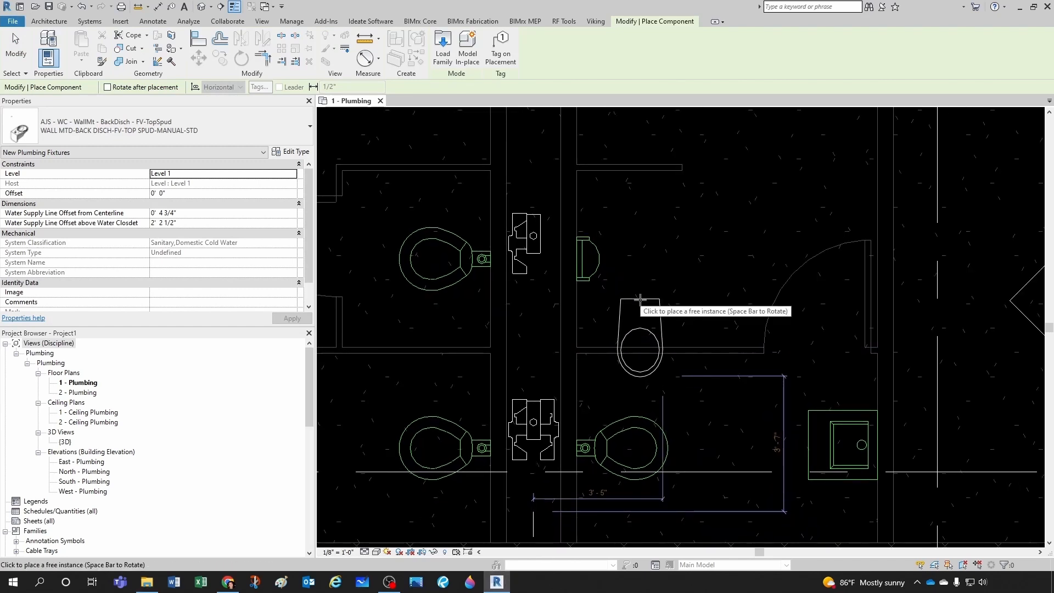
{"action": "key", "text": "space"}
{"action": "middle_click_drag", "start_coordinate": [627, 318], "coordinate": [590, 273]}
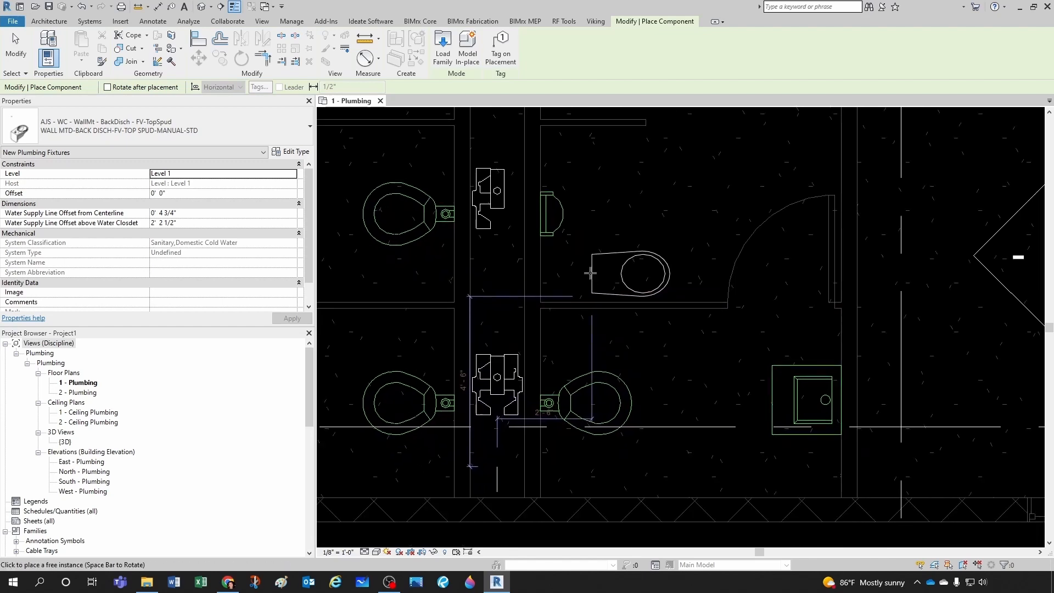
{"action": "scroll", "coordinate": [580, 340], "scroll_direction": "up", "scroll_amount": 2}
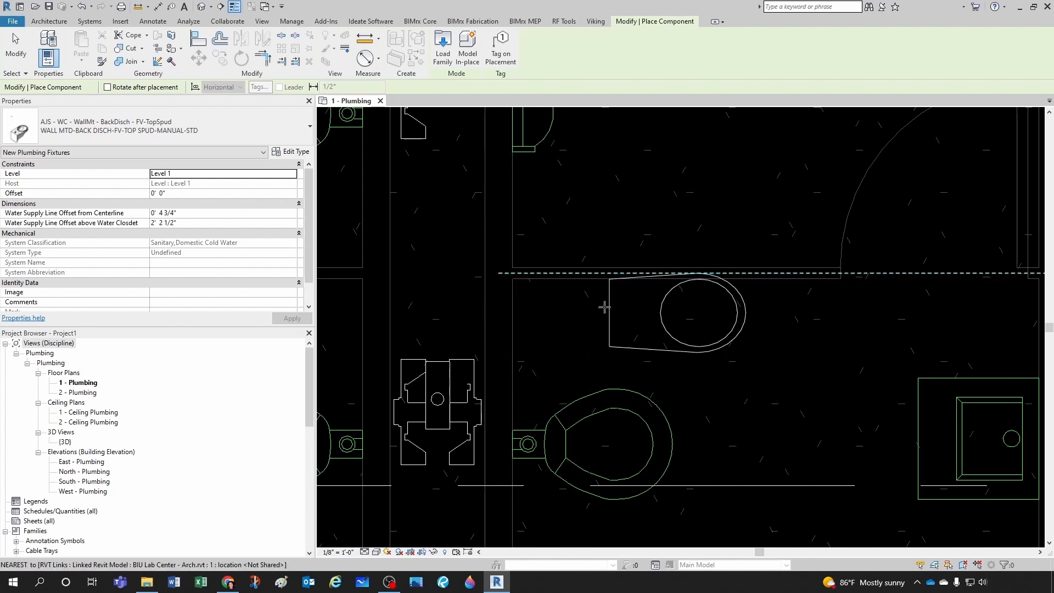
{"action": "left_click", "coordinate": [516, 342]}
{"action": "key", "text": "Escape"}
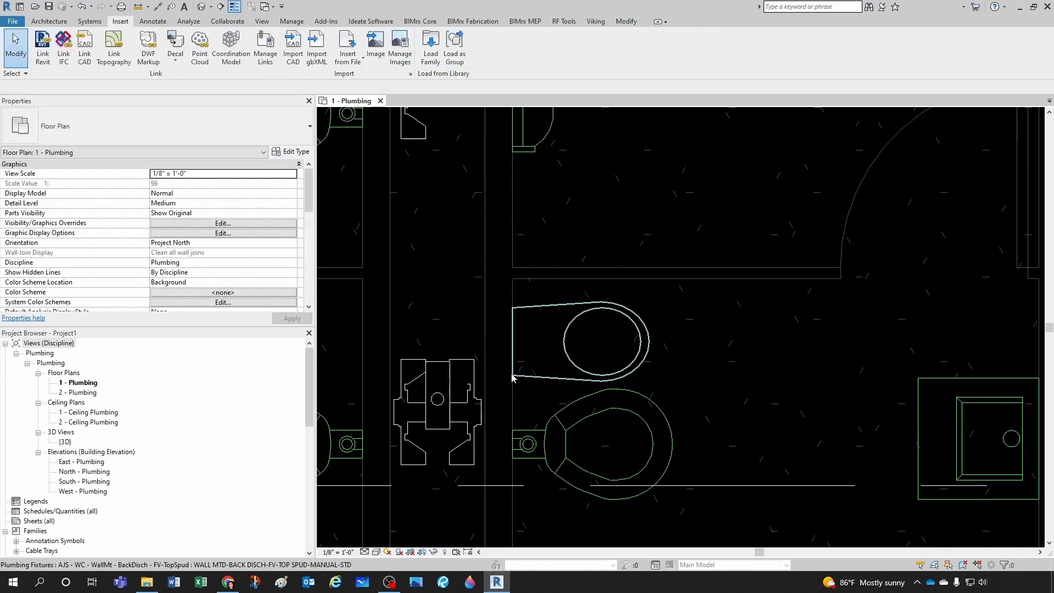
{"action": "left_click", "coordinate": [542, 379]}
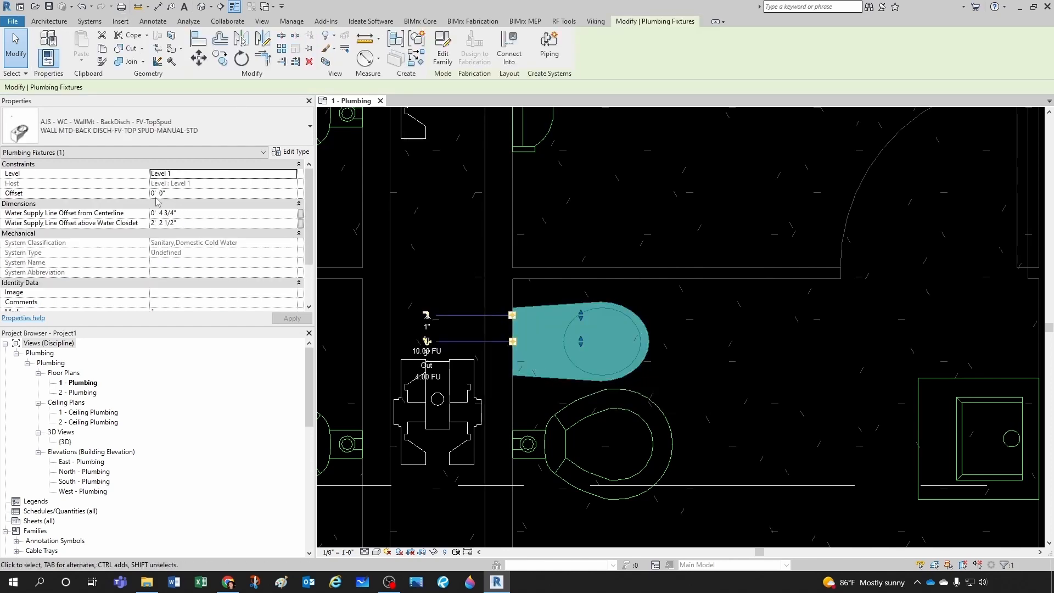
{"action": "key", "text": "Escape"}
Step: Align the placed water closet's horizontal centerline with the centerline of the linked architectural toilet beneath it
{"action": "scroll", "coordinate": [571, 338], "scroll_direction": "down", "scroll_amount": 1}
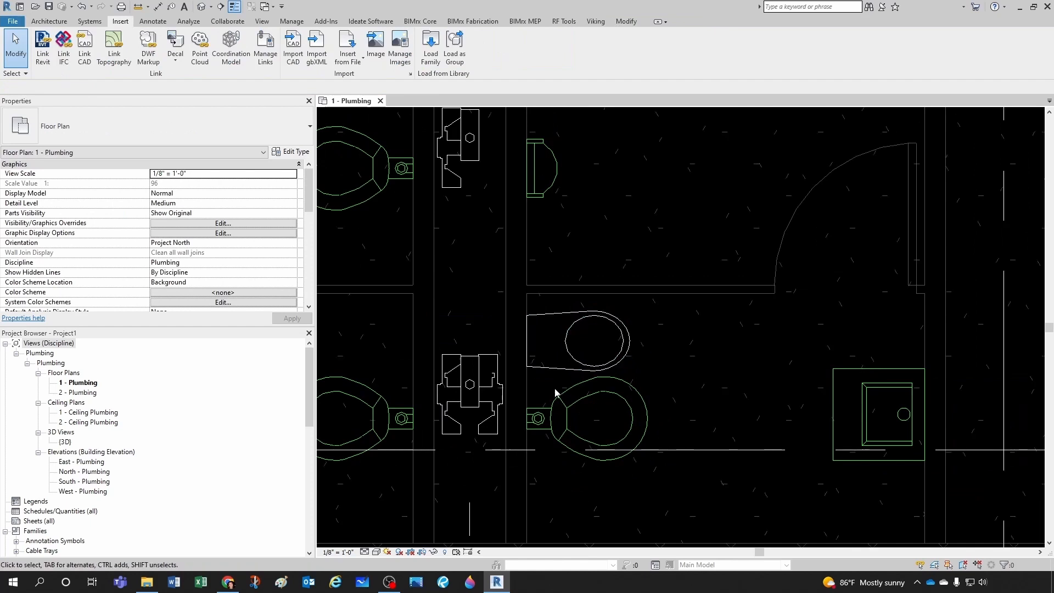
{"action": "key", "text": "a"}
{"action": "key", "text": "l"}
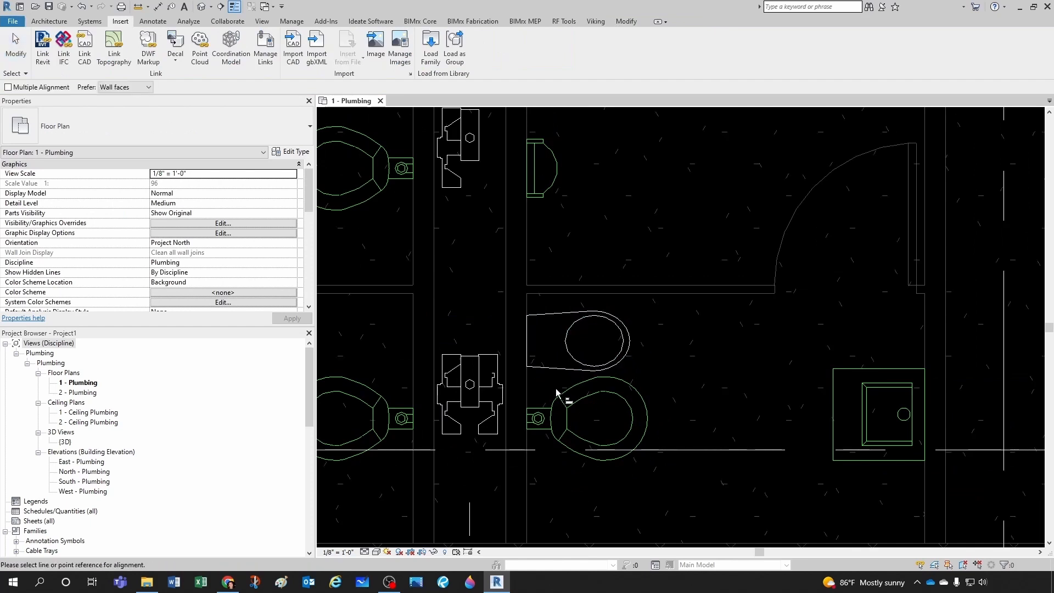
{"action": "scroll", "coordinate": [560, 398], "scroll_direction": "up", "scroll_amount": 1}
{"action": "left_click", "coordinate": [620, 426]}
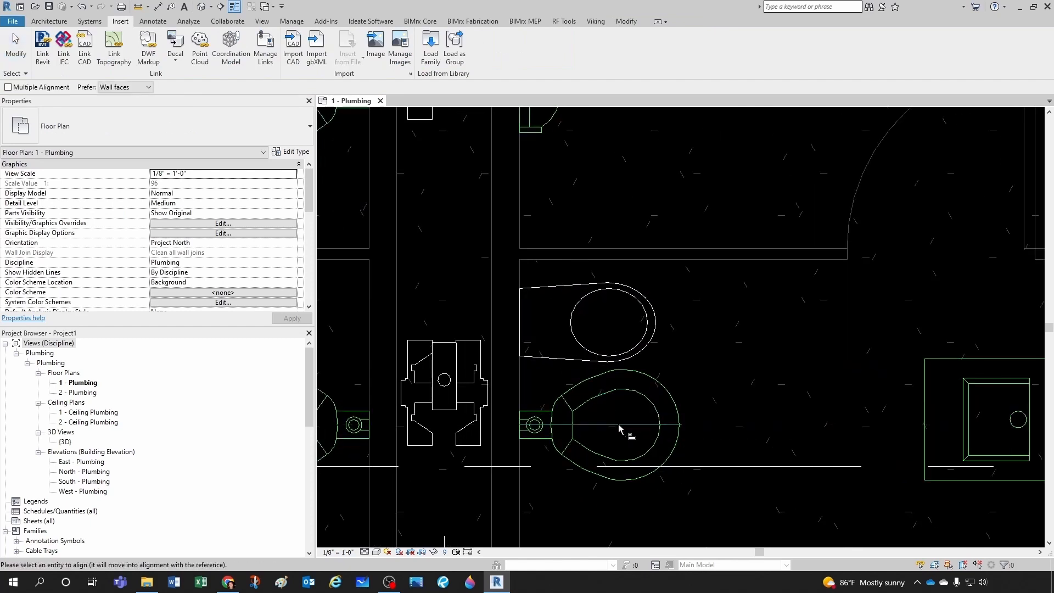
{"action": "left_click", "coordinate": [566, 327]}
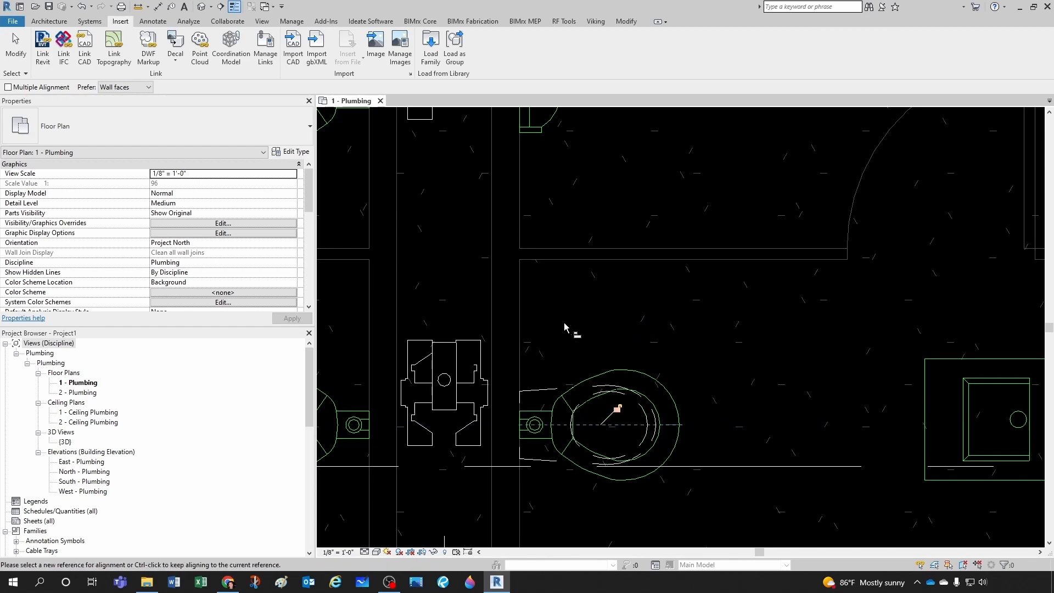
{"action": "key", "text": "Escape"}
{"action": "key", "text": "Escape"}
{"action": "scroll", "coordinate": [564, 322], "scroll_direction": "down", "scroll_amount": 2}
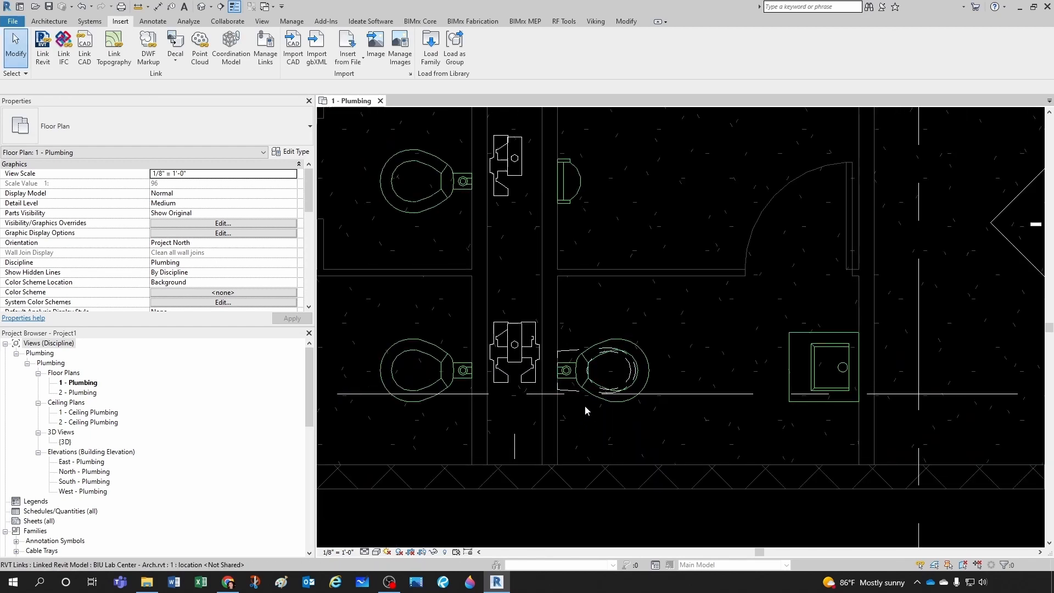
Step: Display the linked BIU Lab Center - Arch.rvt model as an underlay in the 1 - Plumbing floor plan
{"action": "scroll", "coordinate": [585, 405], "scroll_direction": "up", "scroll_amount": 2}
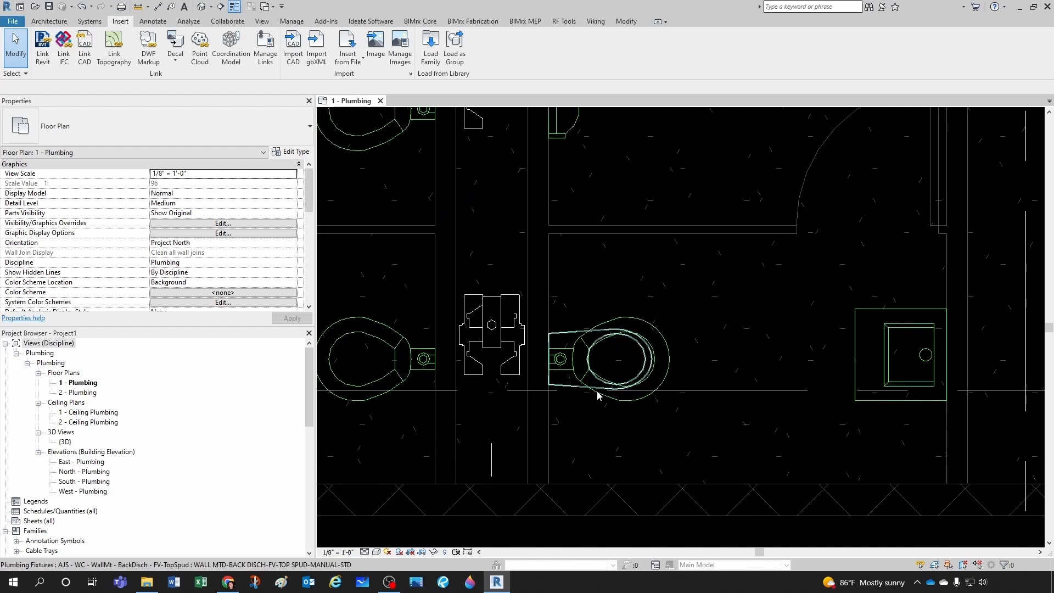
{"action": "scroll", "coordinate": [616, 413], "scroll_direction": "down", "scroll_amount": 1}
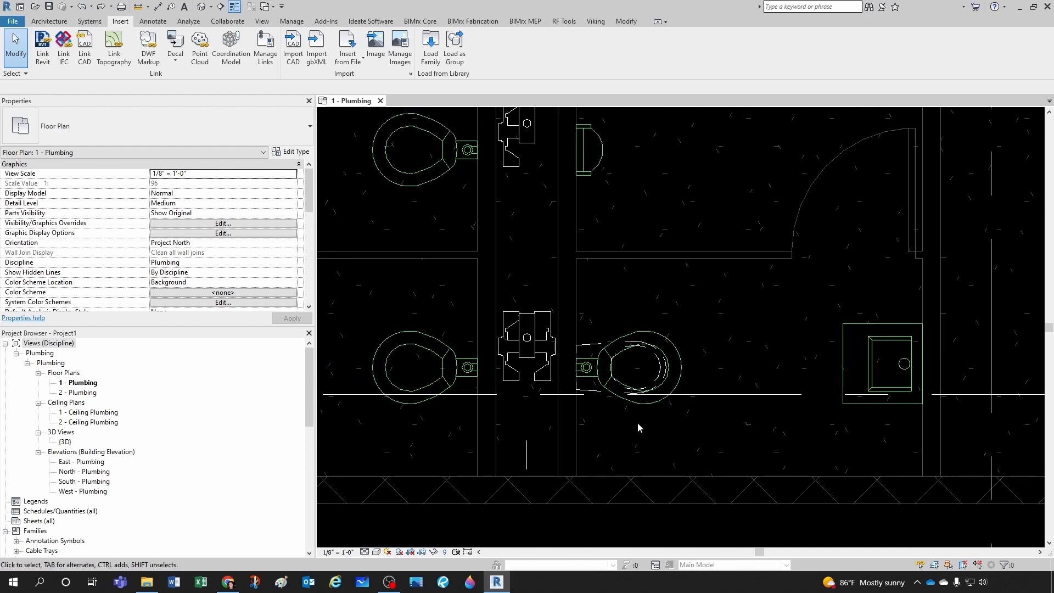
{"action": "key", "text": "v"}
{"action": "key", "text": "g"}
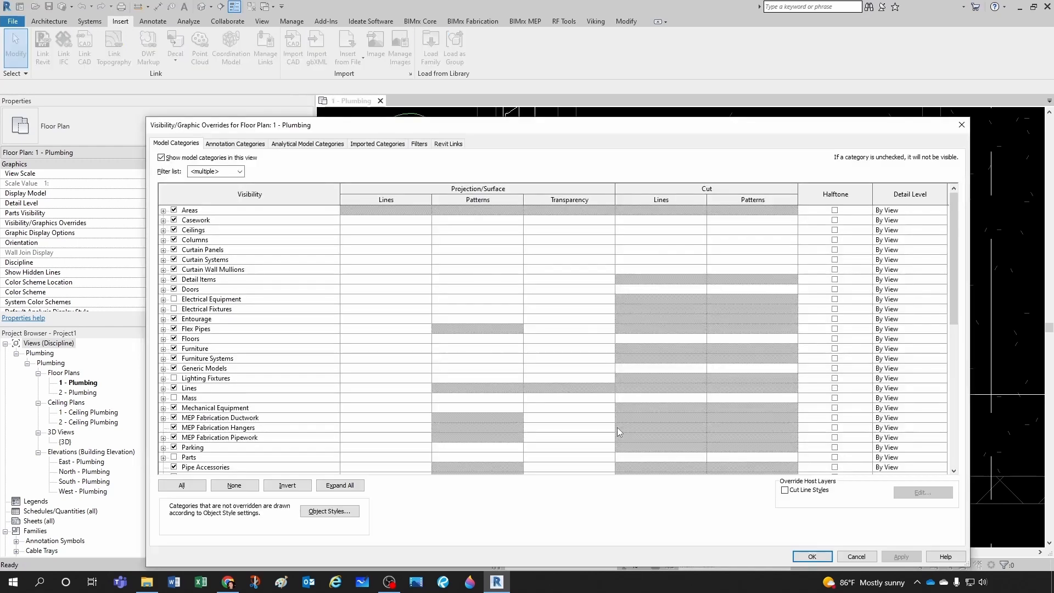
{"action": "left_click", "coordinate": [449, 145]}
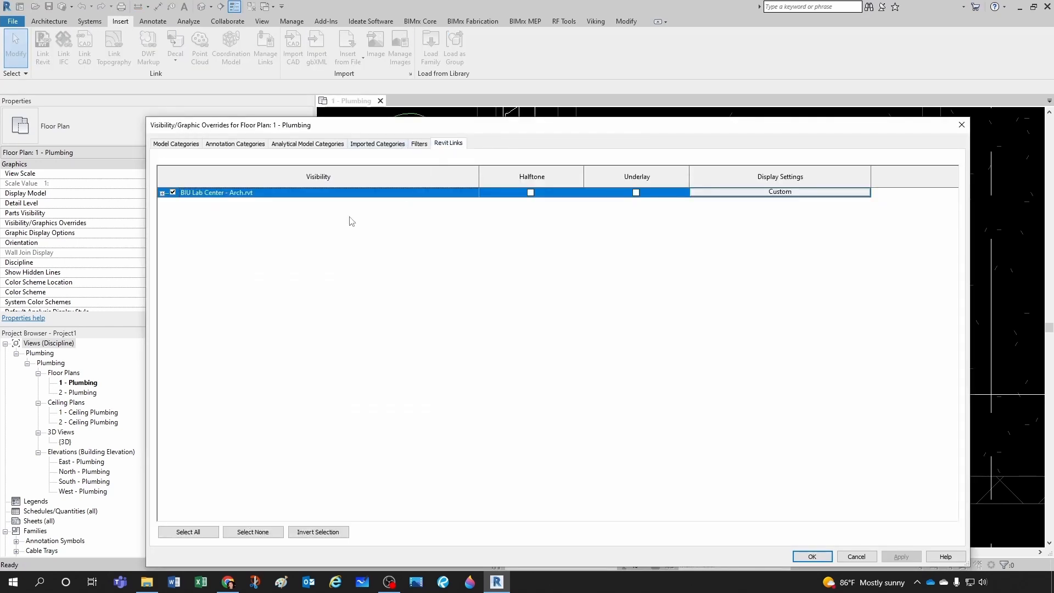
{"action": "left_click", "coordinate": [636, 193]}
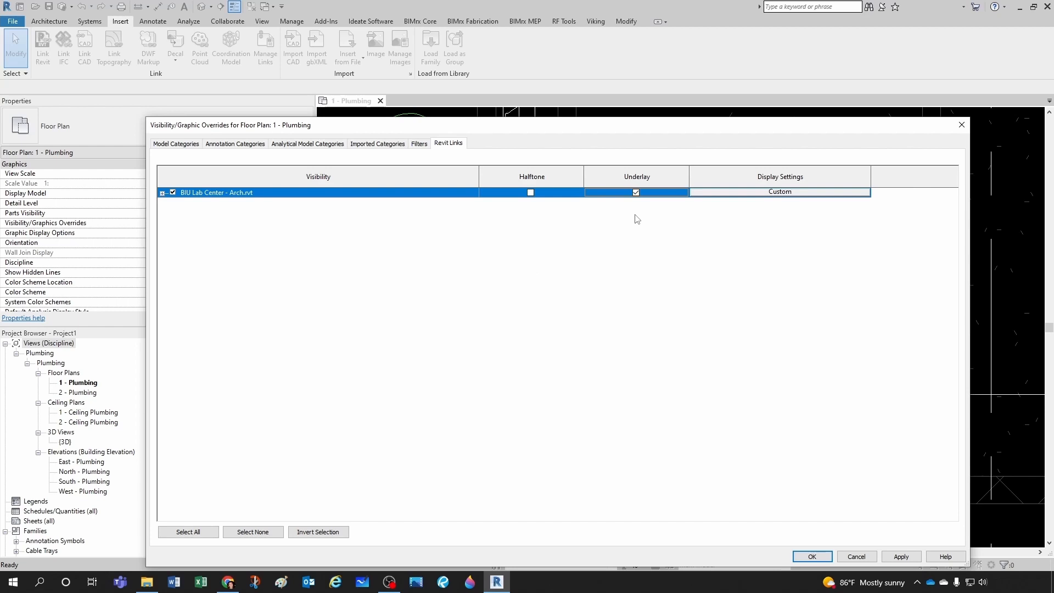
{"action": "left_click", "coordinate": [822, 558]}
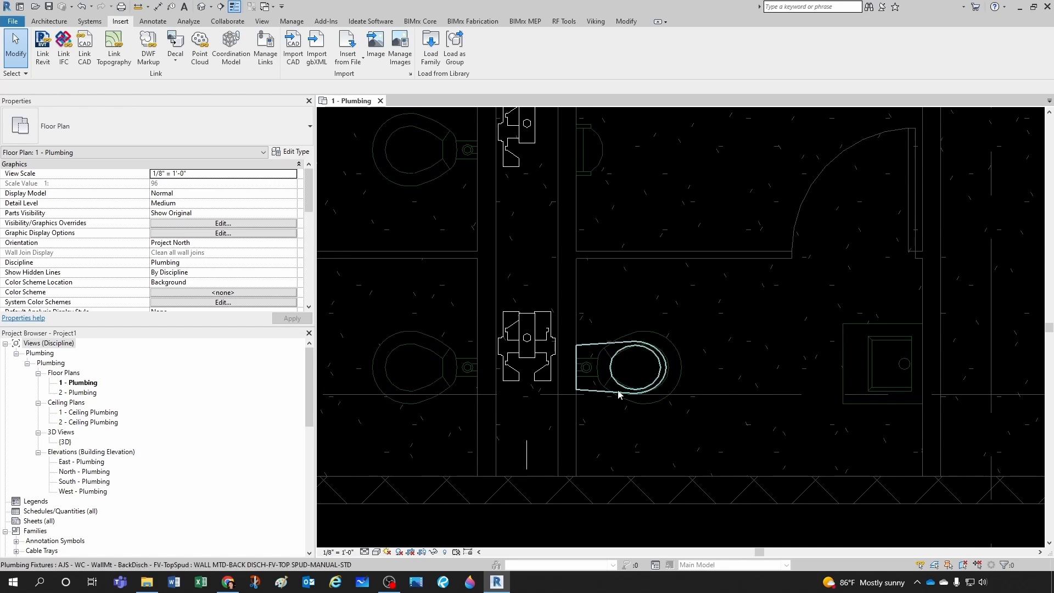
Step: Align the ND4 back-to-back carrier's outlet centerline with the centerline of the placed water closet
{"action": "scroll", "coordinate": [646, 421], "scroll_direction": "down", "scroll_amount": 2}
{"action": "middle_click_drag", "start_coordinate": [646, 421], "coordinate": [643, 430]}
{"action": "scroll", "coordinate": [579, 408], "scroll_direction": "up", "scroll_amount": 3}
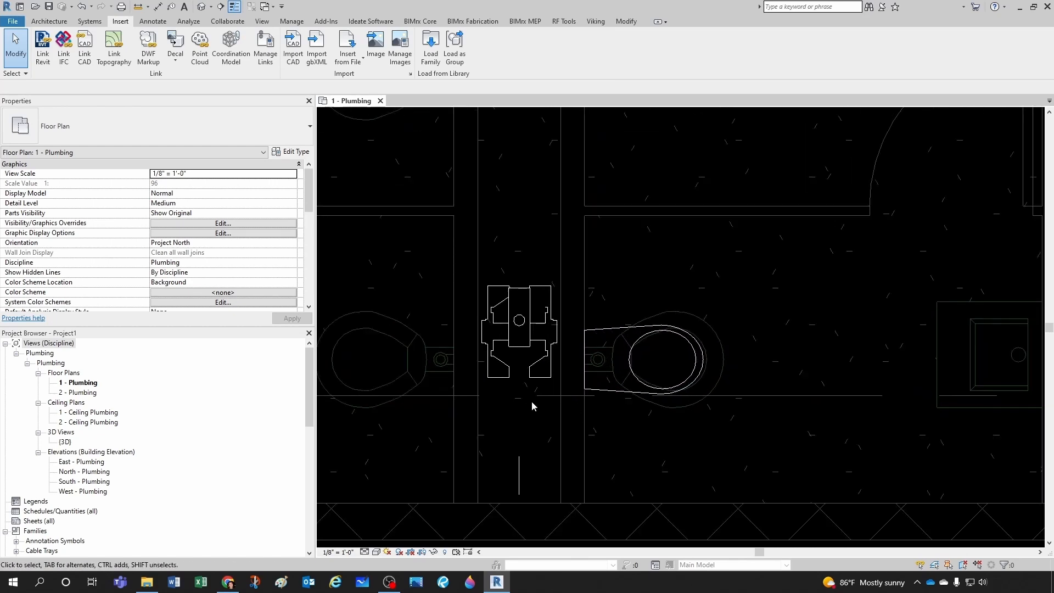
{"action": "key", "text": "a"}
{"action": "key", "text": "l"}
{"action": "scroll", "coordinate": [536, 390], "scroll_direction": "up", "scroll_amount": 2}
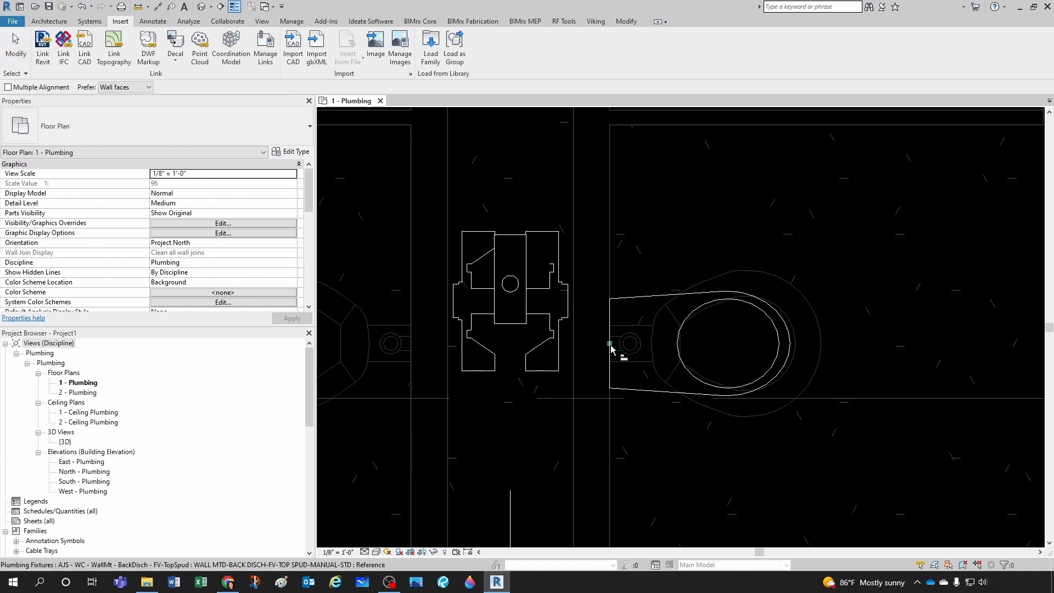
{"action": "left_click", "coordinate": [609, 347]}
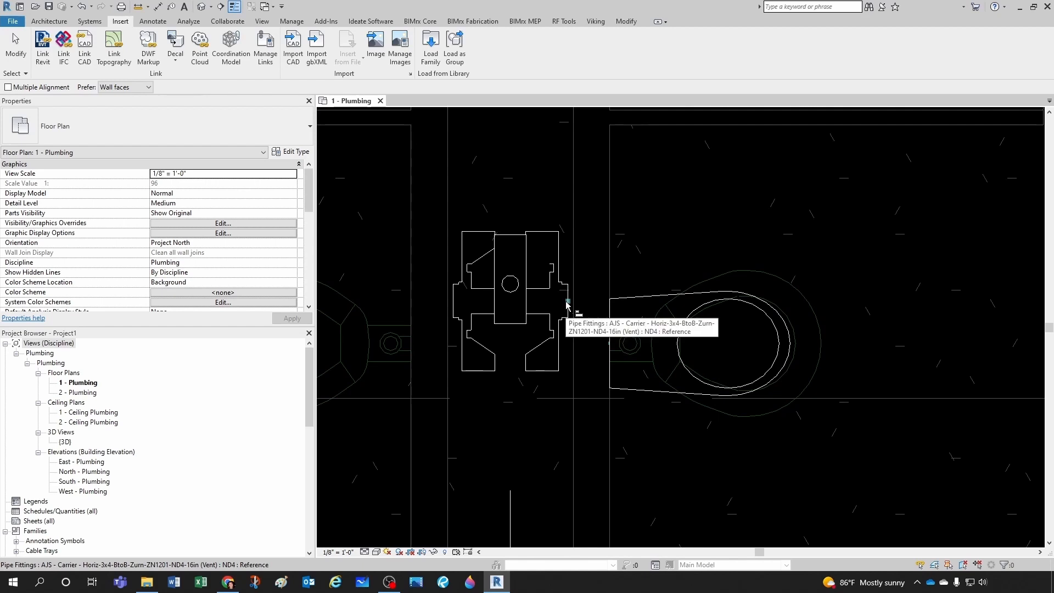
{"action": "left_click", "coordinate": [550, 308]}
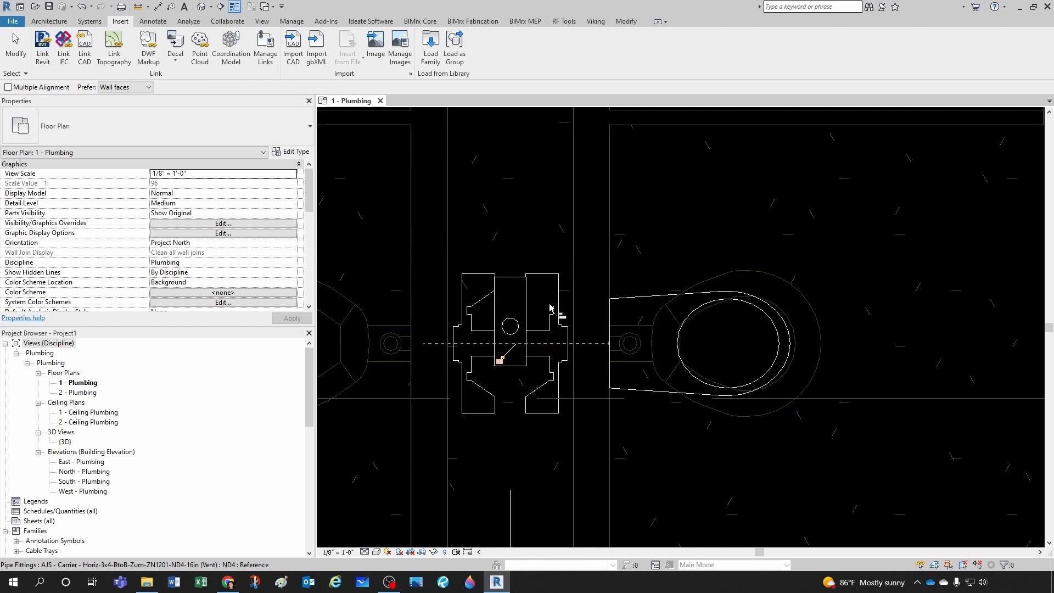
{"action": "key", "text": "Escape"}
{"action": "key", "text": "Escape"}
{"action": "scroll", "coordinate": [601, 352], "scroll_direction": "down", "scroll_amount": 3}
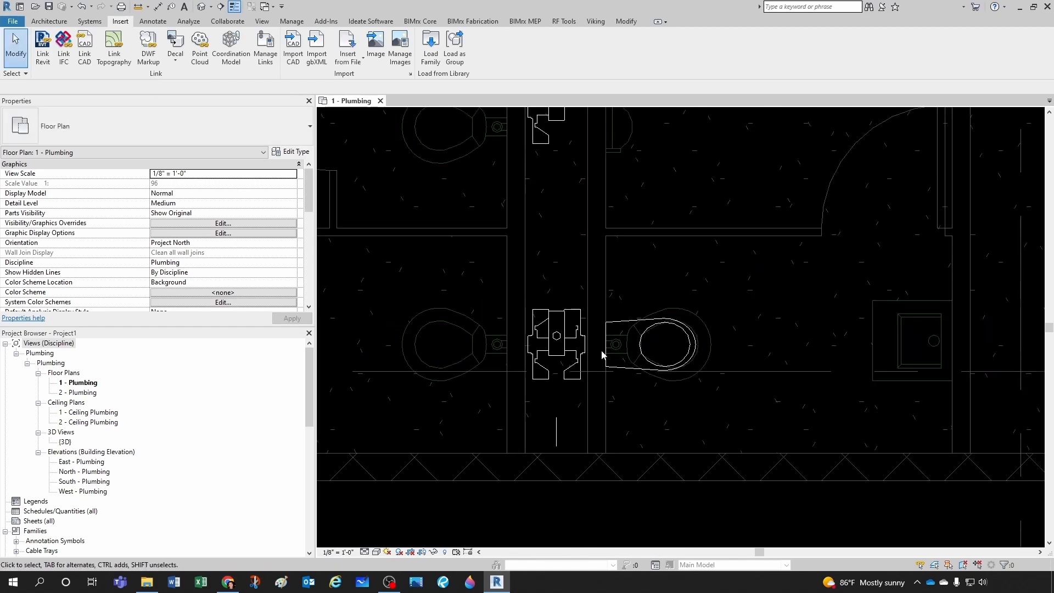
Step: Cut a building section across the back-to-back toilets, shorten its view depth to just beyond the ND4 carrier, and open the section view
{"action": "left_click", "coordinate": [224, 8]}
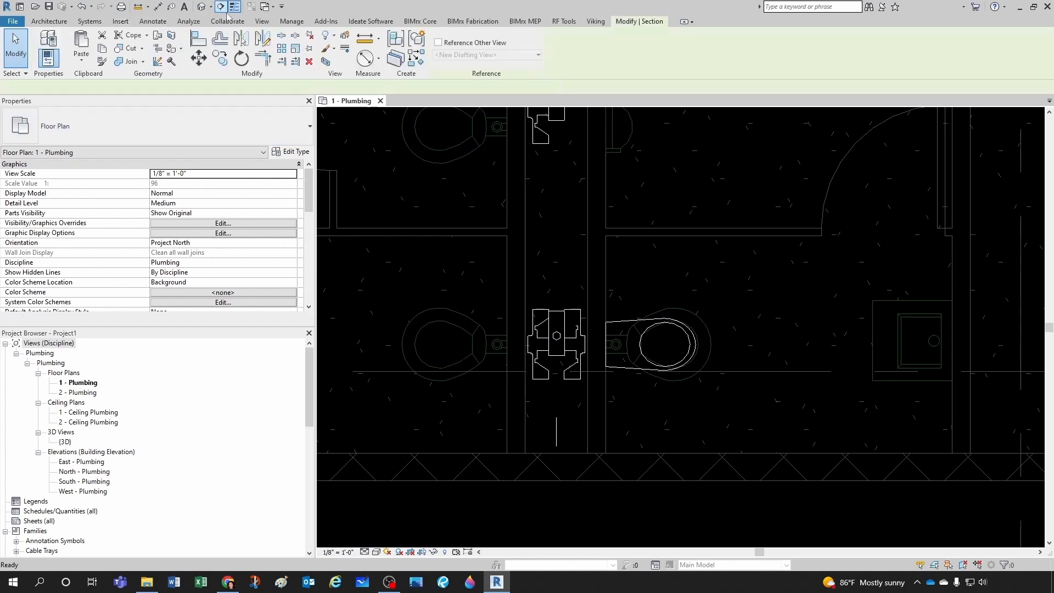
{"action": "left_click", "coordinate": [749, 401]}
{"action": "scroll", "coordinate": [713, 431], "scroll_direction": "down", "scroll_amount": 3}
{"action": "scroll", "coordinate": [629, 202], "scroll_direction": "up", "scroll_amount": 2}
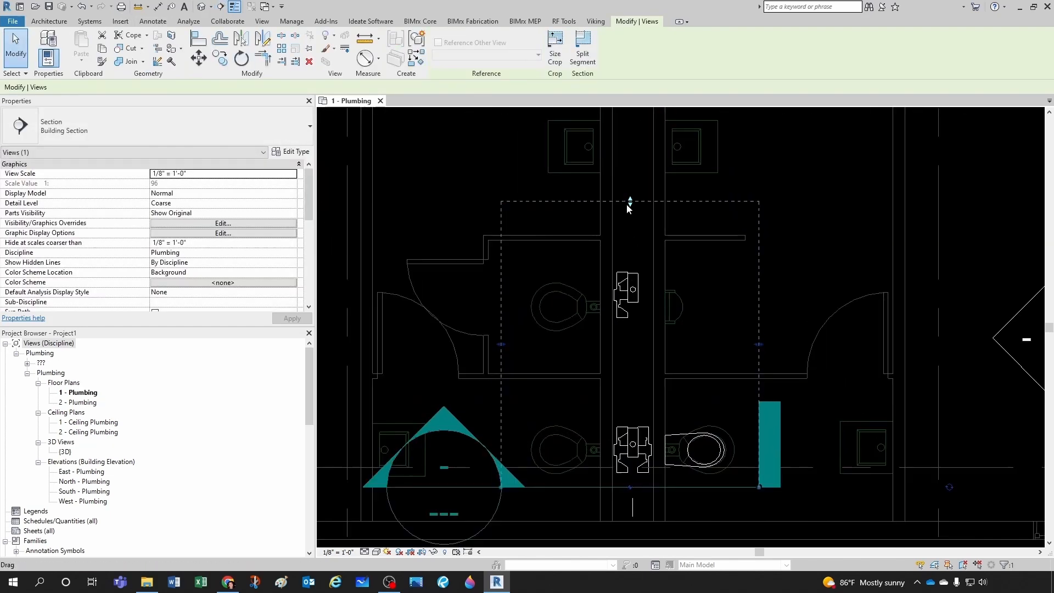
{"action": "left_click_drag", "start_coordinate": [630, 201], "coordinate": [626, 386]}
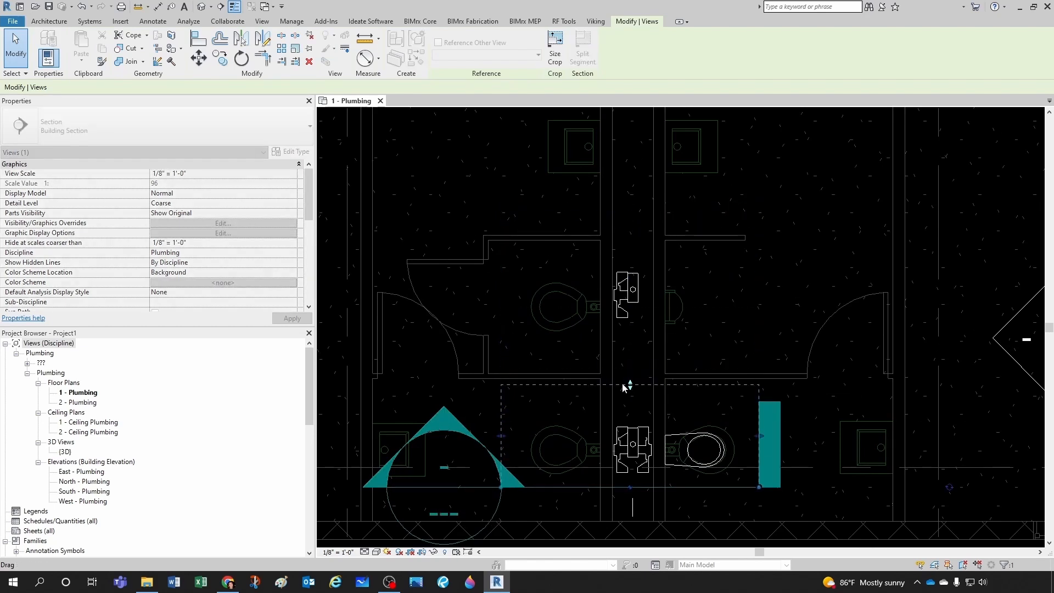
{"action": "key", "text": "Escape"}
{"action": "double_click", "coordinate": [455, 422]}
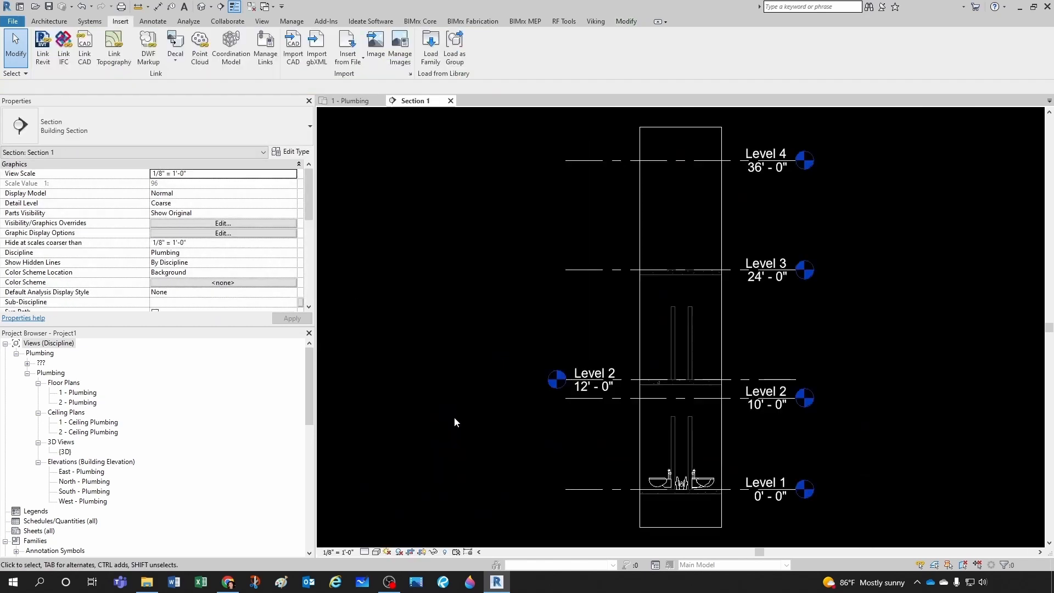
Step: Set the section view's detail level to Fine and its visual style to Wireframe
{"action": "left_click", "coordinate": [365, 552]}
{"action": "left_click", "coordinate": [375, 540]}
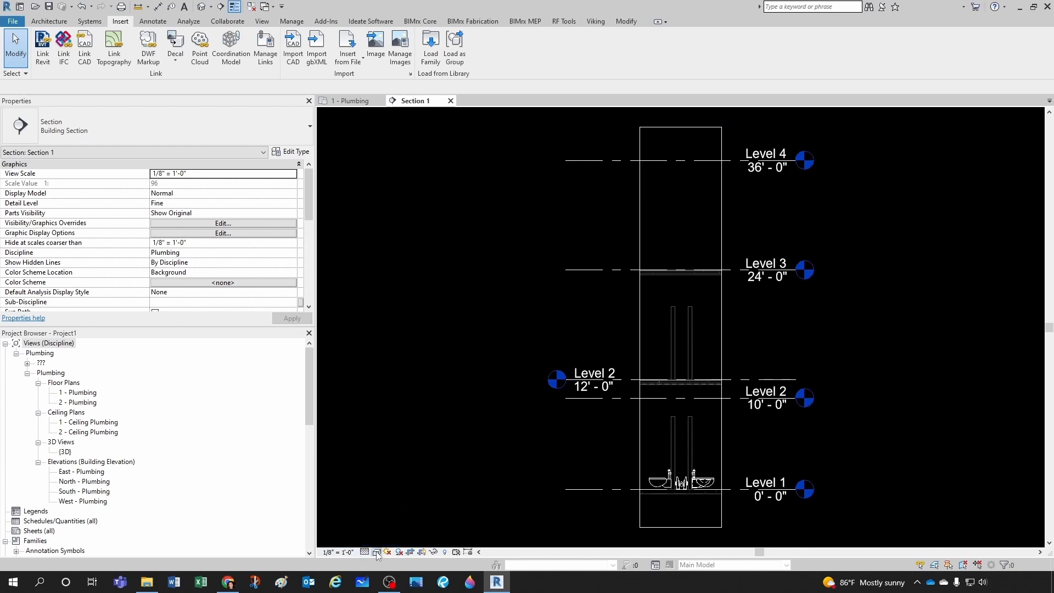
{"action": "left_click", "coordinate": [378, 553]}
{"action": "left_click", "coordinate": [400, 486]}
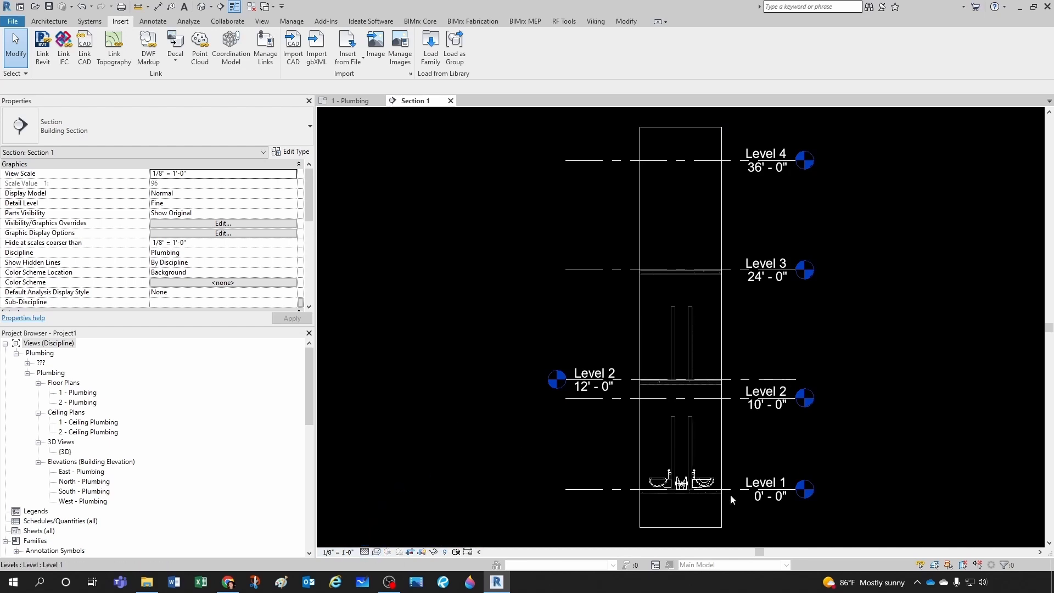
Step: Draw a short 3" AJS - Waste (Generic) pipe horizontally from the right water closet's back outlet, ending short of the ND4 carrier
{"action": "scroll", "coordinate": [731, 498], "scroll_direction": "up", "scroll_amount": 10}
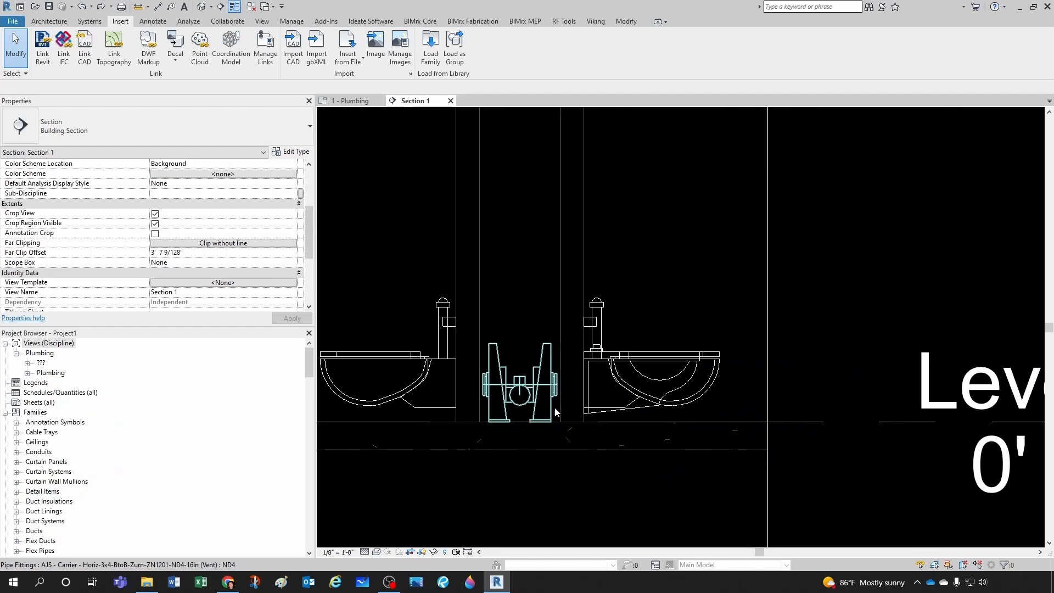
{"action": "scroll", "coordinate": [604, 421], "scroll_direction": "up", "scroll_amount": 2}
{"action": "left_click", "coordinate": [614, 416]}
{"action": "scroll", "coordinate": [583, 391], "scroll_direction": "up", "scroll_amount": 2}
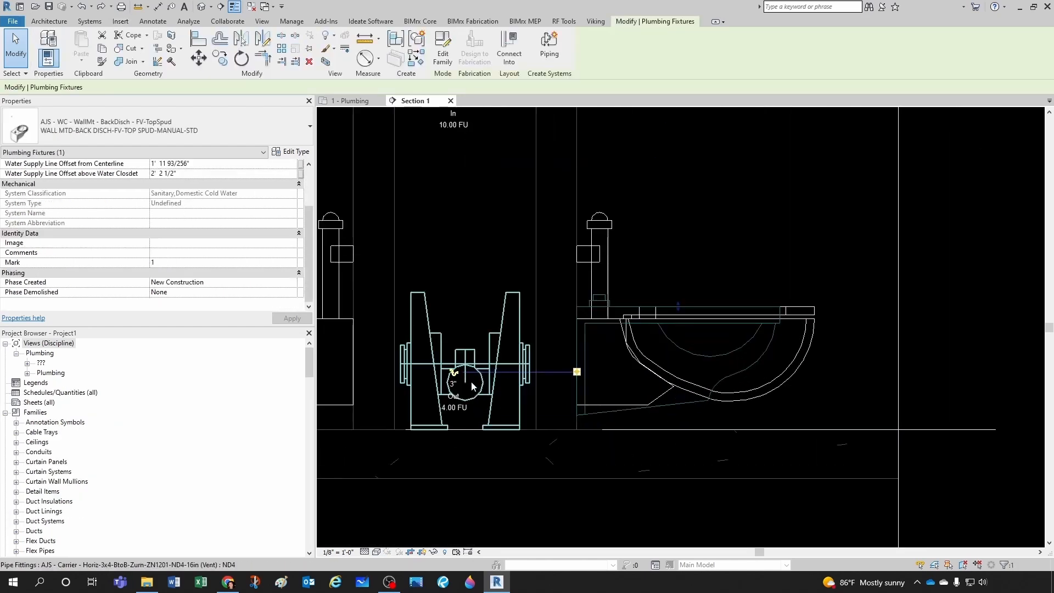
{"action": "left_click", "coordinate": [515, 372]}
{"action": "scroll", "coordinate": [556, 369], "scroll_direction": "up", "scroll_amount": 2}
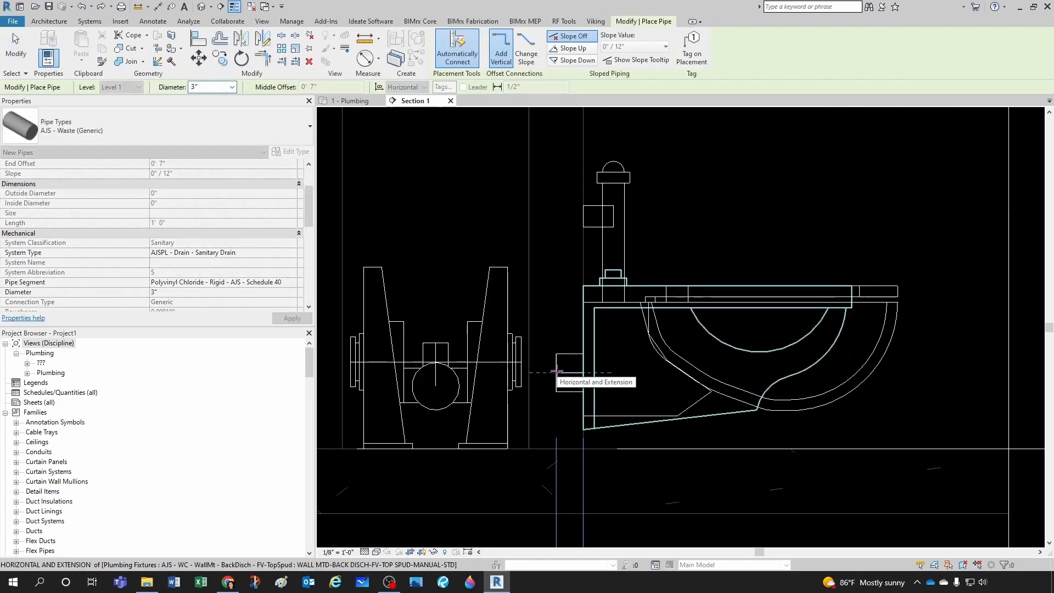
{"action": "left_click", "coordinate": [126, 136]}
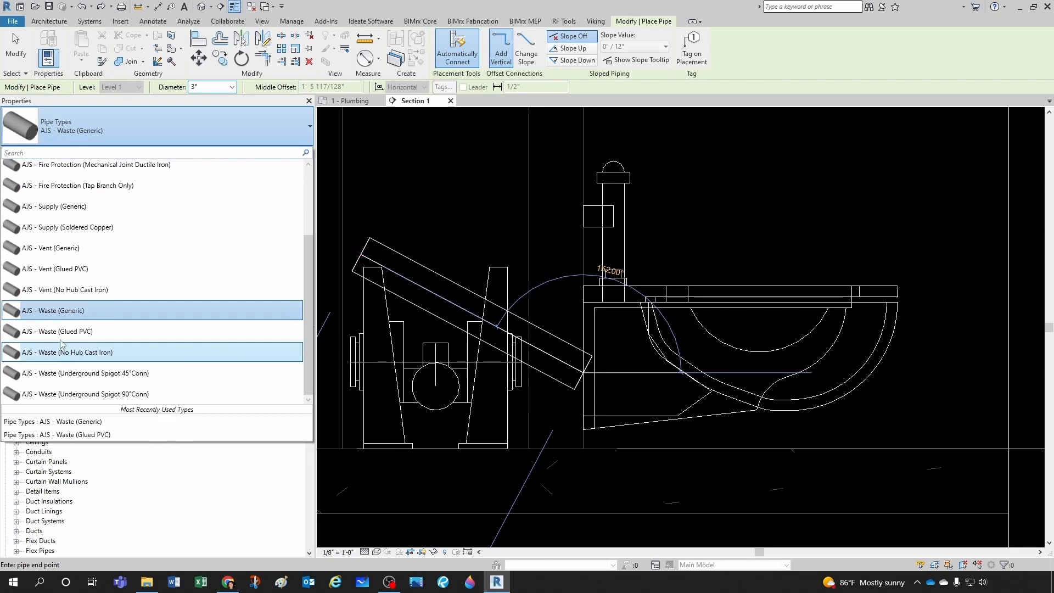
{"action": "left_click", "coordinate": [47, 313]}
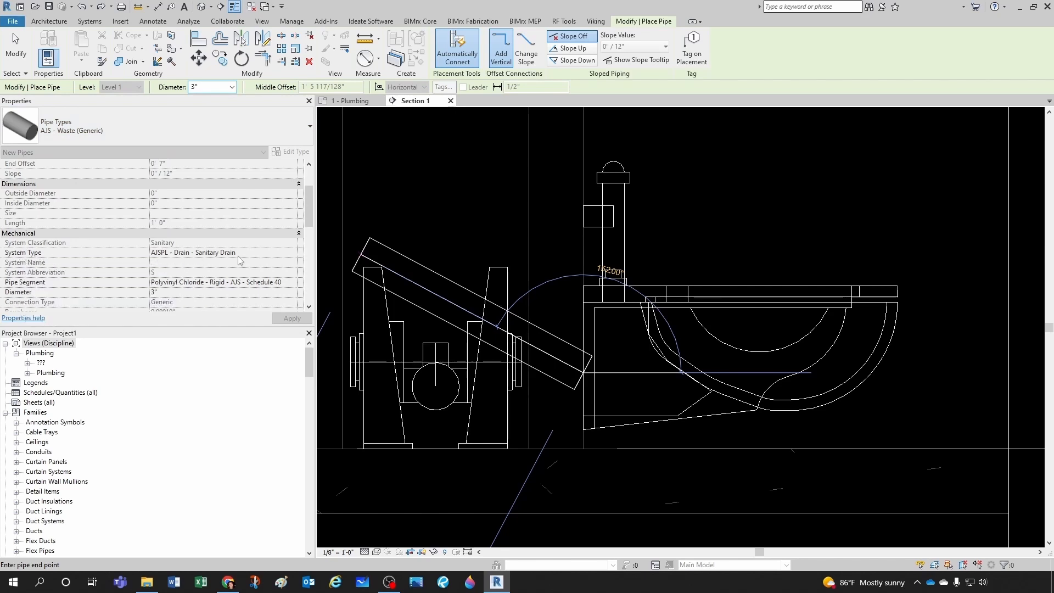
{"action": "scroll", "coordinate": [541, 361], "scroll_direction": "up", "scroll_amount": 3}
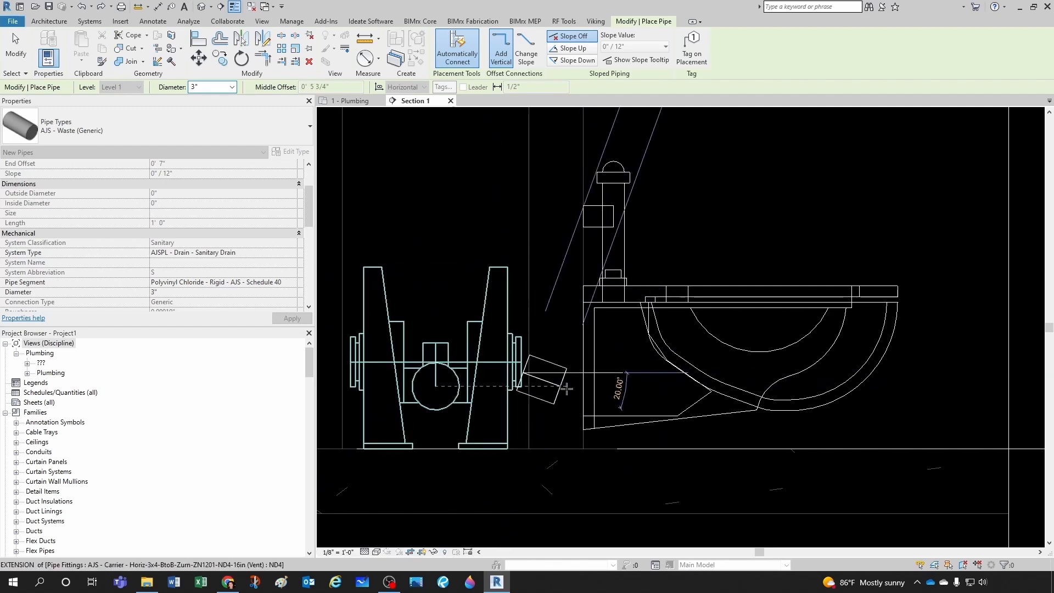
{"action": "left_click", "coordinate": [541, 361]}
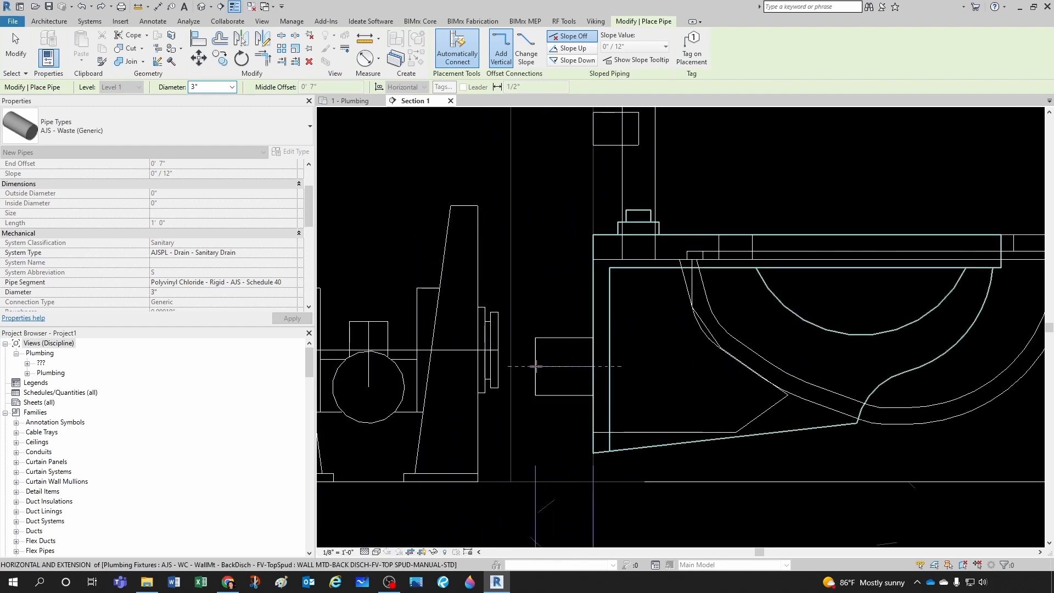
{"action": "key", "text": "Escape"}
{"action": "scroll", "coordinate": [537, 368], "scroll_direction": "down", "scroll_amount": 4}
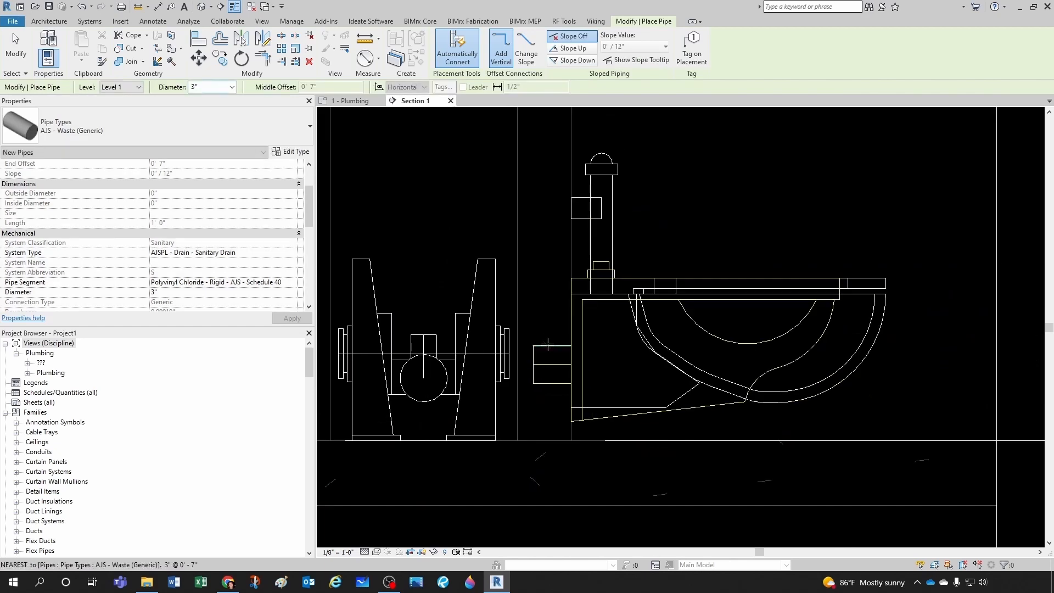
{"action": "key", "text": "Escape"}
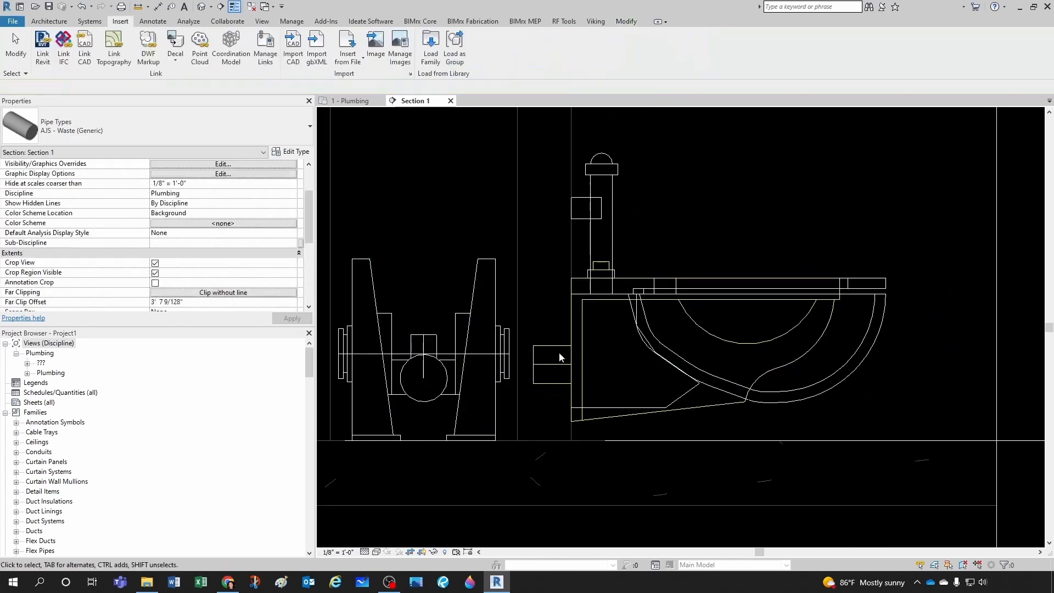
Step: Align the centerline of the water closet's waste pipe stub with the centerline of the ND4 carrier's side inlet
{"action": "scroll", "coordinate": [559, 353], "scroll_direction": "up", "scroll_amount": 2}
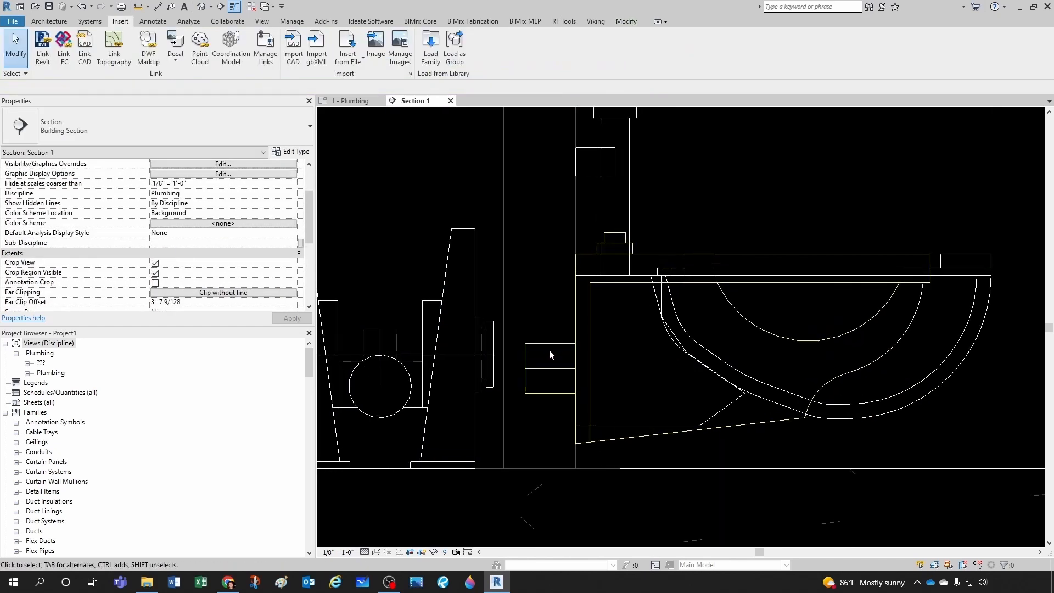
{"action": "scroll", "coordinate": [550, 352], "scroll_direction": "down", "scroll_amount": 1}
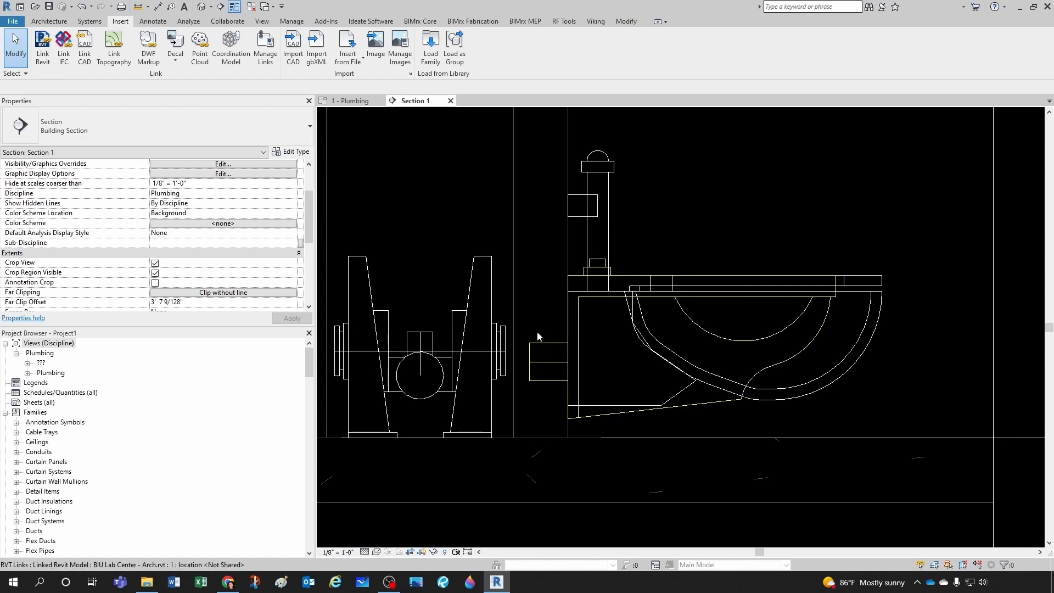
{"action": "key", "text": "a"}
{"action": "key", "text": "l"}
{"action": "scroll", "coordinate": [517, 362], "scroll_direction": "up", "scroll_amount": 1}
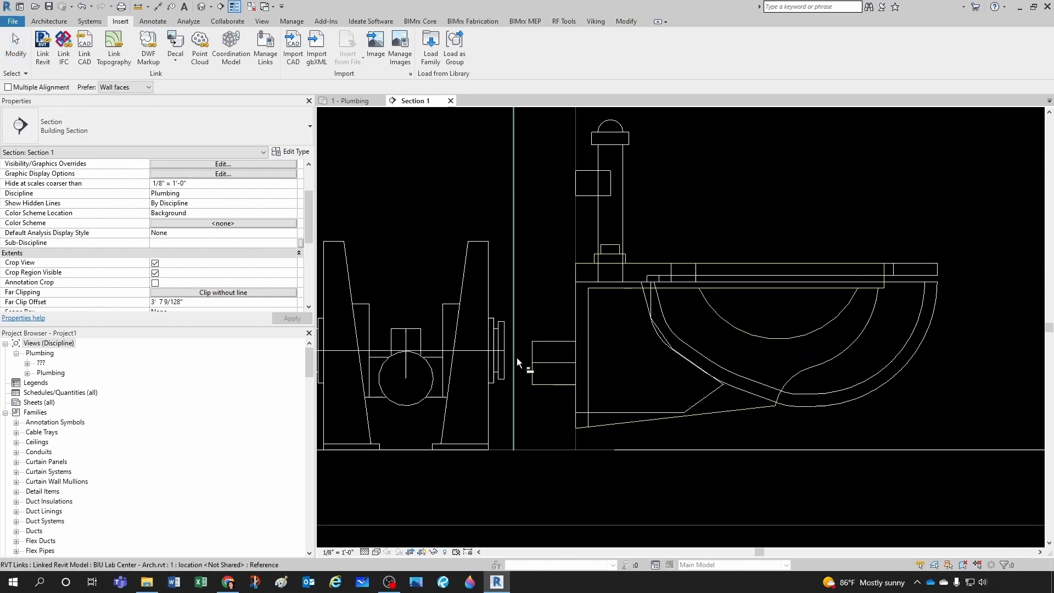
{"action": "scroll", "coordinate": [516, 360], "scroll_direction": "up", "scroll_amount": 2}
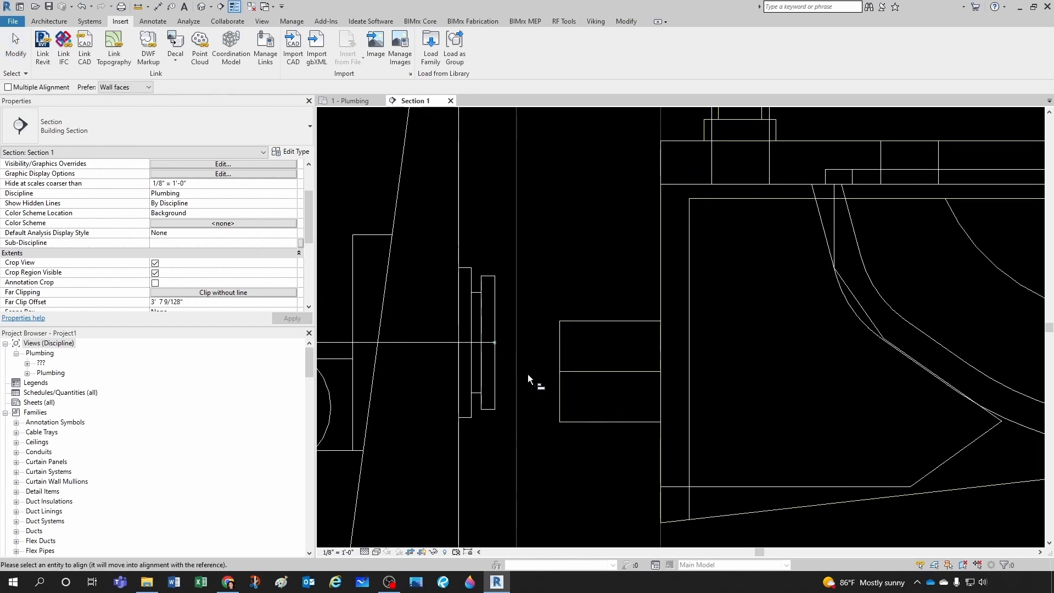
{"action": "scroll", "coordinate": [566, 377], "scroll_direction": "down", "scroll_amount": 2}
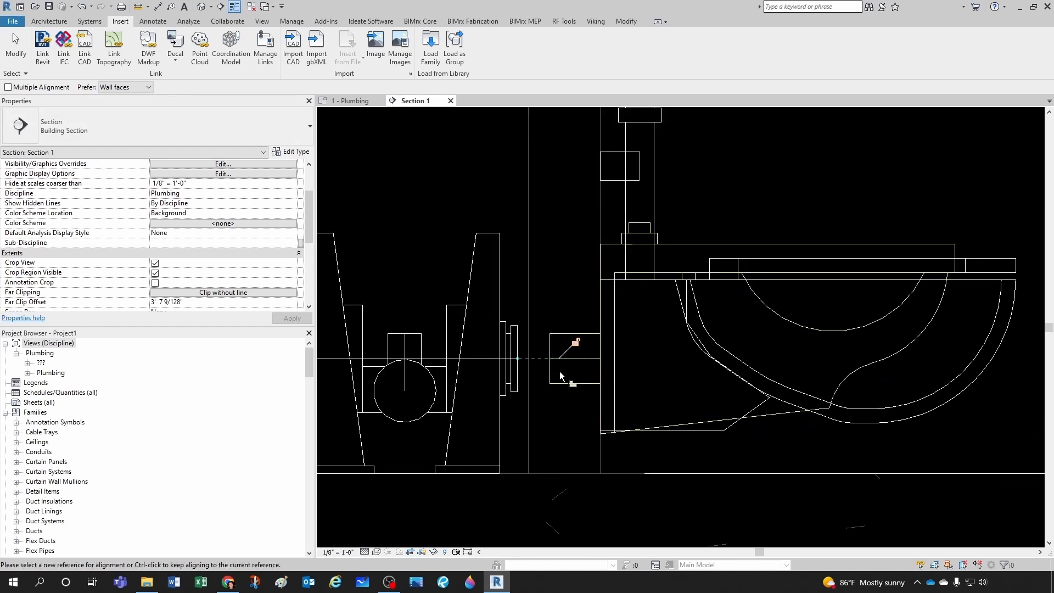
{"action": "key", "text": "Escape"}
{"action": "scroll", "coordinate": [544, 346], "scroll_direction": "down", "scroll_amount": 1}
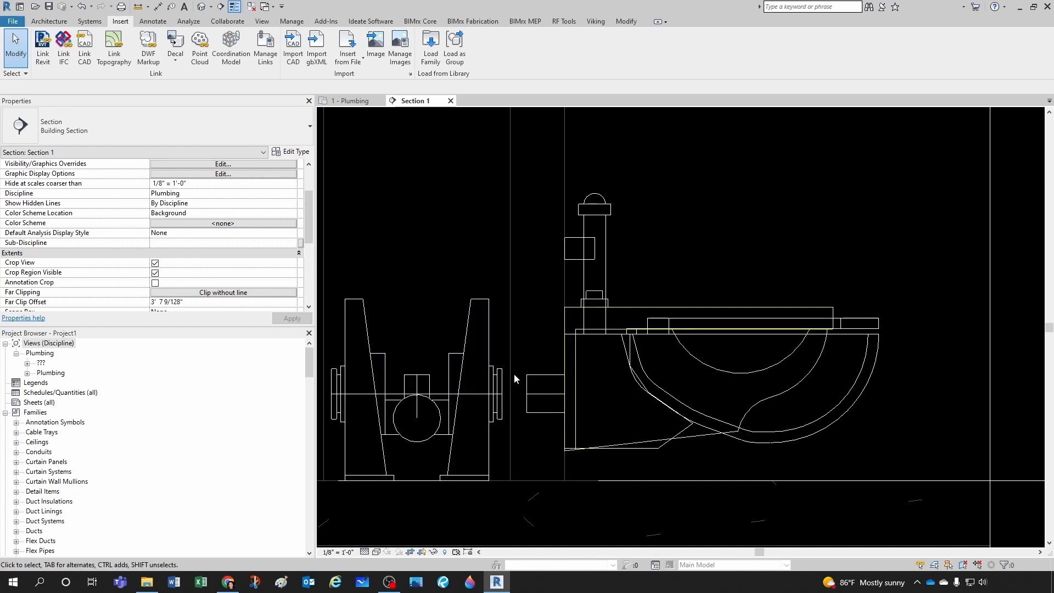
Step: Extend the free end of the waste pipe stub to connect with the ND4 carrier's right inlet
{"action": "scroll", "coordinate": [504, 387], "scroll_direction": "up", "scroll_amount": 2}
{"action": "scroll", "coordinate": [551, 369], "scroll_direction": "up", "scroll_amount": 2}
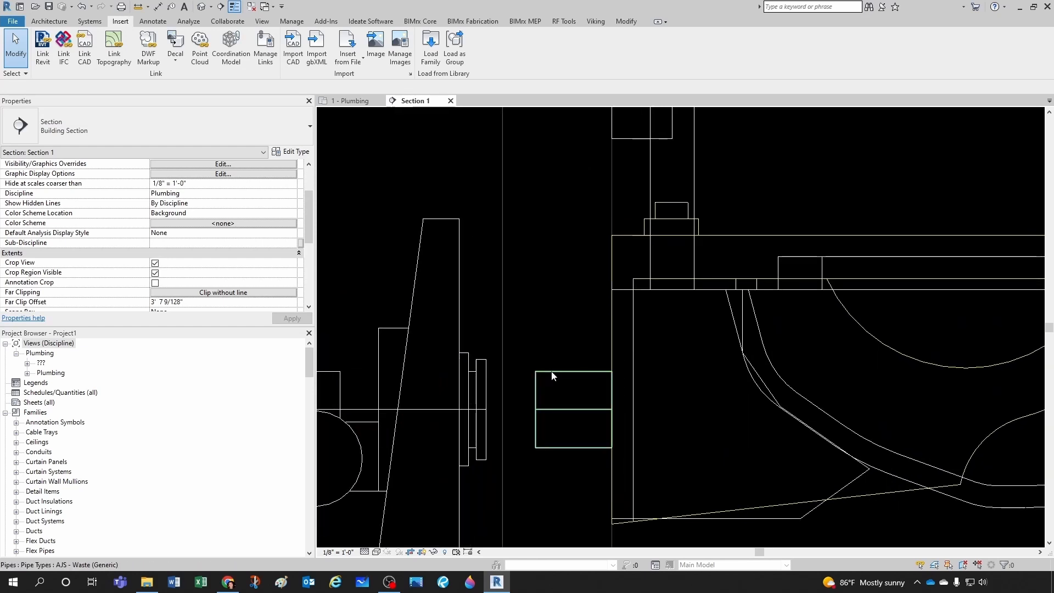
{"action": "left_click", "coordinate": [544, 388]}
{"action": "scroll", "coordinate": [524, 422], "scroll_direction": "up", "scroll_amount": 1}
{"action": "left_click_drag", "start_coordinate": [540, 406], "coordinate": [476, 406]}
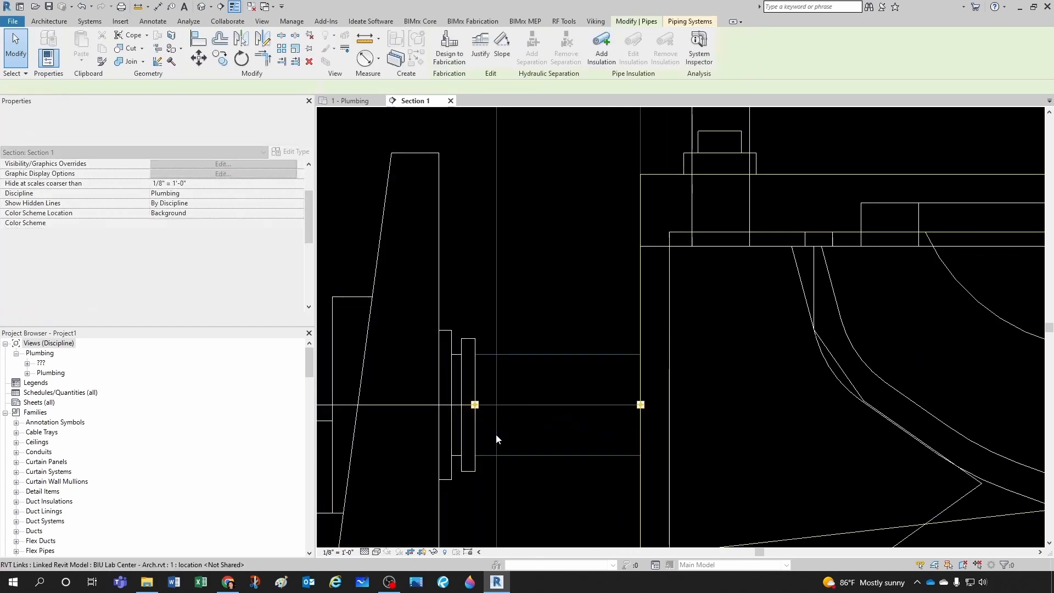
{"action": "key", "text": "Escape"}
{"action": "scroll", "coordinate": [534, 374], "scroll_direction": "down", "scroll_amount": 4}
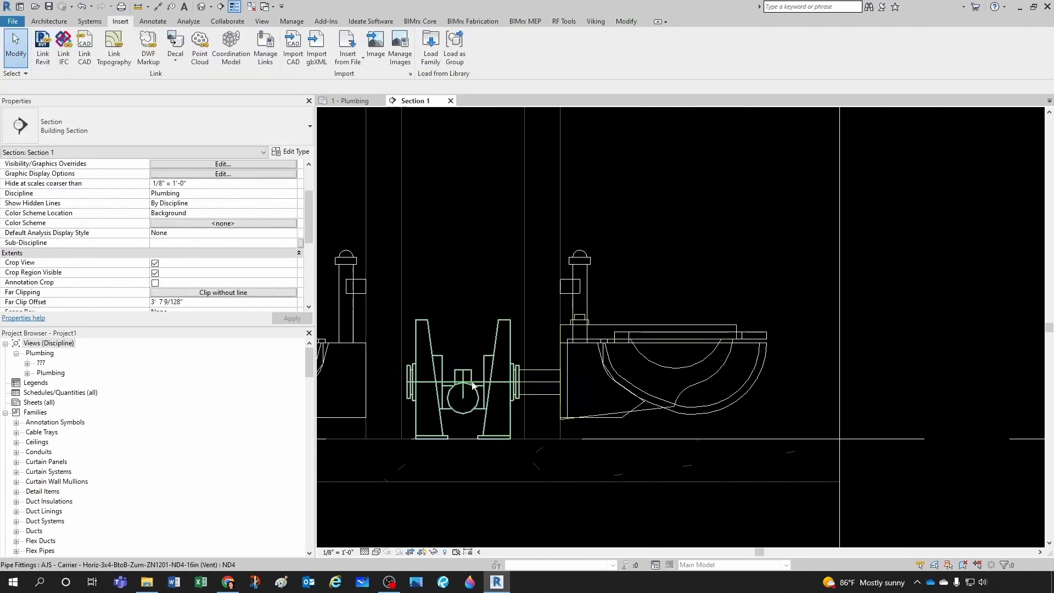
{"action": "scroll", "coordinate": [475, 387], "scroll_direction": "up", "scroll_amount": 1}
{"action": "scroll", "coordinate": [454, 392], "scroll_direction": "down", "scroll_amount": 2}
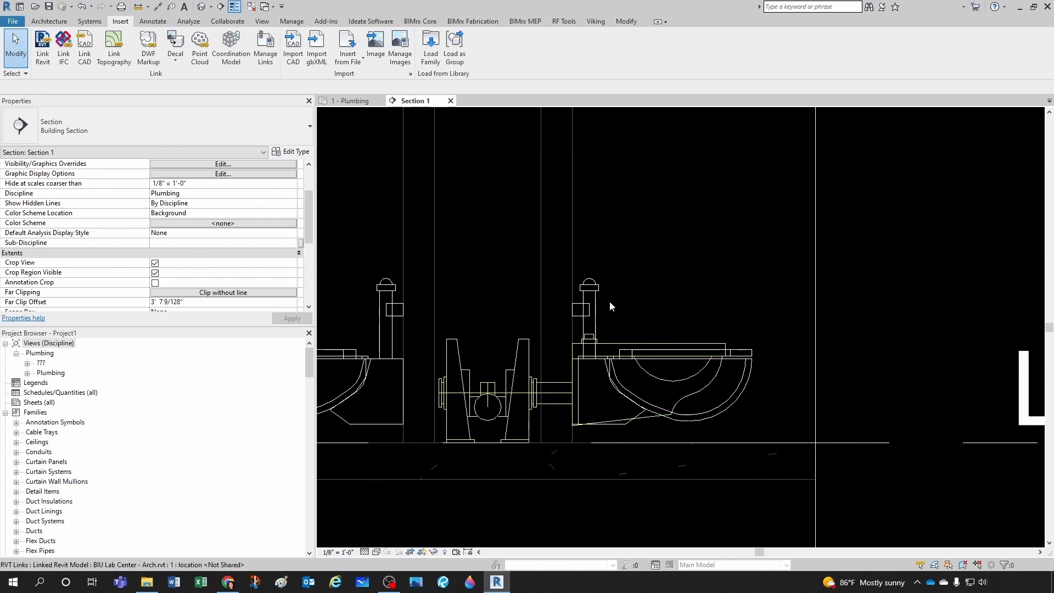
Step: Mirror a copy of the connected water closet to the opposite wall about the ND4 carrier's center reference
{"action": "middle_click_drag", "start_coordinate": [495, 326], "coordinate": [574, 341]}
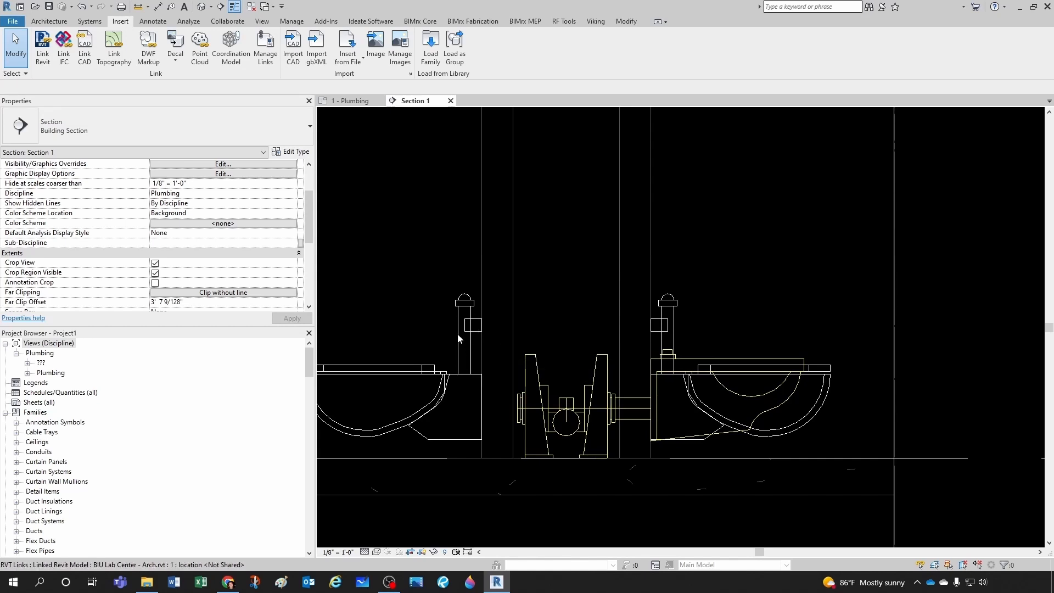
{"action": "scroll", "coordinate": [589, 330], "scroll_direction": "up", "scroll_amount": 1}
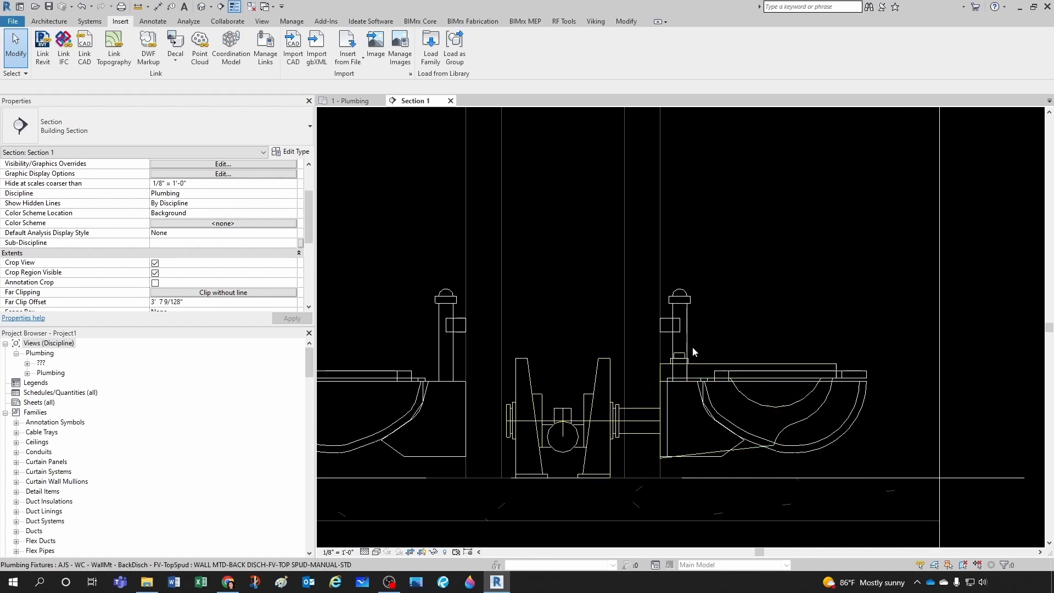
{"action": "left_click", "coordinate": [715, 366]}
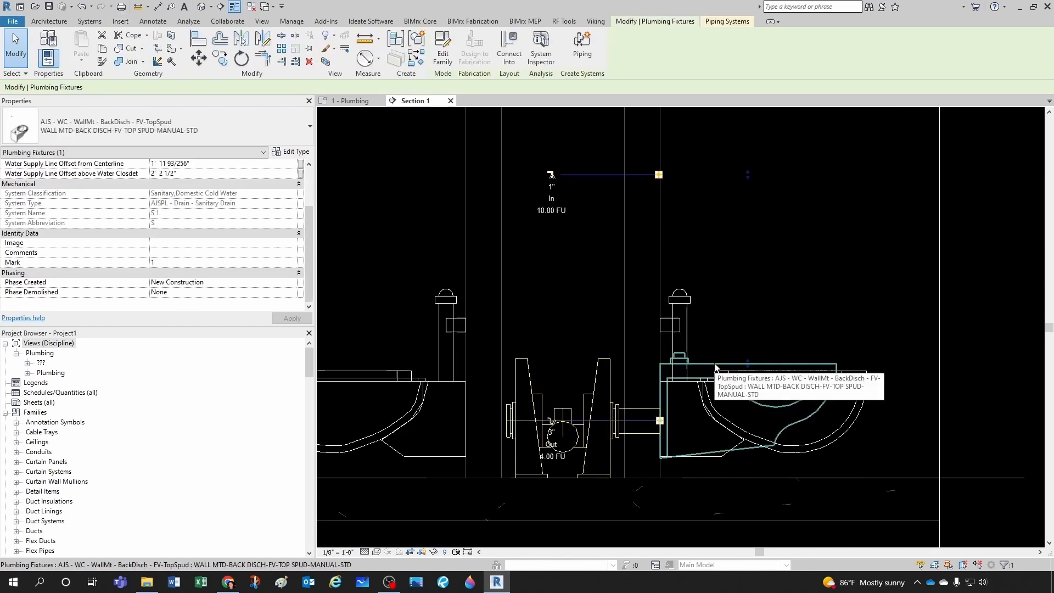
{"action": "left_click", "coordinate": [243, 43]}
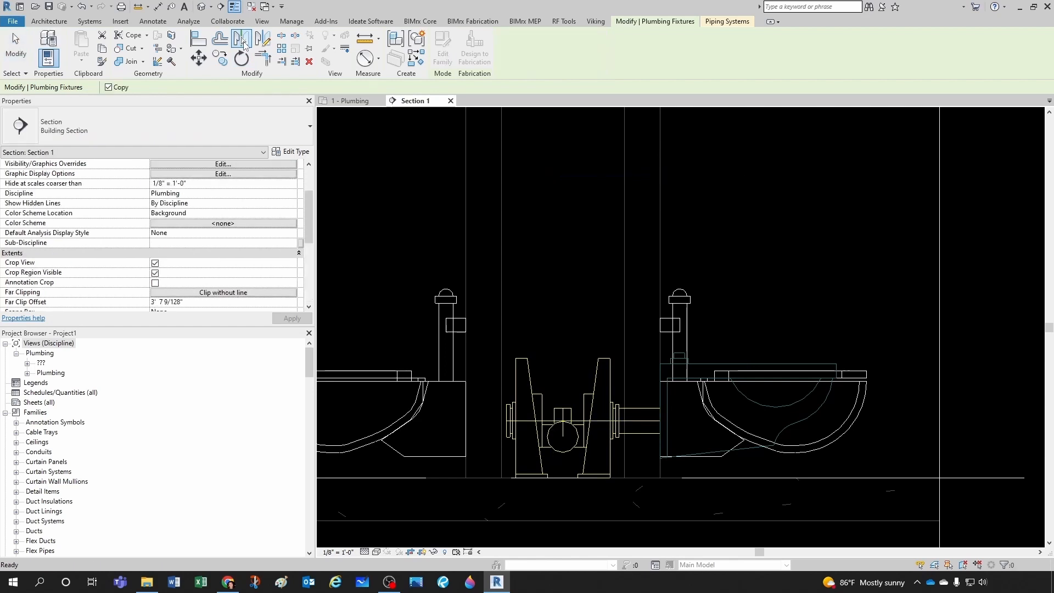
{"action": "scroll", "coordinate": [555, 399], "scroll_direction": "up", "scroll_amount": 2}
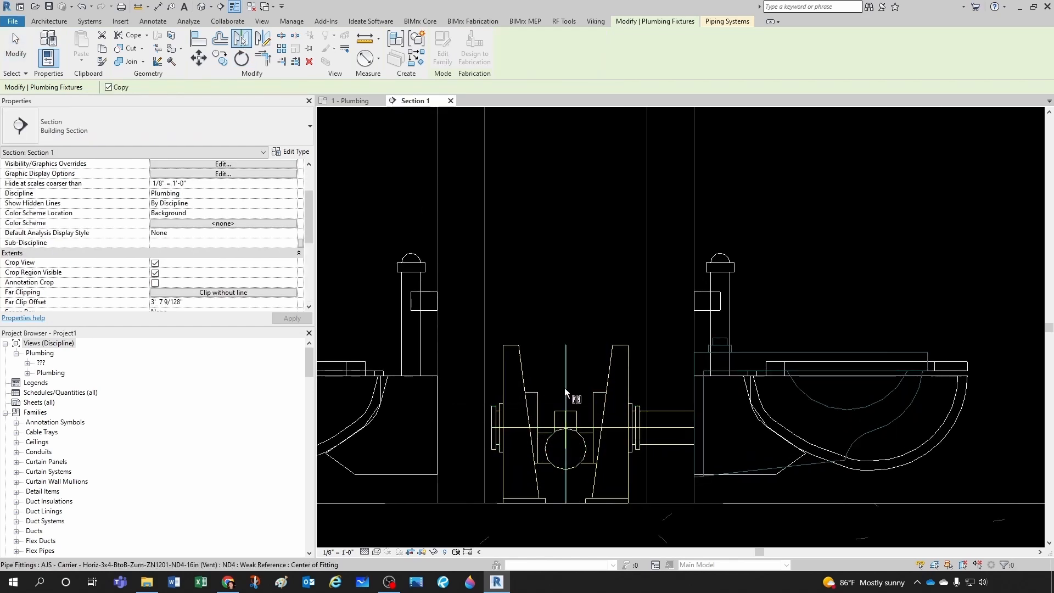
{"action": "left_click", "coordinate": [564, 388]}
{"action": "key", "text": "Escape"}
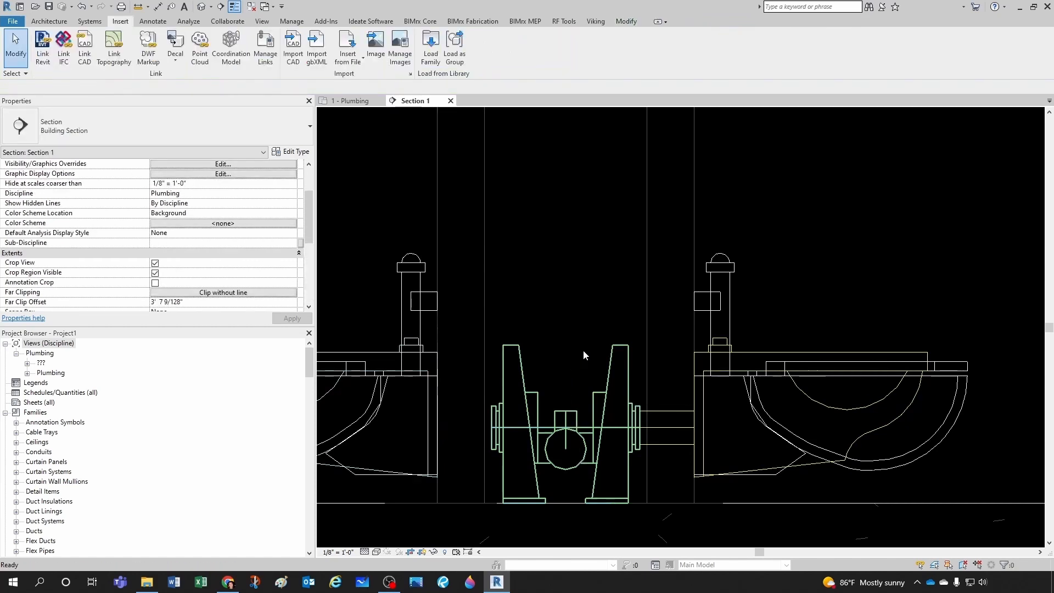
{"action": "scroll", "coordinate": [624, 346], "scroll_direction": "down", "scroll_amount": 2}
Step: Draw a 3" AJS - Waste (Generic) pipe from the ND4 carrier's left inlet to the mirrored water closet's back outlet
{"action": "scroll", "coordinate": [503, 412], "scroll_direction": "up", "scroll_amount": 2}
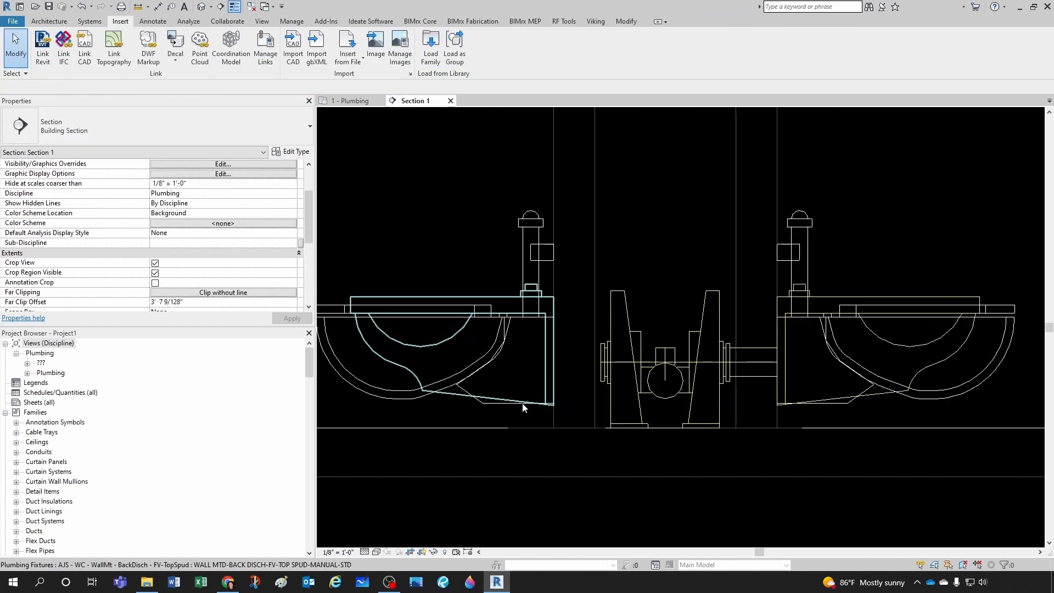
{"action": "left_click", "coordinate": [591, 386]}
{"action": "scroll", "coordinate": [588, 385], "scroll_direction": "up", "scroll_amount": 2}
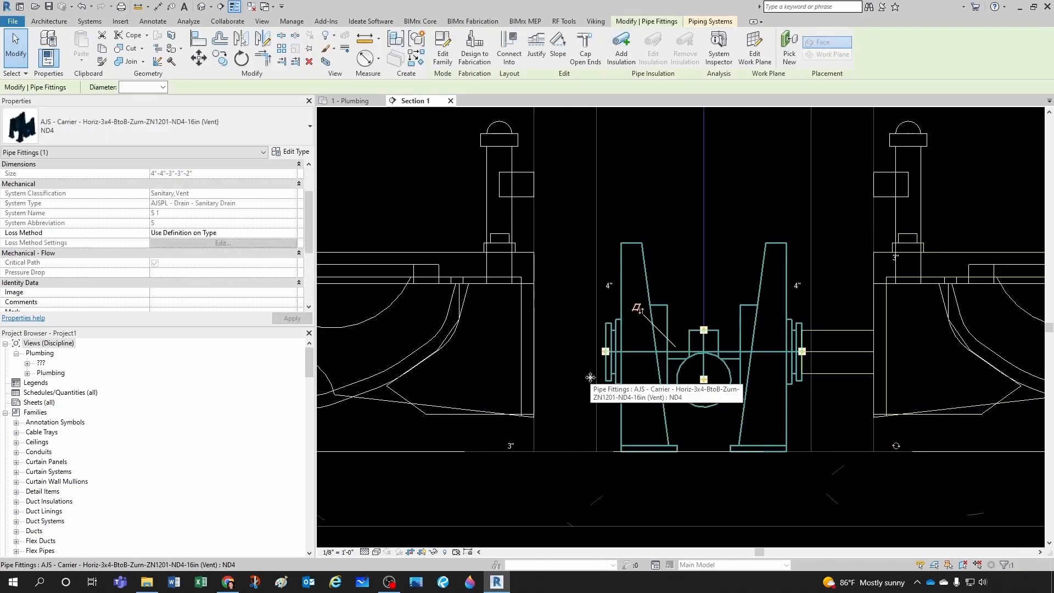
{"action": "right_click", "coordinate": [605, 352]}
{"action": "left_click", "coordinate": [640, 108]}
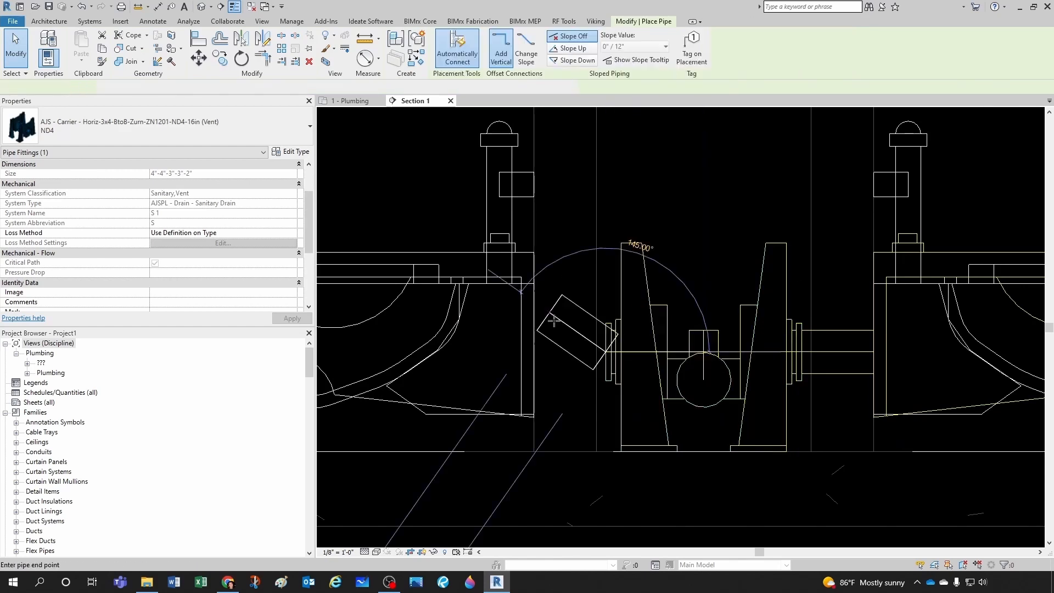
{"action": "scroll", "coordinate": [570, 346], "scroll_direction": "up", "scroll_amount": 2}
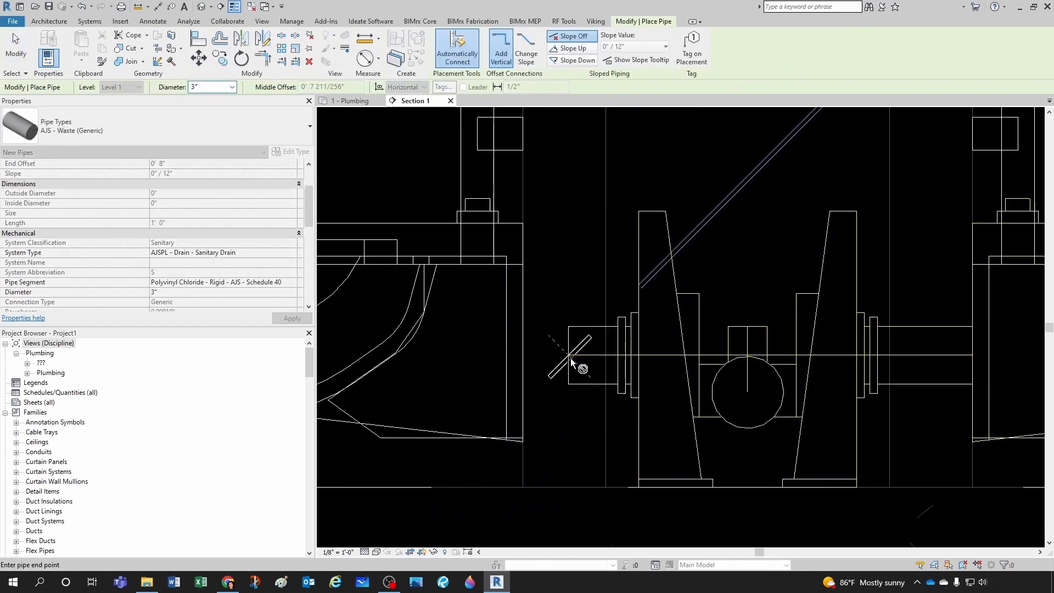
{"action": "left_click", "coordinate": [523, 356]}
{"action": "key", "text": "Escape"}
{"action": "key", "text": "Escape"}
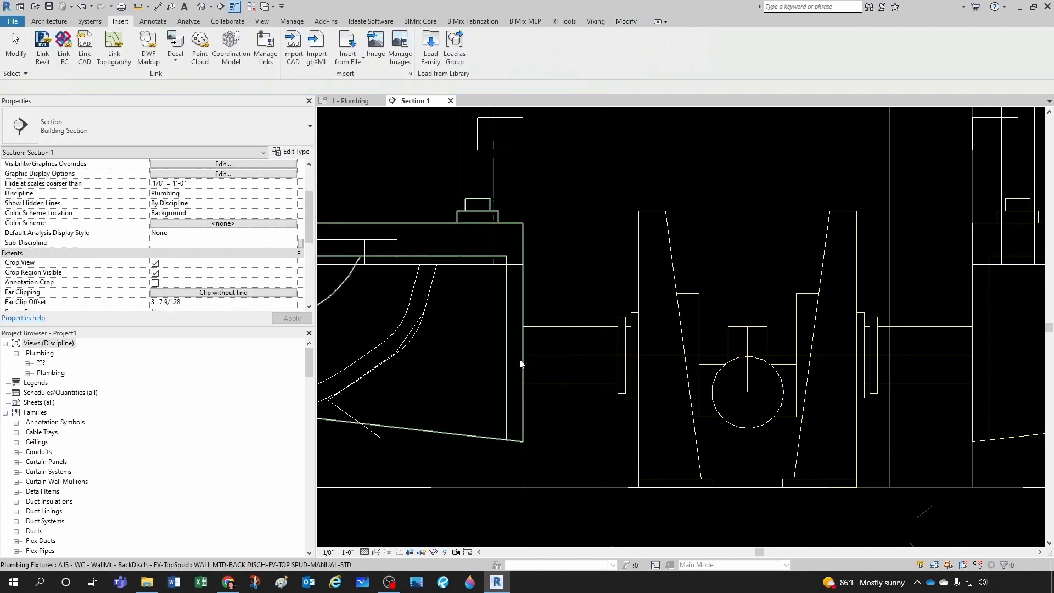
Step: Open the default 3D view and bring the building with the restroom fixtures closer
{"action": "scroll", "coordinate": [481, 351], "scroll_direction": "down", "scroll_amount": 5}
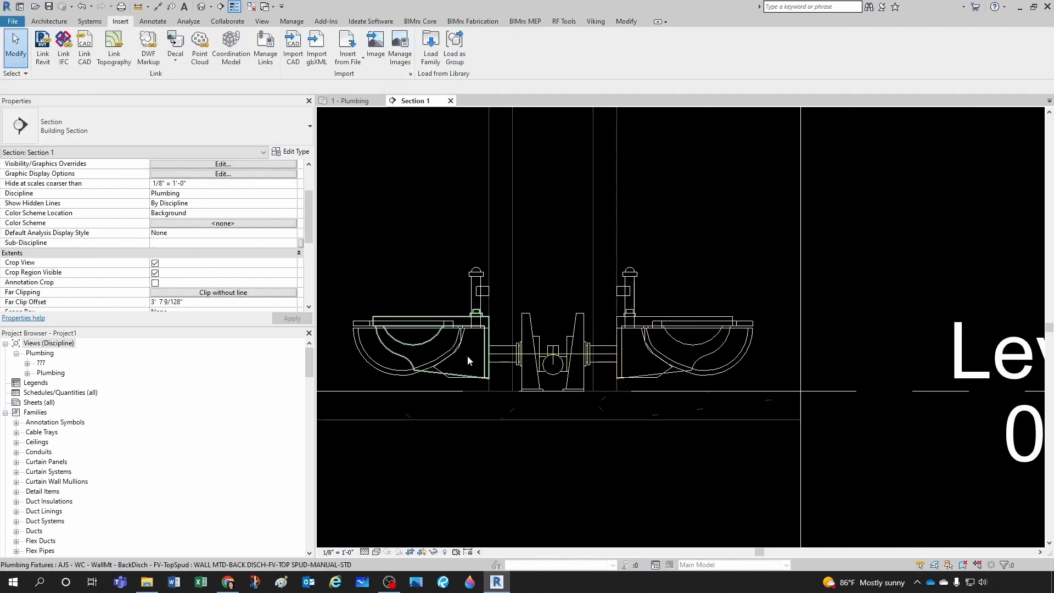
{"action": "scroll", "coordinate": [547, 379], "scroll_direction": "down", "scroll_amount": 2}
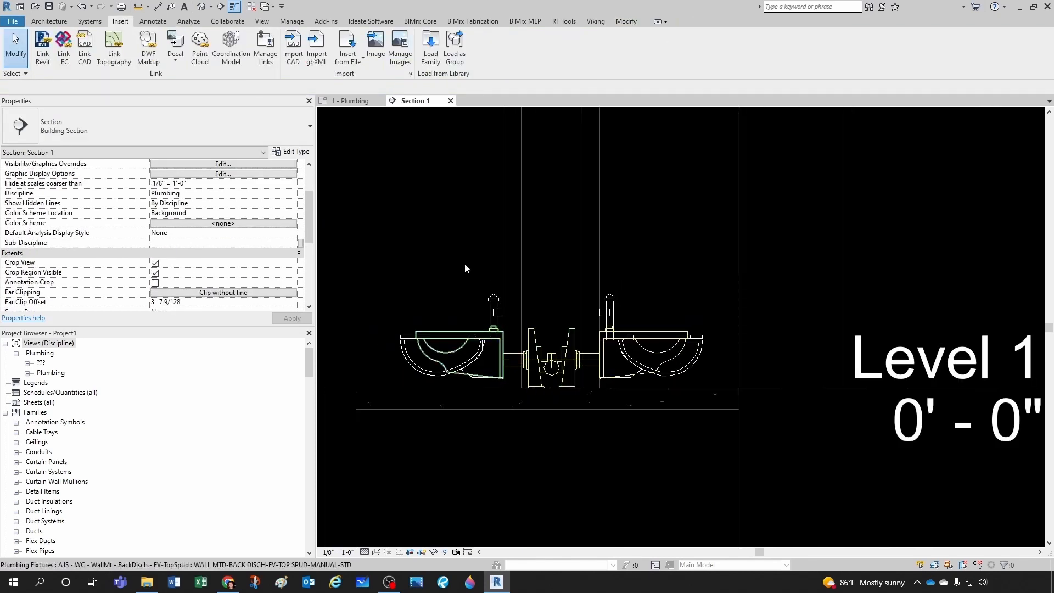
{"action": "scroll", "coordinate": [465, 262], "scroll_direction": "down", "scroll_amount": 1}
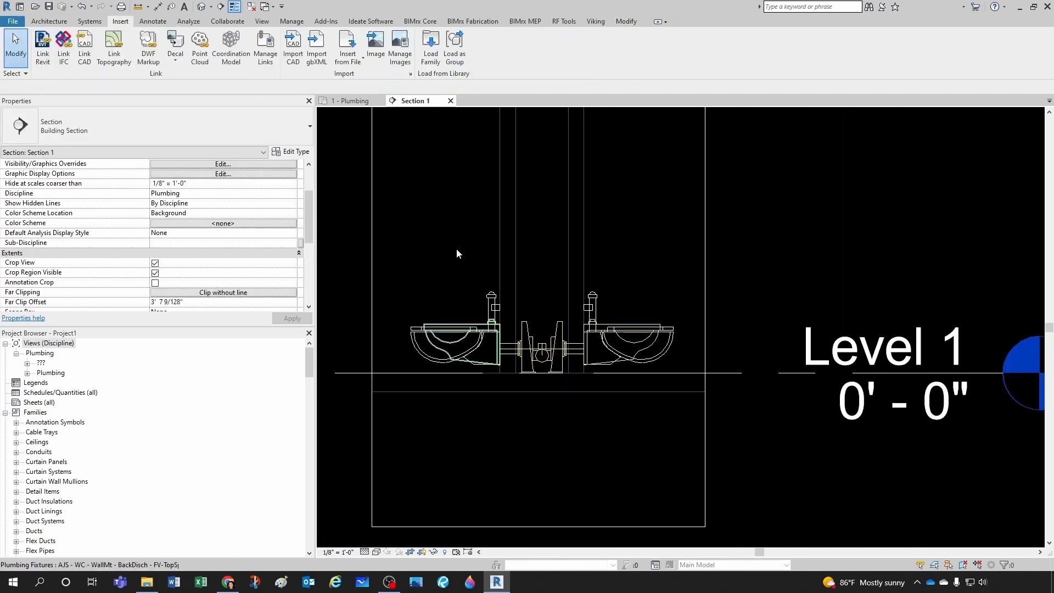
{"action": "left_click", "coordinate": [202, 8]}
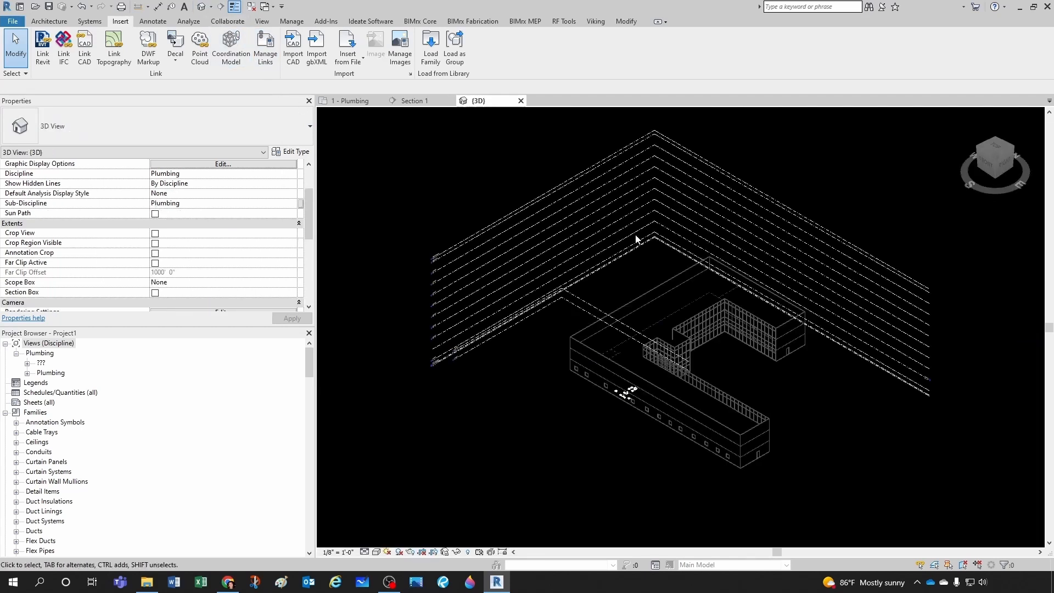
{"action": "scroll", "coordinate": [653, 459], "scroll_direction": "up", "scroll_amount": 2}
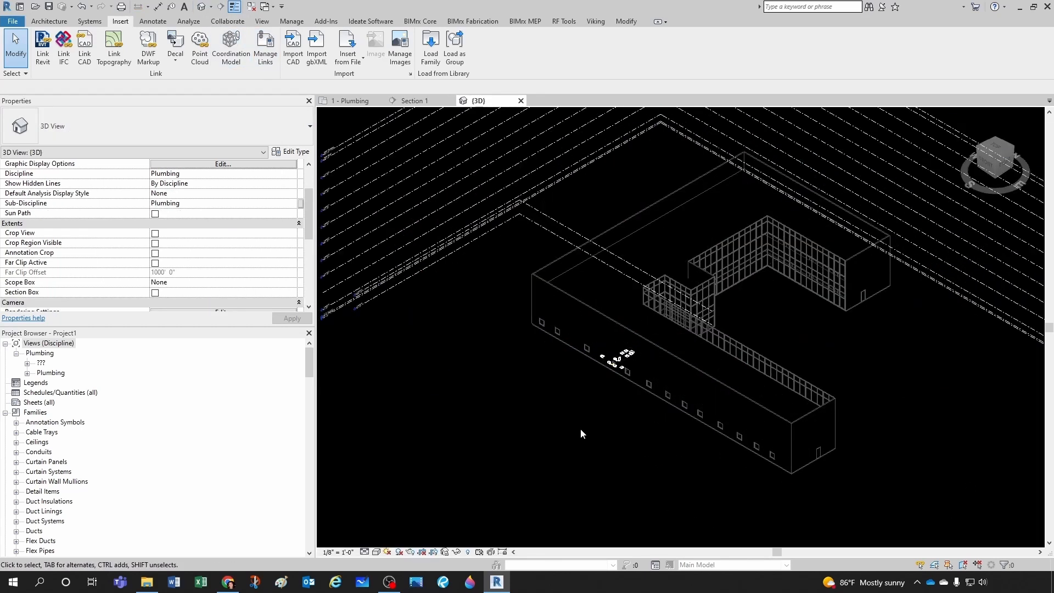
Step: Turn off the visibility of the linked BIU Lab Center - Arch.rvt model in the 3D view
{"action": "scroll", "coordinate": [650, 387], "scroll_direction": "up", "scroll_amount": 3}
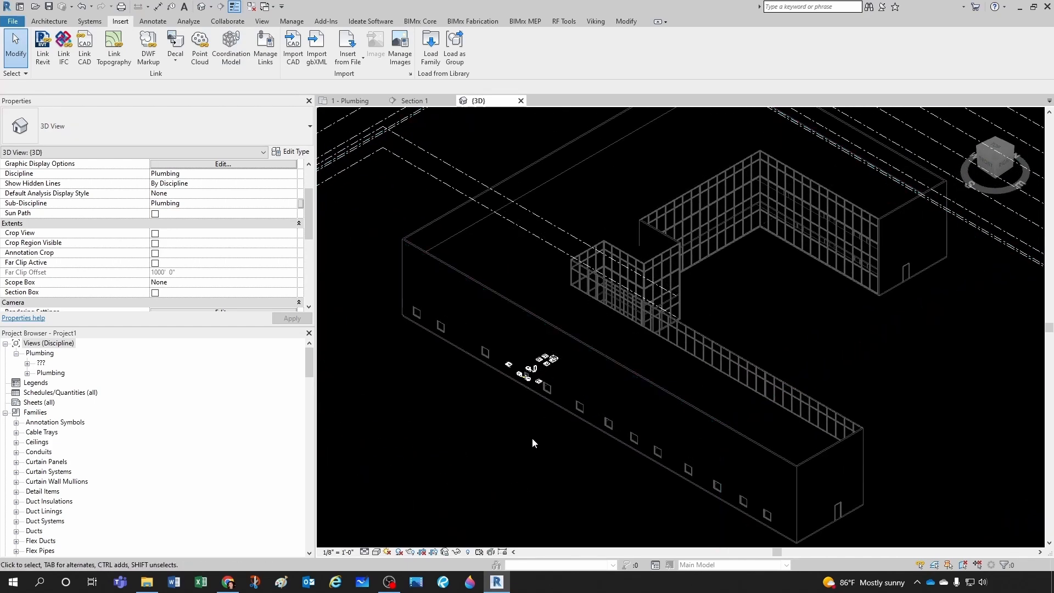
{"action": "key", "text": "v"}
{"action": "key", "text": "g"}
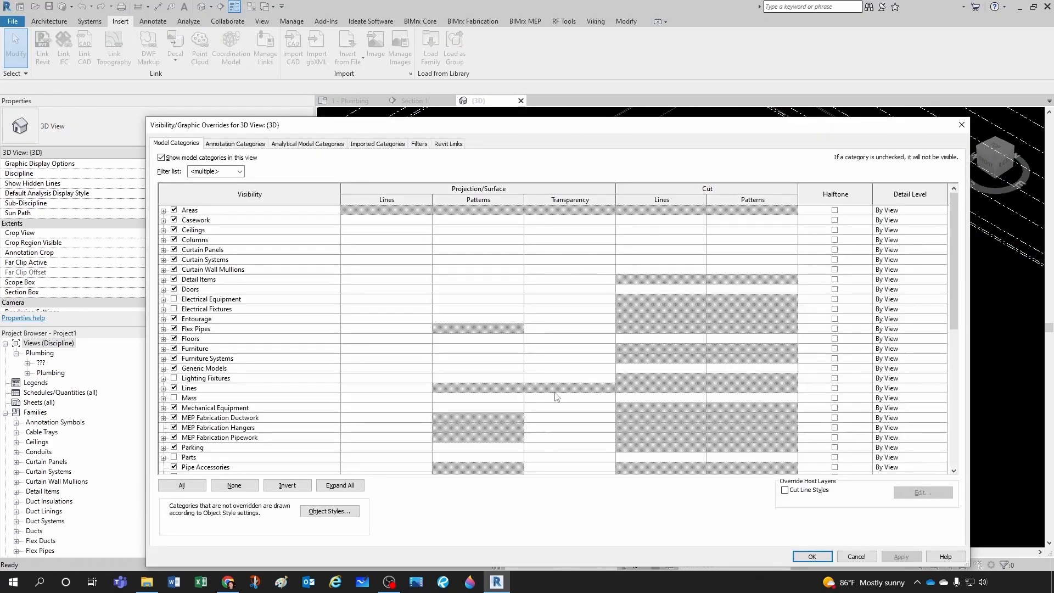
{"action": "left_click", "coordinate": [448, 144]}
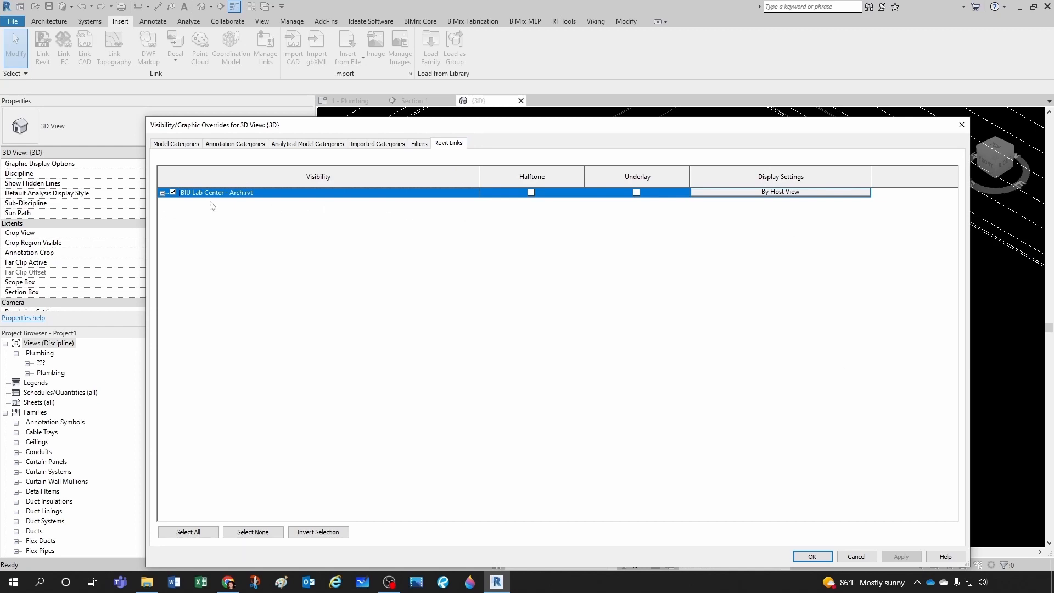
{"action": "left_click", "coordinate": [813, 557]}
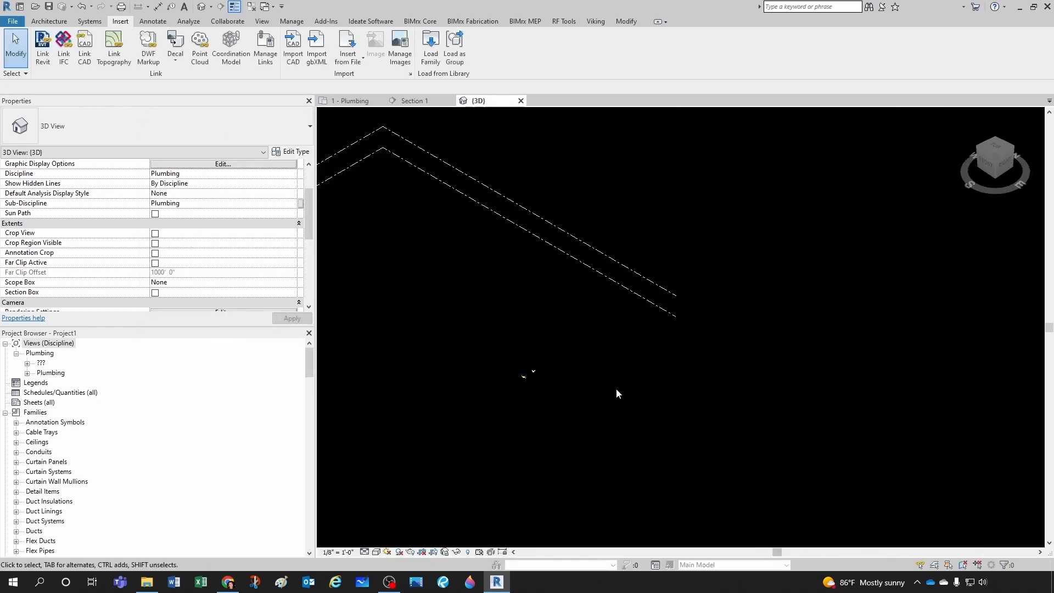
Step: Set the 3D view's detail level to Fine and its visual style to Hidden Line
{"action": "scroll", "coordinate": [825, 422], "scroll_direction": "up", "scroll_amount": 3}
{"action": "scroll", "coordinate": [738, 380], "scroll_direction": "up", "scroll_amount": 5}
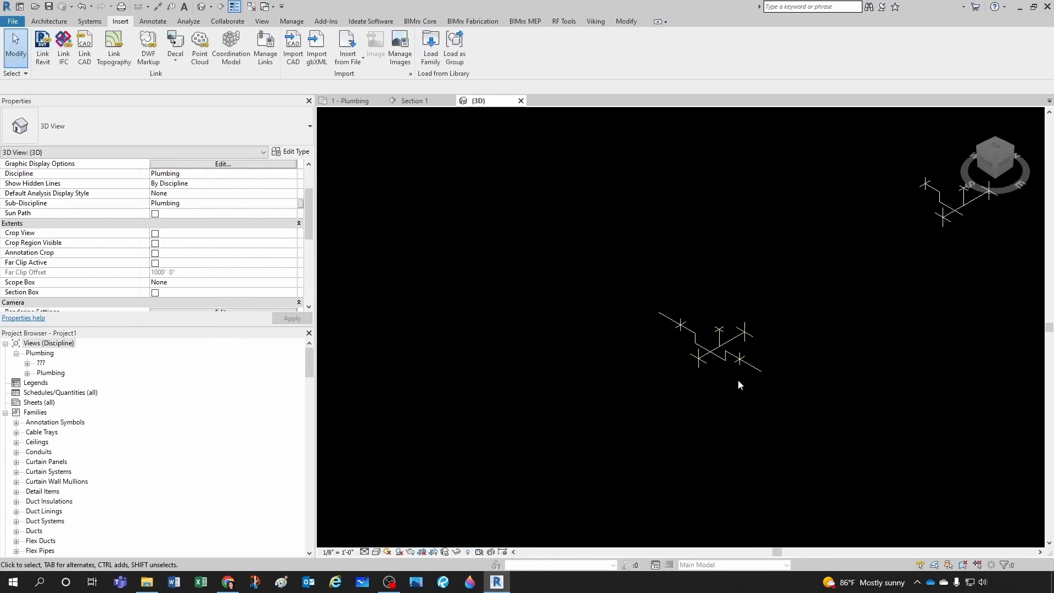
{"action": "left_click", "coordinate": [364, 553]}
{"action": "left_click", "coordinate": [384, 540]}
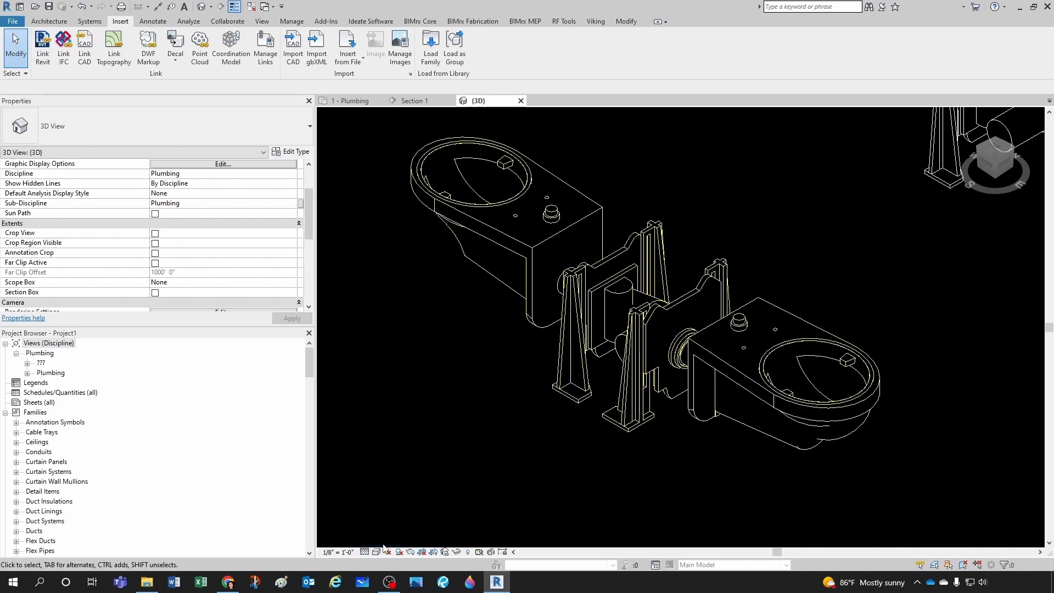
{"action": "left_click", "coordinate": [376, 553]}
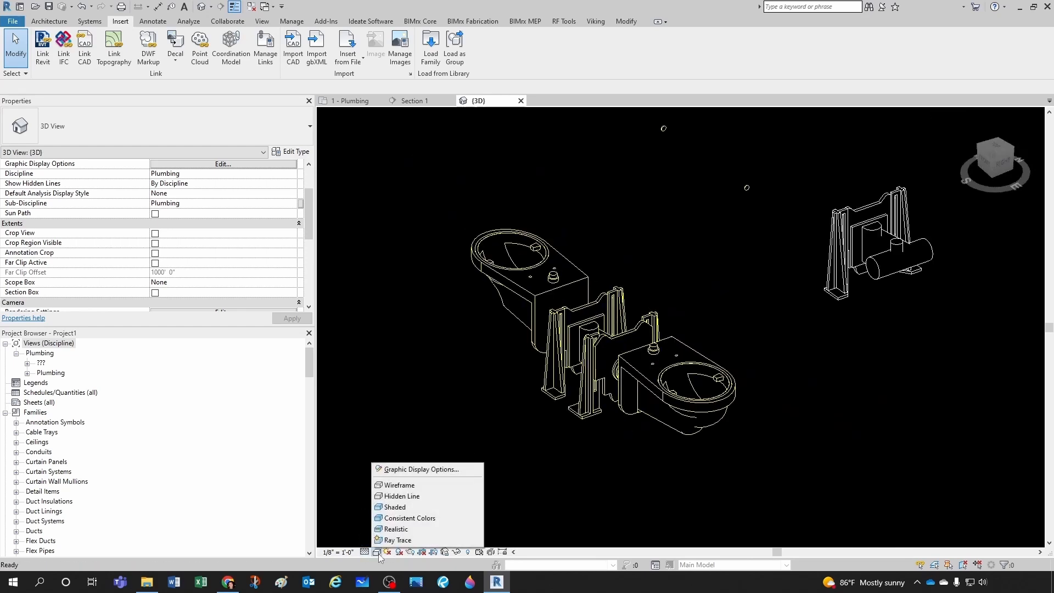
{"action": "left_click", "coordinate": [403, 500]}
Step: Change the visual style of the 3D view to Shaded
{"action": "mouse_move", "coordinate": [577, 438]}
{"action": "middle_mouse_down", "text": "shift"}
{"action": "mouse_move", "coordinate": [546, 426]}
{"action": "mouse_move", "coordinate": [529, 393]}
{"action": "mouse_move", "coordinate": [635, 431]}
{"action": "mouse_move", "coordinate": [577, 428]}
{"action": "middle_mouse_up", "text": "shift"}
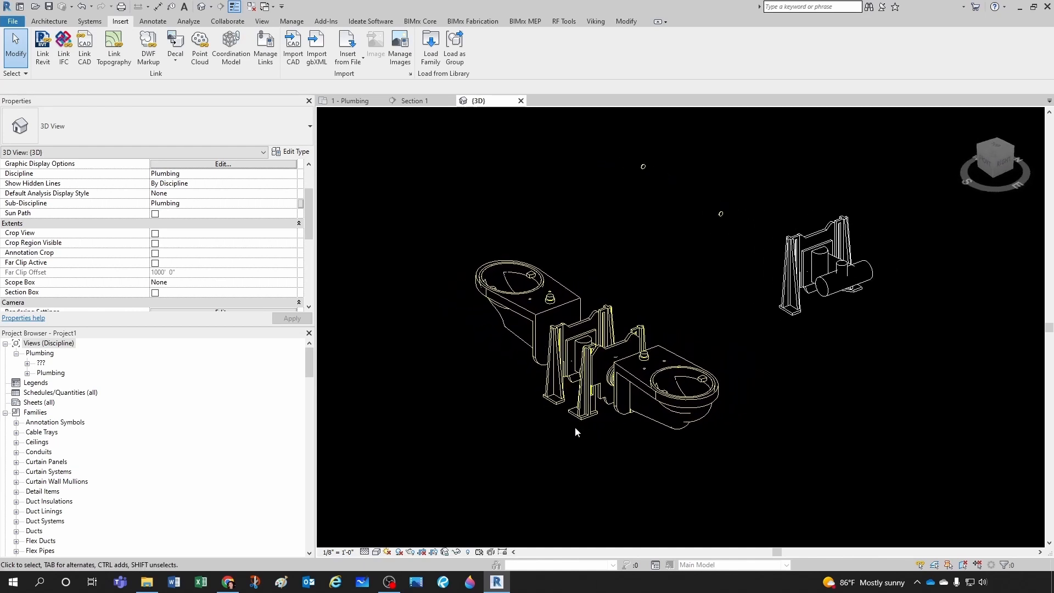
{"action": "scroll", "coordinate": [564, 425], "scroll_direction": "down", "scroll_amount": 2}
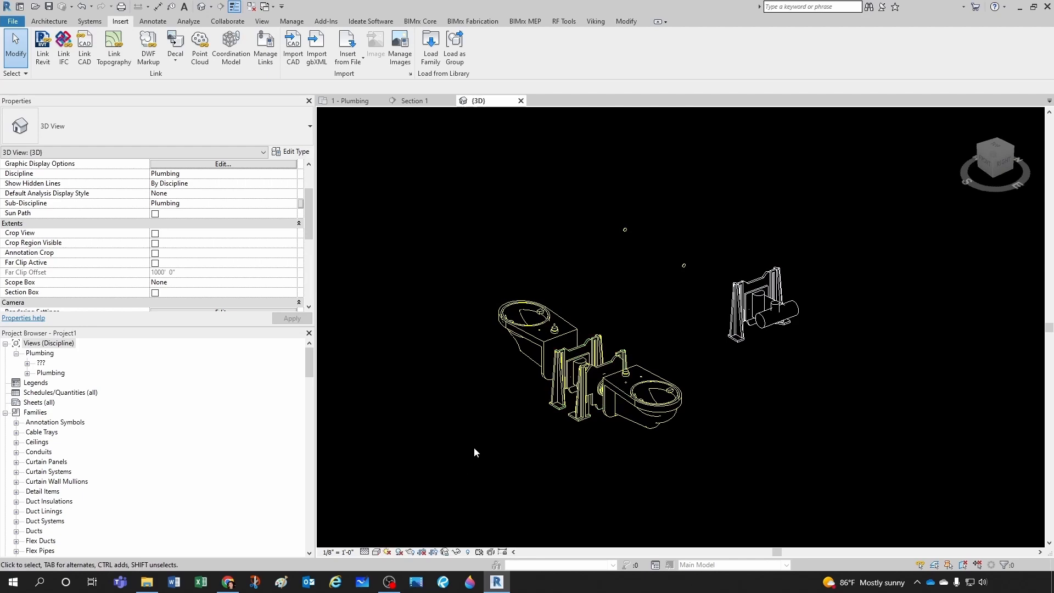
{"action": "scroll", "coordinate": [578, 434], "scroll_direction": "up", "scroll_amount": 3}
{"action": "mouse_move", "coordinate": [582, 438]}
{"action": "middle_mouse_down", "text": "shift"}
{"action": "mouse_move", "coordinate": [592, 453]}
{"action": "mouse_move", "coordinate": [573, 434]}
{"action": "mouse_move", "coordinate": [588, 423]}
{"action": "mouse_move", "coordinate": [592, 444]}
{"action": "middle_mouse_up", "text": "shift"}
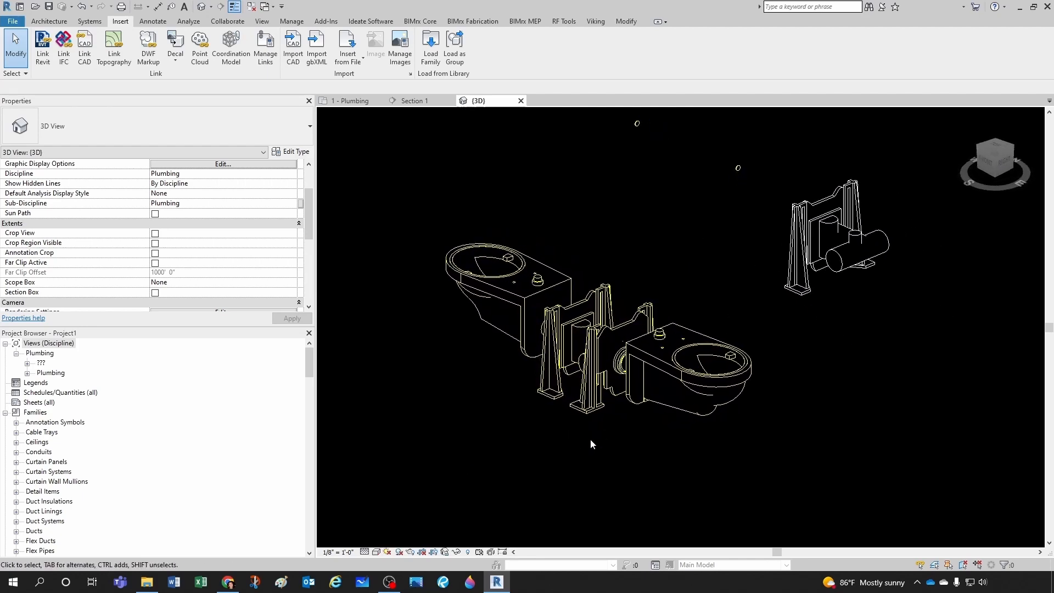
{"action": "left_click", "coordinate": [377, 552]}
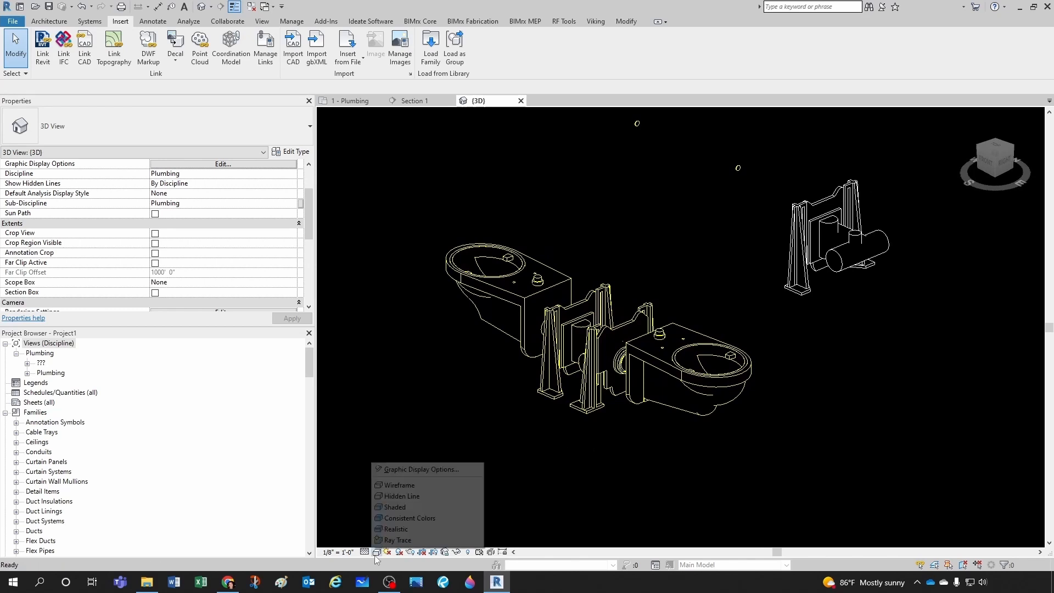
{"action": "left_click", "coordinate": [391, 506]}
Step: Examine the back-to-back water closets, their waste pipes and the ND4 and NL4 carriers from several angles in 3D
{"action": "mouse_move", "coordinate": [494, 392]}
{"action": "middle_mouse_down", "text": "shift"}
{"action": "mouse_move", "coordinate": [527, 405]}
{"action": "mouse_move", "coordinate": [513, 417]}
{"action": "mouse_move", "coordinate": [640, 431]}
{"action": "mouse_move", "coordinate": [555, 438]}
{"action": "mouse_move", "coordinate": [605, 414]}
{"action": "mouse_move", "coordinate": [687, 408]}
{"action": "mouse_move", "coordinate": [658, 399]}
{"action": "middle_mouse_up", "text": "shift"}
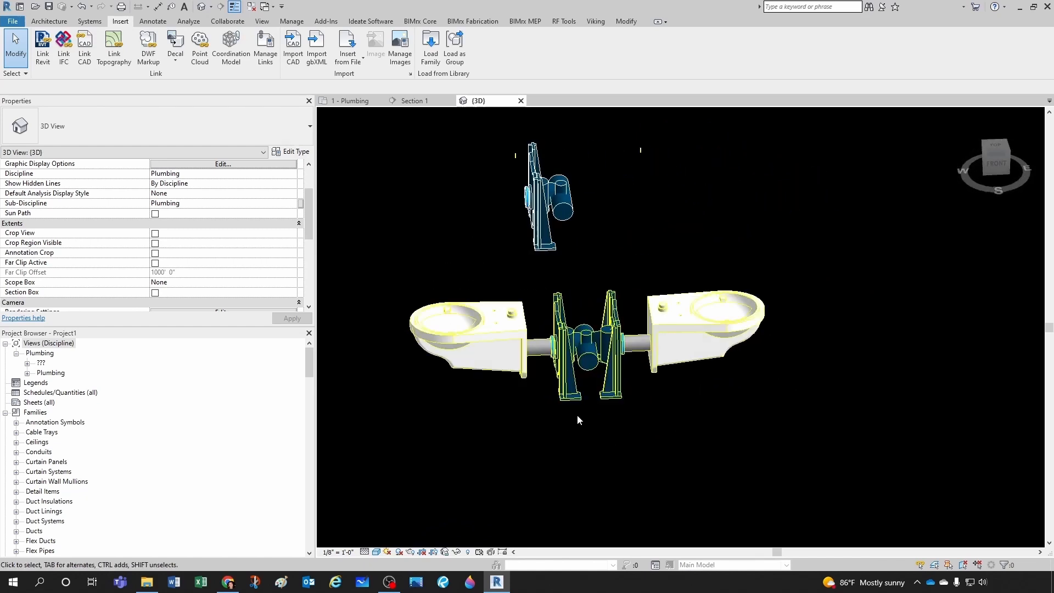
{"action": "scroll", "coordinate": [578, 416], "scroll_direction": "down", "scroll_amount": 2}
{"action": "middle_click_drag", "start_coordinate": [611, 432], "coordinate": [556, 454]}
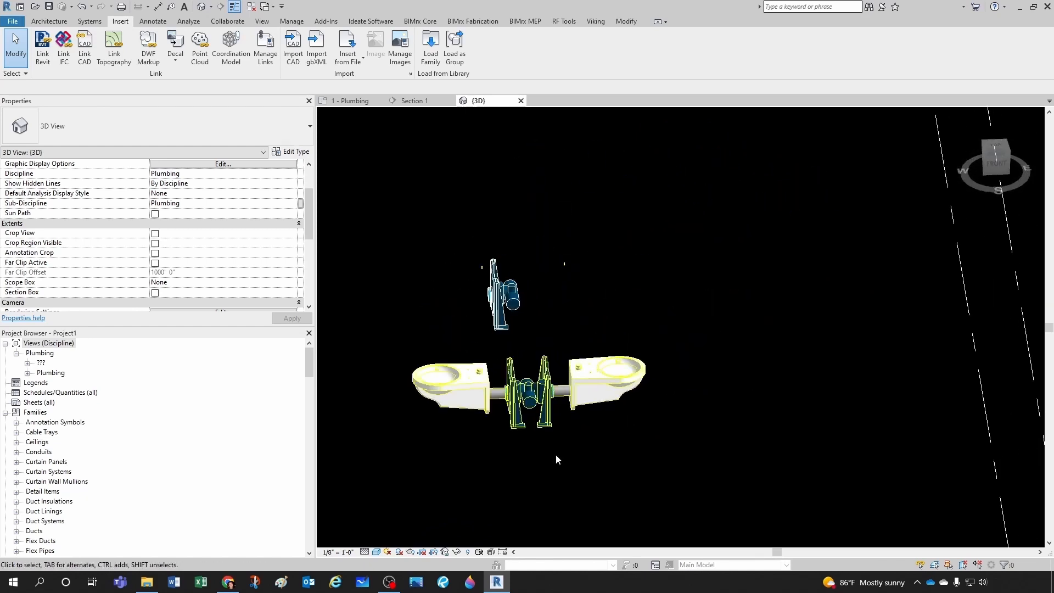
{"action": "scroll", "coordinate": [525, 416], "scroll_direction": "up", "scroll_amount": 2}
{"action": "scroll", "coordinate": [525, 421], "scroll_direction": "up", "scroll_amount": 1}
{"action": "middle_click_drag", "start_coordinate": [525, 421], "coordinate": [532, 360], "text": "shift"}
{"action": "scroll", "coordinate": [540, 375], "scroll_direction": "up", "scroll_amount": 2}
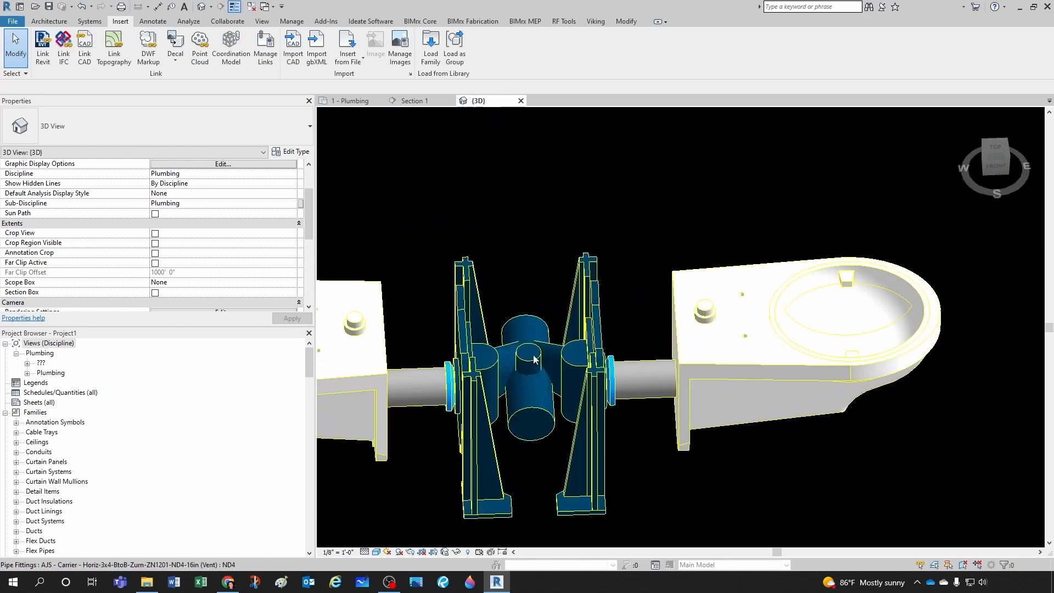
{"action": "scroll", "coordinate": [537, 379], "scroll_direction": "down", "scroll_amount": 4}
{"action": "middle_click_drag", "start_coordinate": [506, 247], "coordinate": [526, 410]}
{"action": "scroll", "coordinate": [524, 357], "scroll_direction": "up", "scroll_amount": 2}
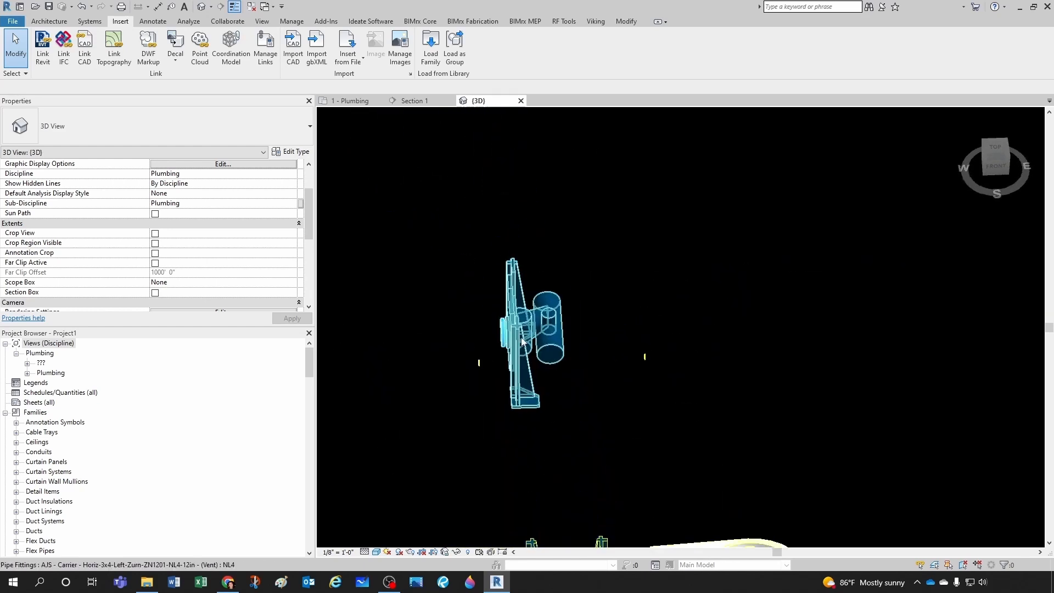
{"action": "scroll", "coordinate": [522, 351], "scroll_direction": "down", "scroll_amount": 2}
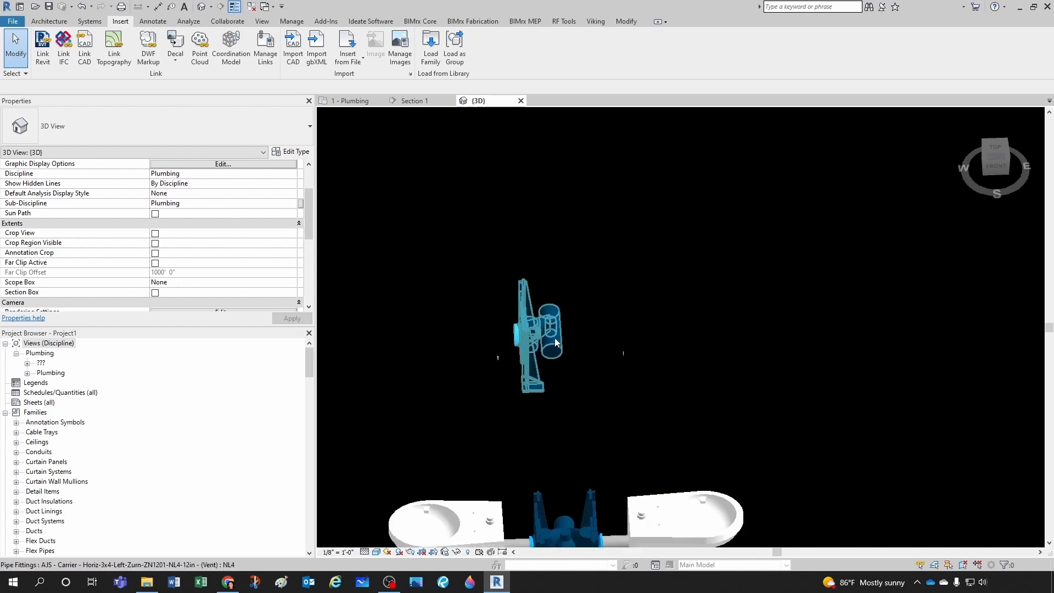
{"action": "scroll", "coordinate": [514, 365], "scroll_direction": "up", "scroll_amount": 3}
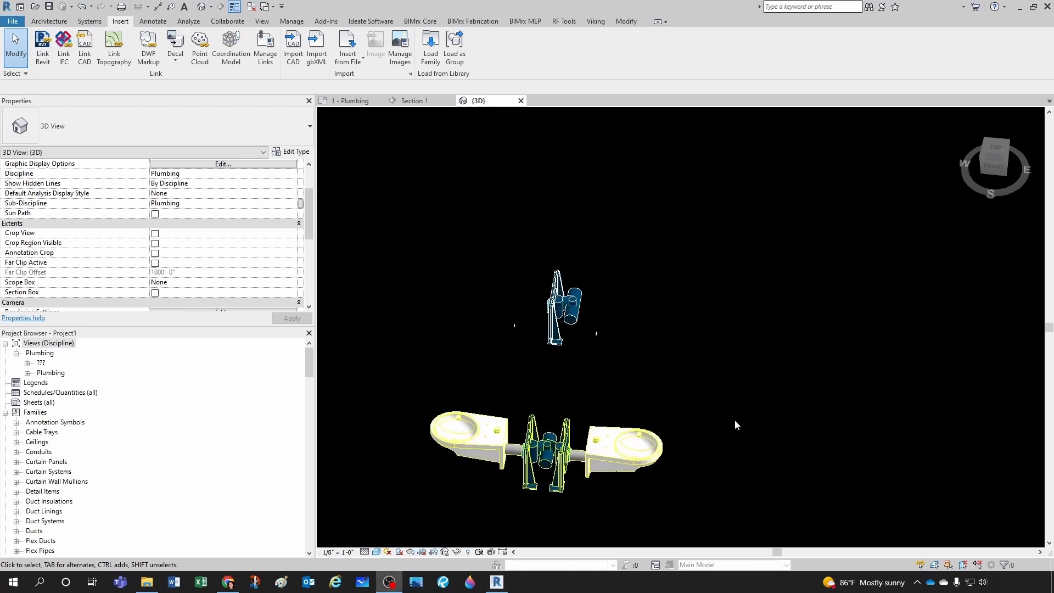
{"action": "left_click", "coordinate": [700, 387]}
{"action": "scroll", "coordinate": [699, 386], "scroll_direction": "down", "scroll_amount": 2}
{"action": "middle_click_drag", "start_coordinate": [699, 386], "coordinate": [712, 331]}
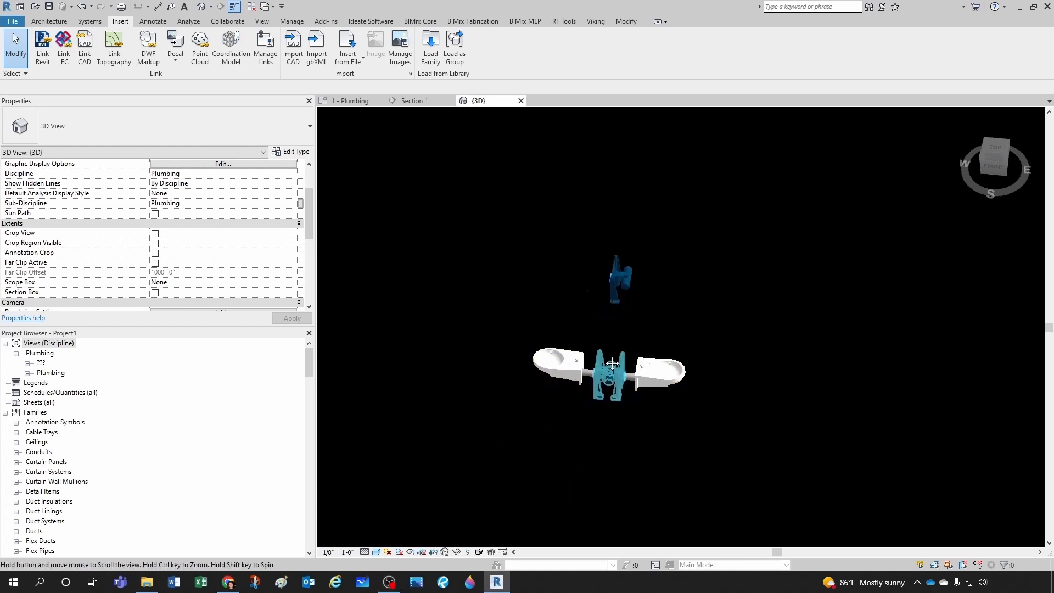
{"action": "scroll", "coordinate": [602, 351], "scroll_direction": "up", "scroll_amount": 1}
{"action": "scroll", "coordinate": [603, 352], "scroll_direction": "up", "scroll_amount": 2}
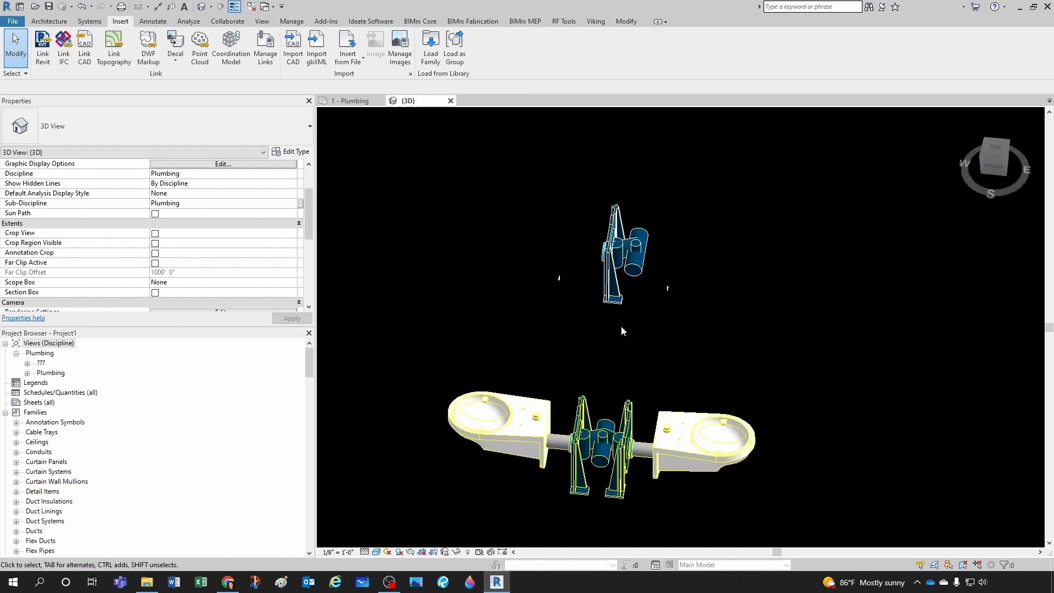
Step: Tile the 3D view and the 1 - Plumbing floor plan side by side, with the plan active around the restroom fixtures
{"action": "key", "text": "w"}
{"action": "key", "text": "t"}
{"action": "middle_click_drag", "start_coordinate": [564, 368], "coordinate": [529, 391], "text": "shift"}
{"action": "scroll", "coordinate": [547, 360], "scroll_direction": "up", "scroll_amount": 3}
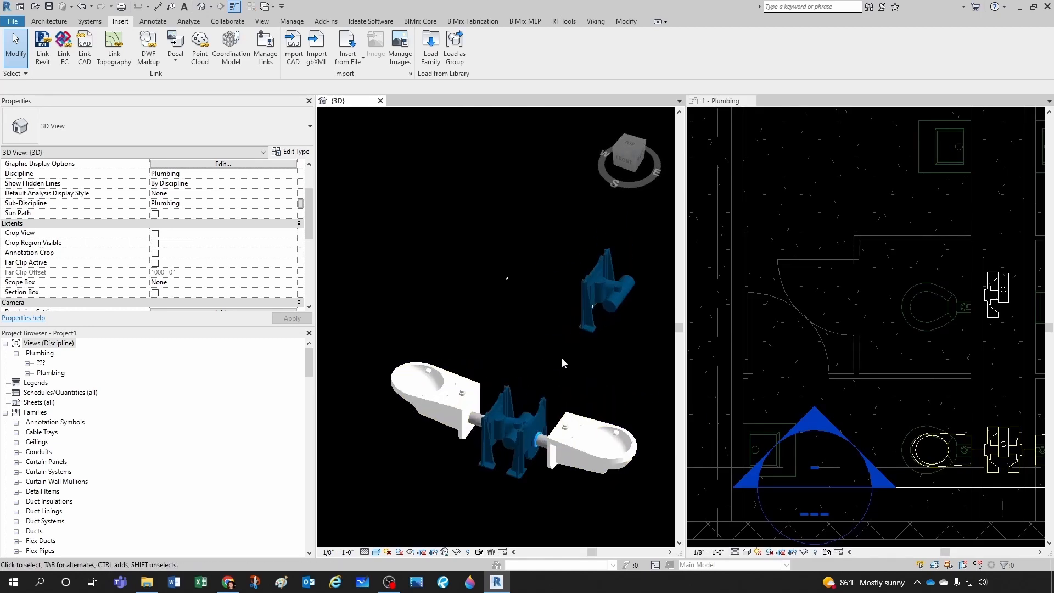
{"action": "middle_click_drag", "start_coordinate": [562, 358], "coordinate": [490, 363]}
{"action": "left_click", "coordinate": [815, 333]}
{"action": "scroll", "coordinate": [806, 345], "scroll_direction": "down", "scroll_amount": 4}
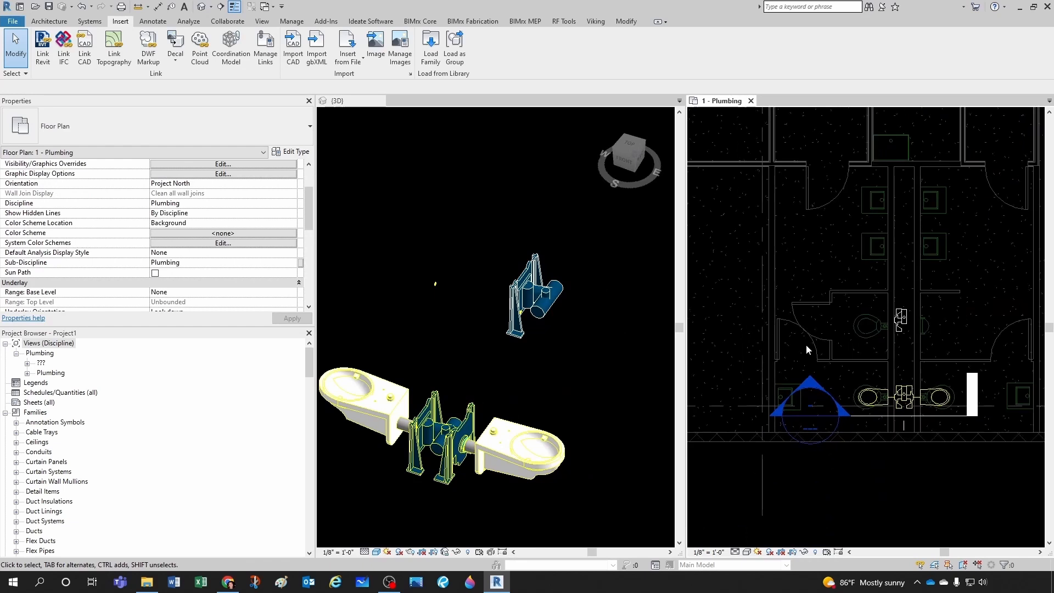
{"action": "scroll", "coordinate": [895, 361], "scroll_direction": "up", "scroll_amount": 4}
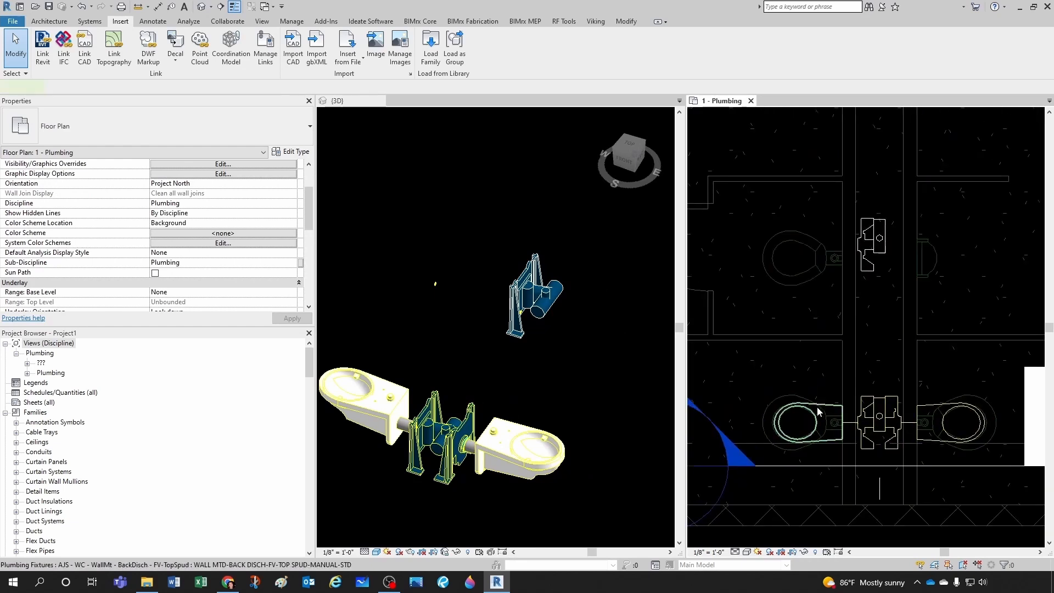
Step: Copy the water closet on the ND4 carrier's left side about 3'-0" straight up the plan, toward the NL4 carrier
{"action": "left_click", "coordinate": [817, 407]}
{"action": "key", "text": "Escape"}
{"action": "scroll", "coordinate": [834, 429], "scroll_direction": "up", "scroll_amount": 1}
{"action": "scroll", "coordinate": [834, 428], "scroll_direction": "up", "scroll_amount": 1}
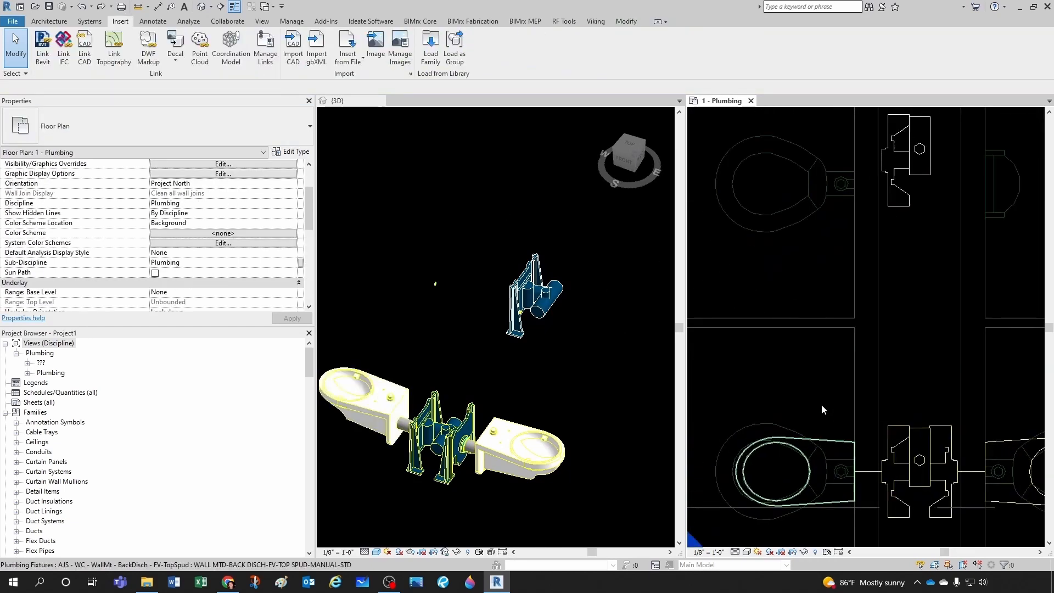
{"action": "left_click", "coordinate": [832, 444]}
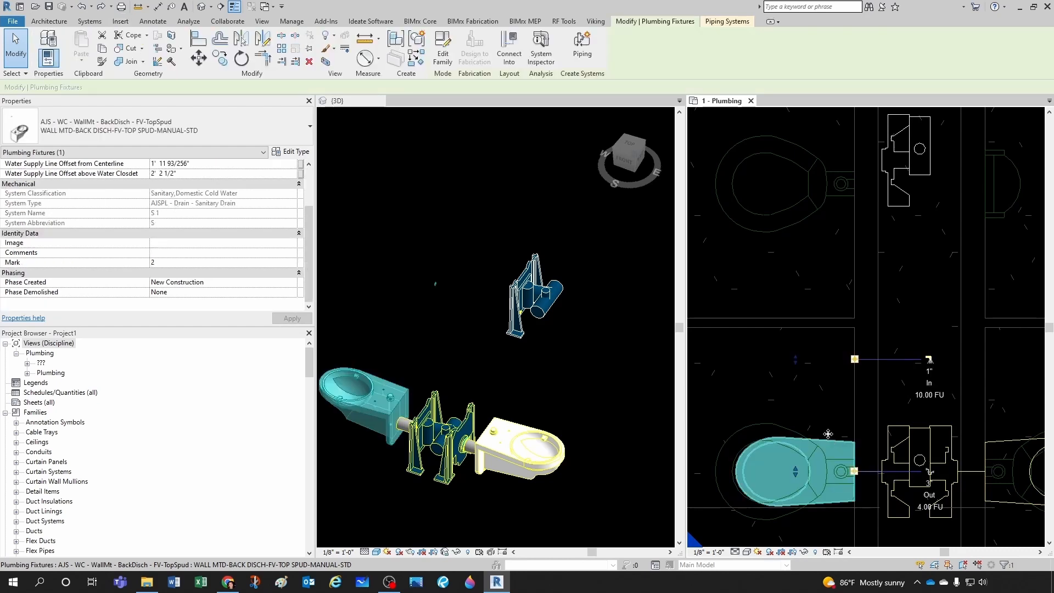
{"action": "left_click", "coordinate": [222, 60]}
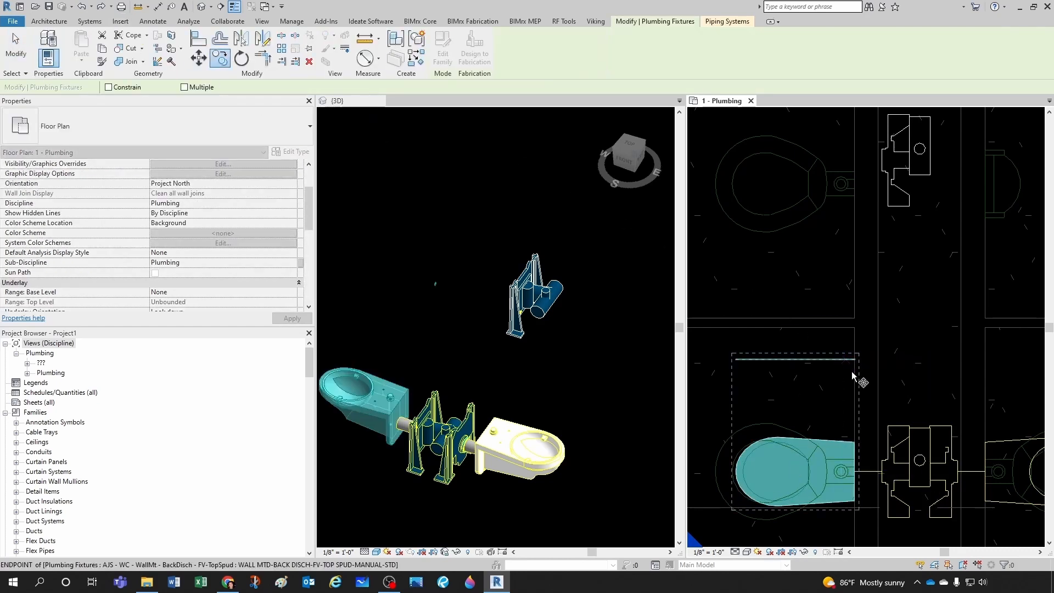
{"action": "left_click", "coordinate": [886, 395]}
{"action": "scroll", "coordinate": [879, 350], "scroll_direction": "down", "scroll_amount": 1}
{"action": "middle_click_drag", "start_coordinate": [887, 301], "coordinate": [858, 422]}
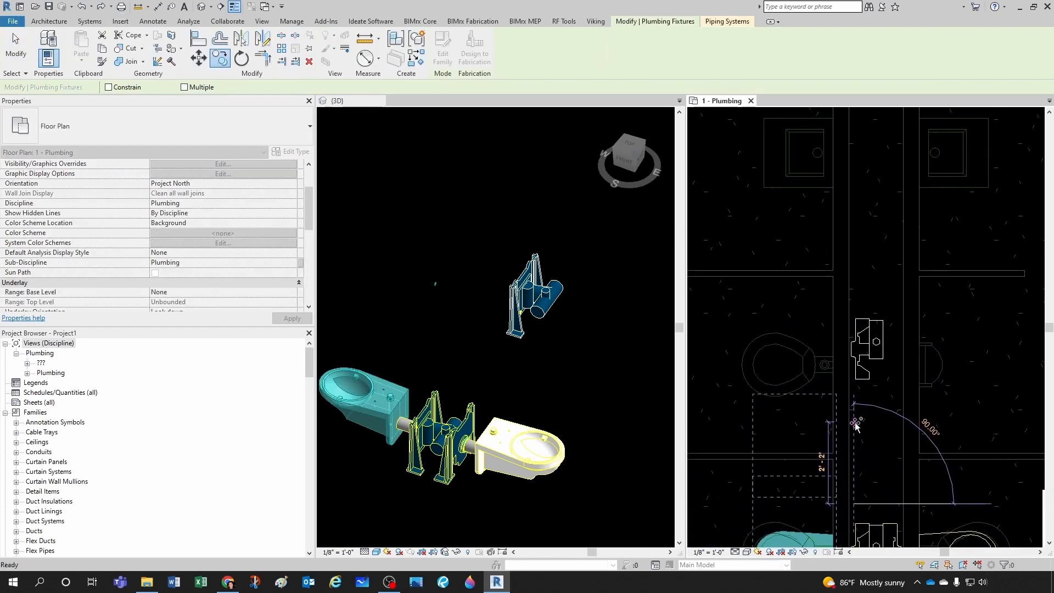
{"action": "scroll", "coordinate": [858, 421], "scroll_direction": "up", "scroll_amount": 1}
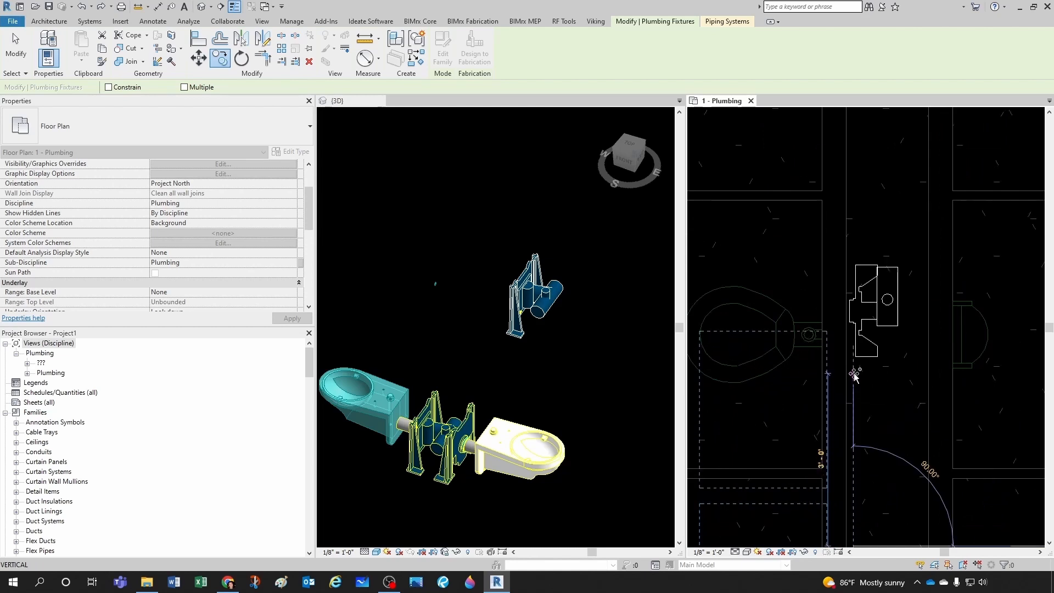
{"action": "left_click", "coordinate": [855, 375]}
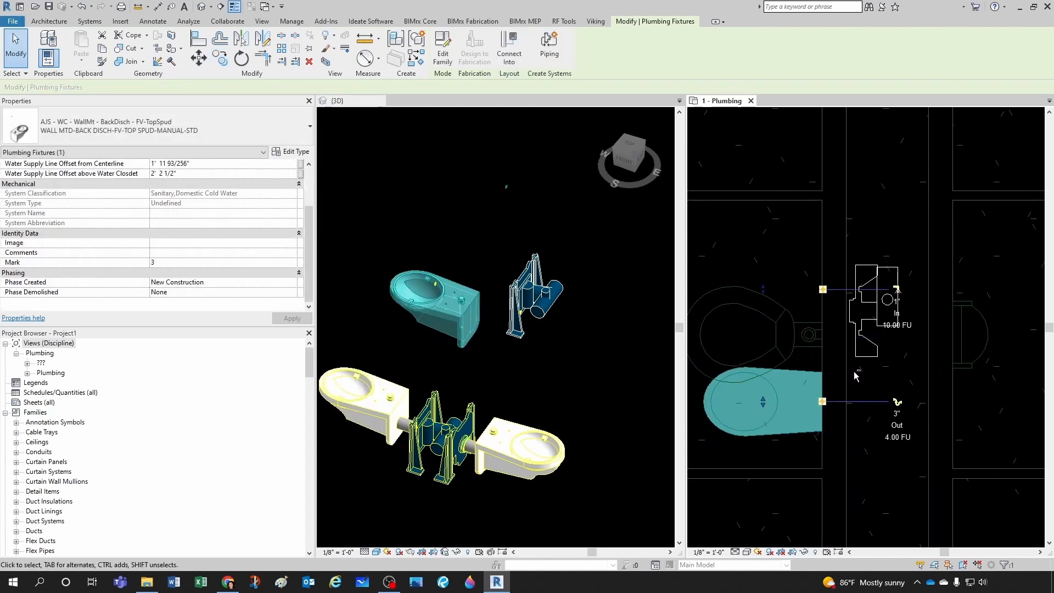
{"action": "key", "text": "Escape"}
Step: Align the copied water closet's centerline with the centerline of the linked architectural water closet beneath it
{"action": "scroll", "coordinate": [763, 377], "scroll_direction": "up", "scroll_amount": 2}
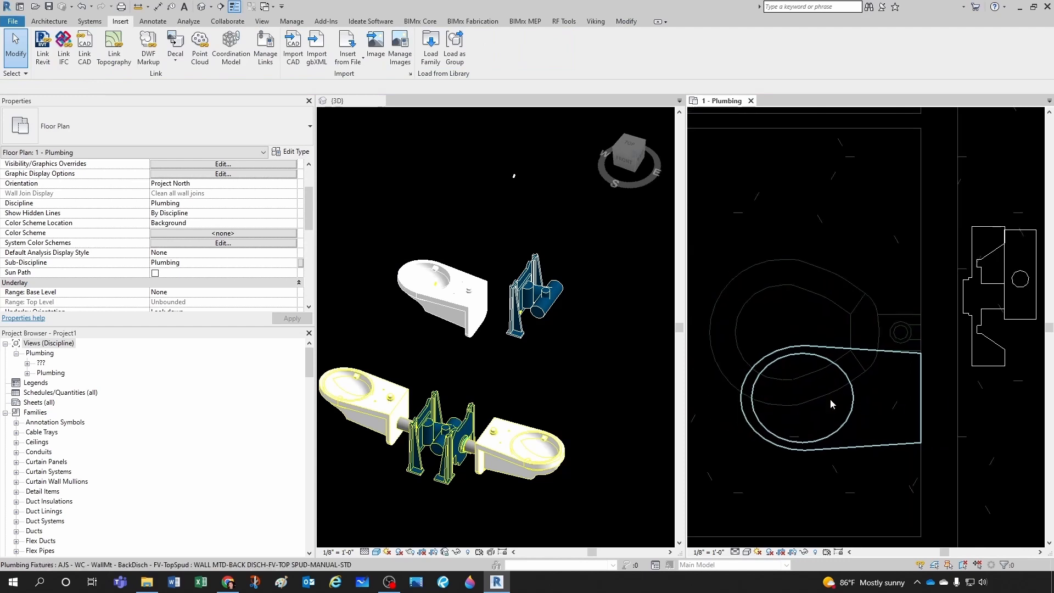
{"action": "key", "text": "a"}
{"action": "key", "text": "l"}
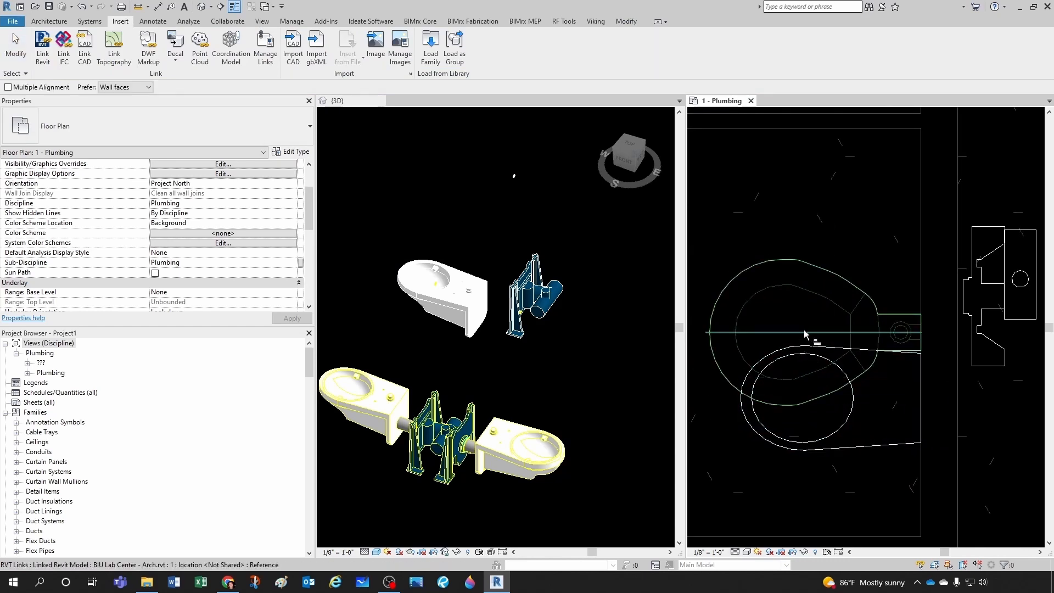
{"action": "left_click", "coordinate": [805, 333]}
{"action": "left_click", "coordinate": [815, 396]}
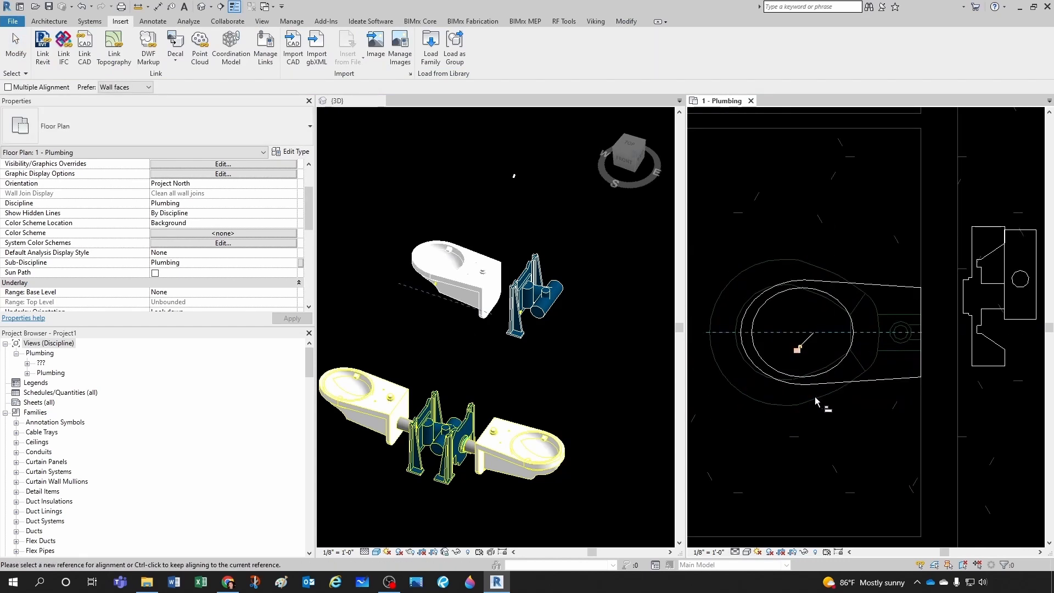
{"action": "scroll", "coordinate": [807, 330], "scroll_direction": "down", "scroll_amount": 4}
{"action": "key", "text": "Escape"}
{"action": "key", "text": "Escape"}
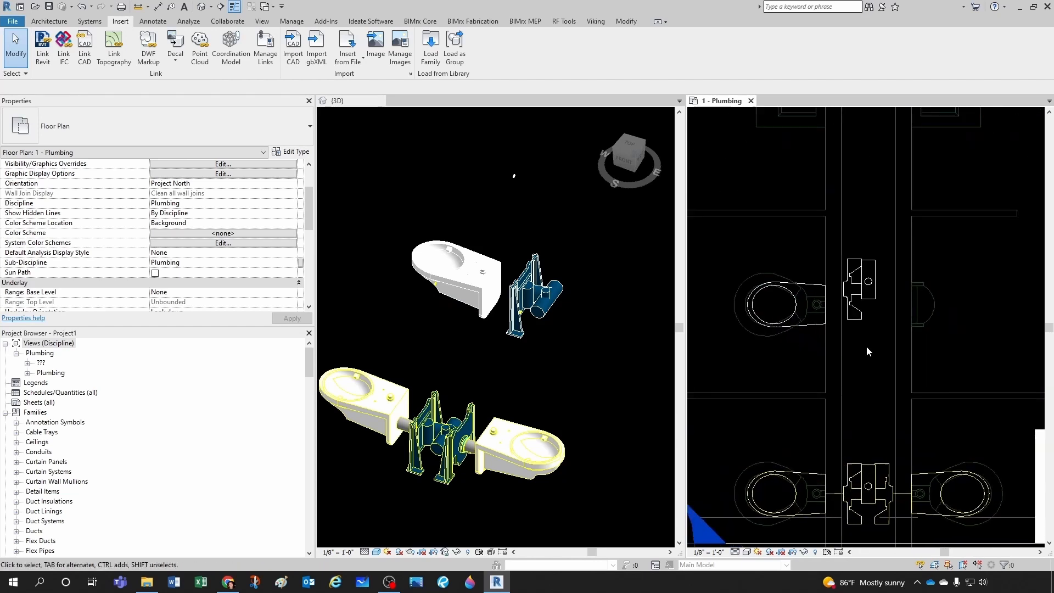
Step: Align the NL4 carrier's centerline with the centerline of the copied water closet in the floor plan
{"action": "scroll", "coordinate": [870, 346], "scroll_direction": "up", "scroll_amount": 3}
{"action": "key", "text": "a"}
{"action": "key", "text": "l"}
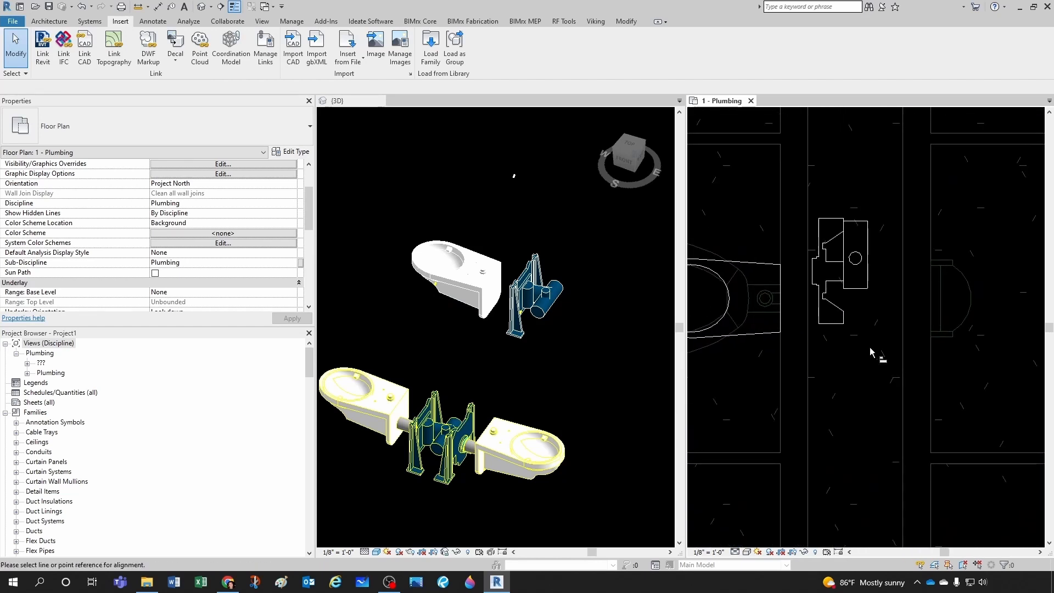
{"action": "scroll", "coordinate": [871, 352], "scroll_direction": "up", "scroll_amount": 2}
{"action": "middle_click_drag", "start_coordinate": [731, 281], "coordinate": [829, 286]}
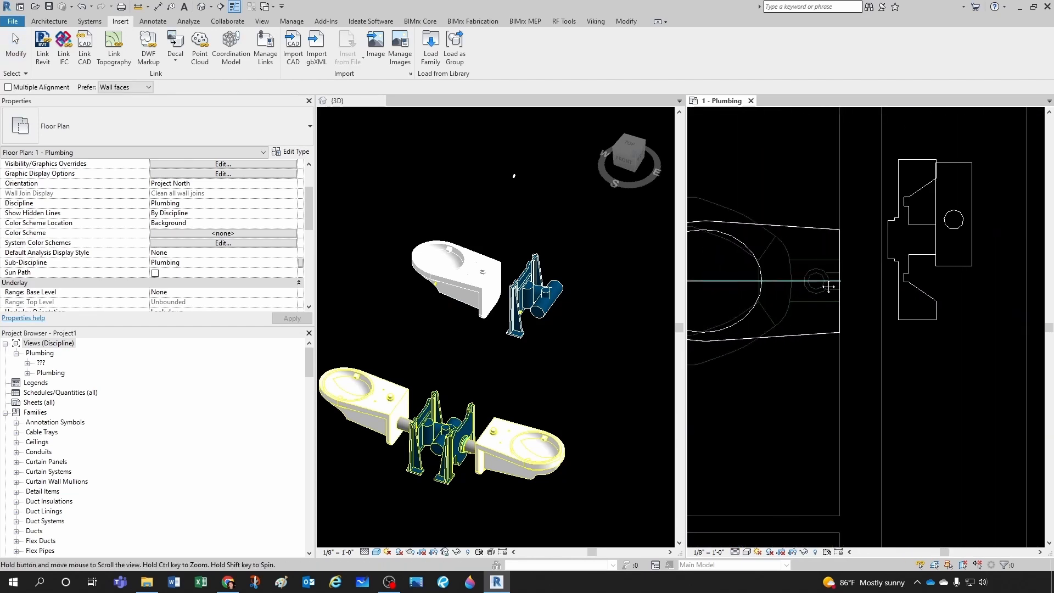
{"action": "scroll", "coordinate": [818, 286], "scroll_direction": "down", "scroll_amount": 1}
{"action": "left_click", "coordinate": [793, 286]}
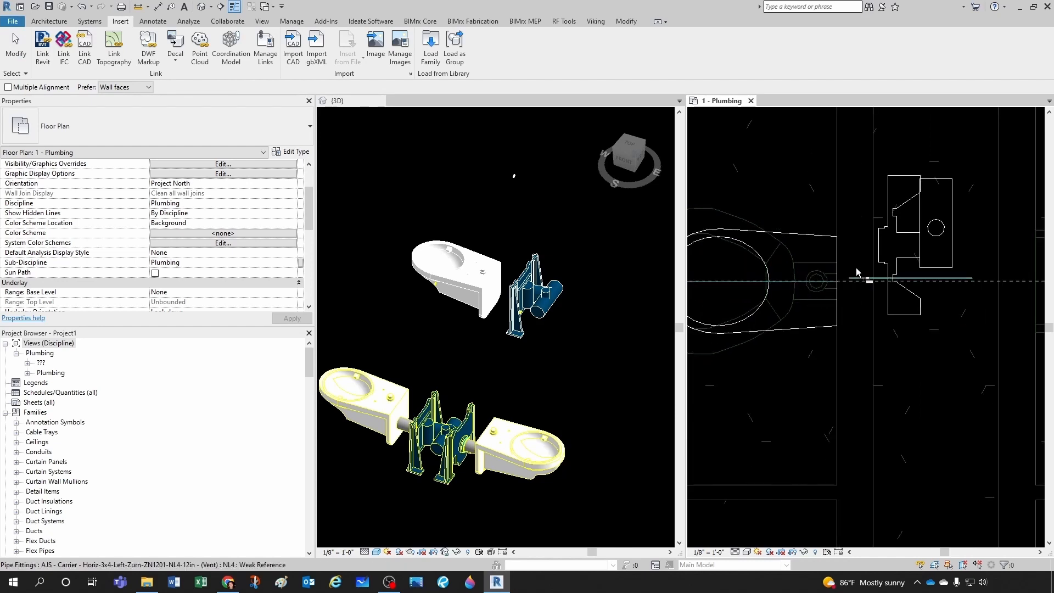
{"action": "left_click", "coordinate": [877, 249]}
{"action": "key", "text": "Escape"}
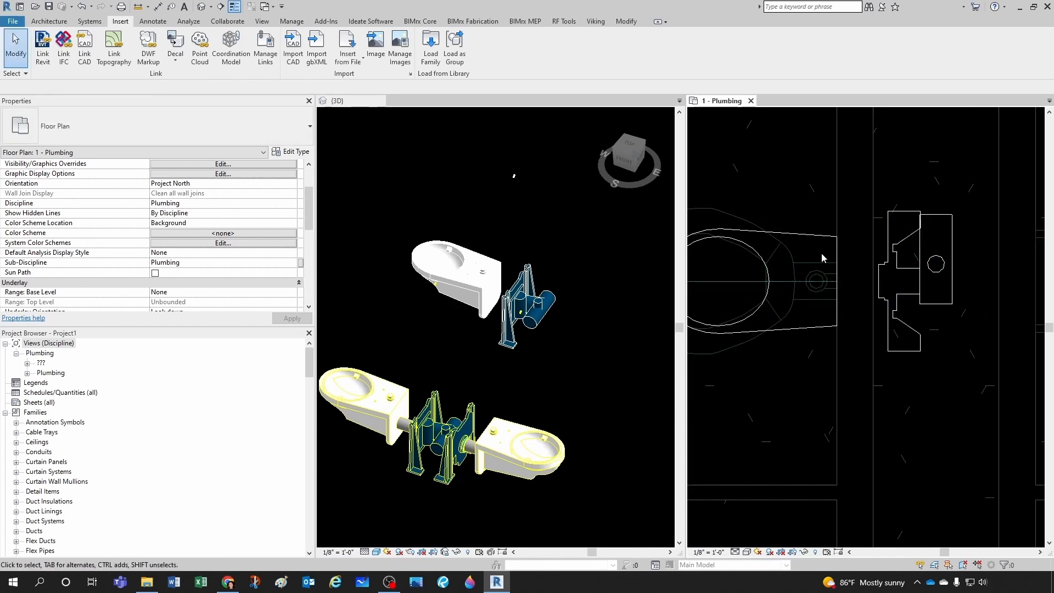
Step: Move the section line up the plan to just below the NL4 carrier and open Section 1 around the fixtures
{"action": "scroll", "coordinate": [821, 252], "scroll_direction": "down", "scroll_amount": 5}
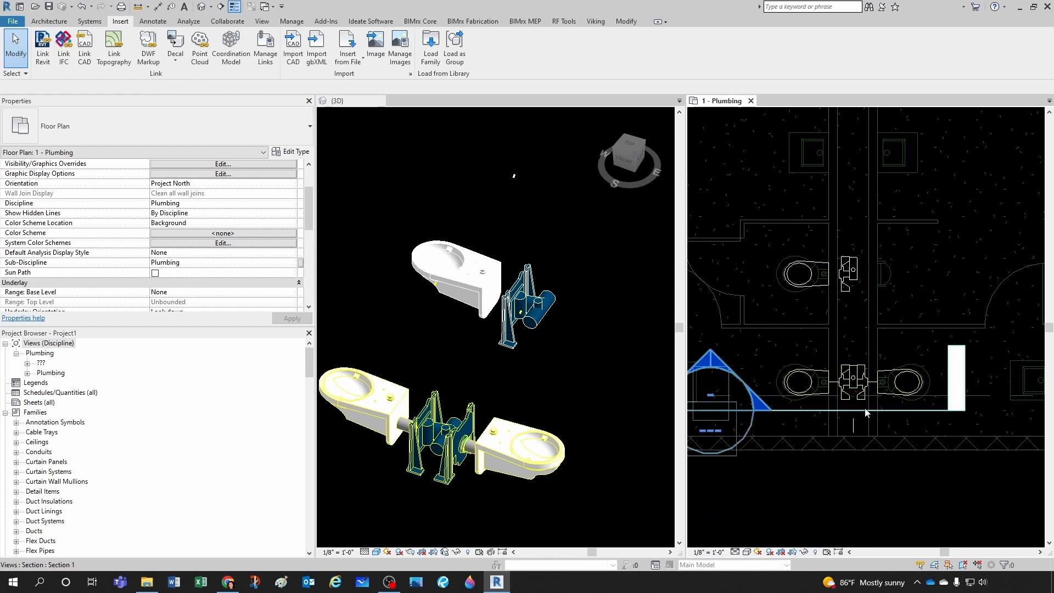
{"action": "left_click", "coordinate": [863, 409]}
{"action": "key", "text": "Escape"}
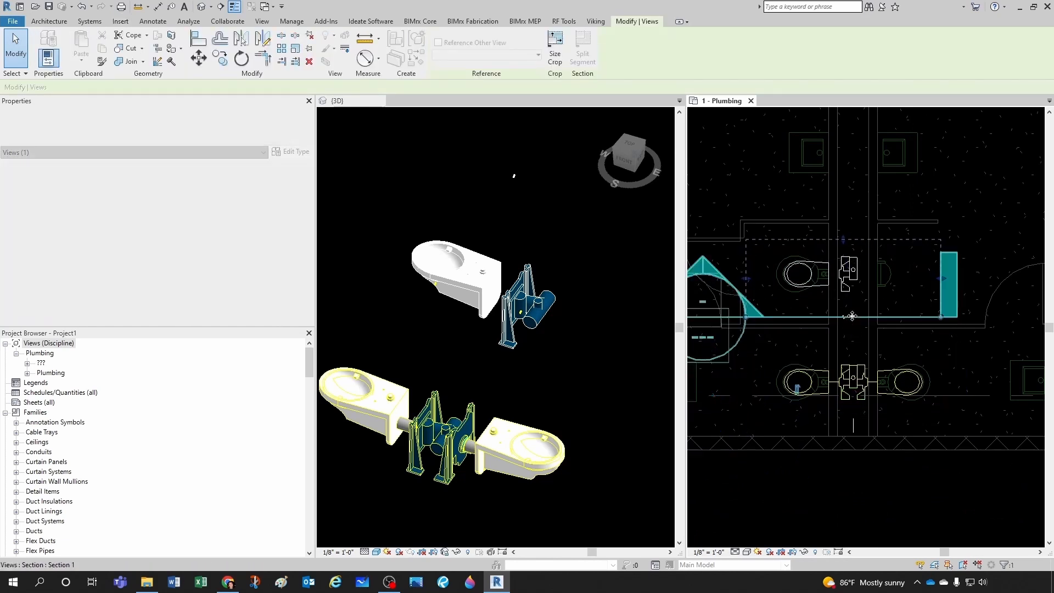
{"action": "double_click", "coordinate": [710, 268]}
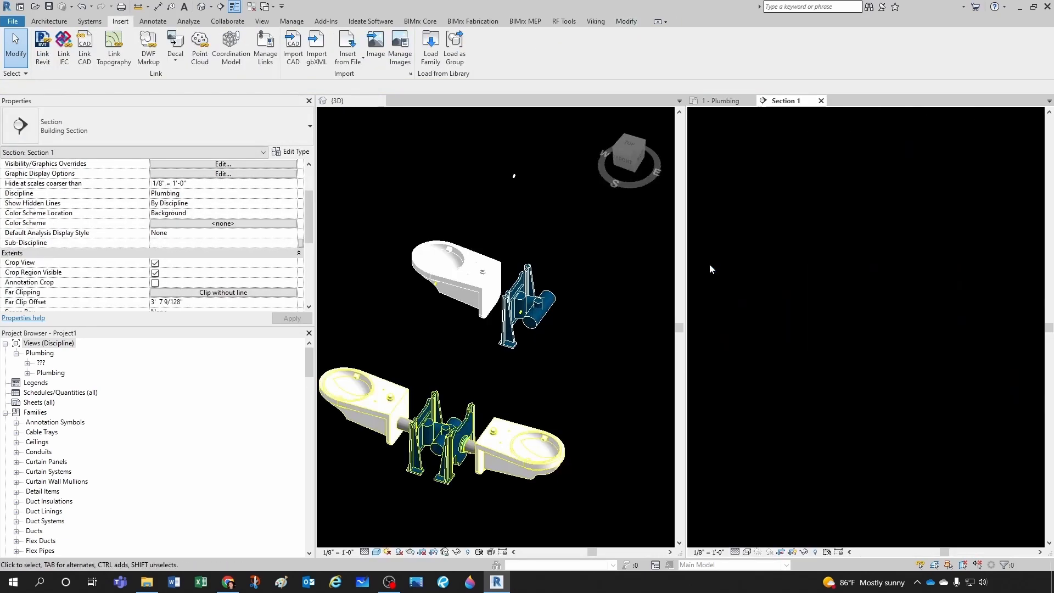
{"action": "scroll", "coordinate": [845, 490], "scroll_direction": "up", "scroll_amount": 5}
{"action": "scroll", "coordinate": [845, 491], "scroll_direction": "up", "scroll_amount": 3}
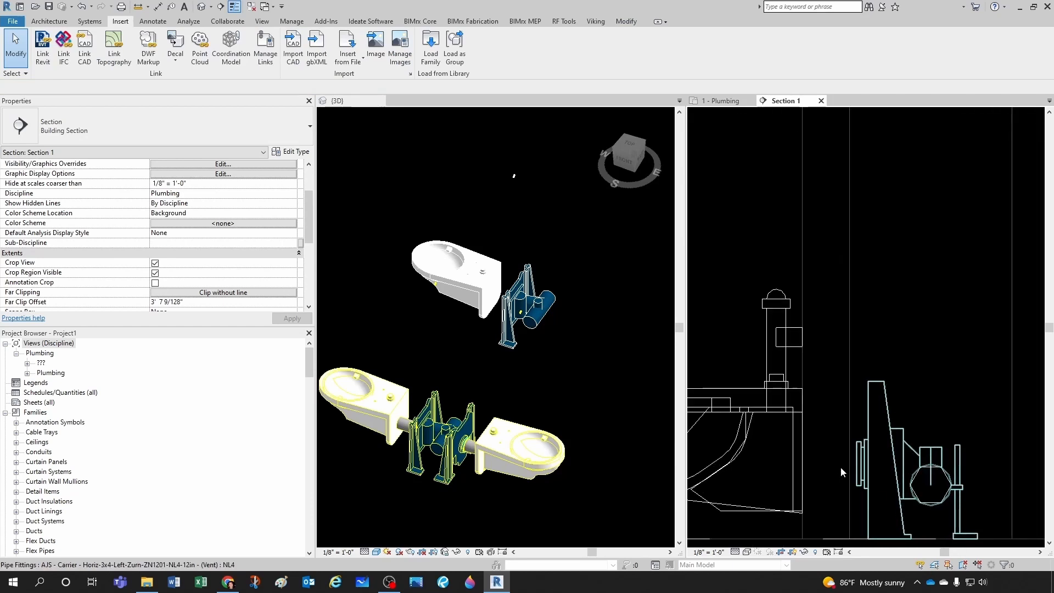
Step: Draw a short 3" AJS - Waste (Generic) pipe from the copied water closet's rear outlet toward the NL4 carrier
{"action": "left_click", "coordinate": [818, 477]}
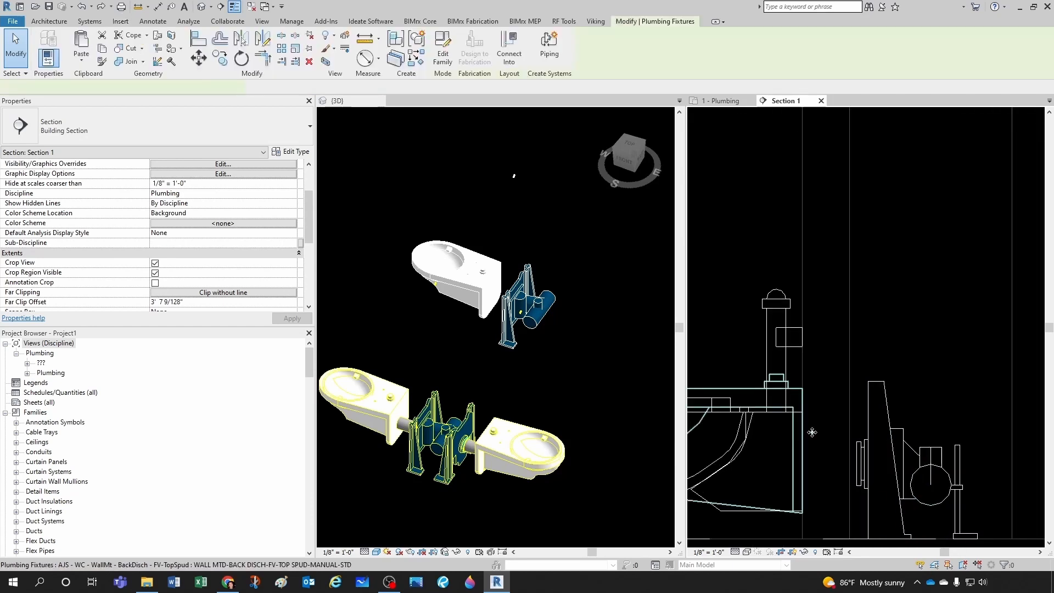
{"action": "left_click", "coordinate": [942, 465]}
{"action": "scroll", "coordinate": [824, 462], "scroll_direction": "up", "scroll_amount": 2}
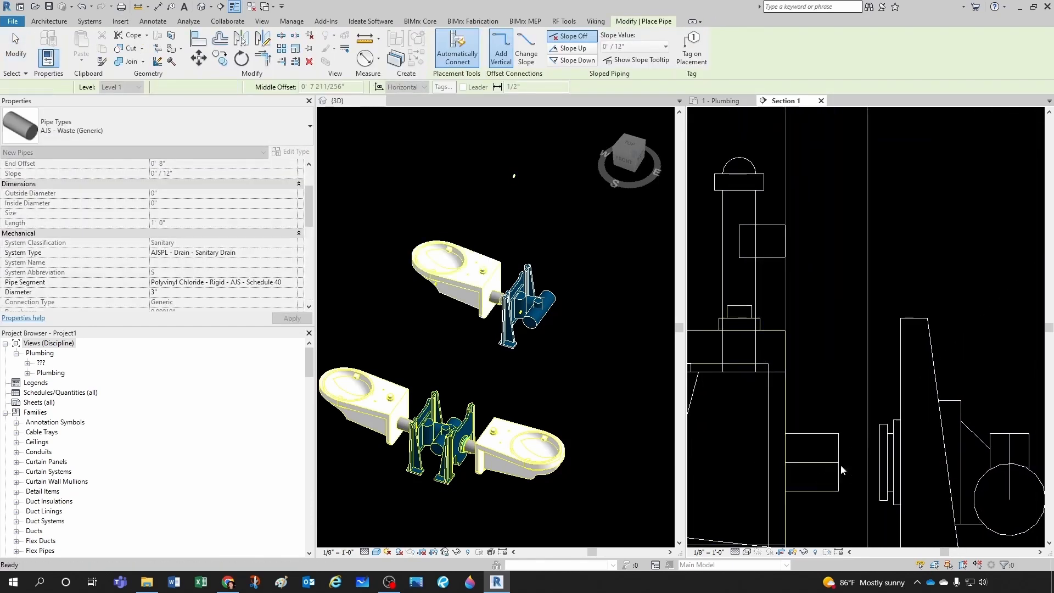
{"action": "scroll", "coordinate": [842, 466], "scroll_direction": "down", "scroll_amount": 2}
{"action": "key", "text": "Escape"}
{"action": "key", "text": "Escape"}
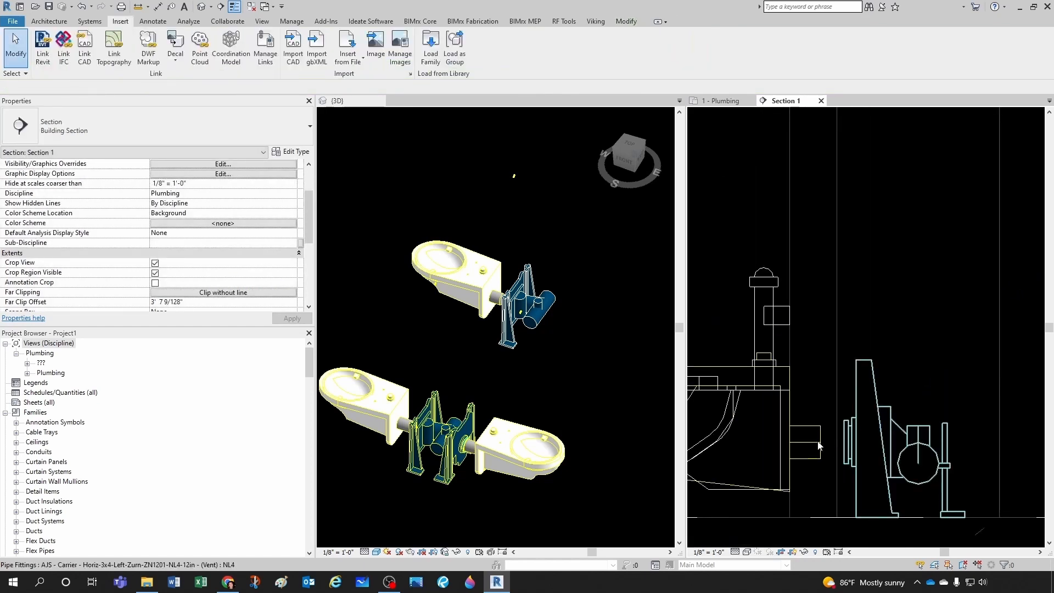
Step: Examine in Section 1 how the water closet's waste pipe lines up with the NL4 carrier's inlet
{"action": "scroll", "coordinate": [812, 388], "scroll_direction": "down", "scroll_amount": 2}
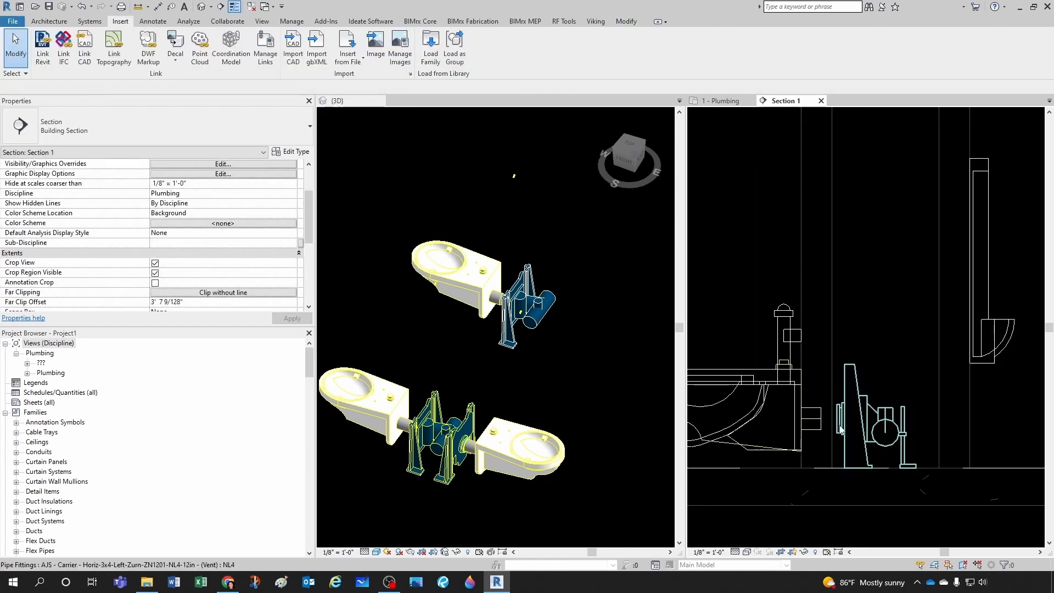
{"action": "scroll", "coordinate": [836, 452], "scroll_direction": "down", "scroll_amount": 1}
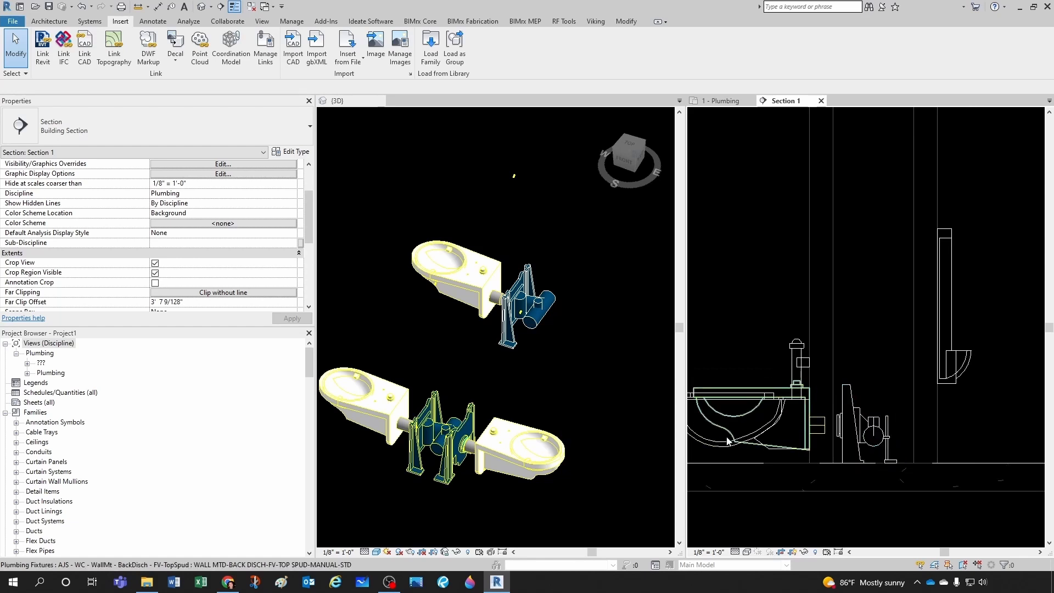
{"action": "scroll", "coordinate": [728, 440], "scroll_direction": "up", "scroll_amount": 1}
{"action": "middle_click_drag", "start_coordinate": [756, 447], "coordinate": [772, 449]}
{"action": "scroll", "coordinate": [903, 427], "scroll_direction": "up", "scroll_amount": 2}
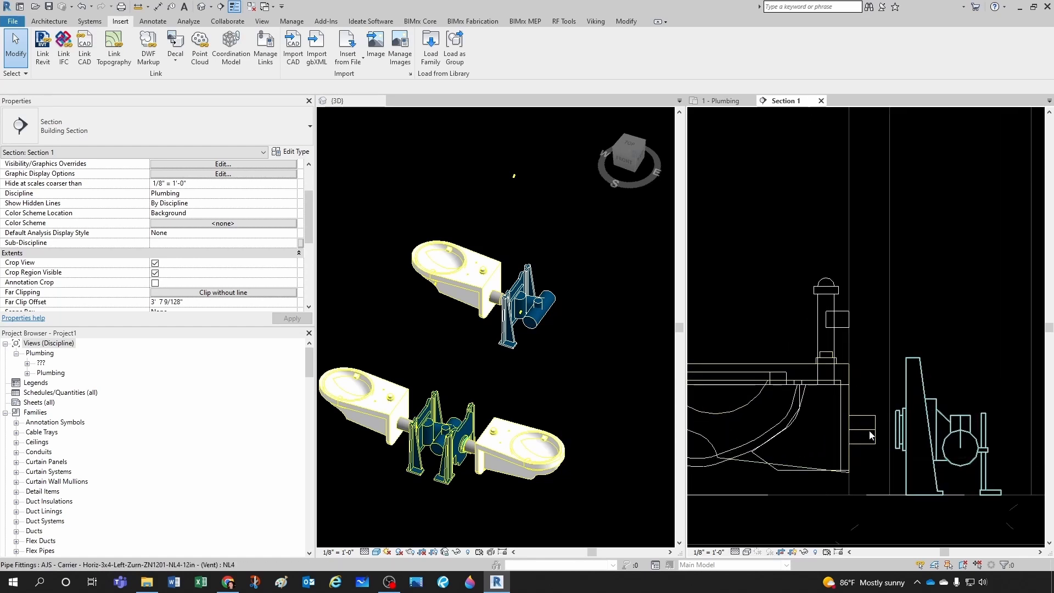
{"action": "scroll", "coordinate": [819, 431], "scroll_direction": "down", "scroll_amount": 2}
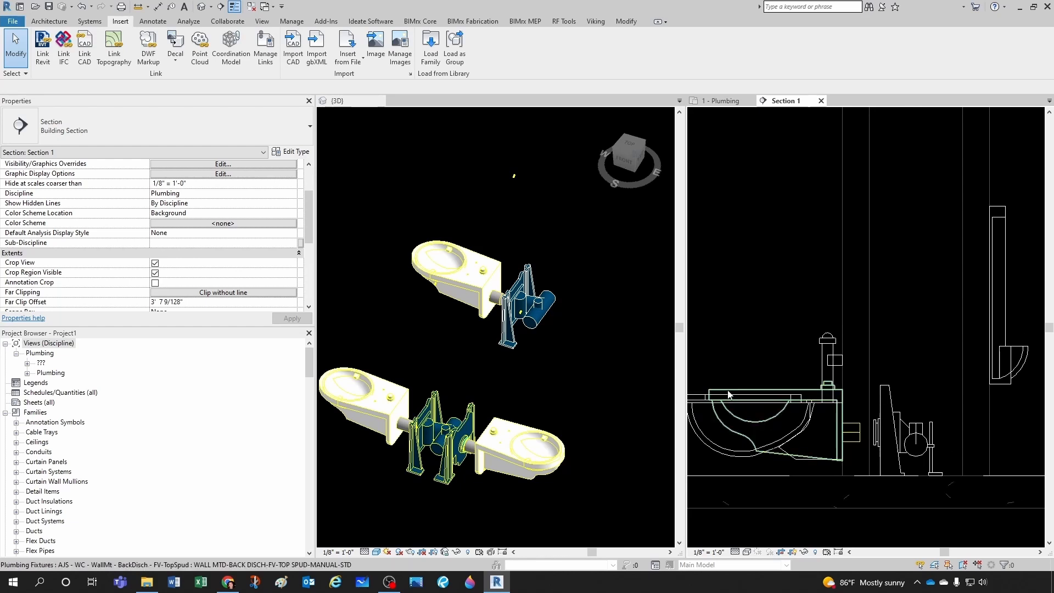
{"action": "scroll", "coordinate": [891, 447], "scroll_direction": "up", "scroll_amount": 3}
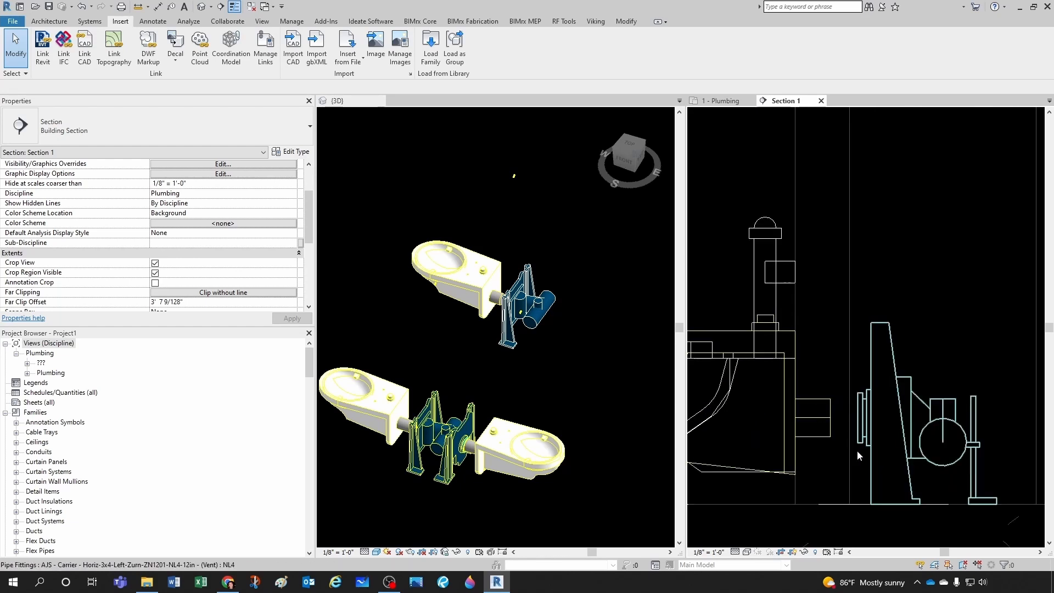
{"action": "scroll", "coordinate": [846, 457], "scroll_direction": "up", "scroll_amount": 2}
{"action": "key", "text": "l"}
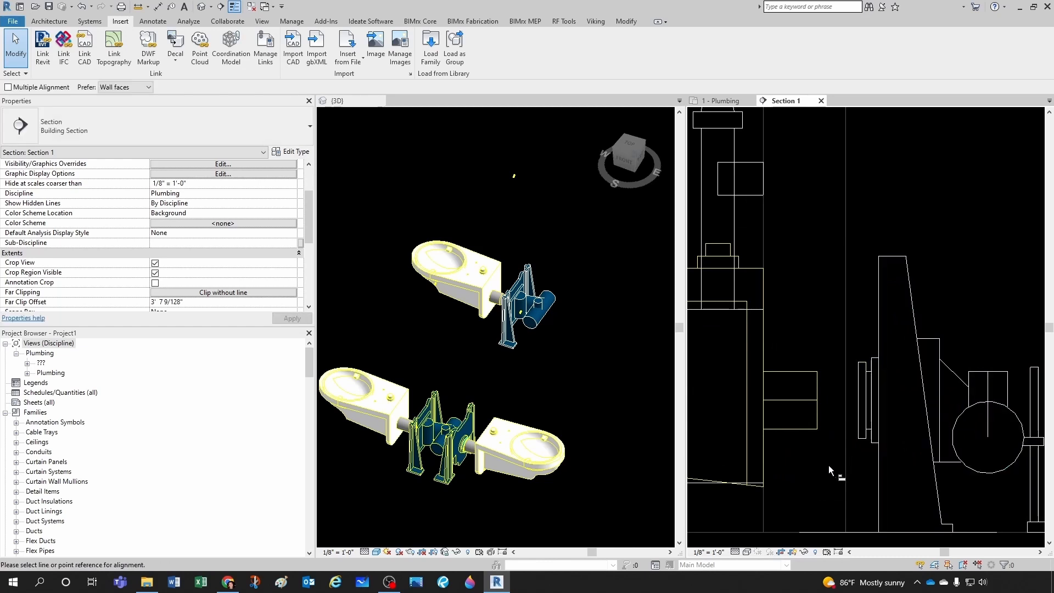
{"action": "scroll", "coordinate": [829, 466], "scroll_direction": "up", "scroll_amount": 2}
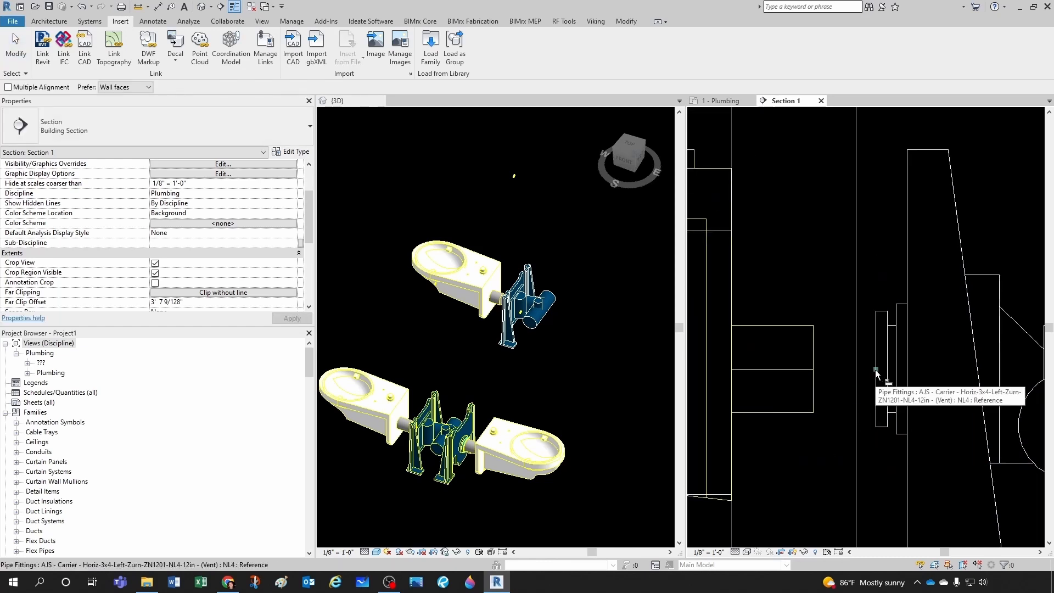
{"action": "key", "text": "Escape"}
{"action": "scroll", "coordinate": [821, 396], "scroll_direction": "down", "scroll_amount": 2}
{"action": "left_click", "coordinate": [451, 380]}
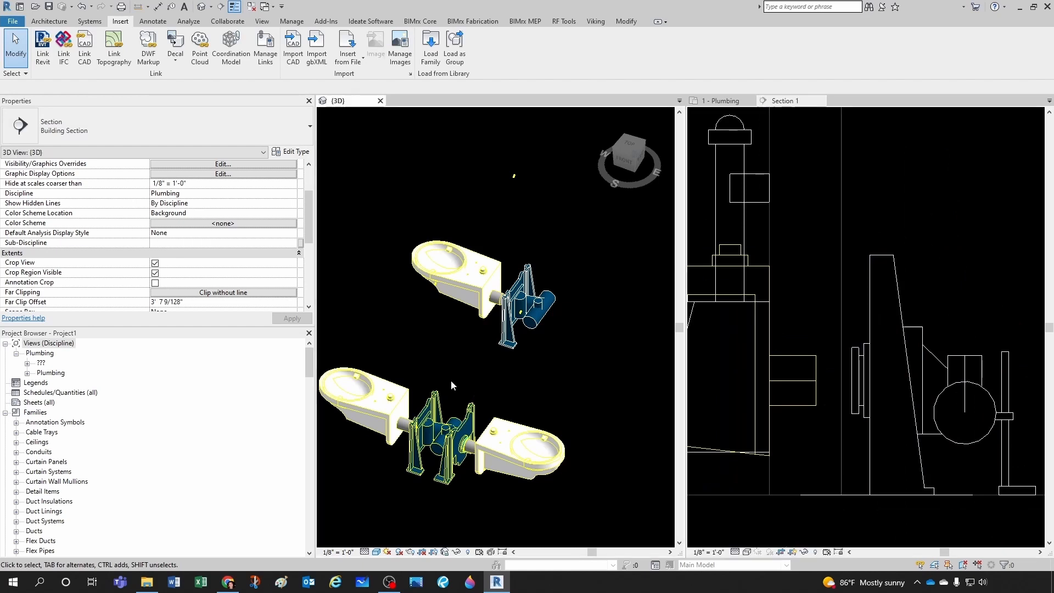
{"action": "left_click", "coordinate": [457, 288]}
{"action": "left_click", "coordinate": [450, 319]}
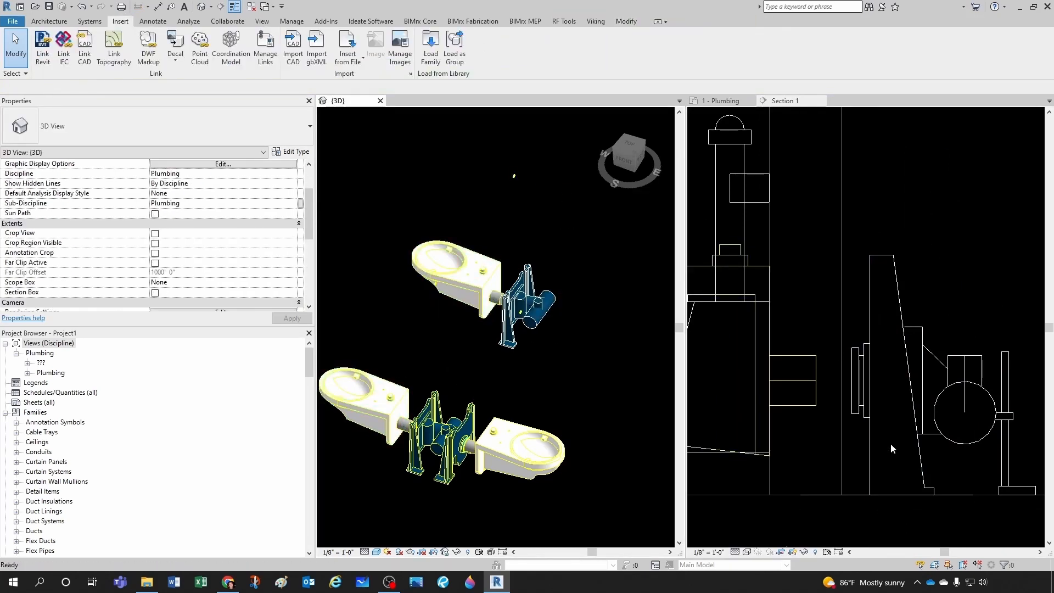
Step: Extend the water closet's waste pipe to the NL4 carrier's inlet in Section 1, making it 0'-5 3/4" long
{"action": "left_click", "coordinate": [878, 390]}
{"action": "scroll", "coordinate": [802, 407], "scroll_direction": "up", "scroll_amount": 1}
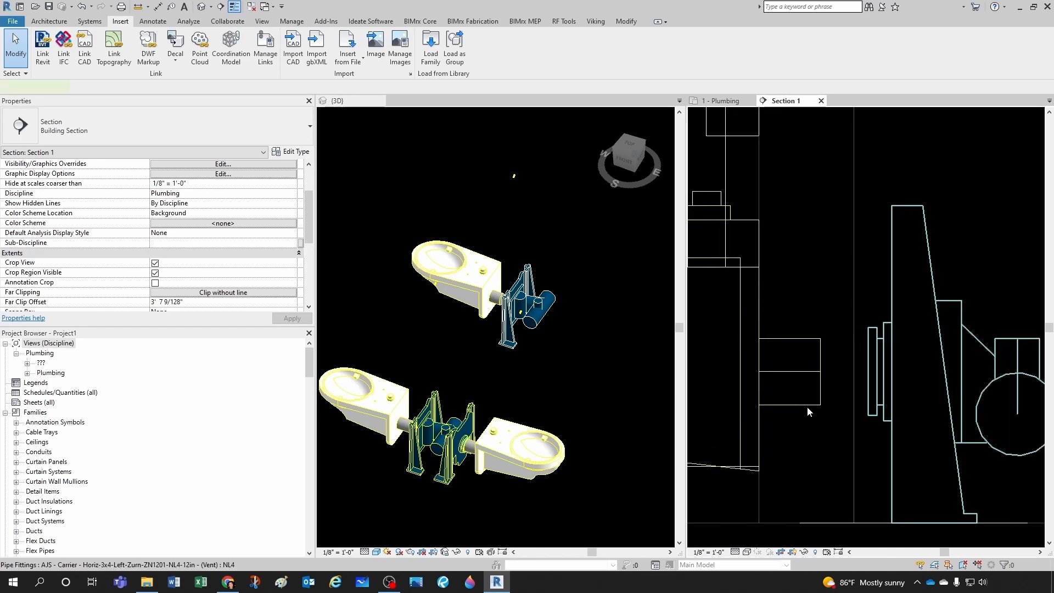
{"action": "left_click_drag", "start_coordinate": [821, 372], "coordinate": [867, 372]}
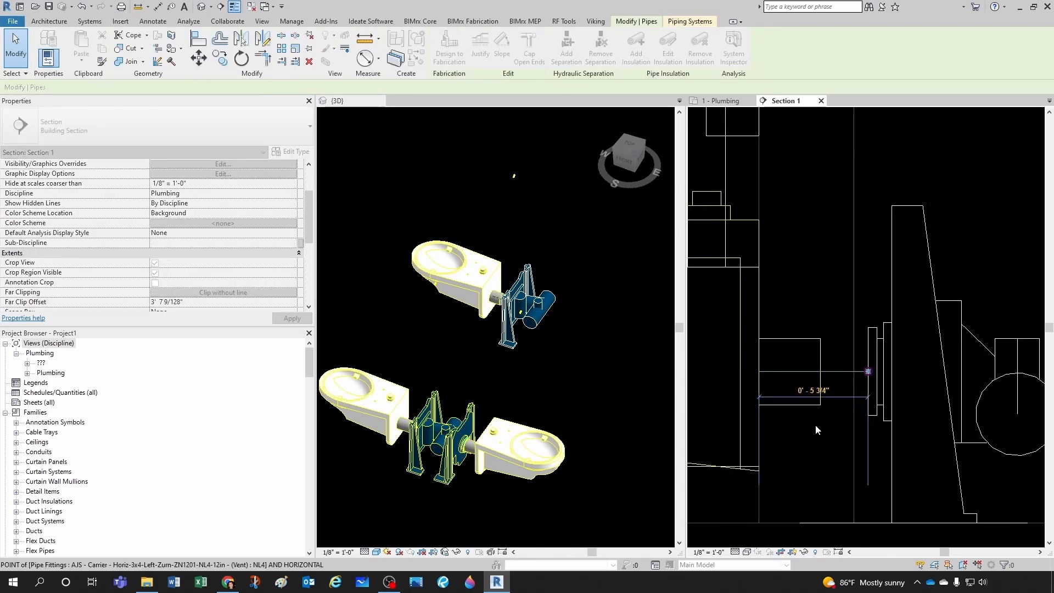
{"action": "left_click_drag", "start_coordinate": [817, 430], "coordinate": [816, 426]}
{"action": "key", "text": "Escape"}
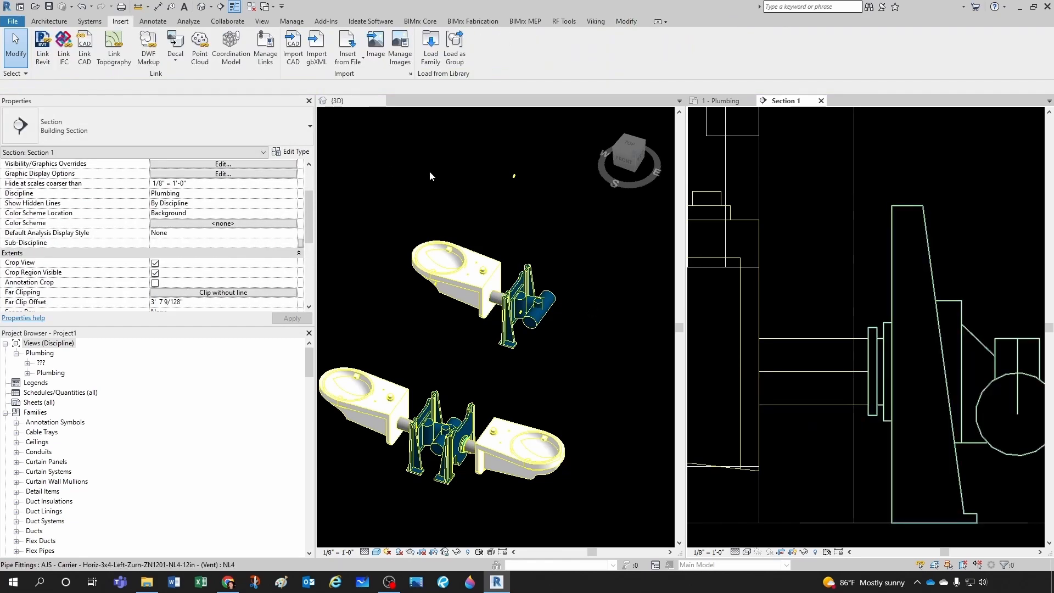
Step: Return to the 1 - Plumbing floor plan and examine the carriers' positions within the restroom chase and surrounding building
{"action": "left_click", "coordinate": [430, 175]}
{"action": "left_click", "coordinate": [719, 101]}
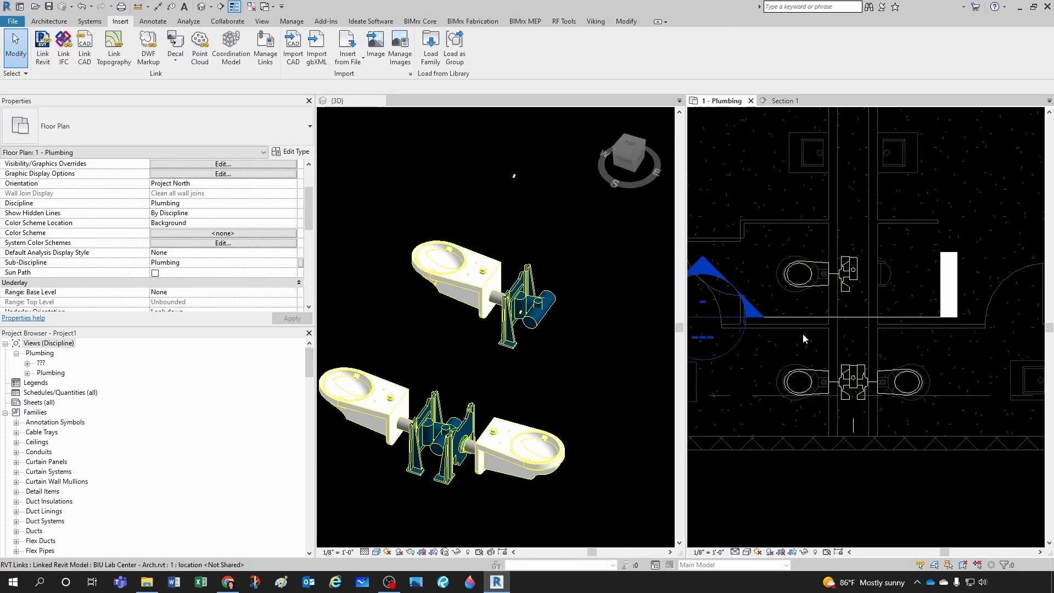
{"action": "scroll", "coordinate": [874, 334], "scroll_direction": "down", "scroll_amount": 5}
{"action": "middle_click_drag", "start_coordinate": [874, 333], "coordinate": [852, 425]}
{"action": "scroll", "coordinate": [853, 425], "scroll_direction": "up", "scroll_amount": 2}
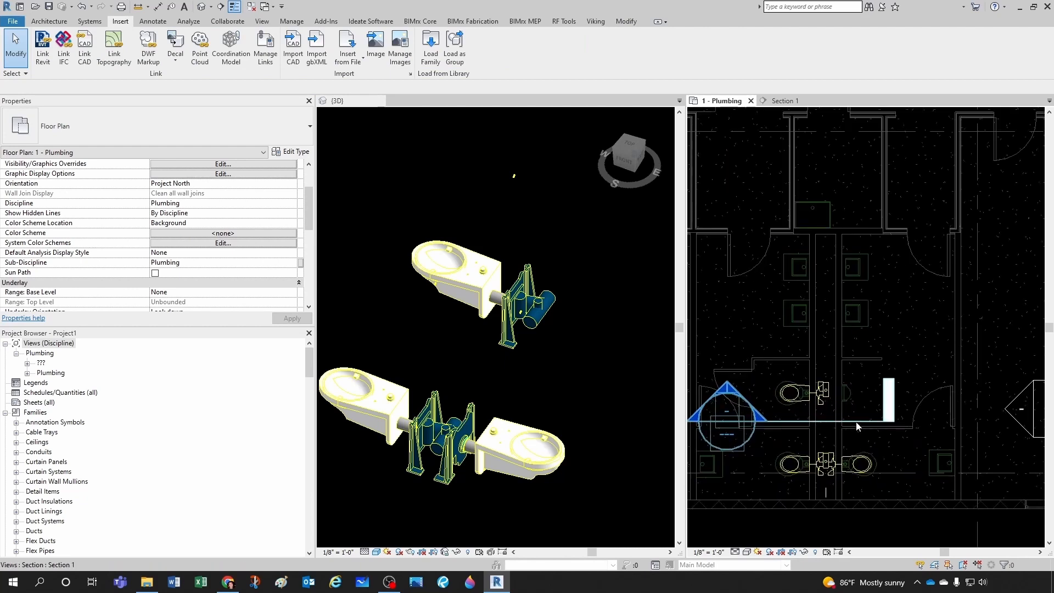
{"action": "scroll", "coordinate": [857, 423], "scroll_direction": "down", "scroll_amount": 4}
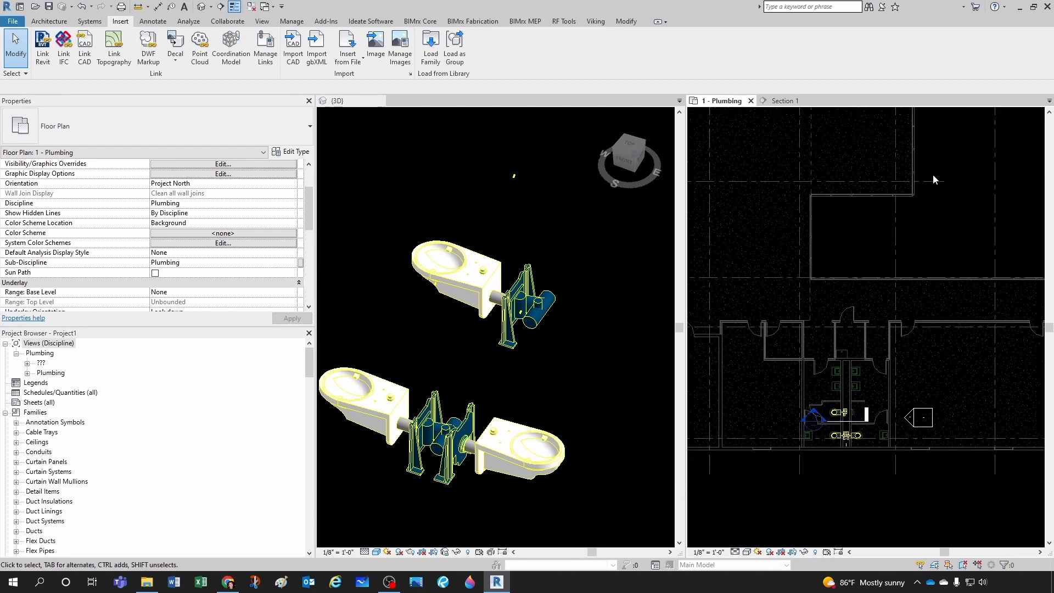
{"action": "middle_click_drag", "start_coordinate": [889, 382], "coordinate": [898, 423]}
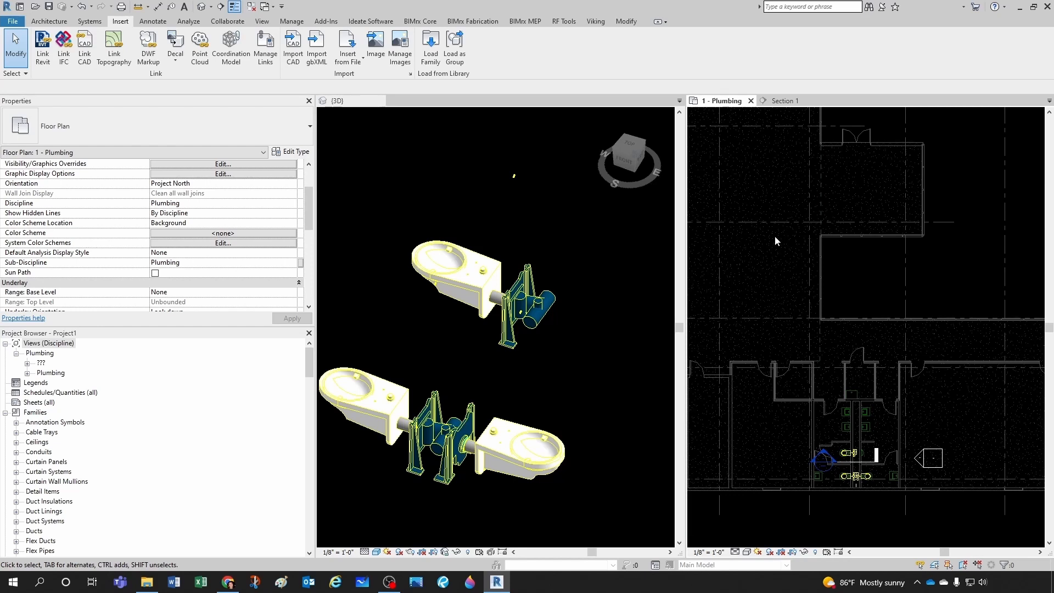
{"action": "scroll", "coordinate": [863, 444], "scroll_direction": "up", "scroll_amount": 5}
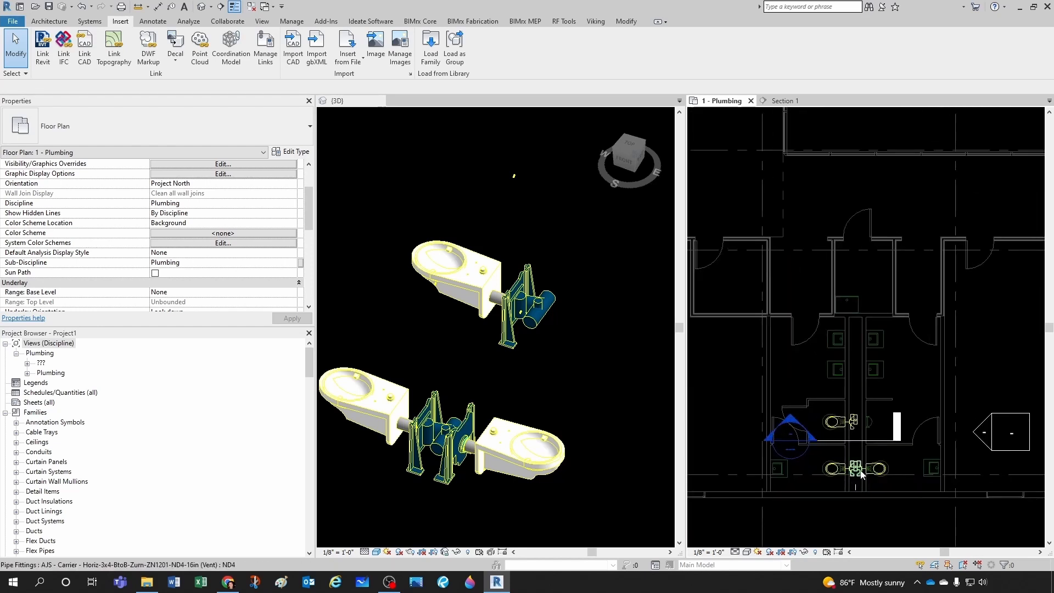
{"action": "middle_click_drag", "start_coordinate": [864, 444], "coordinate": [831, 461]}
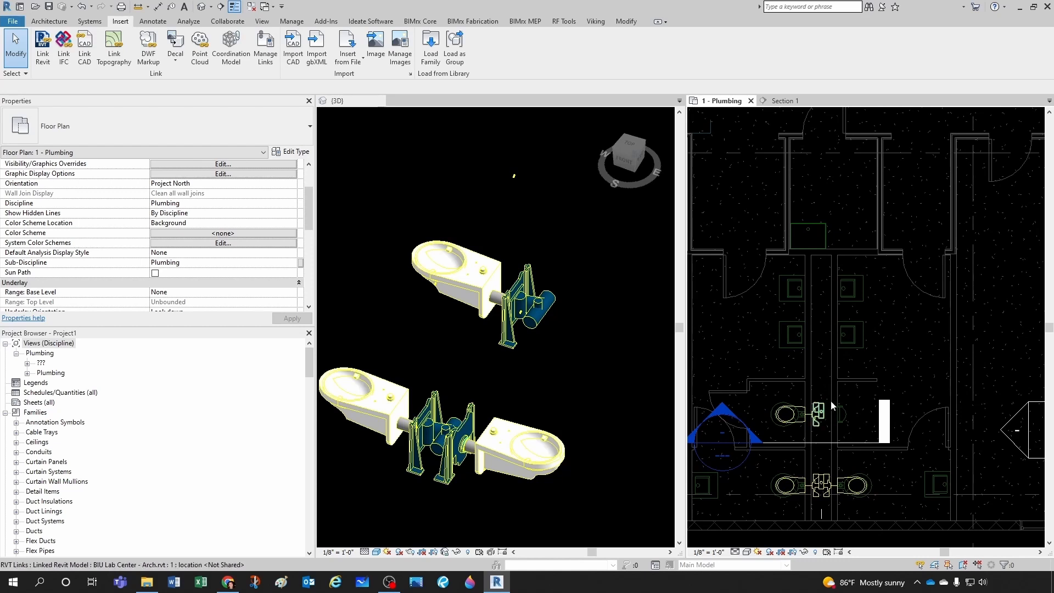
{"action": "scroll", "coordinate": [830, 444], "scroll_direction": "up", "scroll_amount": 2}
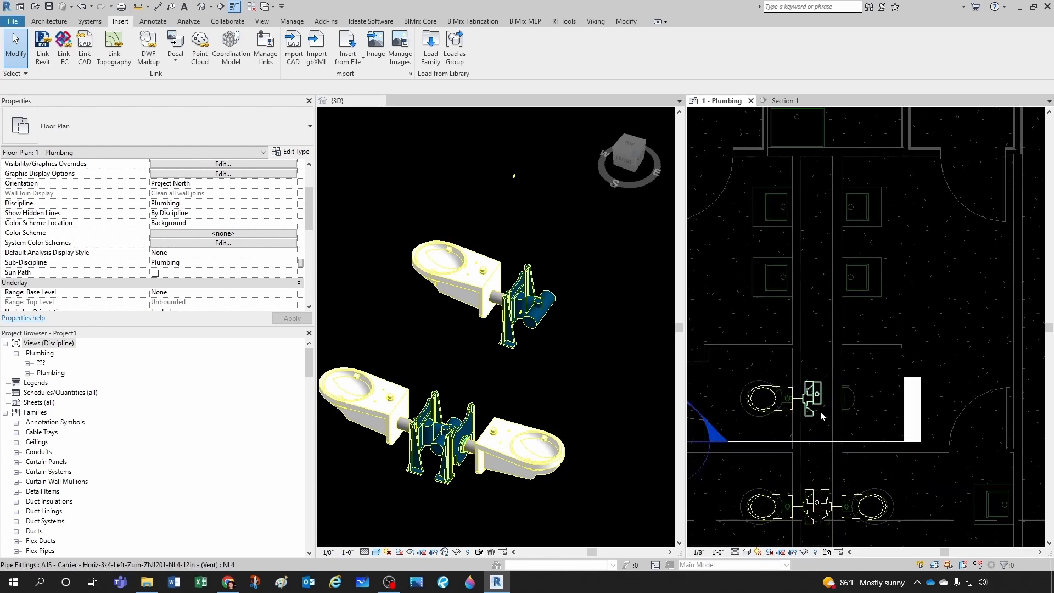
{"action": "scroll", "coordinate": [821, 411], "scroll_direction": "down", "scroll_amount": 2}
{"action": "scroll", "coordinate": [813, 483], "scroll_direction": "up", "scroll_amount": 3}
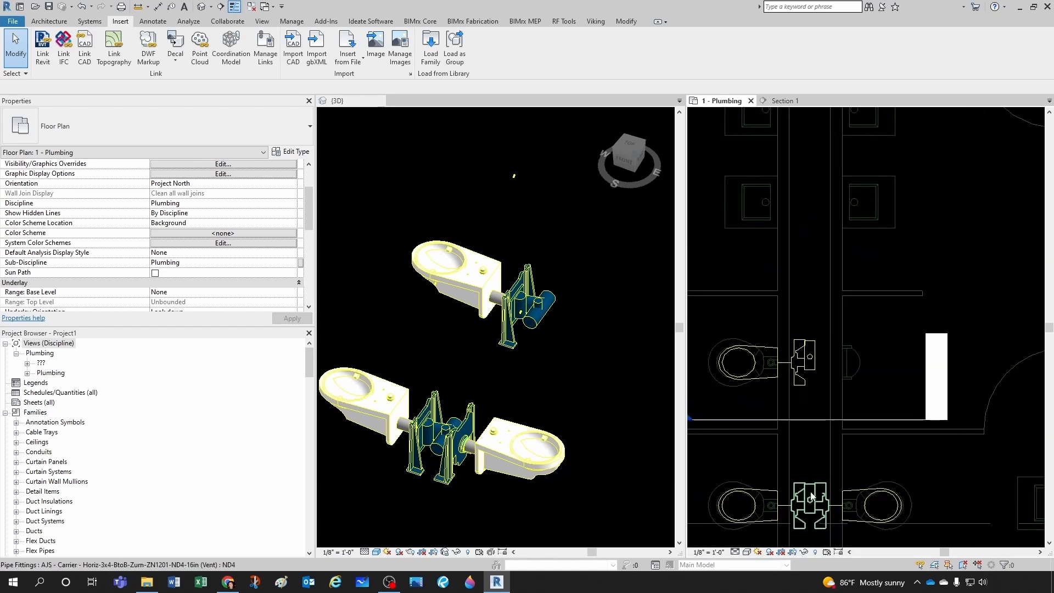
Step: Connect the ND4 back-to-back carrier to the NL4 carrier's facing 4" outlet with a straight 4" AJS - Waste (Generic) pipe
{"action": "left_click", "coordinate": [815, 477]}
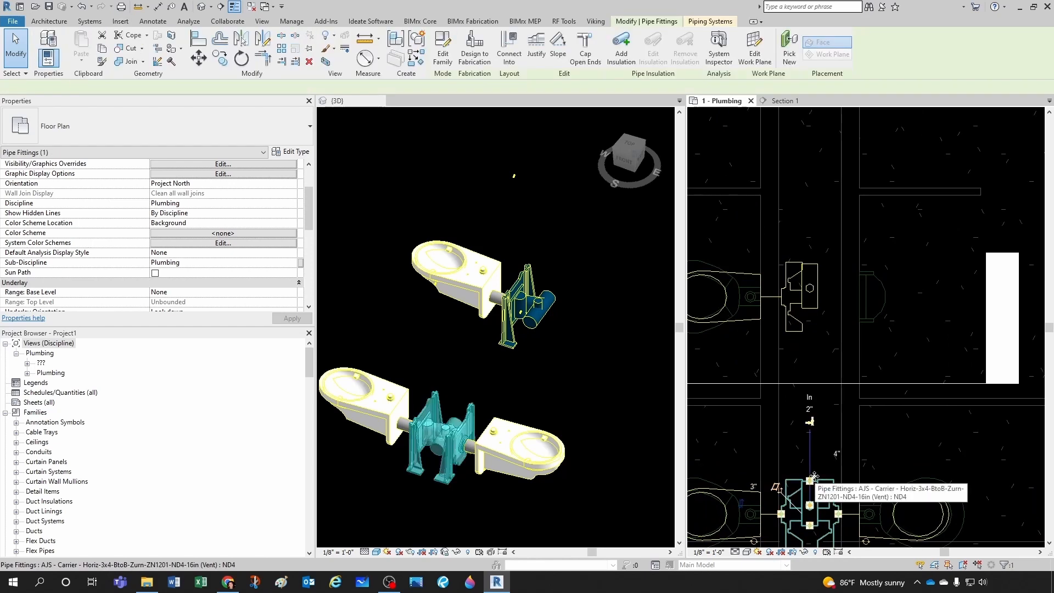
{"action": "left_click", "coordinate": [820, 429]}
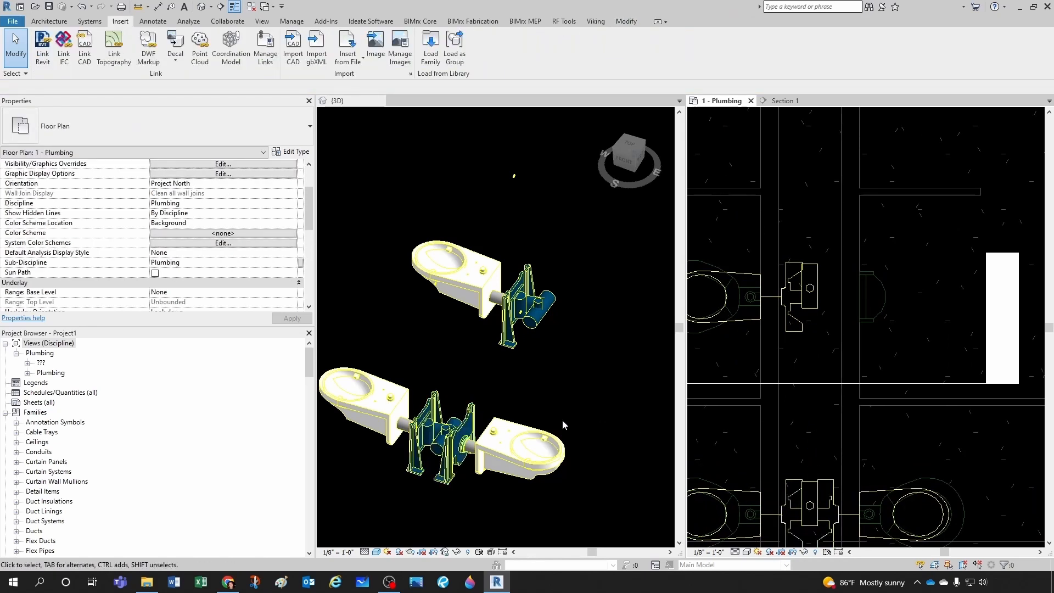
{"action": "left_click", "coordinate": [559, 400]}
{"action": "scroll", "coordinate": [479, 415], "scroll_direction": "up", "scroll_amount": 2}
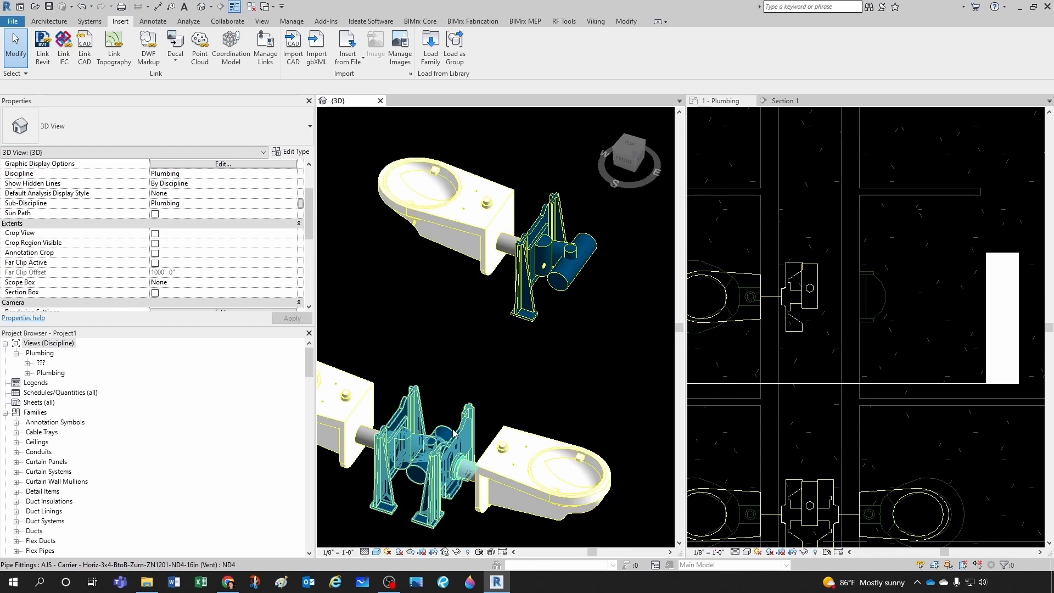
{"action": "left_click", "coordinate": [454, 434]}
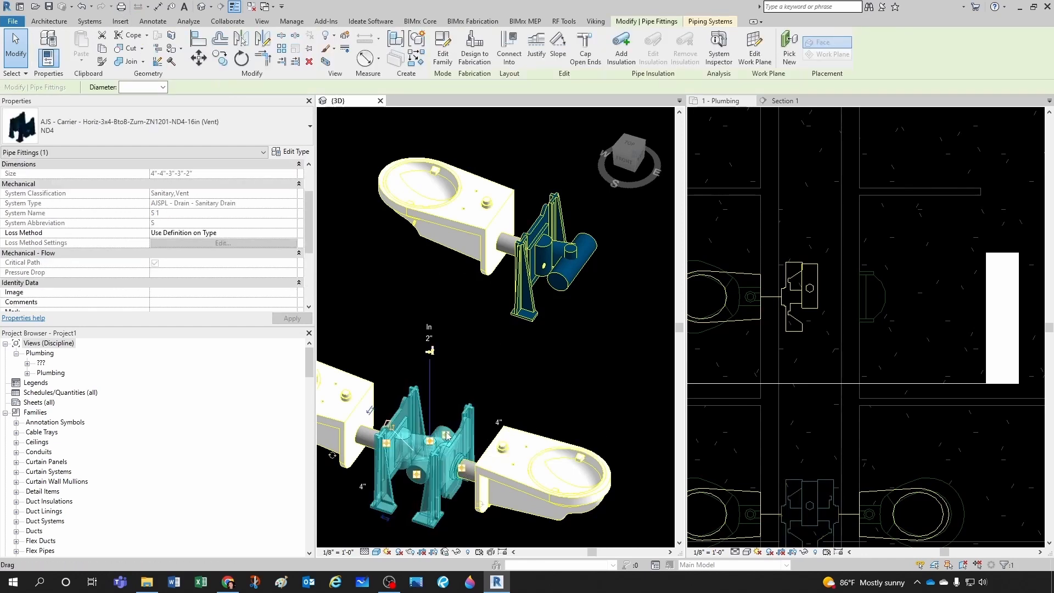
{"action": "right_click", "coordinate": [446, 436]}
{"action": "left_click", "coordinate": [467, 160]}
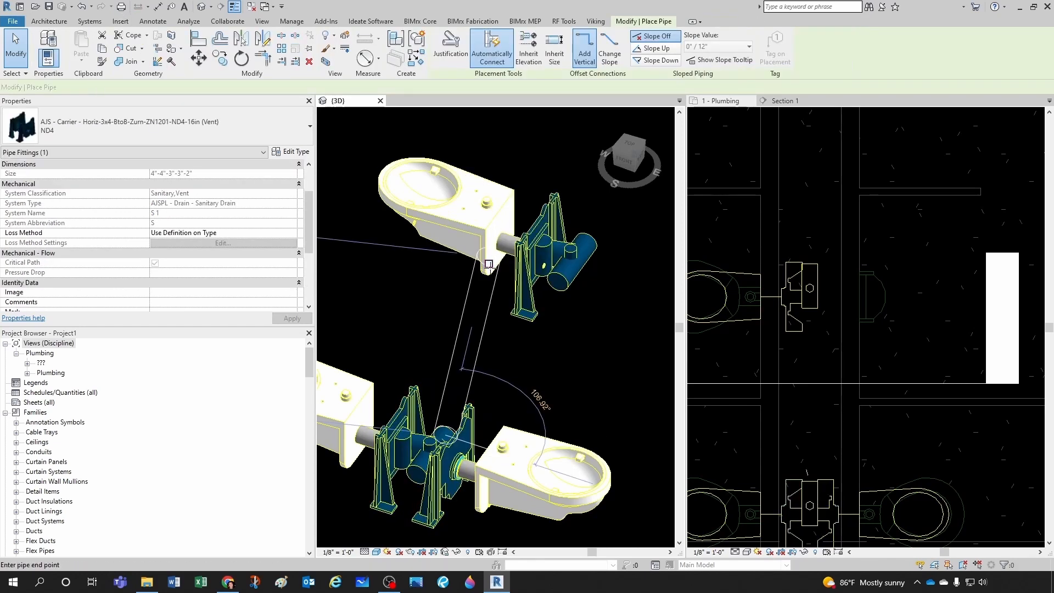
{"action": "scroll", "coordinate": [489, 264], "scroll_direction": "up", "scroll_amount": 3}
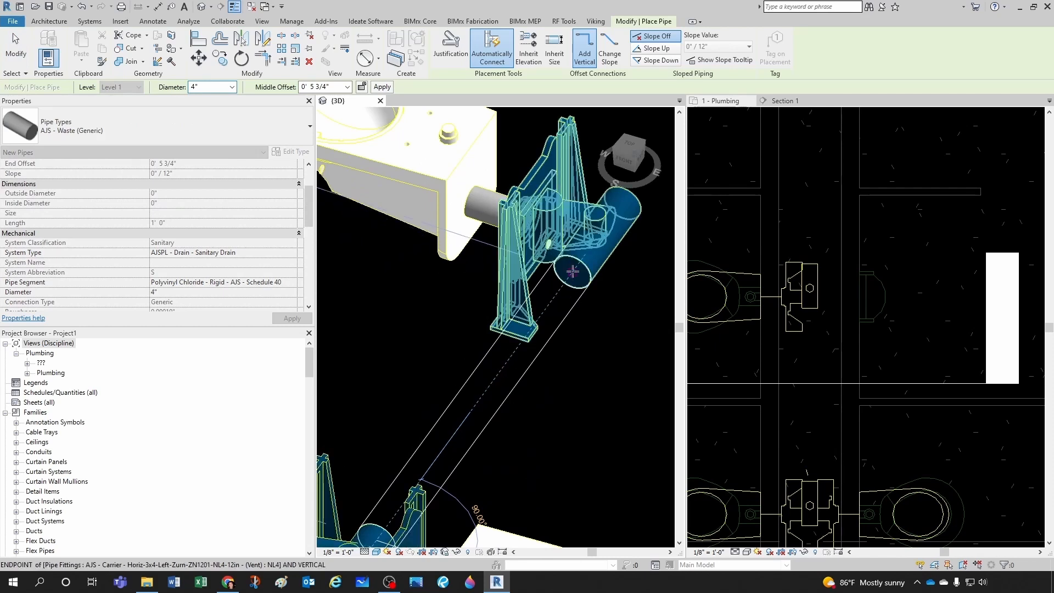
{"action": "left_click", "coordinate": [572, 271]}
{"action": "key", "text": "Escape"}
{"action": "key", "text": "Escape"}
{"action": "scroll", "coordinate": [604, 350], "scroll_direction": "down", "scroll_amount": 4}
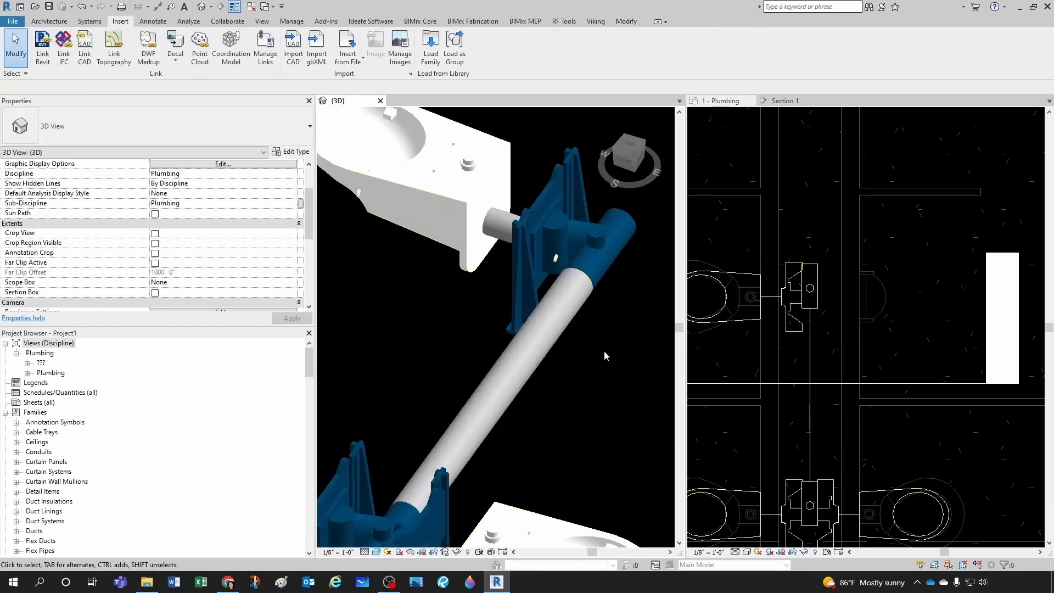
{"action": "middle_click_drag", "start_coordinate": [605, 338], "coordinate": [545, 389]}
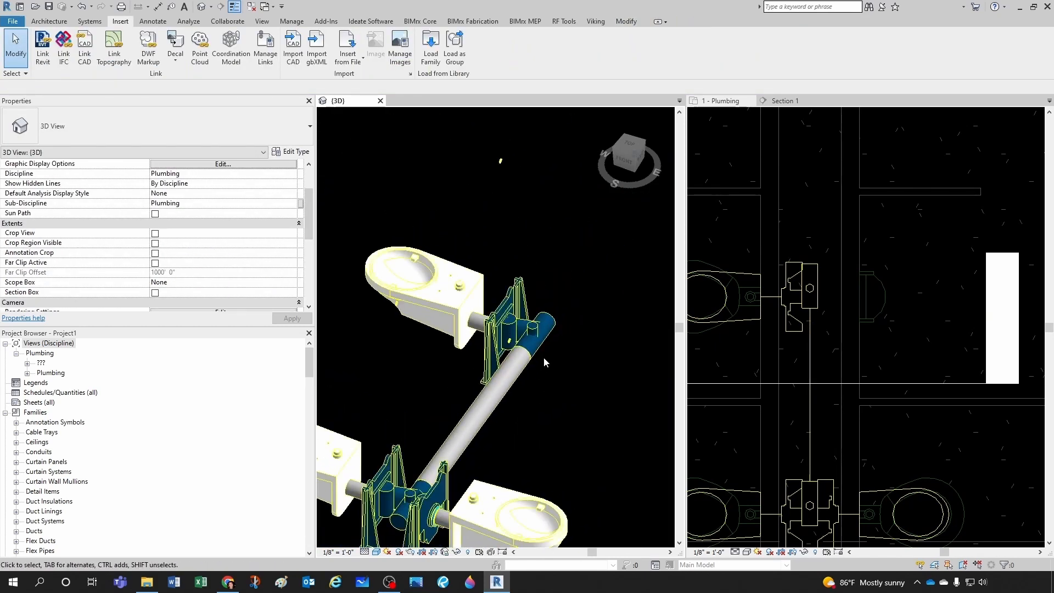
{"action": "scroll", "coordinate": [544, 358], "scroll_direction": "down", "scroll_amount": 2}
{"action": "scroll", "coordinate": [440, 493], "scroll_direction": "up", "scroll_amount": 2}
Step: Draw a 4" waste pipe about 1'-3" long from the ND4 carrier's remaining open end, straight along the chase away from the NL4 carrier
{"action": "left_click", "coordinate": [783, 388]}
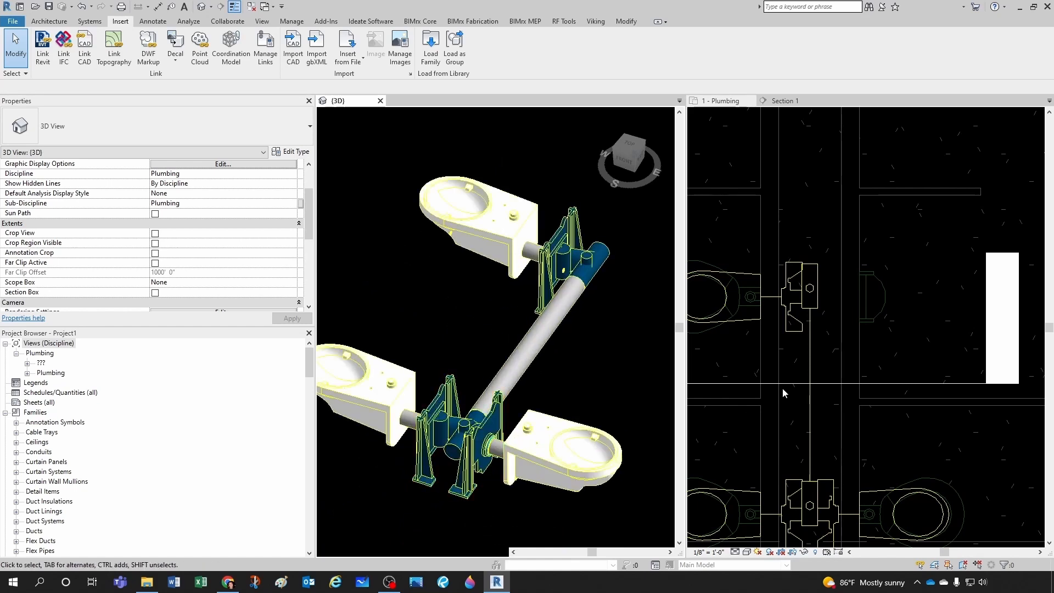
{"action": "scroll", "coordinate": [782, 388], "scroll_direction": "down", "scroll_amount": 2}
{"action": "scroll", "coordinate": [799, 478], "scroll_direction": "up", "scroll_amount": 3}
{"action": "left_click", "coordinate": [804, 468]}
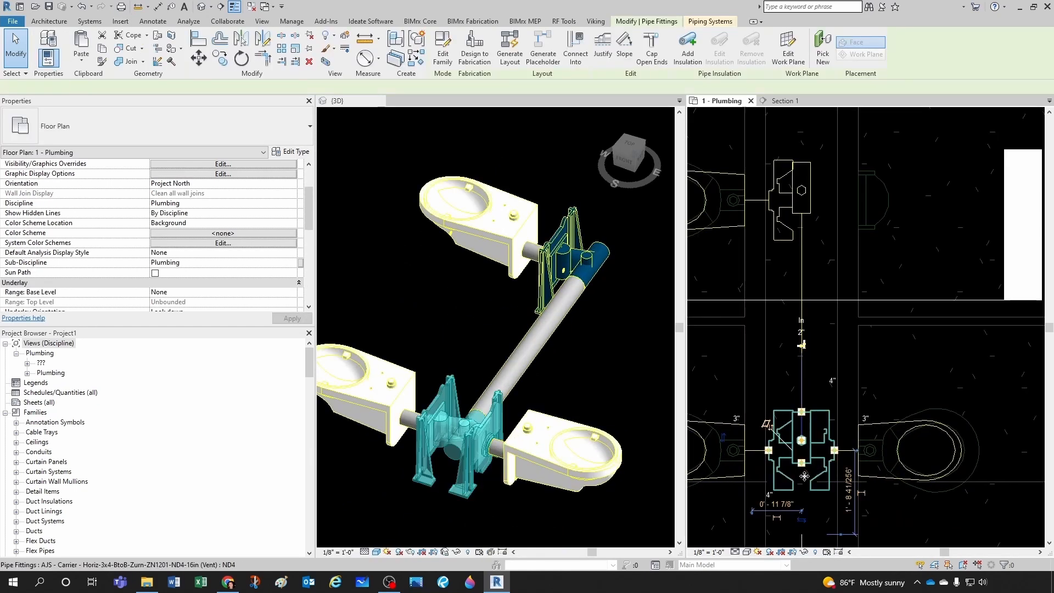
{"action": "right_click", "coordinate": [803, 468]}
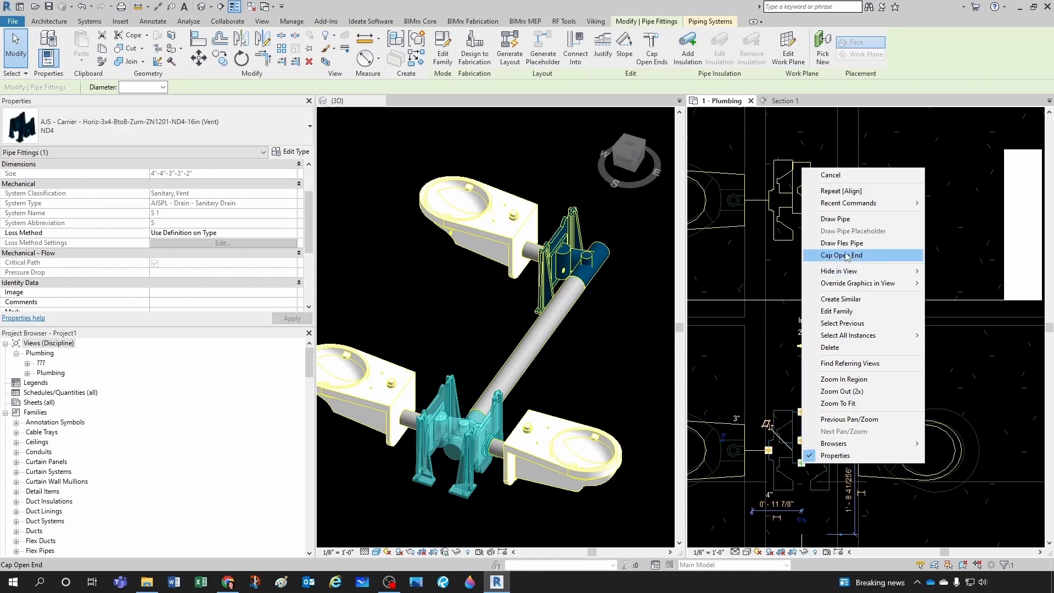
{"action": "left_click", "coordinate": [843, 218]}
{"action": "scroll", "coordinate": [805, 499], "scroll_direction": "up", "scroll_amount": 2}
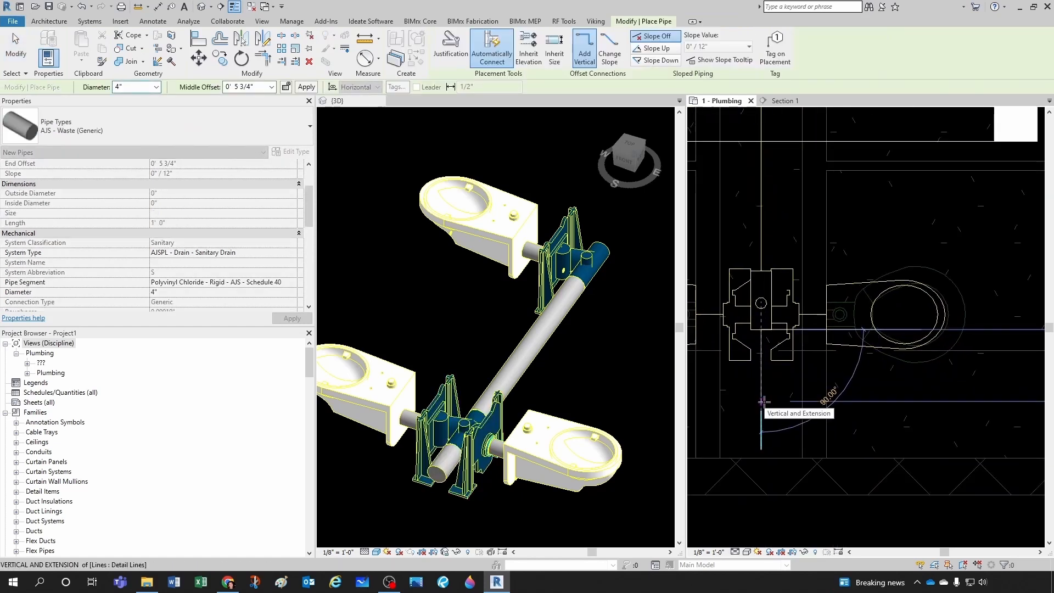
{"action": "left_click", "coordinate": [765, 401]}
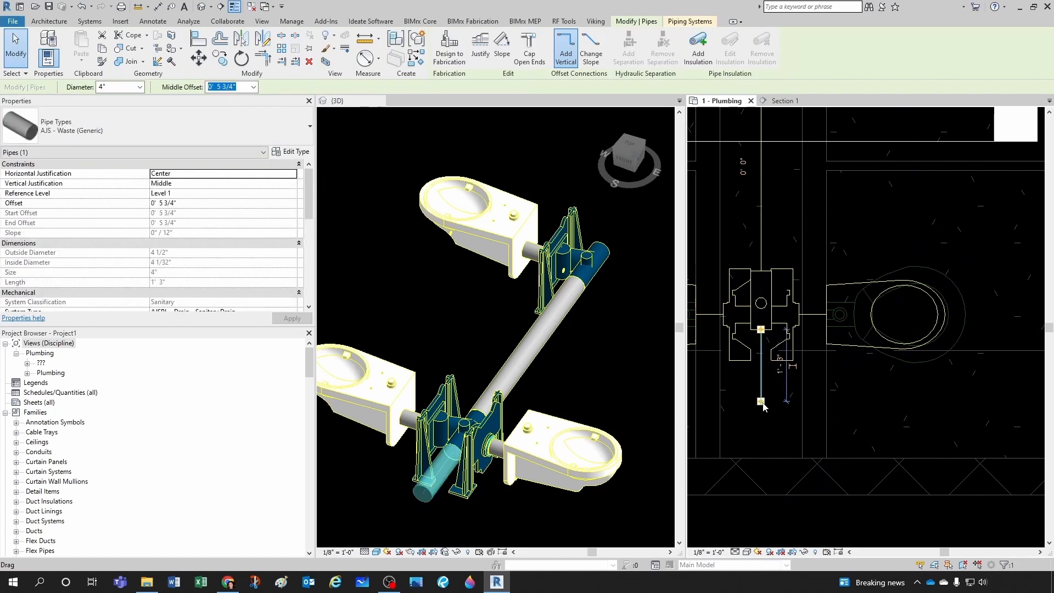
Step: Continue the waste pipe from its free end with a 1' 6" middle offset, turning 90° across the chase to the wall beside the single water closet
{"action": "right_click", "coordinate": [761, 401]}
{"action": "left_click", "coordinate": [810, 160]}
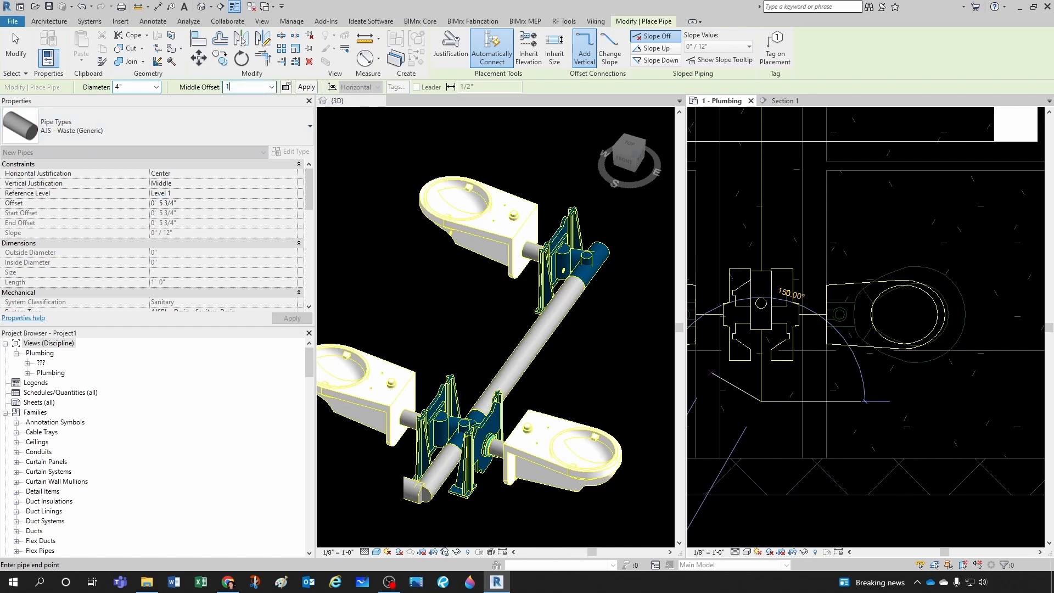
{"action": "key", "text": "Return"}
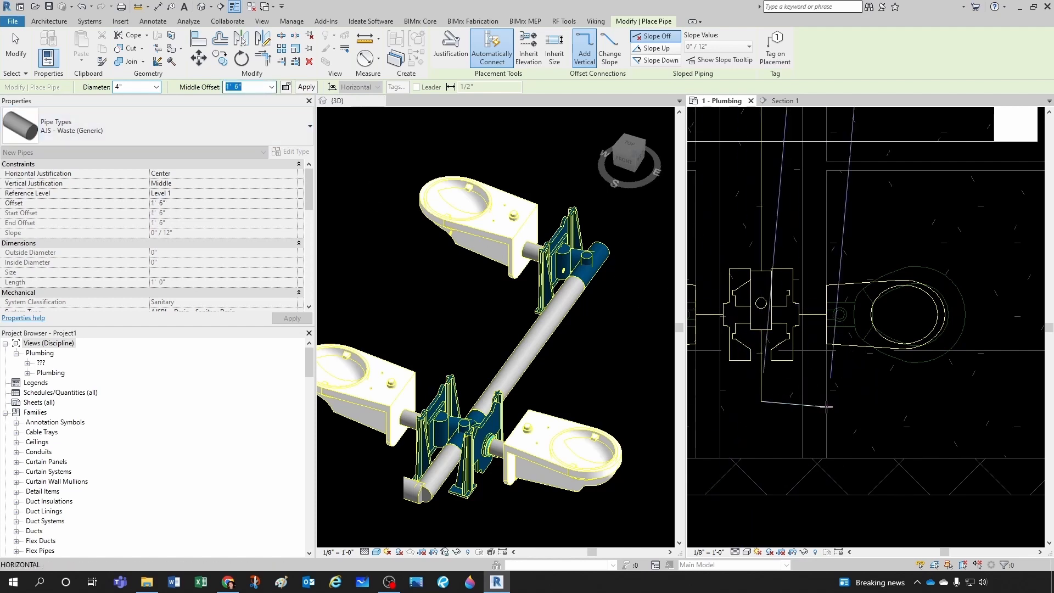
{"action": "left_click", "coordinate": [828, 399]}
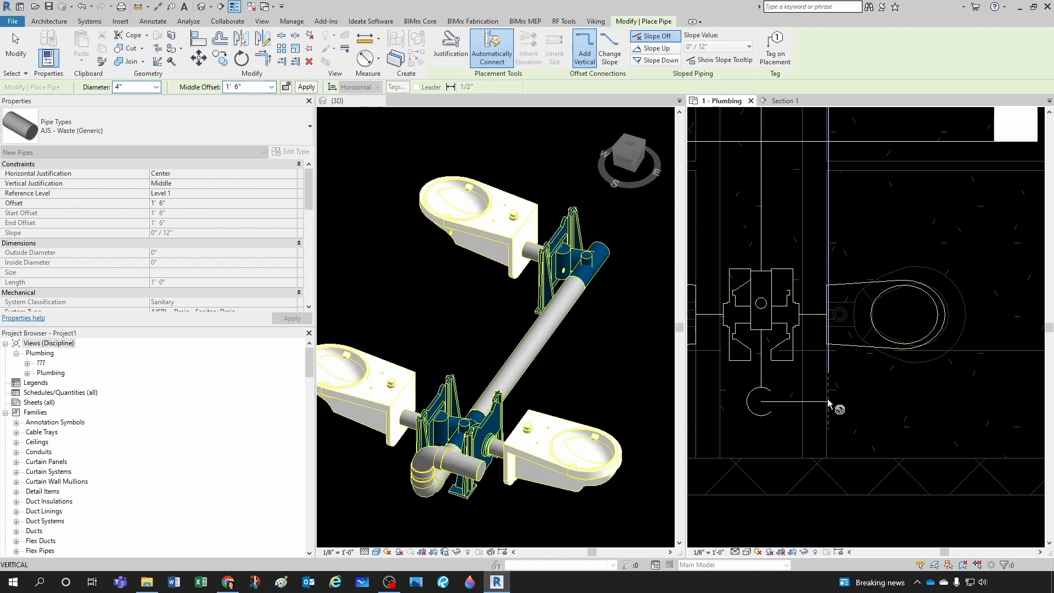
{"action": "key", "text": "Escape"}
{"action": "key", "text": "Escape"}
{"action": "scroll", "coordinate": [785, 447], "scroll_direction": "down", "scroll_amount": 2}
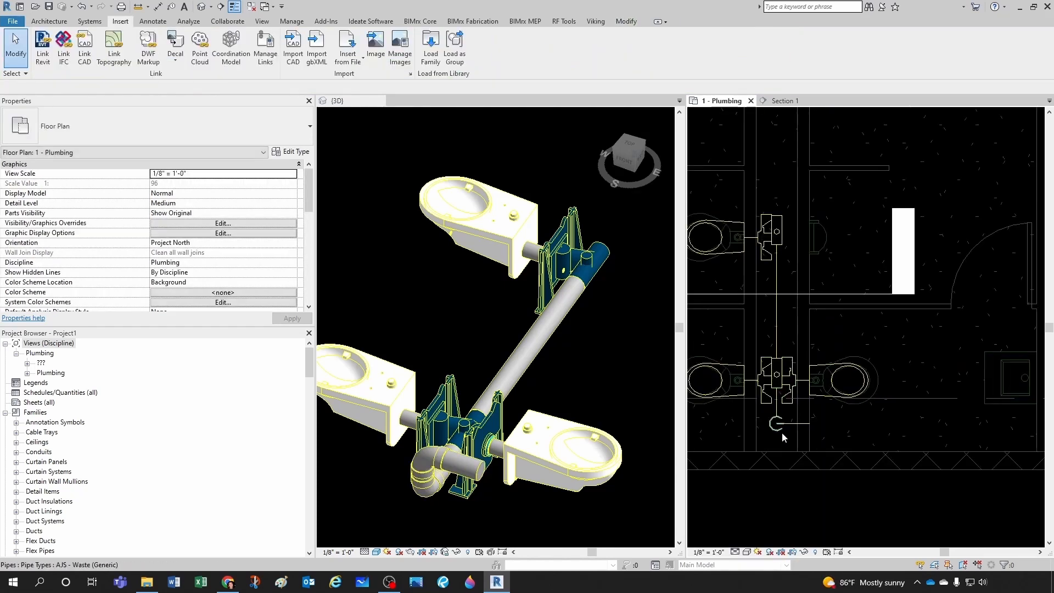
Step: Set the 1 - Plumbing floor plan's detail level to Fine and check the carriers and piping within the chase
{"action": "left_click", "coordinate": [735, 553]}
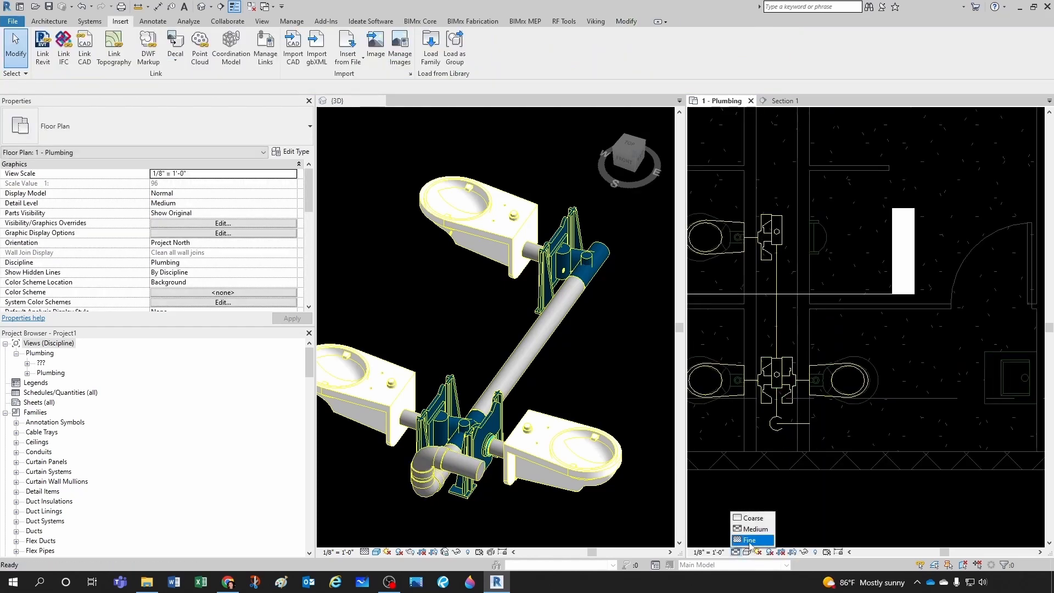
{"action": "left_click", "coordinate": [750, 540]}
{"action": "scroll", "coordinate": [785, 423], "scroll_direction": "up", "scroll_amount": 3}
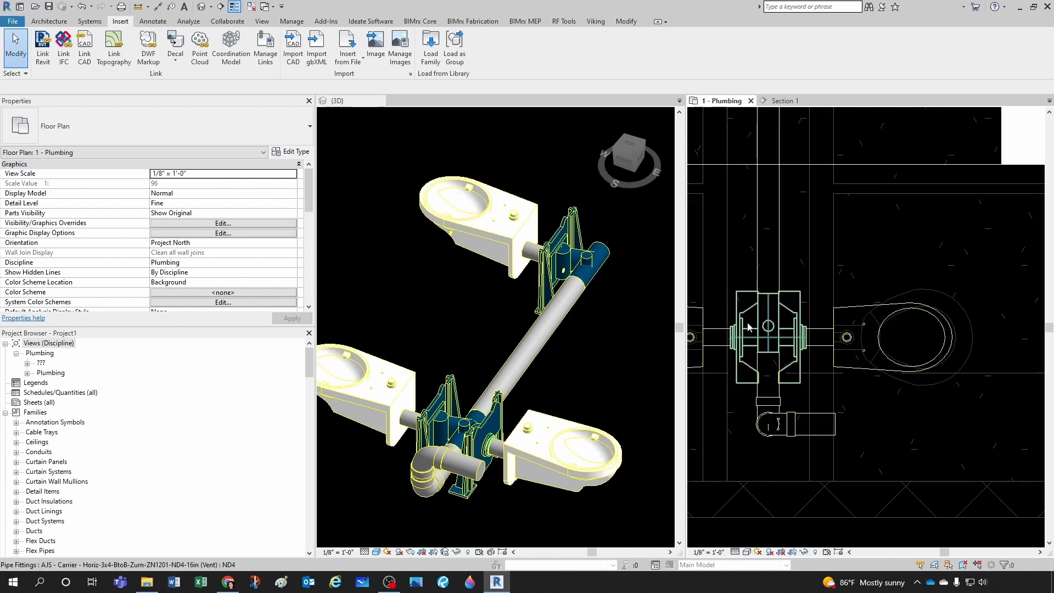
{"action": "scroll", "coordinate": [856, 433], "scroll_direction": "down", "scroll_amount": 2}
{"action": "scroll", "coordinate": [911, 417], "scroll_direction": "down", "scroll_amount": 1}
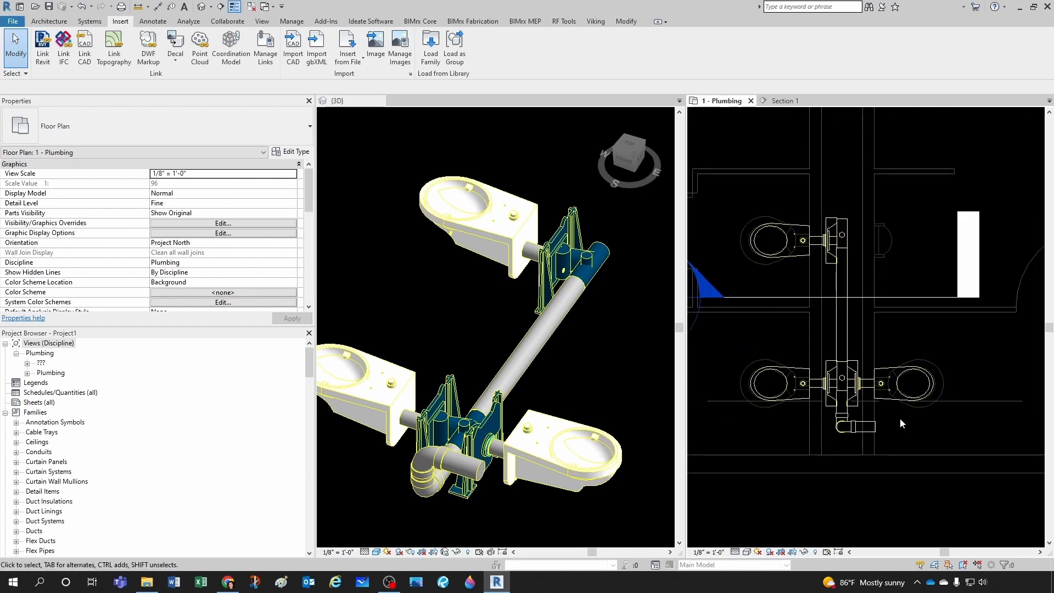
{"action": "scroll", "coordinate": [856, 385], "scroll_direction": "down", "scroll_amount": 1}
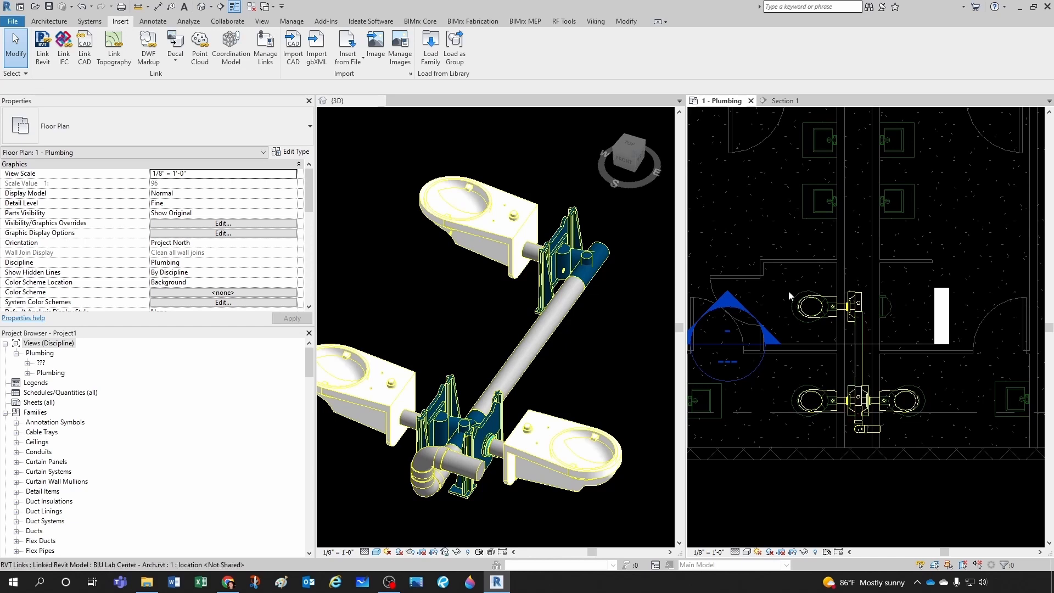
{"action": "scroll", "coordinate": [884, 431], "scroll_direction": "up", "scroll_amount": 3}
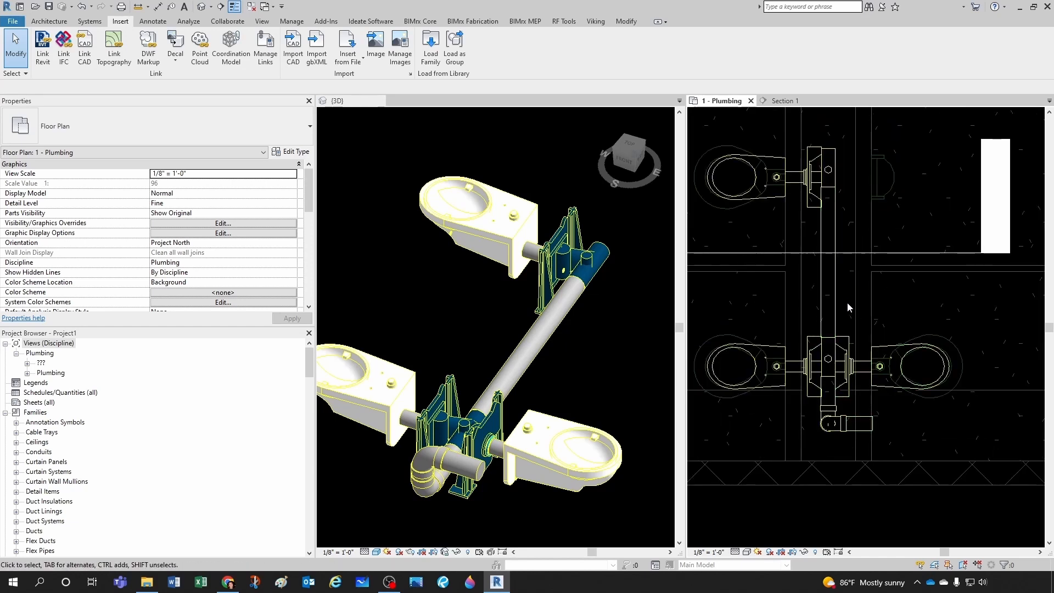
Step: Cap the open end of the short horizontal 4" waste pipe at the chase wall
{"action": "left_click", "coordinate": [869, 420]}
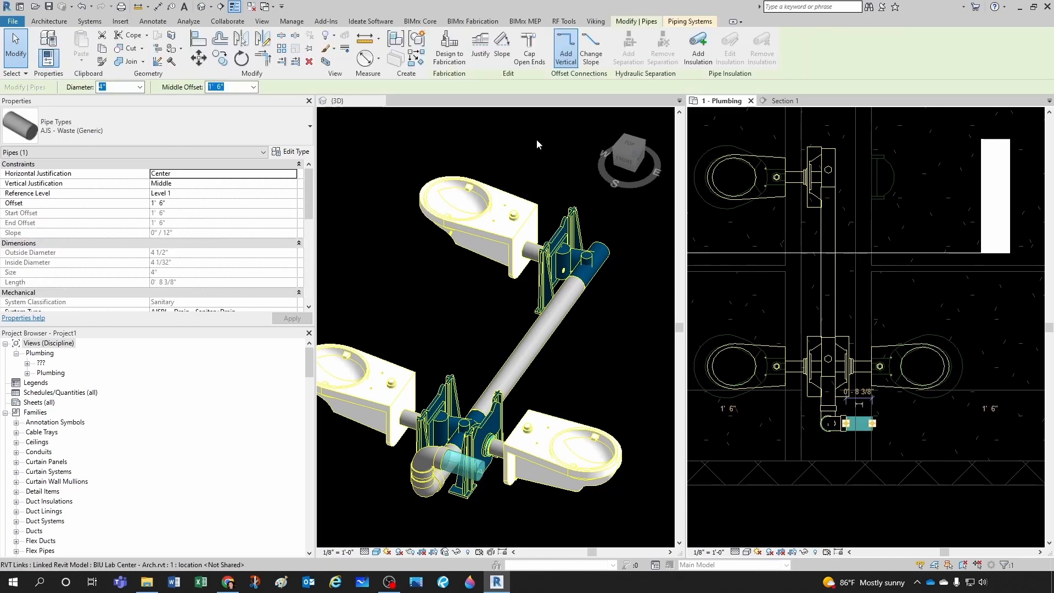
{"action": "left_click", "coordinate": [530, 57]}
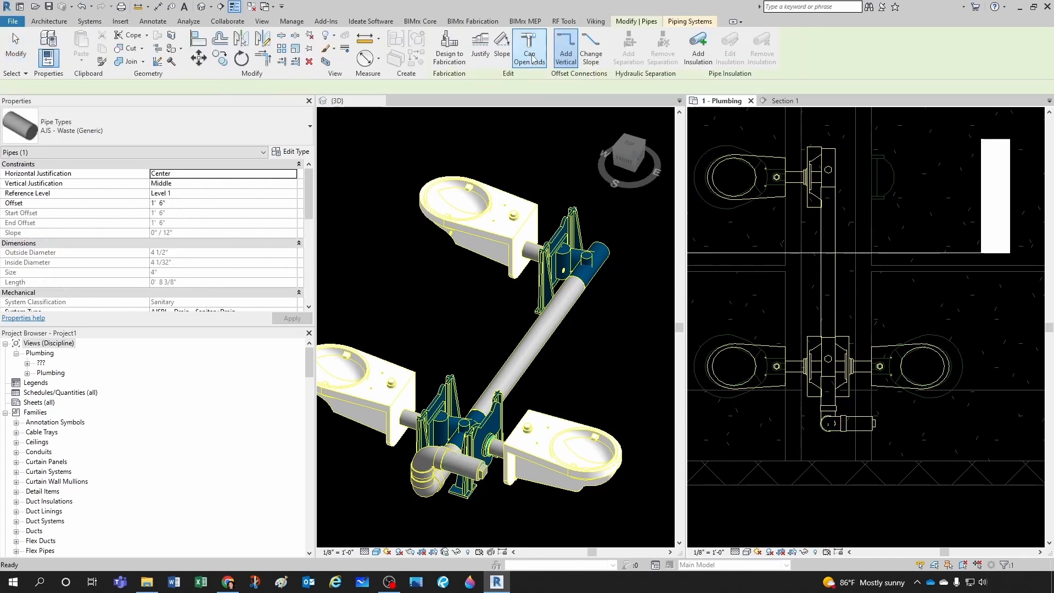
{"action": "left_click", "coordinate": [861, 416]}
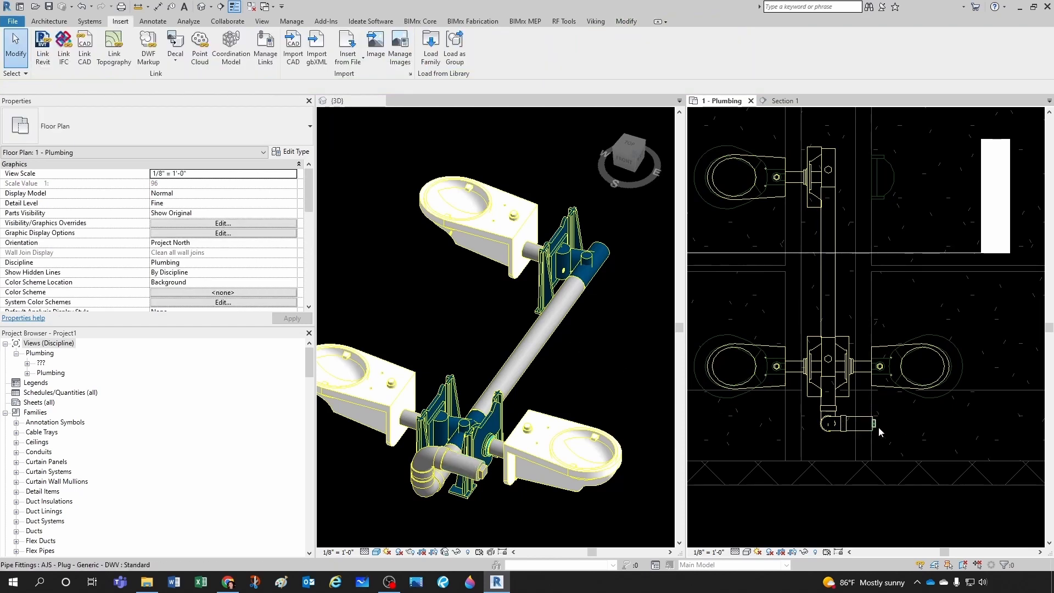
Step: In the 3D view, convert the upper bend of the waste riser into a sanitary tee that opens upward
{"action": "left_click", "coordinate": [416, 454]}
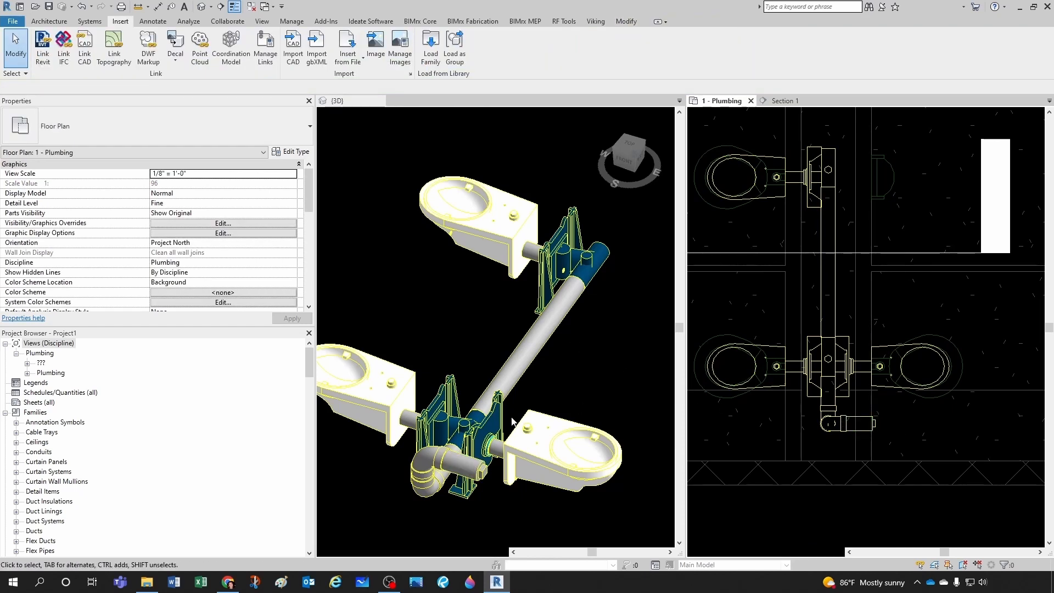
{"action": "left_click", "coordinate": [426, 454]}
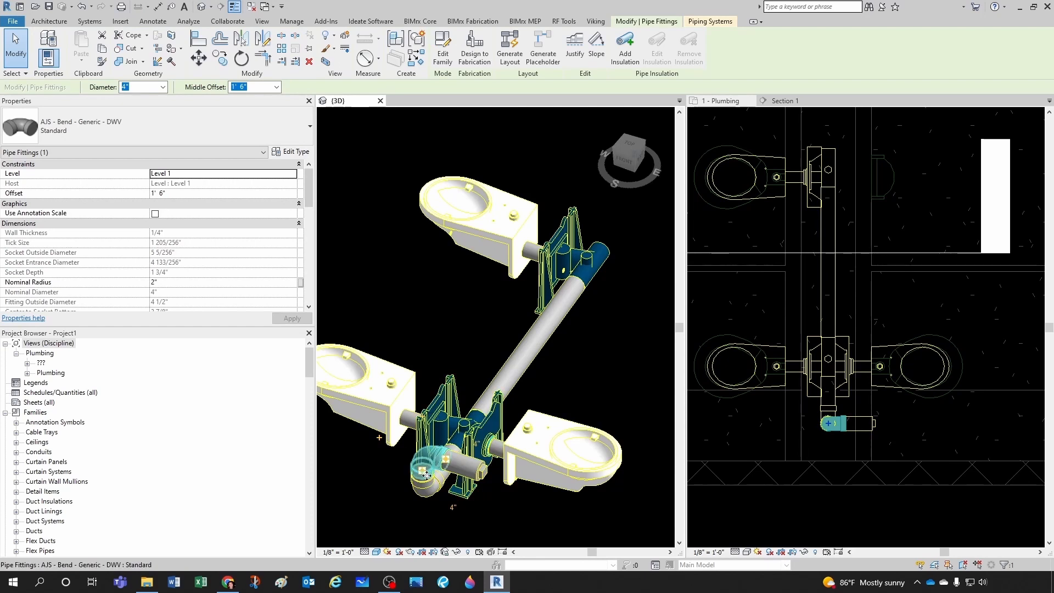
{"action": "scroll", "coordinate": [434, 455], "scroll_direction": "up", "scroll_amount": 3}
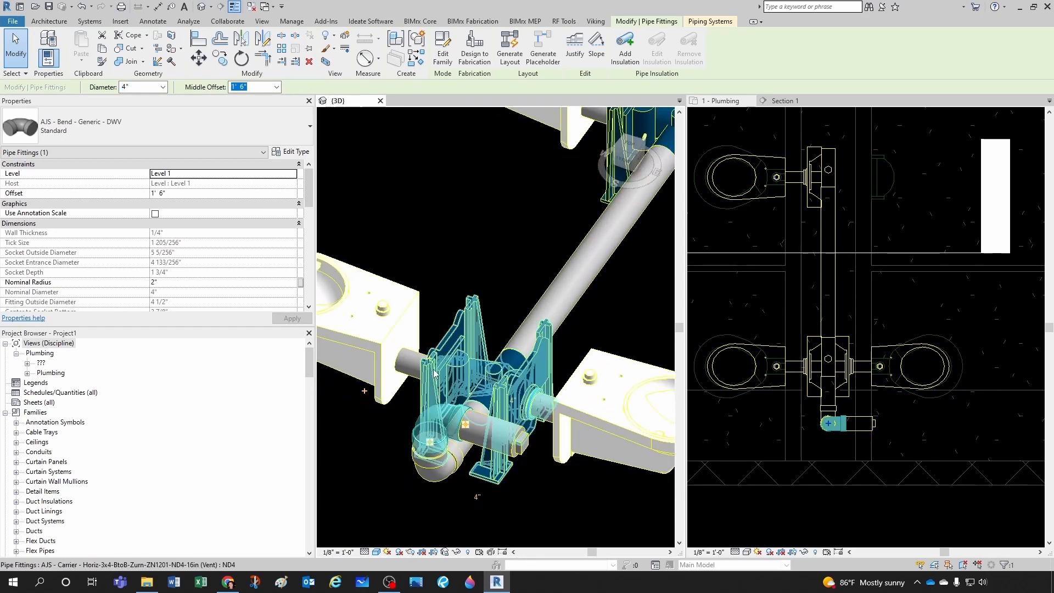
{"action": "key", "text": "Escape"}
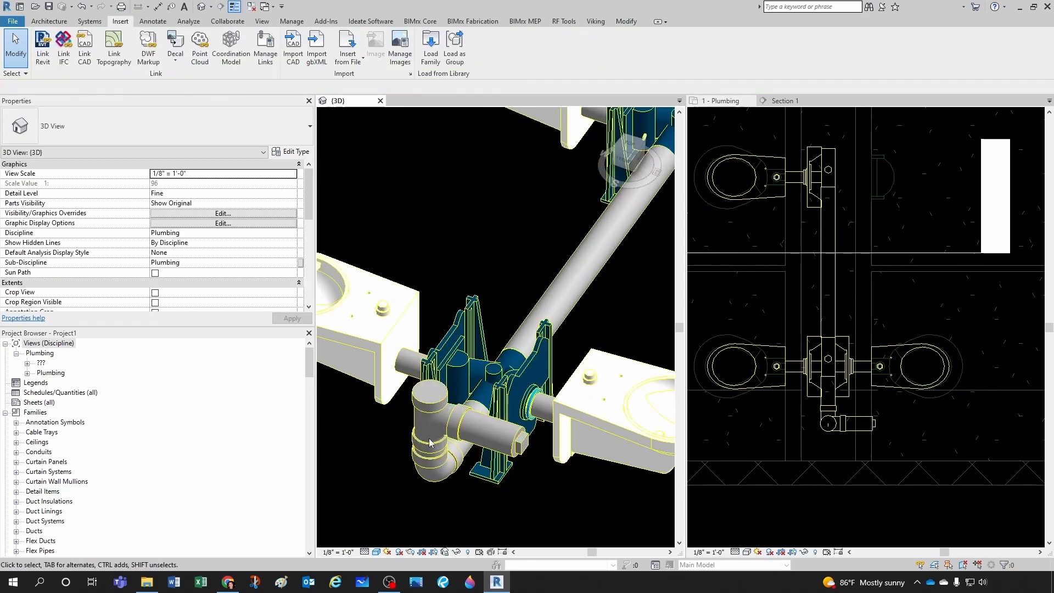
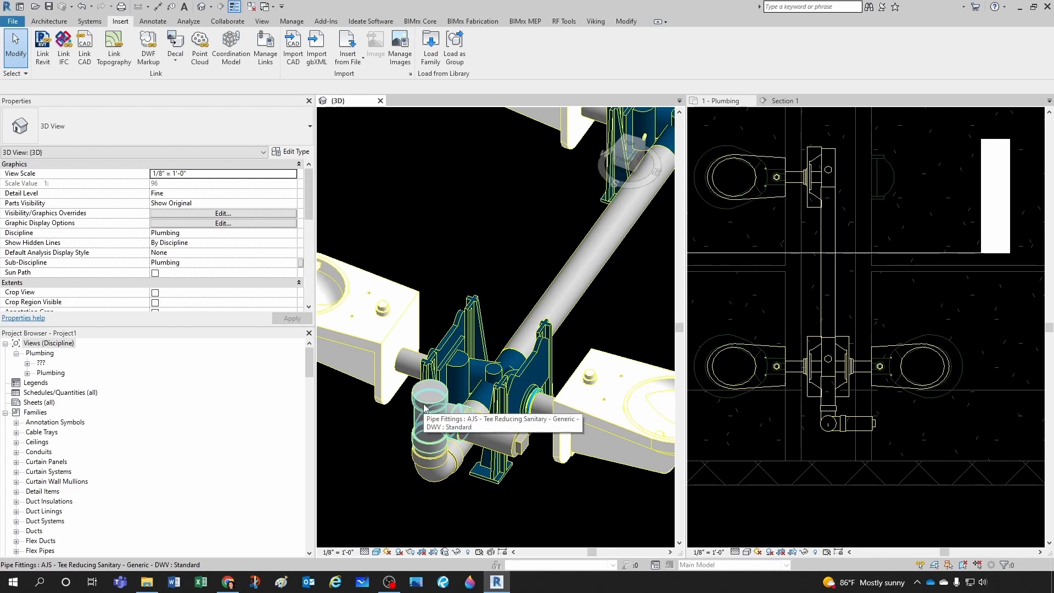
{"action": "scroll", "coordinate": [424, 408], "scroll_direction": "down", "scroll_amount": 3}
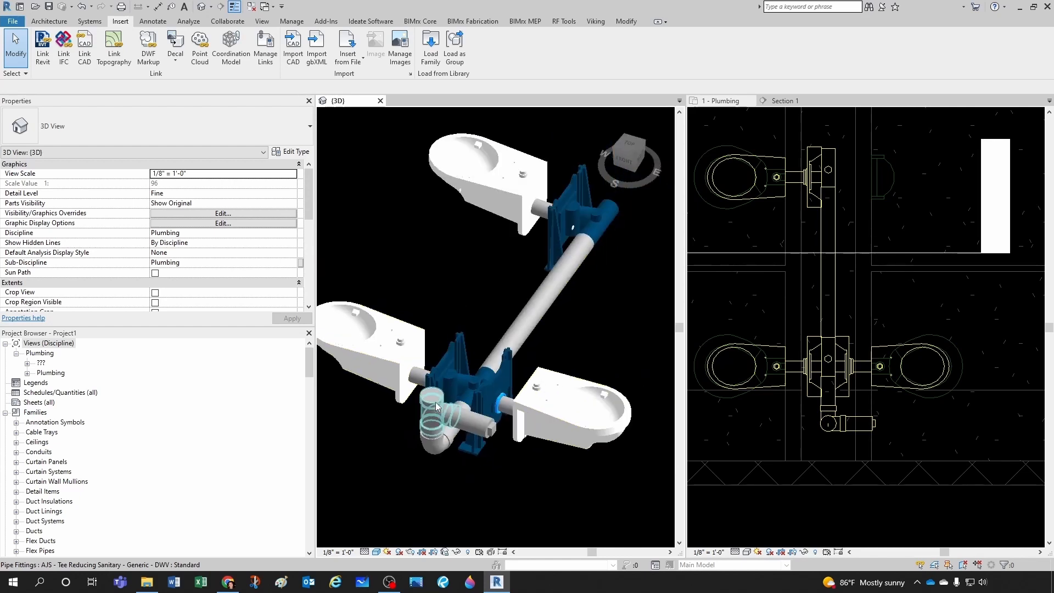
Step: Rotate the Section 1 marker by 90° in the floor plan so its cut line runs along the chase
{"action": "scroll", "coordinate": [429, 295], "scroll_direction": "down", "scroll_amount": 3}
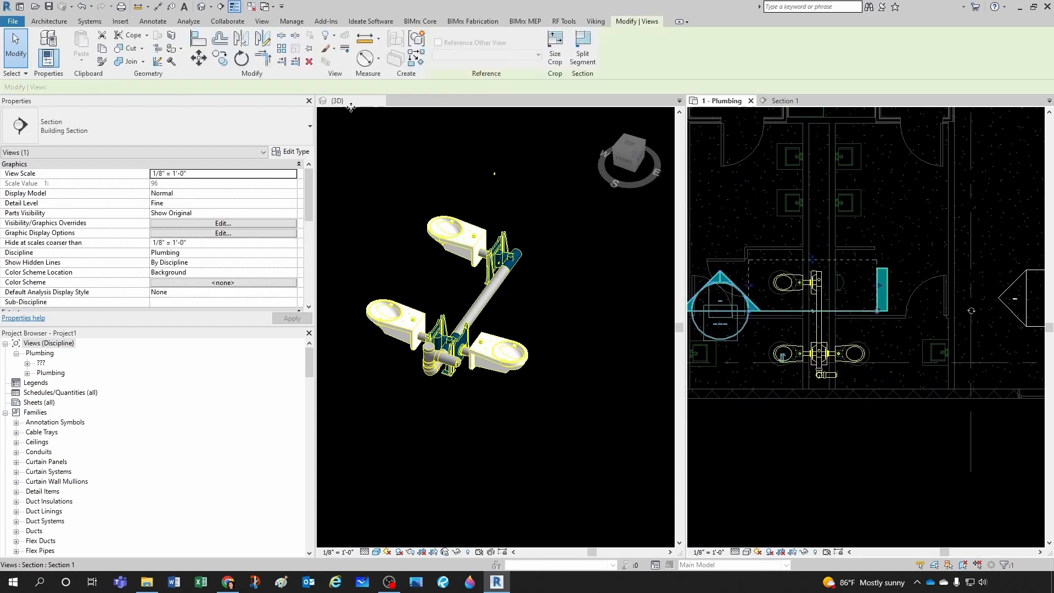
{"action": "left_click", "coordinate": [242, 58]}
{"action": "scroll", "coordinate": [934, 247], "scroll_direction": "up", "scroll_amount": 2}
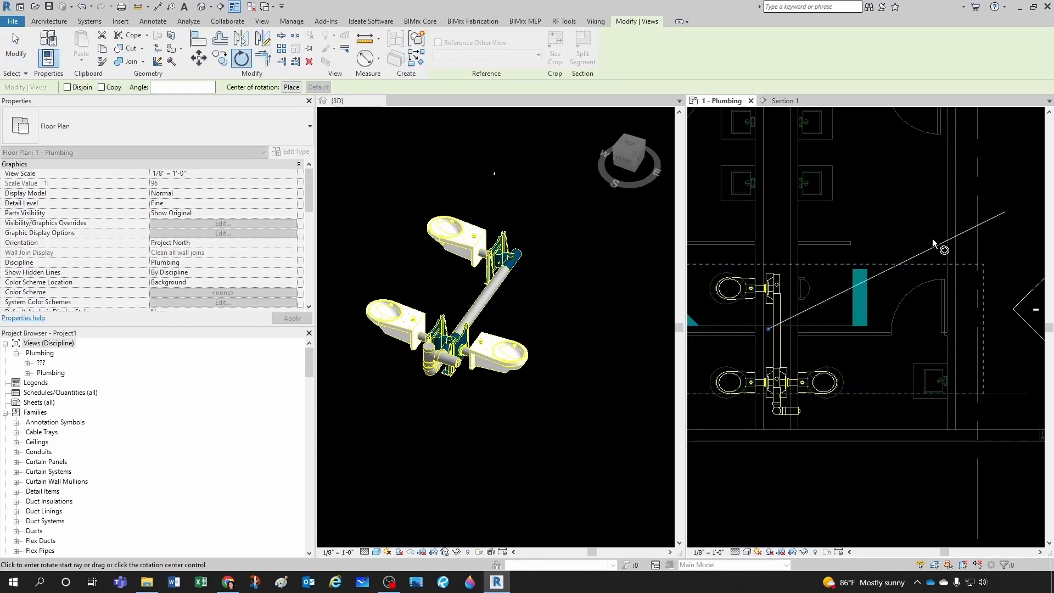
{"action": "left_click", "coordinate": [931, 288]}
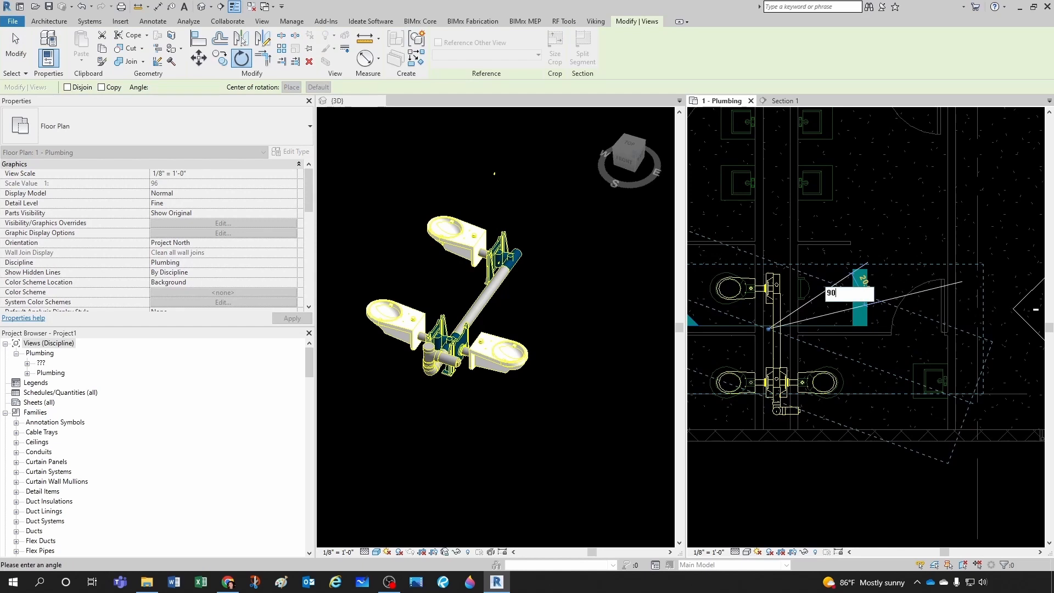
{"action": "scroll", "coordinate": [767, 331], "scroll_direction": "up", "scroll_amount": 2}
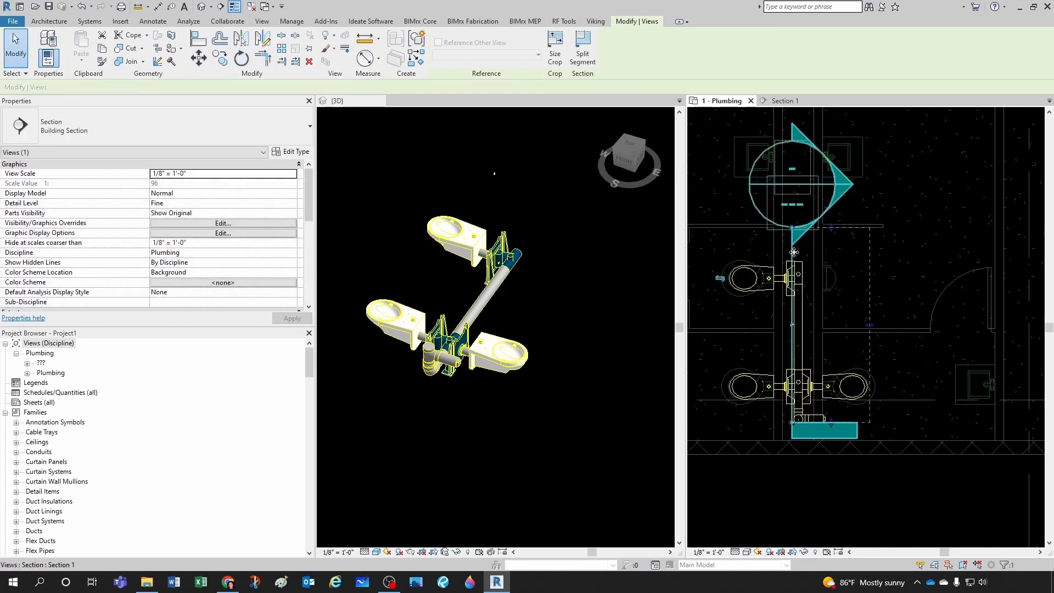
Step: Shift the Section 1 marker slightly so its cut line runs along the chase wall beside the carriers, and open its section view
{"action": "left_click_drag", "start_coordinate": [794, 252], "coordinate": [790, 267]}
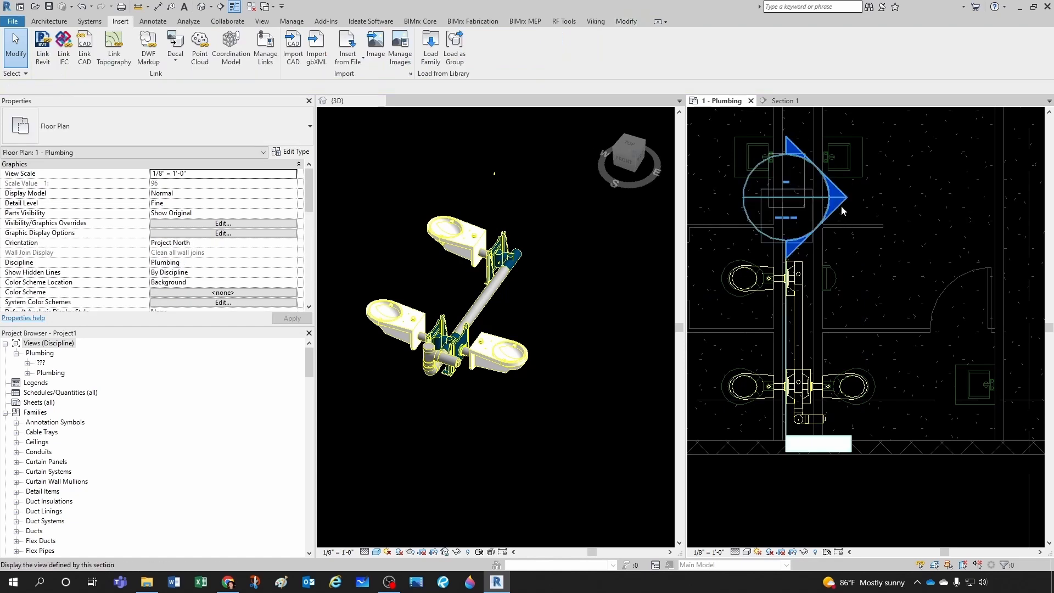
{"action": "double_click", "coordinate": [841, 205]}
{"action": "scroll", "coordinate": [837, 342], "scroll_direction": "down", "scroll_amount": 5}
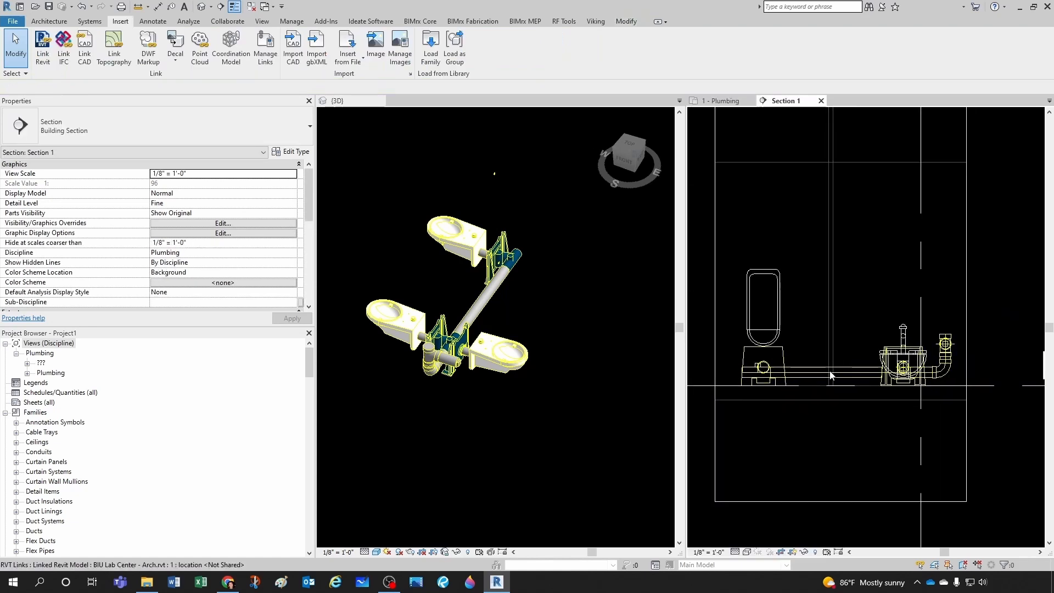
Step: Copy the short waste riser pipe below the sanitary tee about 1' - 11" straight up, above the tee
{"action": "scroll", "coordinate": [901, 394], "scroll_direction": "up", "scroll_amount": 6}
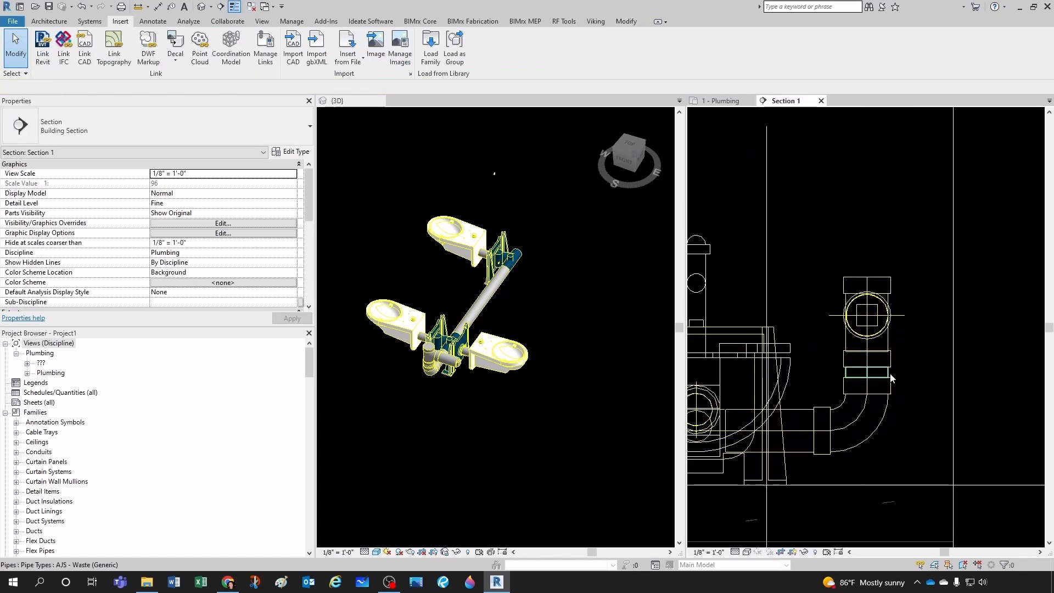
{"action": "left_click", "coordinate": [225, 67]}
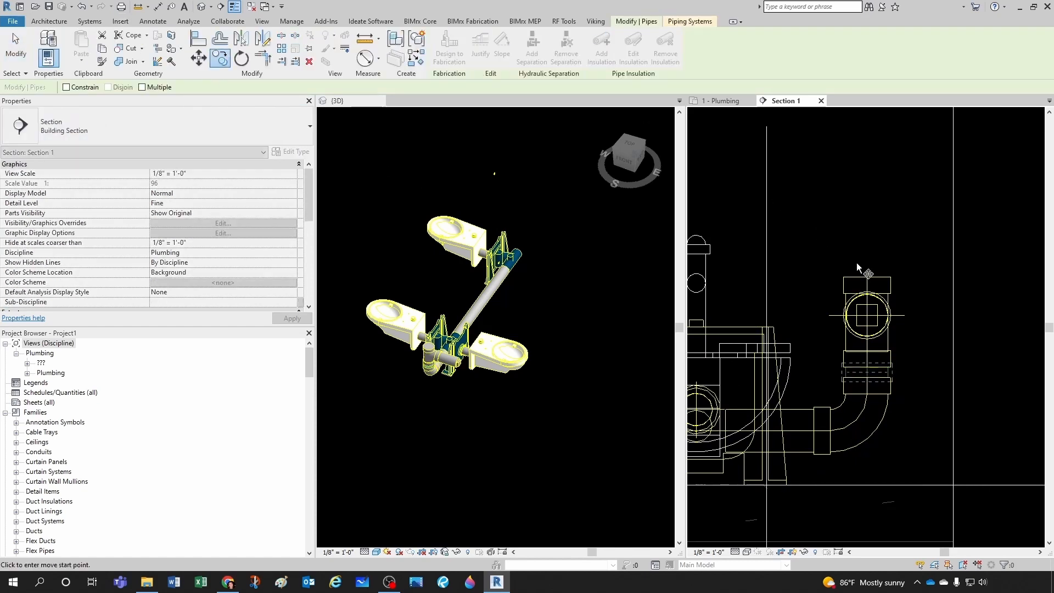
{"action": "left_click", "coordinate": [919, 359]}
{"action": "scroll", "coordinate": [919, 360], "scroll_direction": "down", "scroll_amount": 2}
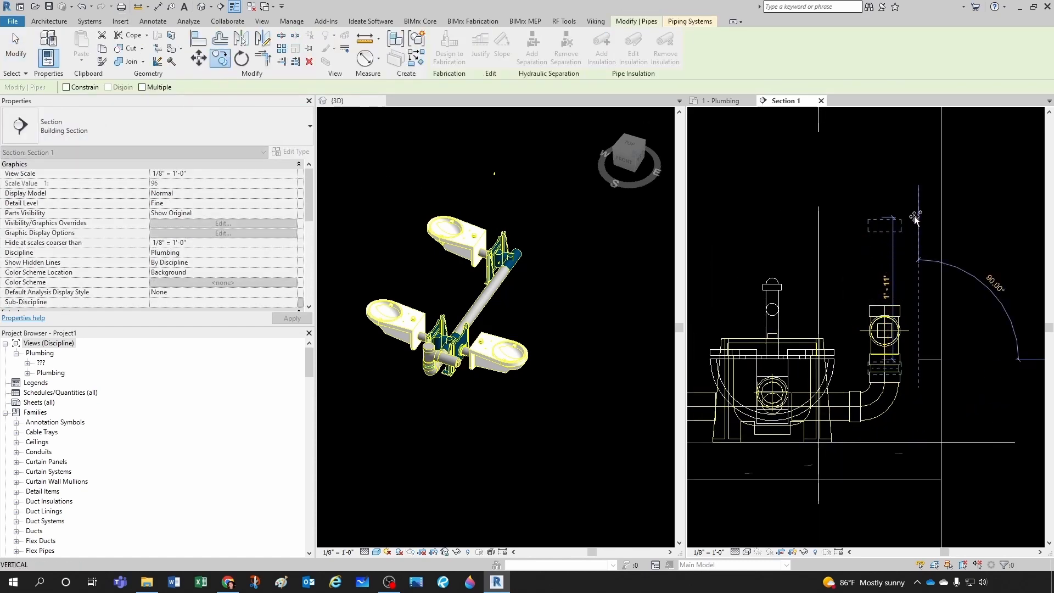
{"action": "left_click", "coordinate": [915, 215]}
{"action": "key", "text": "Escape"}
{"action": "scroll", "coordinate": [898, 233], "scroll_direction": "up", "scroll_amount": 2}
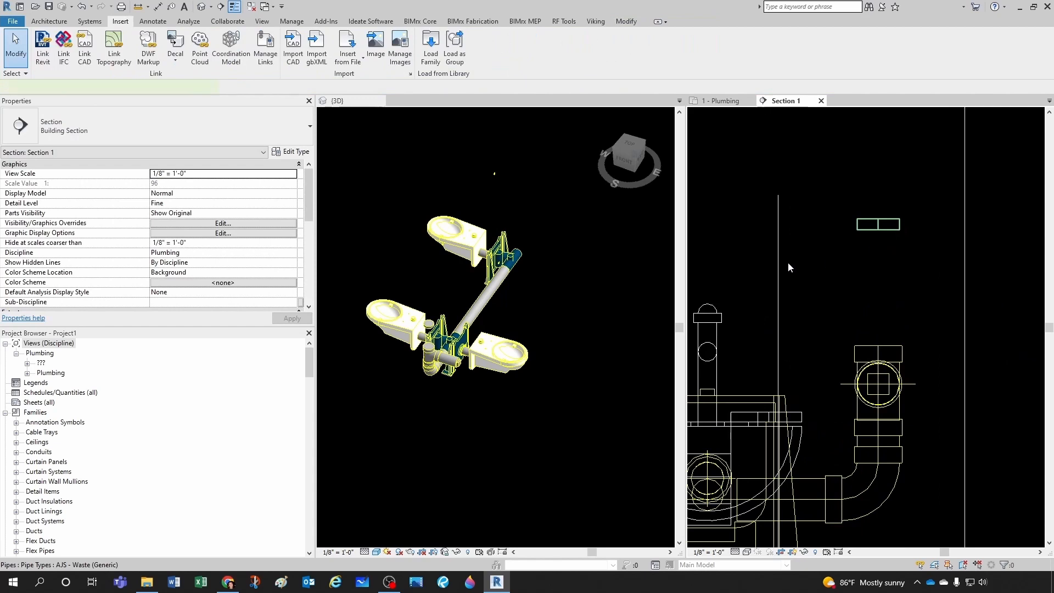
Step: Change the copied pipe to type AJS - Vent (Generic) with system type AJSPL - Drain - Sanitary Vent
{"action": "left_click", "coordinate": [879, 224]}
{"action": "left_click", "coordinate": [121, 129]}
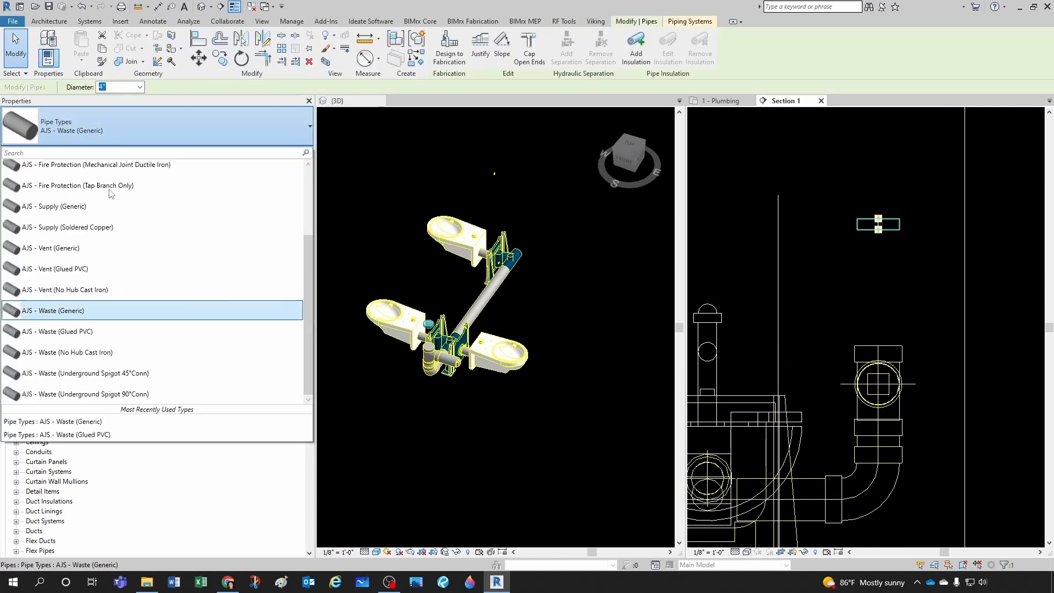
{"action": "left_click", "coordinate": [54, 252]}
{"action": "scroll", "coordinate": [182, 253], "scroll_direction": "down", "scroll_amount": 3}
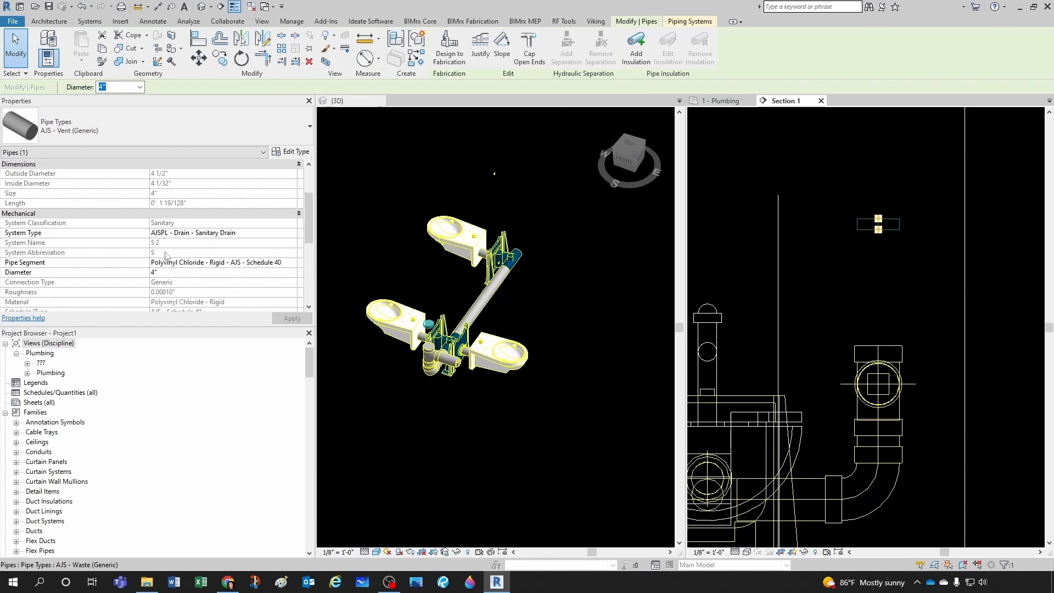
{"action": "left_click", "coordinate": [292, 234]}
{"action": "scroll", "coordinate": [227, 275], "scroll_direction": "down", "scroll_amount": 3}
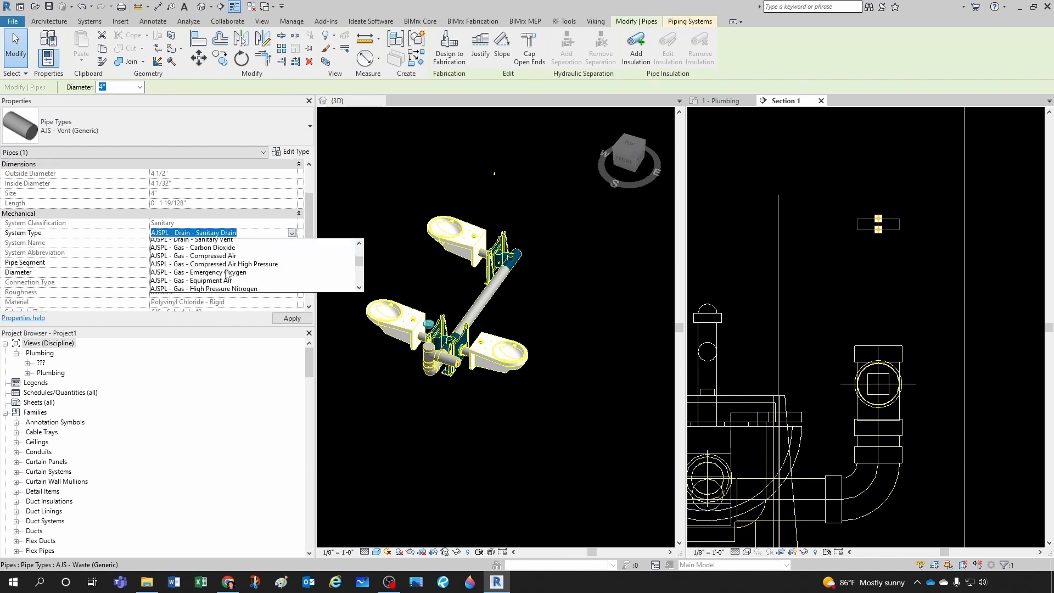
{"action": "scroll", "coordinate": [227, 275], "scroll_direction": "up", "scroll_amount": 3}
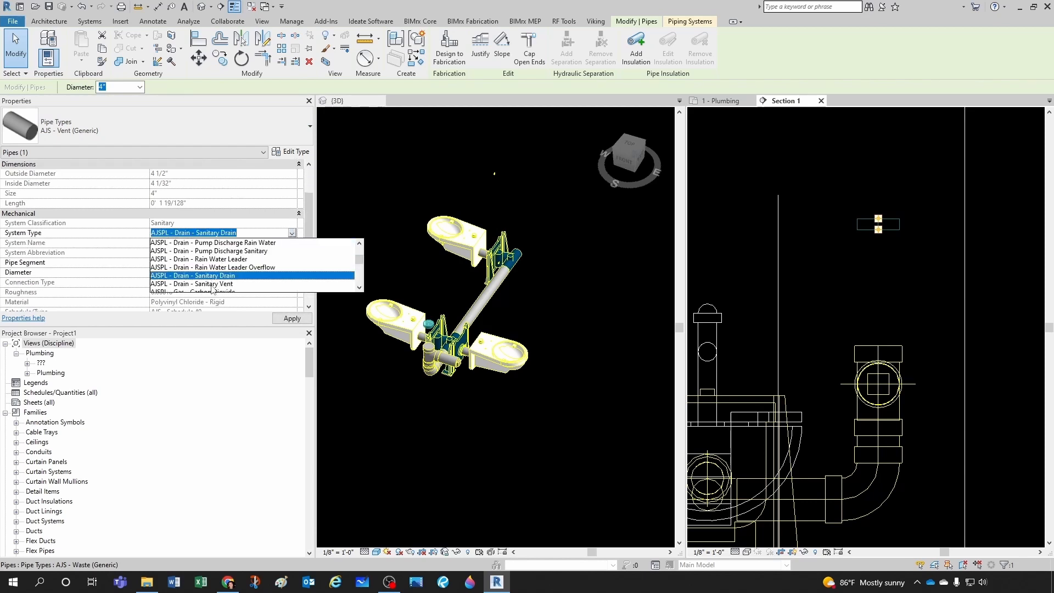
{"action": "left_click", "coordinate": [213, 284]}
{"action": "left_click", "coordinate": [885, 288]}
Step: Extend the vent pipe's lower end down to connect with the upward opening of the sanitary tee
{"action": "scroll", "coordinate": [892, 230], "scroll_direction": "up", "scroll_amount": 1}
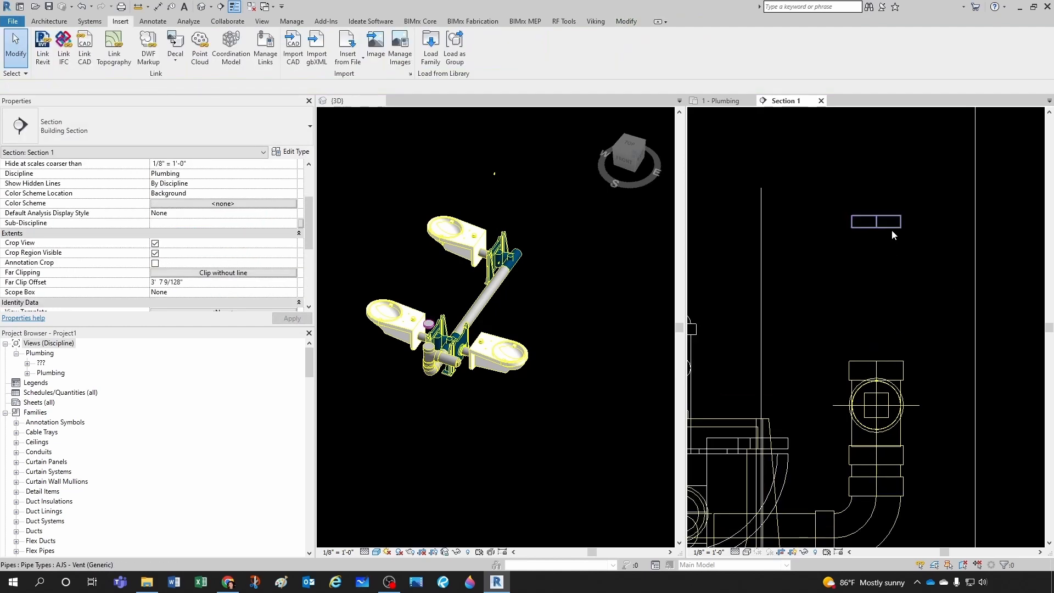
{"action": "left_click", "coordinate": [888, 229]}
{"action": "scroll", "coordinate": [889, 228], "scroll_direction": "up", "scroll_amount": 1}
{"action": "left_click_drag", "start_coordinate": [876, 228], "coordinate": [875, 381]}
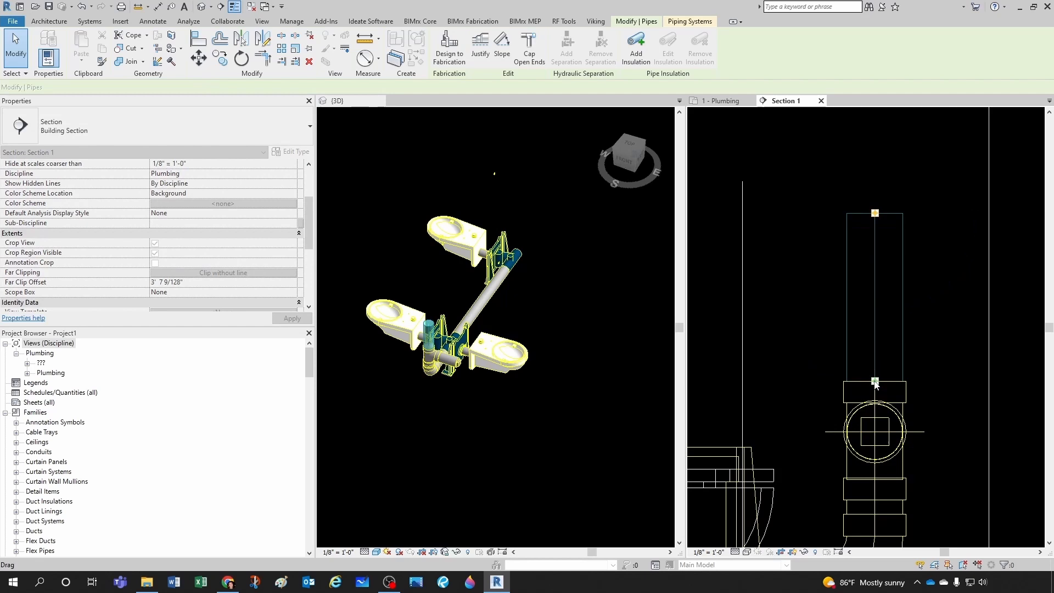
{"action": "left_click", "coordinate": [836, 367]}
{"action": "scroll", "coordinate": [836, 363], "scroll_direction": "down", "scroll_amount": 2}
{"action": "scroll", "coordinate": [901, 340], "scroll_direction": "up", "scroll_amount": 1}
{"action": "scroll", "coordinate": [882, 350], "scroll_direction": "down", "scroll_amount": 5}
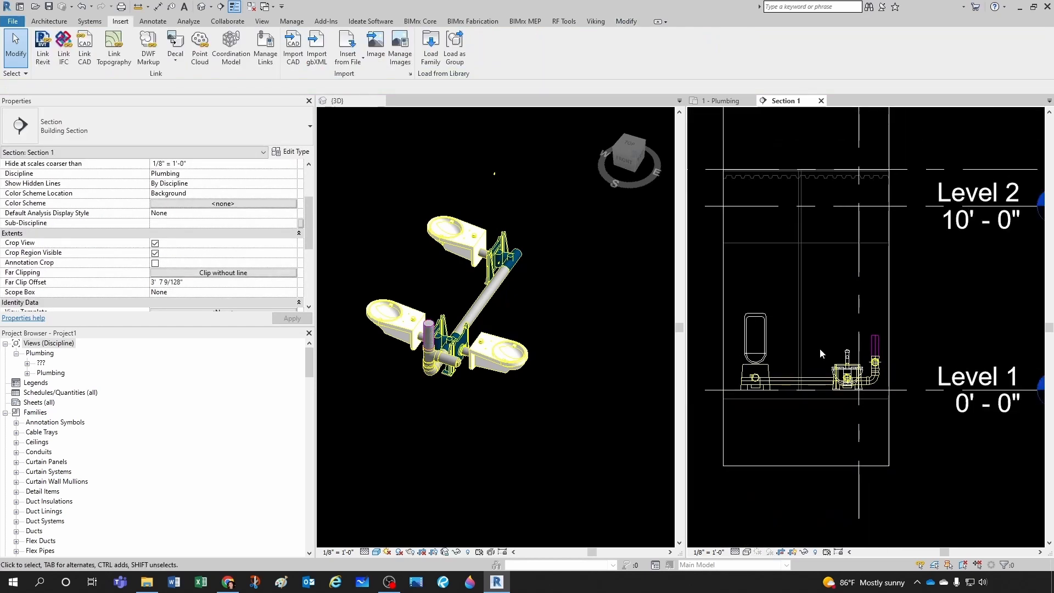
Step: Split the vertical vent pipe a short distance above the sanitary tee
{"action": "scroll", "coordinate": [884, 344], "scroll_direction": "up", "scroll_amount": 5}
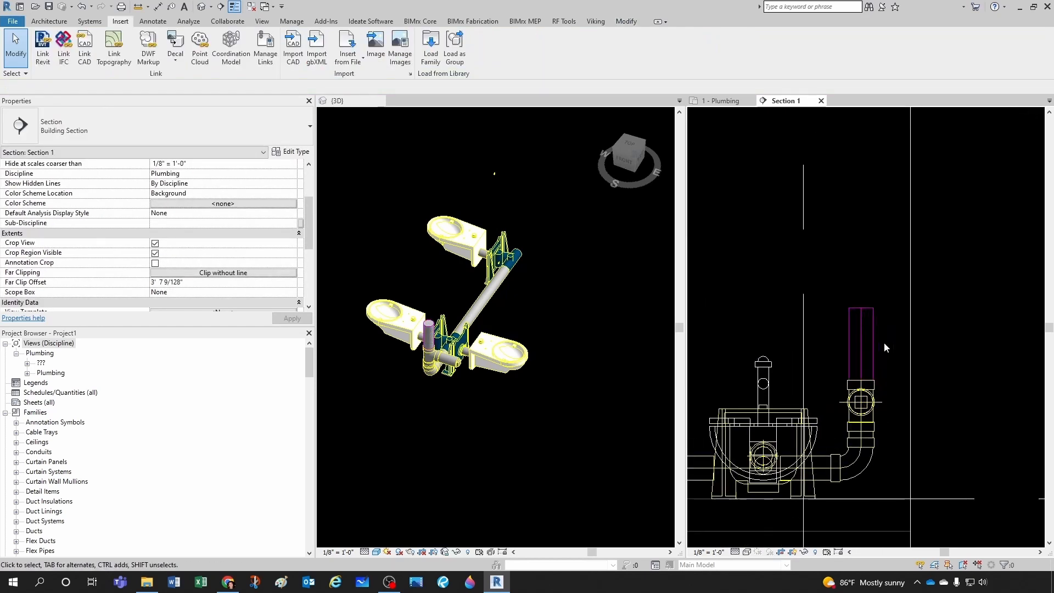
{"action": "key", "text": "s"}
{"action": "key", "text": "l"}
{"action": "scroll", "coordinate": [885, 341], "scroll_direction": "up", "scroll_amount": 4}
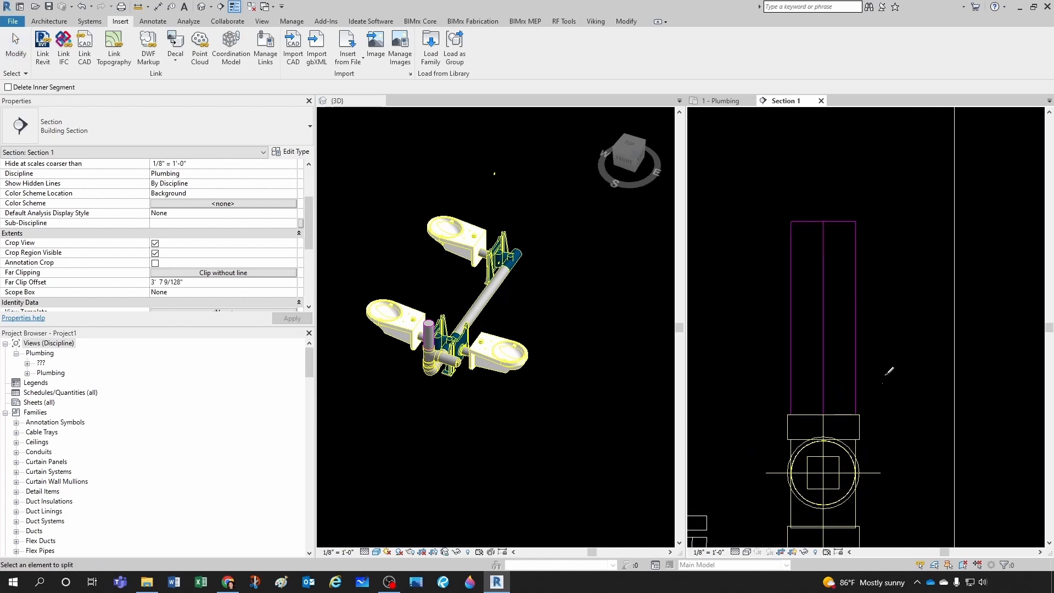
{"action": "left_click", "coordinate": [863, 358]}
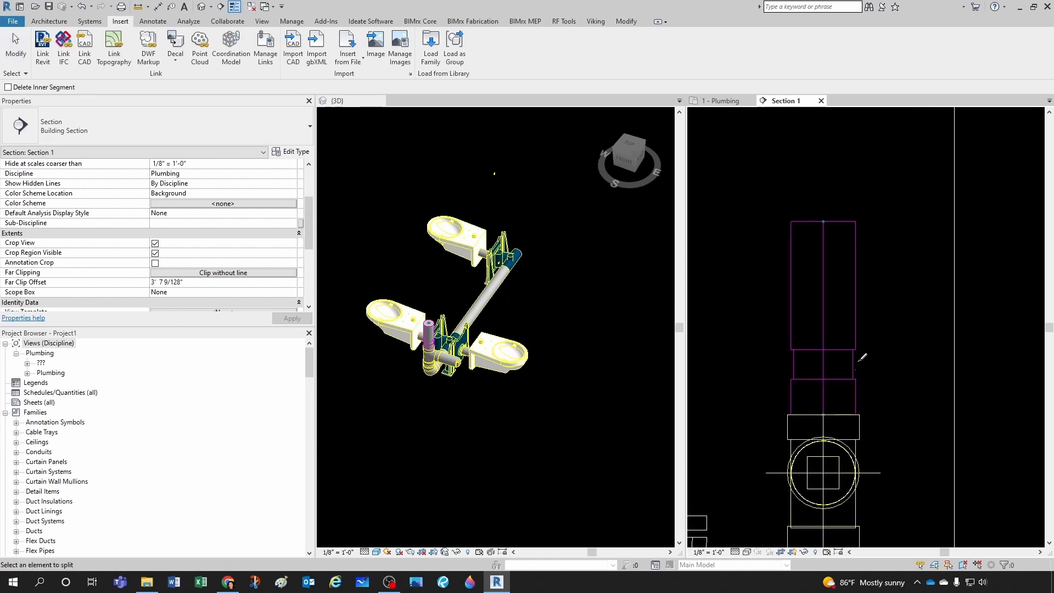
{"action": "key", "text": "Escape"}
Step: Set the diameter of the vent riser segment above the split to 3"
{"action": "left_click", "coordinate": [861, 339]}
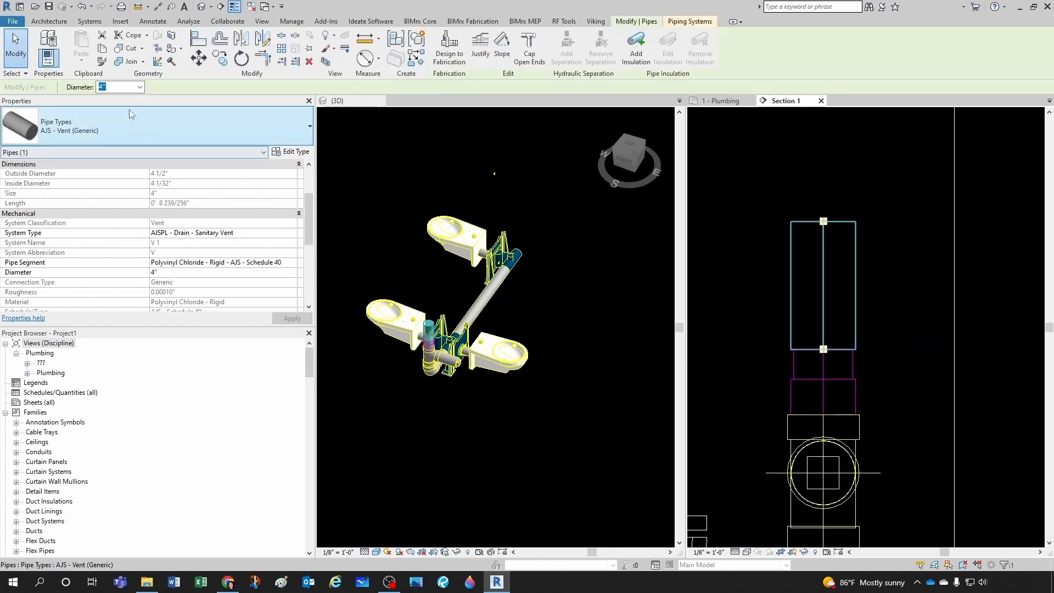
{"action": "left_click", "coordinate": [140, 87]}
{"action": "left_click", "coordinate": [114, 157]}
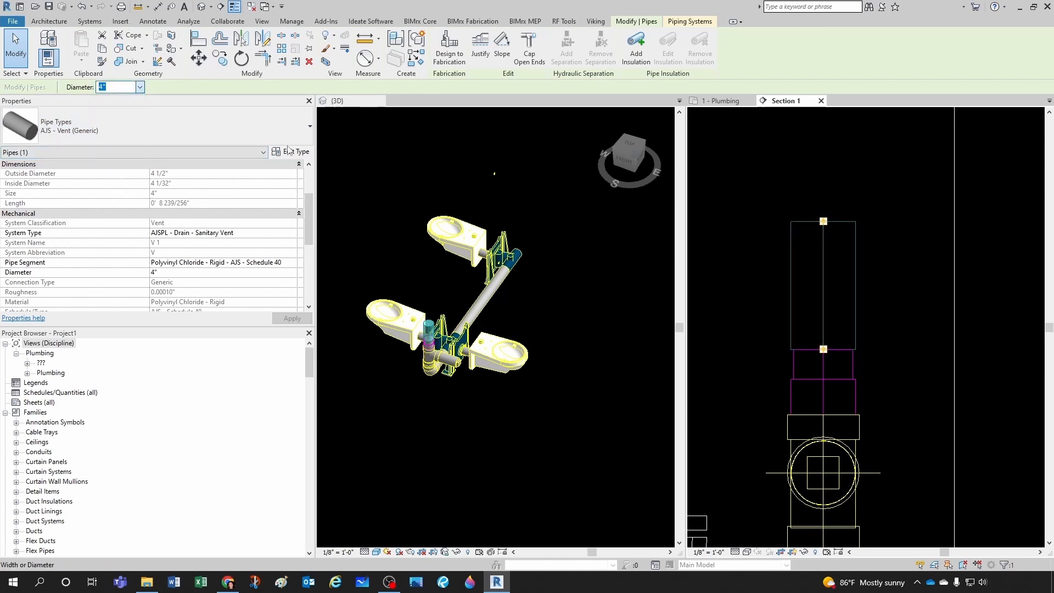
{"action": "left_click", "coordinate": [876, 384]}
{"action": "scroll", "coordinate": [837, 377], "scroll_direction": "down", "scroll_amount": 5}
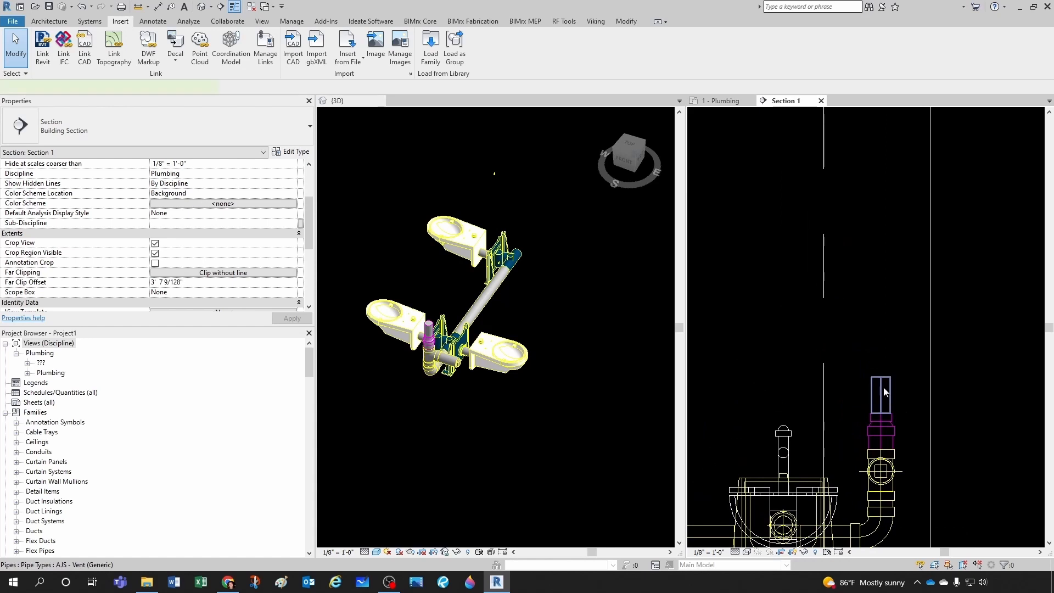
Step: Continue the 3" vent riser upward from its open end, then run it horizontally along the chase to above the far water closet
{"action": "left_click", "coordinate": [885, 392]}
{"action": "right_click", "coordinate": [880, 385]}
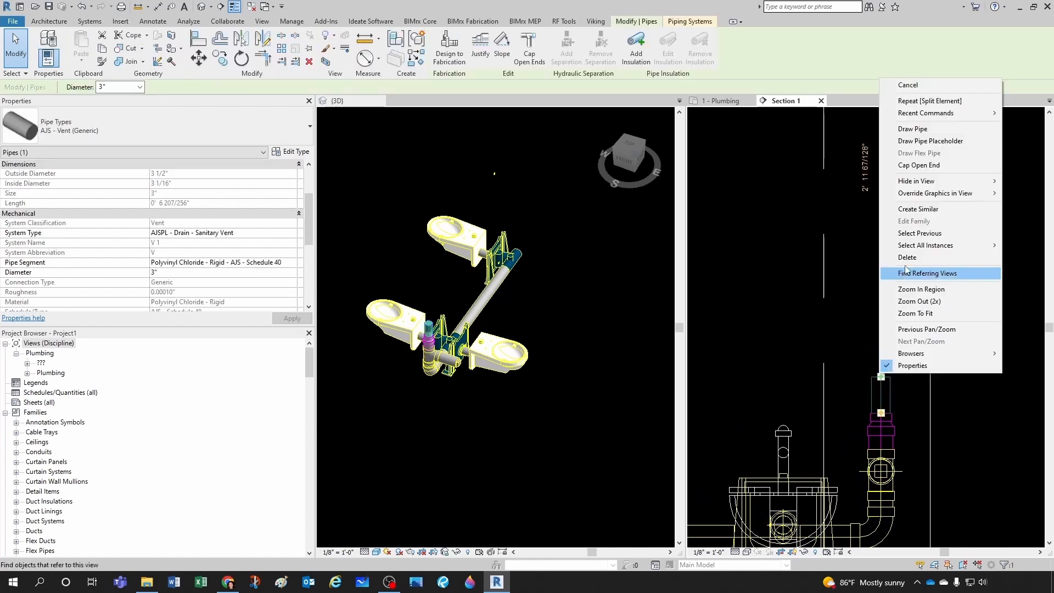
{"action": "left_click", "coordinate": [912, 129]}
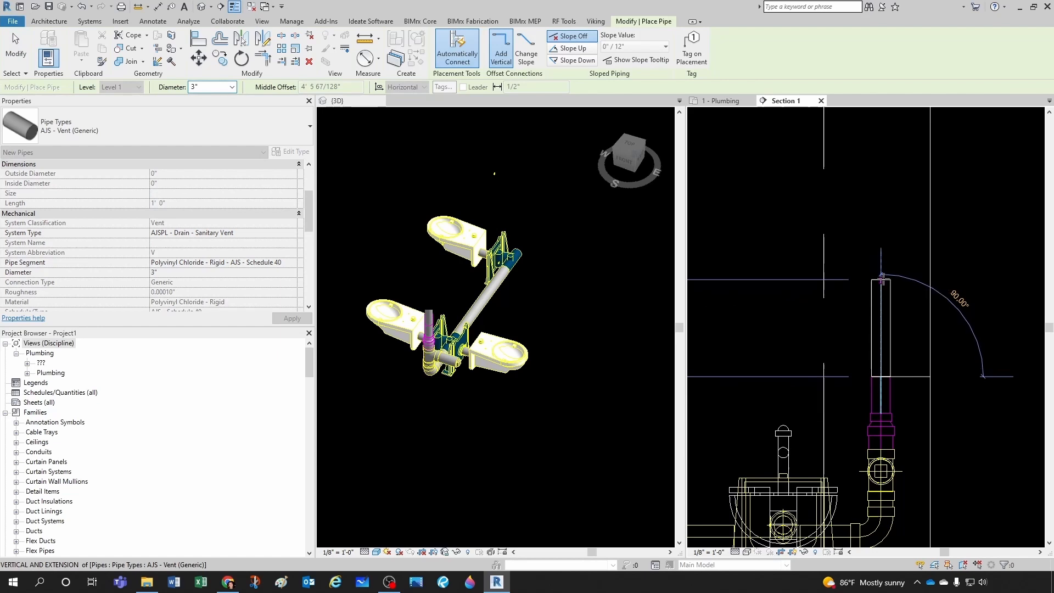
{"action": "left_click", "coordinate": [883, 281]}
{"action": "scroll", "coordinate": [878, 329], "scroll_direction": "down", "scroll_amount": 3}
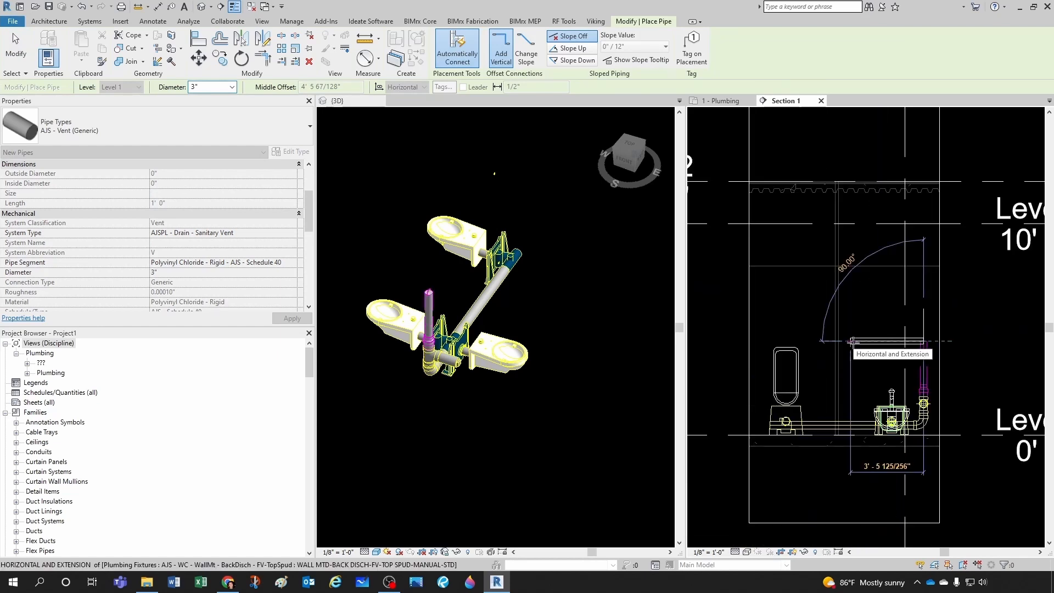
{"action": "scroll", "coordinate": [874, 342], "scroll_direction": "up", "scroll_amount": 2}
{"action": "scroll", "coordinate": [881, 344], "scroll_direction": "down", "scroll_amount": 2}
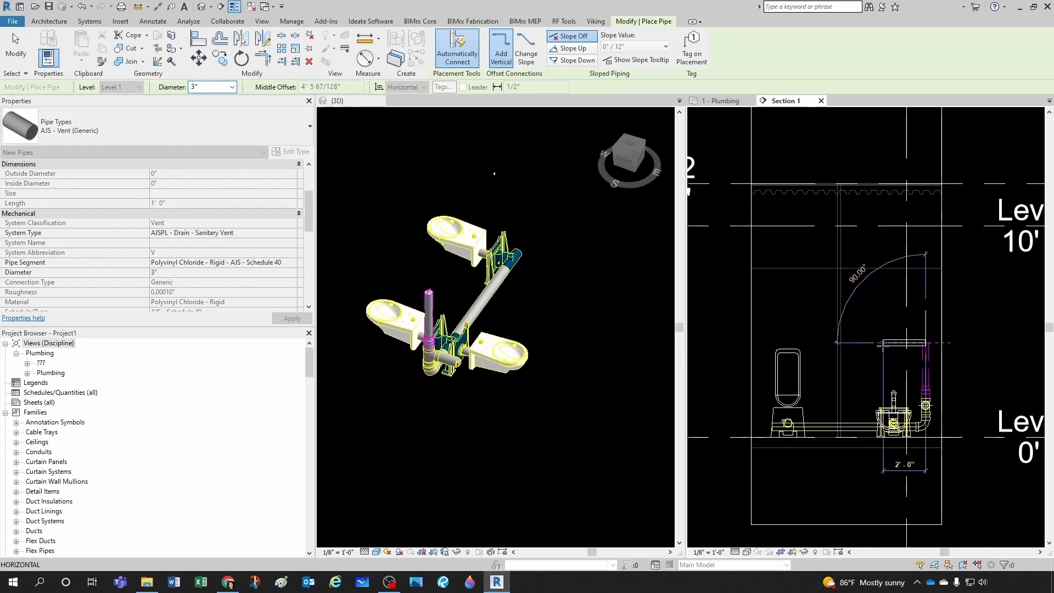
{"action": "left_click", "coordinate": [768, 345]}
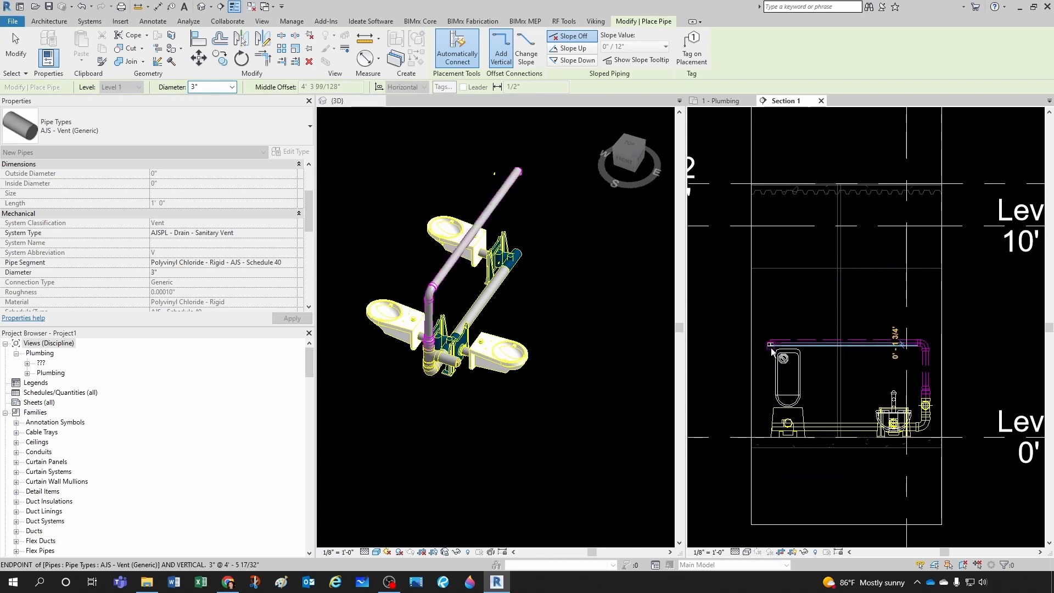
{"action": "key", "text": "Escape"}
{"action": "key", "text": "Escape"}
Step: Widen the Section 1 crop region beyond the far water closet to show more of the building past the horizontal vent's end
{"action": "scroll", "coordinate": [763, 357], "scroll_direction": "down", "scroll_amount": 3}
{"action": "scroll", "coordinate": [758, 353], "scroll_direction": "down", "scroll_amount": 1}
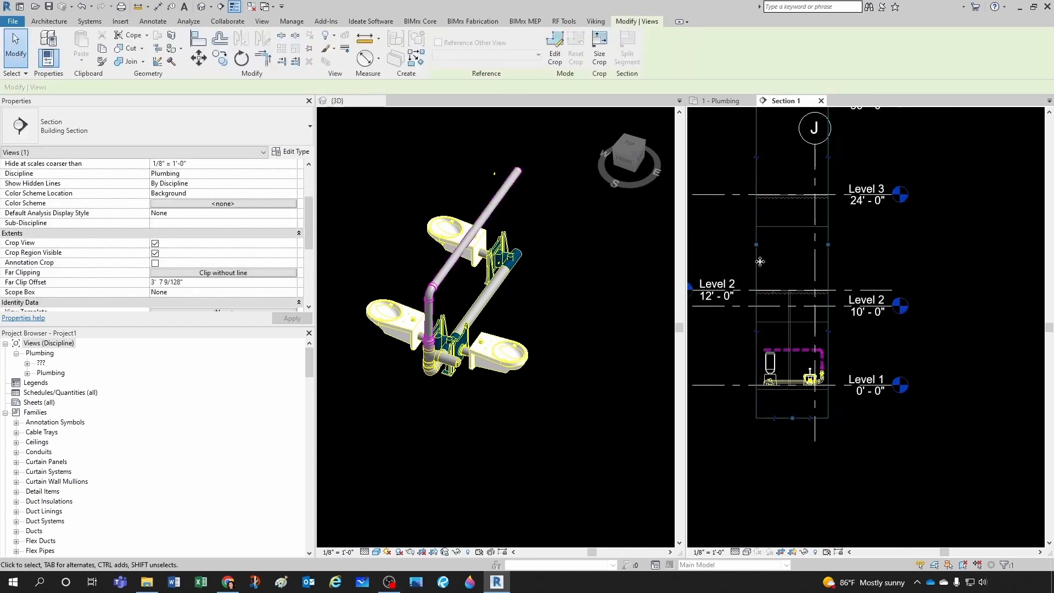
{"action": "left_click_drag", "start_coordinate": [757, 254], "coordinate": [702, 242]}
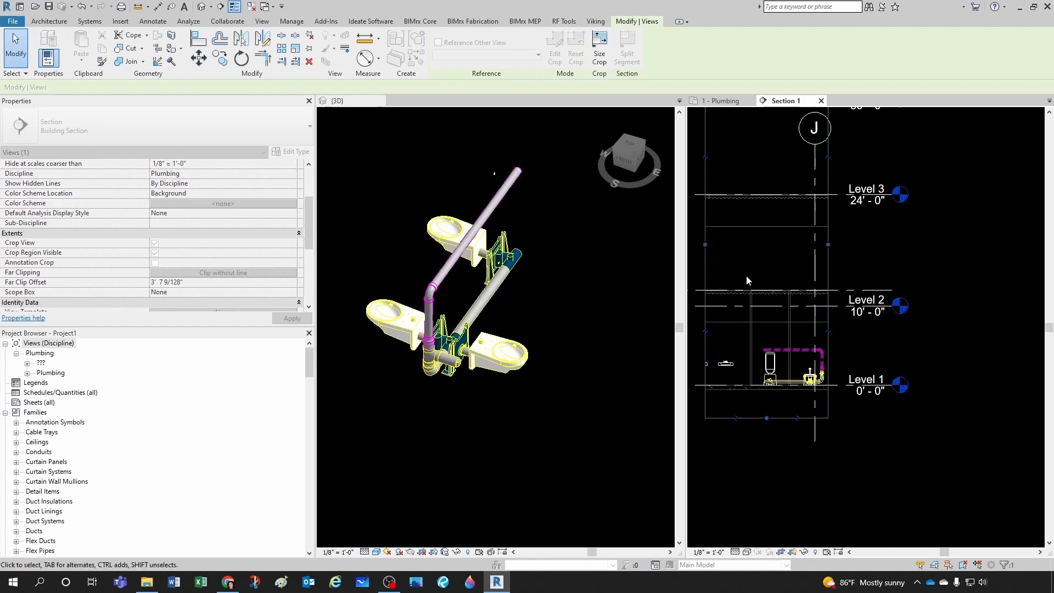
{"action": "middle_click_drag", "start_coordinate": [766, 292], "coordinate": [822, 315]}
{"action": "left_click_drag", "start_coordinate": [760, 267], "coordinate": [713, 272]}
{"action": "key", "text": "Escape"}
{"action": "scroll", "coordinate": [865, 389], "scroll_direction": "up", "scroll_amount": 2}
{"action": "scroll", "coordinate": [853, 387], "scroll_direction": "up", "scroll_amount": 3}
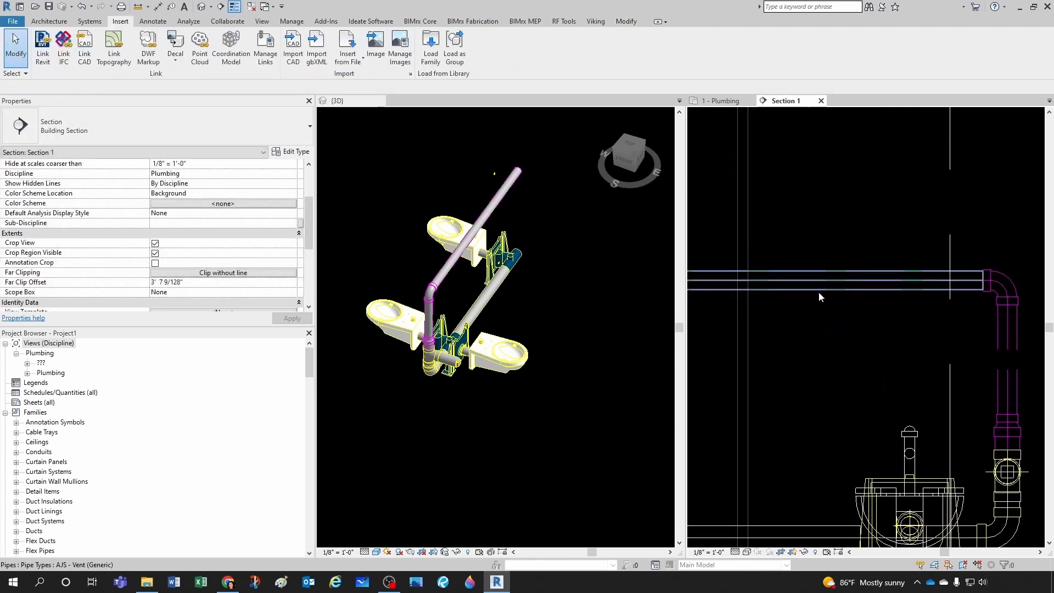
Step: Draw a similar vent pipe with a 2" diameter straight down from the horizontal 3" vent, near the water closet beside the riser
{"action": "left_click", "coordinate": [819, 291]}
{"action": "key", "text": "c"}
{"action": "key", "text": "s"}
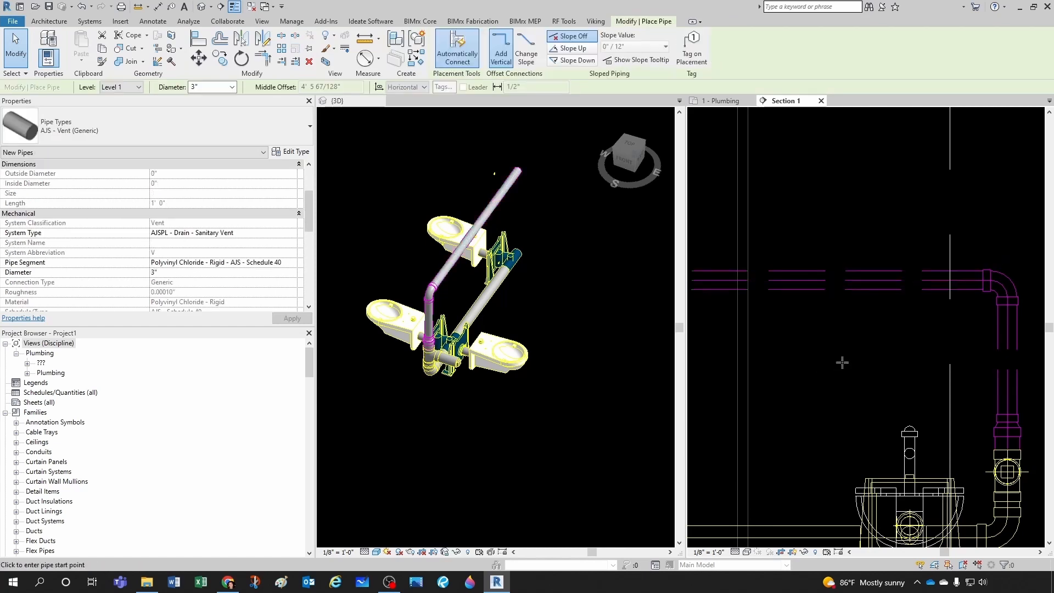
{"action": "left_click", "coordinate": [877, 280]}
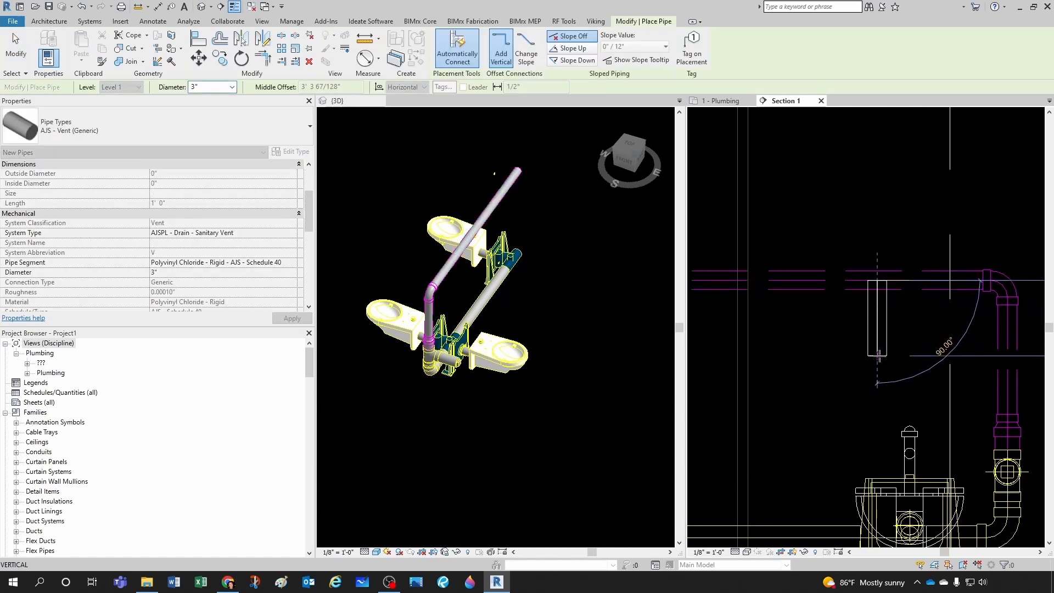
{"action": "left_click", "coordinate": [233, 87]}
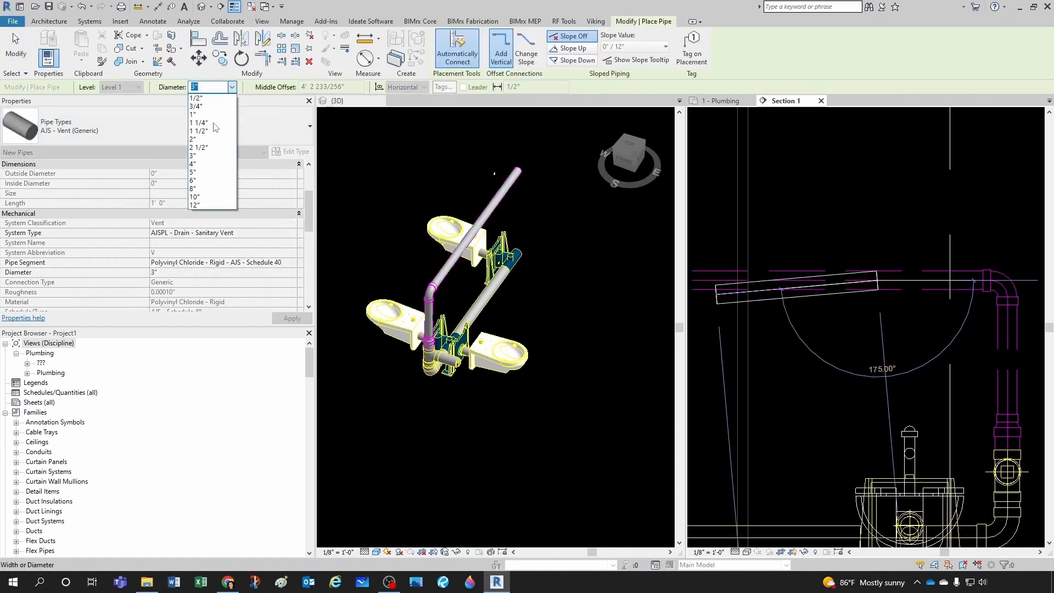
{"action": "left_click", "coordinate": [209, 140]}
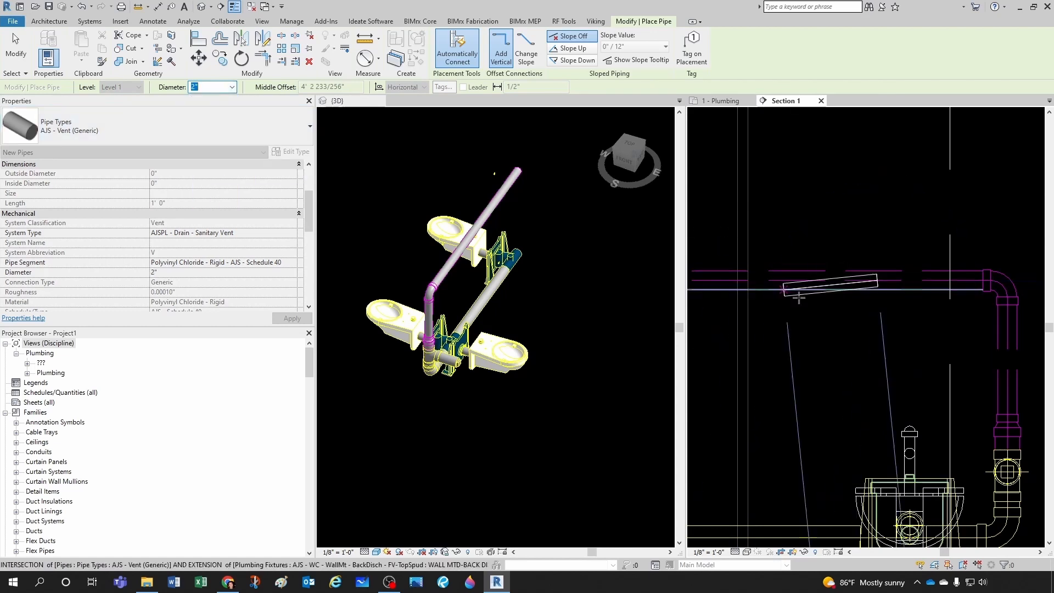
{"action": "left_click", "coordinate": [878, 365]}
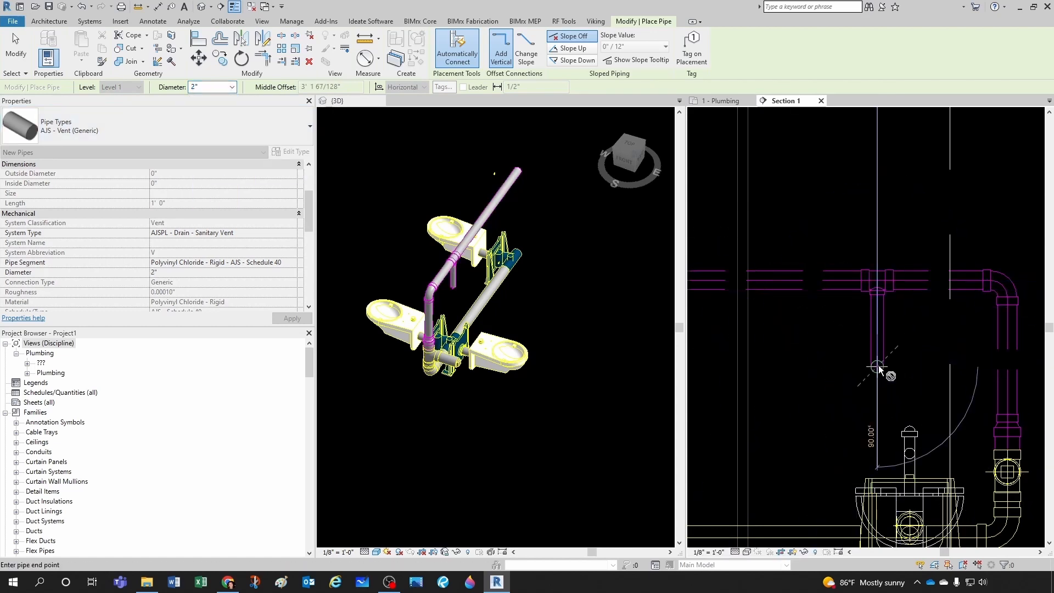
{"action": "key", "text": "Escape"}
{"action": "key", "text": "Escape"}
{"action": "scroll", "coordinate": [876, 346], "scroll_direction": "down", "scroll_amount": 3}
{"action": "scroll", "coordinate": [756, 336], "scroll_direction": "up", "scroll_amount": 2}
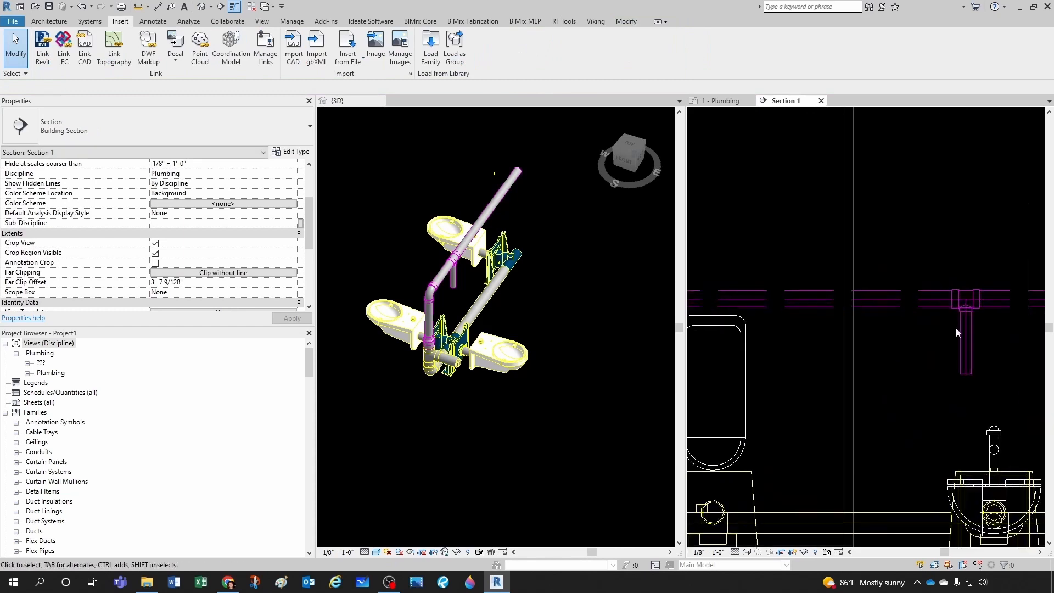
{"action": "scroll", "coordinate": [957, 328], "scroll_direction": "up", "scroll_amount": 2}
{"action": "middle_click_drag", "start_coordinate": [955, 335], "coordinate": [812, 348]}
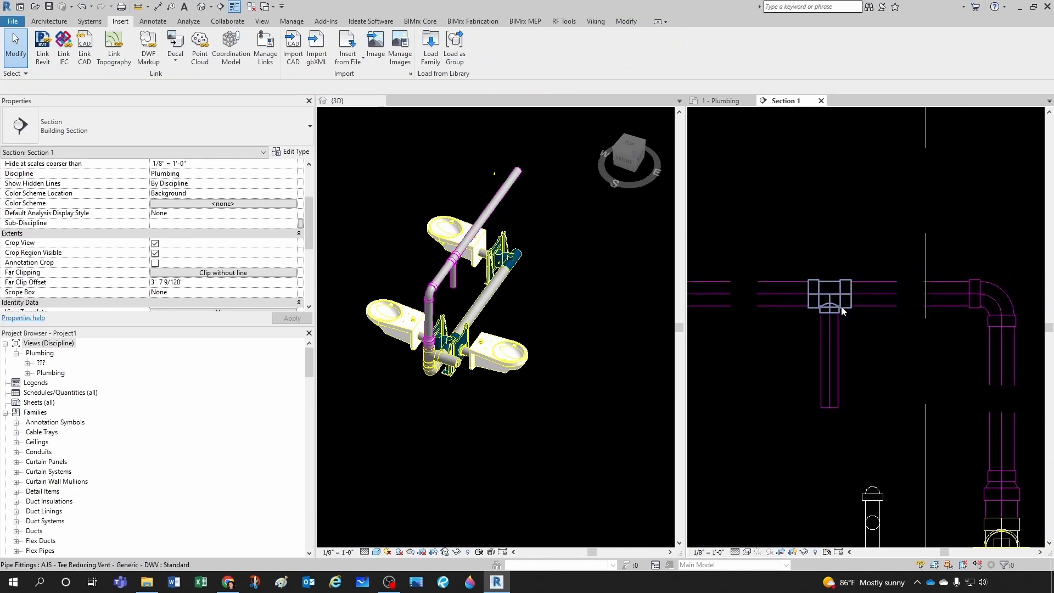
{"action": "scroll", "coordinate": [843, 317], "scroll_direction": "down", "scroll_amount": 2}
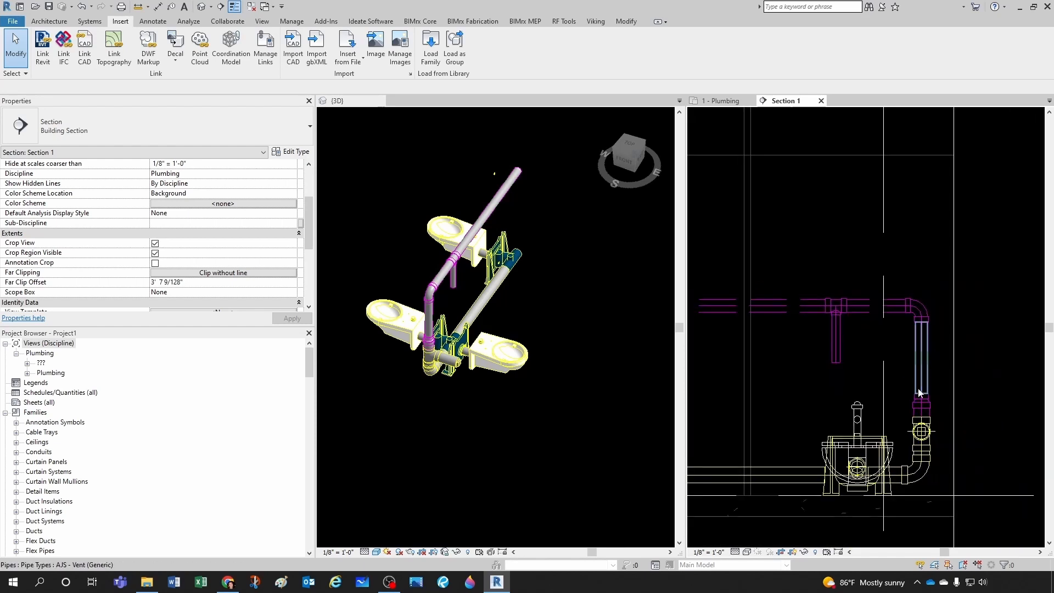
Step: Draw a 2" vent pipe straight down from the horizontal vent near the far water closet, ending level with the existing vent drop
{"action": "scroll", "coordinate": [869, 340], "scroll_direction": "down", "scroll_amount": 2}
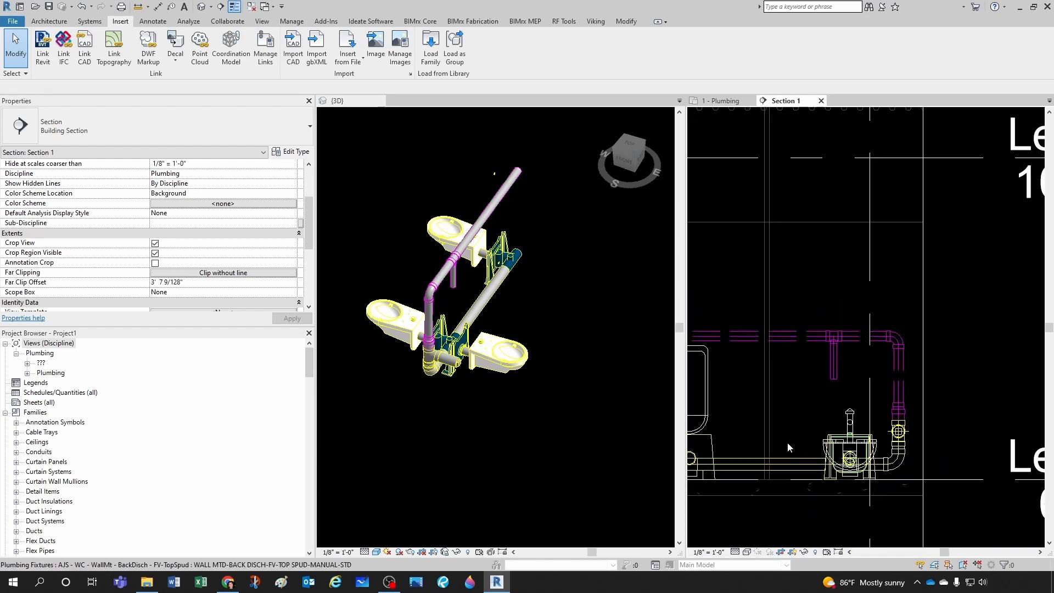
{"action": "middle_click_drag", "start_coordinate": [788, 443], "coordinate": [878, 437]}
{"action": "key", "text": "p"}
{"action": "key", "text": "i"}
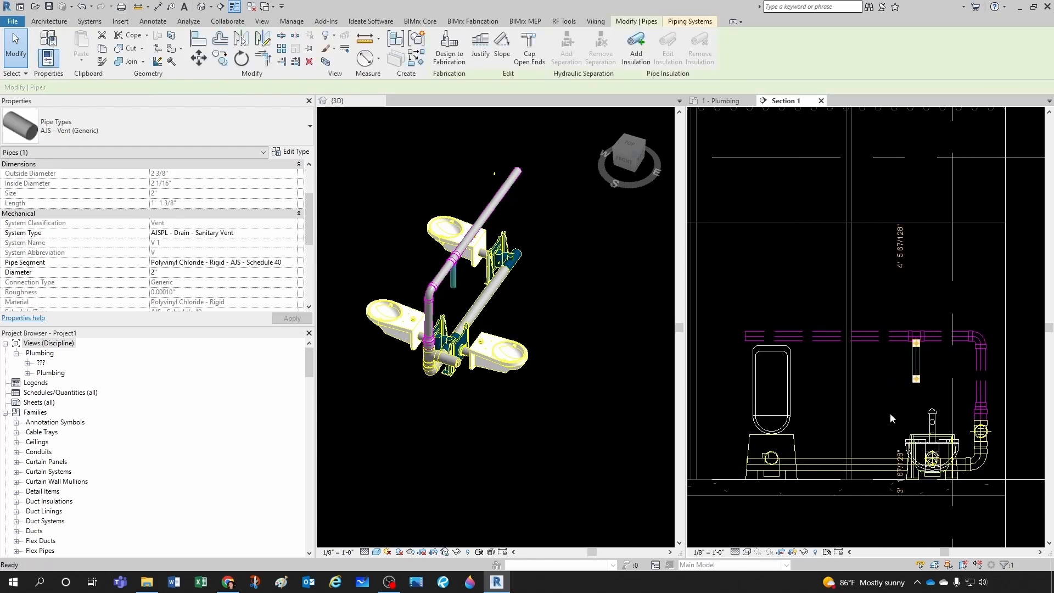
{"action": "scroll", "coordinate": [811, 372], "scroll_direction": "up", "scroll_amount": 1}
{"action": "left_click", "coordinate": [817, 324]}
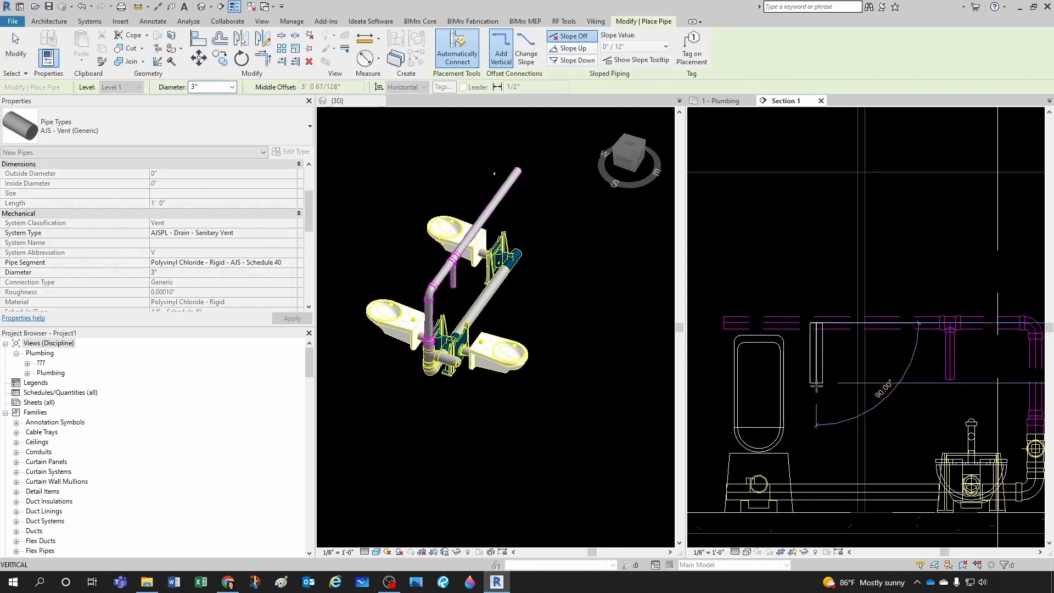
{"action": "left_click", "coordinate": [230, 87]}
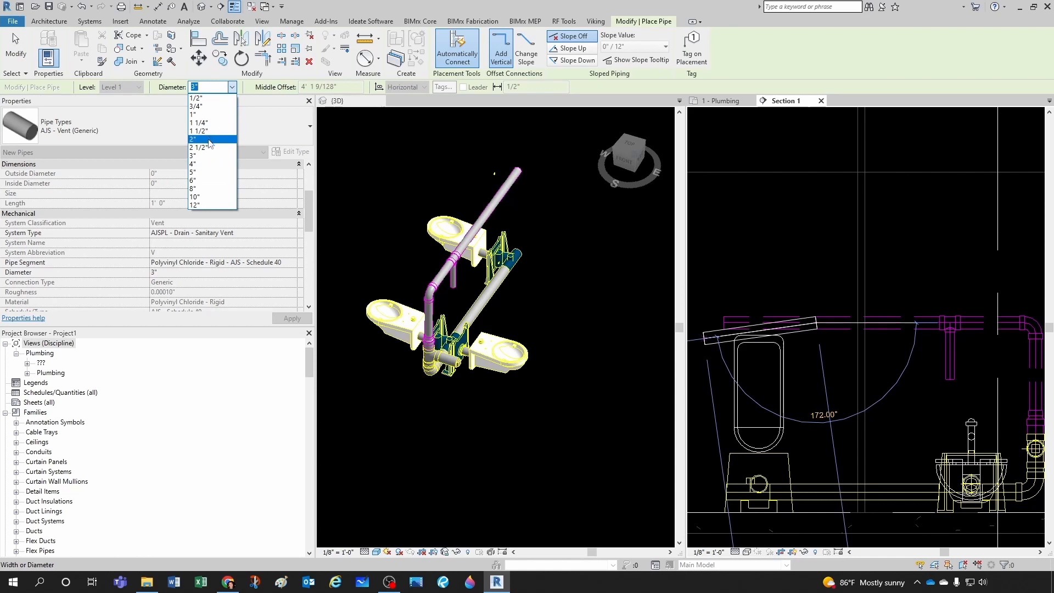
{"action": "left_click", "coordinate": [209, 140]}
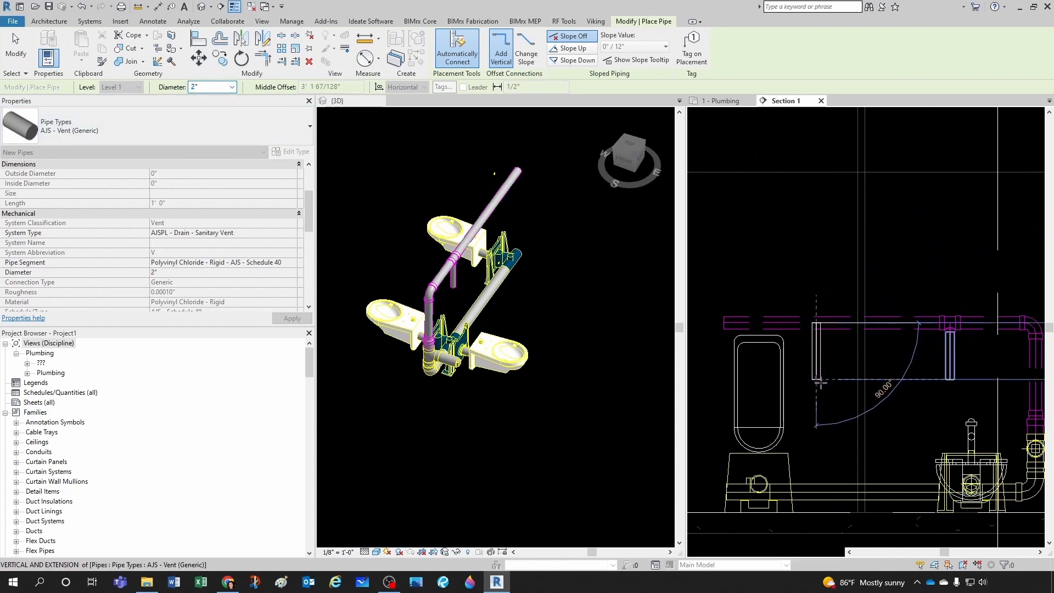
{"action": "left_click", "coordinate": [821, 383]}
{"action": "key", "text": "Escape"}
{"action": "key", "text": "Escape"}
Step: Align the new 2" vent drop with the vent connection of the far water closet's carrier in Section 1
{"action": "scroll", "coordinate": [802, 450], "scroll_direction": "up", "scroll_amount": 2}
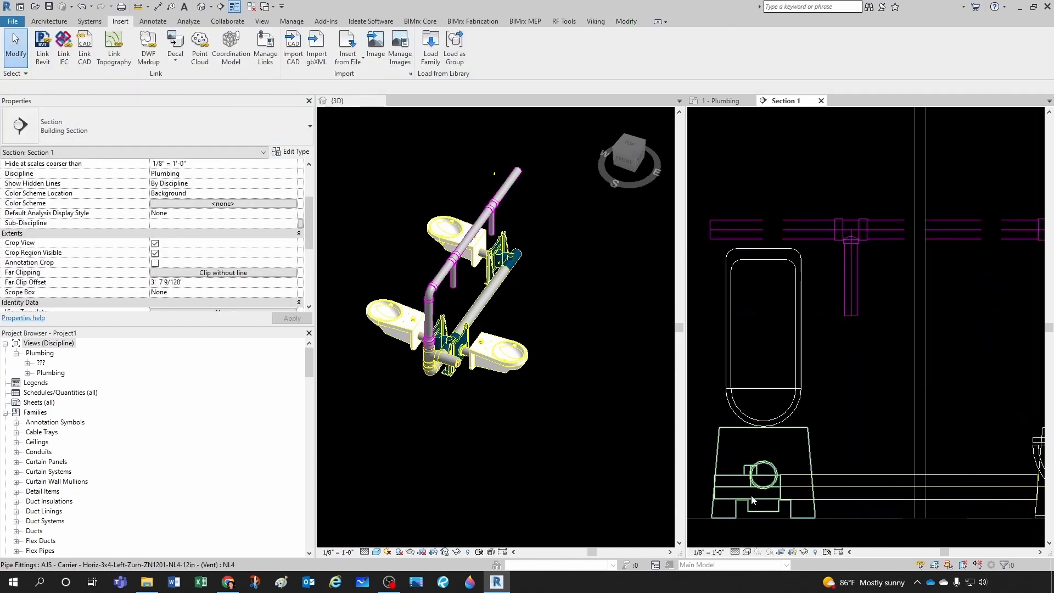
{"action": "scroll", "coordinate": [754, 500], "scroll_direction": "up", "scroll_amount": 1}
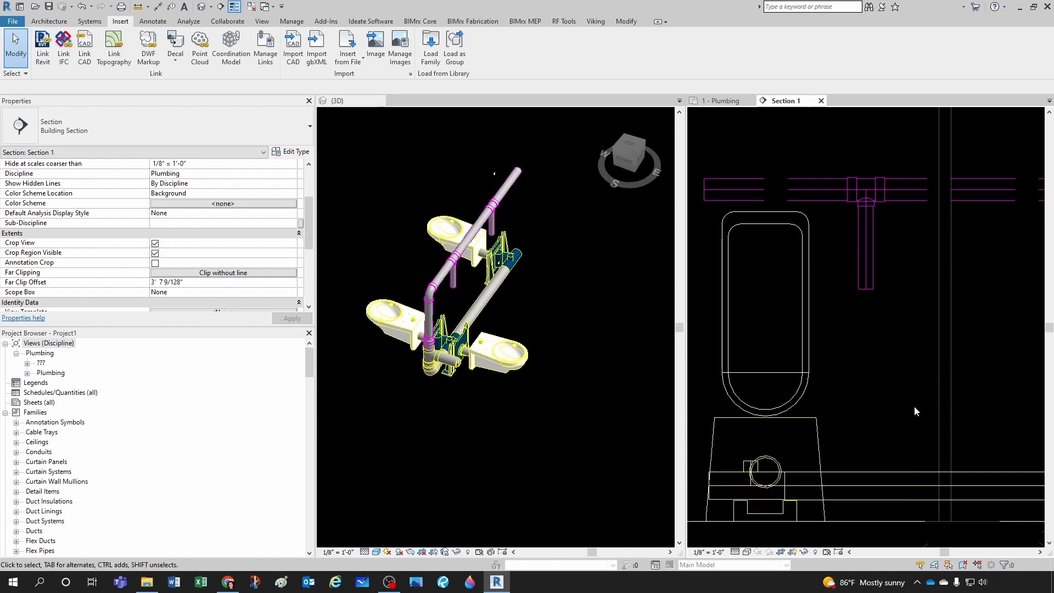
{"action": "key", "text": "a"}
{"action": "scroll", "coordinate": [769, 466], "scroll_direction": "up", "scroll_amount": 1}
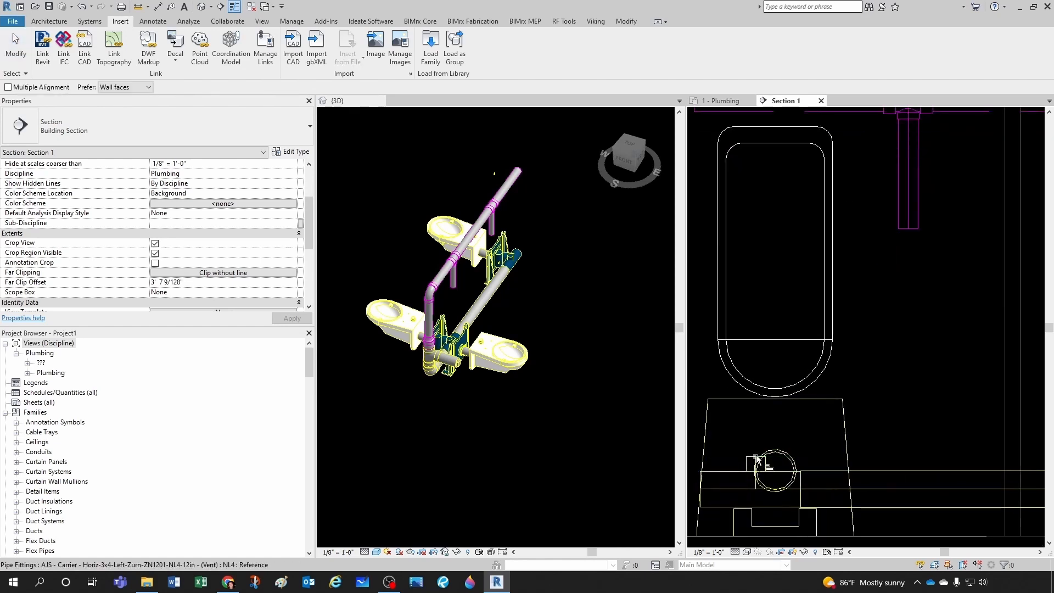
{"action": "left_click", "coordinate": [787, 444]}
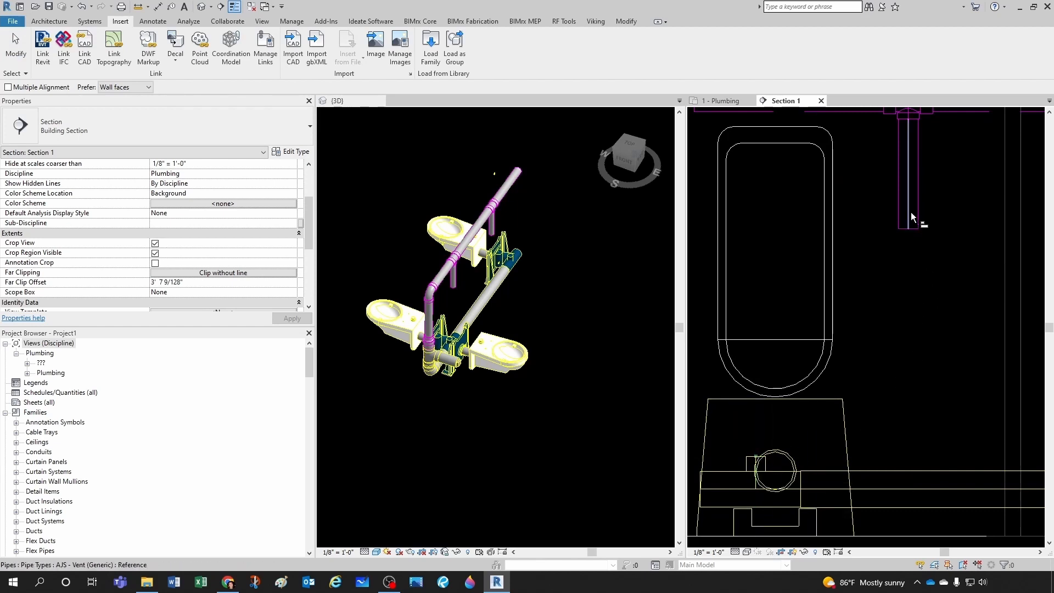
{"action": "left_click", "coordinate": [911, 212]}
{"action": "key", "text": "Escape"}
{"action": "key", "text": "Escape"}
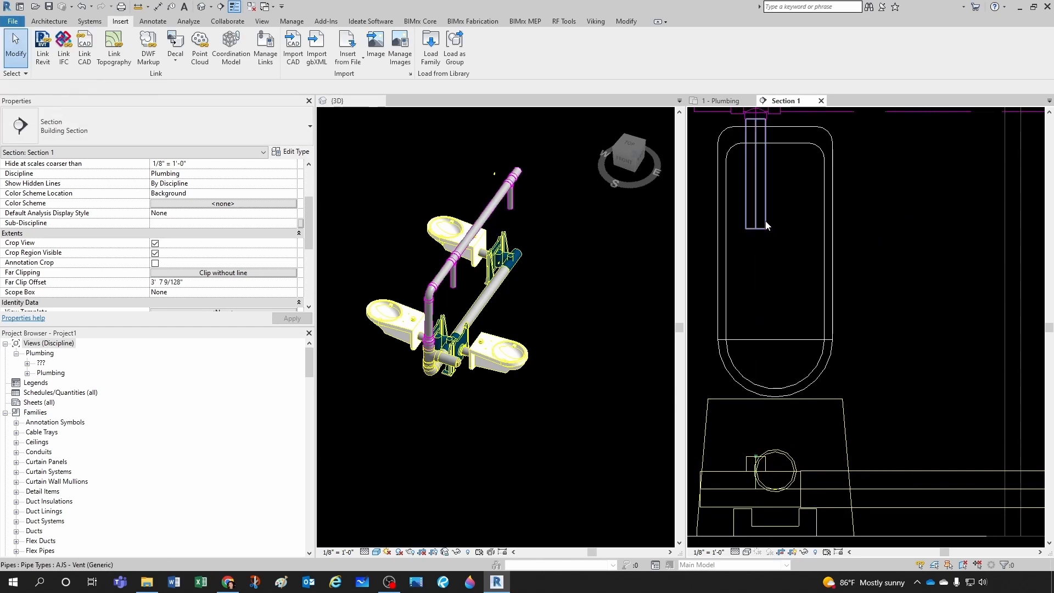
Step: Extend the aligned vent drop down to the far carrier's vent connection
{"action": "left_click", "coordinate": [755, 226]}
{"action": "left_click_drag", "start_coordinate": [756, 228], "coordinate": [755, 456]}
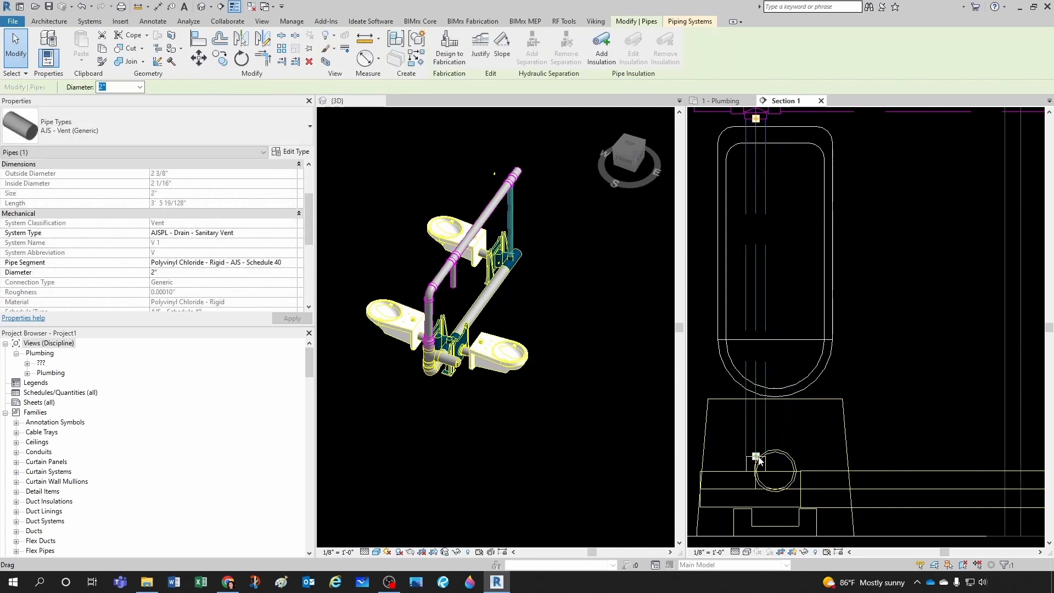
{"action": "key", "text": "Escape"}
{"action": "left_click", "coordinate": [604, 254]}
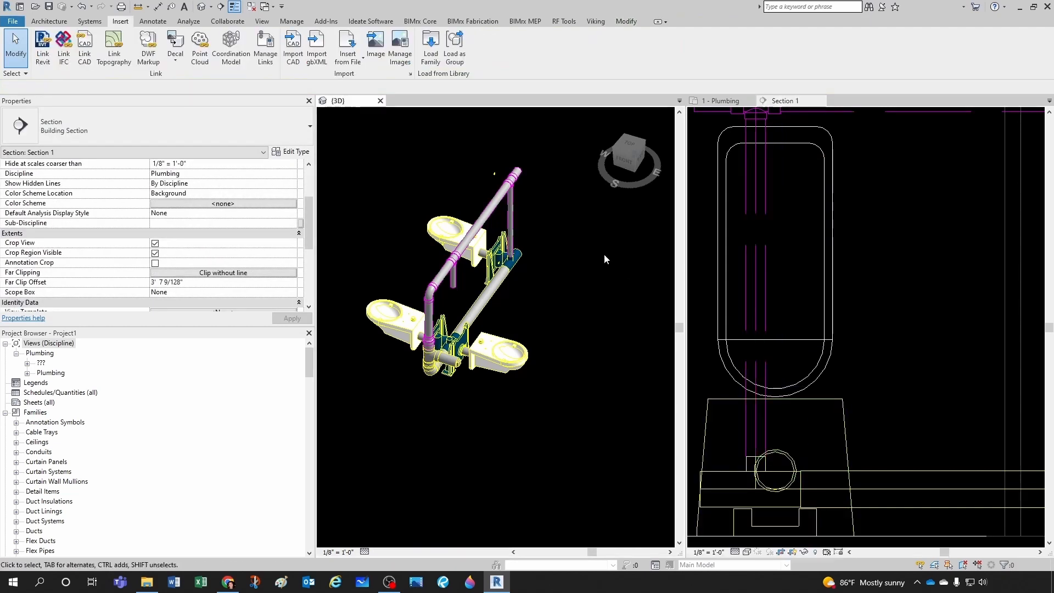
Step: Nudge the Section 1 line in the 1 - Plumbing plan closer to the chase piping and return to the section view
{"action": "left_click", "coordinate": [941, 346]}
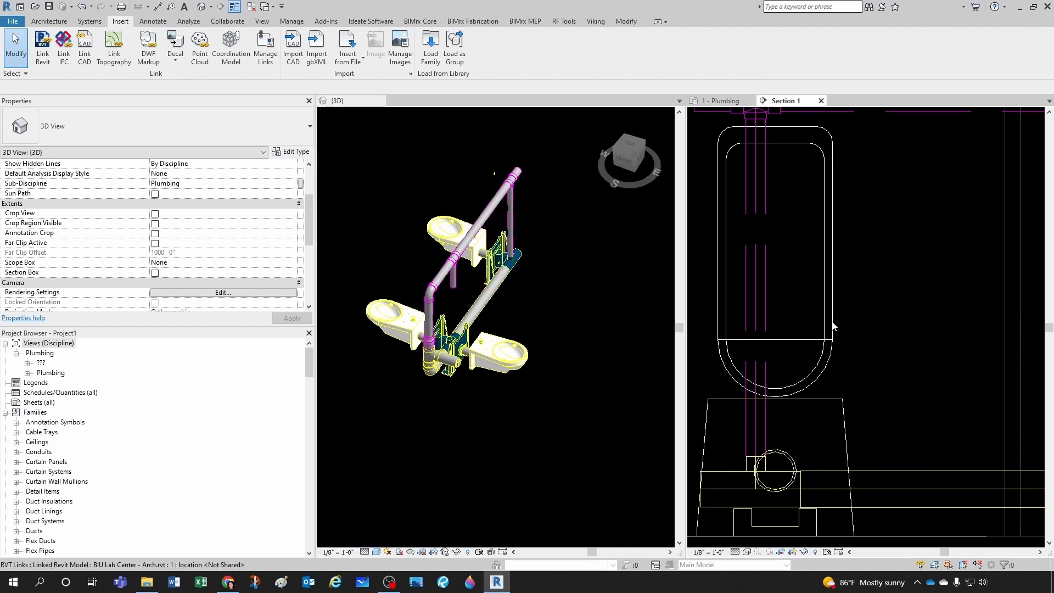
{"action": "scroll", "coordinate": [941, 346], "scroll_direction": "down", "scroll_amount": 3}
{"action": "scroll", "coordinate": [941, 346], "scroll_direction": "up", "scroll_amount": 5}
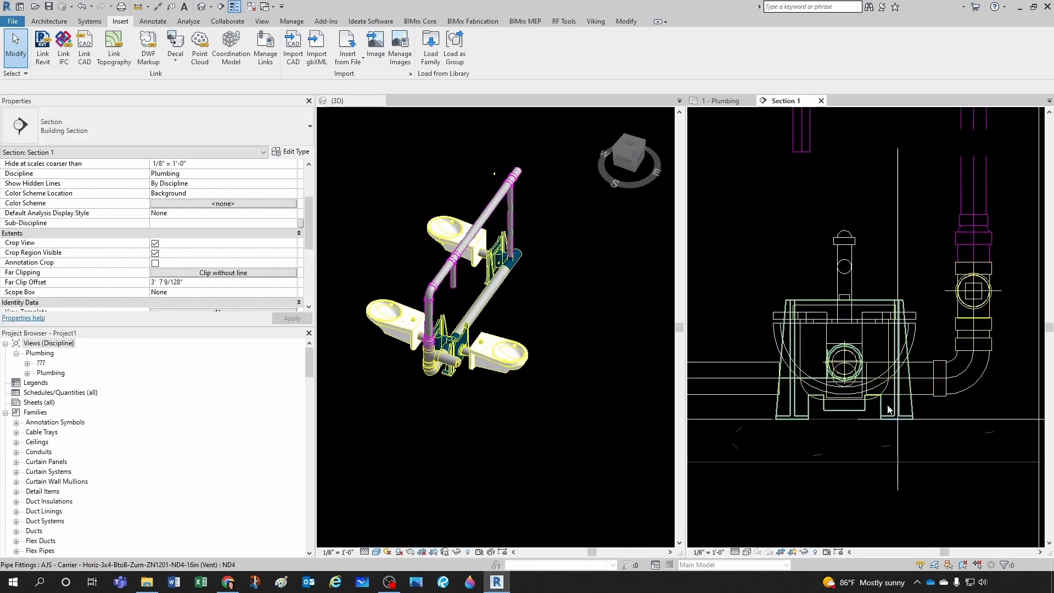
{"action": "scroll", "coordinate": [825, 394], "scroll_direction": "down", "scroll_amount": 1}
{"action": "scroll", "coordinate": [829, 377], "scroll_direction": "up", "scroll_amount": 1}
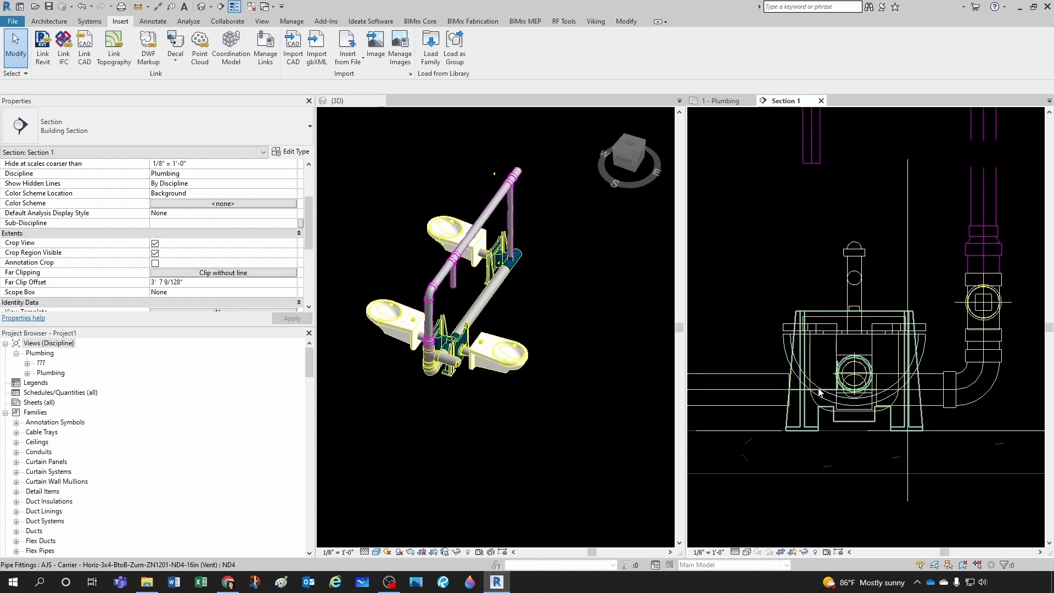
{"action": "left_click", "coordinate": [714, 101]}
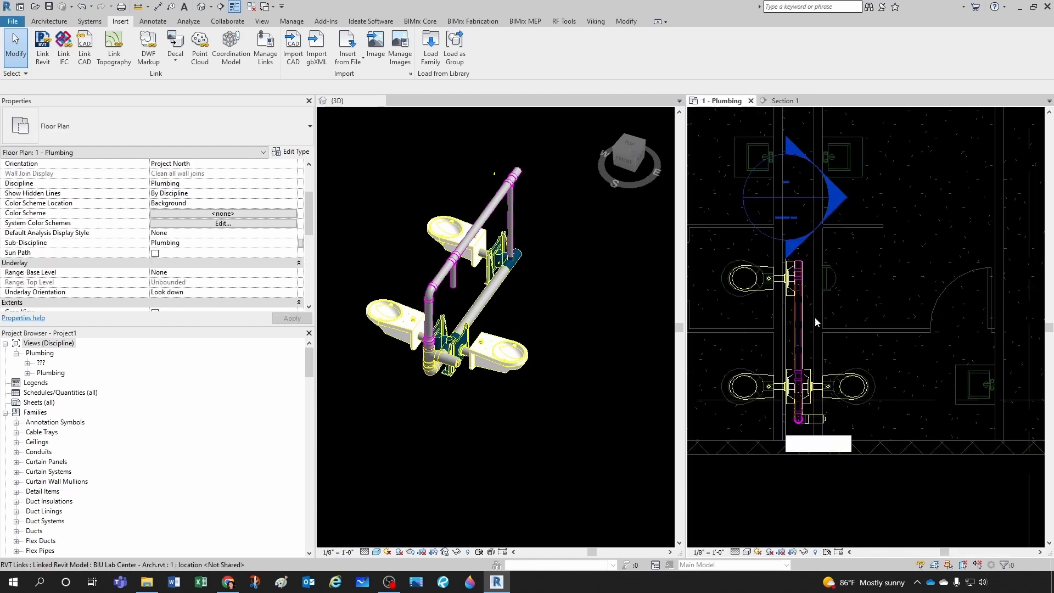
{"action": "left_click", "coordinate": [775, 351]}
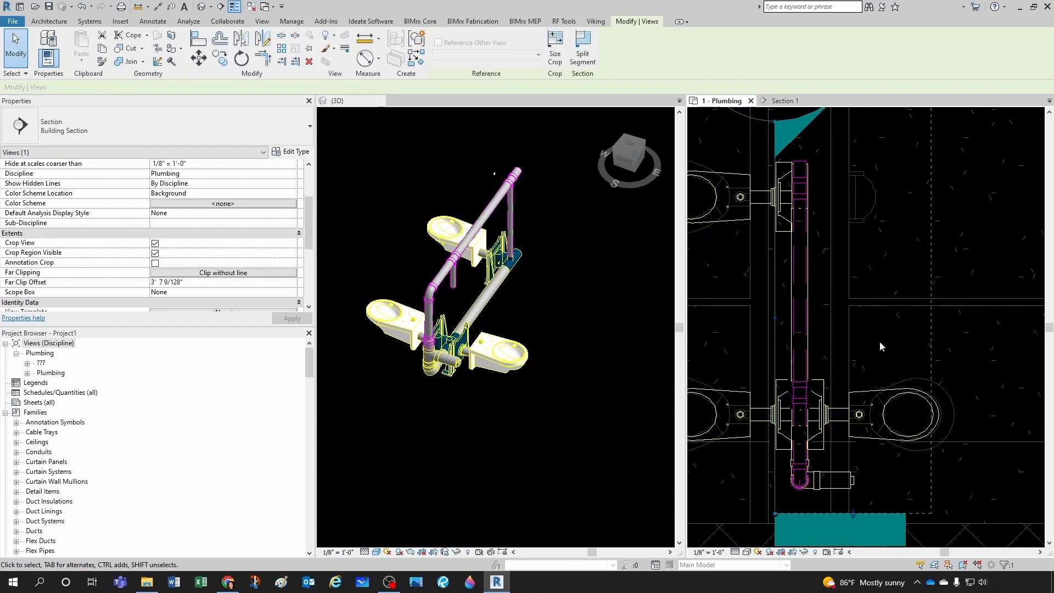
{"action": "key", "text": "Right"}
{"action": "key", "text": "Right"}
{"action": "key", "text": "Right"}
{"action": "key", "text": "Right"}
{"action": "key", "text": "Right"}
{"action": "key", "text": "Right"}
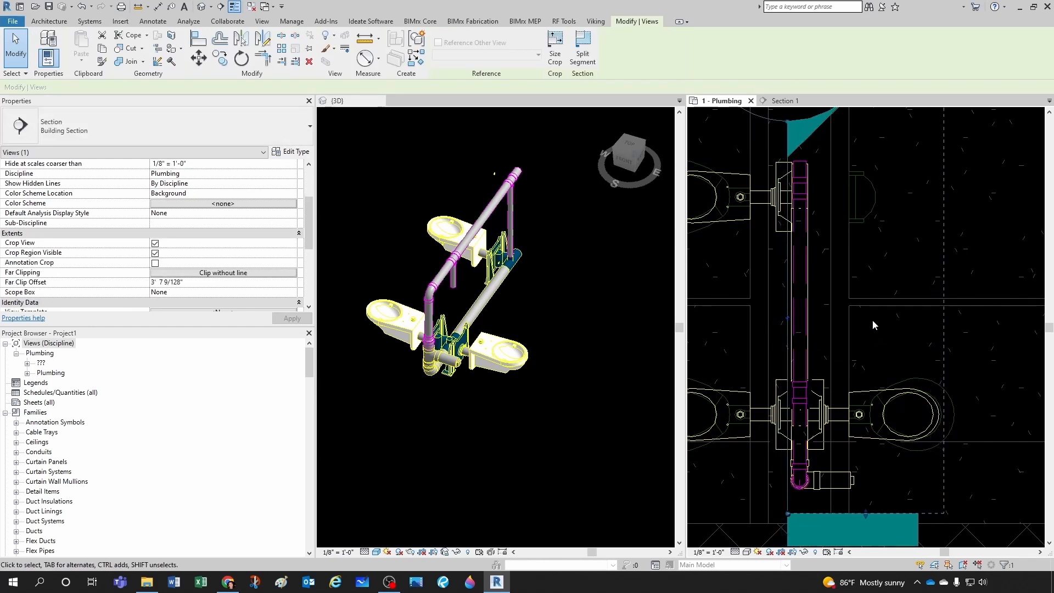
{"action": "left_click", "coordinate": [872, 320]}
{"action": "left_click", "coordinate": [797, 101]}
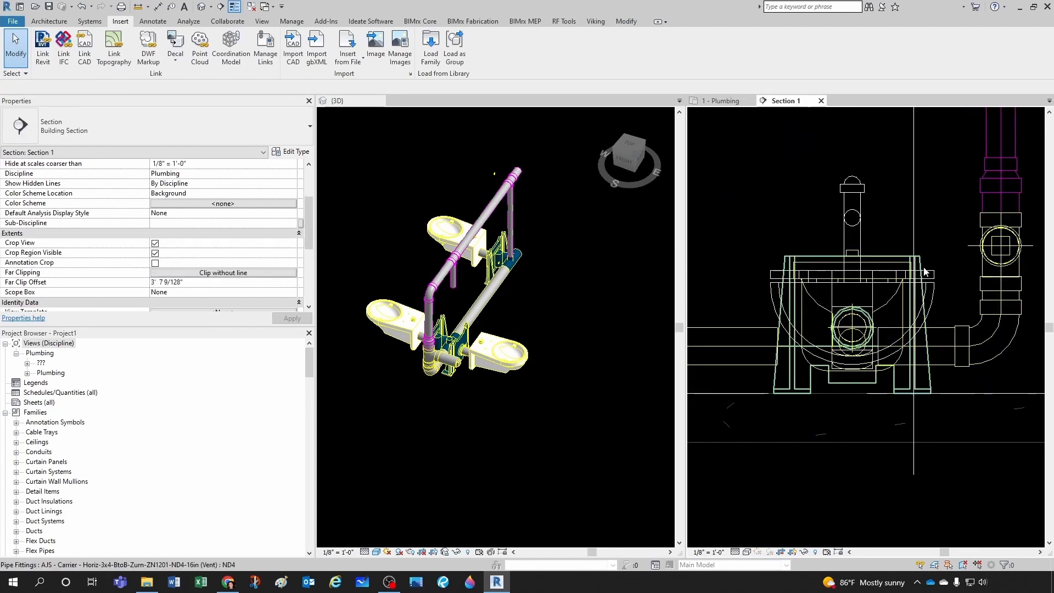
Step: Align the remaining 2" vent drop with the back-to-back carrier's 2" vent connector
{"action": "left_click", "coordinate": [832, 280]}
{"action": "scroll", "coordinate": [832, 279], "scroll_direction": "up", "scroll_amount": 5}
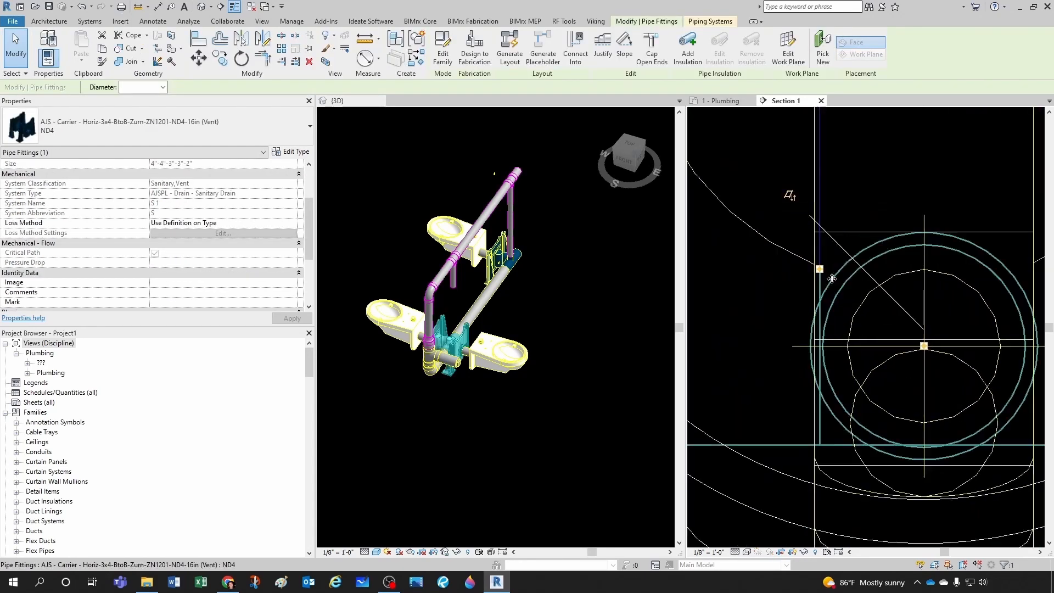
{"action": "scroll", "coordinate": [832, 279], "scroll_direction": "down", "scroll_amount": 5}
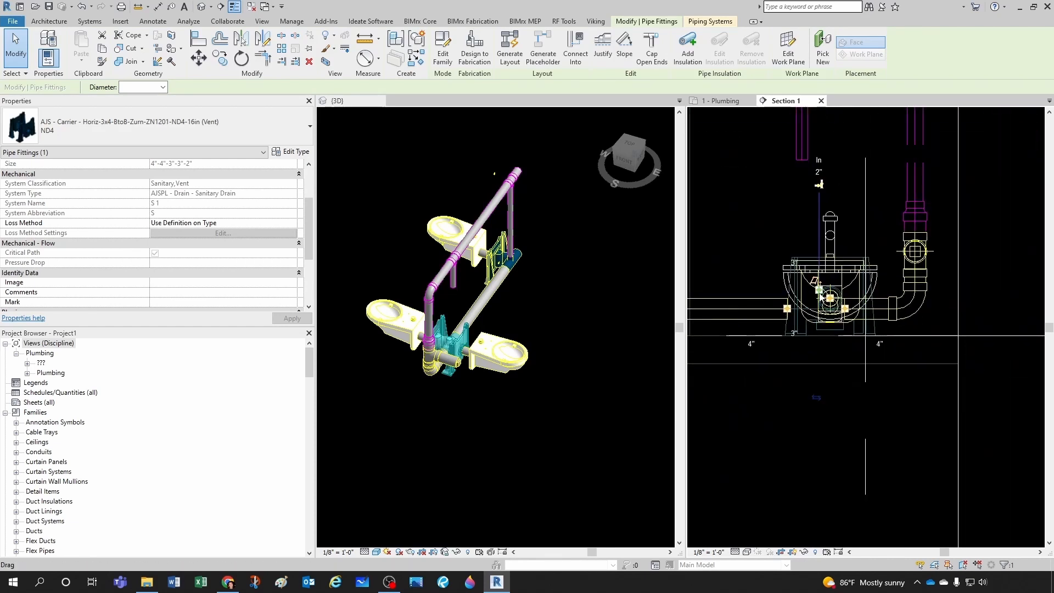
{"action": "key", "text": "Escape"}
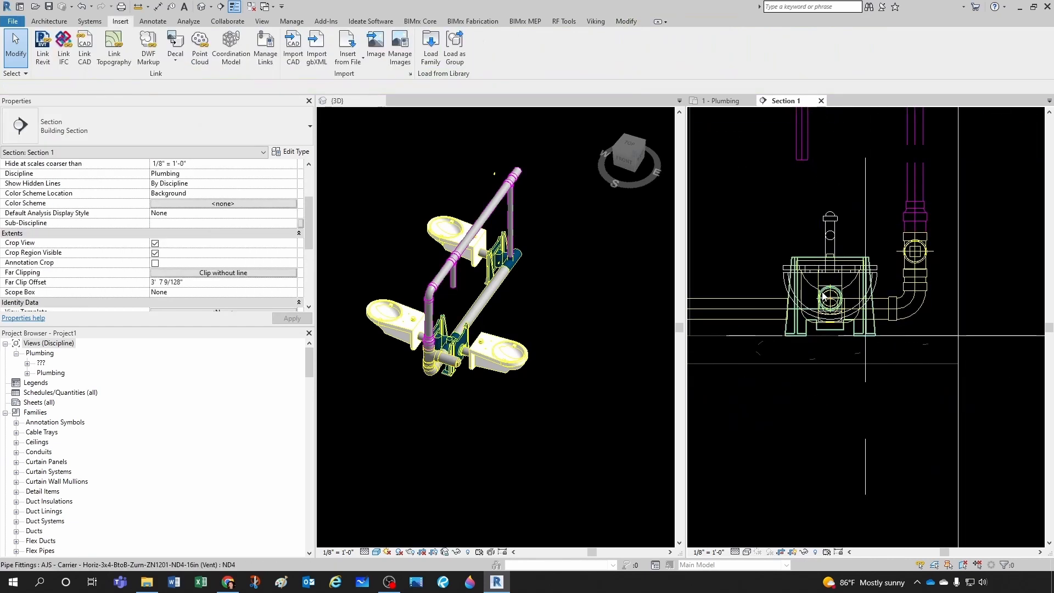
{"action": "key", "text": "a"}
{"action": "key", "text": "l"}
{"action": "scroll", "coordinate": [824, 295], "scroll_direction": "up", "scroll_amount": 4}
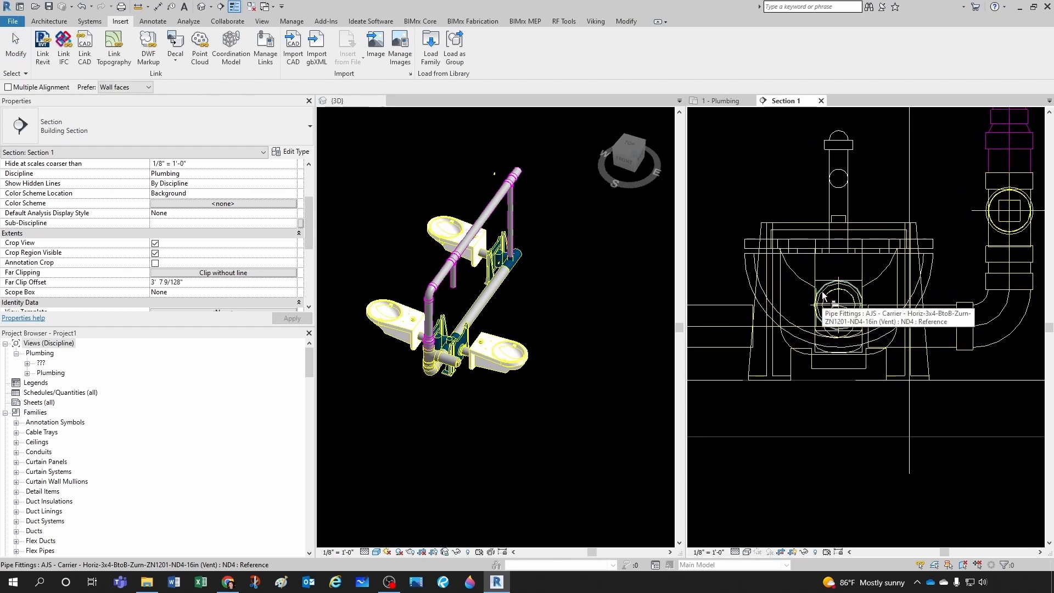
{"action": "left_click", "coordinate": [817, 290]}
{"action": "scroll", "coordinate": [813, 297], "scroll_direction": "down", "scroll_amount": 4}
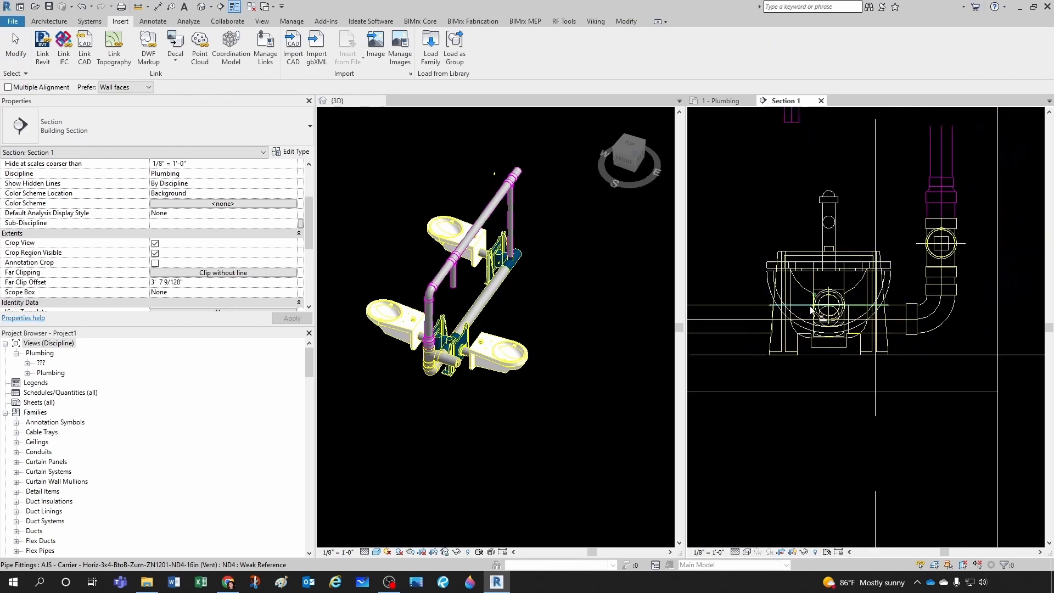
{"action": "left_click", "coordinate": [800, 179]}
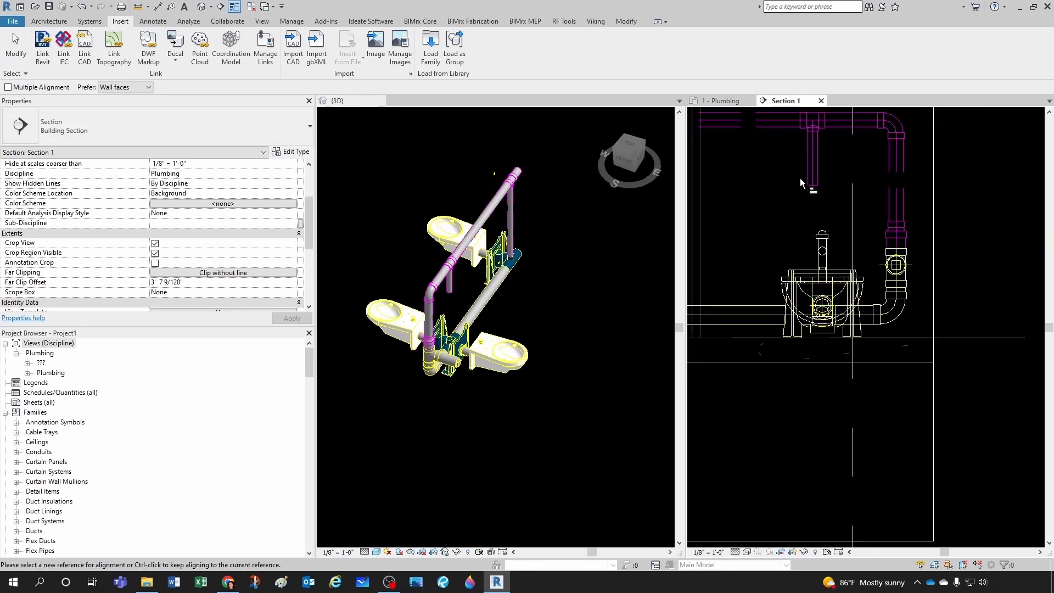
{"action": "key", "text": "Escape"}
Step: Extend the second vent drop down to the back-to-back carrier's vent connection
{"action": "left_click", "coordinate": [814, 184]}
{"action": "left_click_drag", "start_coordinate": [813, 186], "coordinate": [813, 300]}
{"action": "key", "text": "Escape"}
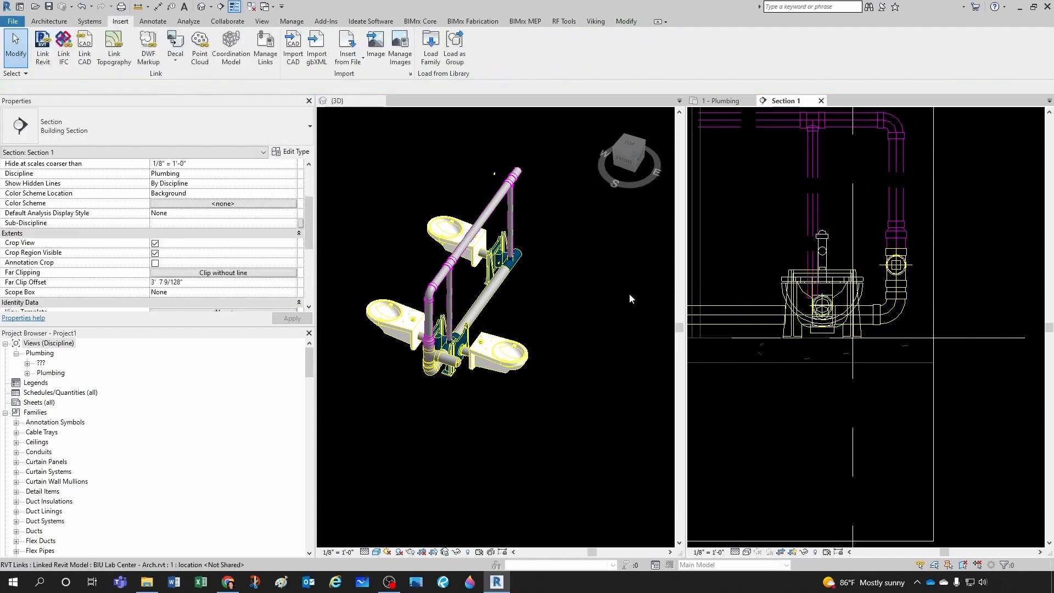
Step: Examine both vent drops and their carrier connections from another angle in the 3D view
{"action": "left_click", "coordinate": [630, 299]}
{"action": "scroll", "coordinate": [476, 335], "scroll_direction": "up", "scroll_amount": 3}
{"action": "scroll", "coordinate": [518, 269], "scroll_direction": "down", "scroll_amount": 3}
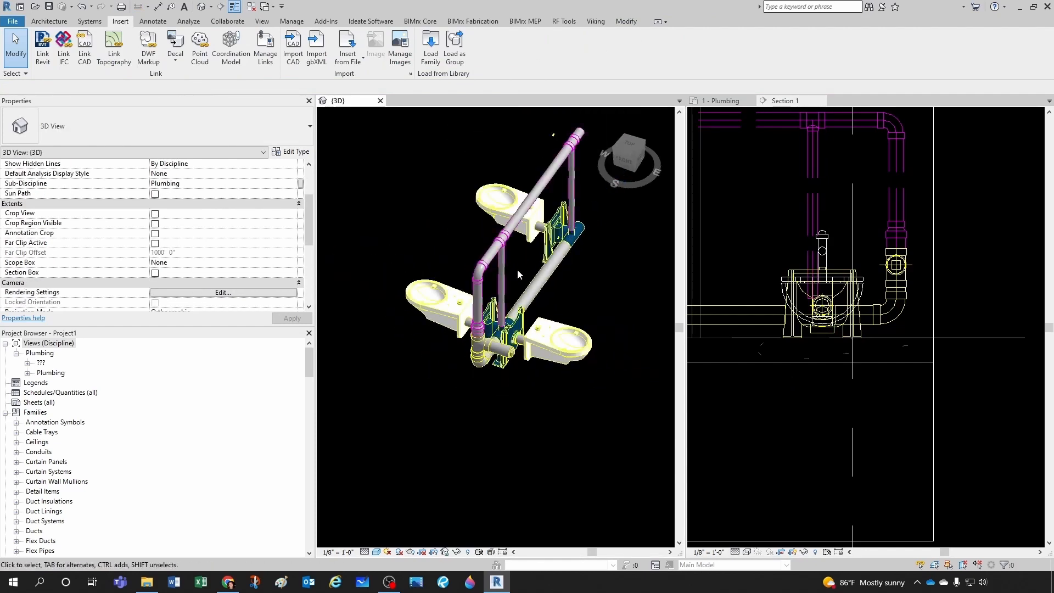
{"action": "left_click", "coordinate": [501, 280]}
{"action": "middle_click_drag", "start_coordinate": [536, 286], "coordinate": [469, 325], "text": "shift"}
{"action": "left_click", "coordinate": [474, 213]}
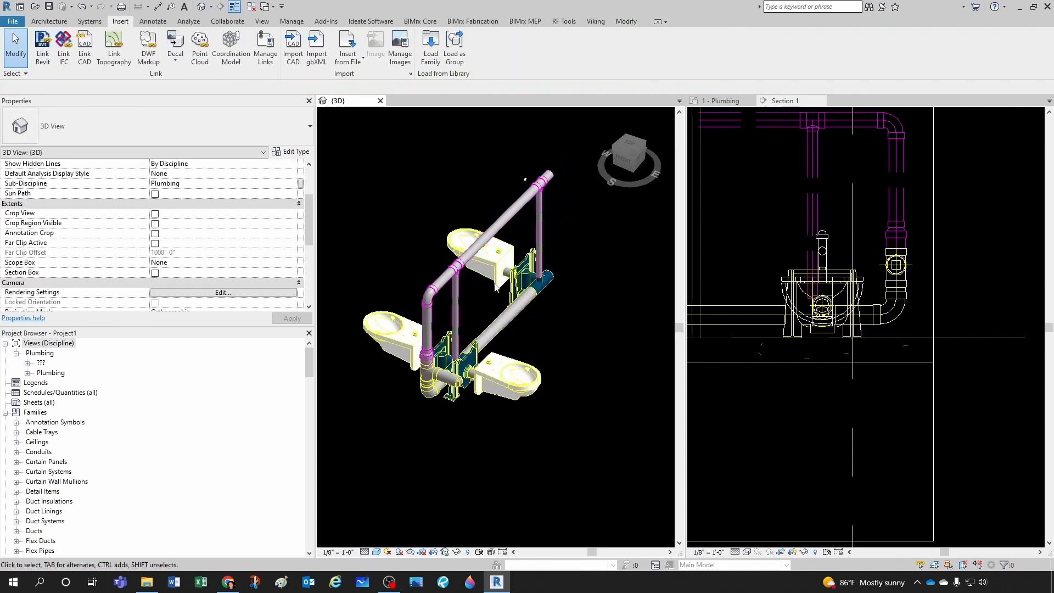
{"action": "scroll", "coordinate": [459, 281], "scroll_direction": "down", "scroll_amount": 2}
Step: Check the restroom piping against the levels in Section 1 and its location in the building on the 1 - Plumbing plan
{"action": "left_click", "coordinate": [728, 243]}
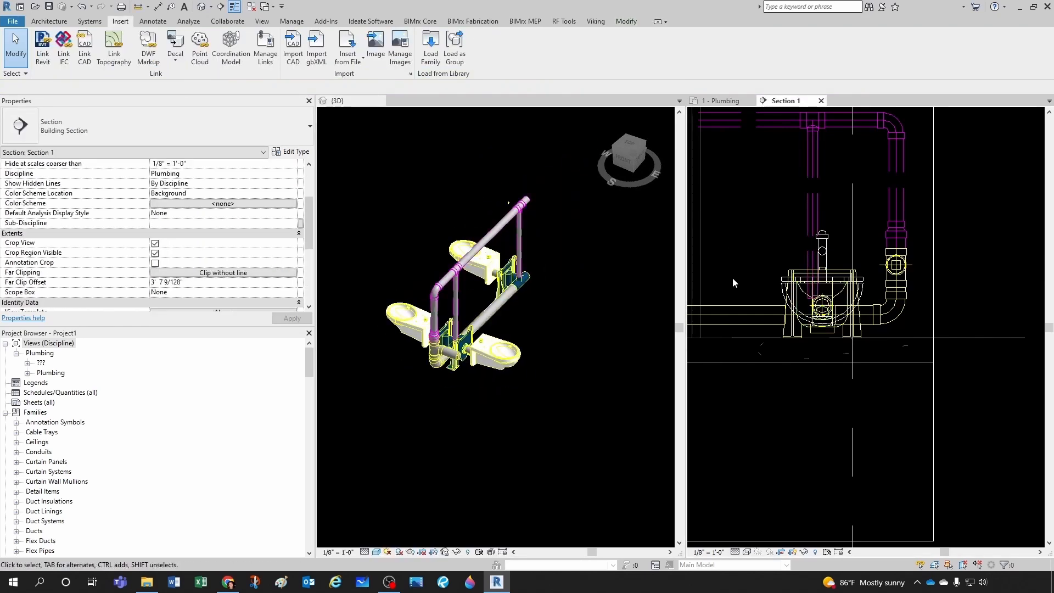
{"action": "scroll", "coordinate": [736, 281], "scroll_direction": "down", "scroll_amount": 3}
{"action": "scroll", "coordinate": [746, 289], "scroll_direction": "down", "scroll_amount": 4}
{"action": "middle_click_drag", "start_coordinate": [747, 290], "coordinate": [841, 349]}
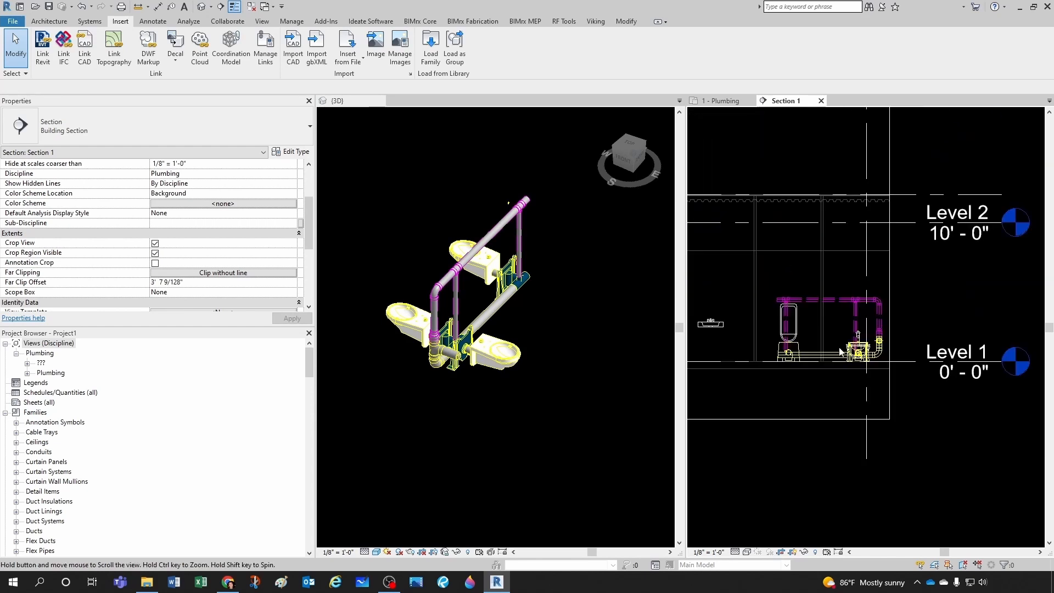
{"action": "scroll", "coordinate": [841, 349], "scroll_direction": "up", "scroll_amount": 1}
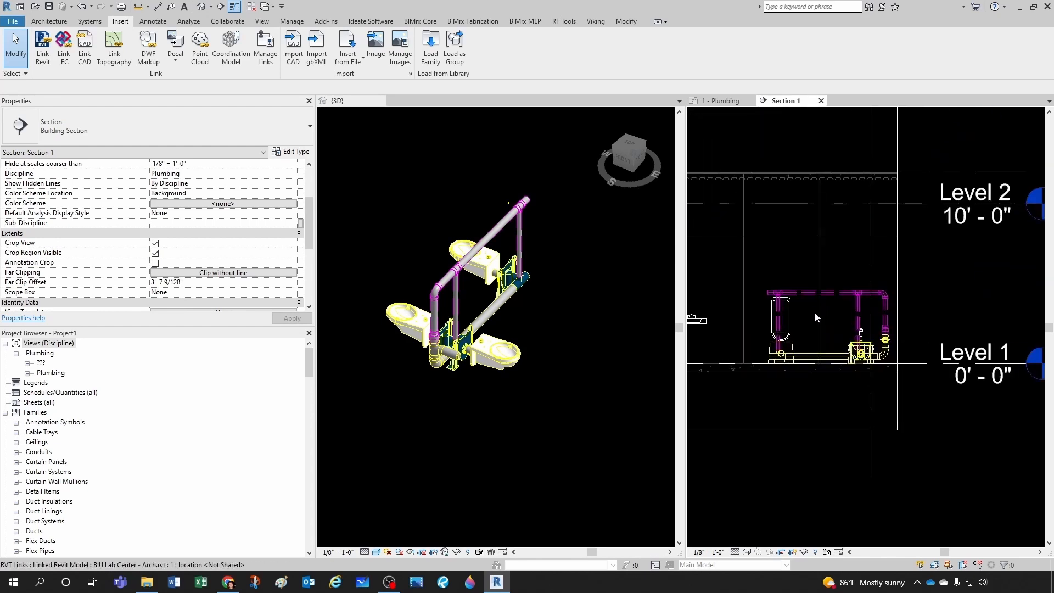
{"action": "middle_click_drag", "start_coordinate": [801, 335], "coordinate": [816, 318]}
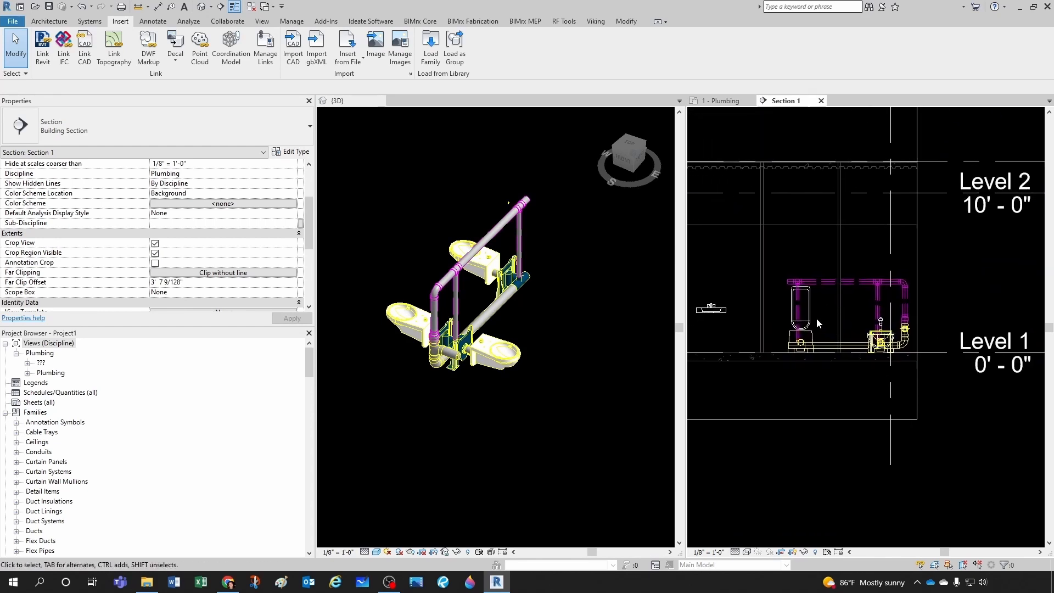
{"action": "left_click", "coordinate": [717, 103]}
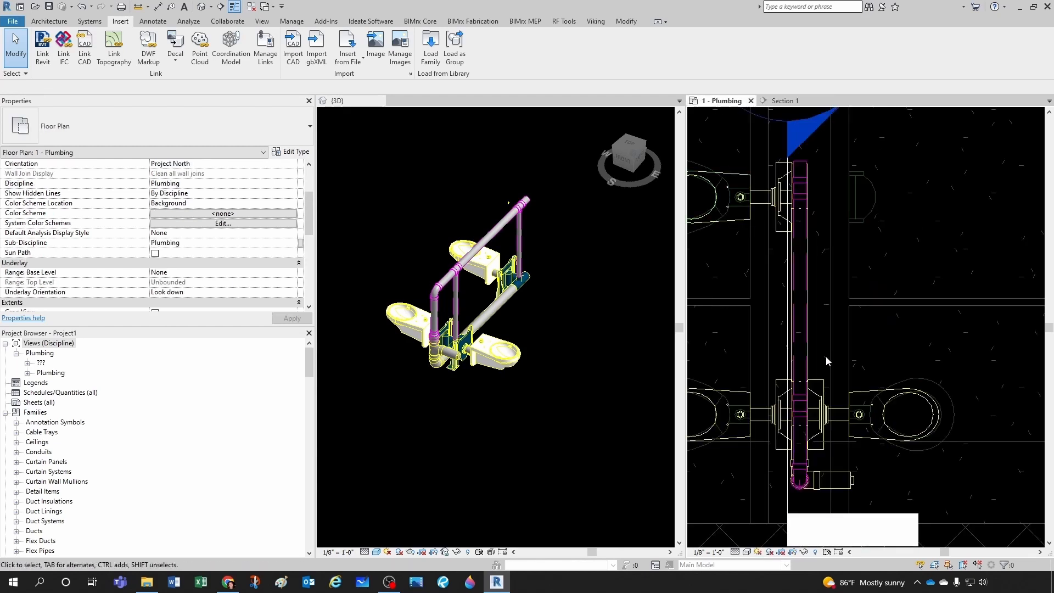
{"action": "scroll", "coordinate": [827, 358], "scroll_direction": "down", "scroll_amount": 6}
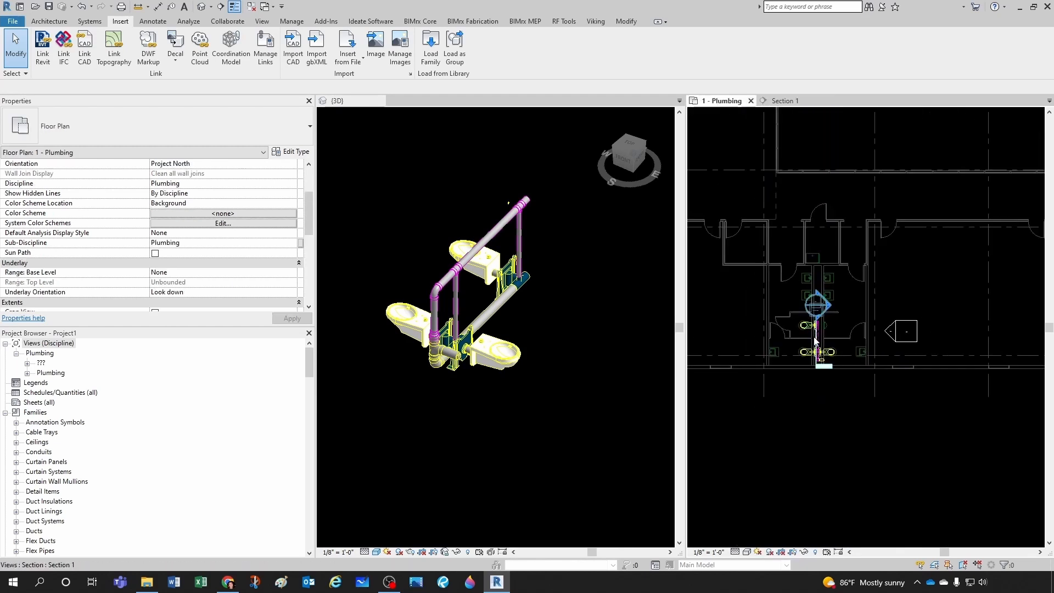
{"action": "scroll", "coordinate": [815, 341], "scroll_direction": "down", "scroll_amount": 4}
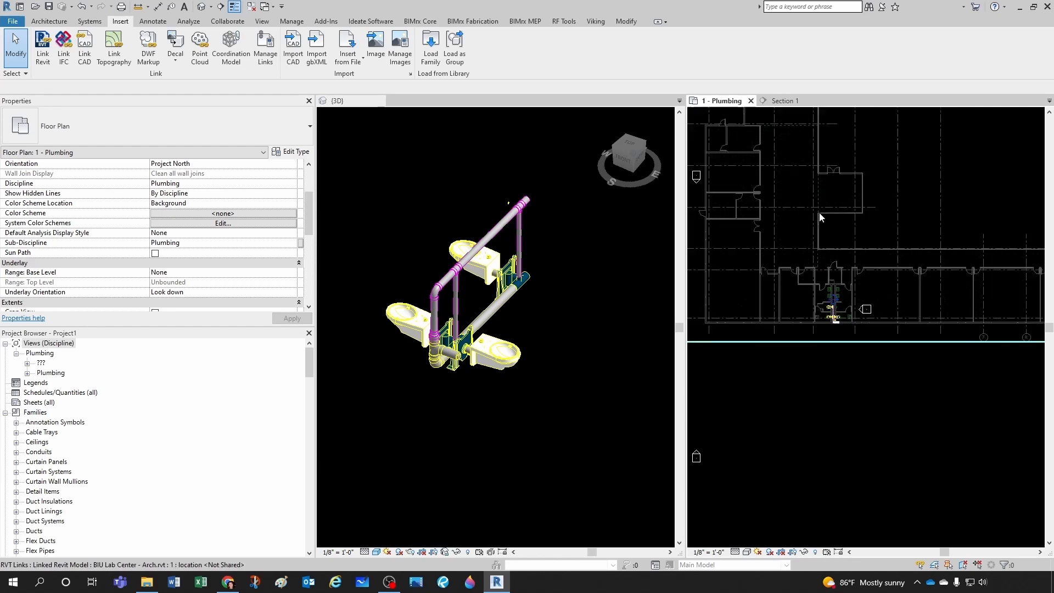
Step: Examine the restroom's location in the 1 - Plumbing plan and the fixture piping in the 3D view
{"action": "scroll", "coordinate": [871, 252], "scroll_direction": "down", "scroll_amount": 3}
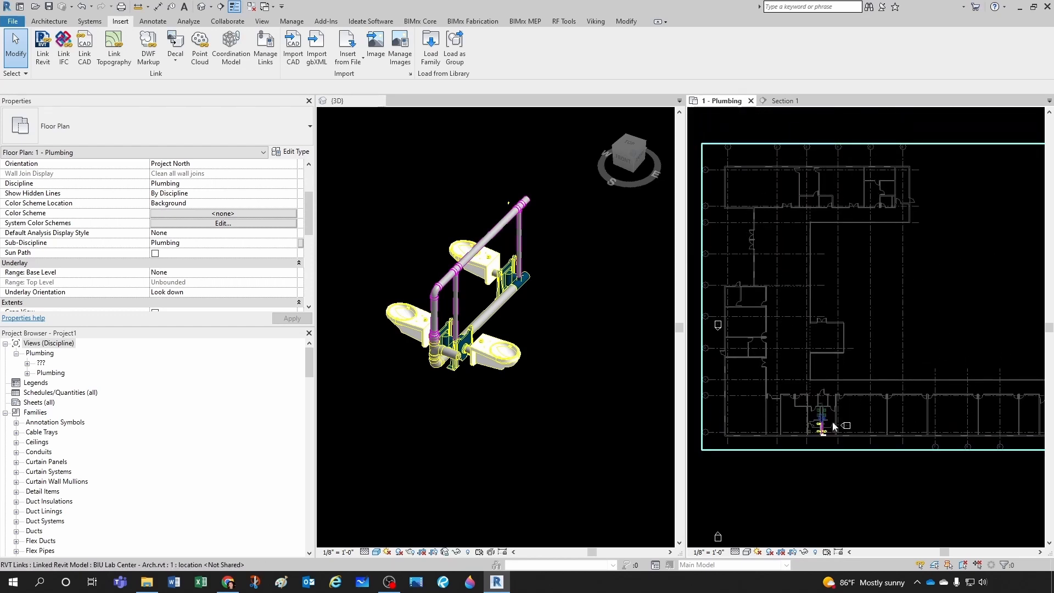
{"action": "scroll", "coordinate": [834, 426], "scroll_direction": "up", "scroll_amount": 6}
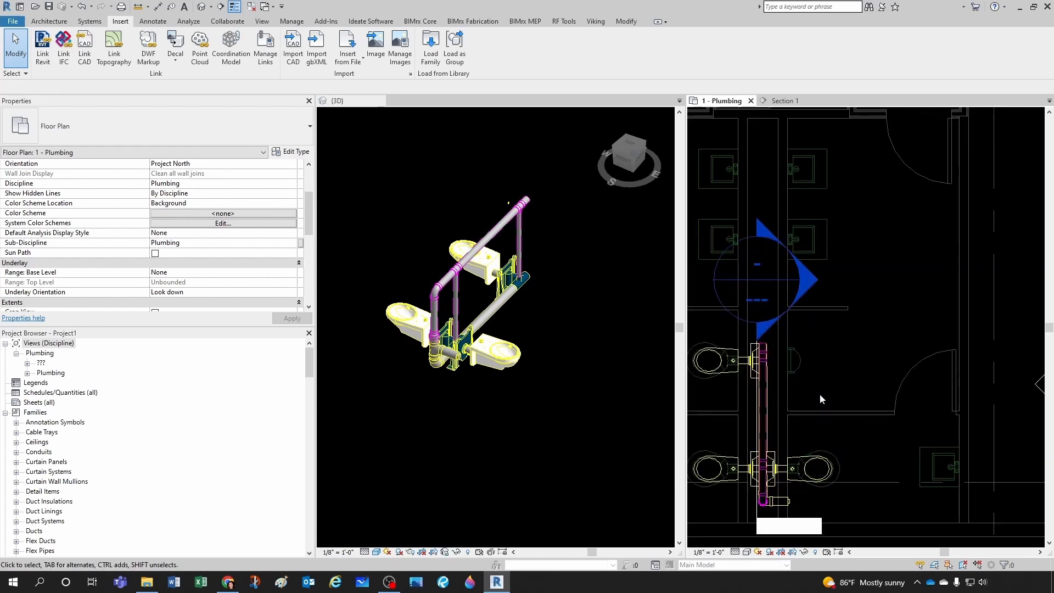
{"action": "scroll", "coordinate": [821, 400], "scroll_direction": "up", "scroll_amount": 1}
{"action": "left_click", "coordinate": [570, 390]}
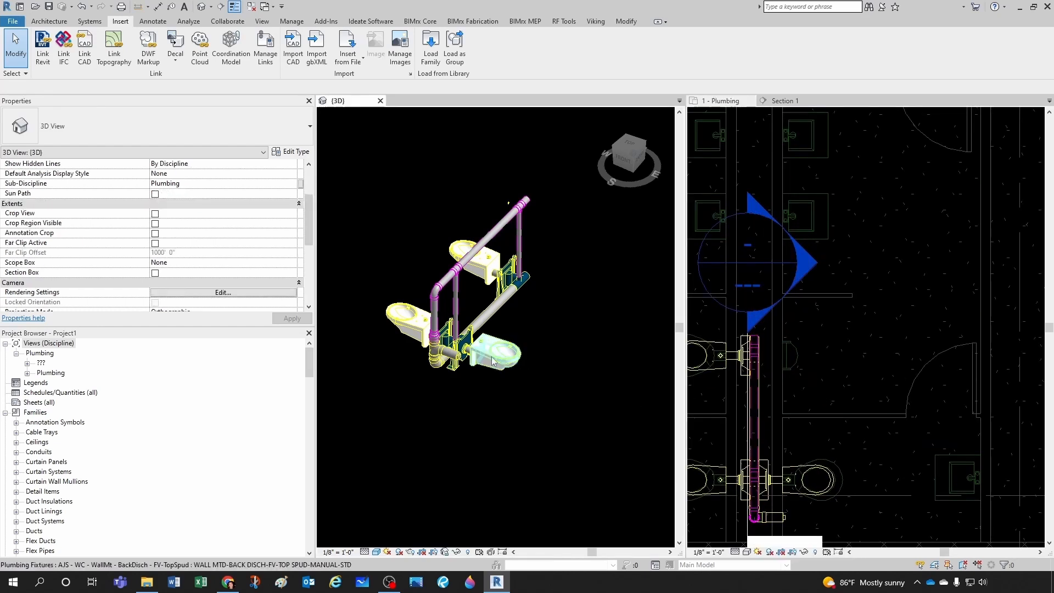
{"action": "scroll", "coordinate": [492, 357], "scroll_direction": "up", "scroll_amount": 5}
{"action": "scroll", "coordinate": [456, 446], "scroll_direction": "down", "scroll_amount": 1}
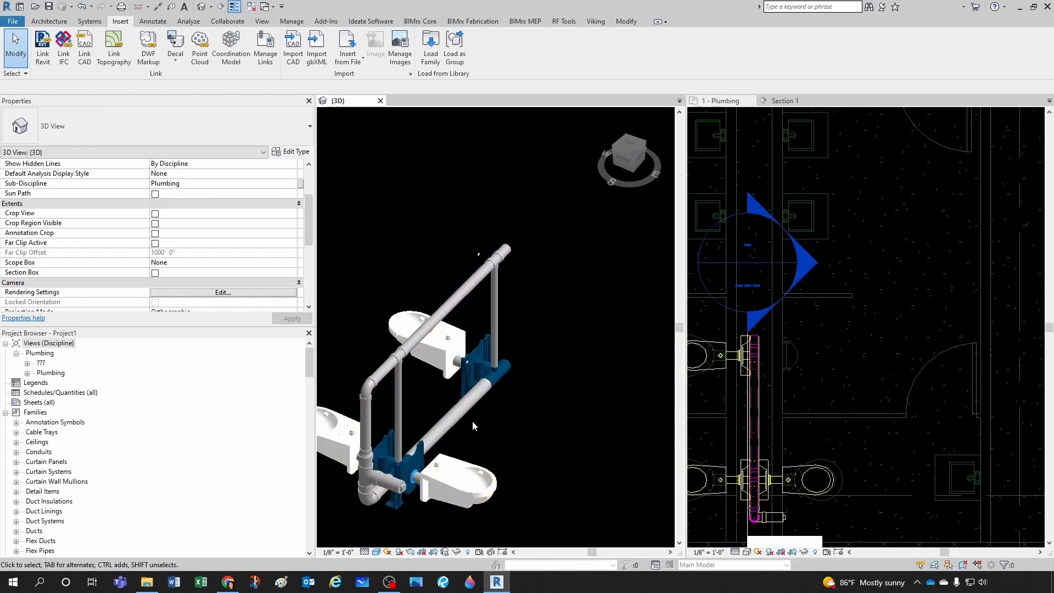
Step: Load the wall-mounted Zurn-Z5738-250-00 urinal family and place one in the restroom plan beside the chase wall at a 20" offset from Level 1
{"action": "left_click", "coordinate": [816, 360]}
{"action": "scroll", "coordinate": [855, 353], "scroll_direction": "down", "scroll_amount": 5}
{"action": "middle_click_drag", "start_coordinate": [866, 358], "coordinate": [869, 386]}
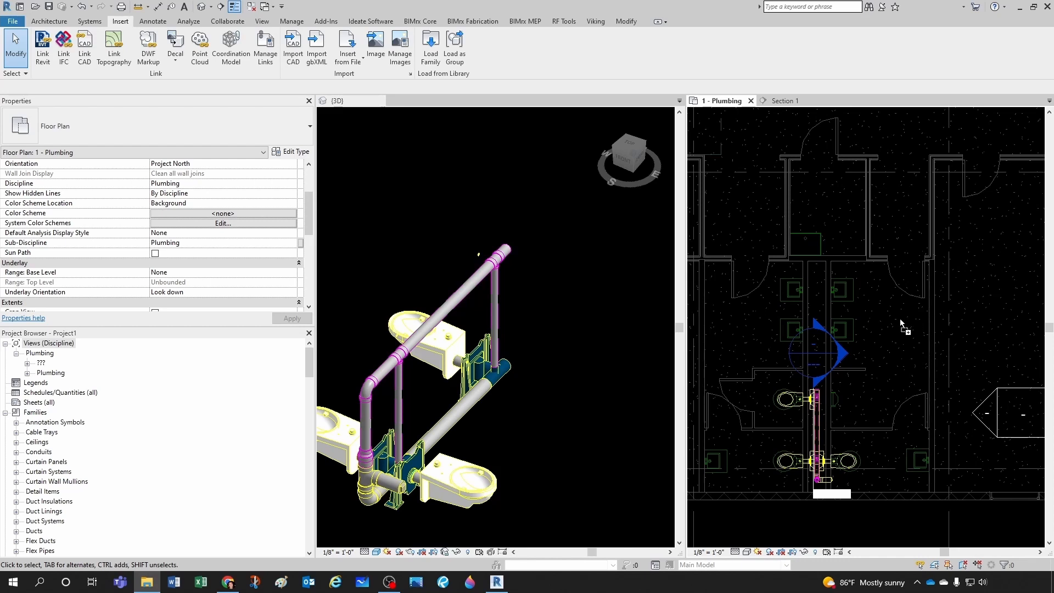
{"action": "left_click_drag", "start_coordinate": [900, 320], "coordinate": [901, 320]}
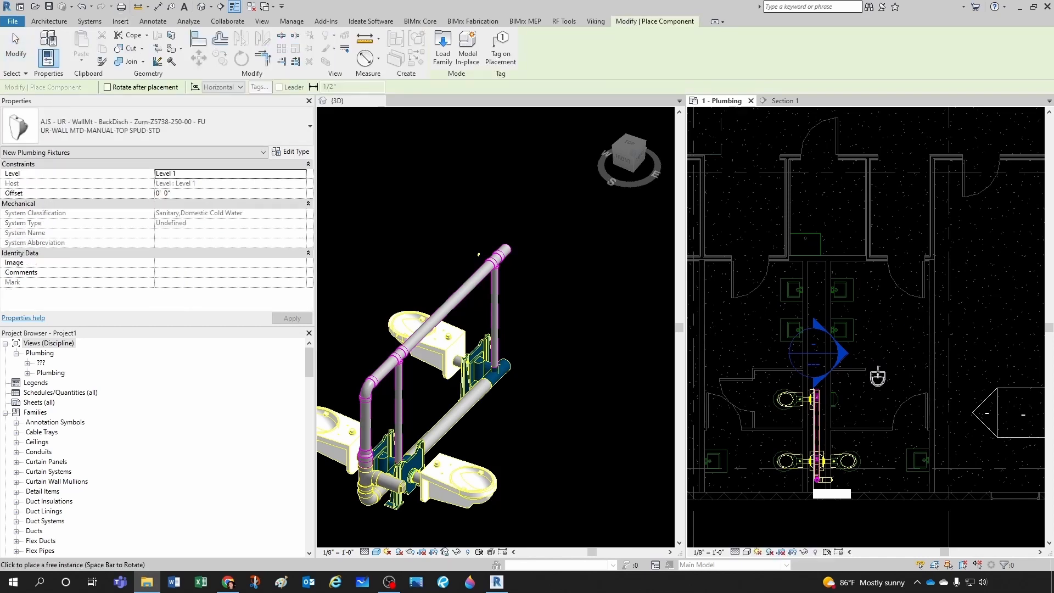
{"action": "scroll", "coordinate": [876, 372], "scroll_direction": "up", "scroll_amount": 5}
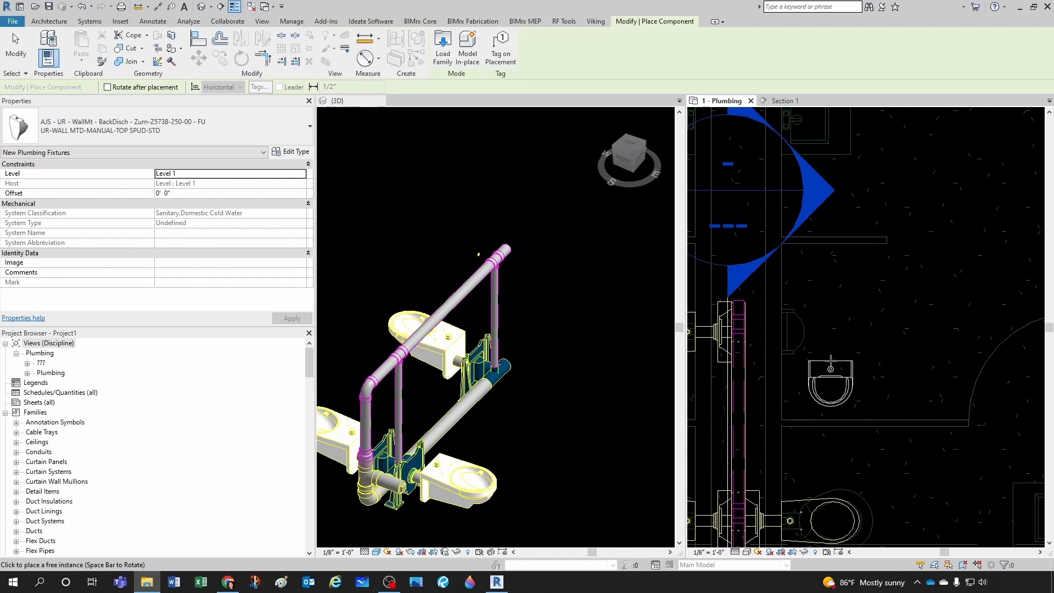
{"action": "left_click", "coordinate": [199, 194]}
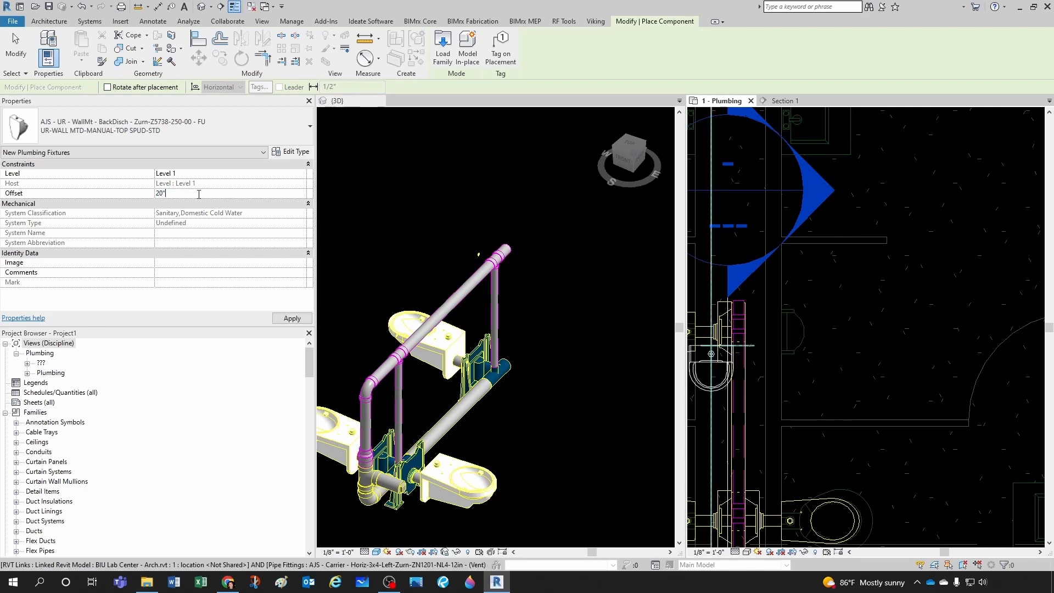
{"action": "key", "text": "Return"}
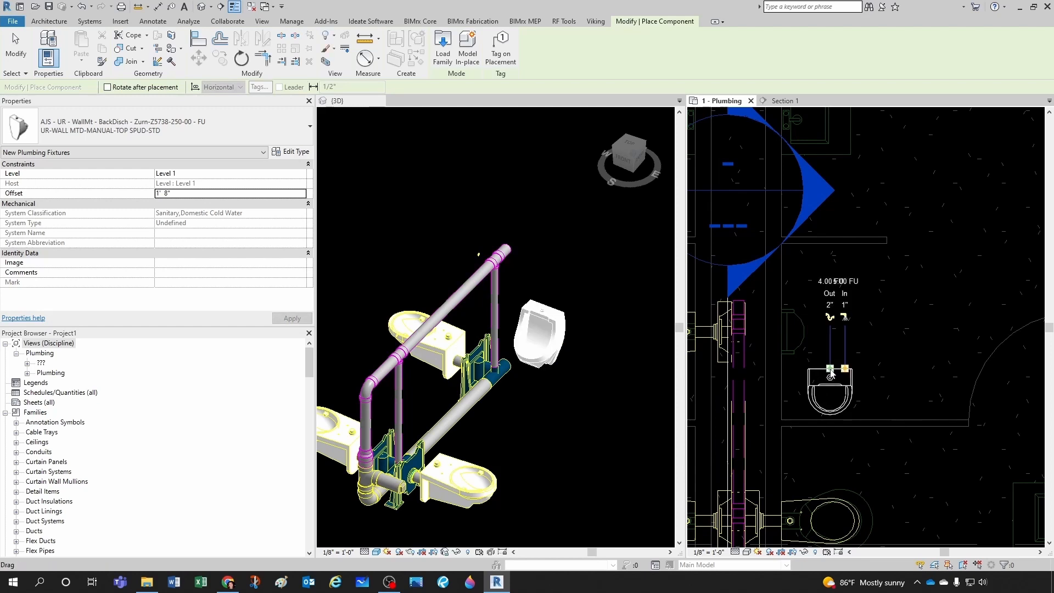
{"action": "left_click", "coordinate": [831, 371]}
{"action": "key", "text": "Escape"}
{"action": "key", "text": "Escape"}
Step: Rotate the placed urinal 90 degrees so its back faces the plumbing chase
{"action": "left_click", "coordinate": [848, 384]}
{"action": "left_click", "coordinate": [241, 58]}
{"action": "left_click", "coordinate": [968, 405]}
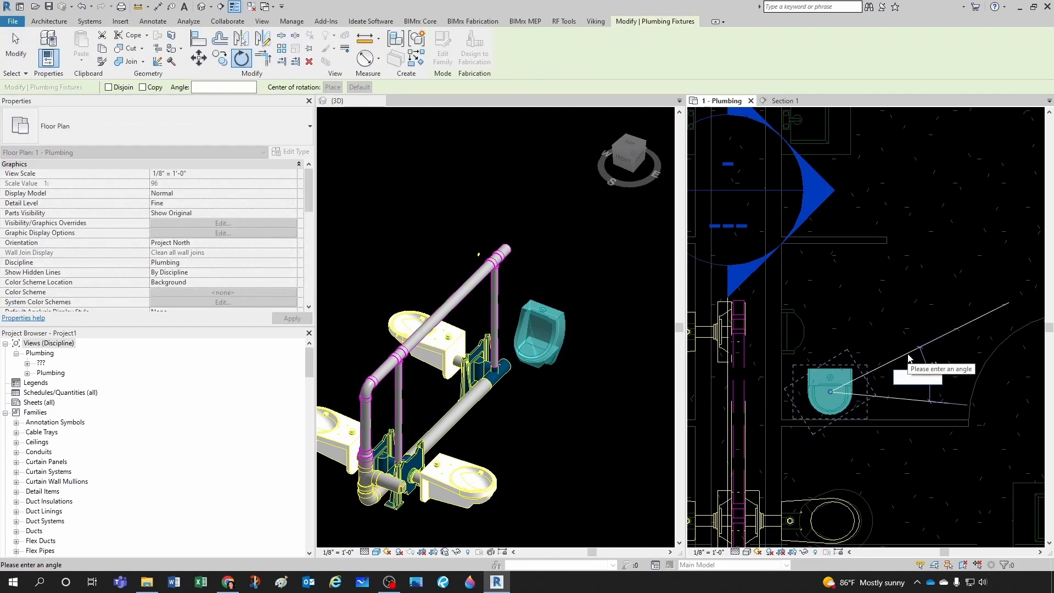
{"action": "type", "text": "90"}
{"action": "key", "text": "Return"}
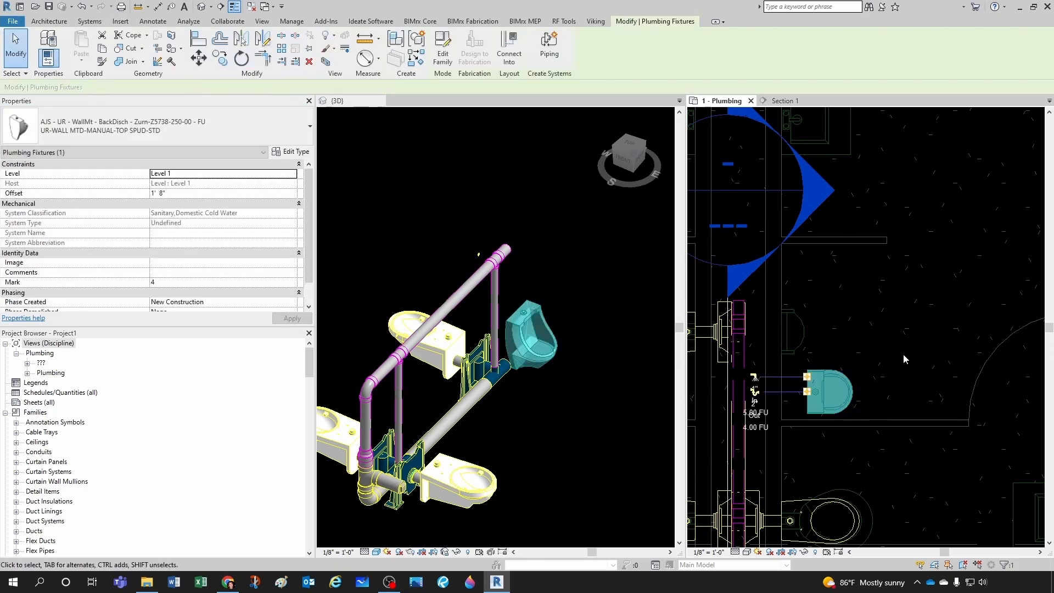
{"action": "key", "text": "Escape"}
Step: Align the urinal's centerline with the centerline of the urinal in the linked architectural model
{"action": "scroll", "coordinate": [802, 436], "scroll_direction": "up", "scroll_amount": 2}
{"action": "key", "text": "a"}
{"action": "key", "text": "l"}
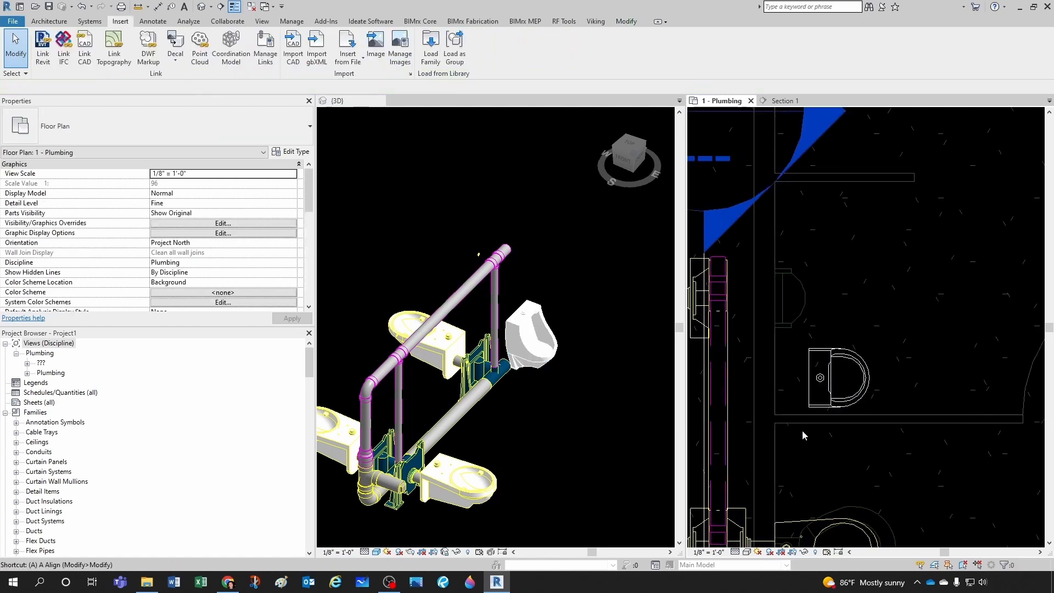
{"action": "scroll", "coordinate": [802, 430], "scroll_direction": "up", "scroll_amount": 2}
{"action": "left_click", "coordinate": [790, 276]}
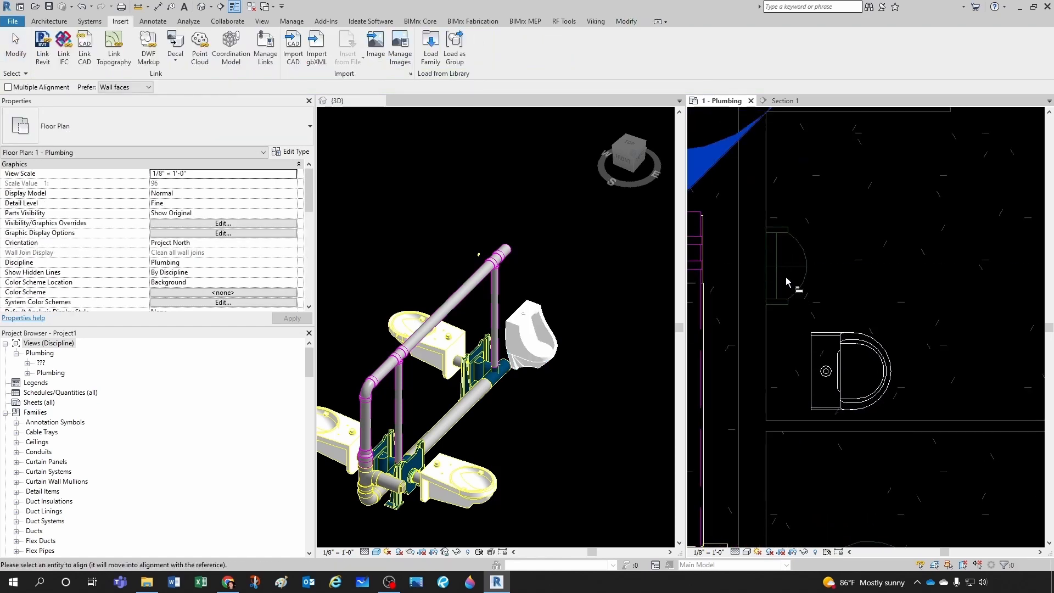
{"action": "left_click", "coordinate": [850, 373]}
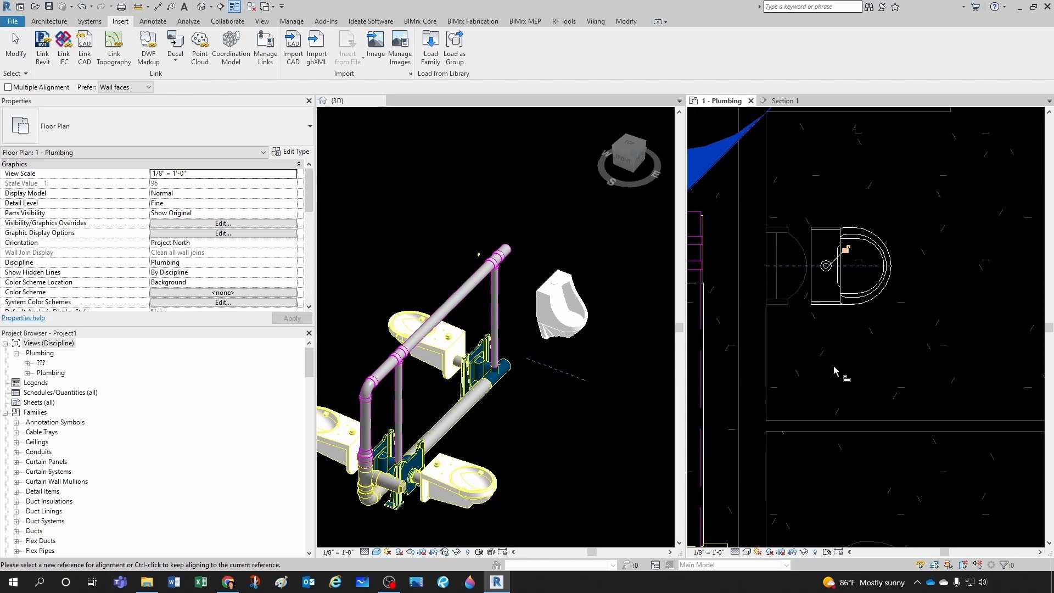
{"action": "key", "text": "Escape"}
{"action": "key", "text": "Escape"}
Step: Align the back of the urinal with the face of the chase wall
{"action": "key", "text": "a"}
{"action": "key", "text": "l"}
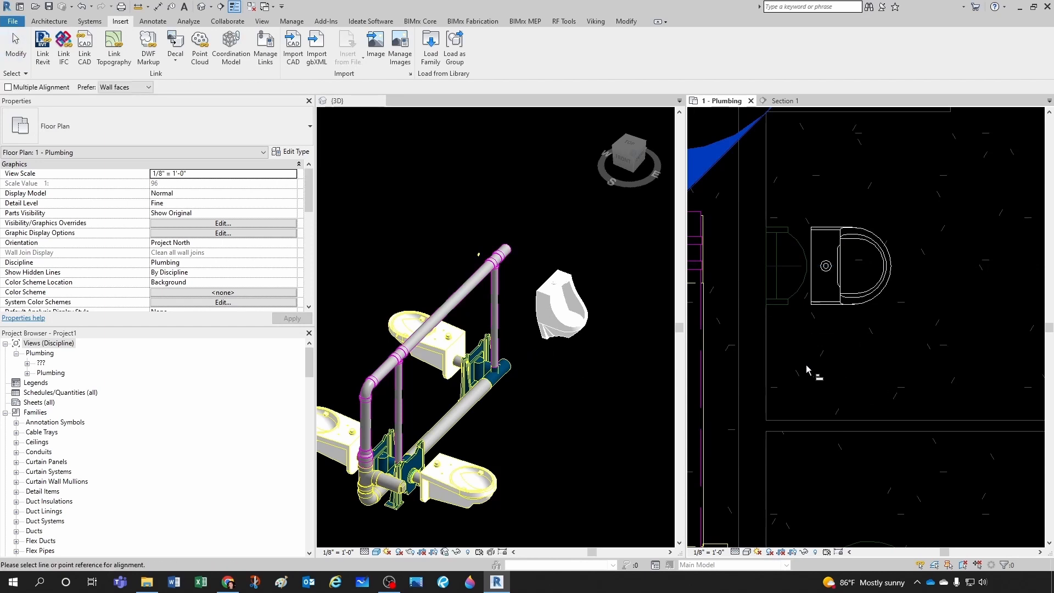
{"action": "left_click", "coordinate": [766, 350]}
{"action": "left_click", "coordinate": [813, 300]}
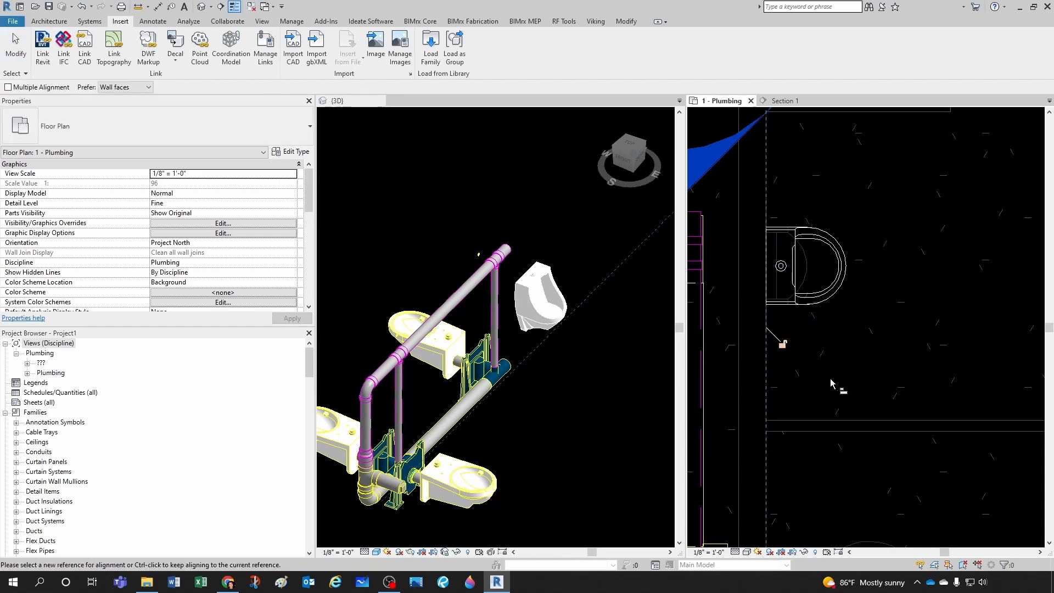
{"action": "key", "text": "Escape"}
{"action": "key", "text": "Escape"}
{"action": "scroll", "coordinate": [816, 435], "scroll_direction": "up", "scroll_amount": 2}
{"action": "scroll", "coordinate": [826, 365], "scroll_direction": "down", "scroll_amount": 2}
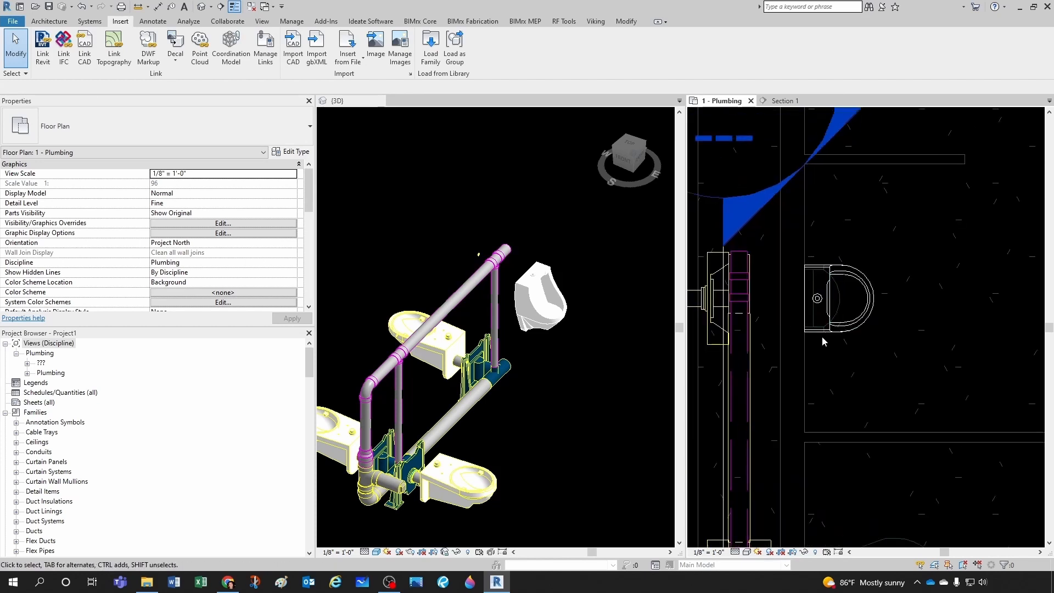
Step: Draw a 2" drain pipe from the urinal's outlet into the chase and turn it 90 degrees along the wall, ending in a stub about 7" long
{"action": "left_click", "coordinate": [824, 337]}
{"action": "middle_click_drag", "start_coordinate": [741, 307], "coordinate": [772, 337]}
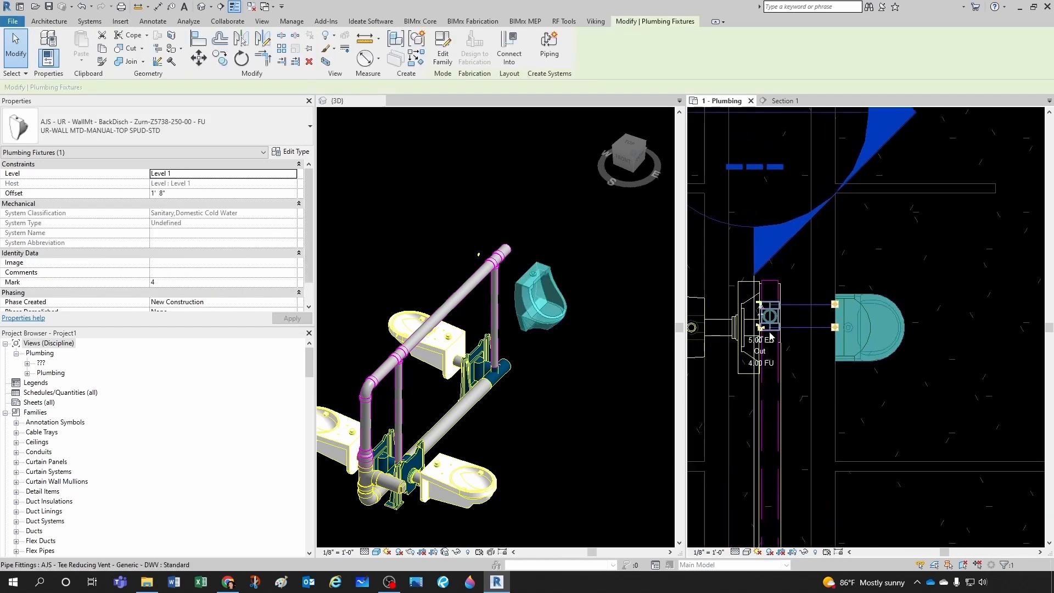
{"action": "scroll", "coordinate": [766, 334], "scroll_direction": "up", "scroll_amount": 2}
{"action": "scroll", "coordinate": [761, 327], "scroll_direction": "up", "scroll_amount": 2}
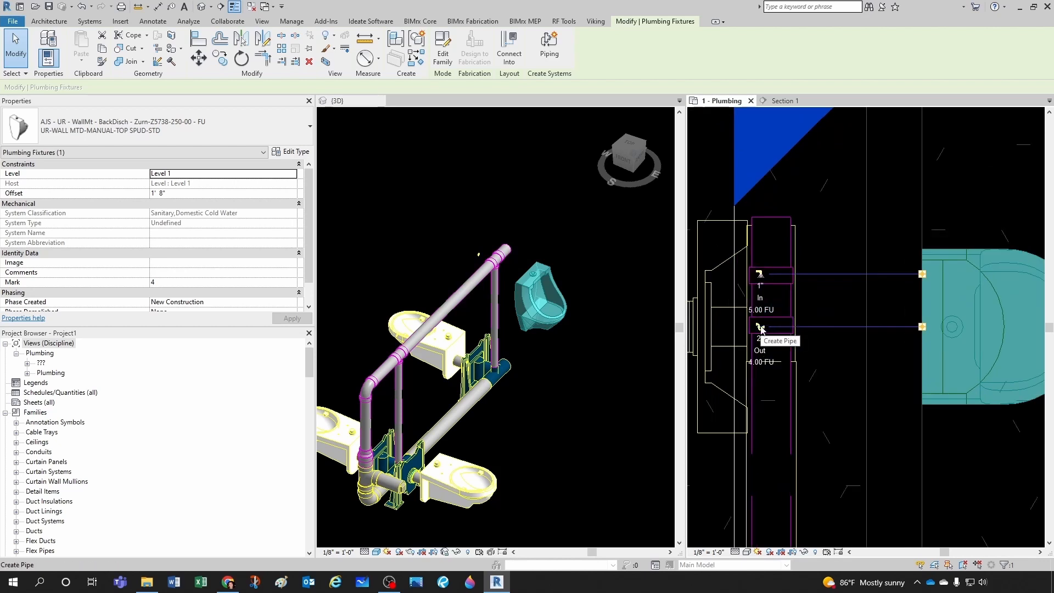
{"action": "scroll", "coordinate": [762, 336], "scroll_direction": "up", "scroll_amount": 2}
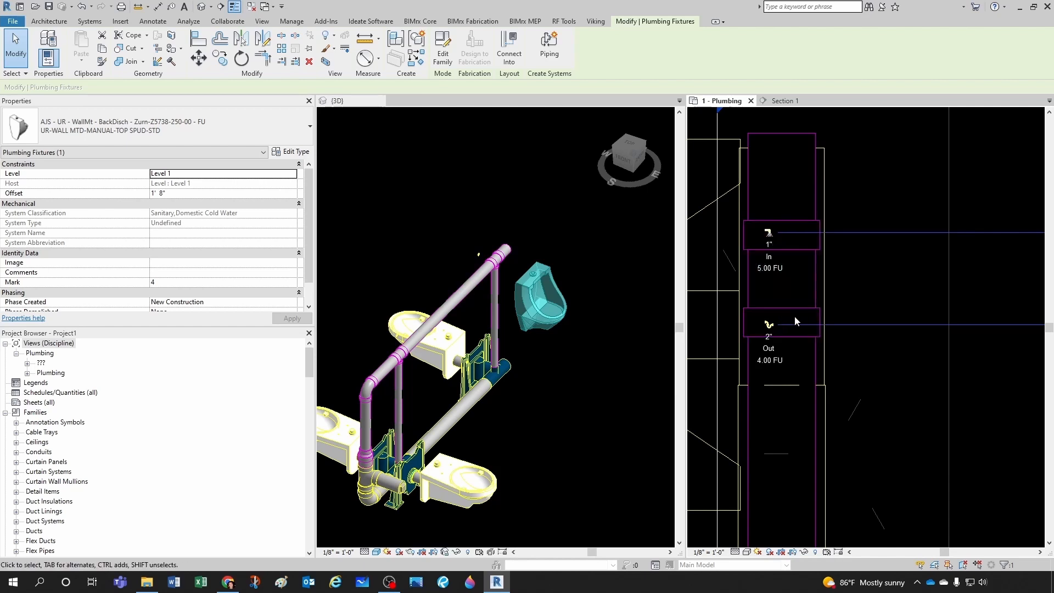
{"action": "left_click", "coordinate": [769, 325]}
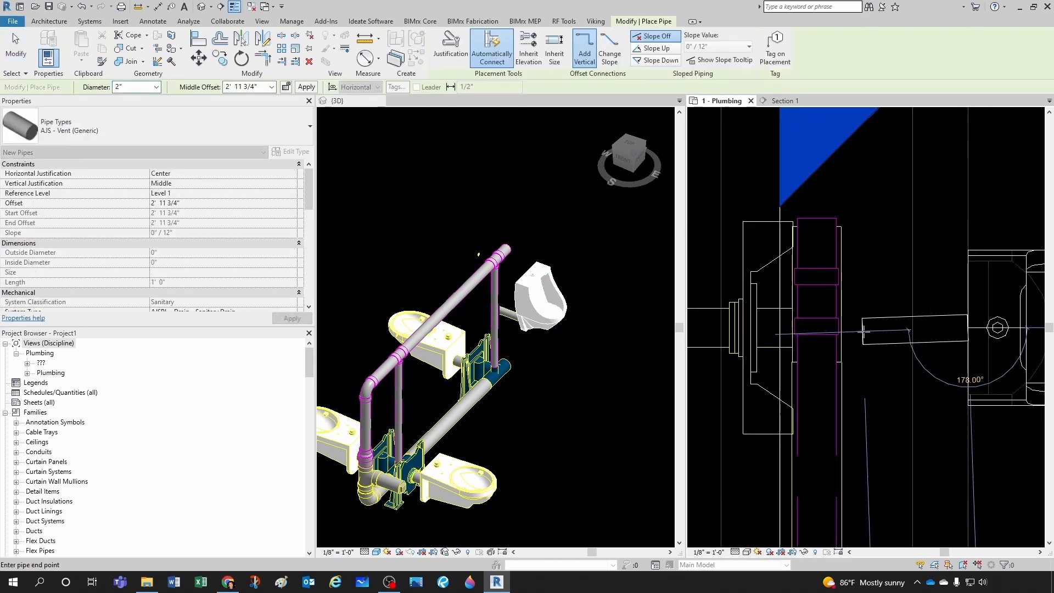
{"action": "scroll", "coordinate": [915, 328], "scroll_direction": "down", "scroll_amount": 1}
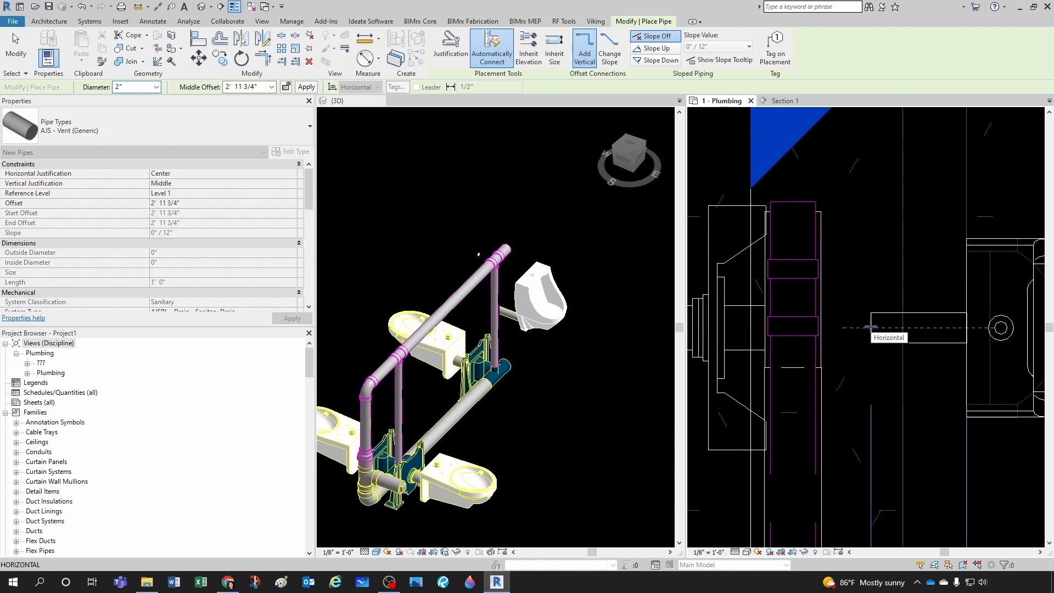
{"action": "scroll", "coordinate": [871, 328], "scroll_direction": "down", "scroll_amount": 1}
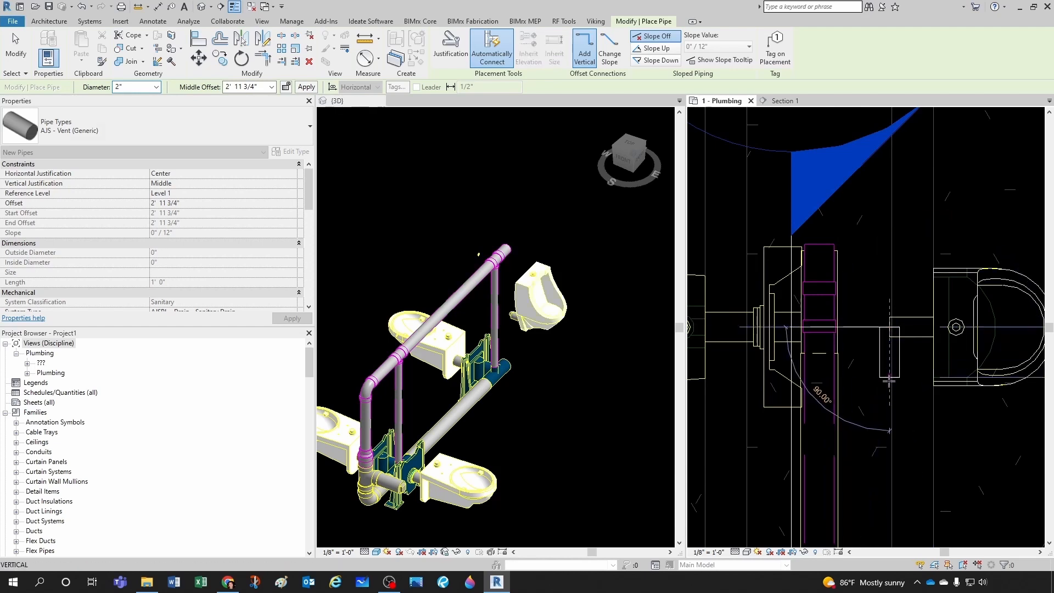
{"action": "left_click", "coordinate": [890, 409]}
{"action": "key", "text": "Escape"}
{"action": "key", "text": "Escape"}
Step: Temporarily hide the 3" horizontal vent pipe above the 4" waste main in the 1 - Plumbing plan
{"action": "scroll", "coordinate": [893, 417], "scroll_direction": "up", "scroll_amount": 2}
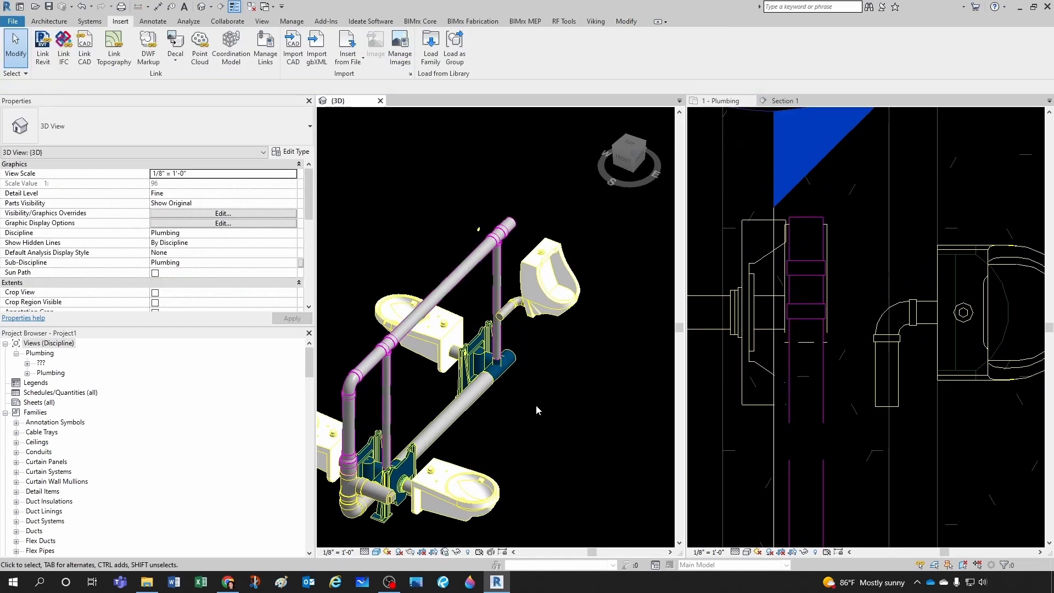
{"action": "left_click", "coordinate": [468, 401]}
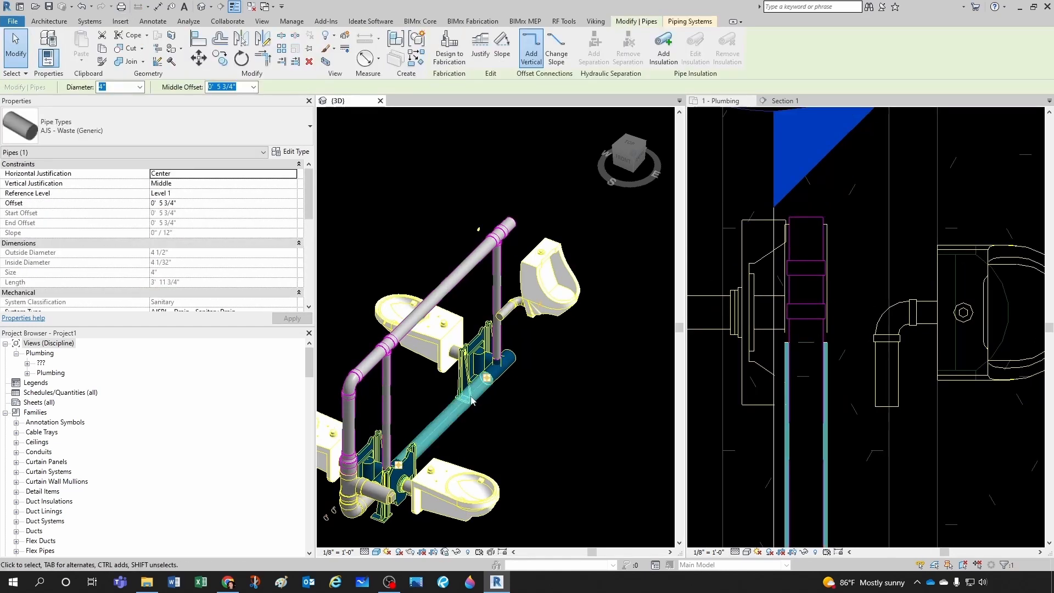
{"action": "left_click", "coordinate": [515, 393]}
{"action": "scroll", "coordinate": [515, 394], "scroll_direction": "up", "scroll_amount": 3}
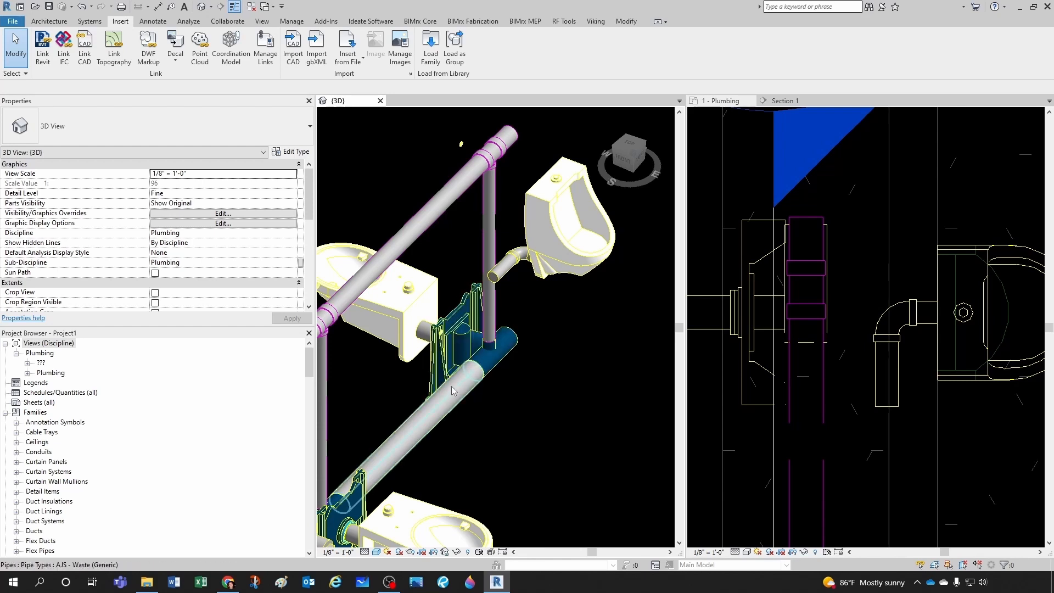
{"action": "scroll", "coordinate": [799, 375], "scroll_direction": "down", "scroll_amount": 3}
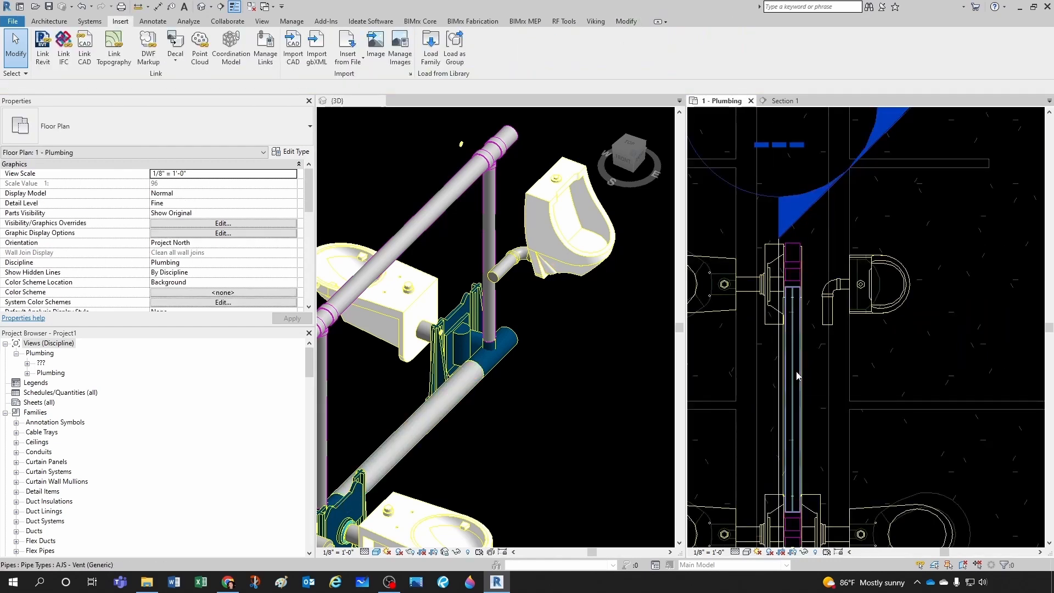
{"action": "left_click", "coordinate": [799, 374]}
{"action": "key", "text": "h"}
{"action": "key", "text": "h"}
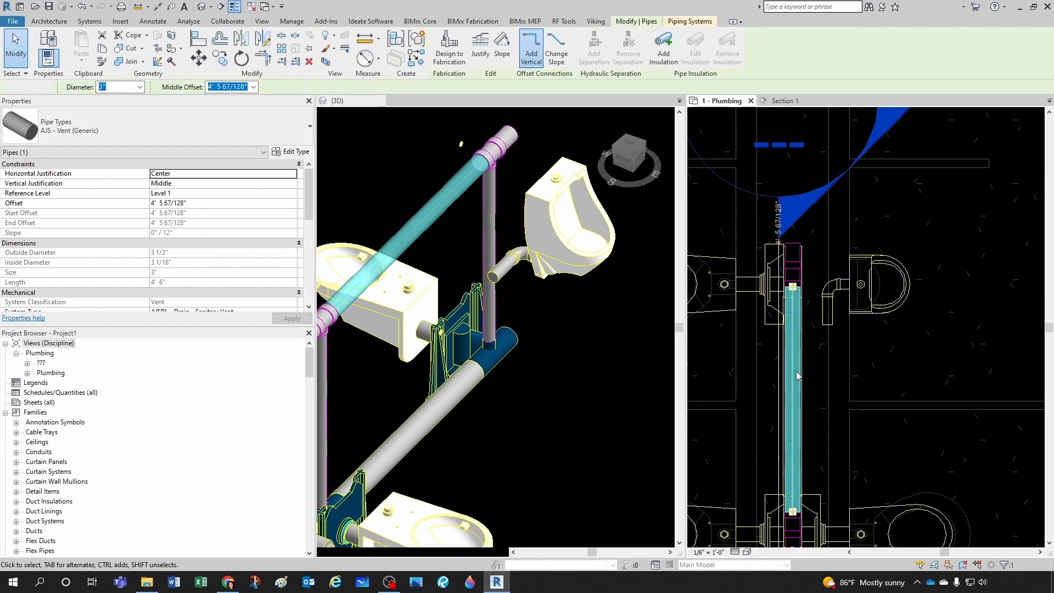
Step: Extend the urinal's 2" drain along the wall, turn it 90 degrees toward the chase's 4" waste main, and connect it to that main
{"action": "scroll", "coordinate": [799, 376], "scroll_direction": "up", "scroll_amount": 2}
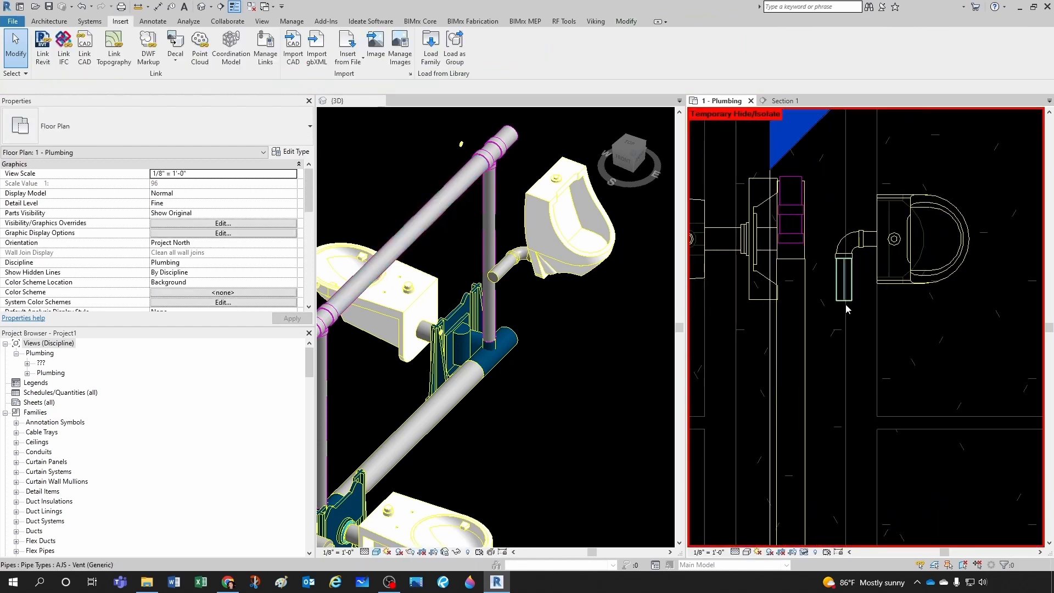
{"action": "left_click", "coordinate": [847, 309]}
{"action": "right_click", "coordinate": [845, 303]}
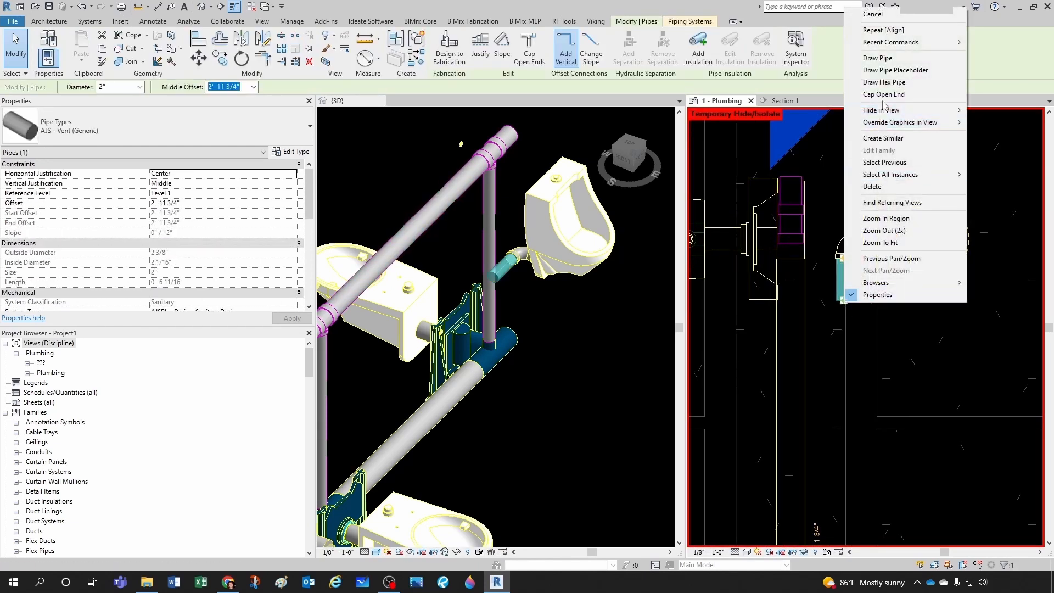
{"action": "left_click", "coordinate": [891, 60]}
{"action": "scroll", "coordinate": [845, 329], "scroll_direction": "up", "scroll_amount": 3}
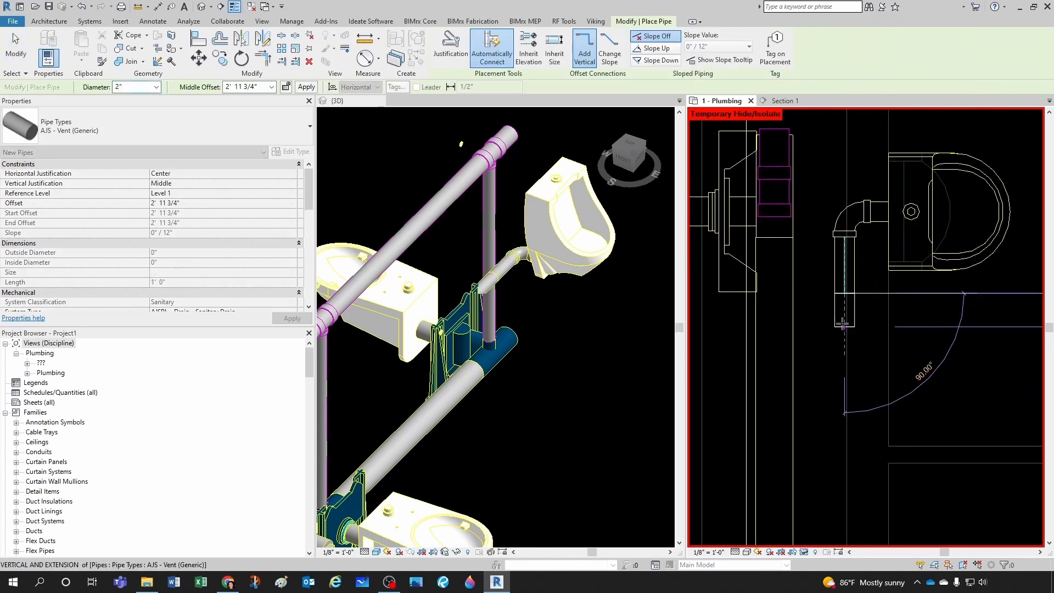
{"action": "scroll", "coordinate": [813, 331], "scroll_direction": "up", "scroll_amount": 2}
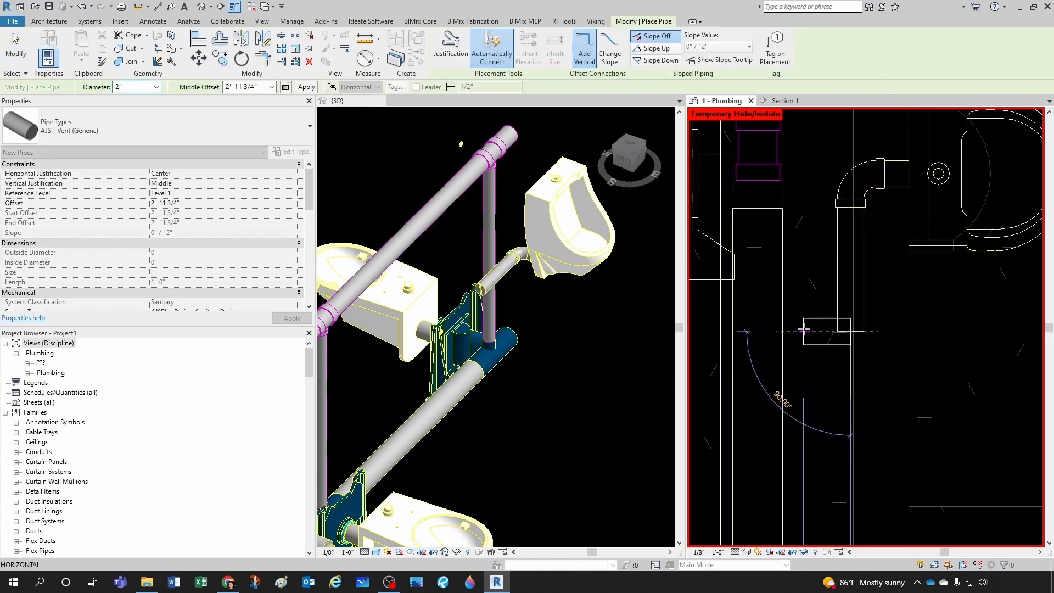
{"action": "left_click", "coordinate": [803, 330]}
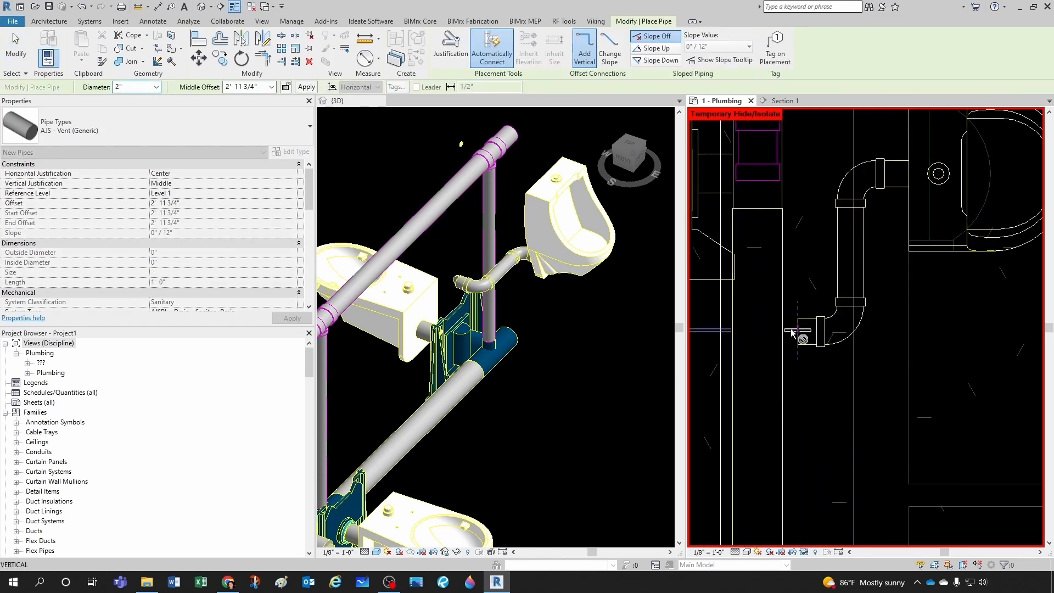
{"action": "left_click", "coordinate": [761, 333]}
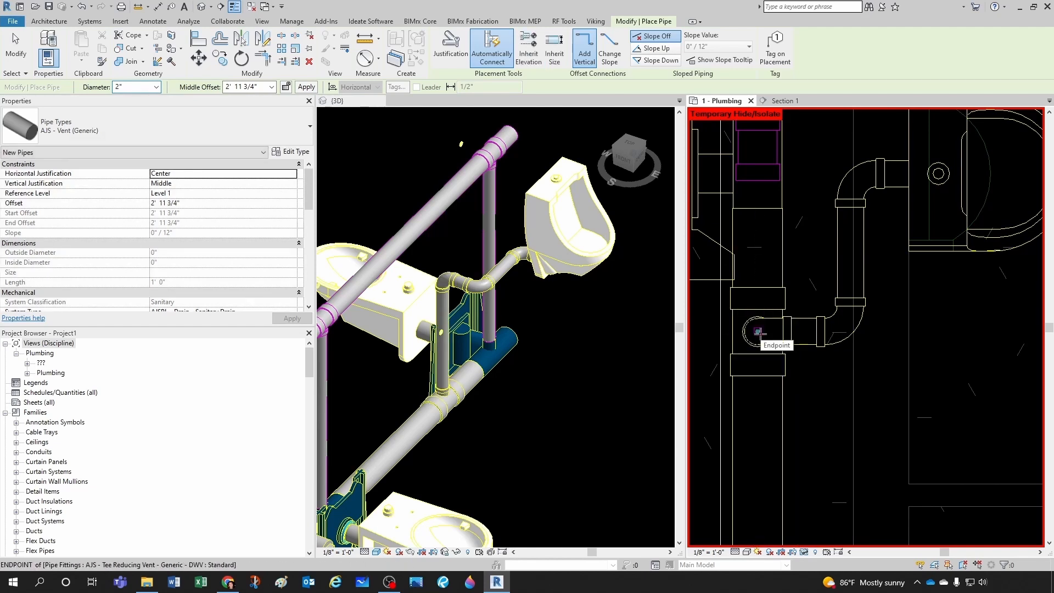
{"action": "key", "text": "Escape"}
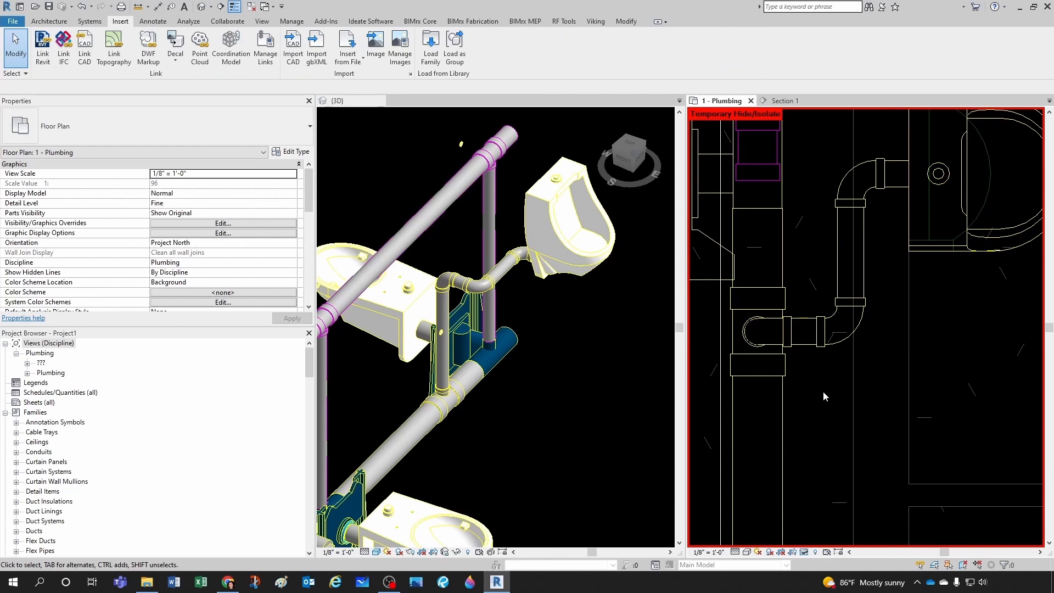
Step: Restore the temporarily hidden vent pipe in the 1 - Plumbing plan
{"action": "key", "text": "h"}
{"action": "key", "text": "r"}
{"action": "scroll", "coordinate": [785, 366], "scroll_direction": "down", "scroll_amount": 2}
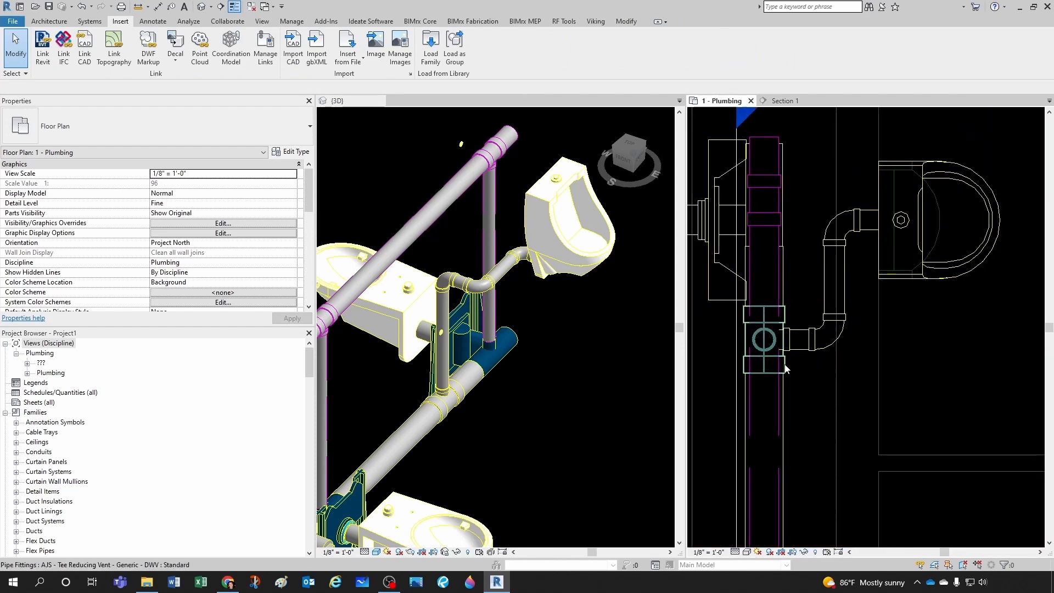
Step: Change the tee joining the urinal's 2" vertical drain to the 4" waste main to AJS - Combination Wye with 8th Bend - Generic - DWV
{"action": "left_click", "coordinate": [577, 410]}
{"action": "scroll", "coordinate": [460, 407], "scroll_direction": "up", "scroll_amount": 2}
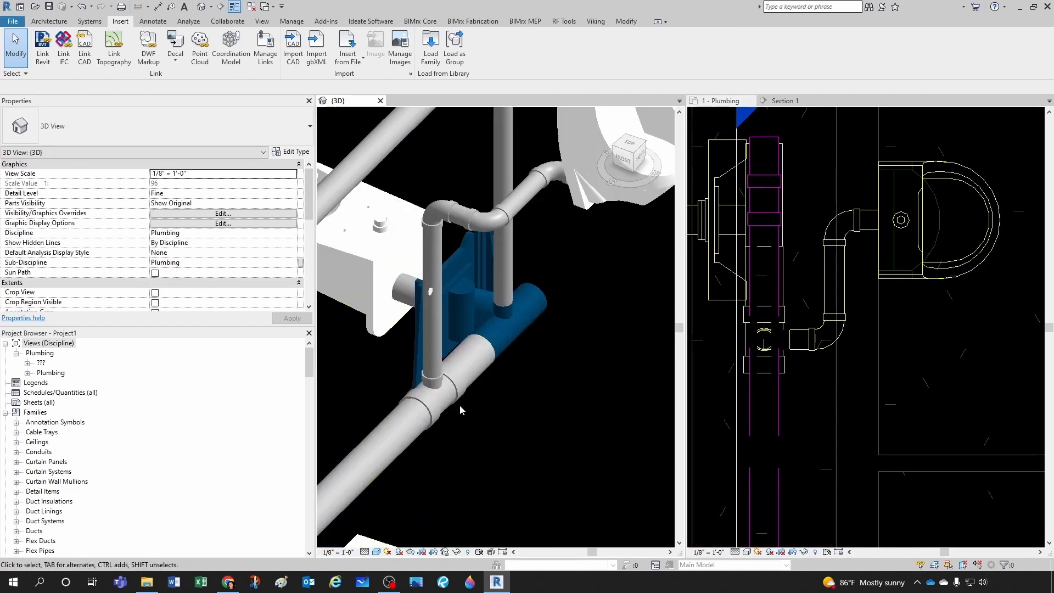
{"action": "scroll", "coordinate": [460, 406], "scroll_direction": "down", "scroll_amount": 5}
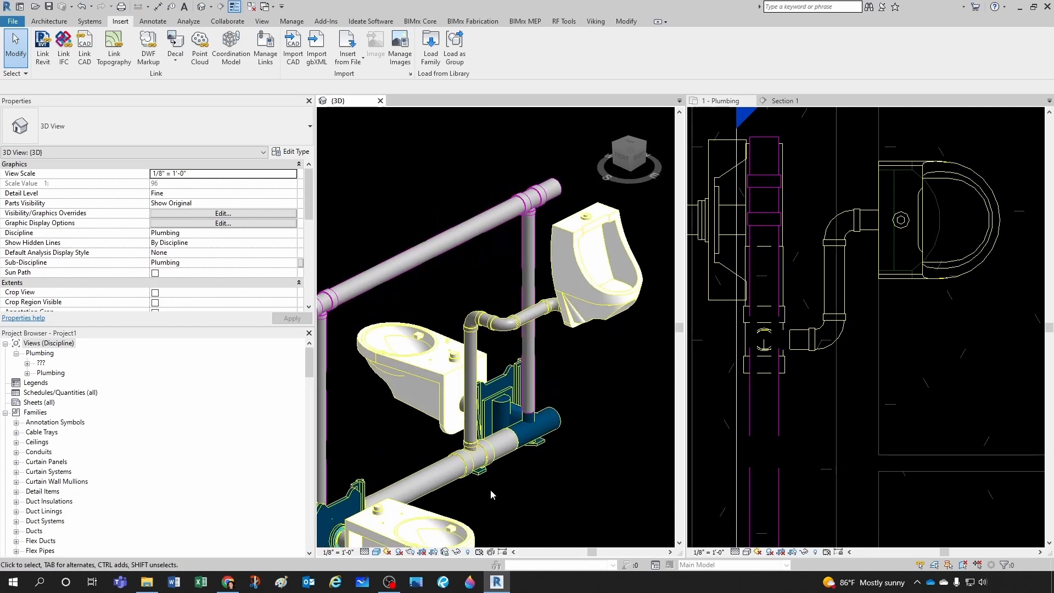
{"action": "scroll", "coordinate": [491, 491], "scroll_direction": "up", "scroll_amount": 2}
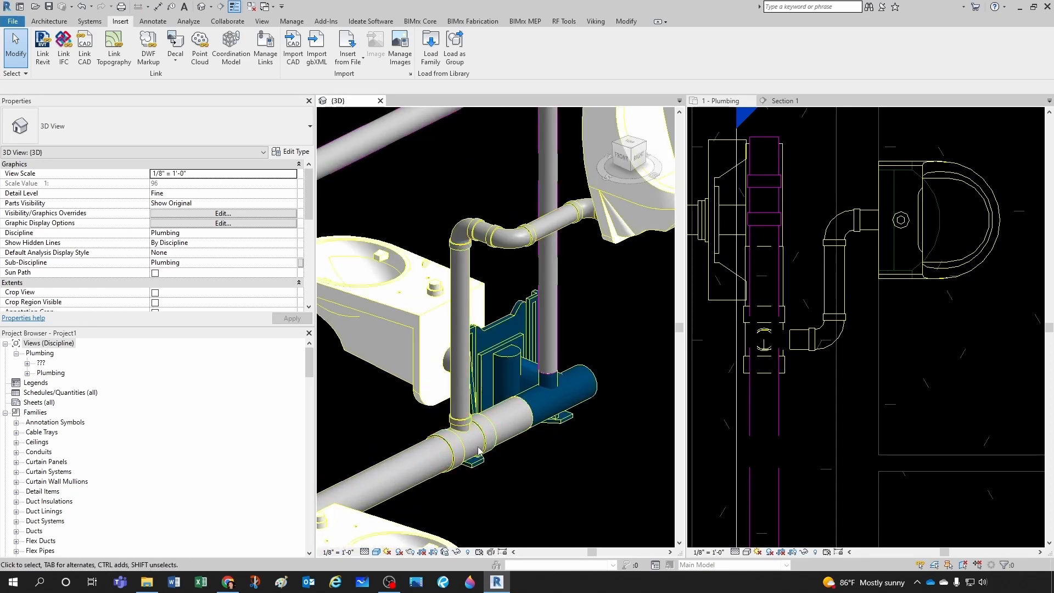
{"action": "left_click", "coordinate": [476, 443]}
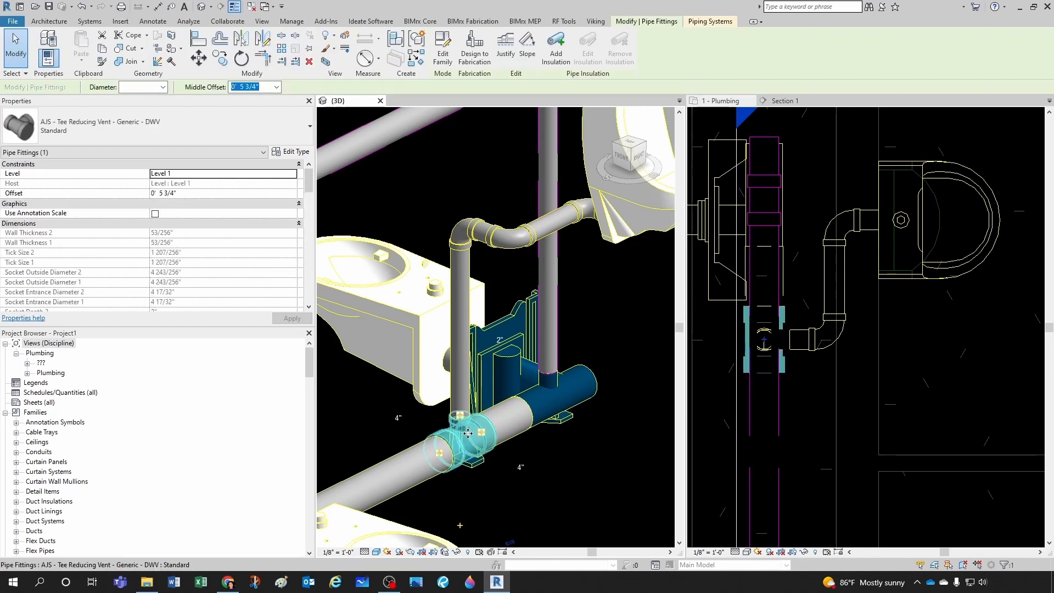
{"action": "left_click", "coordinate": [172, 134]}
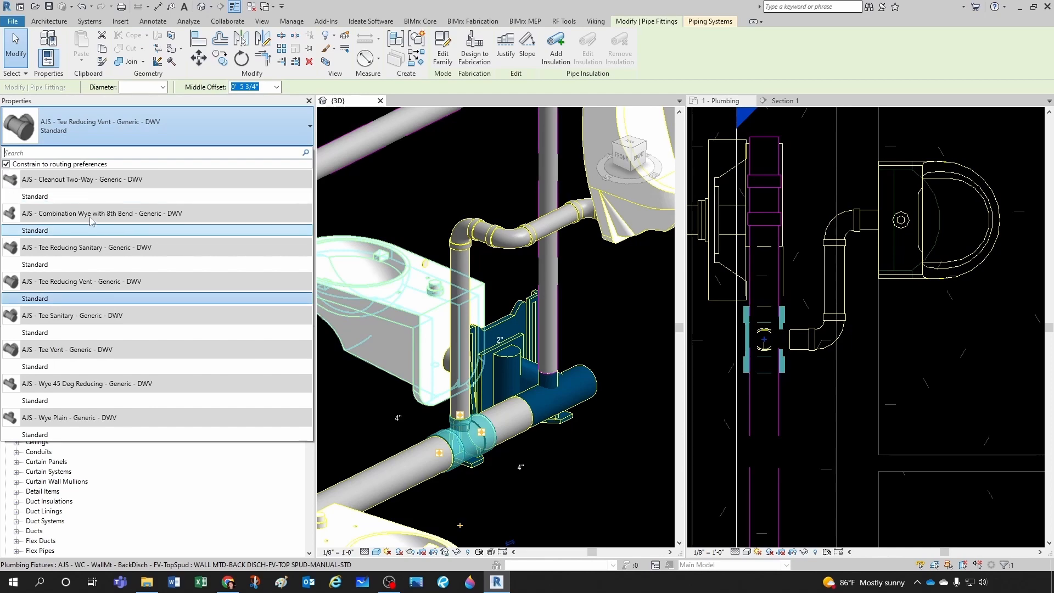
{"action": "left_click", "coordinate": [33, 231]}
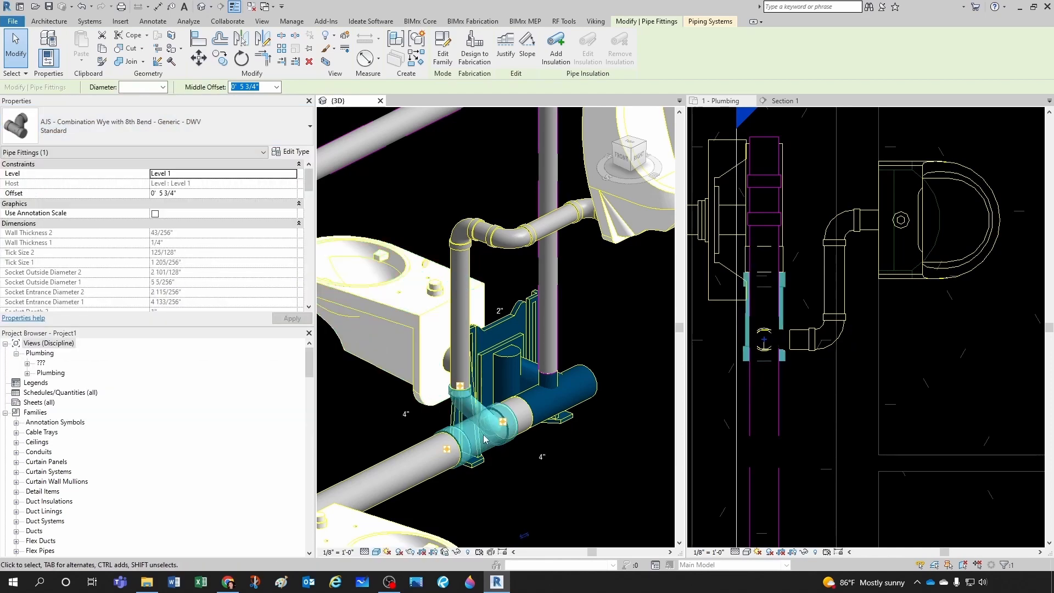
{"action": "key", "text": "Escape"}
{"action": "scroll", "coordinate": [522, 439], "scroll_direction": "down", "scroll_amount": 2}
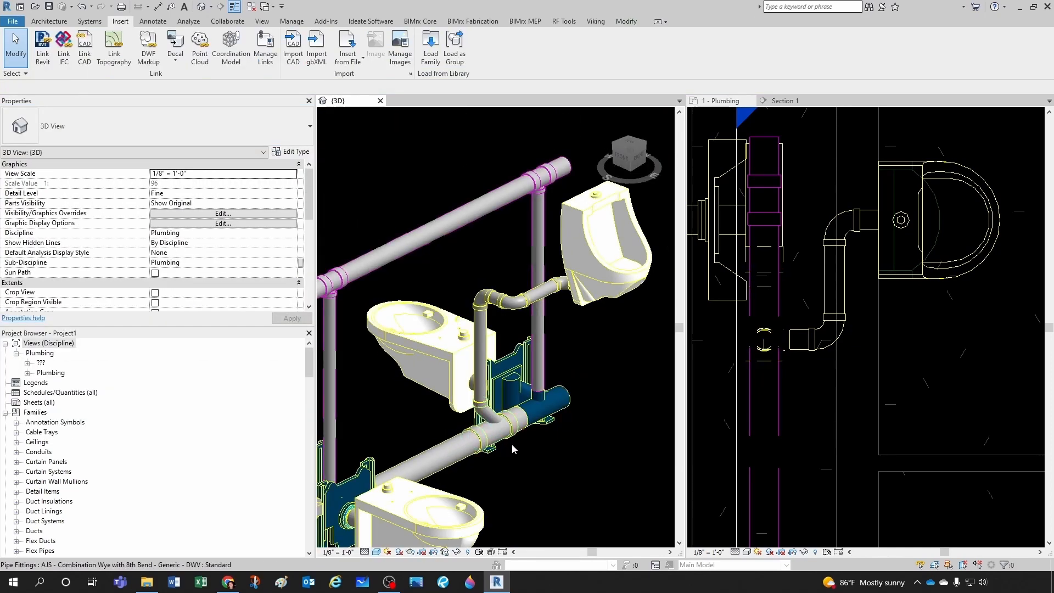
Step: Try converting the elbow atop the urinal's vertical drain into a tee, check its fitting type, and undo the conversion
{"action": "scroll", "coordinate": [499, 337], "scroll_direction": "down", "scroll_amount": 1}
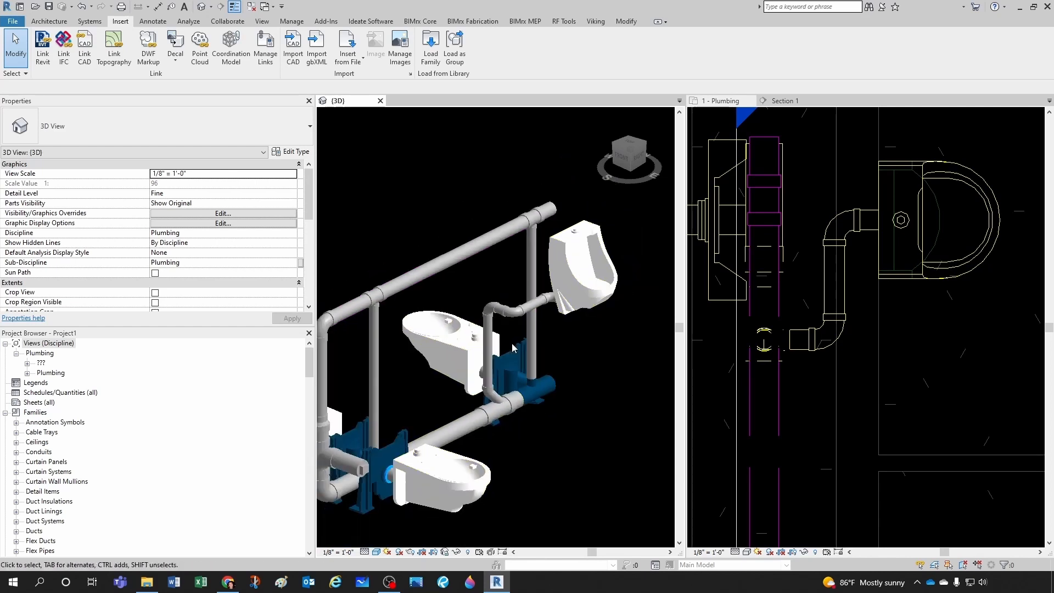
{"action": "middle_click_drag", "start_coordinate": [500, 338], "coordinate": [529, 407], "text": "shift"}
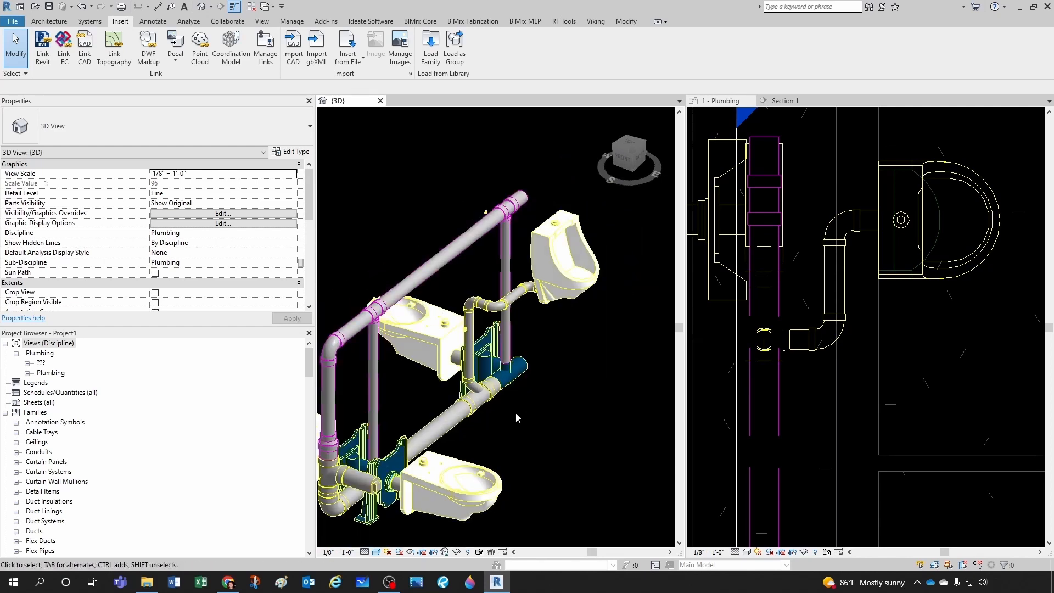
{"action": "scroll", "coordinate": [622, 347], "scroll_direction": "up", "scroll_amount": 3}
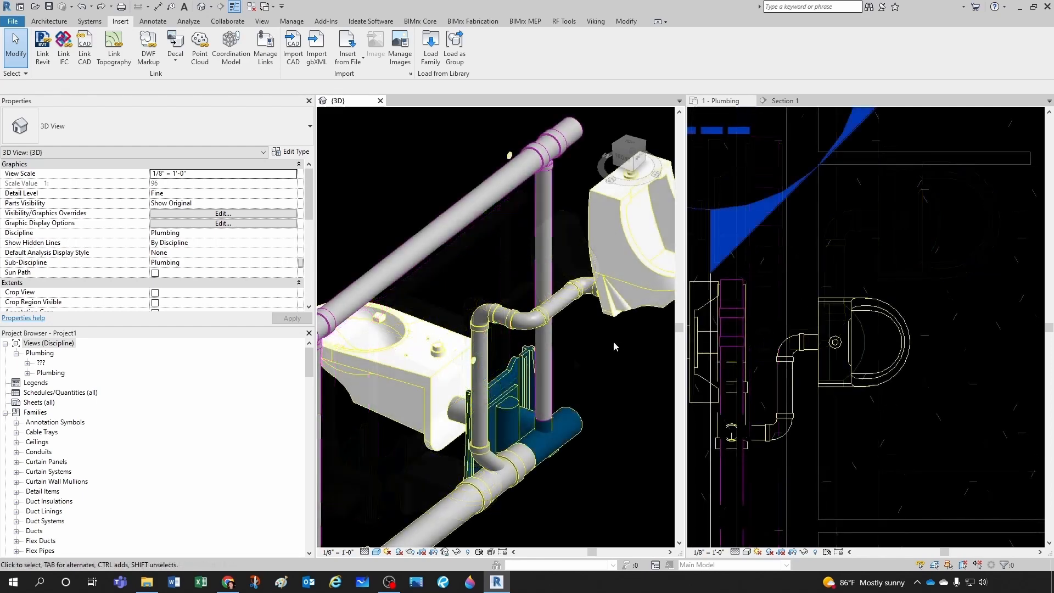
{"action": "scroll", "coordinate": [479, 304], "scroll_direction": "up", "scroll_amount": 2}
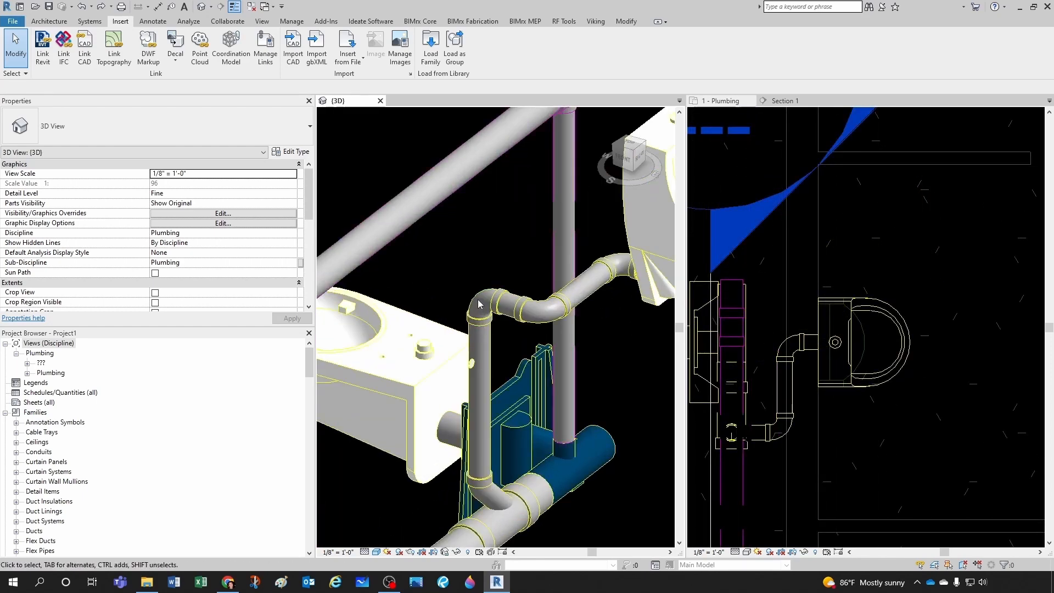
{"action": "left_click", "coordinate": [479, 303]}
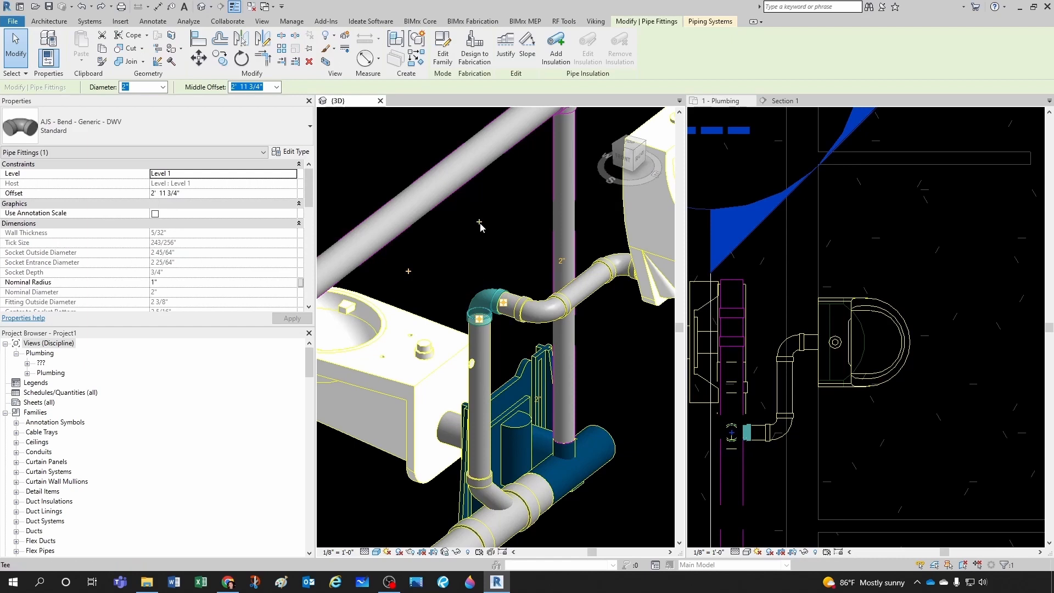
{"action": "left_click", "coordinate": [480, 318]}
{"action": "scroll", "coordinate": [476, 309], "scroll_direction": "up", "scroll_amount": 2}
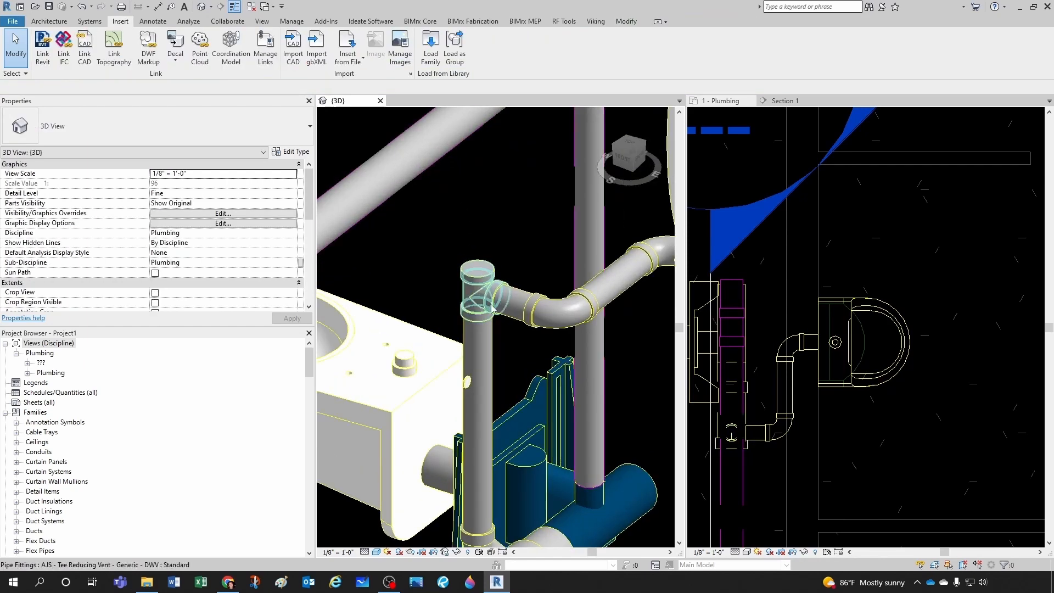
{"action": "left_click", "coordinate": [493, 309]}
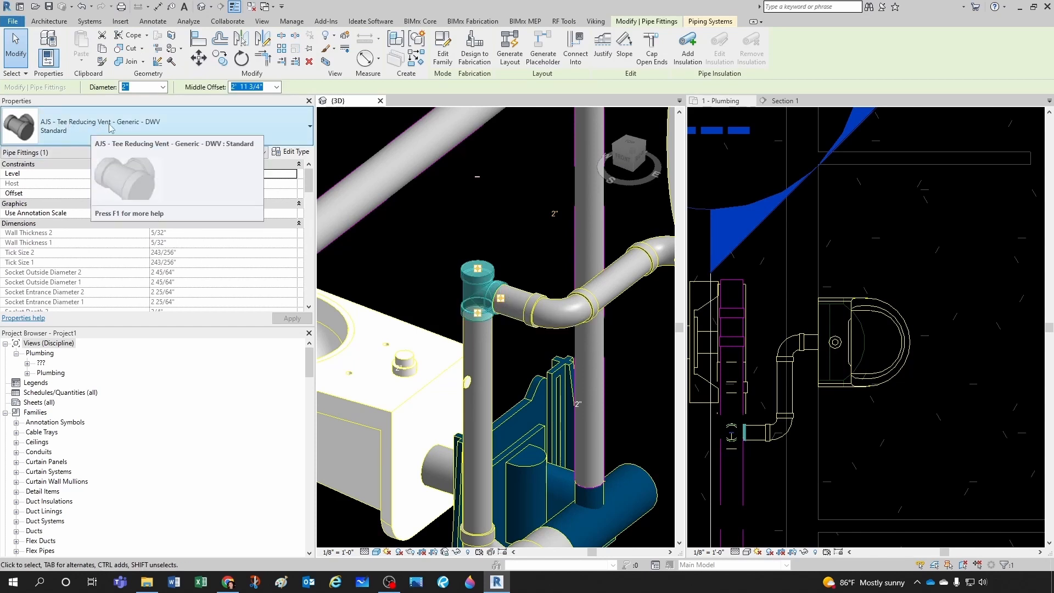
{"action": "left_click", "coordinate": [516, 242]}
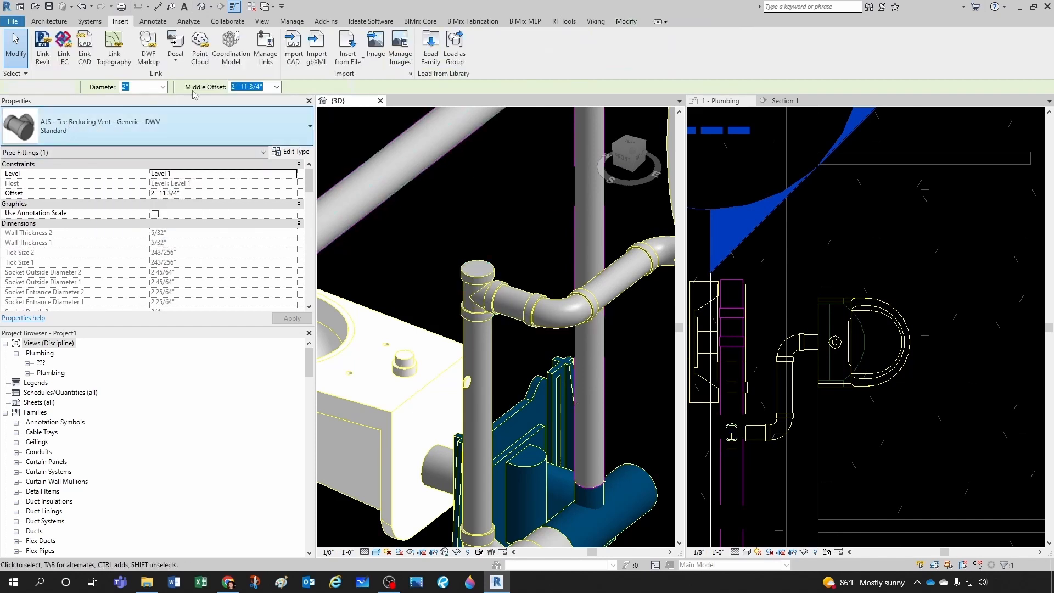
{"action": "left_click", "coordinate": [87, 9]}
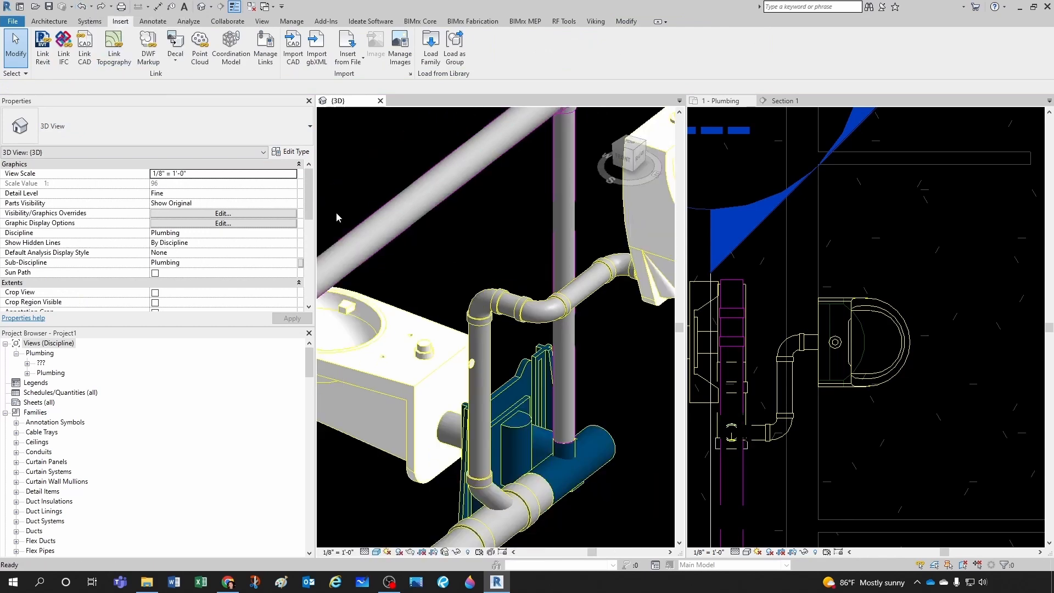
Step: Change the pipe type of the urinal's entire 2" drain branch, from the vertical pipe to the urinal outlet, to AJS - Waste (Generic)
{"action": "scroll", "coordinate": [490, 342], "scroll_direction": "up", "scroll_amount": 1}
{"action": "left_click", "coordinate": [488, 342]}
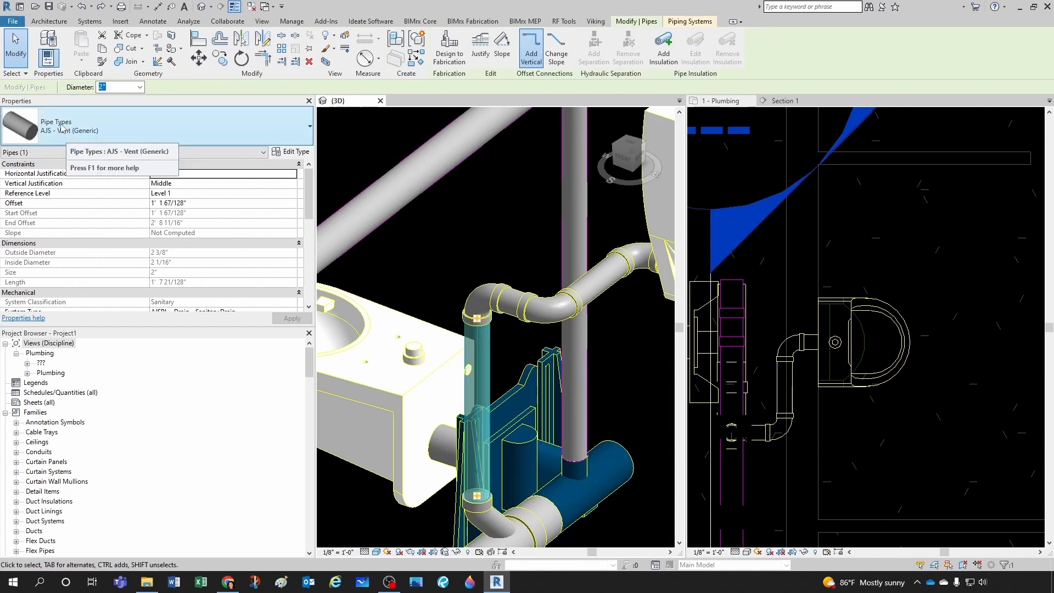
{"action": "scroll", "coordinate": [479, 346], "scroll_direction": "down", "scroll_amount": 1}
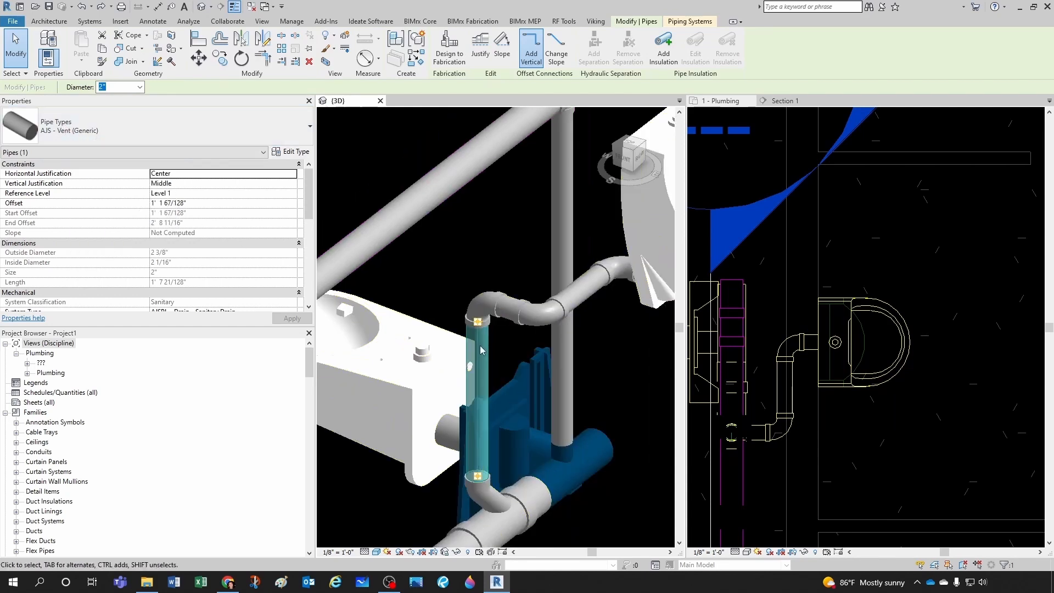
{"action": "scroll", "coordinate": [481, 349], "scroll_direction": "down", "scroll_amount": 1}
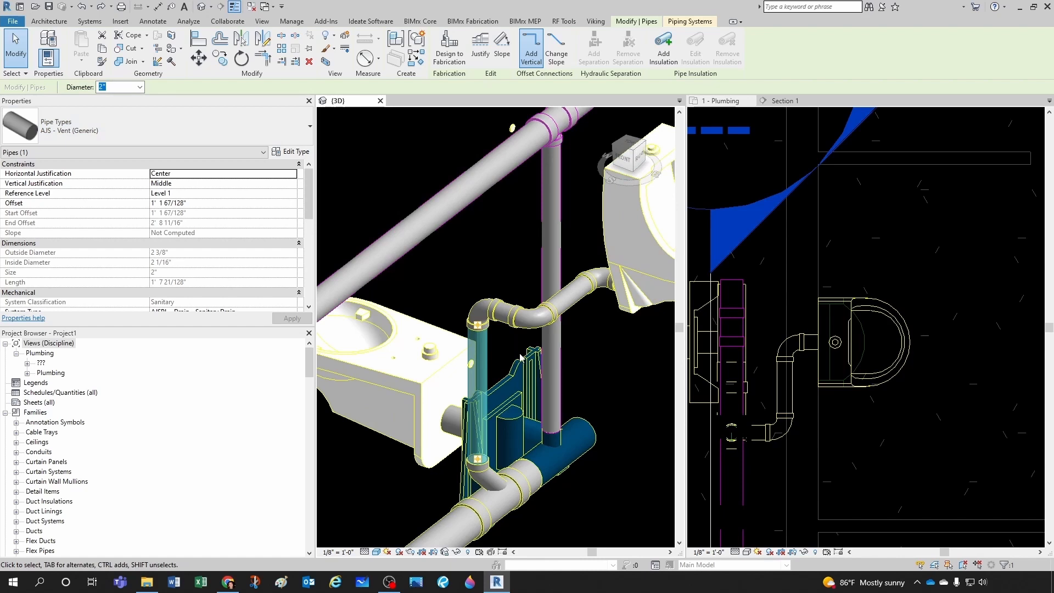
{"action": "middle_click_drag", "start_coordinate": [519, 352], "coordinate": [591, 282], "text": "shift"}
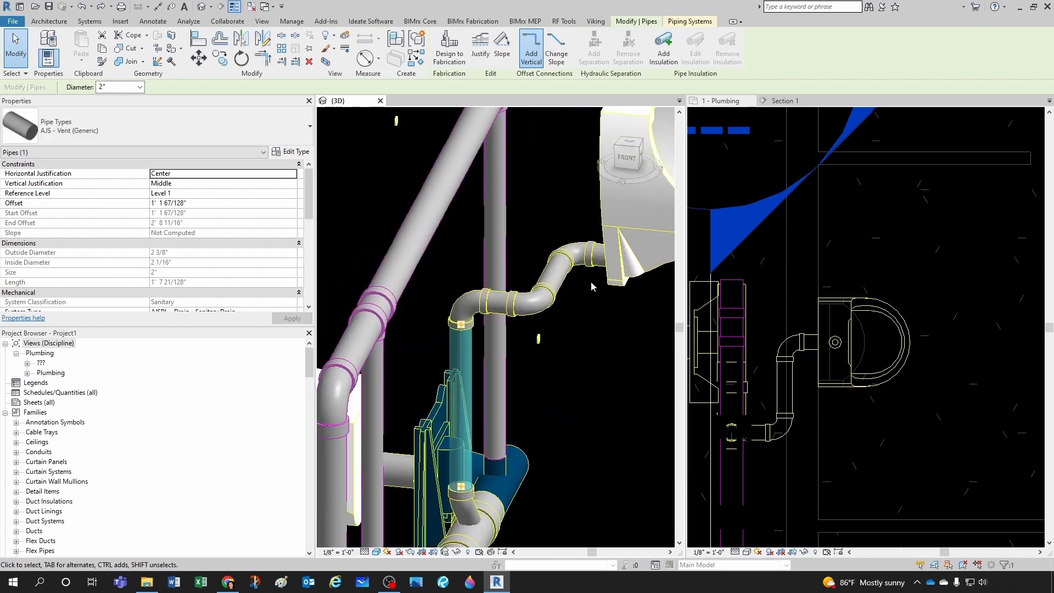
{"action": "key", "text": "Tab"}
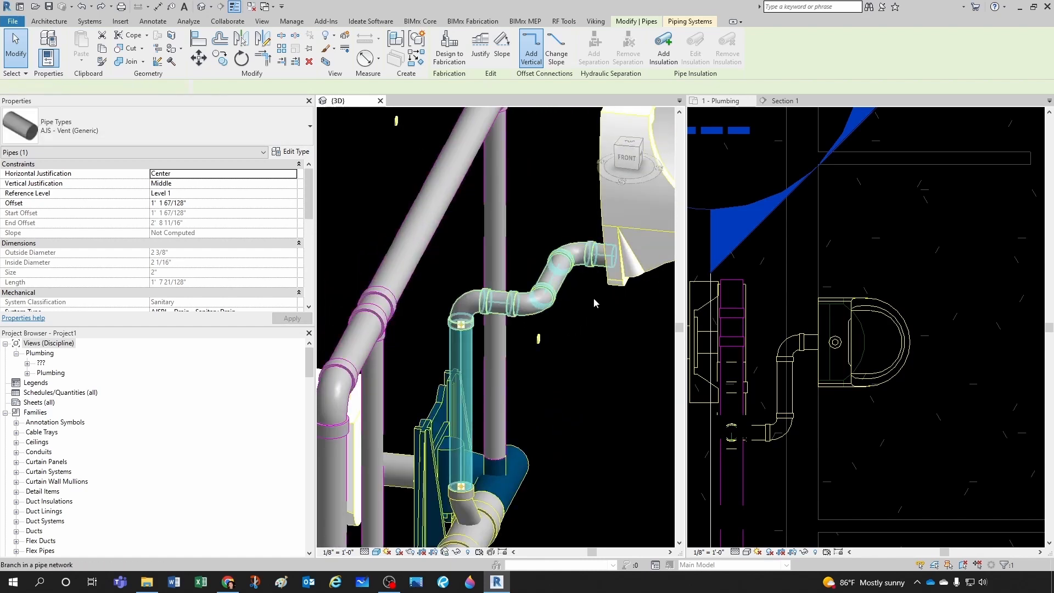
{"action": "left_click", "coordinate": [592, 271]}
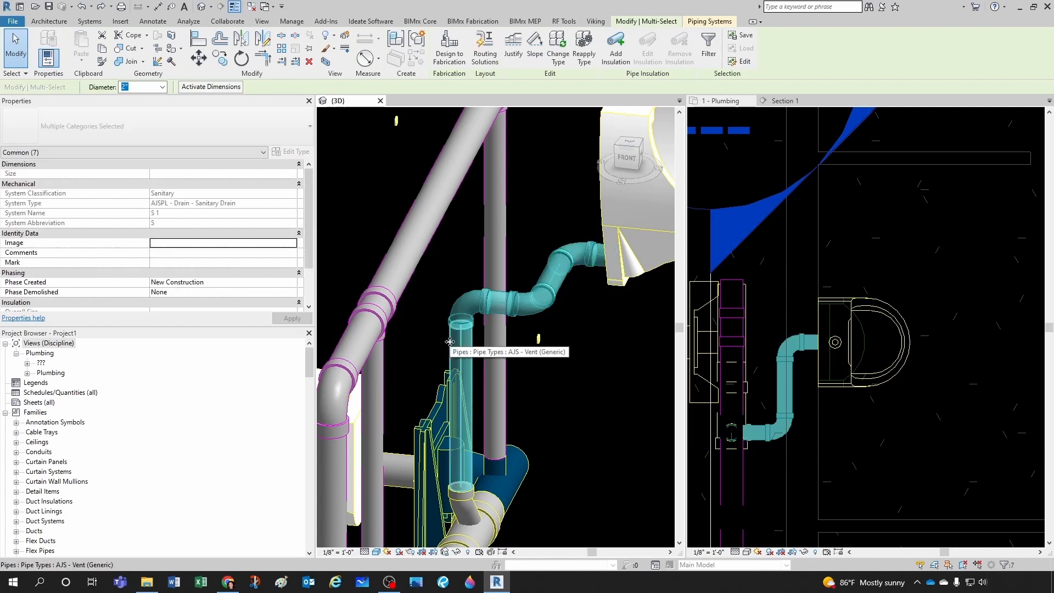
{"action": "left_click", "coordinate": [558, 57]}
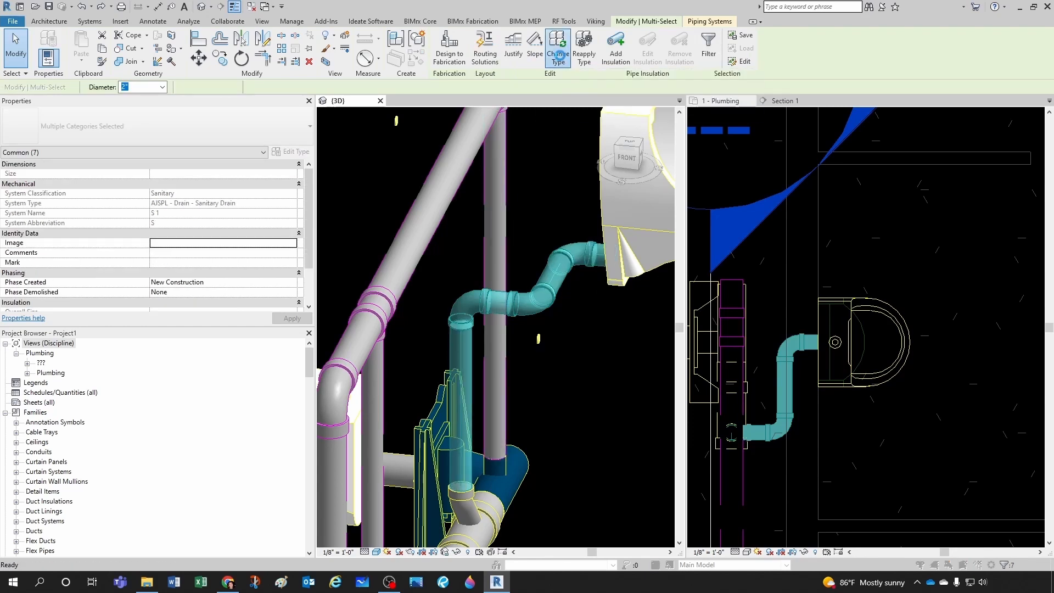
{"action": "left_click", "coordinate": [599, 333]}
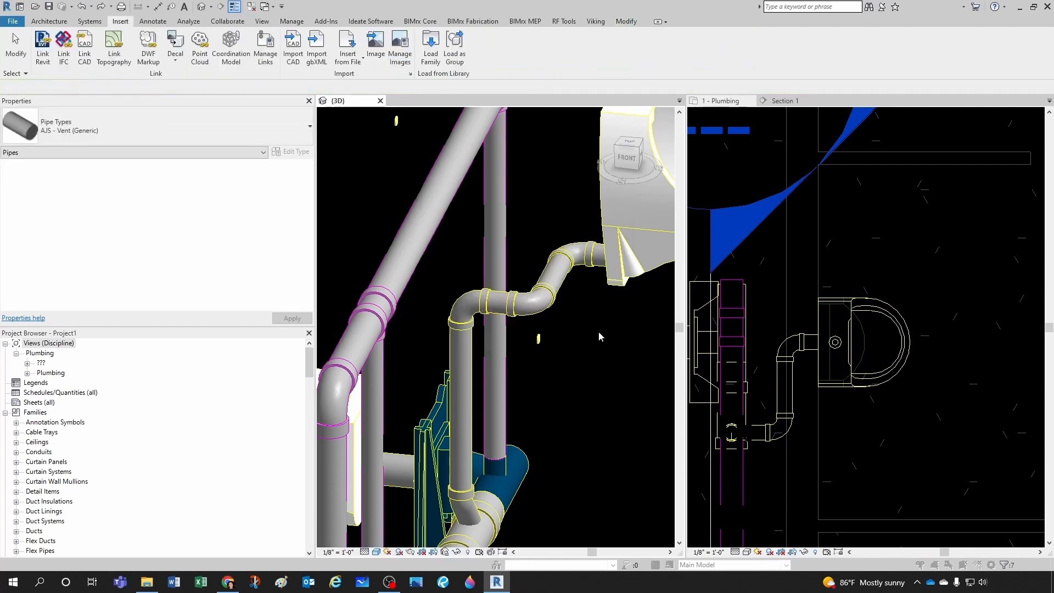
{"action": "left_click", "coordinate": [103, 133]}
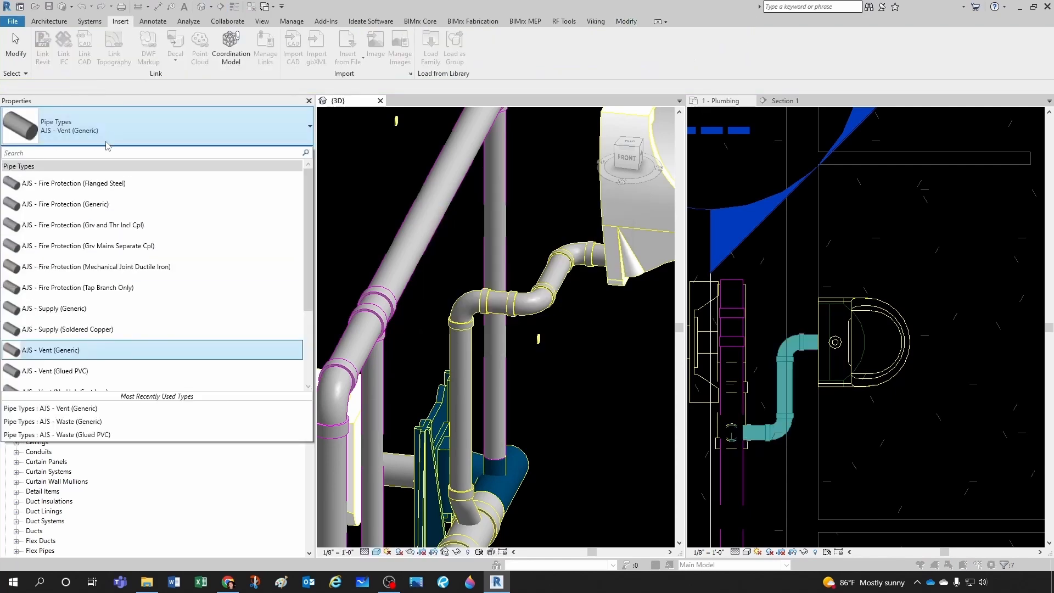
{"action": "scroll", "coordinate": [91, 343], "scroll_direction": "down", "scroll_amount": 2}
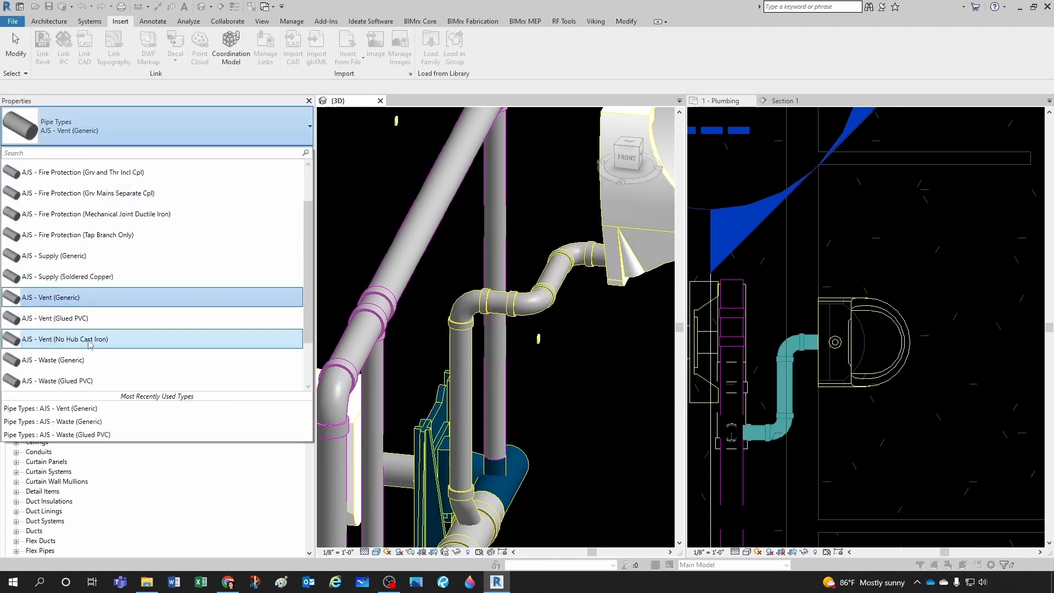
{"action": "left_click", "coordinate": [70, 364]}
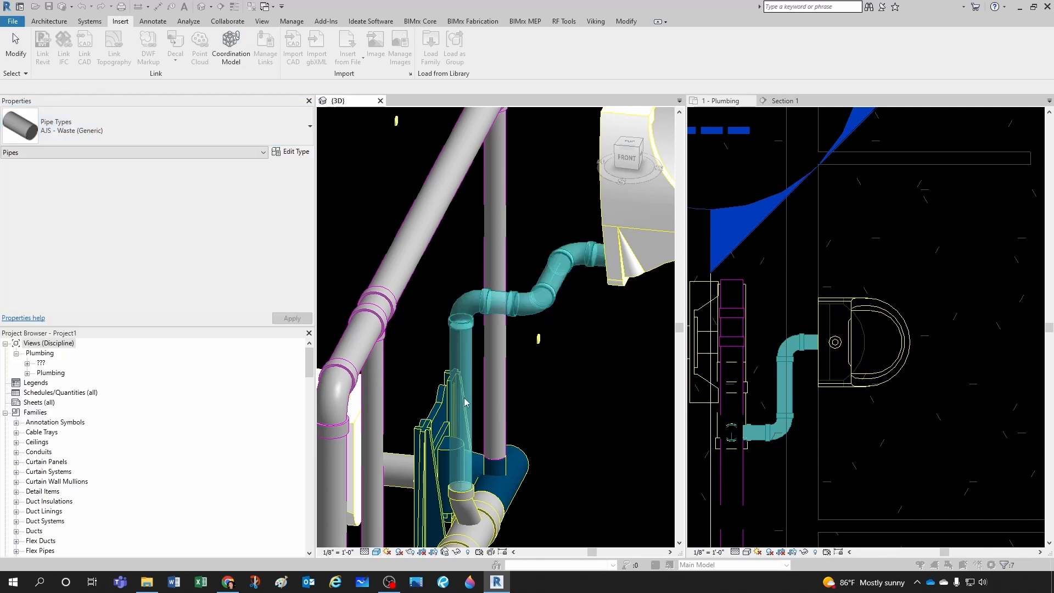
{"action": "left_click", "coordinate": [554, 394]}
Step: Convert the elbow atop the urinal's 2" vertical drain into a sanitary tee with its open end facing up
{"action": "mouse_move", "coordinate": [554, 394]}
{"action": "middle_mouse_down", "text": "shift"}
{"action": "mouse_move", "coordinate": [568, 396]}
{"action": "mouse_move", "coordinate": [546, 378]}
{"action": "middle_mouse_up", "text": "shift"}
{"action": "scroll", "coordinate": [507, 323], "scroll_direction": "up", "scroll_amount": 2}
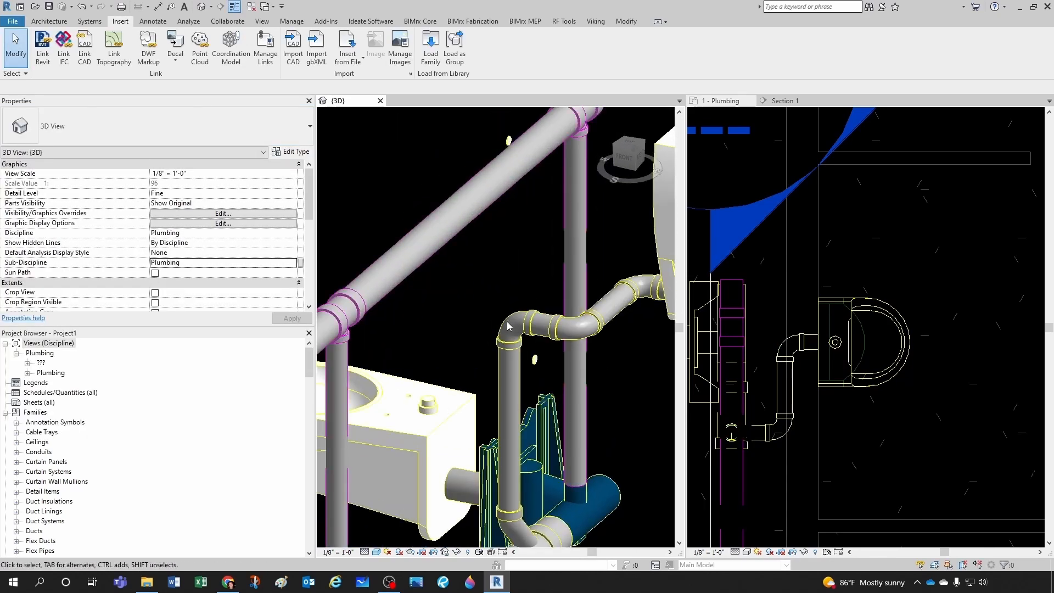
{"action": "left_click", "coordinate": [515, 321]}
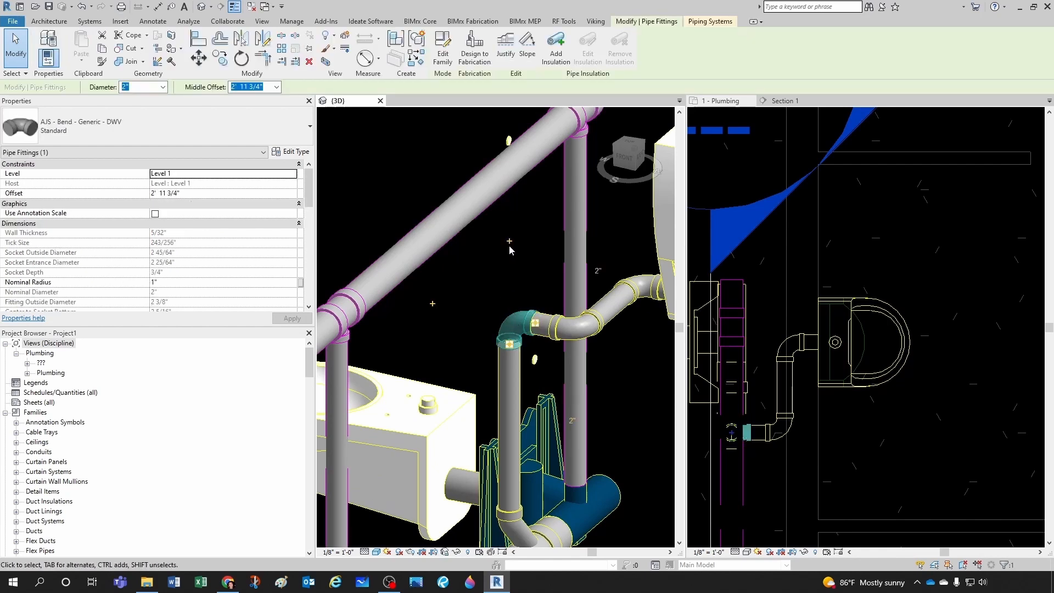
{"action": "key", "text": "Delete"}
{"action": "scroll", "coordinate": [490, 310], "scroll_direction": "up", "scroll_amount": 1}
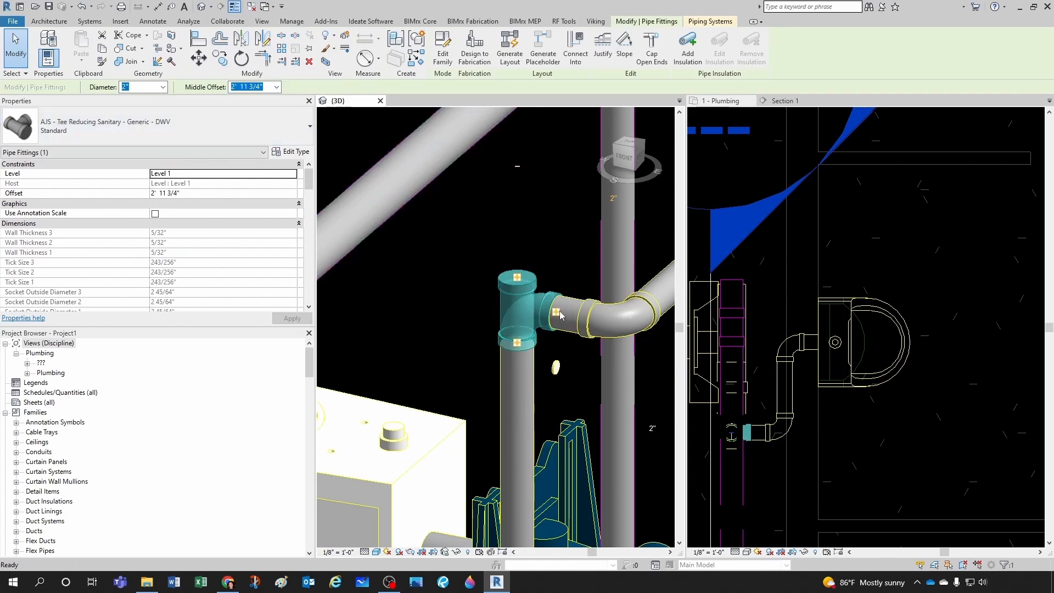
{"action": "key", "text": "Escape"}
{"action": "scroll", "coordinate": [514, 297], "scroll_direction": "down", "scroll_amount": 2}
{"action": "scroll", "coordinate": [767, 310], "scroll_direction": "down", "scroll_amount": 2}
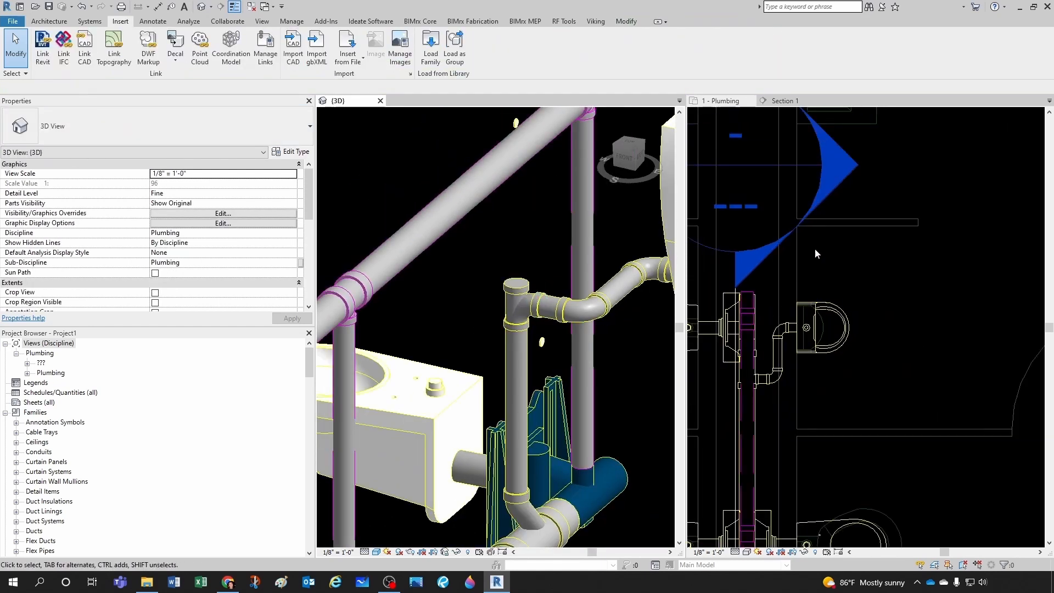
Step: In the Section 1 view, copy the urinal's vertical waste pipe straight up by about 2' 10"
{"action": "double_click", "coordinate": [838, 185]}
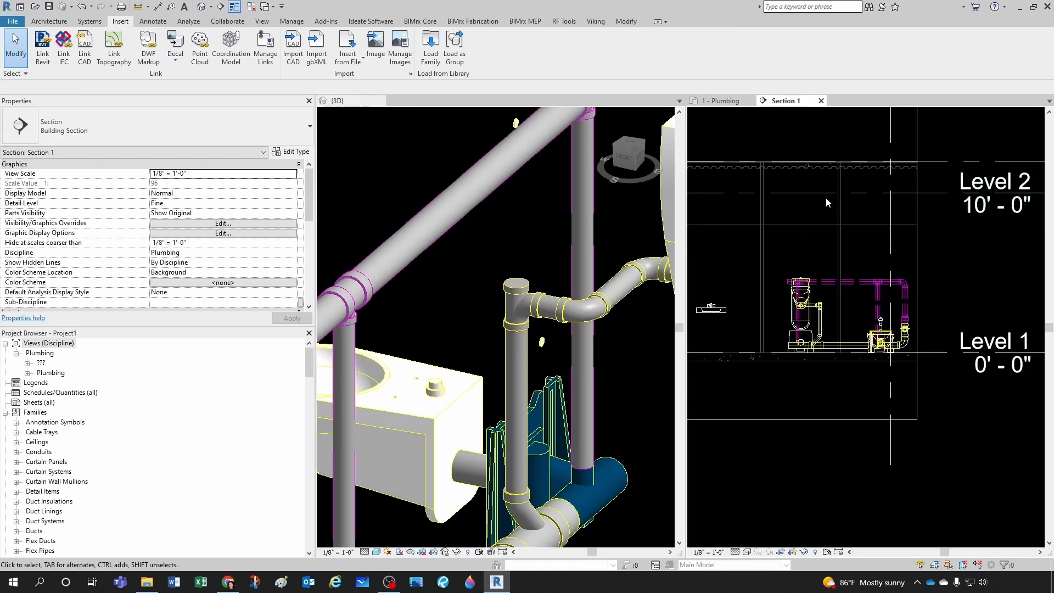
{"action": "scroll", "coordinate": [820, 319], "scroll_direction": "up", "scroll_amount": 4}
{"action": "left_click", "coordinate": [826, 344]}
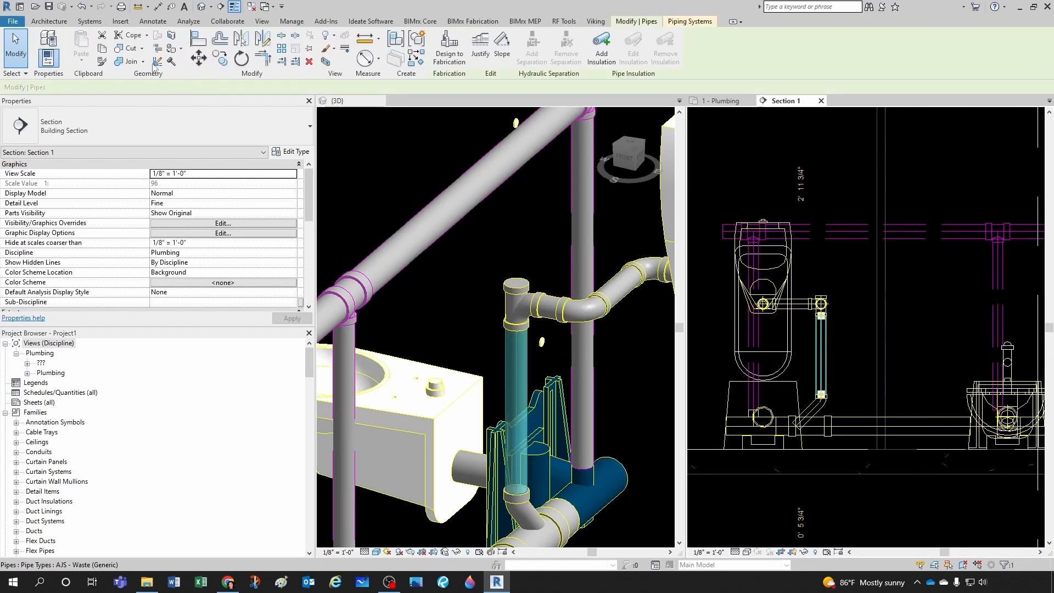
{"action": "scroll", "coordinate": [856, 312], "scroll_direction": "up", "scroll_amount": 2}
{"action": "left_click", "coordinate": [866, 379]}
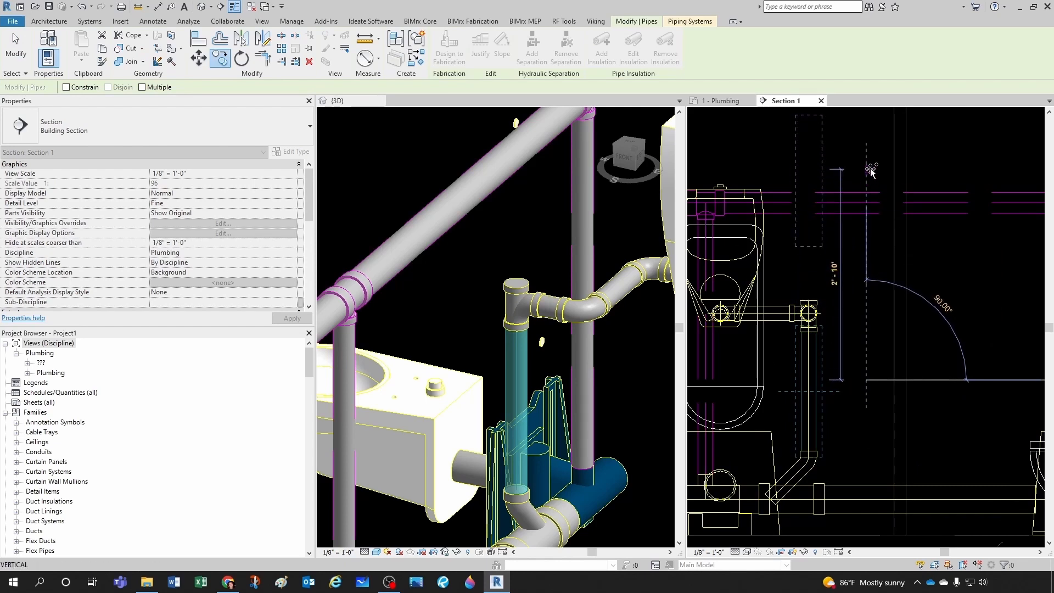
{"action": "left_click", "coordinate": [871, 163]}
{"action": "key", "text": "Escape"}
{"action": "middle_click_drag", "start_coordinate": [824, 243], "coordinate": [780, 349]}
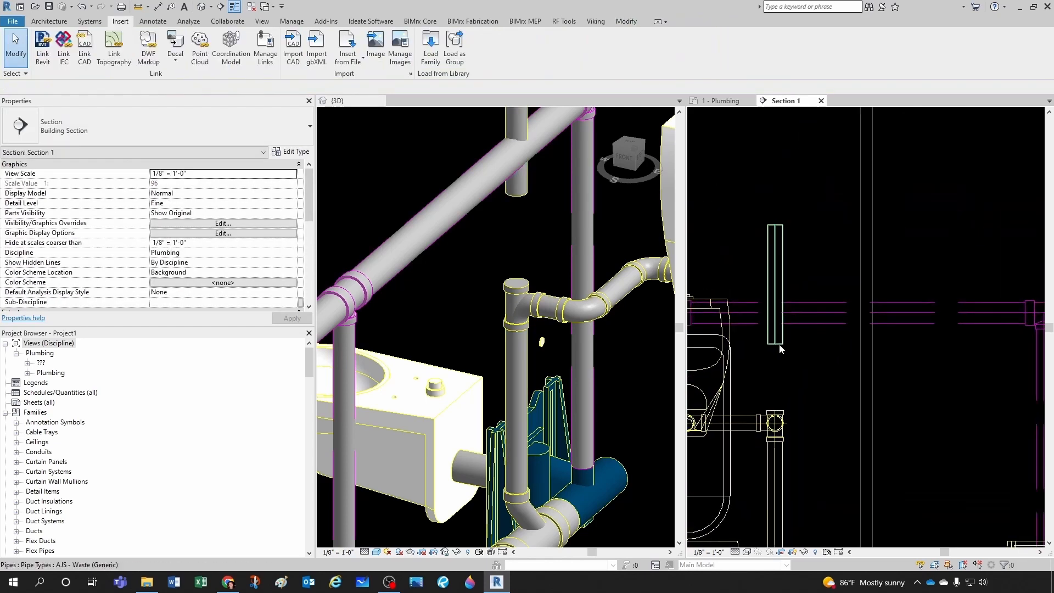
Step: Change the copied pipe to the AJS - Vent (Generic) type and its system type to AJSPL - Drain - Sanitary Vent
{"action": "key", "text": "ctrl+Left"}
{"action": "left_click", "coordinate": [120, 131]}
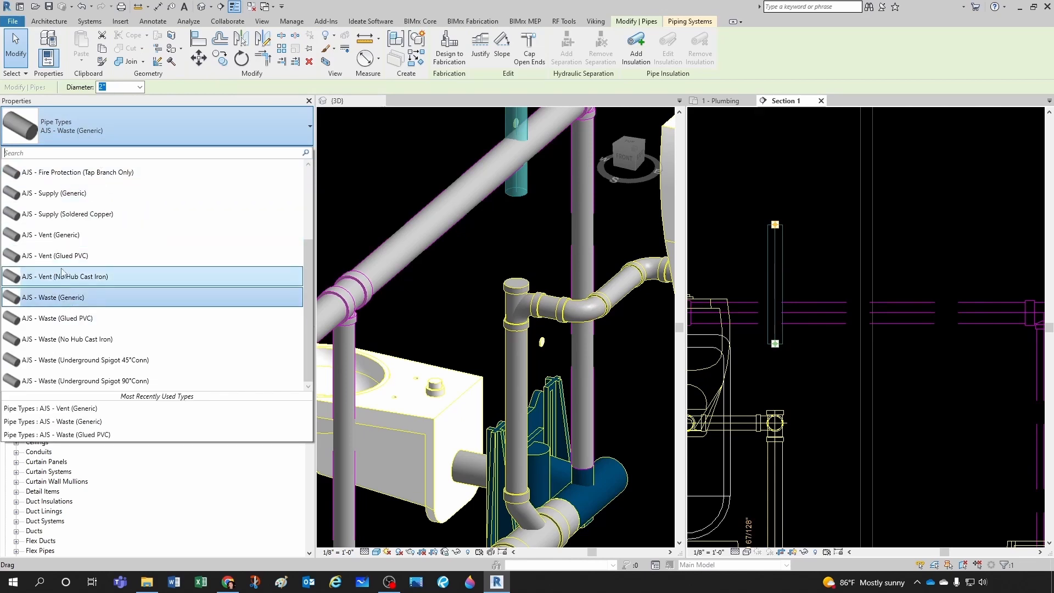
{"action": "left_click", "coordinate": [66, 240]}
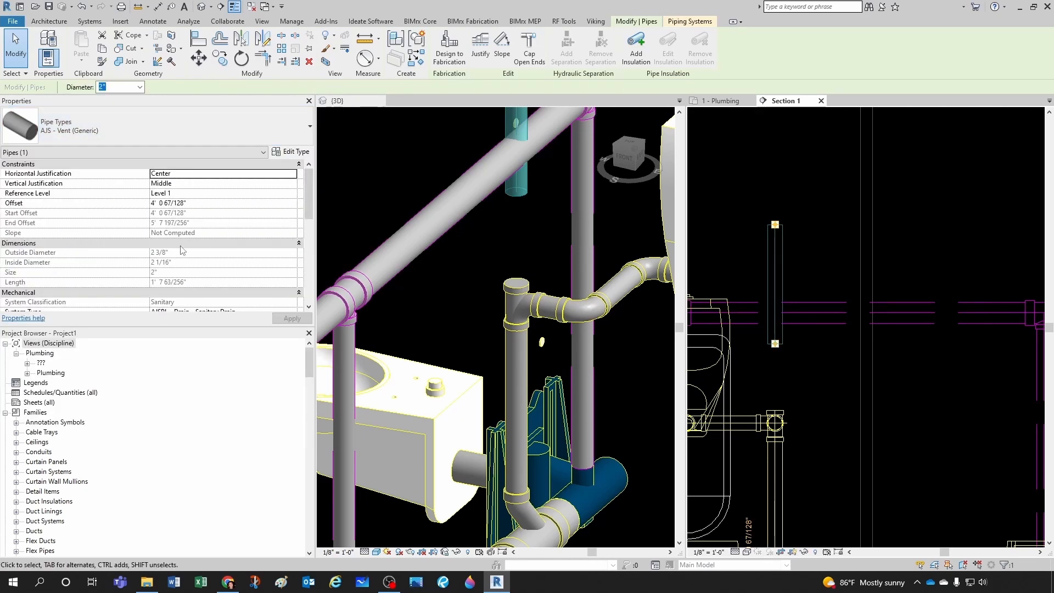
{"action": "scroll", "coordinate": [182, 250], "scroll_direction": "down", "scroll_amount": 3}
{"action": "left_click", "coordinate": [292, 233]}
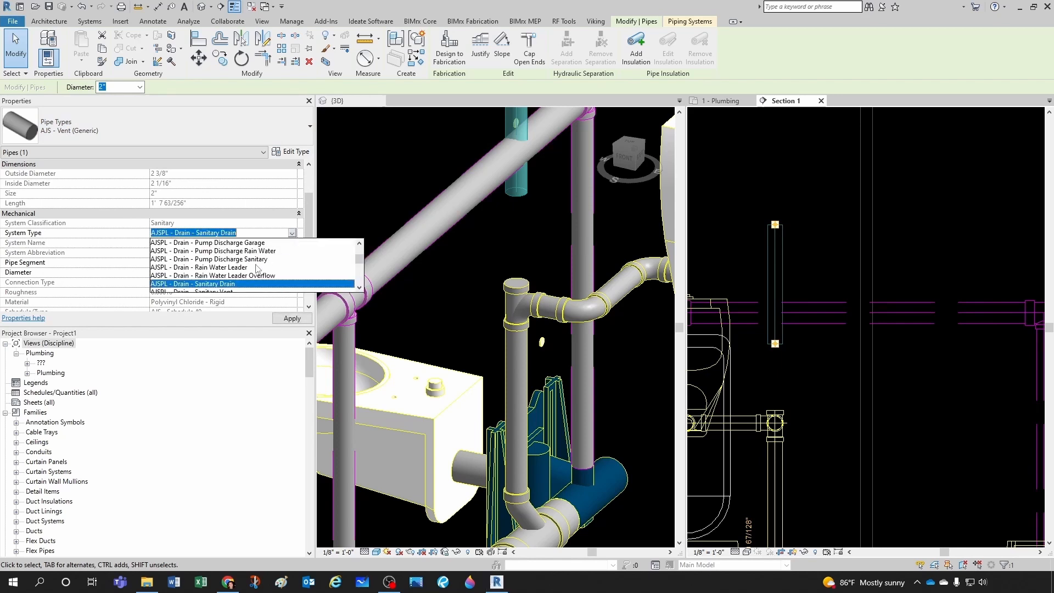
{"action": "scroll", "coordinate": [256, 268], "scroll_direction": "down", "scroll_amount": 2}
{"action": "scroll", "coordinate": [257, 269], "scroll_direction": "up", "scroll_amount": 2}
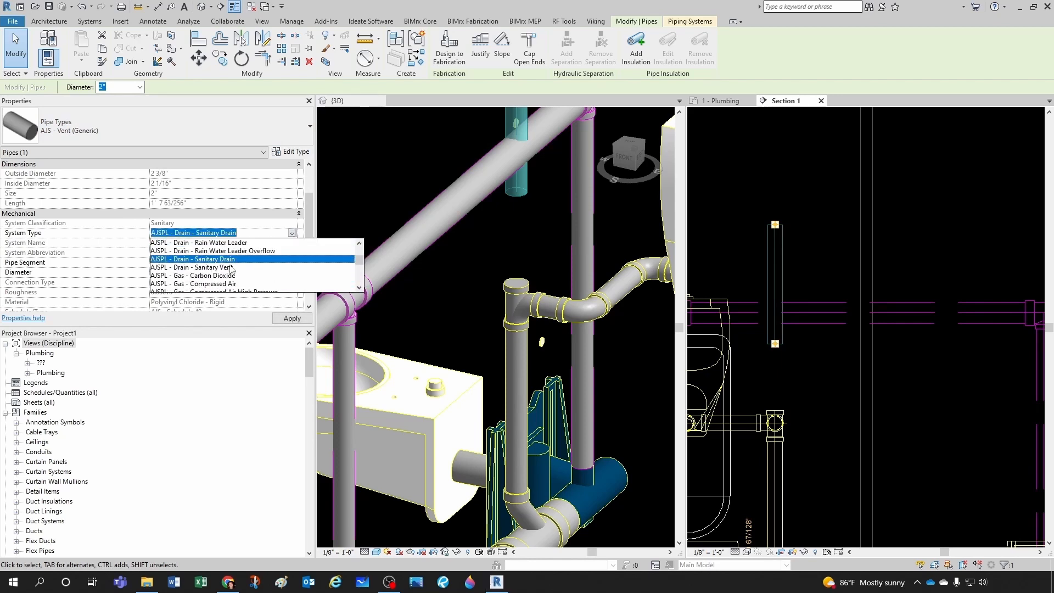
{"action": "left_click", "coordinate": [230, 267]}
{"action": "left_click", "coordinate": [829, 394]}
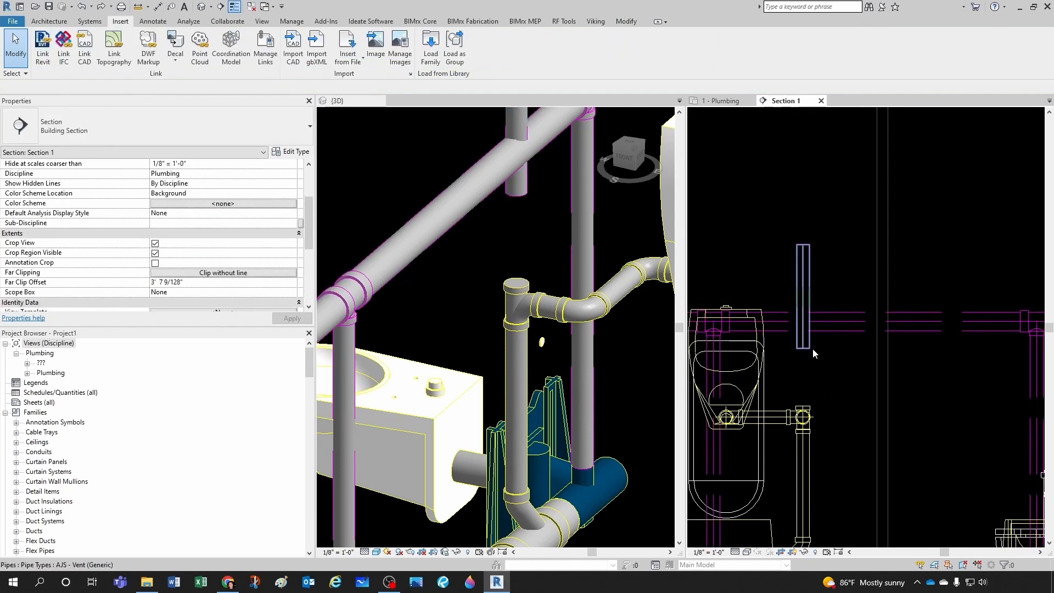
Step: Connect the copied vent pipe down to the top of the urinal's sanitary tee, snapping its end to the fitting
{"action": "left_click", "coordinate": [811, 346]}
{"action": "scroll", "coordinate": [805, 330], "scroll_direction": "up", "scroll_amount": 2}
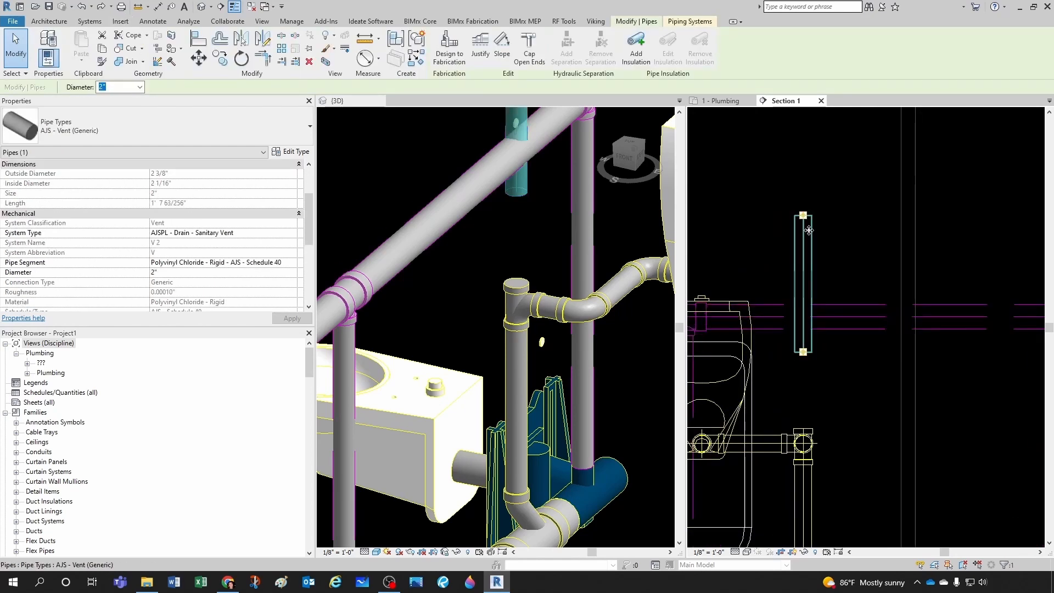
{"action": "scroll", "coordinate": [805, 225], "scroll_direction": "up", "scroll_amount": 2}
{"action": "left_click_drag", "start_coordinate": [803, 214], "coordinate": [807, 474]}
{"action": "scroll", "coordinate": [813, 357], "scroll_direction": "down", "scroll_amount": 2}
{"action": "scroll", "coordinate": [814, 369], "scroll_direction": "up", "scroll_amount": 1}
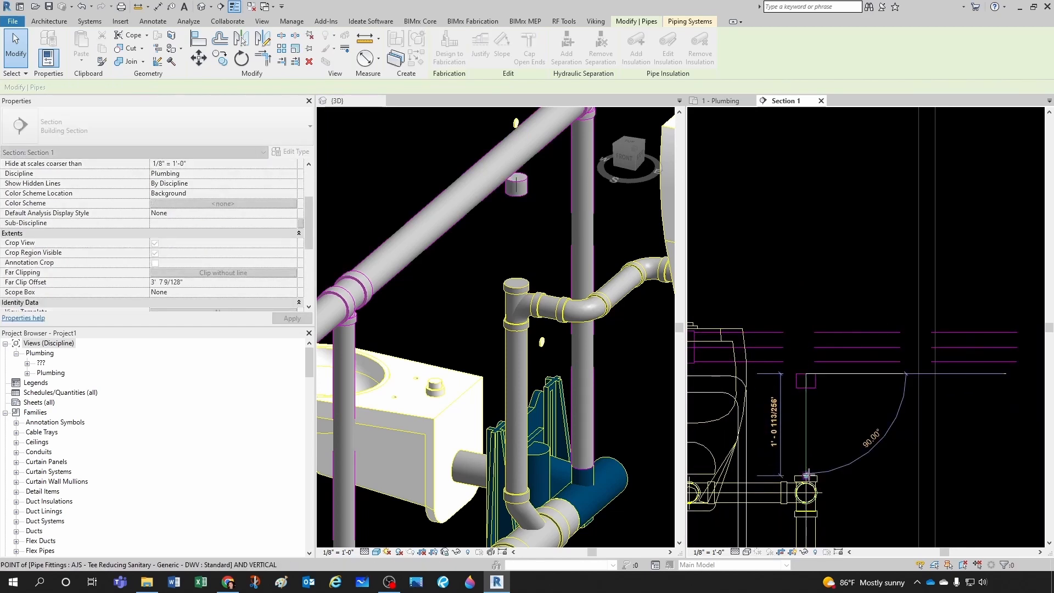
{"action": "scroll", "coordinate": [810, 385], "scroll_direction": "up", "scroll_amount": 1}
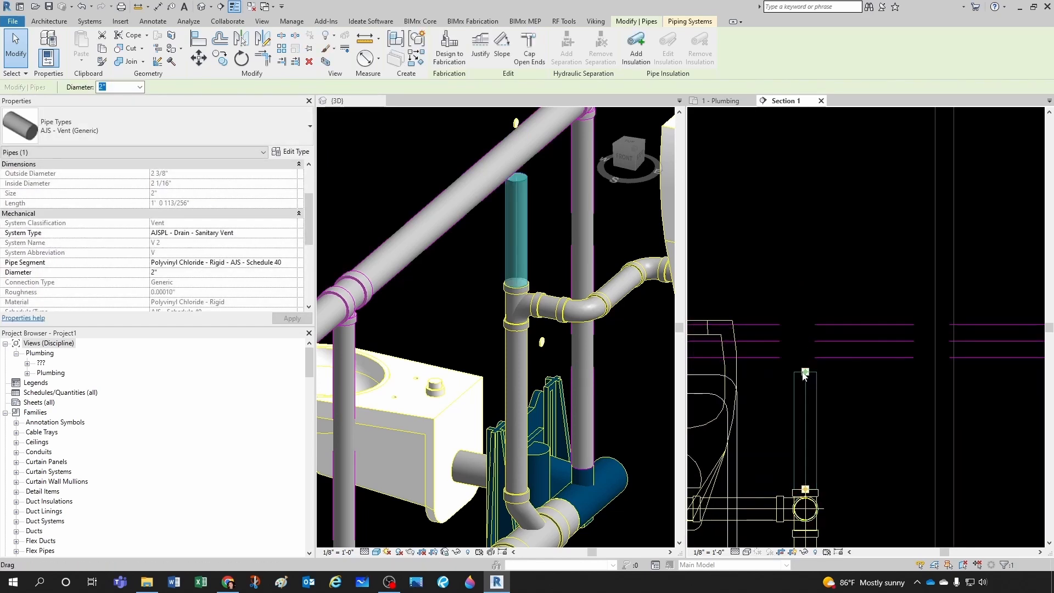
Step: Extend the vent pipe's upper end into the horizontal vent main so that it connects with a tee
{"action": "left_click_drag", "start_coordinate": [805, 375], "coordinate": [803, 342]}
{"action": "left_click_drag", "start_coordinate": [813, 430], "coordinate": [812, 423]}
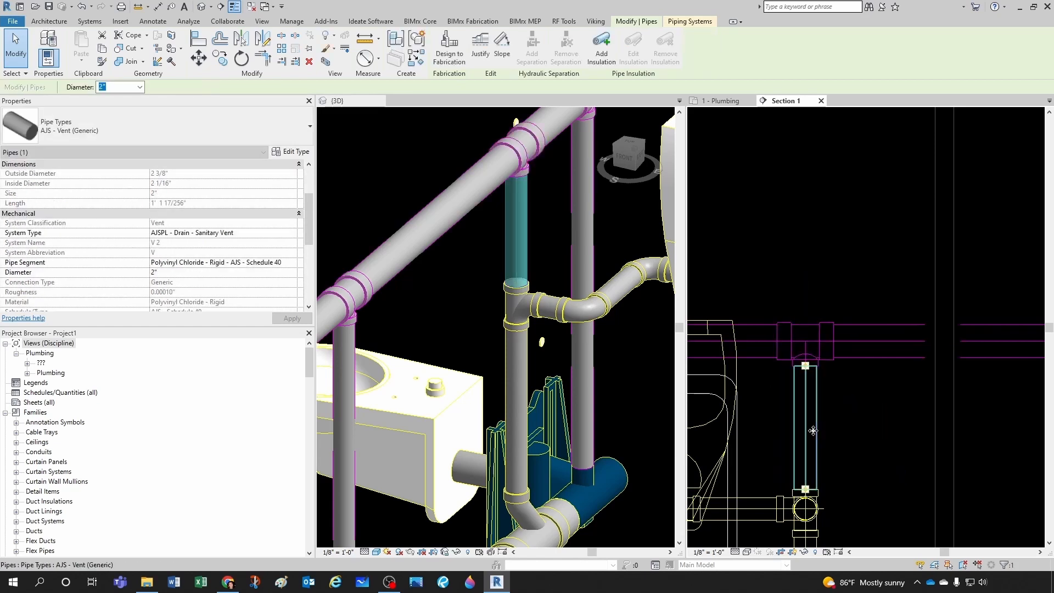
{"action": "key", "text": "Escape"}
{"action": "scroll", "coordinate": [806, 387], "scroll_direction": "down", "scroll_amount": 3}
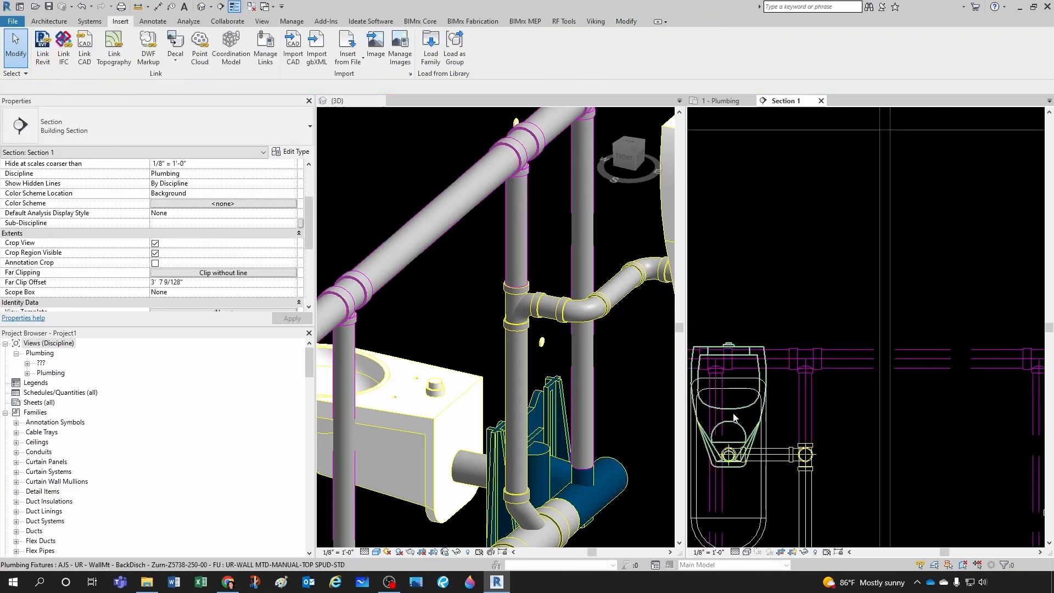
{"action": "scroll", "coordinate": [812, 375], "scroll_direction": "down", "scroll_amount": 4}
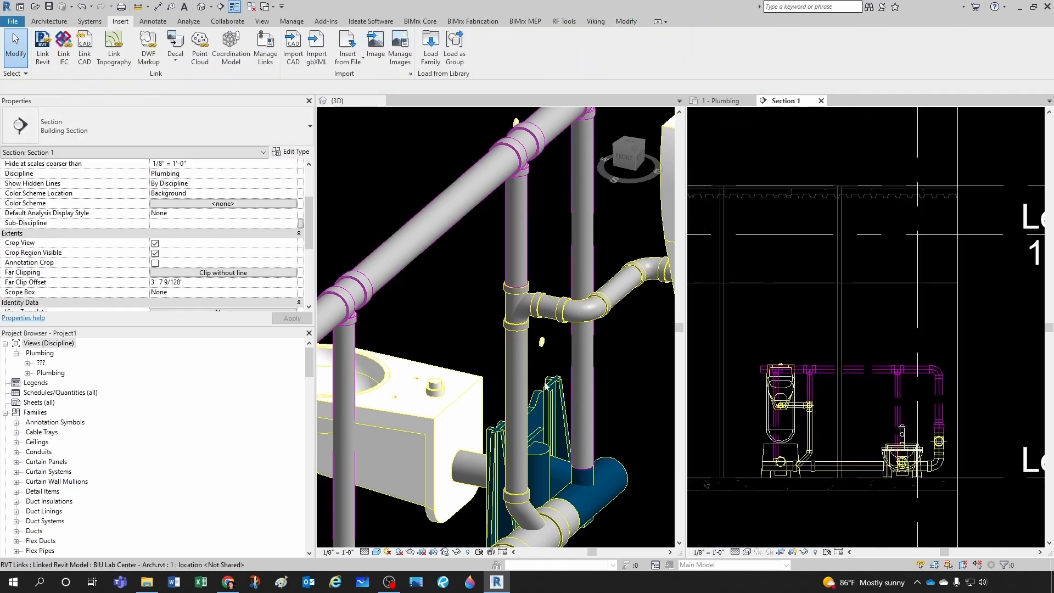
{"action": "left_click", "coordinate": [516, 302]}
{"action": "scroll", "coordinate": [515, 302], "scroll_direction": "down", "scroll_amount": 4}
{"action": "left_click", "coordinate": [796, 395]}
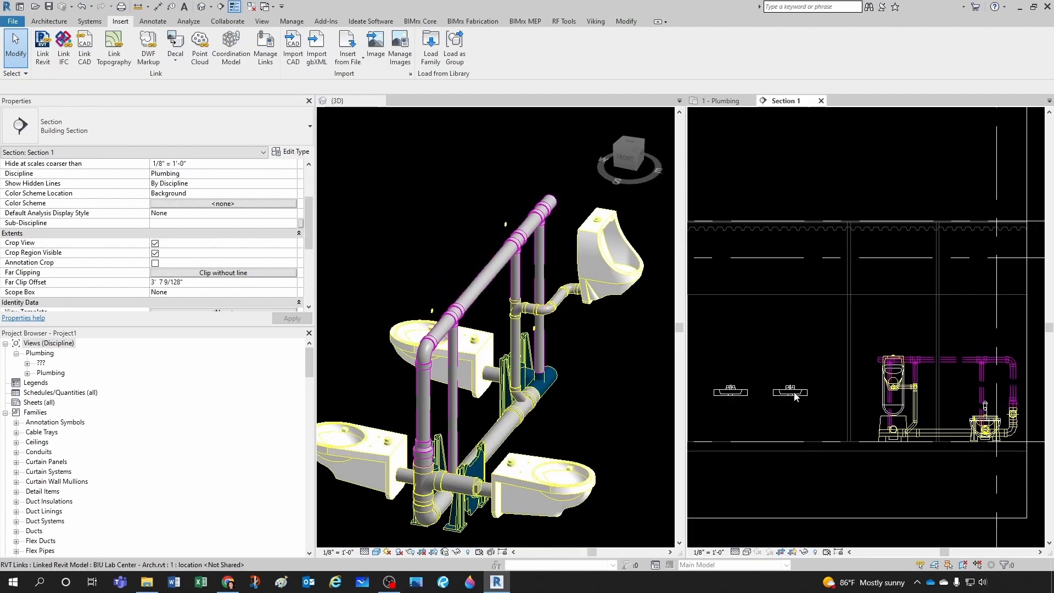
Step: In the 1 - Plumbing plan, load and place one AJS - LV - WallMt - Bwl lavatory beside the section mark near the linked sinks
{"action": "left_click", "coordinate": [726, 101]}
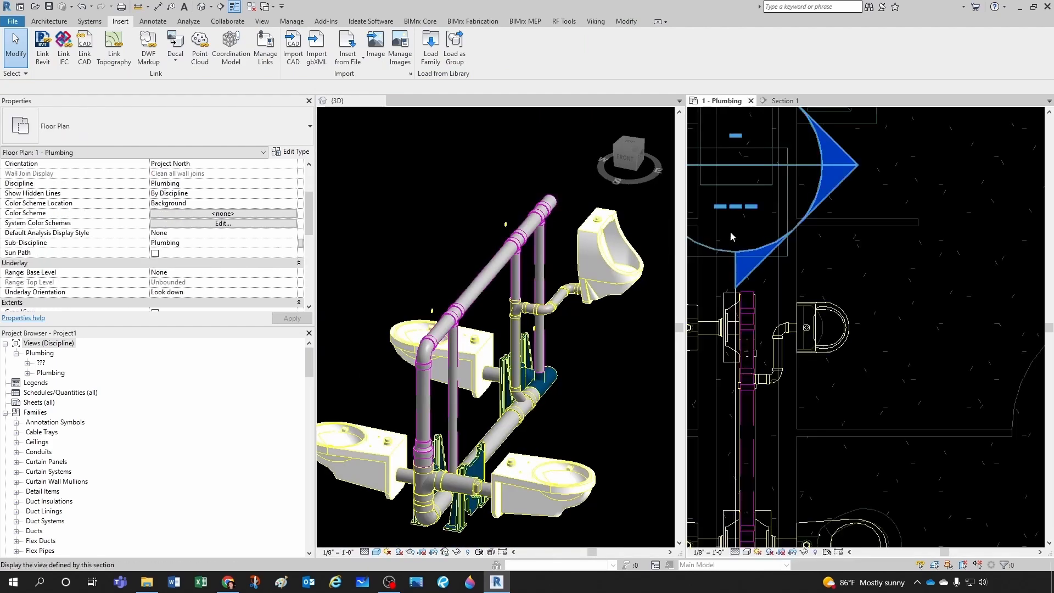
{"action": "scroll", "coordinate": [848, 370], "scroll_direction": "down", "scroll_amount": 4}
{"action": "scroll", "coordinate": [921, 342], "scroll_direction": "up", "scroll_amount": 3}
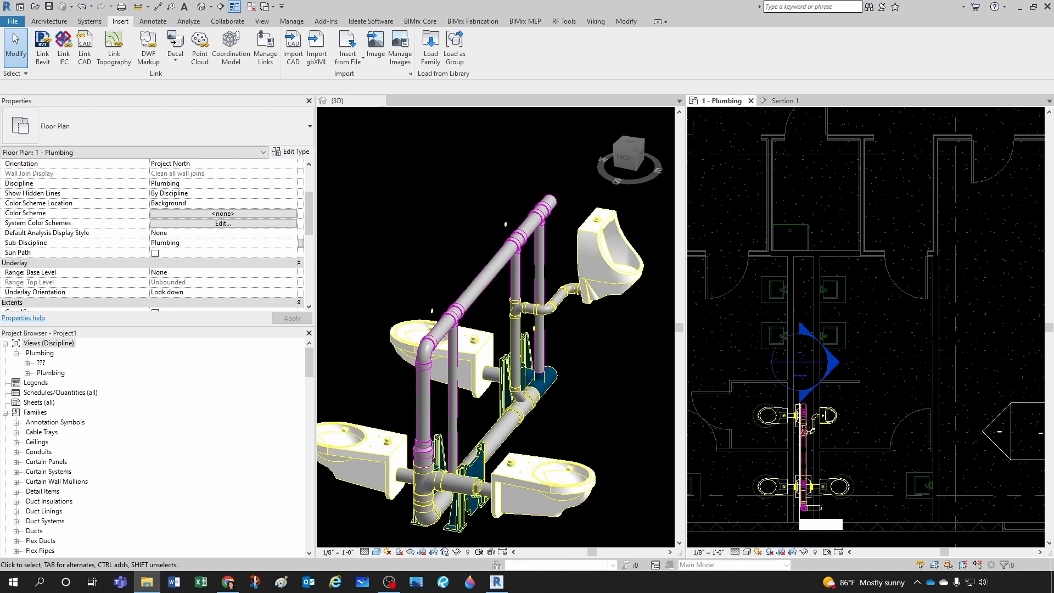
{"action": "scroll", "coordinate": [153, 236], "scroll_direction": "up", "scroll_amount": 3}
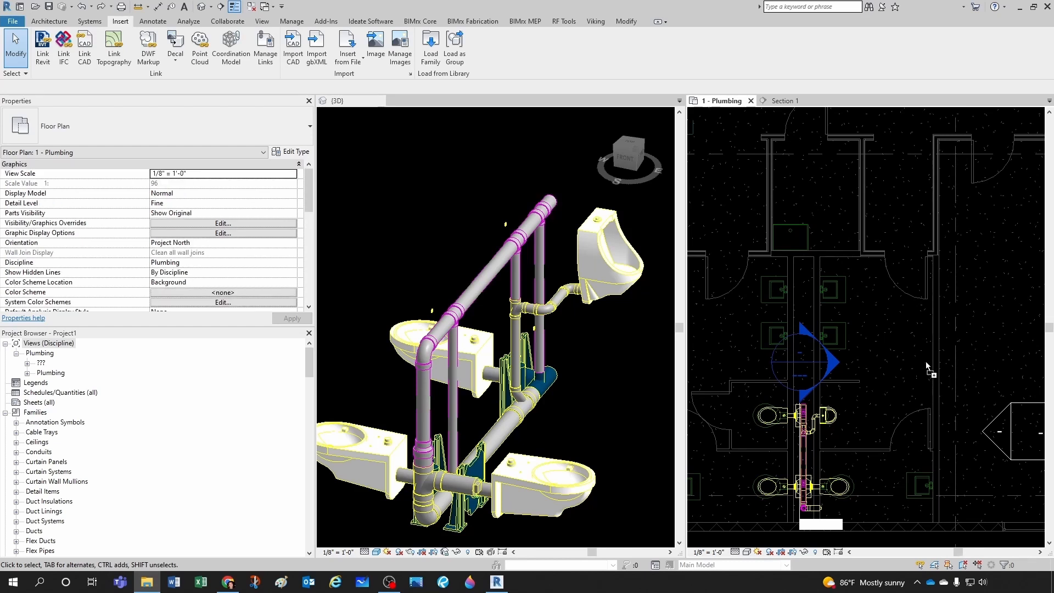
{"action": "left_click_drag", "start_coordinate": [926, 362], "coordinate": [873, 356]}
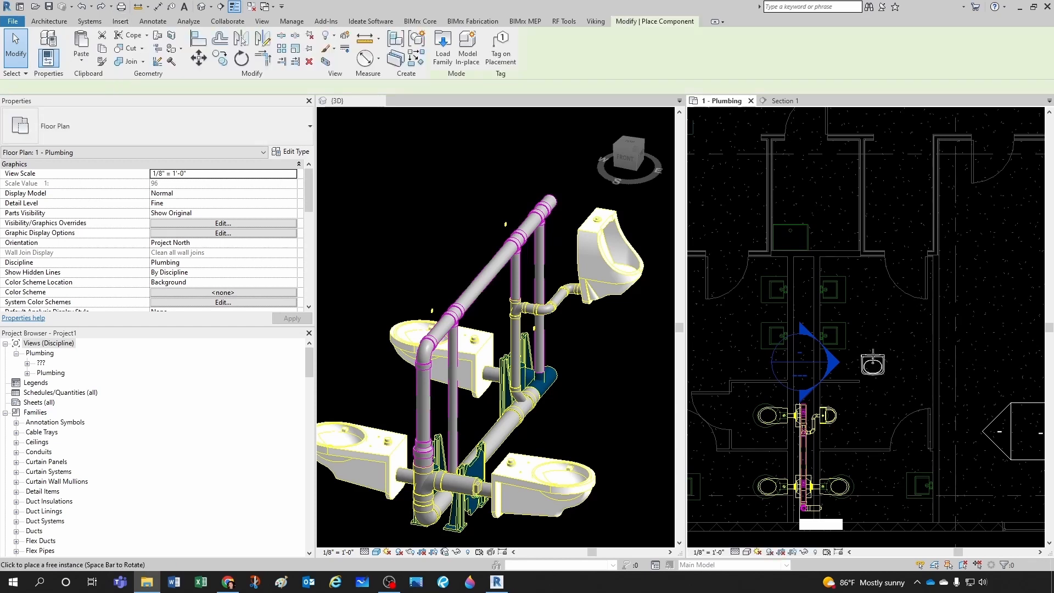
{"action": "scroll", "coordinate": [873, 357], "scroll_direction": "up", "scroll_amount": 3}
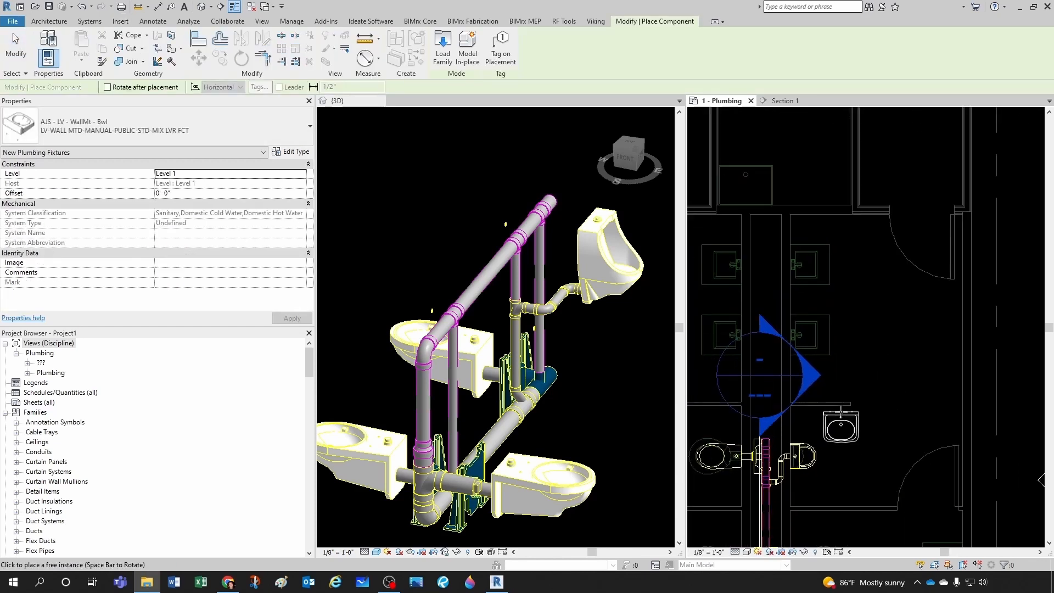
{"action": "scroll", "coordinate": [841, 411], "scroll_direction": "up", "scroll_amount": 2}
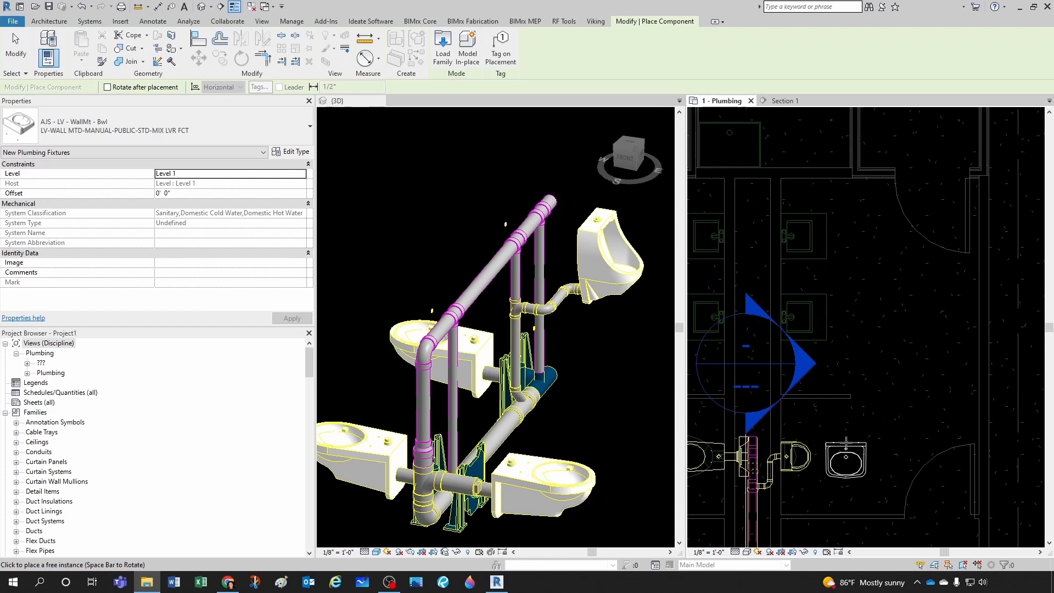
{"action": "scroll", "coordinate": [839, 439], "scroll_direction": "up", "scroll_amount": 1}
{"action": "scroll", "coordinate": [839, 379], "scroll_direction": "up", "scroll_amount": 2}
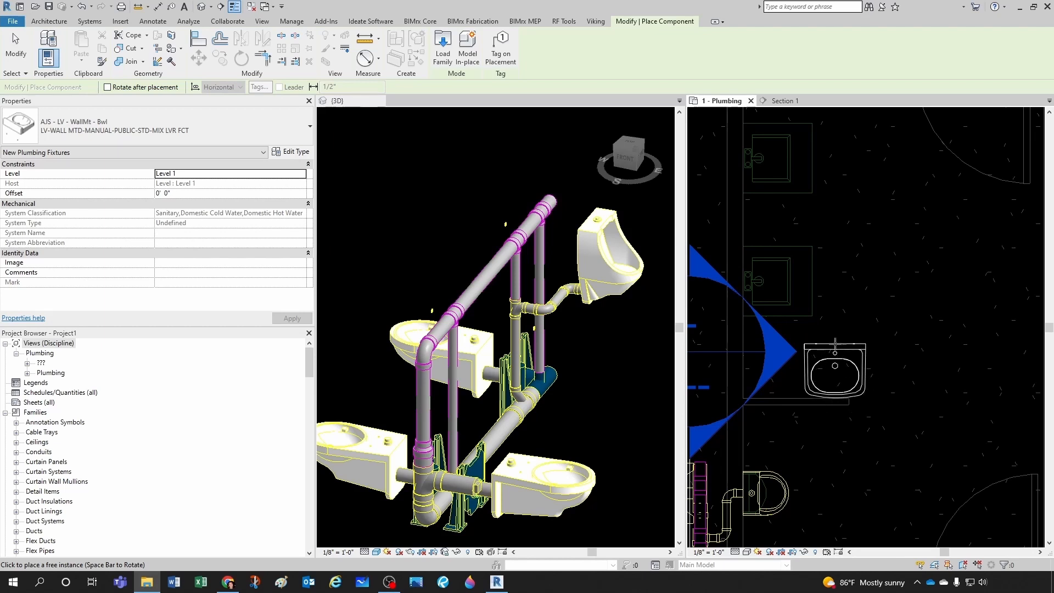
{"action": "left_click", "coordinate": [836, 342]}
{"action": "key", "text": "Escape"}
Step: Set the placed lavatory's offset from Level 1 to 2' 6"
{"action": "left_click", "coordinate": [836, 373]}
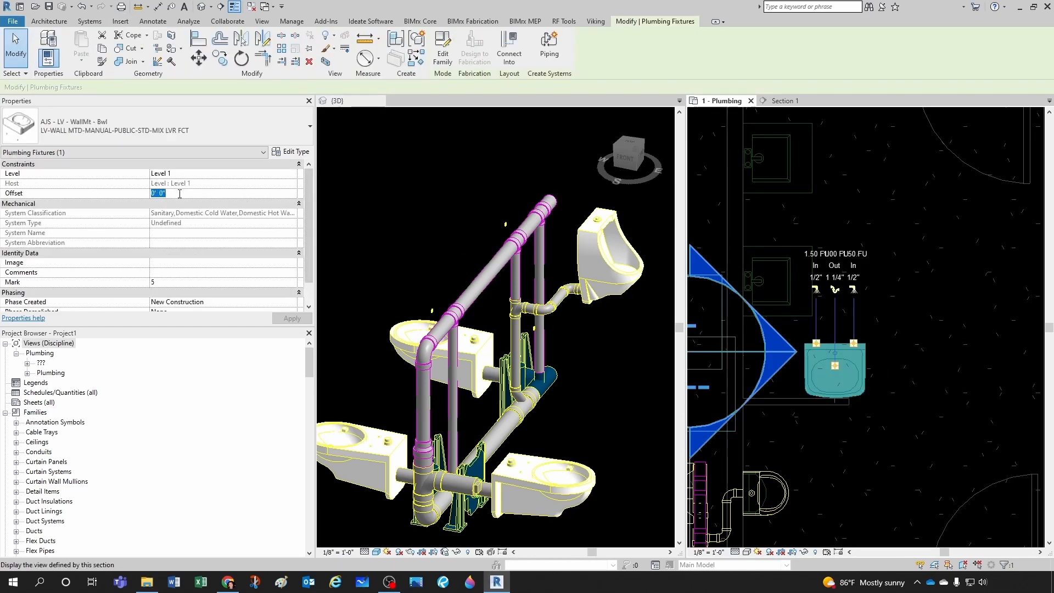
{"action": "key", "text": "Return"}
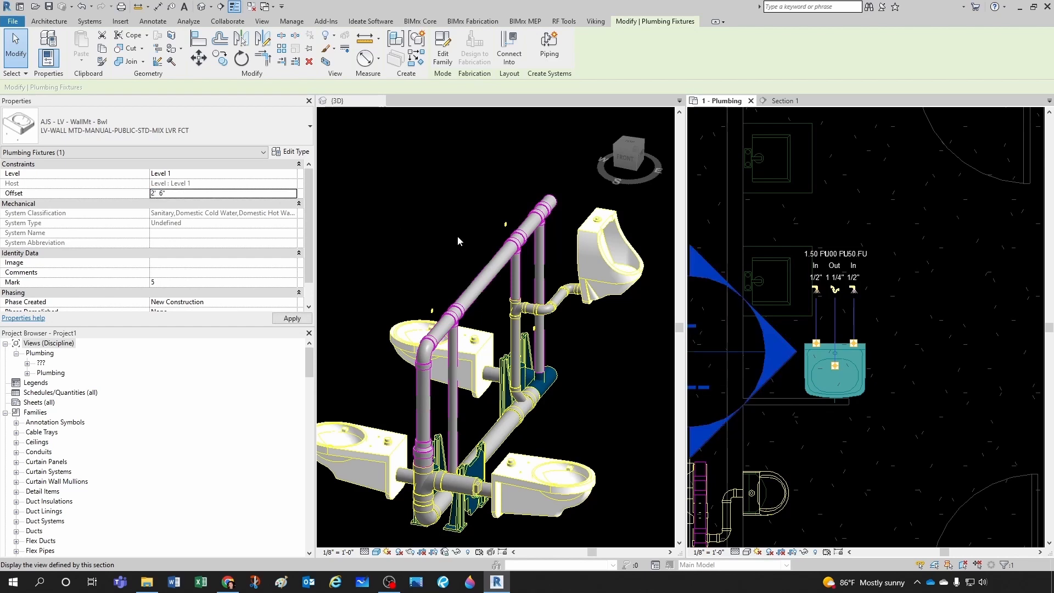
{"action": "left_click", "coordinate": [885, 324]}
Step: Rotate the lavatory 90 degrees so its back faces the chase wall
{"action": "left_click", "coordinate": [846, 363]}
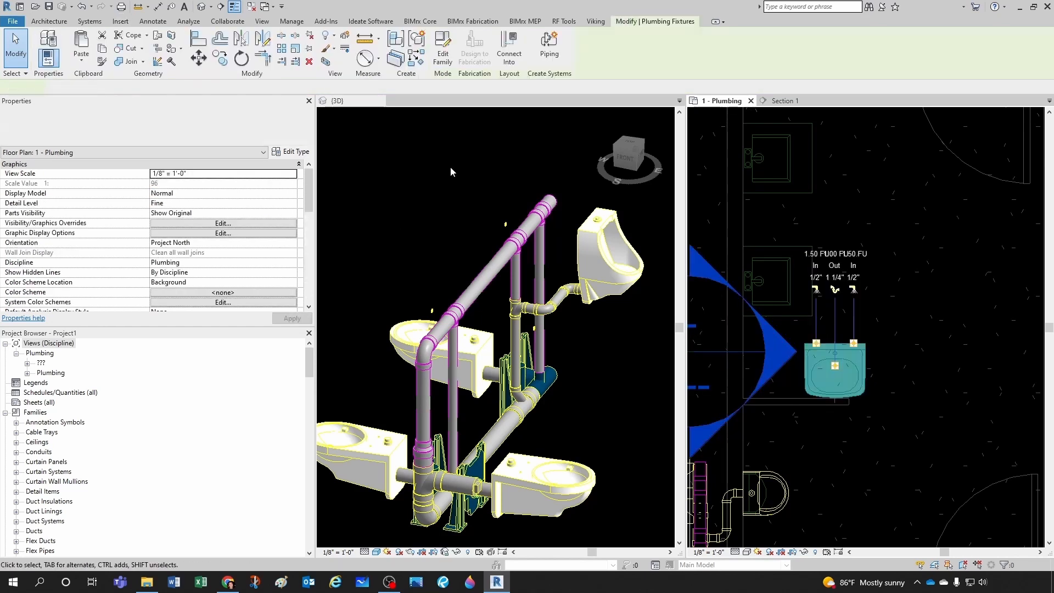
{"action": "left_click", "coordinate": [241, 58]}
{"action": "left_click", "coordinate": [969, 347]}
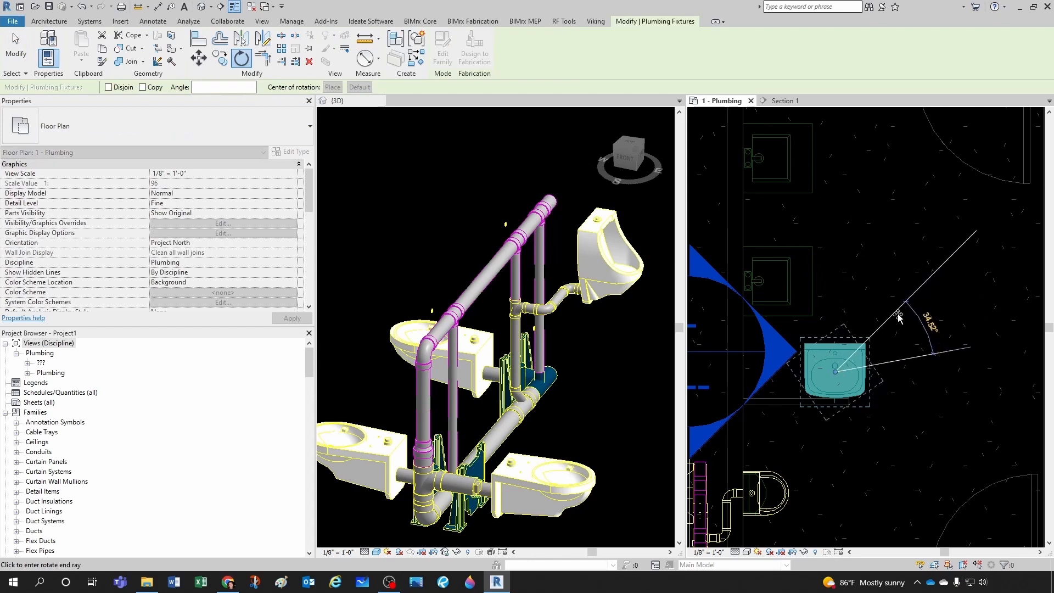
{"action": "type", "text": "90"}
{"action": "key", "text": "Return"}
{"action": "left_click", "coordinate": [890, 315]}
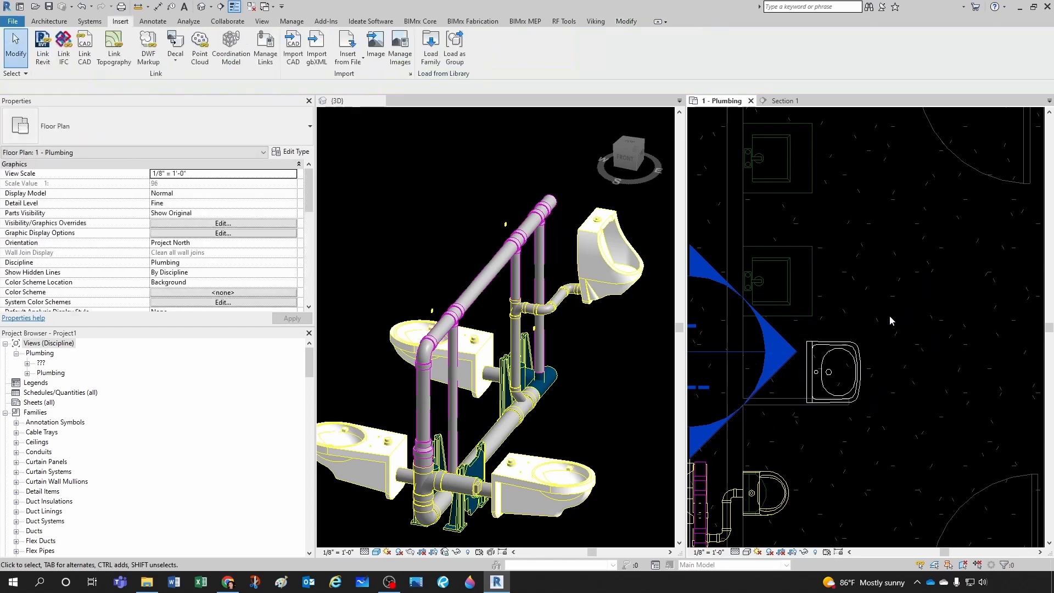
Step: Align the back of the lavatory with the face of the chase wall
{"action": "key", "text": "a"}
{"action": "key", "text": "l"}
{"action": "scroll", "coordinate": [824, 324], "scroll_direction": "up", "scroll_amount": 1}
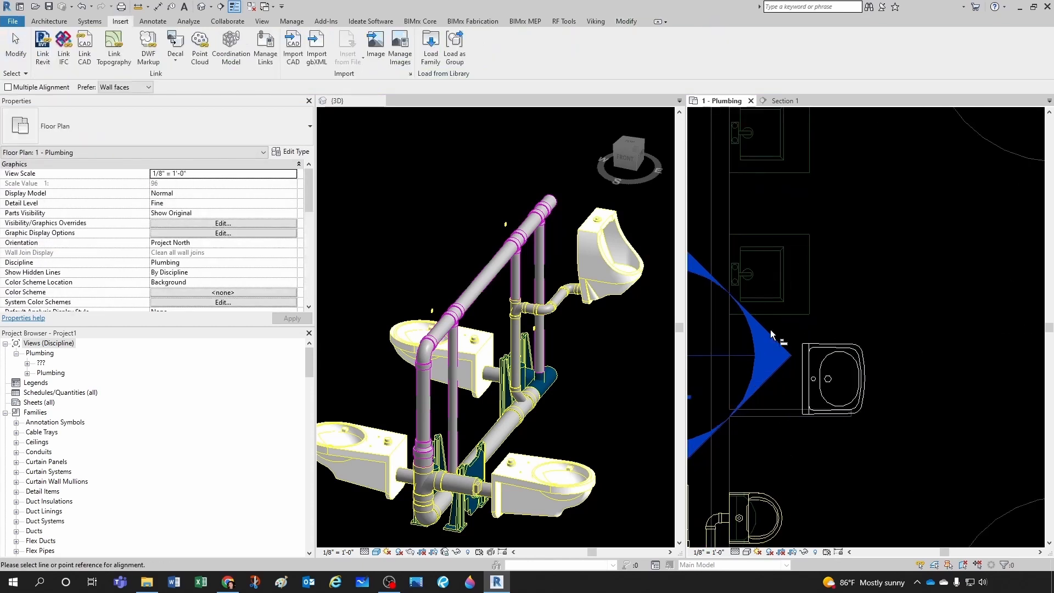
{"action": "left_click", "coordinate": [804, 384]}
{"action": "key", "text": "Escape"}
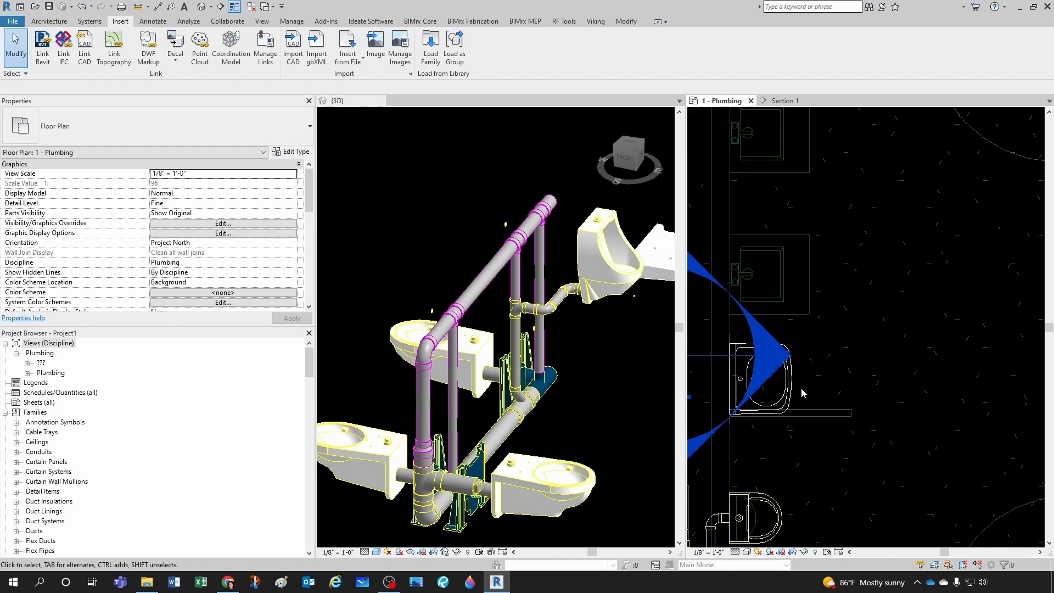
Step: Align the lavatory's centerline with the centerline of the linked model's lower sink on the same wall
{"action": "key", "text": "a"}
{"action": "key", "text": "l"}
{"action": "left_click", "coordinate": [794, 274]}
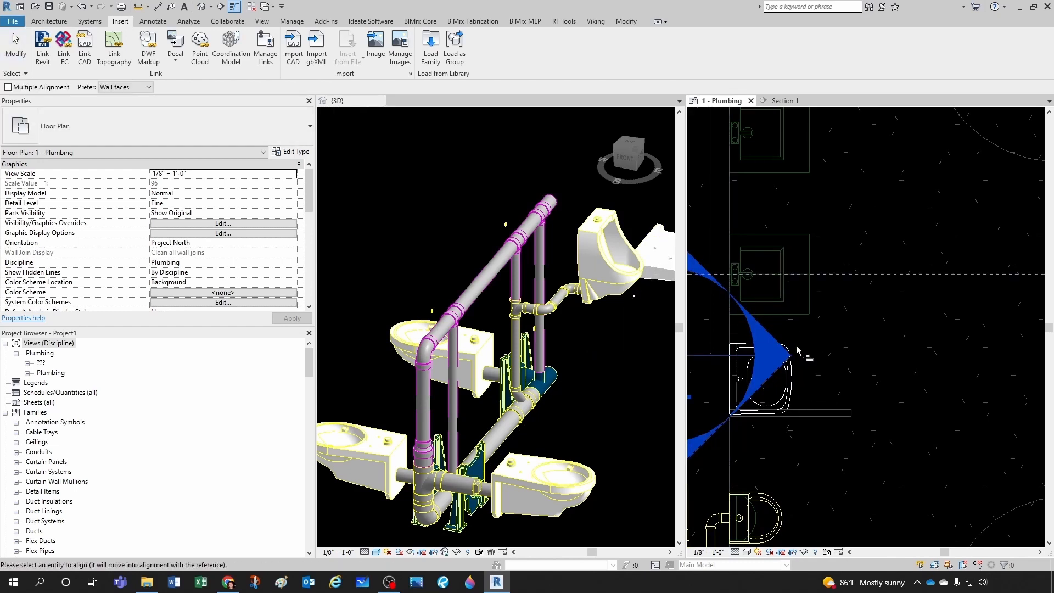
{"action": "left_click", "coordinate": [779, 383]}
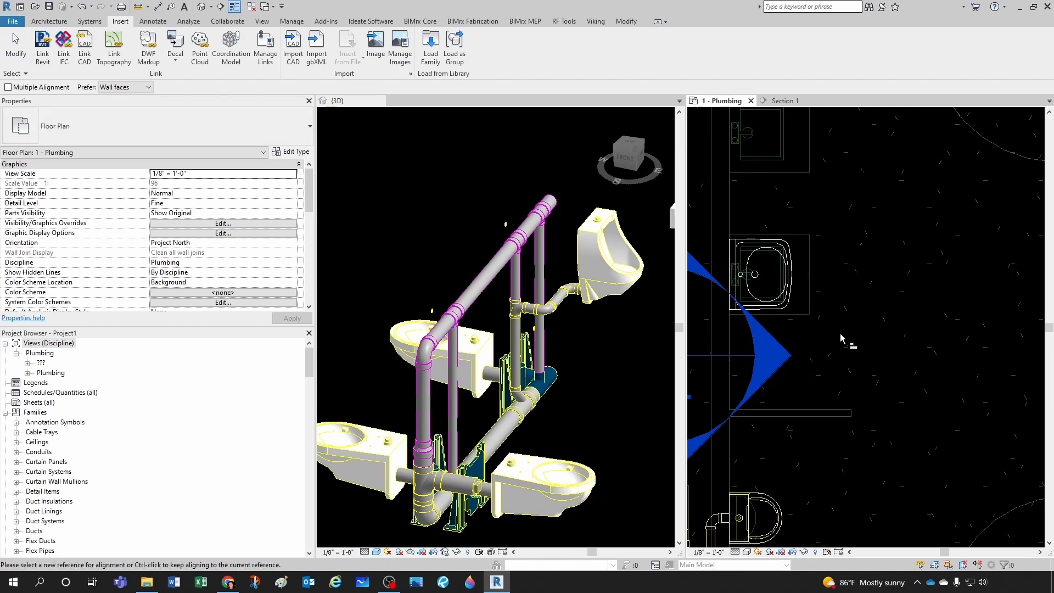
{"action": "scroll", "coordinate": [841, 334], "scroll_direction": "down", "scroll_amount": 2}
{"action": "key", "text": "Escape"}
Step: Rotate the Section 1 line in the plan by 90 degrees
{"action": "scroll", "coordinate": [780, 456], "scroll_direction": "up", "scroll_amount": 2}
{"action": "left_click", "coordinate": [808, 469]}
{"action": "scroll", "coordinate": [801, 471], "scroll_direction": "down", "scroll_amount": 2}
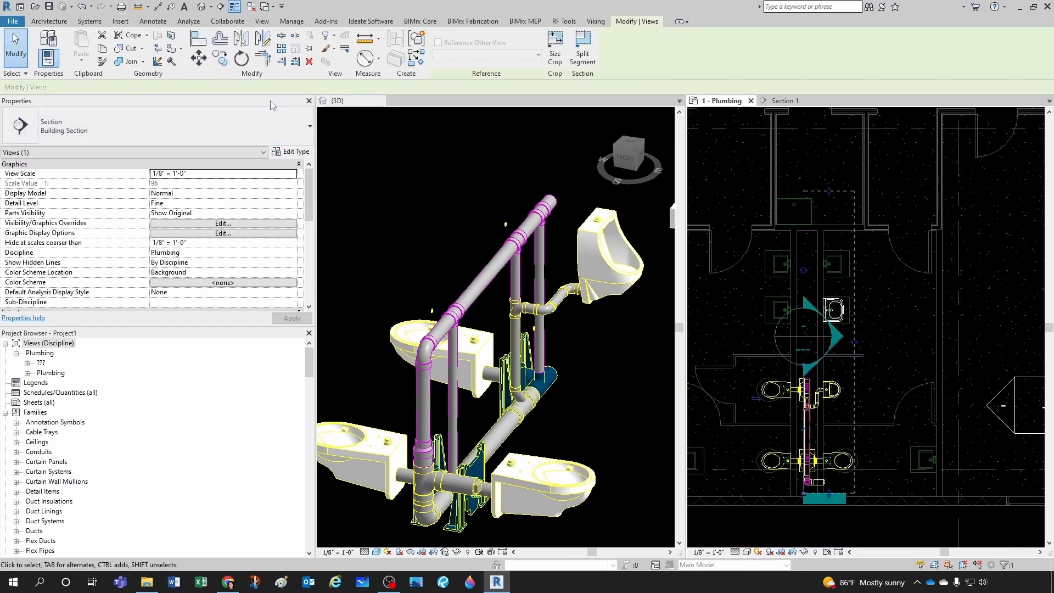
{"action": "left_click", "coordinate": [242, 58]}
{"action": "left_click", "coordinate": [913, 443]}
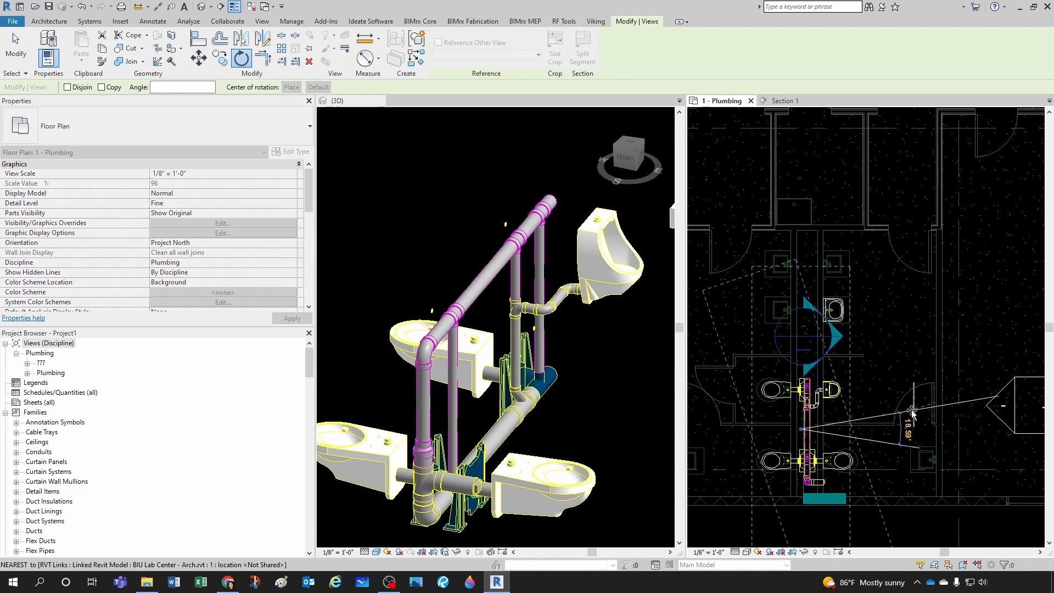
{"action": "type", "text": "90"}
{"action": "key", "text": "Return"}
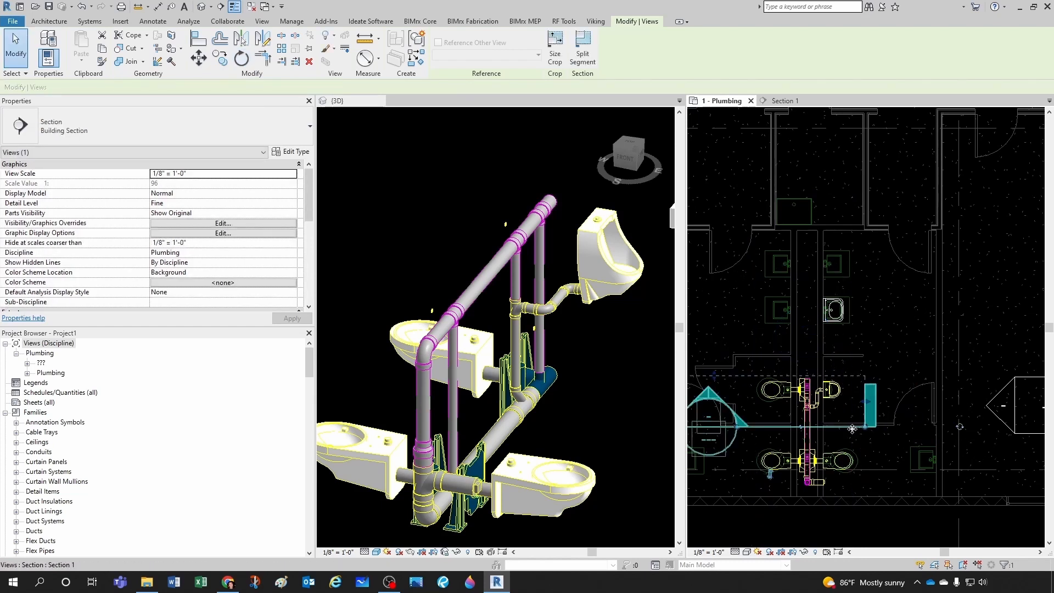
Step: Open the Section 1 view and align the top of the lavatory with the top of the linked model's sink
{"action": "key", "text": "Escape"}
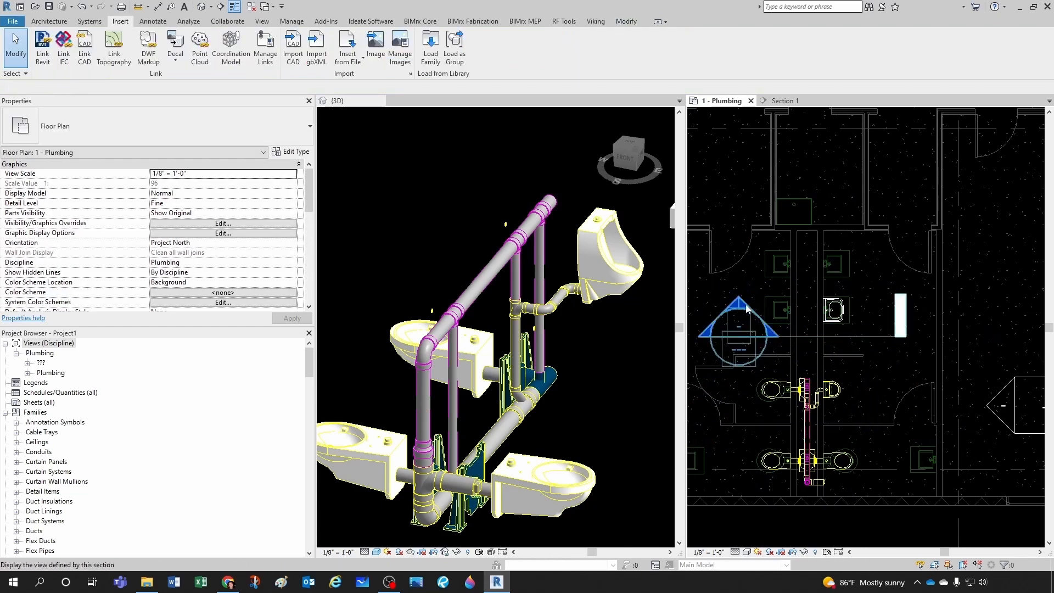
{"action": "double_click", "coordinate": [740, 306]}
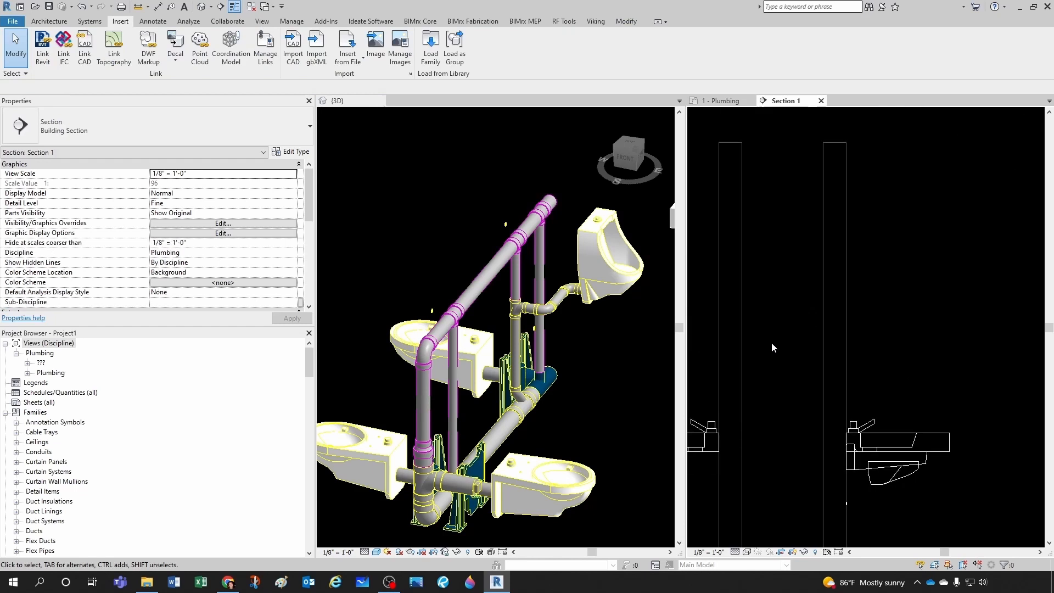
{"action": "scroll", "coordinate": [826, 410], "scroll_direction": "up", "scroll_amount": 3}
{"action": "key", "text": "a"}
{"action": "key", "text": "l"}
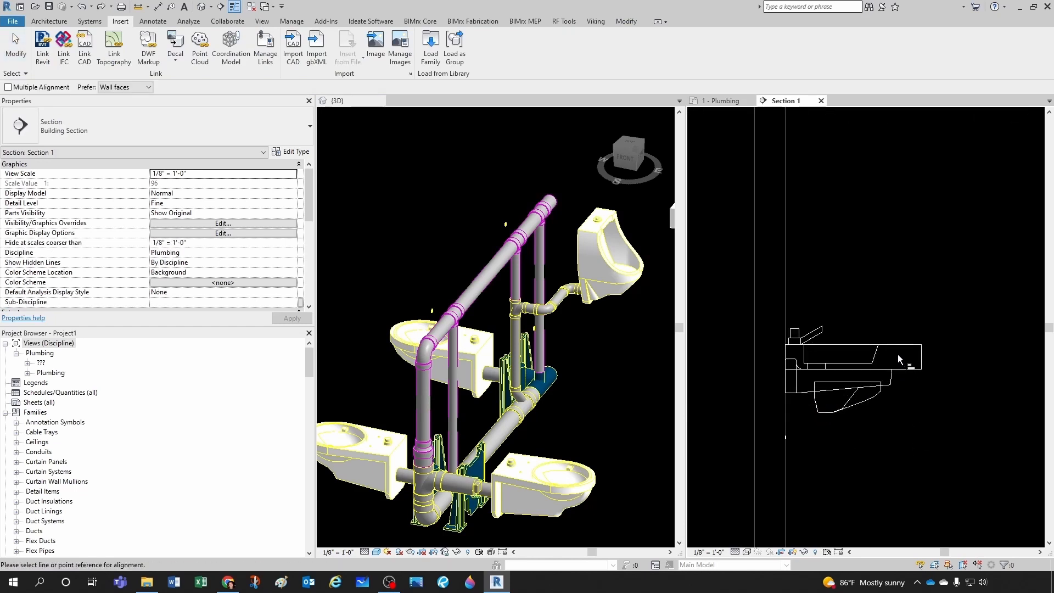
{"action": "left_click", "coordinate": [904, 346]}
{"action": "left_click", "coordinate": [884, 368]}
{"action": "key", "text": "Escape"}
{"action": "key", "text": "Escape"}
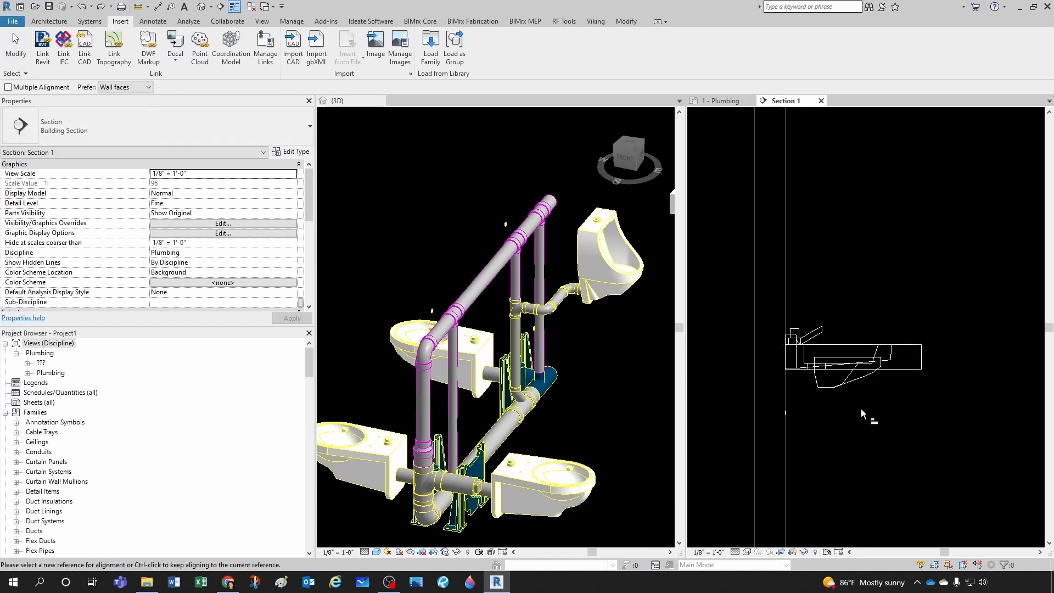
Step: Start a 1 1/4" pipe down from the lavatory's drain connector and change its pipe type to AJS - Waste (Generic)
{"action": "scroll", "coordinate": [833, 393], "scroll_direction": "up", "scroll_amount": 1}
{"action": "left_click", "coordinate": [832, 389]}
{"action": "scroll", "coordinate": [825, 417], "scroll_direction": "down", "scroll_amount": 2}
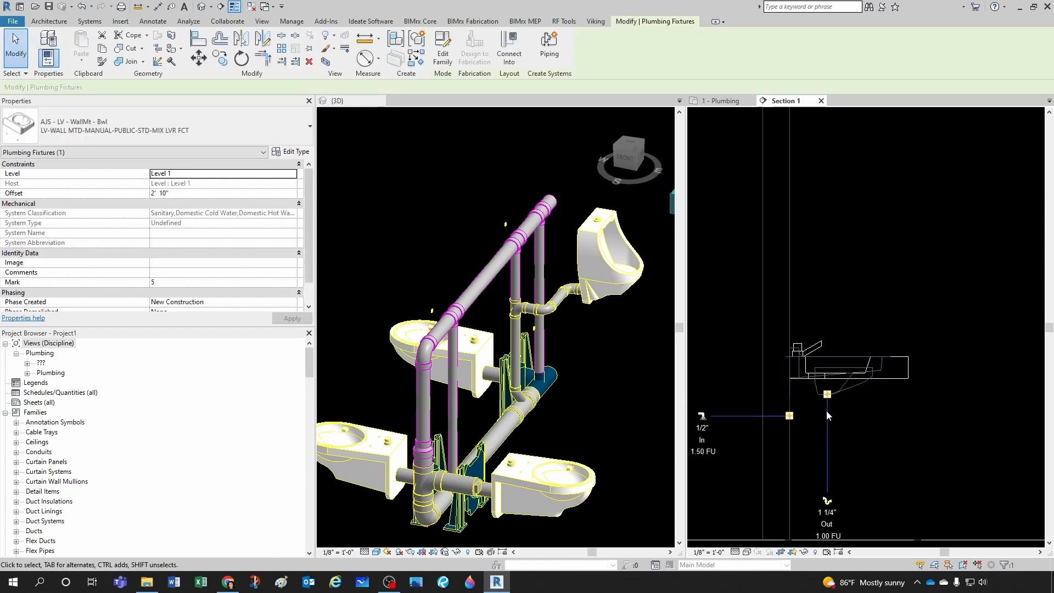
{"action": "scroll", "coordinate": [828, 505], "scroll_direction": "up", "scroll_amount": 1}
{"action": "left_click", "coordinate": [827, 482]}
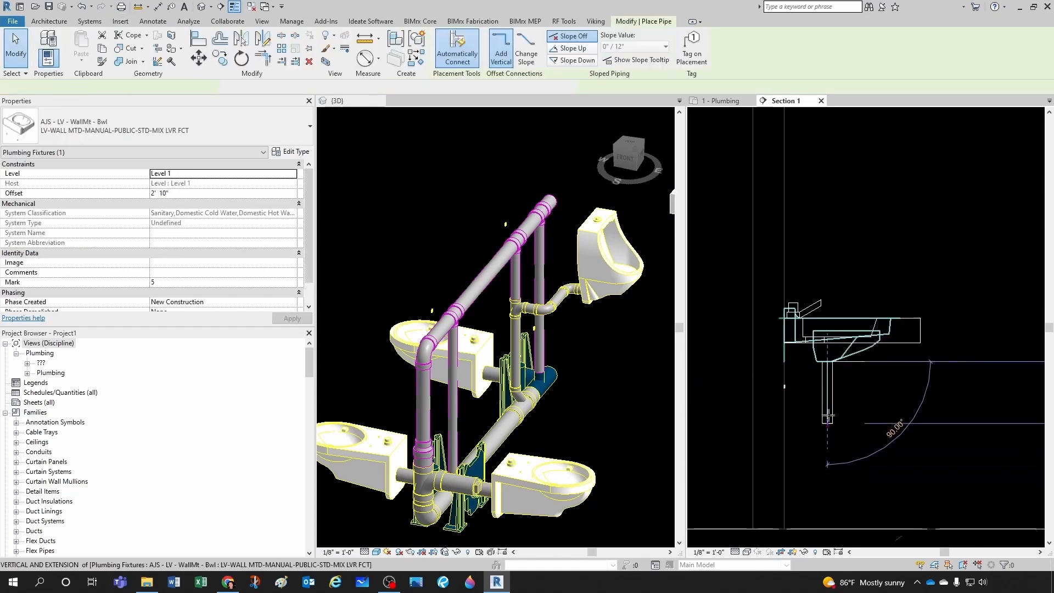
{"action": "scroll", "coordinate": [830, 384], "scroll_direction": "up", "scroll_amount": 2}
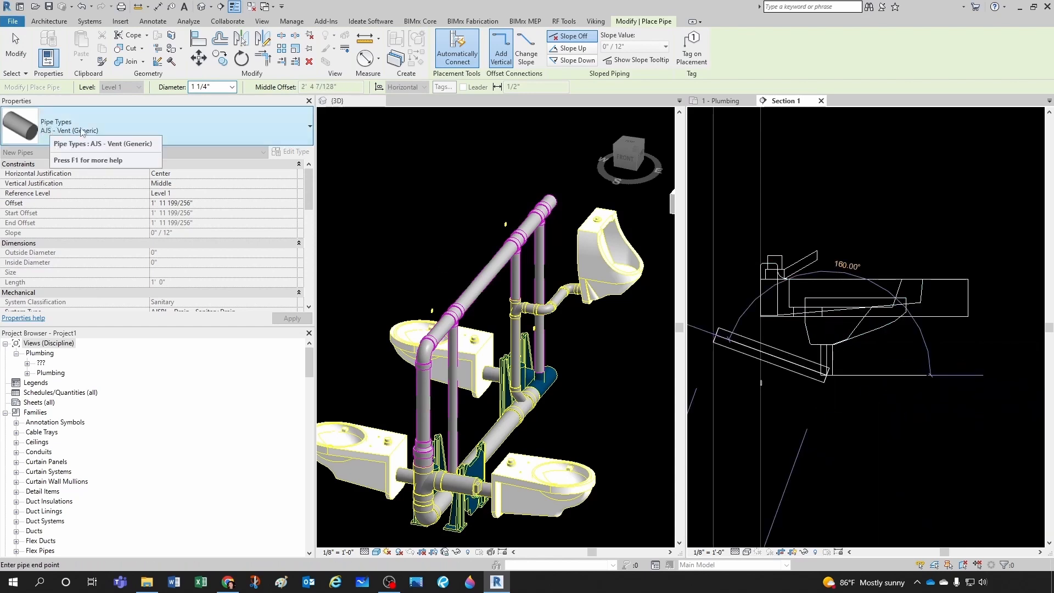
{"action": "left_click", "coordinate": [61, 134]}
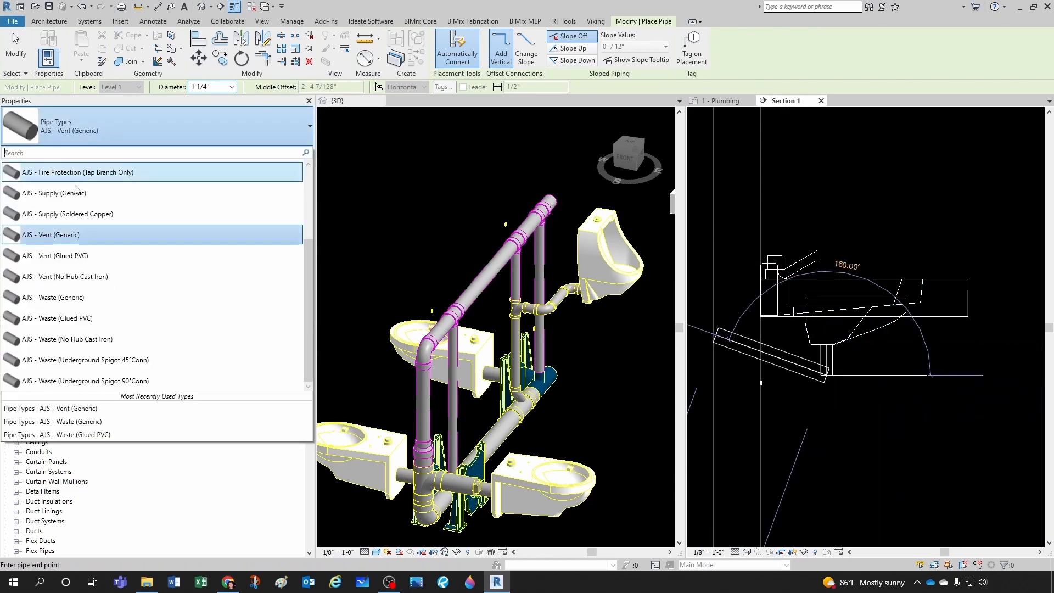
{"action": "left_click", "coordinate": [82, 300]}
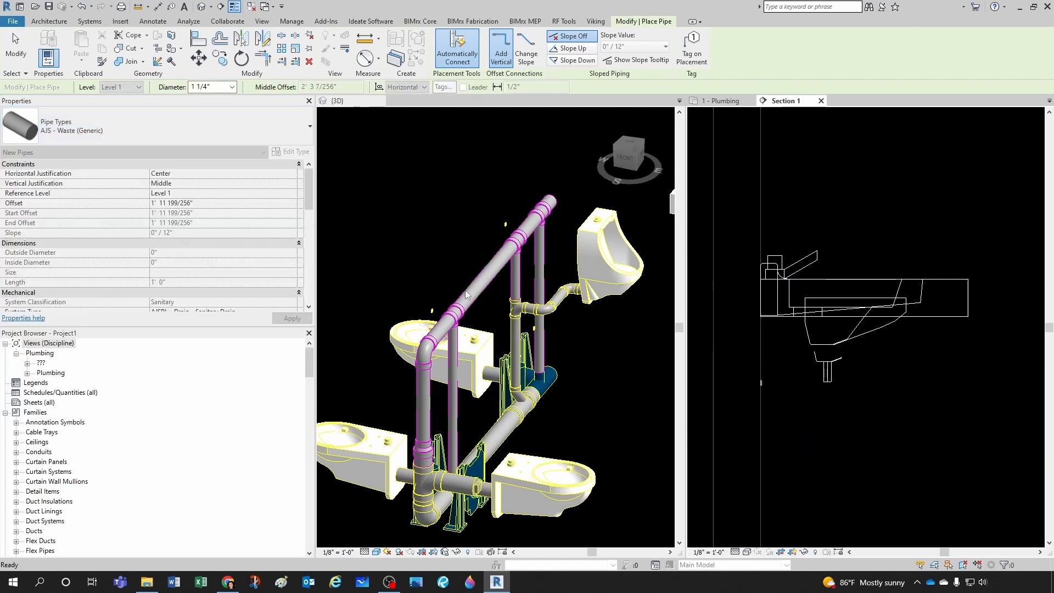
{"action": "left_click", "coordinate": [828, 362]}
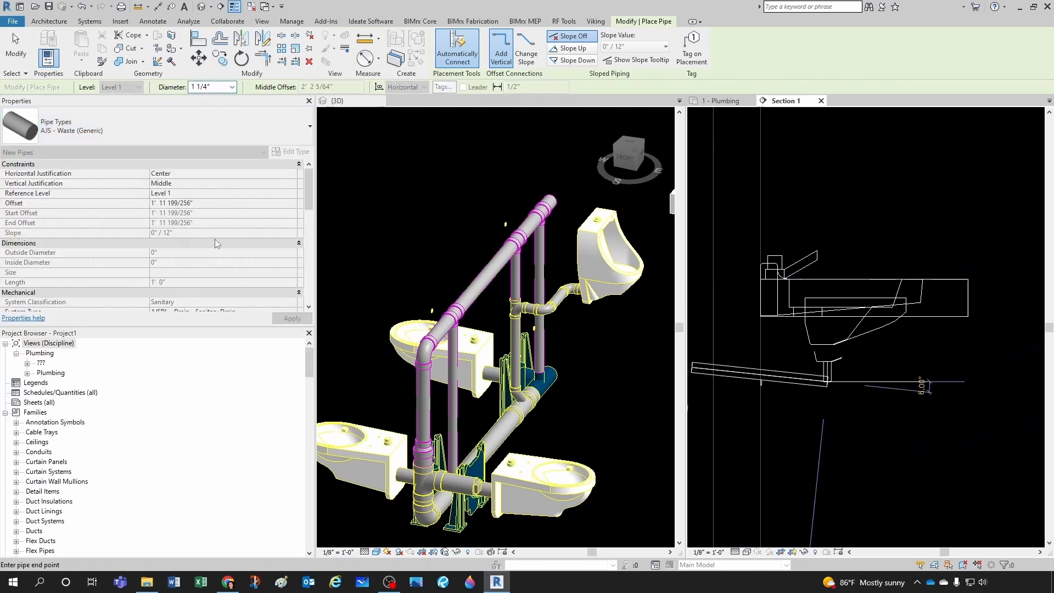
{"action": "scroll", "coordinate": [196, 286], "scroll_direction": "down", "scroll_amount": 1}
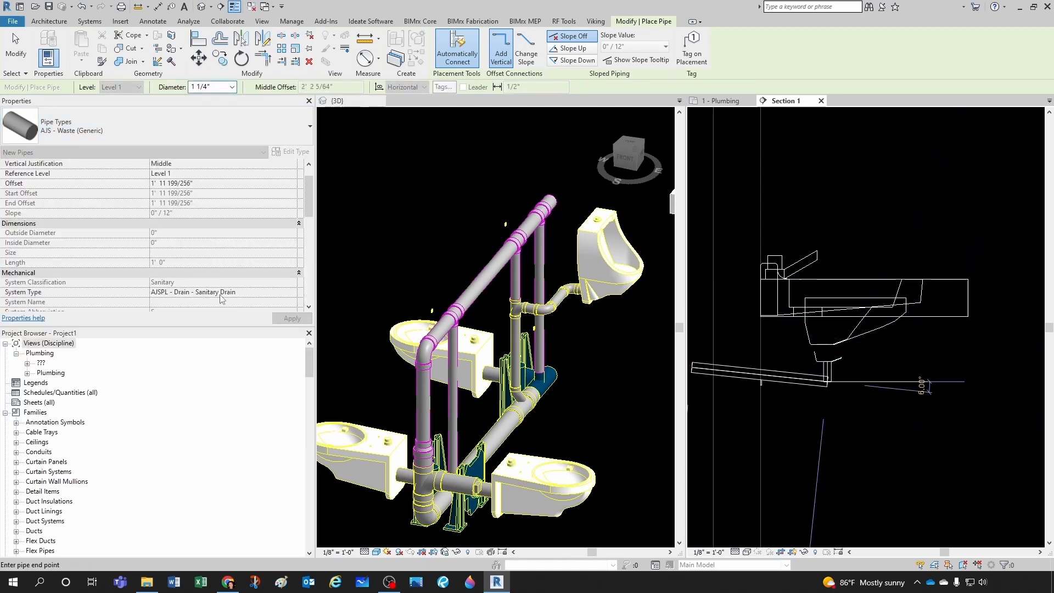
{"action": "scroll", "coordinate": [826, 412], "scroll_direction": "down", "scroll_amount": 3}
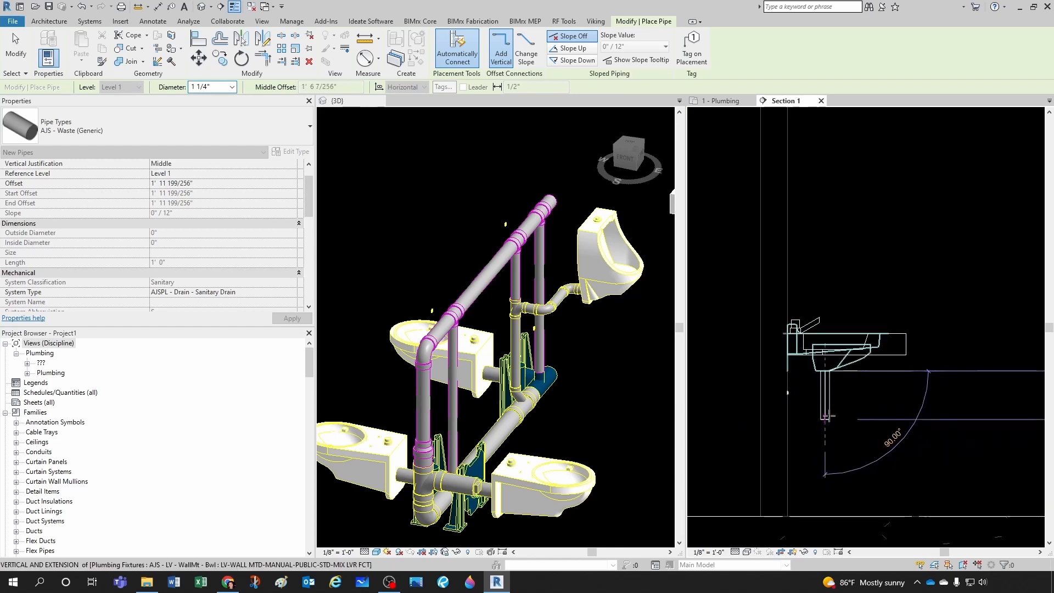
Step: Draw the 1 1/4" waste pipe straight down from the lavatory drain and horizontally through the wall into the chase at a 1' 8 7/256" offset
{"action": "left_click", "coordinate": [827, 408]}
{"action": "scroll", "coordinate": [826, 412], "scroll_direction": "up", "scroll_amount": 1}
{"action": "scroll", "coordinate": [818, 409], "scroll_direction": "down", "scroll_amount": 2}
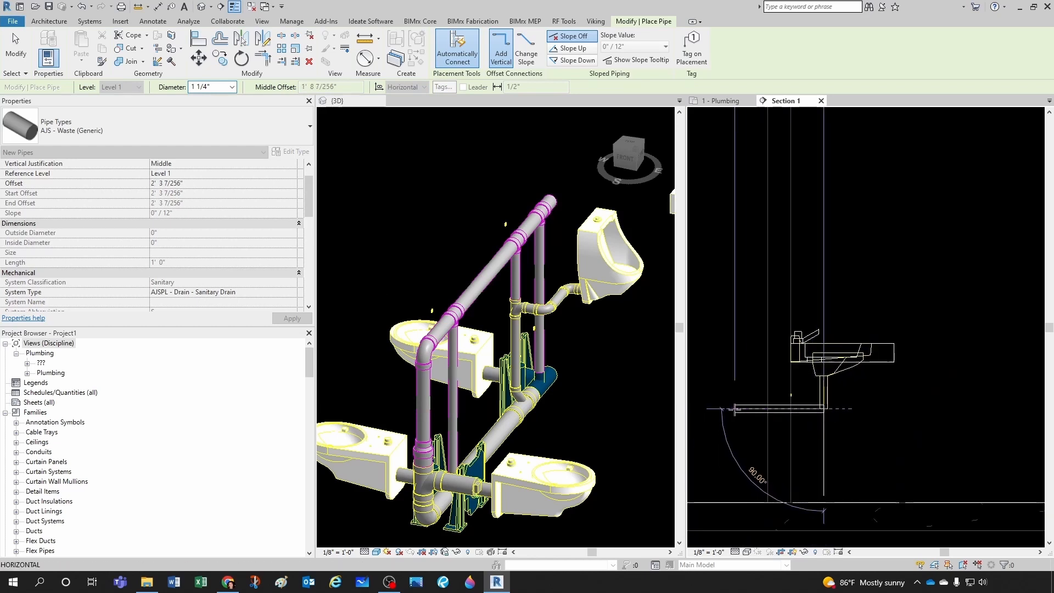
{"action": "middle_click_drag", "start_coordinate": [734, 407], "coordinate": [861, 408]}
{"action": "scroll", "coordinate": [861, 410], "scroll_direction": "up", "scroll_amount": 1}
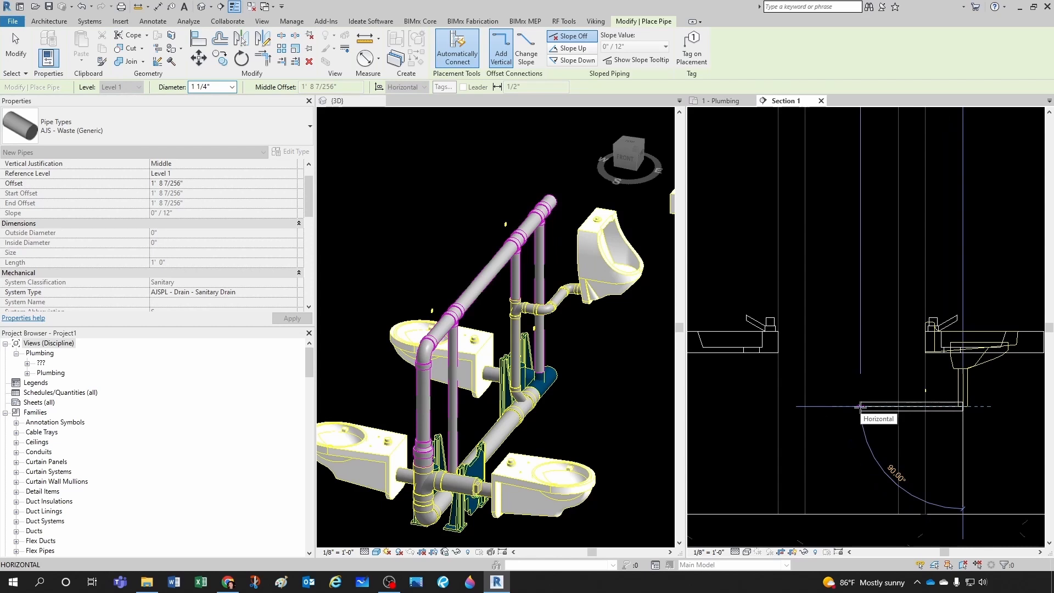
{"action": "left_click", "coordinate": [861, 407]}
{"action": "key", "text": "Escape"}
{"action": "key", "text": "Escape"}
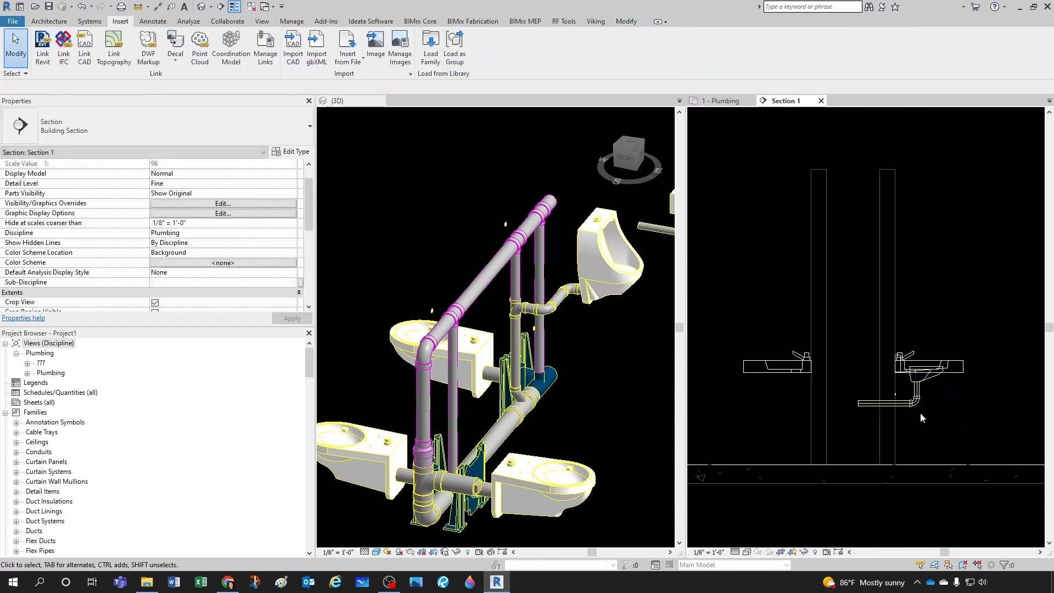
Step: Replace the bend below the lavatory with the AJS - Trap P - Generic - DWV Standard fitting
{"action": "scroll", "coordinate": [879, 420], "scroll_direction": "down", "scroll_amount": 2}
{"action": "scroll", "coordinate": [826, 432], "scroll_direction": "up", "scroll_amount": 4}
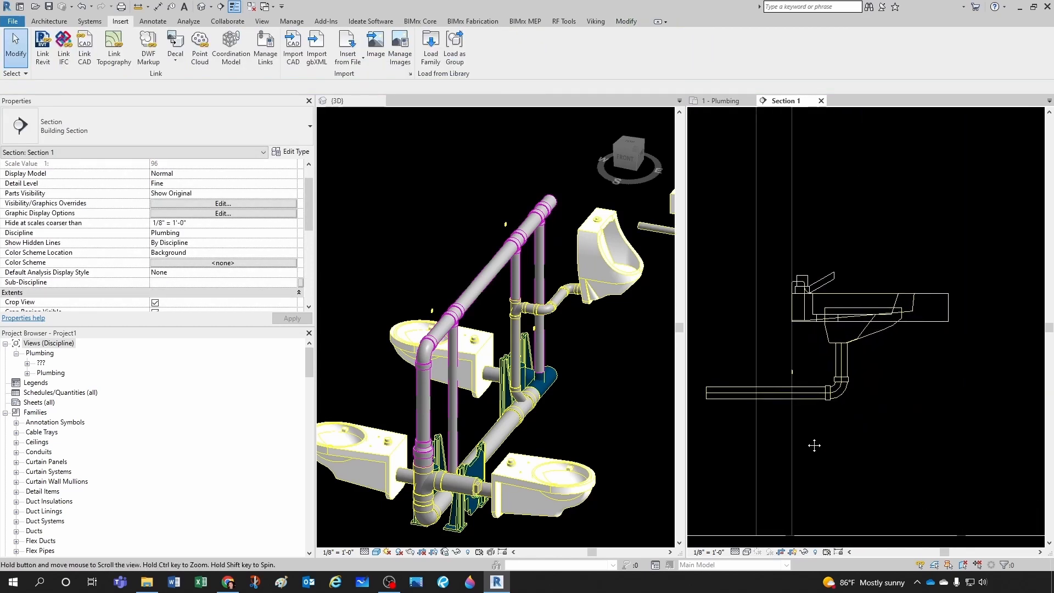
{"action": "middle_click_drag", "start_coordinate": [848, 429], "coordinate": [862, 430]}
{"action": "scroll", "coordinate": [862, 430], "scroll_direction": "down", "scroll_amount": 1}
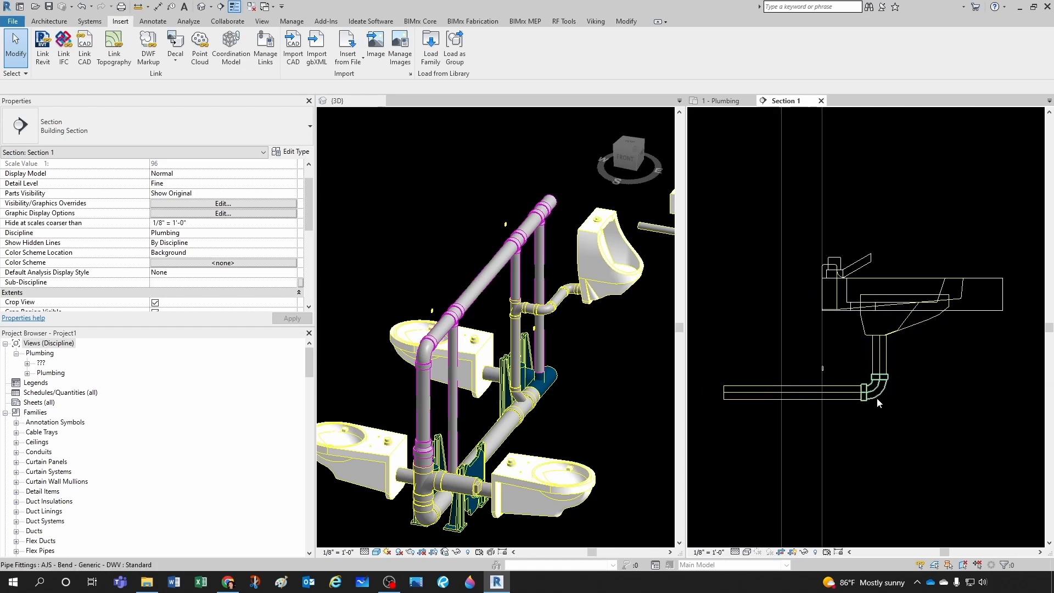
{"action": "left_click", "coordinate": [869, 404]}
{"action": "left_click", "coordinate": [165, 126]}
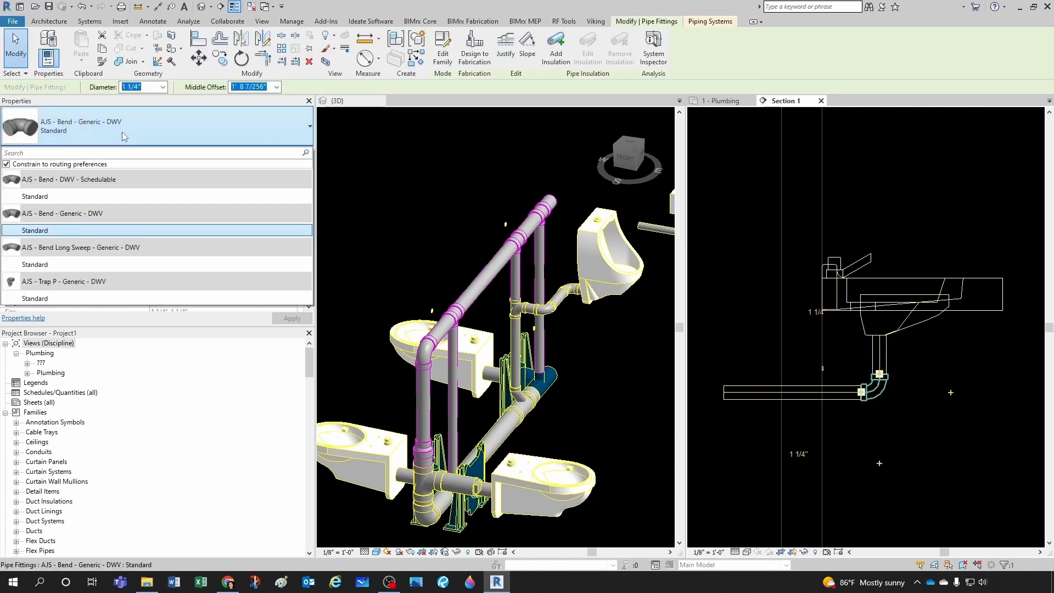
{"action": "left_click", "coordinate": [49, 299]}
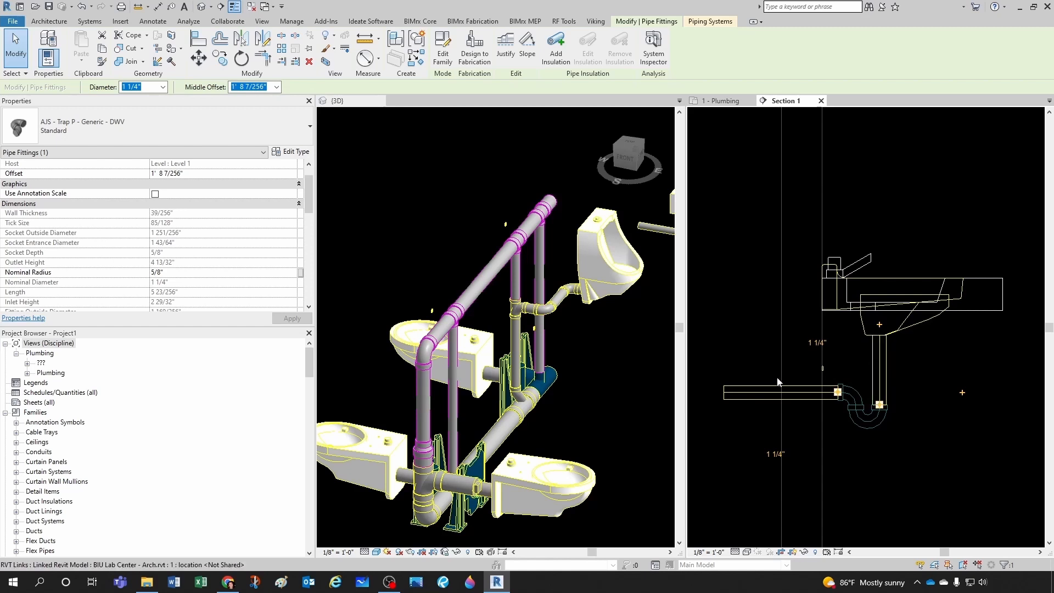
{"action": "key", "text": "Escape"}
Step: Draw a short vertical waste pipe down from the open end of the horizontal trap arm inside the chase
{"action": "scroll", "coordinate": [797, 367], "scroll_direction": "down", "scroll_amount": 2}
{"action": "left_click", "coordinate": [763, 384]}
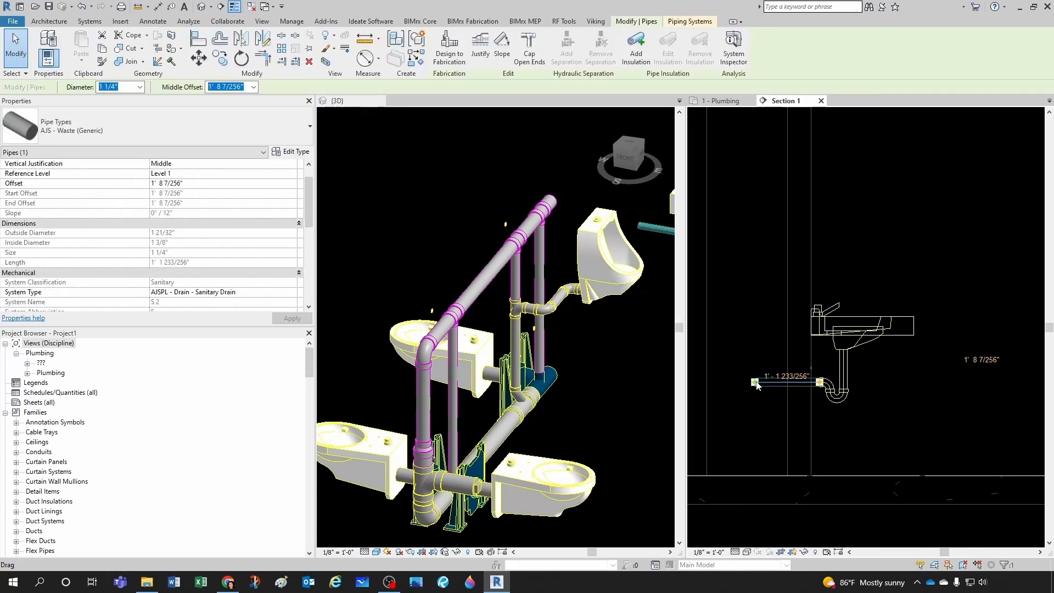
{"action": "right_click", "coordinate": [754, 386]}
{"action": "left_click", "coordinate": [785, 136]}
{"action": "scroll", "coordinate": [758, 407], "scroll_direction": "up", "scroll_amount": 3}
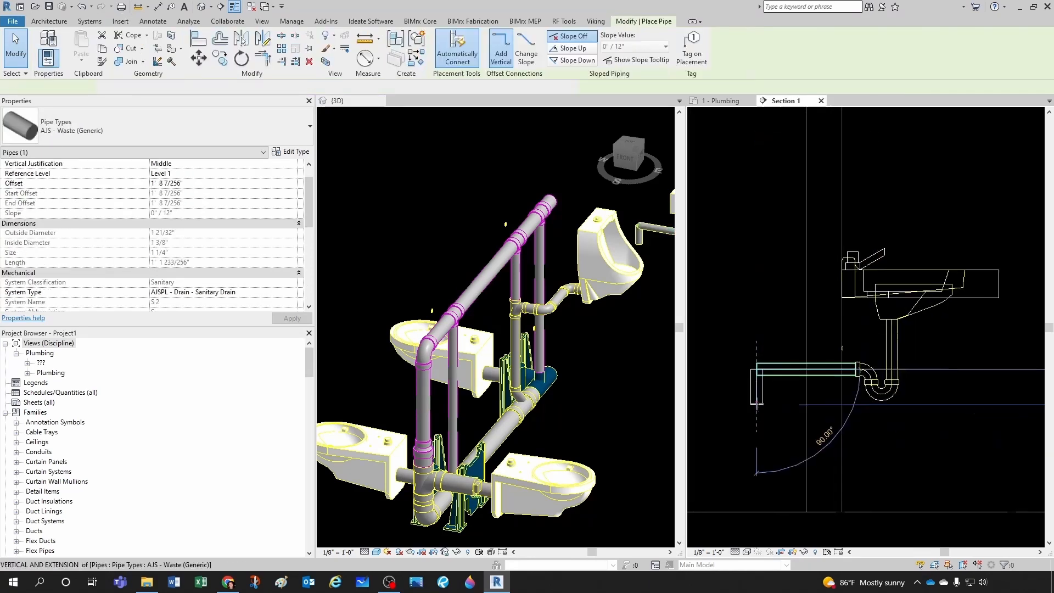
{"action": "key", "text": "Escape"}
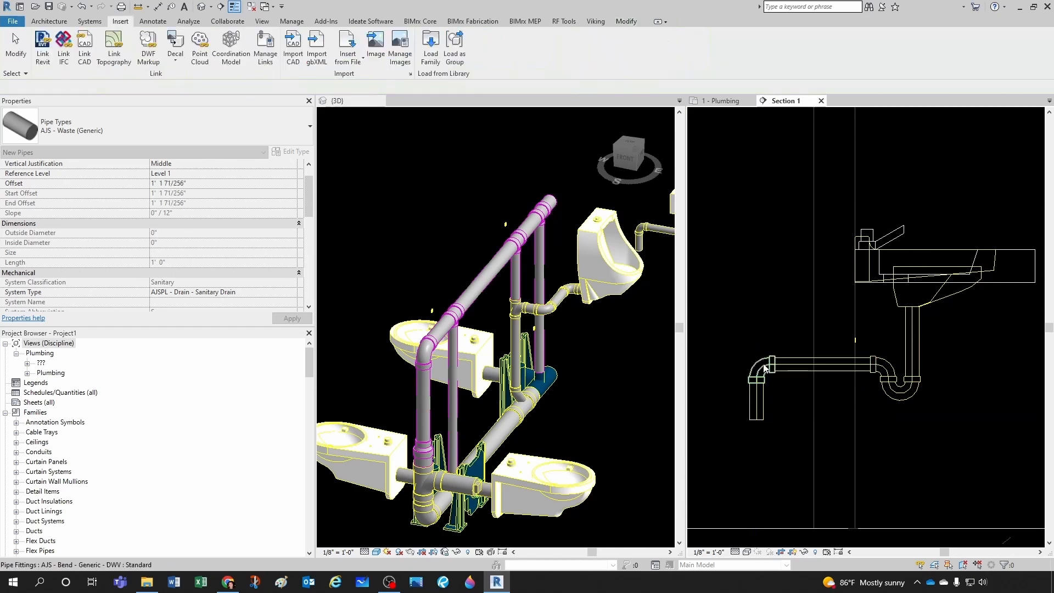
Step: Delete the bend joining the trap arm to the vertical pipe and stretch the vertical pipe's upper end above the trap arm
{"action": "left_click", "coordinate": [760, 367]}
{"action": "key", "text": "Delete"}
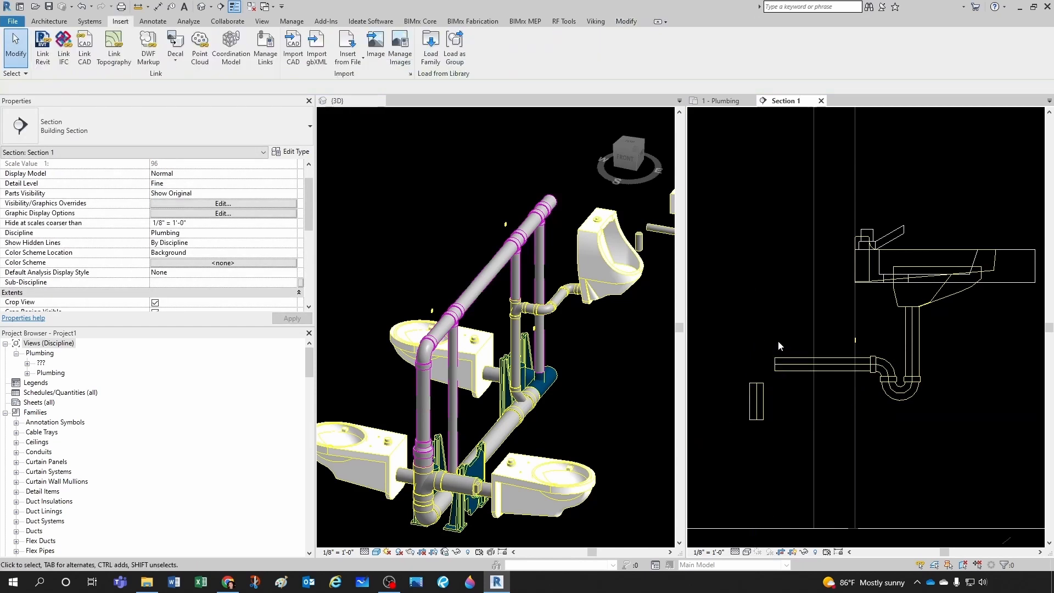
{"action": "left_click", "coordinate": [759, 391]}
{"action": "left_click_drag", "start_coordinate": [757, 383], "coordinate": [760, 323]}
{"action": "key", "text": "Escape"}
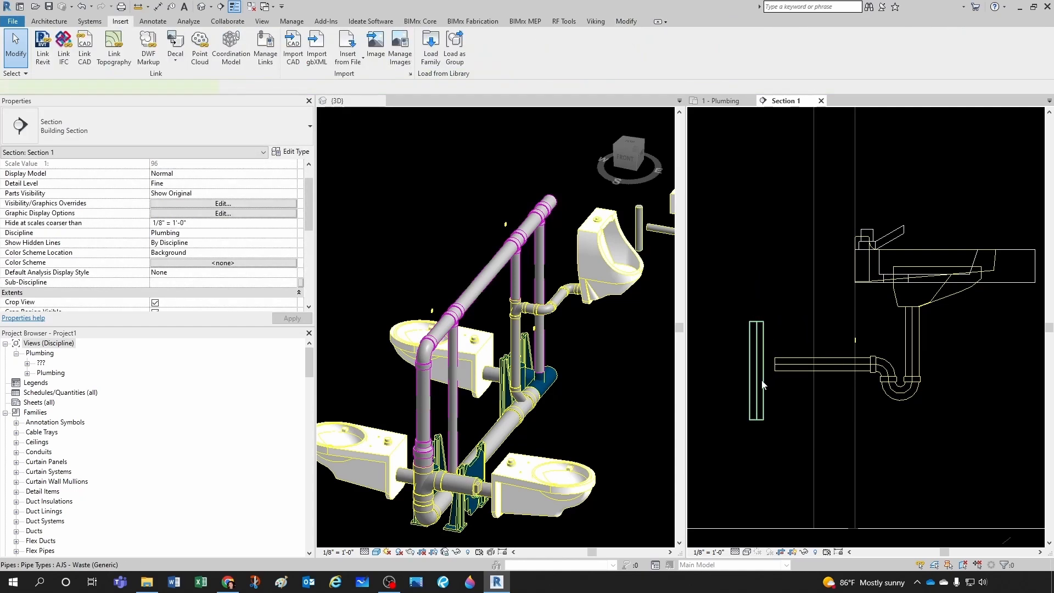
Step: Set the diameter of the vertical waste pipe in the chase to 2"
{"action": "left_click", "coordinate": [762, 384]}
{"action": "left_click", "coordinate": [140, 87]}
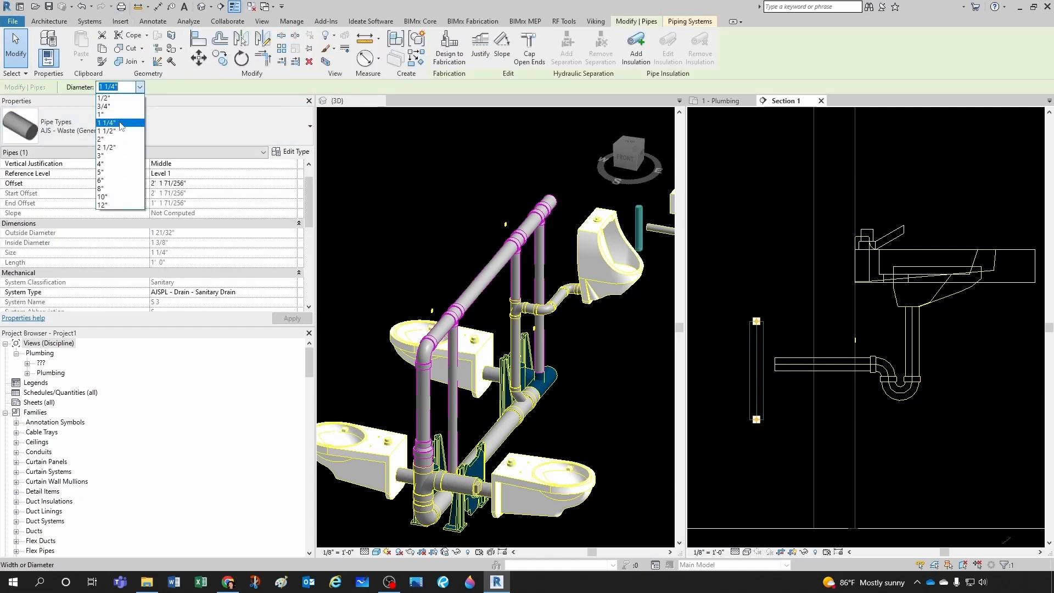
{"action": "left_click", "coordinate": [110, 140]}
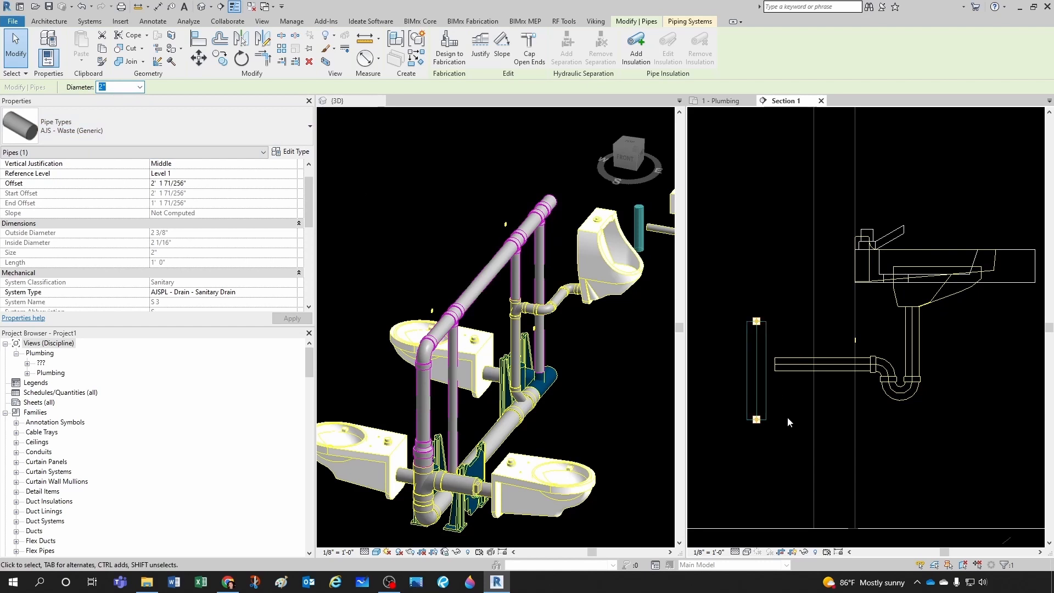
{"action": "left_click", "coordinate": [794, 397]}
Step: Extend the horizontal trap arm to the 2" vertical pipe so a tee fitting connects them
{"action": "scroll", "coordinate": [793, 398], "scroll_direction": "up", "scroll_amount": 1}
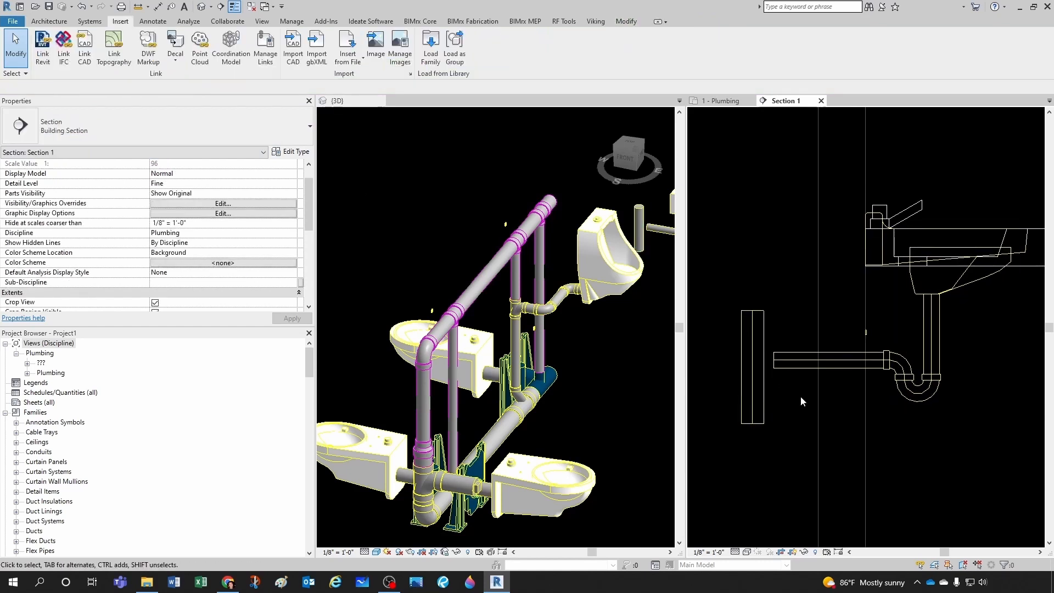
{"action": "key", "text": "e"}
{"action": "scroll", "coordinate": [794, 389], "scroll_direction": "up", "scroll_amount": 1}
{"action": "left_click", "coordinate": [760, 391]}
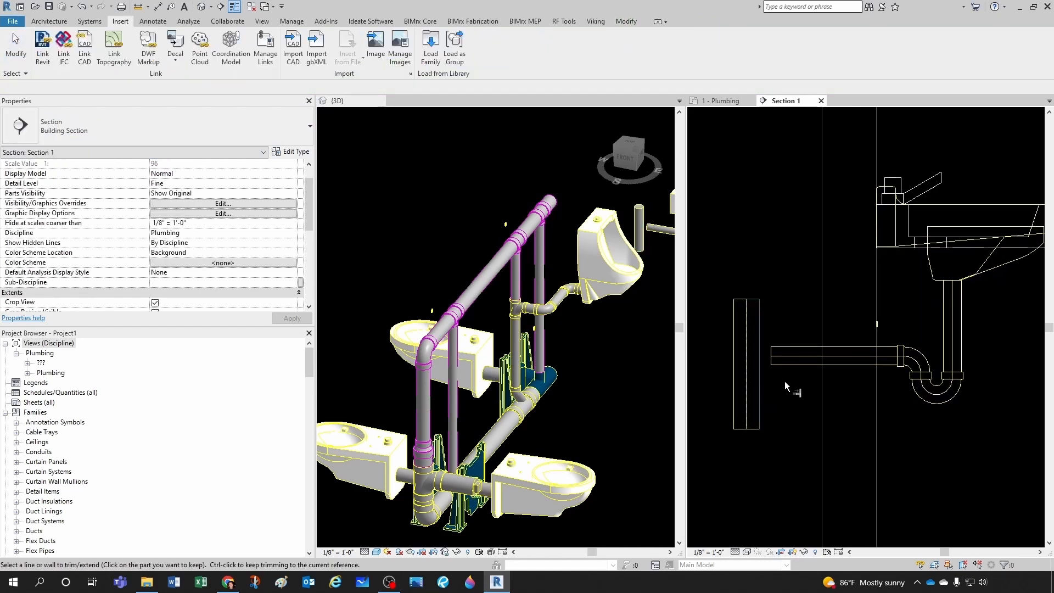
{"action": "left_click", "coordinate": [785, 364]}
{"action": "scroll", "coordinate": [855, 375], "scroll_direction": "down", "scroll_amount": 2}
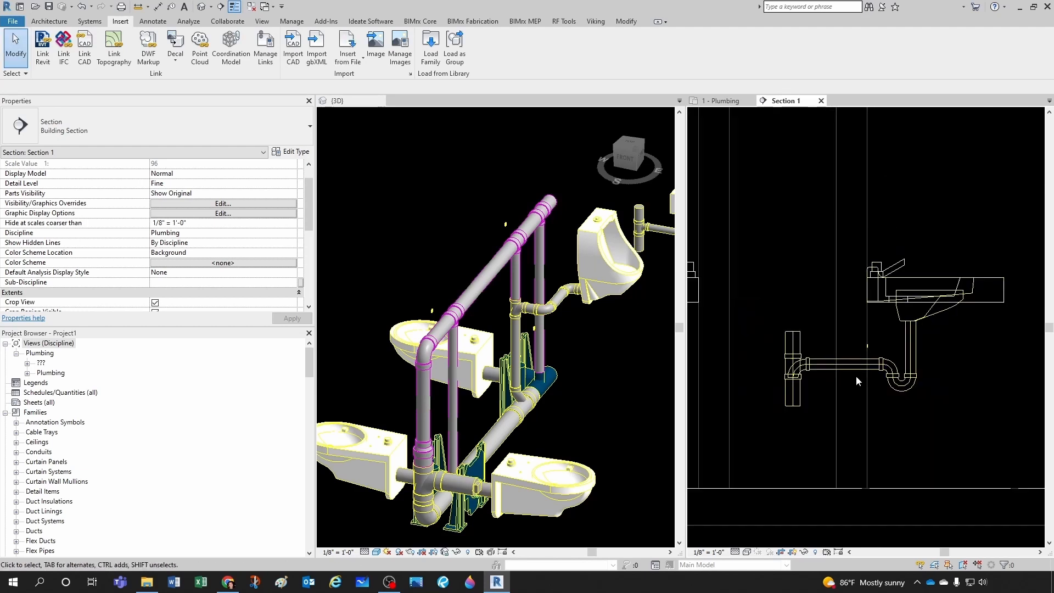
{"action": "key", "text": "Escape"}
Step: Examine the lavatory and its waste piping in 3D, and return to the lavatory in the 1 - Plumbing plan
{"action": "scroll", "coordinate": [862, 387], "scroll_direction": "down", "scroll_amount": 3}
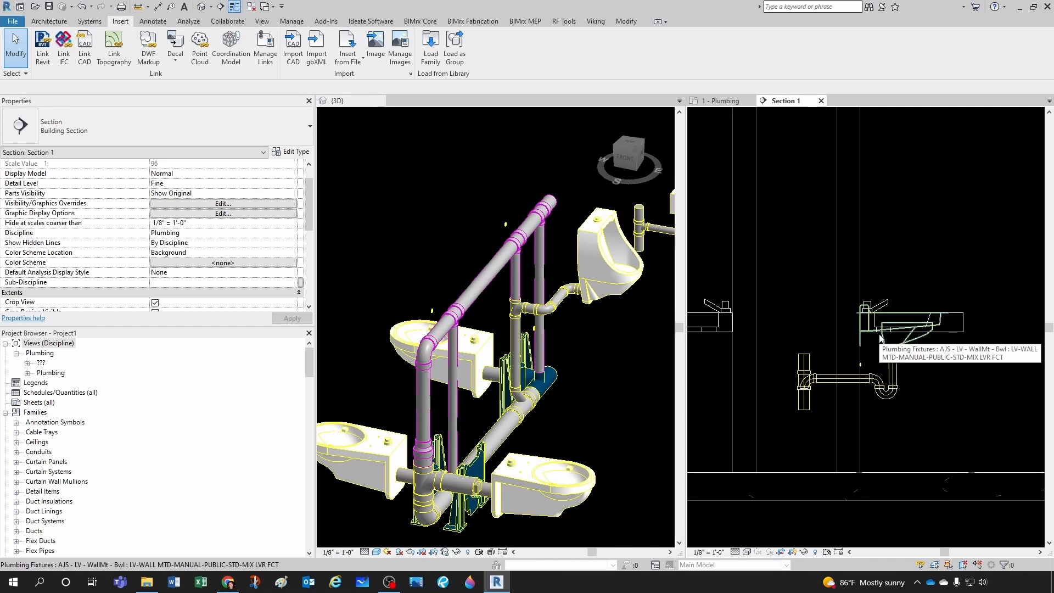
{"action": "scroll", "coordinate": [558, 388], "scroll_direction": "down", "scroll_amount": 2}
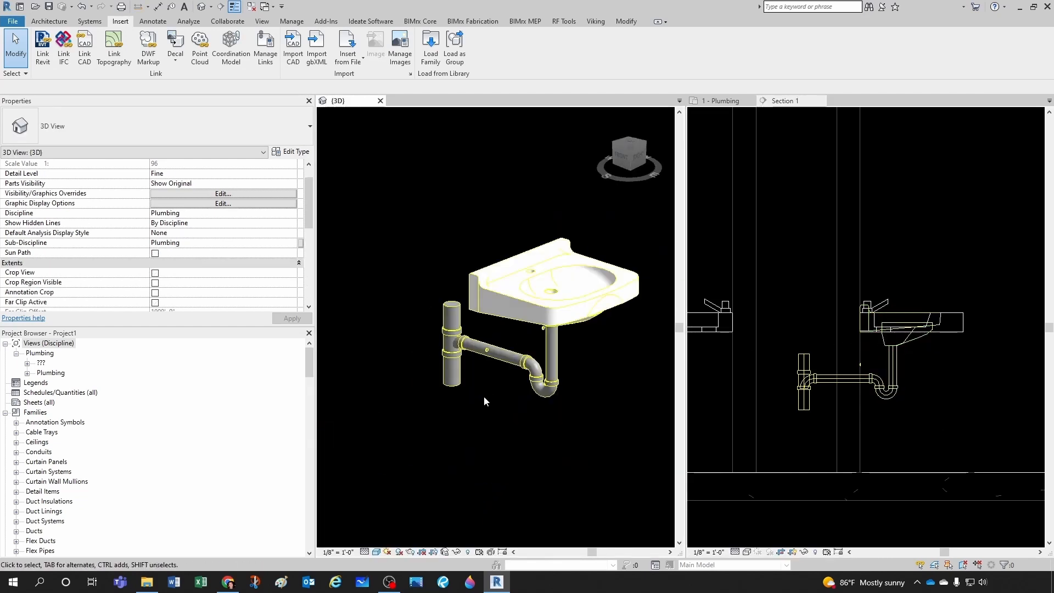
{"action": "key", "text": "Tab"}
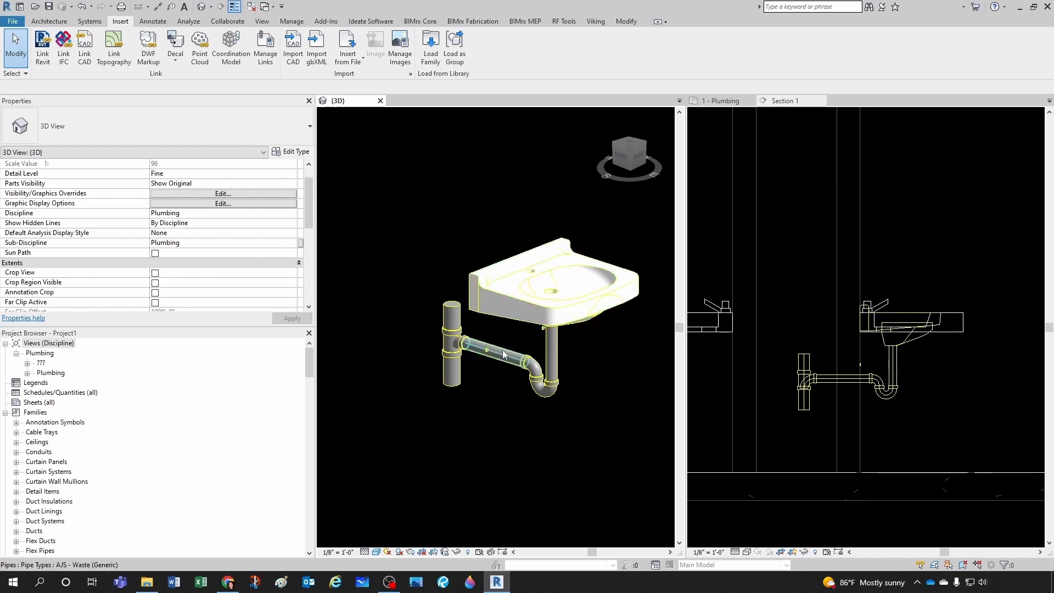
{"action": "middle_click_drag", "start_coordinate": [496, 312], "coordinate": [523, 427]}
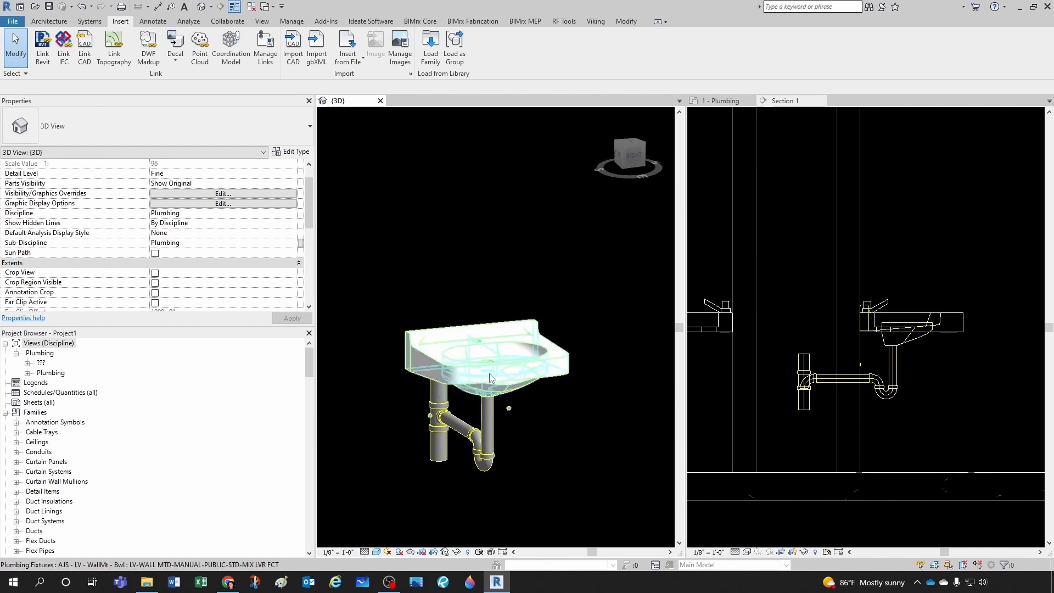
{"action": "scroll", "coordinate": [493, 369], "scroll_direction": "down", "scroll_amount": 3}
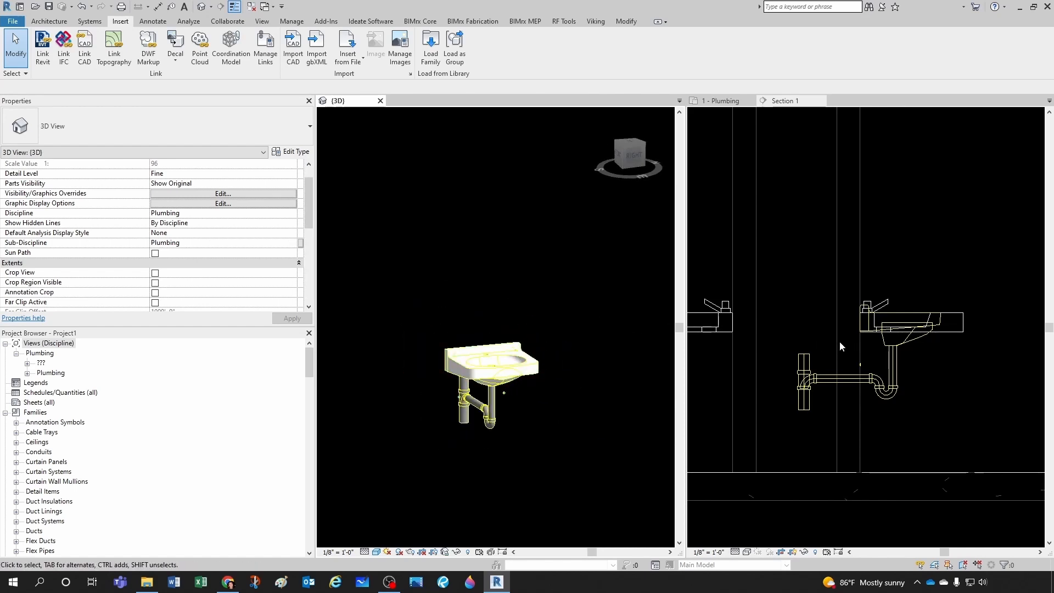
{"action": "left_click", "coordinate": [722, 101]}
{"action": "scroll", "coordinate": [837, 322], "scroll_direction": "up", "scroll_amount": 2}
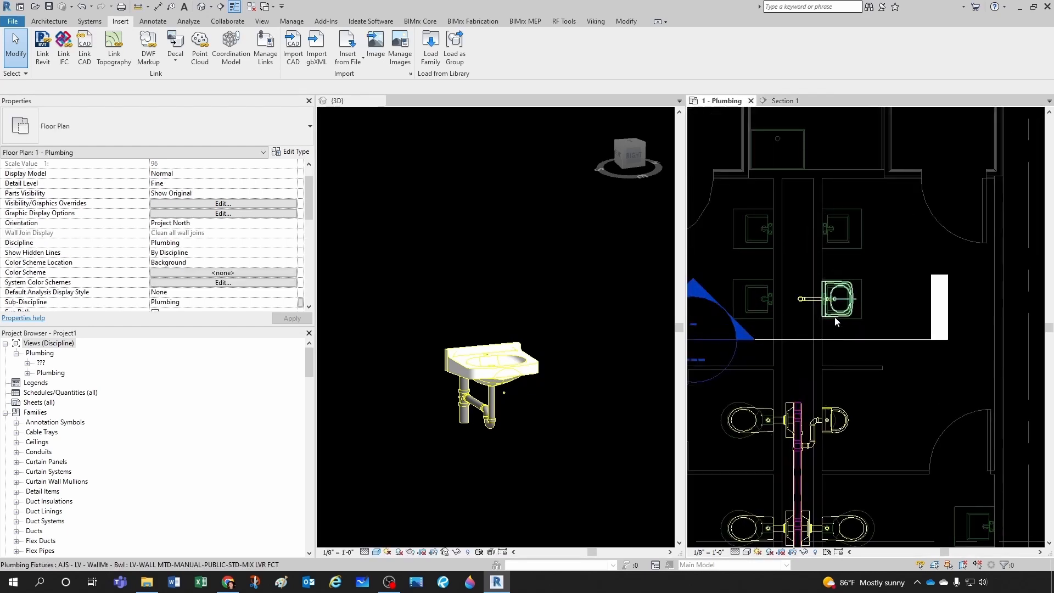
Step: Place another wall-mounted lavatory of the same type in the plan, near the architectural lavatory on the opposite side of the chase
{"action": "left_click", "coordinate": [836, 321]}
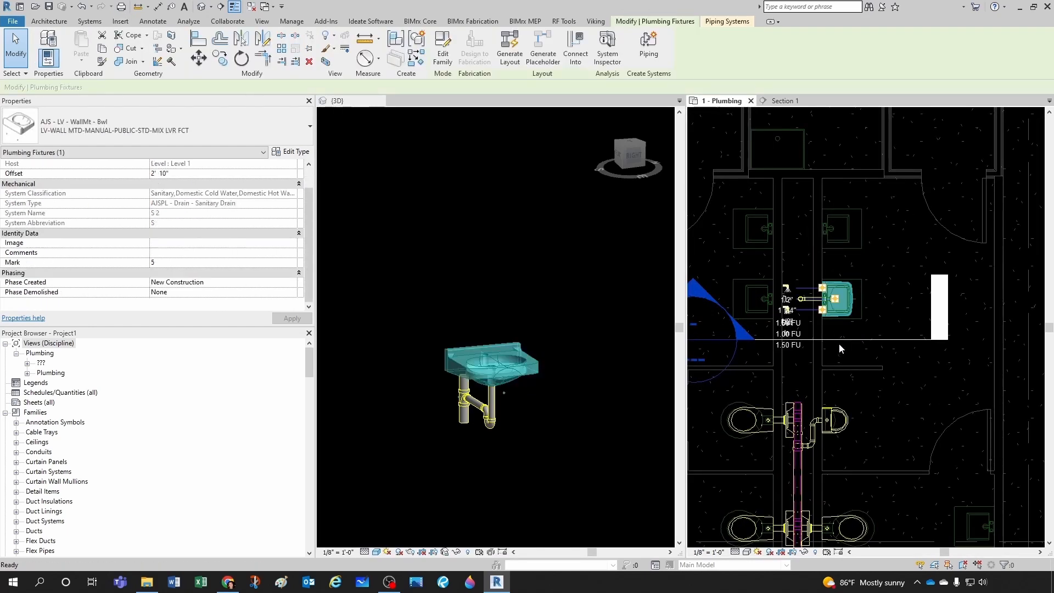
{"action": "key", "text": "c"}
{"action": "key", "text": "s"}
{"action": "scroll", "coordinate": [748, 287], "scroll_direction": "up", "scroll_amount": 2}
{"action": "middle_click_drag", "start_coordinate": [758, 279], "coordinate": [965, 291]}
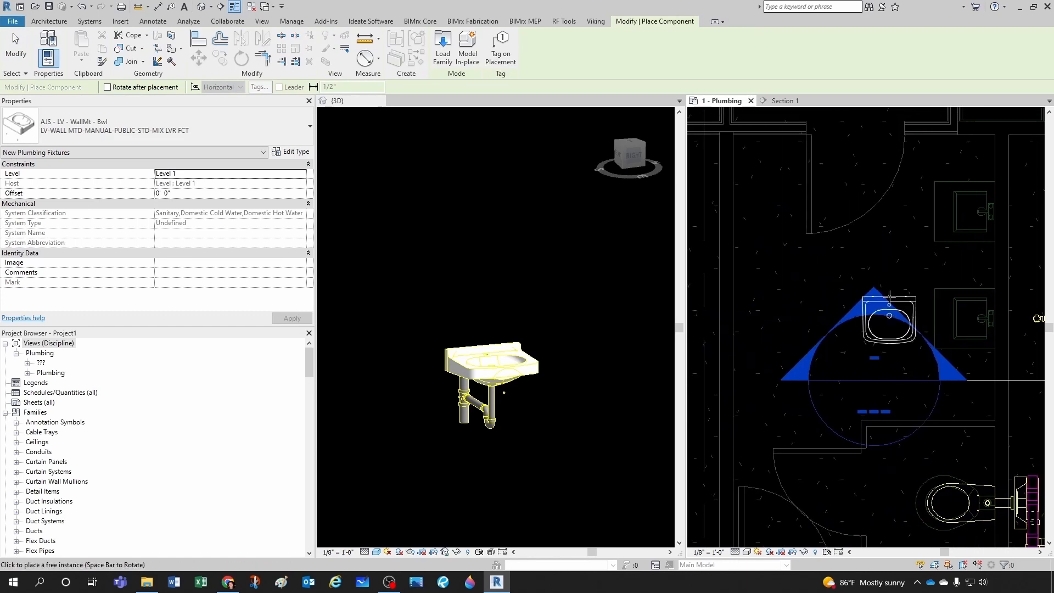
{"action": "left_click", "coordinate": [895, 302]}
{"action": "key", "text": "Escape"}
{"action": "key", "text": "Escape"}
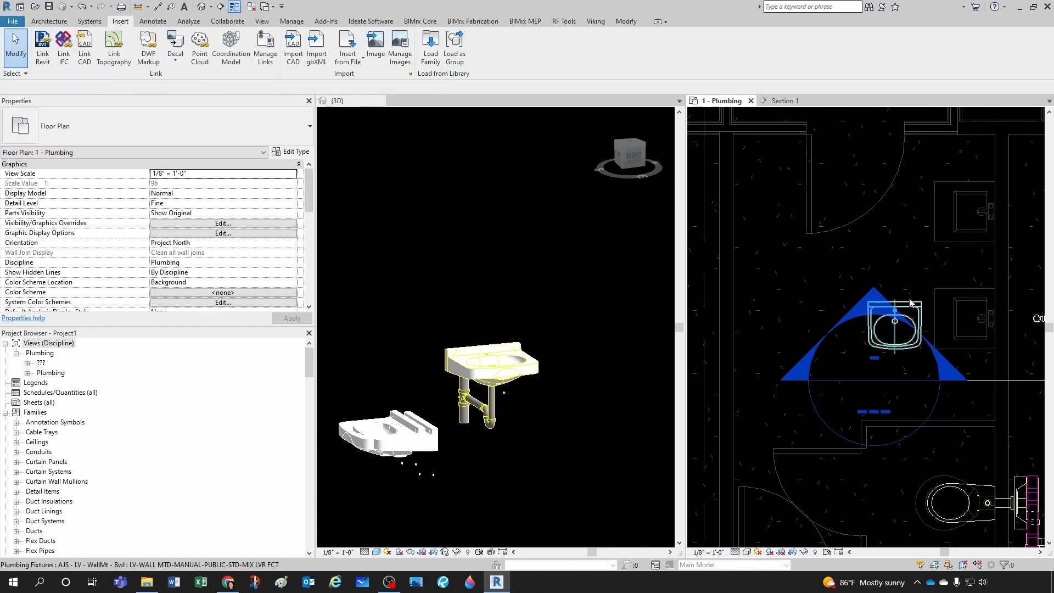
Step: Rotate the new lavatory 90° so its back faces the chase wall
{"action": "left_click", "coordinate": [244, 59]}
{"action": "left_click", "coordinate": [867, 258]}
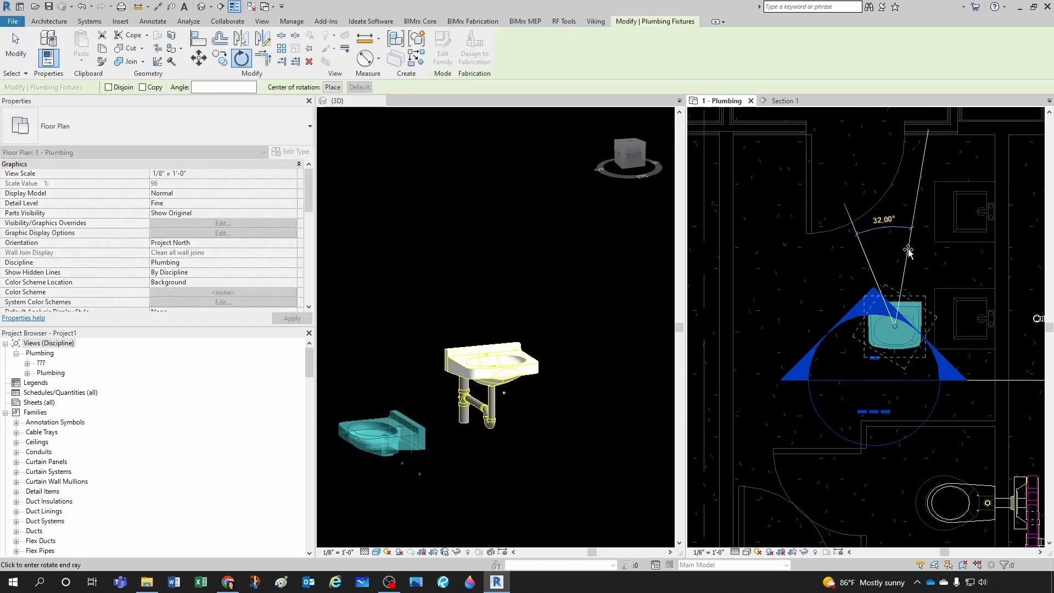
{"action": "type", "text": "90"}
{"action": "key", "text": "Return"}
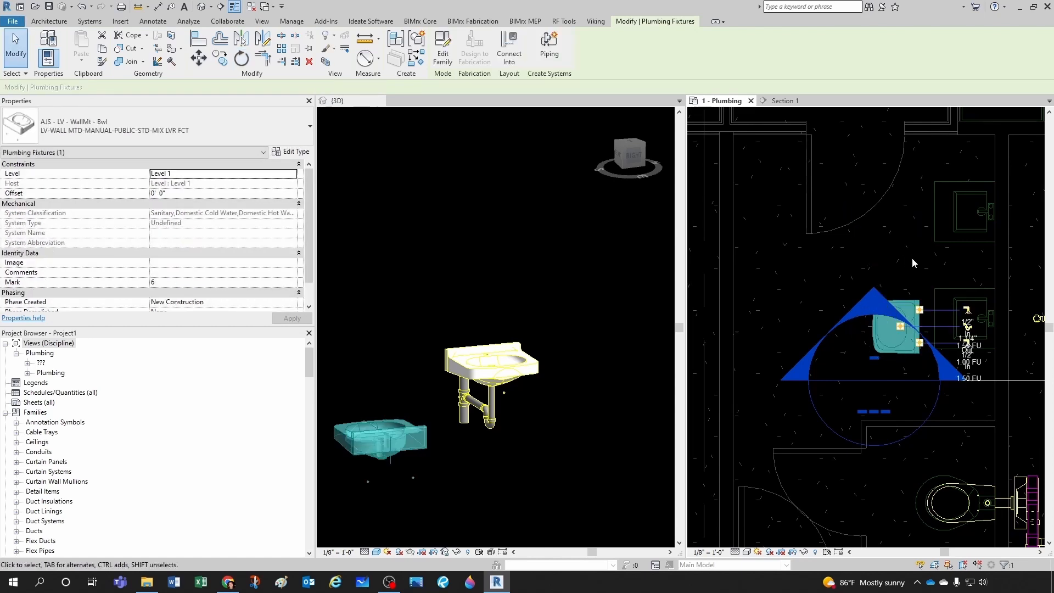
Step: Align the new lavatory's centerline with the centerline of the linked architectural lavatory beside the chase
{"action": "key", "text": "Escape"}
{"action": "key", "text": "l"}
{"action": "scroll", "coordinate": [967, 362], "scroll_direction": "up", "scroll_amount": 1}
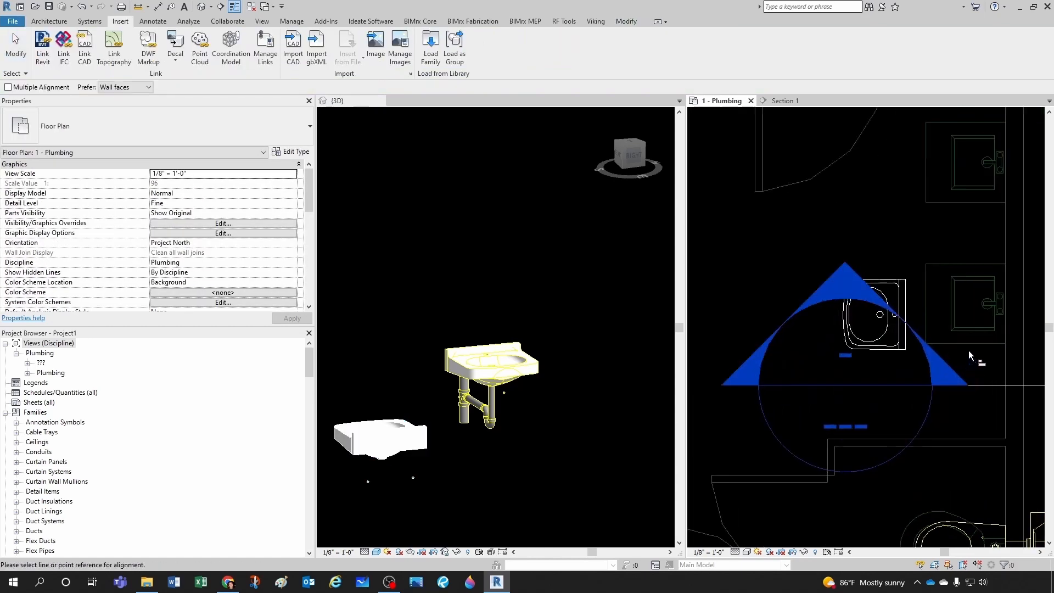
{"action": "left_click", "coordinate": [968, 304]}
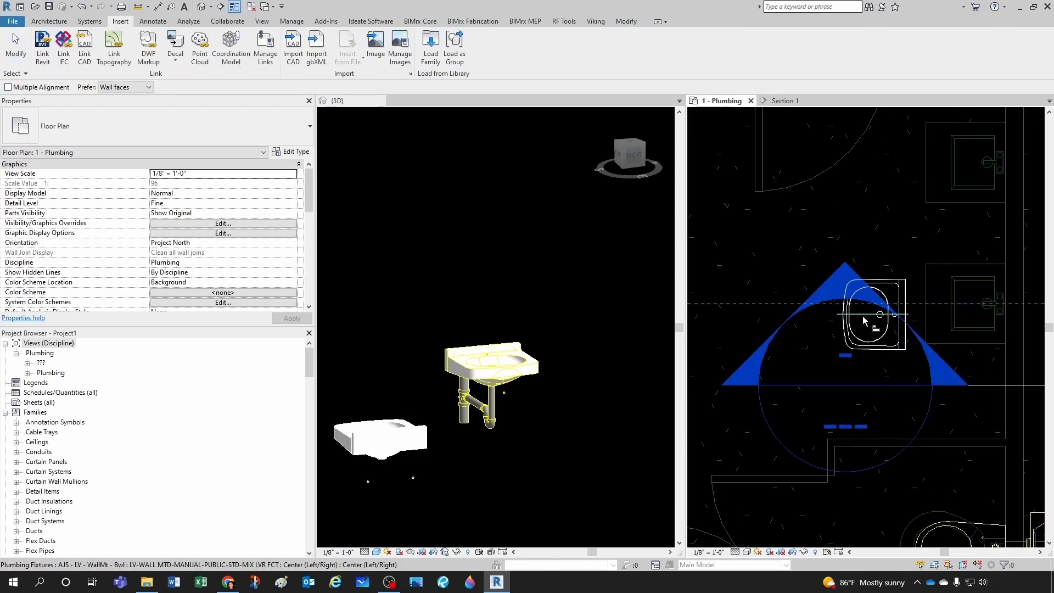
{"action": "left_click", "coordinate": [862, 316]}
{"action": "key", "text": "Escape"}
{"action": "key", "text": "Escape"}
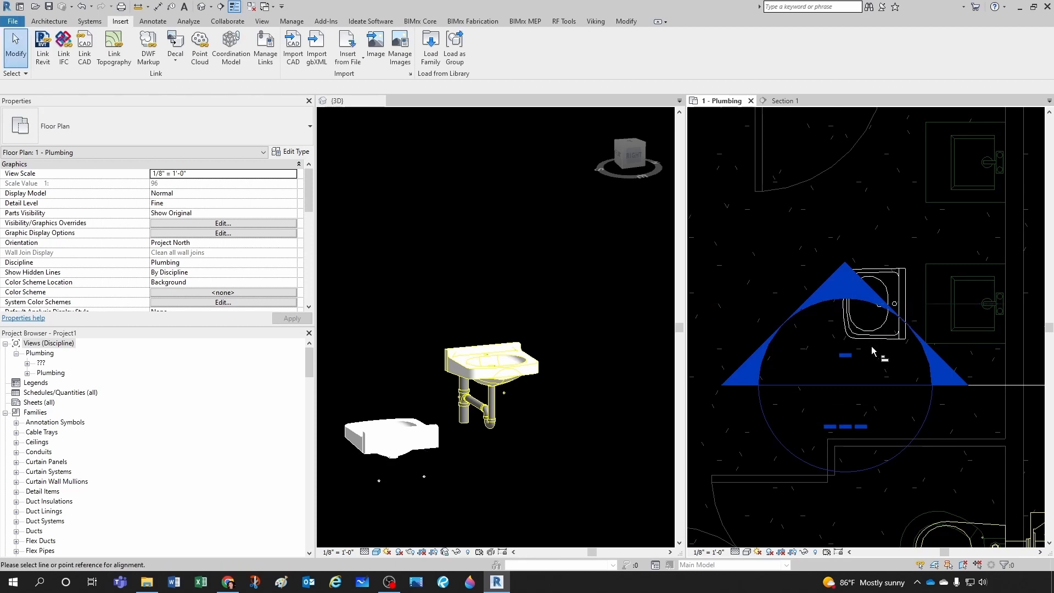
Step: Align the back of the new lavatory with the face of the chase wall
{"action": "key", "text": "a"}
{"action": "key", "text": "l"}
{"action": "scroll", "coordinate": [871, 346], "scroll_direction": "down", "scroll_amount": 1}
{"action": "left_click", "coordinate": [990, 364]}
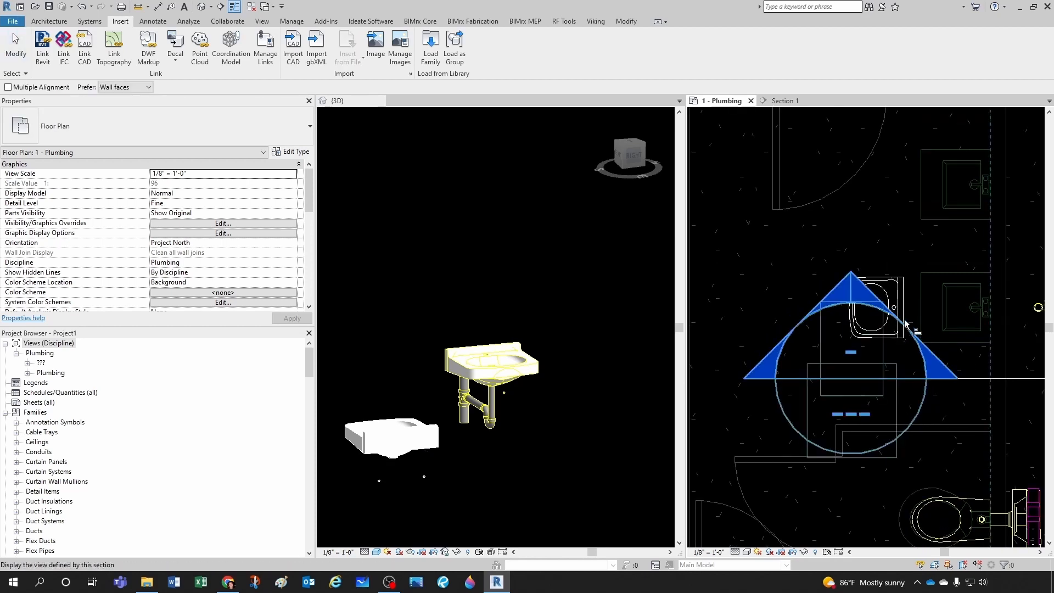
{"action": "left_click", "coordinate": [905, 298]}
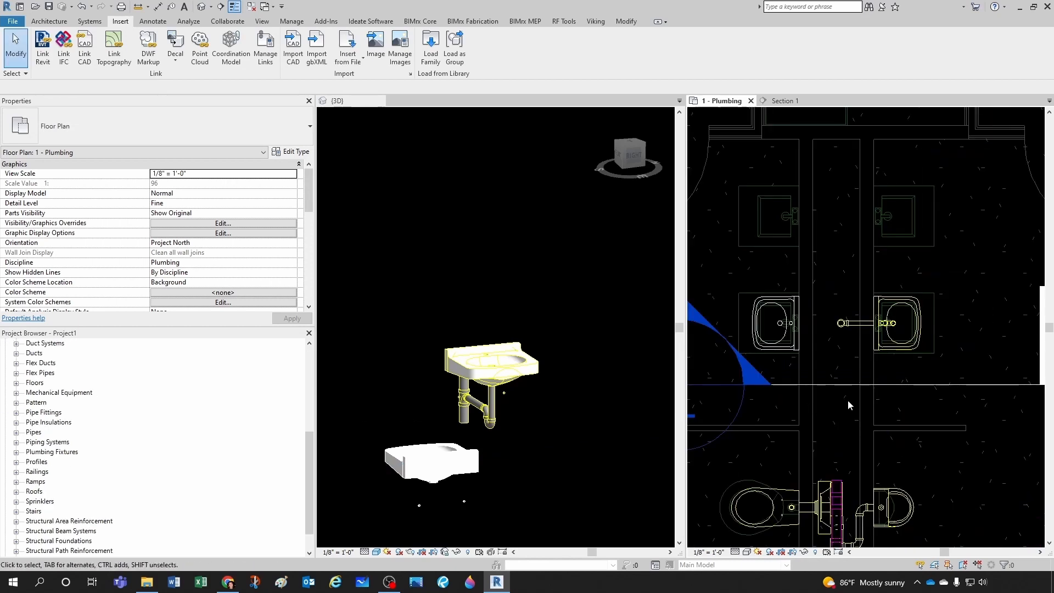
Step: Examine the two lavatories in 3D and the Groups listed in the Project Browser, and return to the 1 - Plumbing plan
{"action": "scroll", "coordinate": [865, 330], "scroll_direction": "up", "scroll_amount": 2}
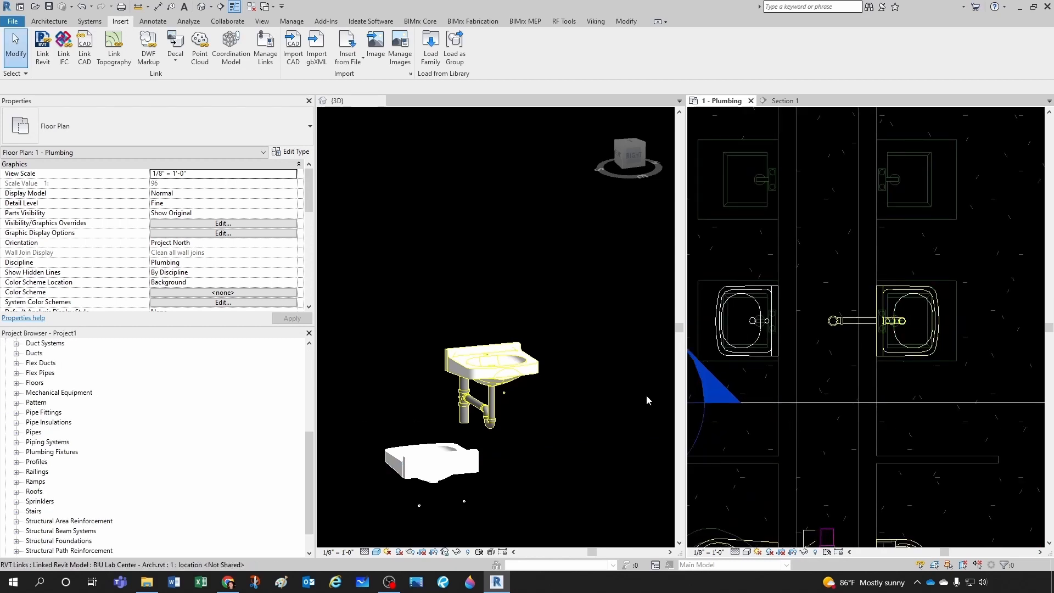
{"action": "left_click", "coordinate": [532, 407]}
{"action": "scroll", "coordinate": [532, 407], "scroll_direction": "up", "scroll_amount": 1}
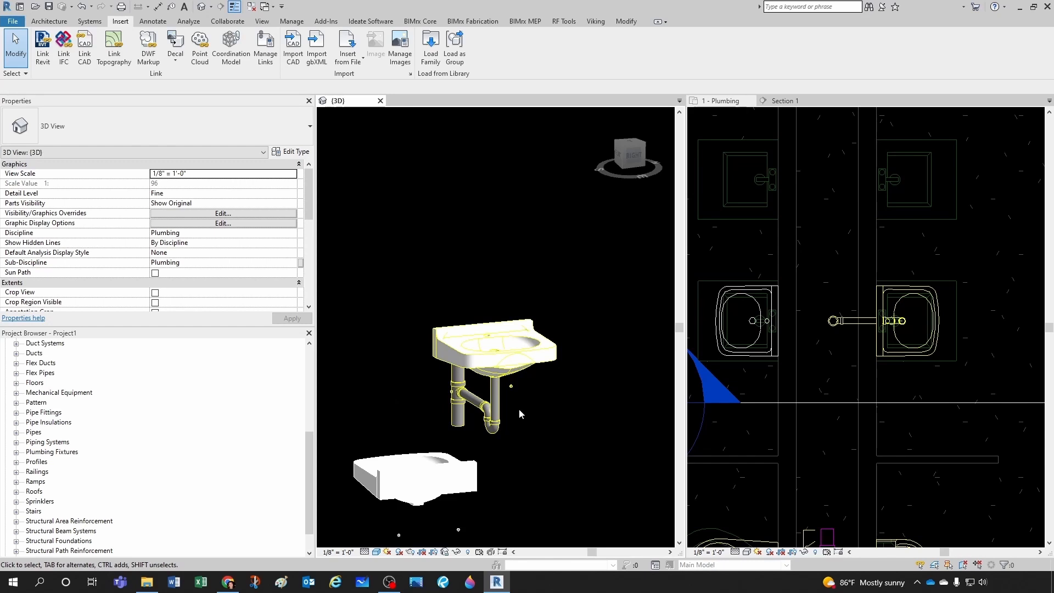
{"action": "left_click_drag", "start_coordinate": [307, 454], "coordinate": [305, 496]}
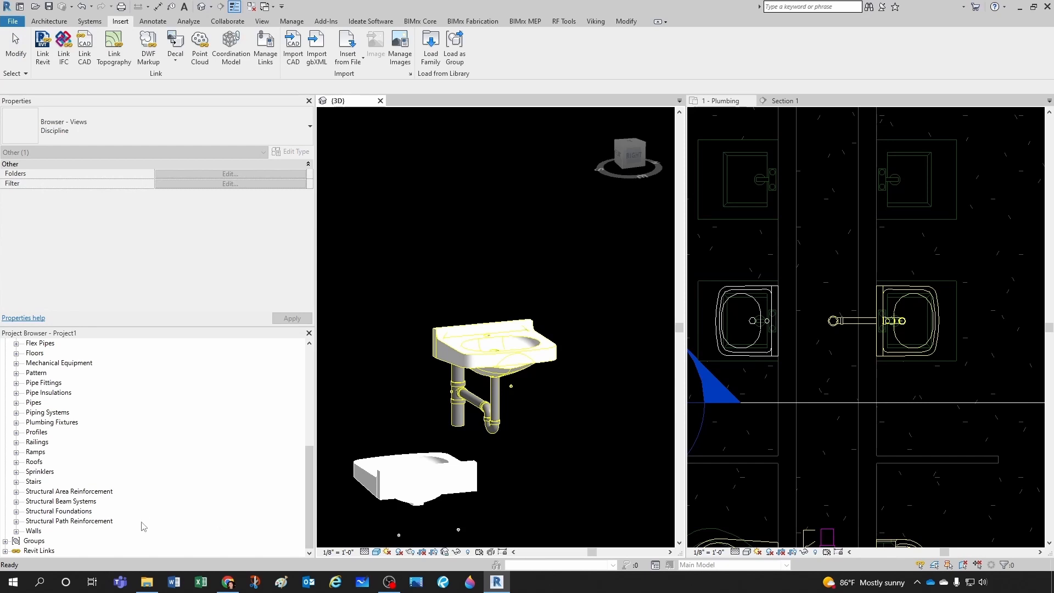
{"action": "left_click", "coordinate": [5, 541]}
{"action": "scroll", "coordinate": [40, 532], "scroll_direction": "down", "scroll_amount": 1}
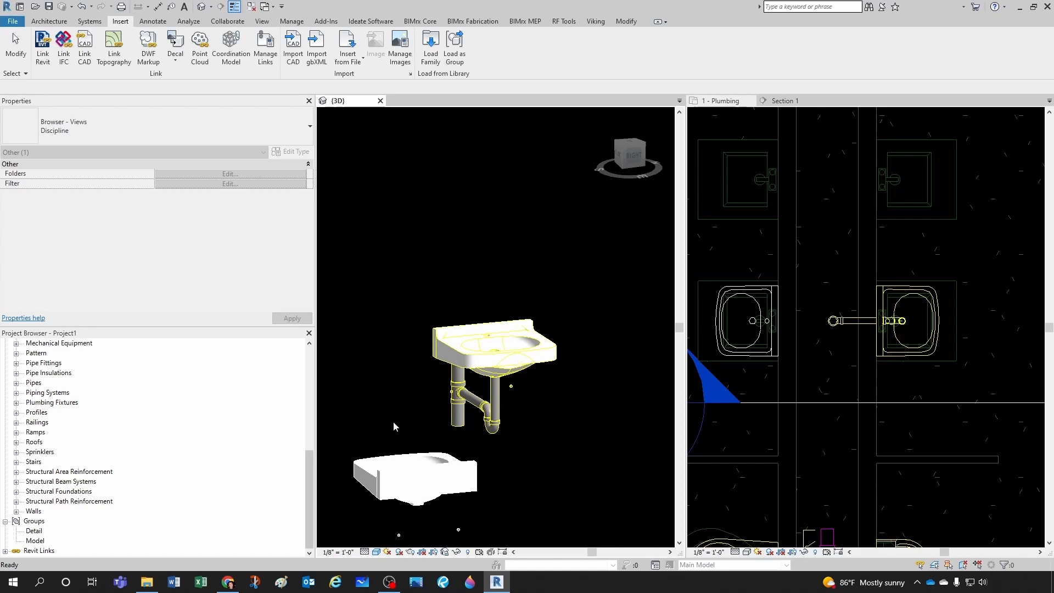
{"action": "left_click", "coordinate": [821, 387]}
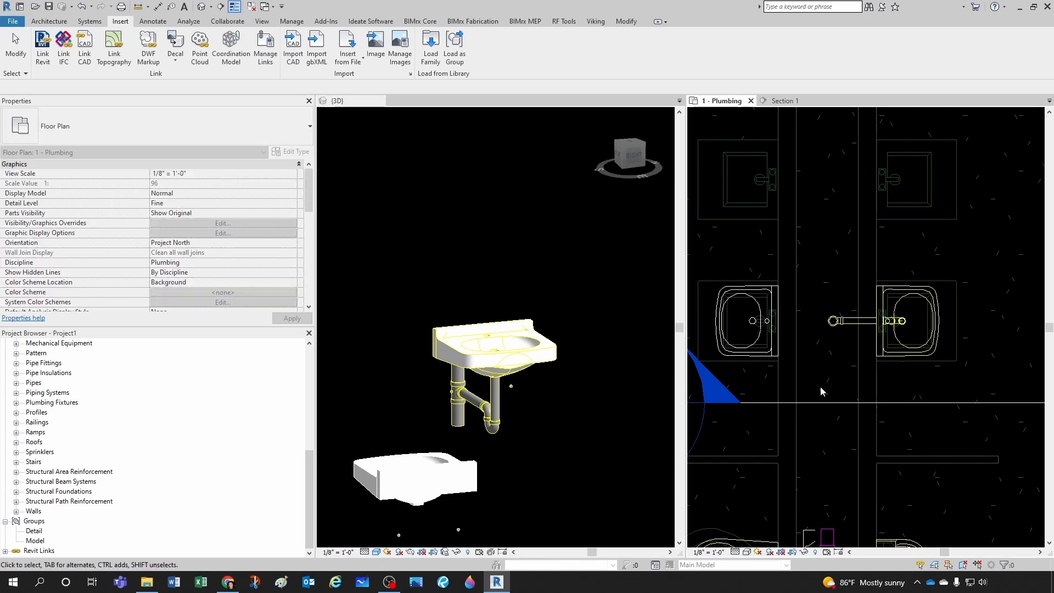
{"action": "scroll", "coordinate": [809, 370], "scroll_direction": "down", "scroll_amount": 2}
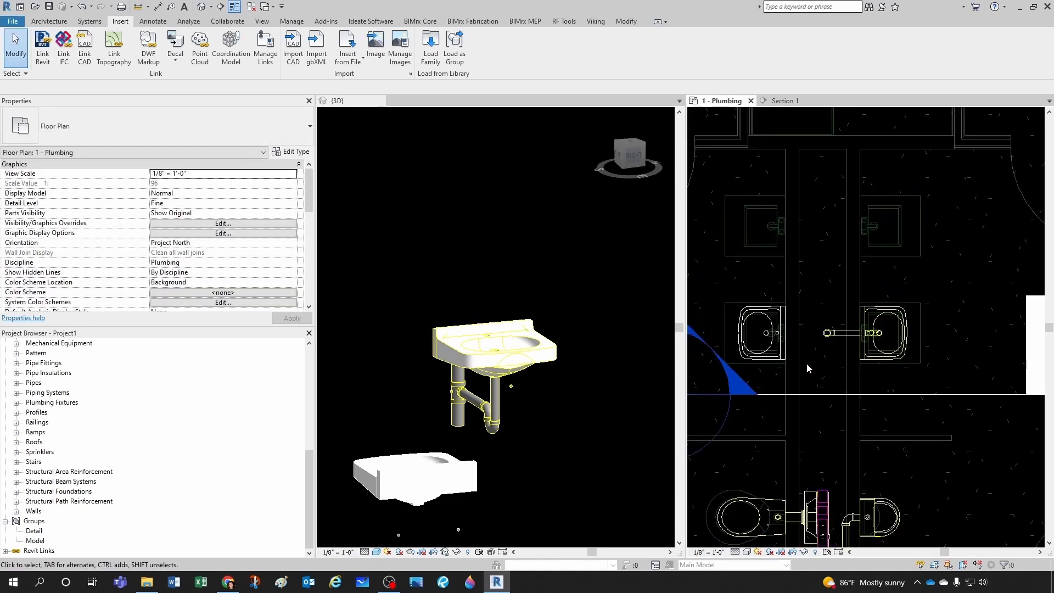
Step: In Section 1, align the top of the new lavatory with the top of the linked architectural lavatory
{"action": "left_click", "coordinate": [786, 101]}
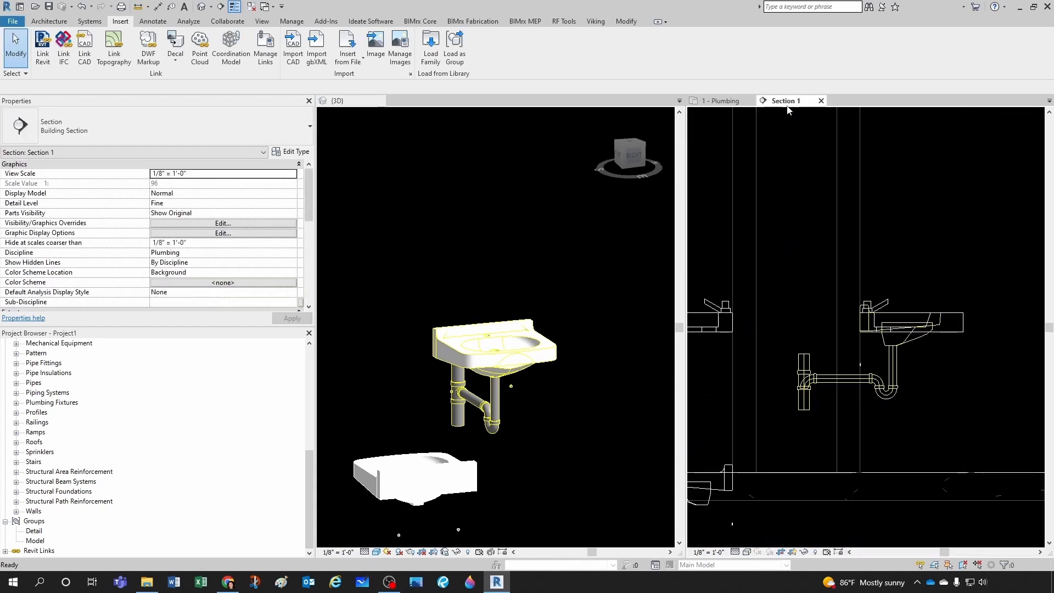
{"action": "scroll", "coordinate": [793, 432], "scroll_direction": "up", "scroll_amount": 3}
{"action": "scroll", "coordinate": [770, 424], "scroll_direction": "up", "scroll_amount": 2}
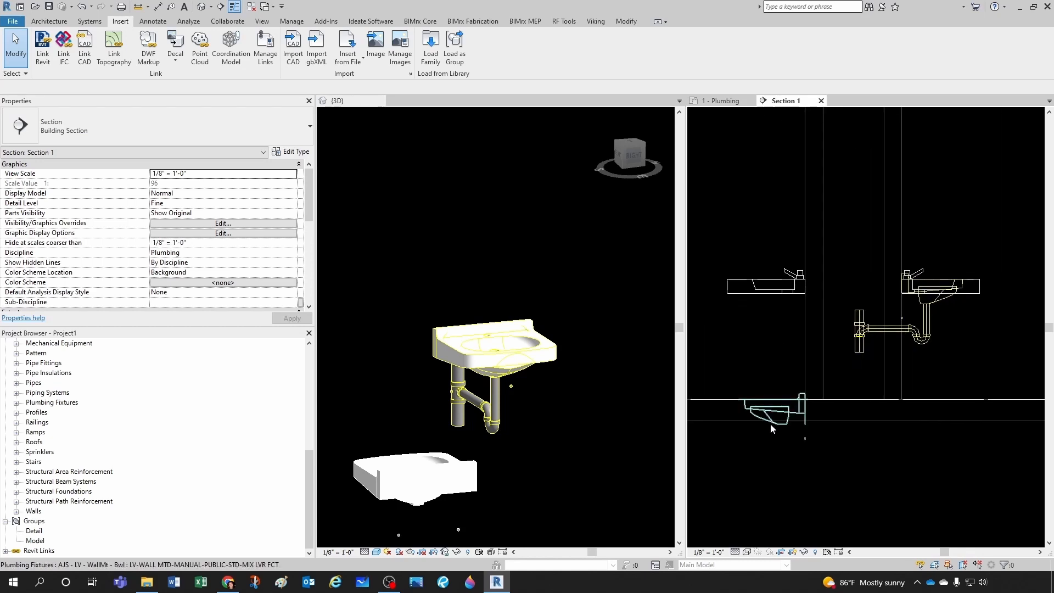
{"action": "key", "text": "l"}
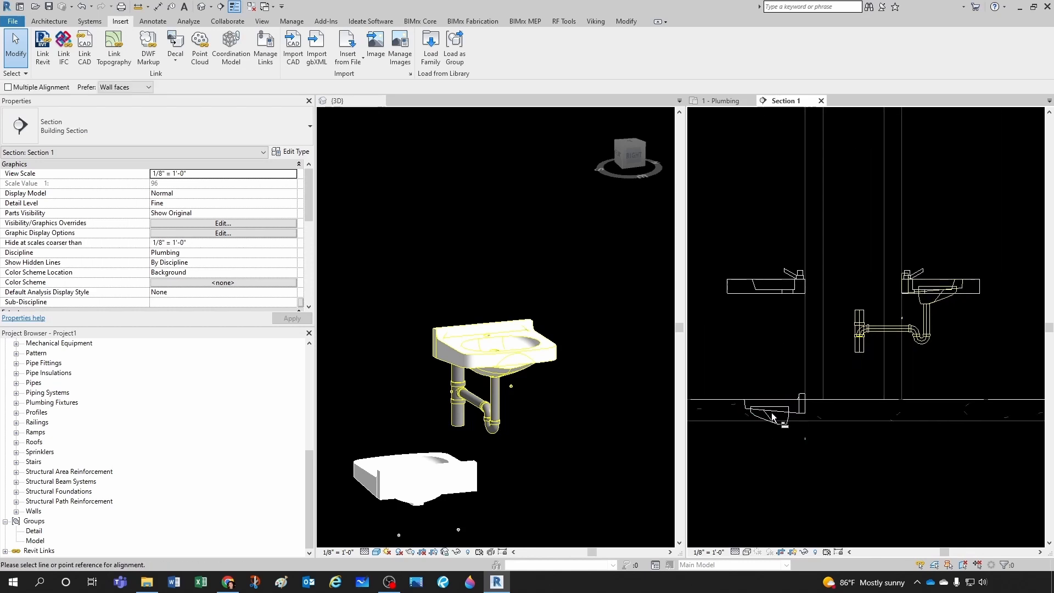
{"action": "scroll", "coordinate": [764, 450], "scroll_direction": "up", "scroll_amount": 1}
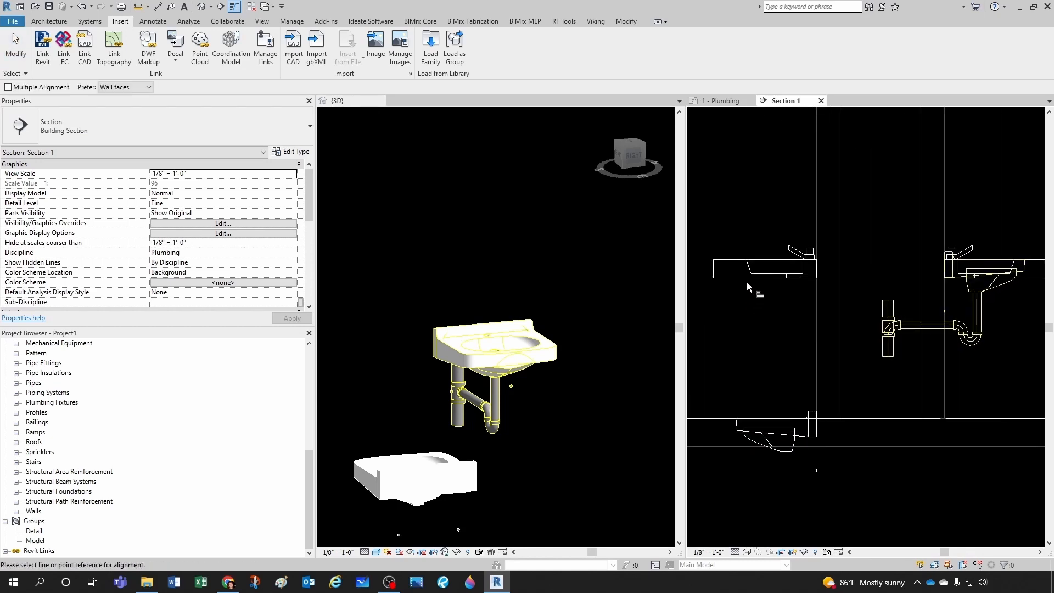
{"action": "left_click", "coordinate": [761, 419]}
{"action": "key", "text": "Escape"}
{"action": "scroll", "coordinate": [787, 307], "scroll_direction": "up", "scroll_amount": 1}
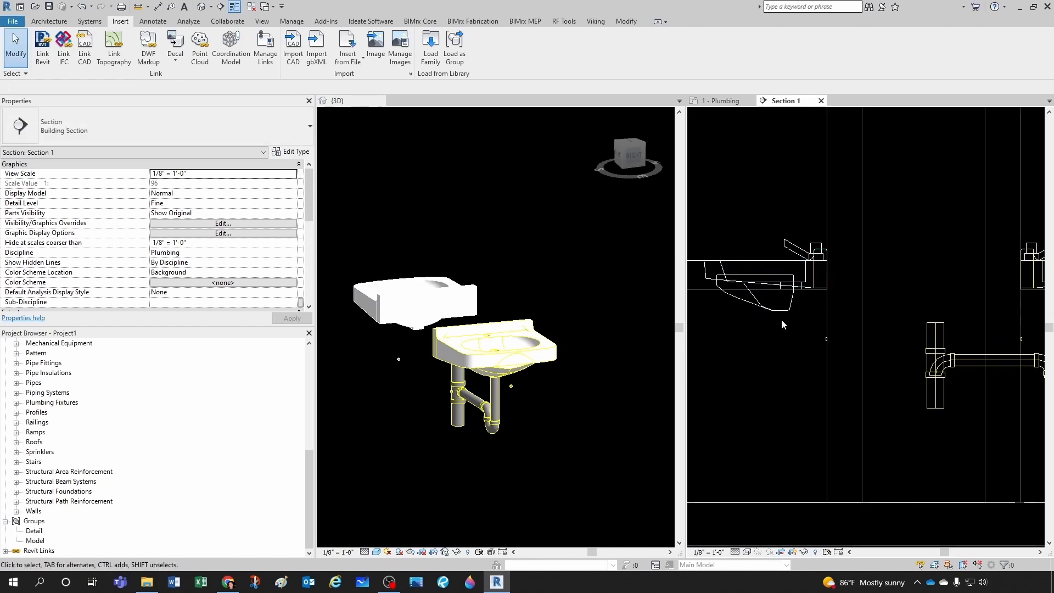
Step: Draw a 1 1/4" waste pipe from the new lavatory's drain, running straight down and turning horizontally through the wall into the chase
{"action": "left_click", "coordinate": [785, 315]}
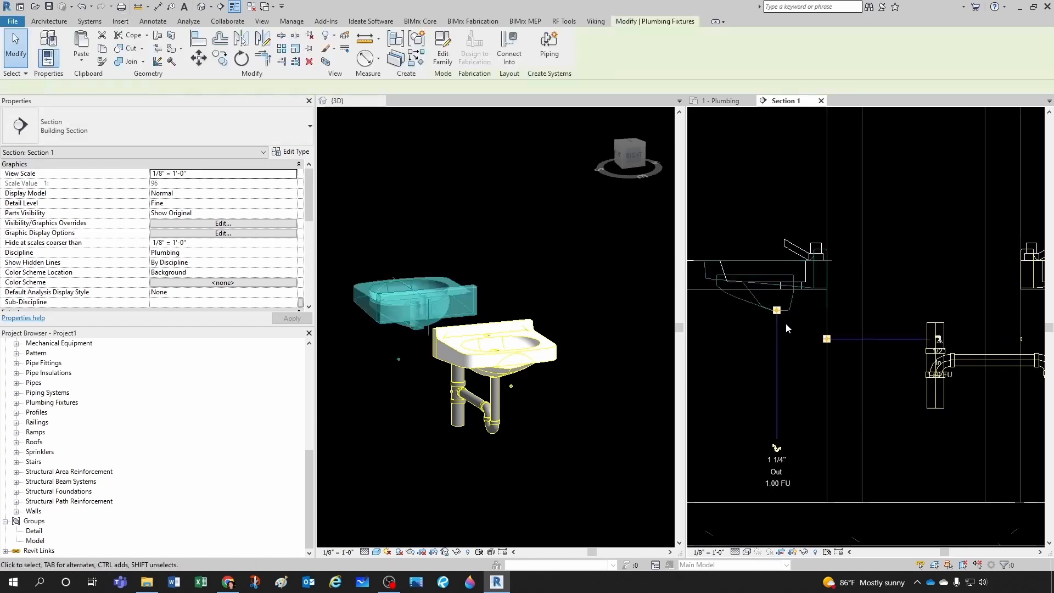
{"action": "left_click", "coordinate": [776, 447]}
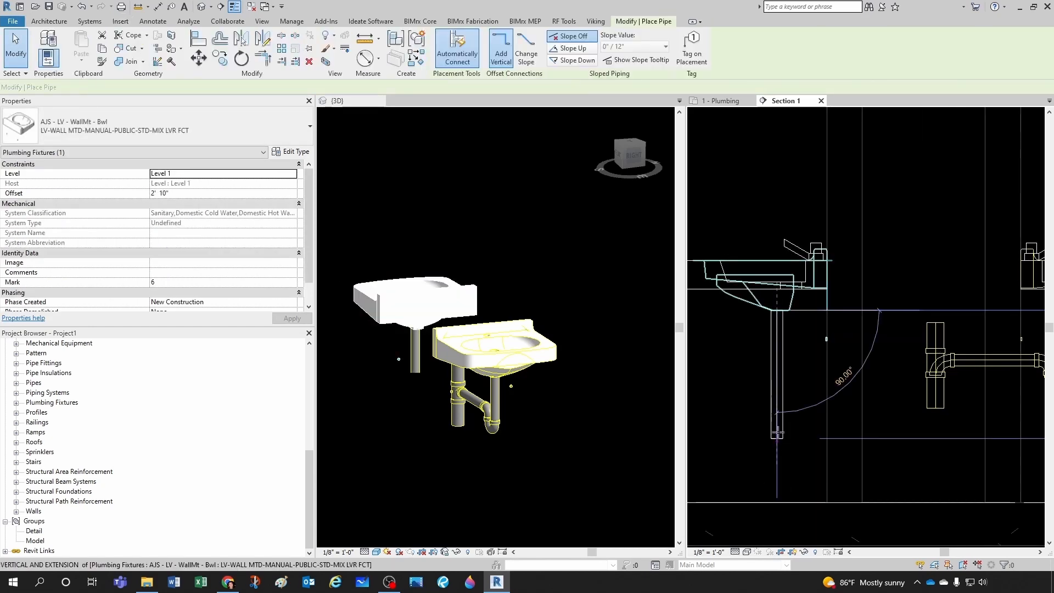
{"action": "left_click", "coordinate": [776, 373]}
{"action": "scroll", "coordinate": [840, 365], "scroll_direction": "up", "scroll_amount": 2}
{"action": "left_click", "coordinate": [867, 367]}
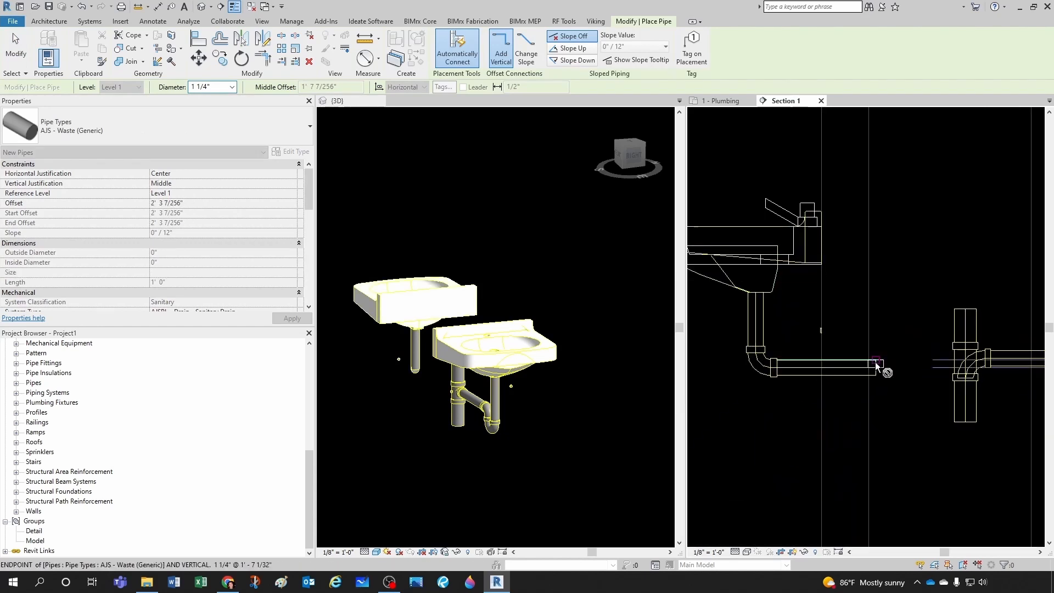
{"action": "key", "text": "Escape"}
{"action": "key", "text": "Escape"}
Step: Change the bend under the new lavatory to the AJS - Trap P - Generic - DWV Standard type
{"action": "left_click", "coordinate": [763, 374]}
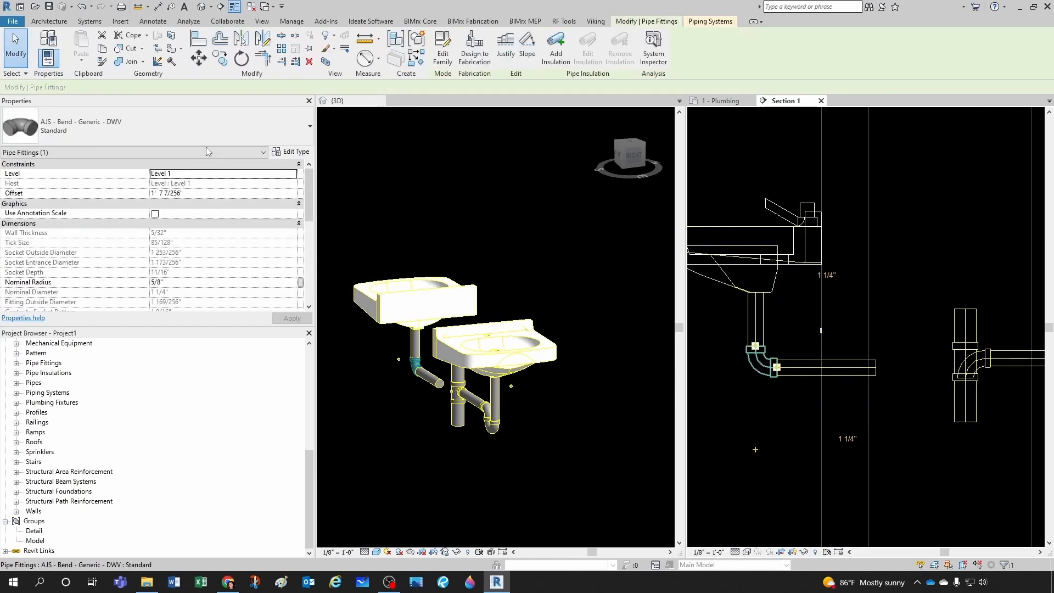
{"action": "left_click", "coordinate": [190, 134]}
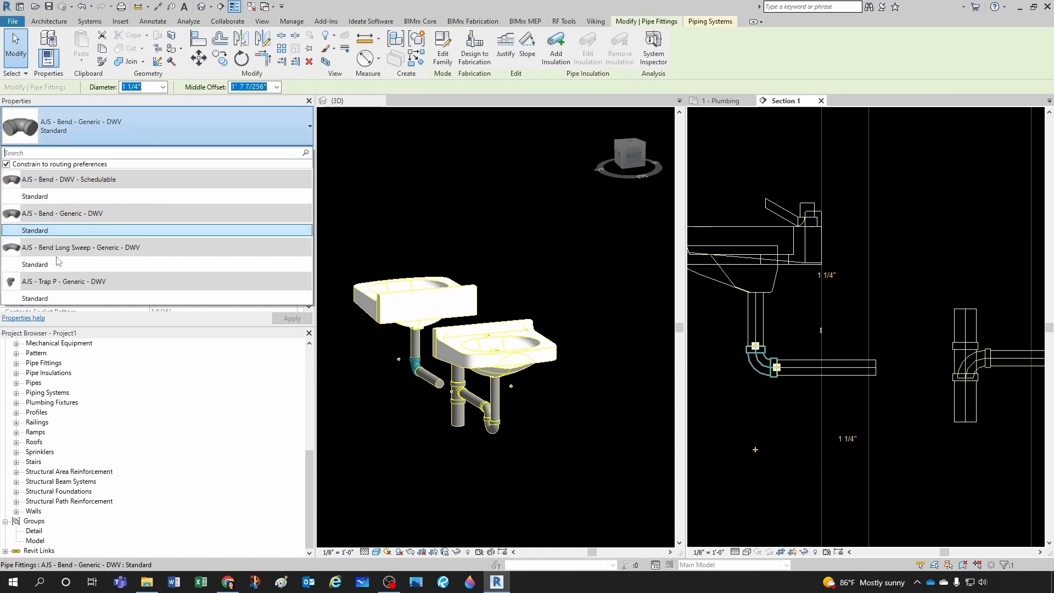
{"action": "left_click", "coordinate": [35, 298]}
{"action": "left_click", "coordinate": [861, 387]}
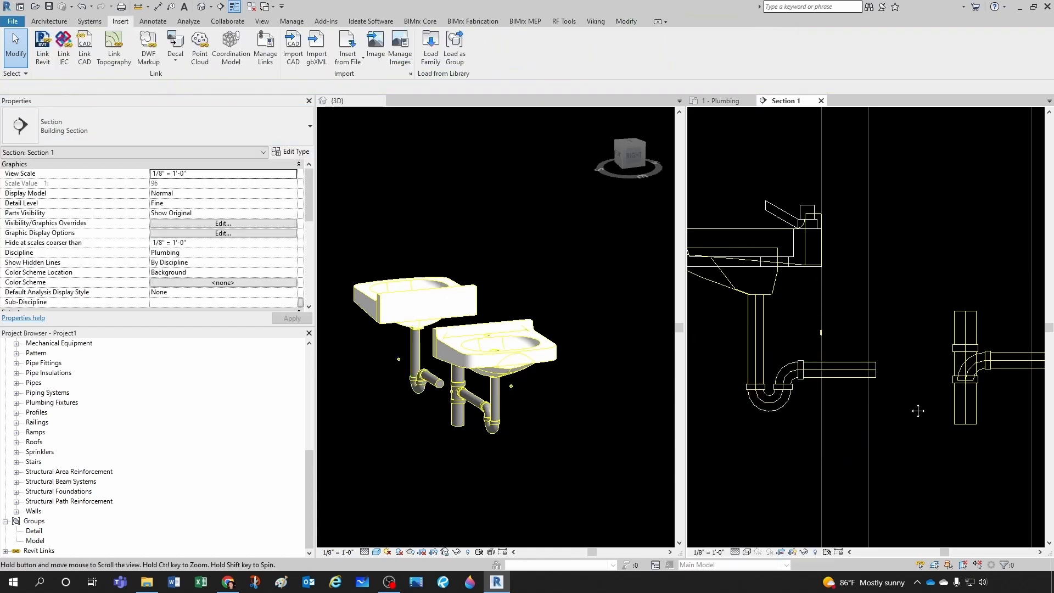
Step: Align the new lavatory's horizontal trap arm with the centerline of the opposite lavatory's trap arm
{"action": "scroll", "coordinate": [879, 401], "scroll_direction": "down", "scroll_amount": 1}
{"action": "key", "text": "a"}
{"action": "key", "text": "l"}
{"action": "scroll", "coordinate": [921, 406], "scroll_direction": "up", "scroll_amount": 1}
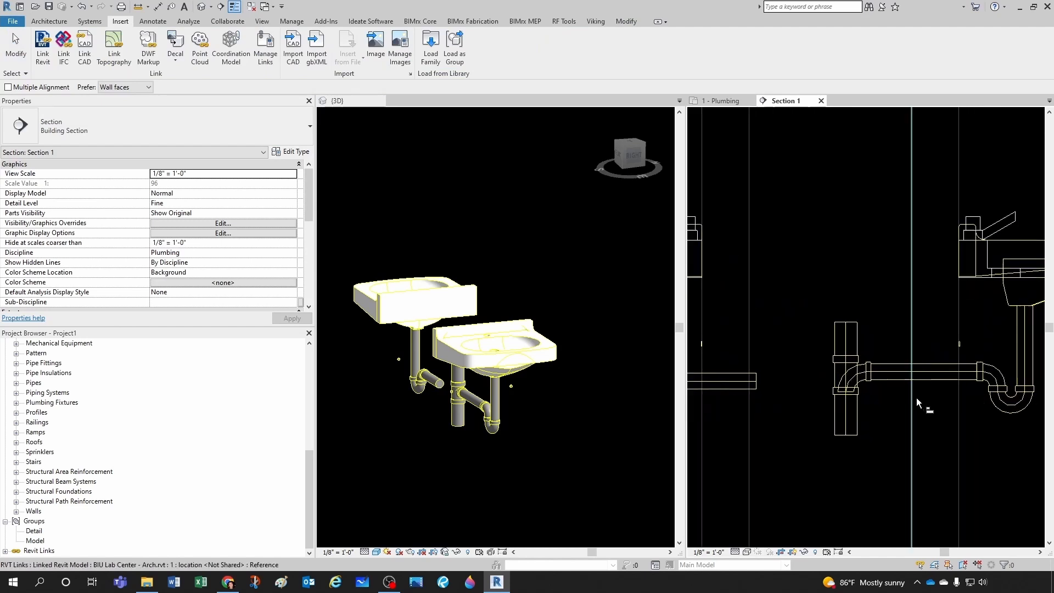
{"action": "left_click", "coordinate": [898, 374]}
{"action": "left_click", "coordinate": [716, 383]}
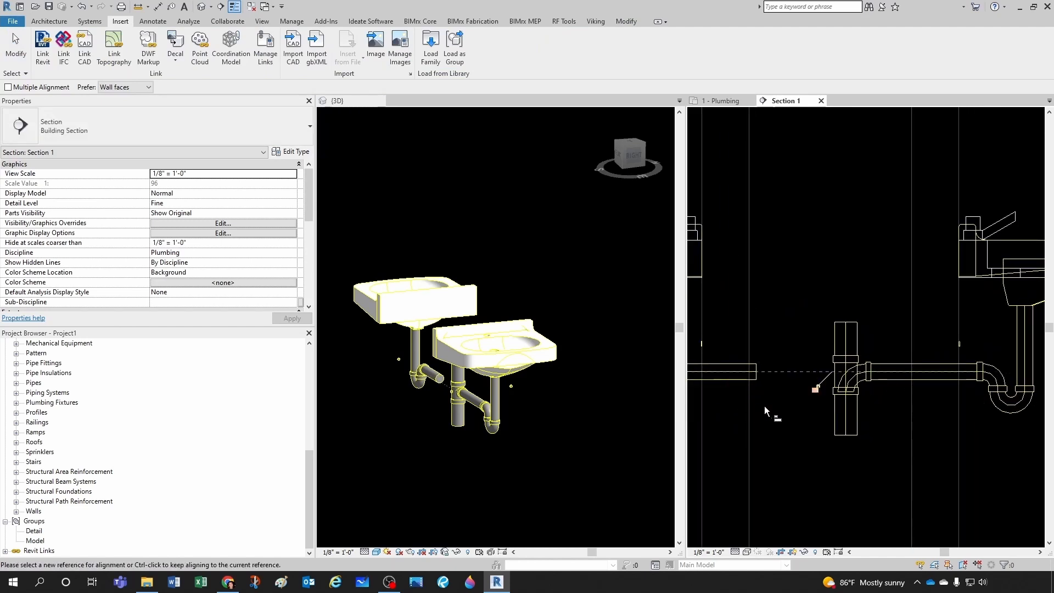
{"action": "key", "text": "Escape"}
Step: Convert the tee on the vertical pipe to a cross and extend the new trap arm to the cross's open outlet
{"action": "left_click", "coordinate": [829, 389]}
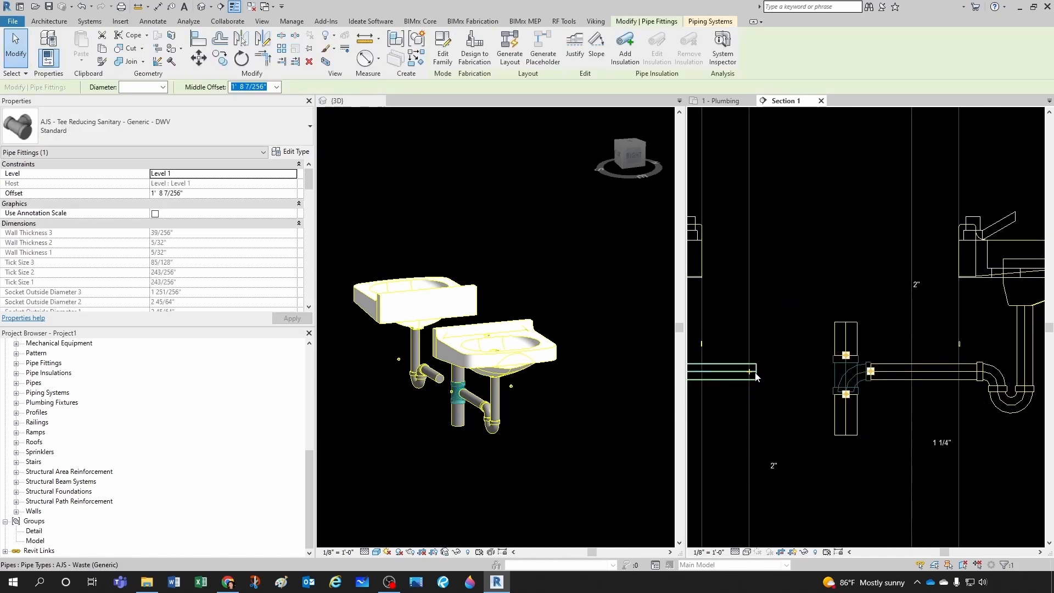
{"action": "key", "text": "Escape"}
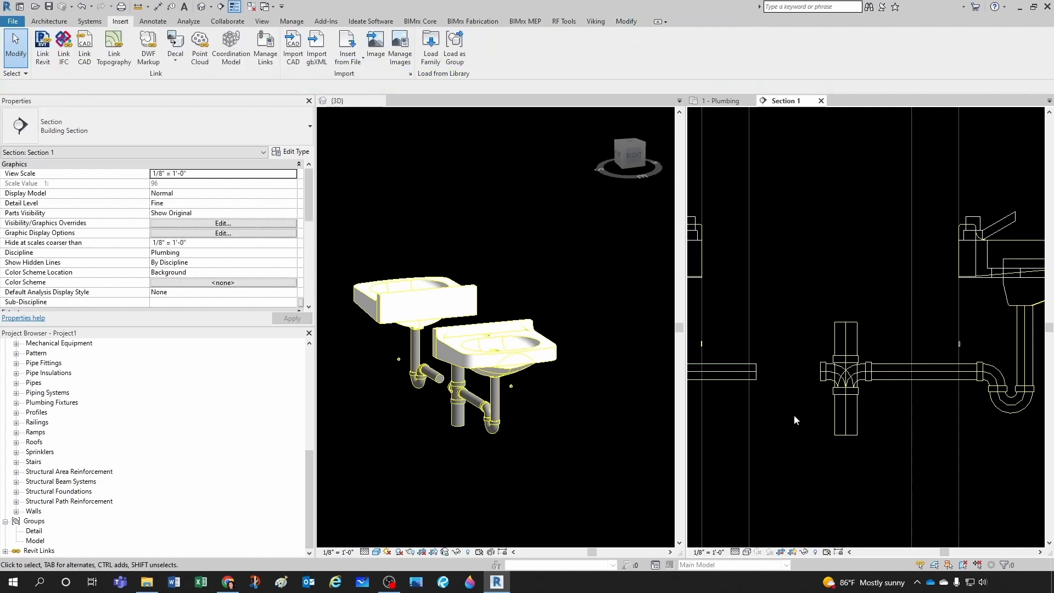
{"action": "middle_click_drag", "start_coordinate": [747, 390], "coordinate": [789, 400]}
{"action": "left_click", "coordinate": [791, 387]}
{"action": "scroll", "coordinate": [800, 387], "scroll_direction": "up", "scroll_amount": 1}
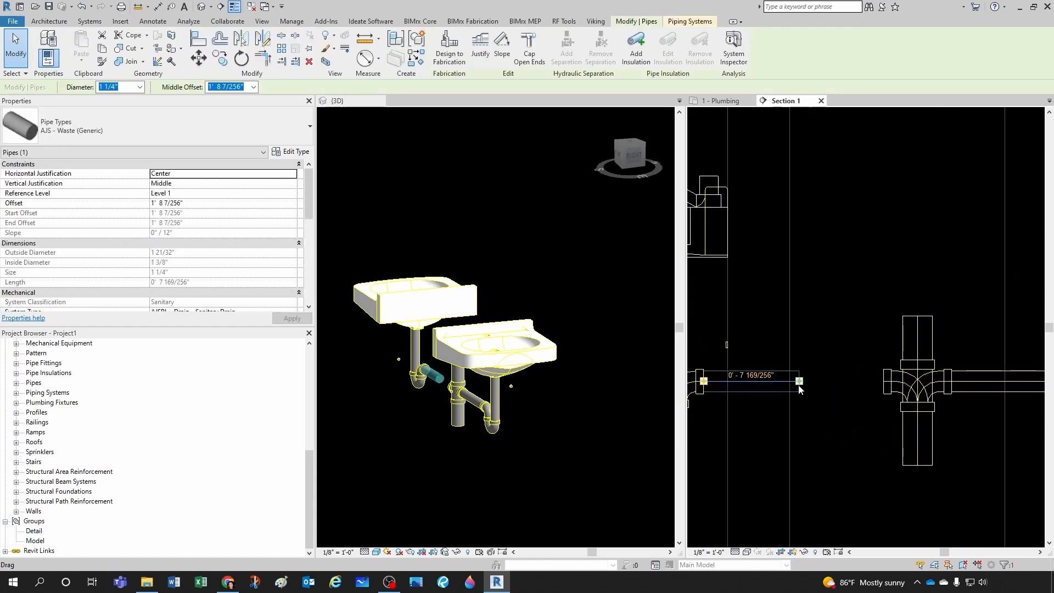
{"action": "left_click_drag", "start_coordinate": [800, 382], "coordinate": [862, 425]}
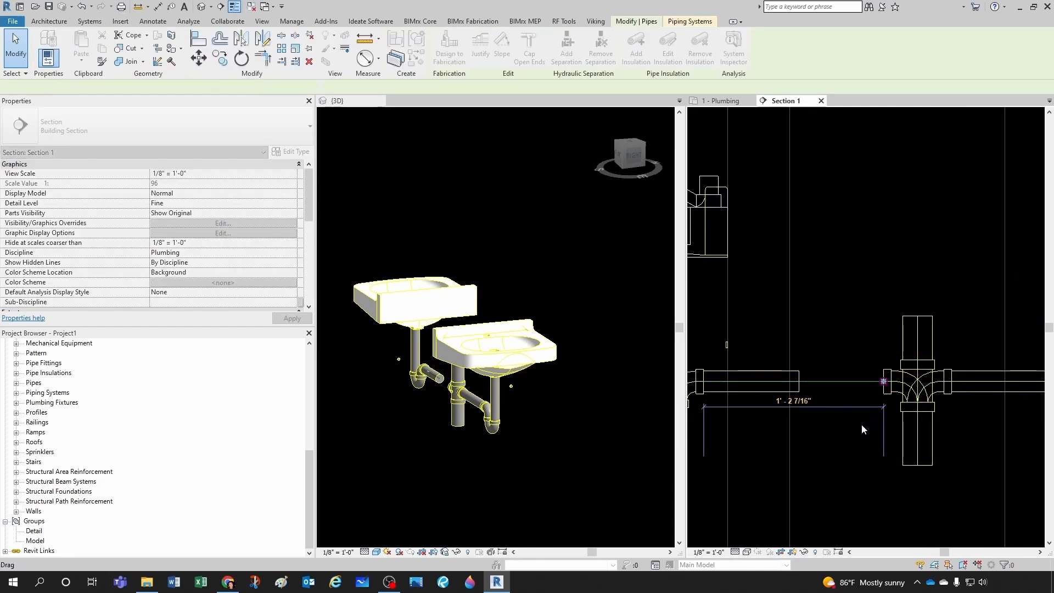
{"action": "scroll", "coordinate": [859, 429], "scroll_direction": "down", "scroll_amount": 2}
{"action": "key", "text": "Escape"}
{"action": "scroll", "coordinate": [854, 433], "scroll_direction": "down", "scroll_amount": 1}
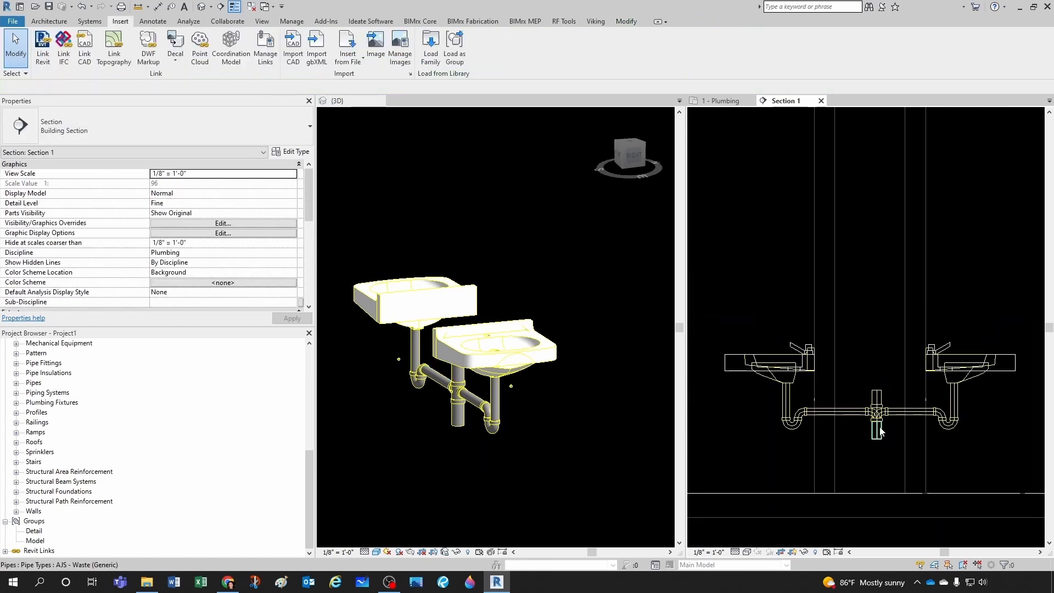
Step: Delete the short waste pipe above the cross and copy the pipe below the cross about 1' 4" straight up
{"action": "middle_click_drag", "start_coordinate": [880, 418], "coordinate": [793, 433]}
{"action": "left_click", "coordinate": [791, 411]}
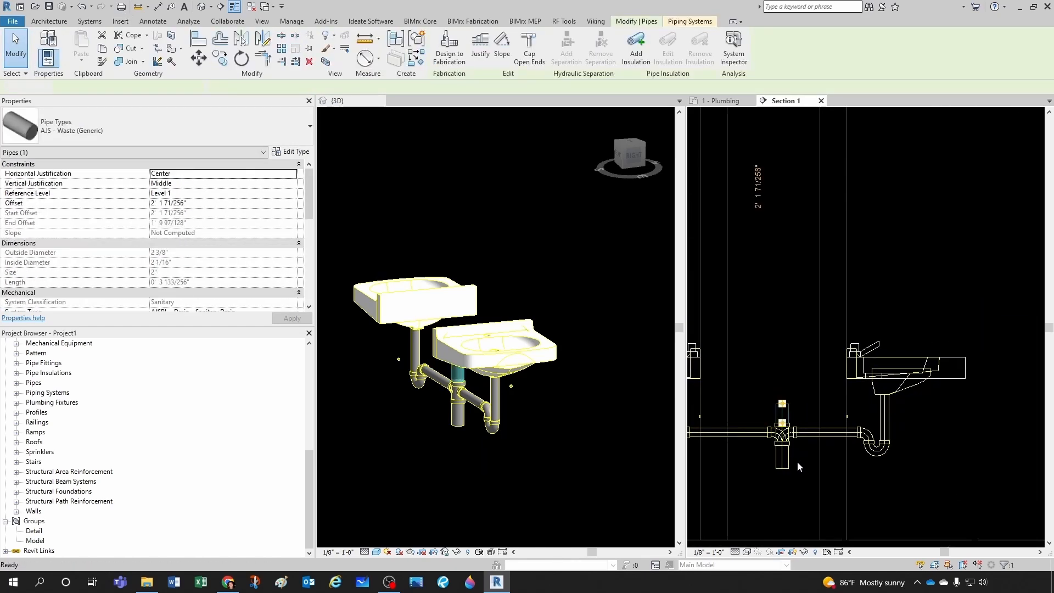
{"action": "key", "text": "Escape"}
{"action": "scroll", "coordinate": [790, 462], "scroll_direction": "up", "scroll_amount": 1}
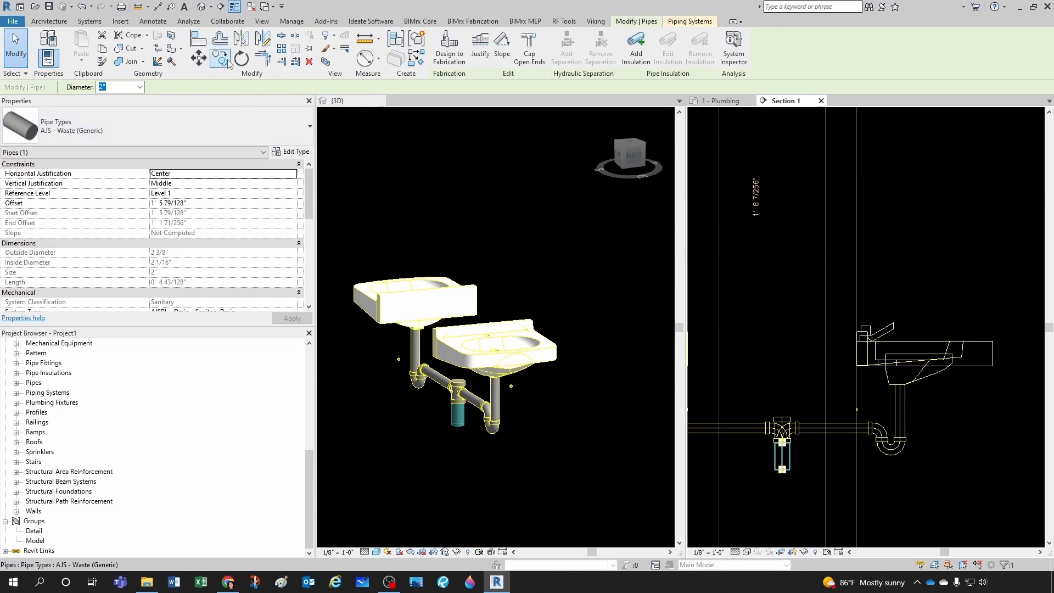
{"action": "left_click", "coordinate": [220, 58]}
{"action": "left_click", "coordinate": [777, 384]}
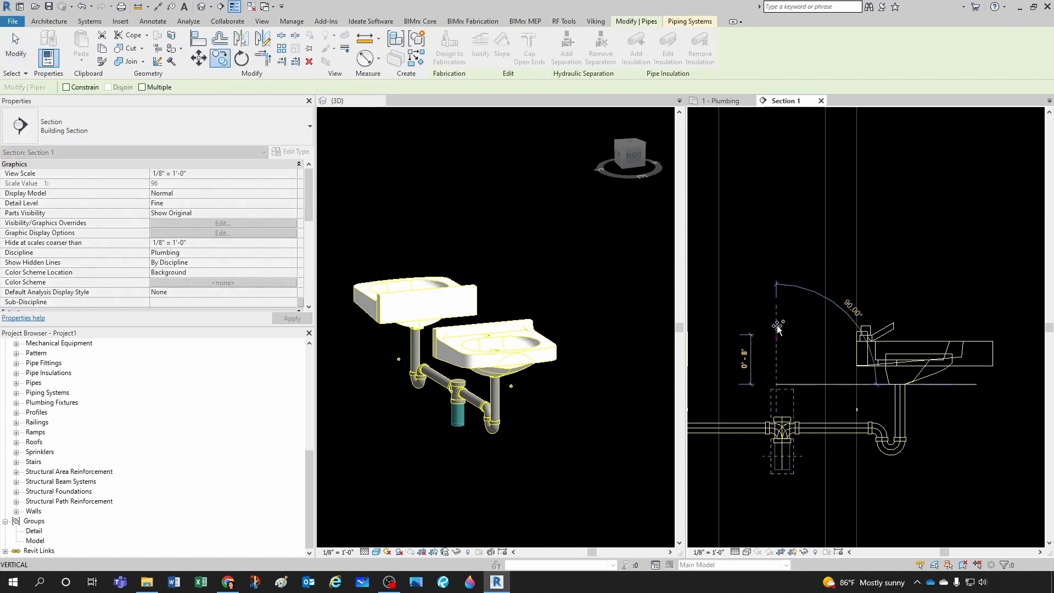
{"action": "left_click", "coordinate": [778, 284]}
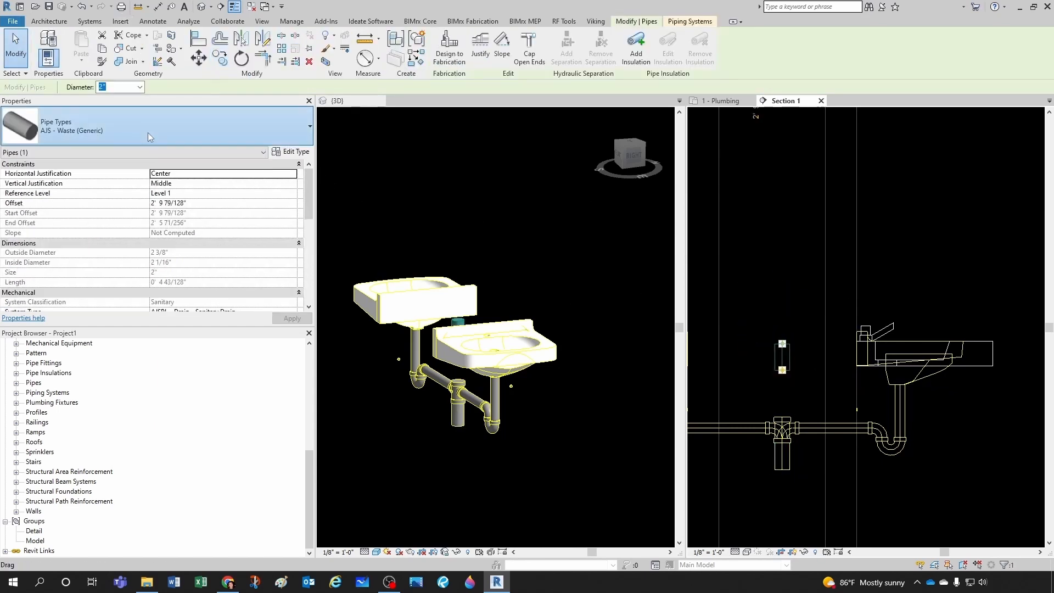
Step: Change the copied pipe to the AJS - Vent (Generic) type and its system type to AJSPL - Drain - Sanitary Vent
{"action": "left_click", "coordinate": [150, 134]}
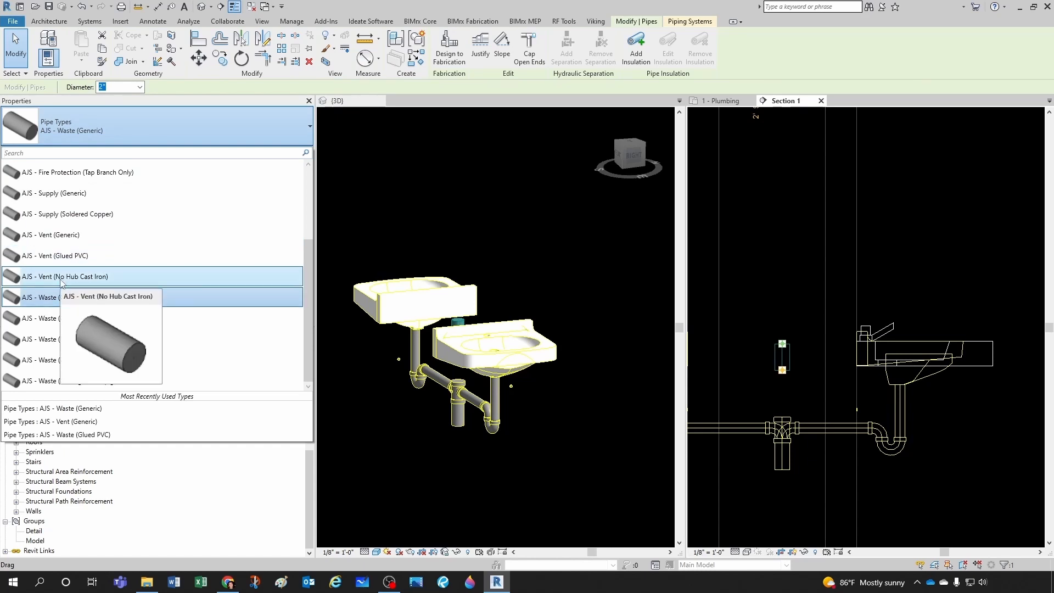
{"action": "left_click", "coordinate": [56, 239]}
{"action": "scroll", "coordinate": [127, 303], "scroll_direction": "down", "scroll_amount": 2}
{"action": "left_click", "coordinate": [292, 263]}
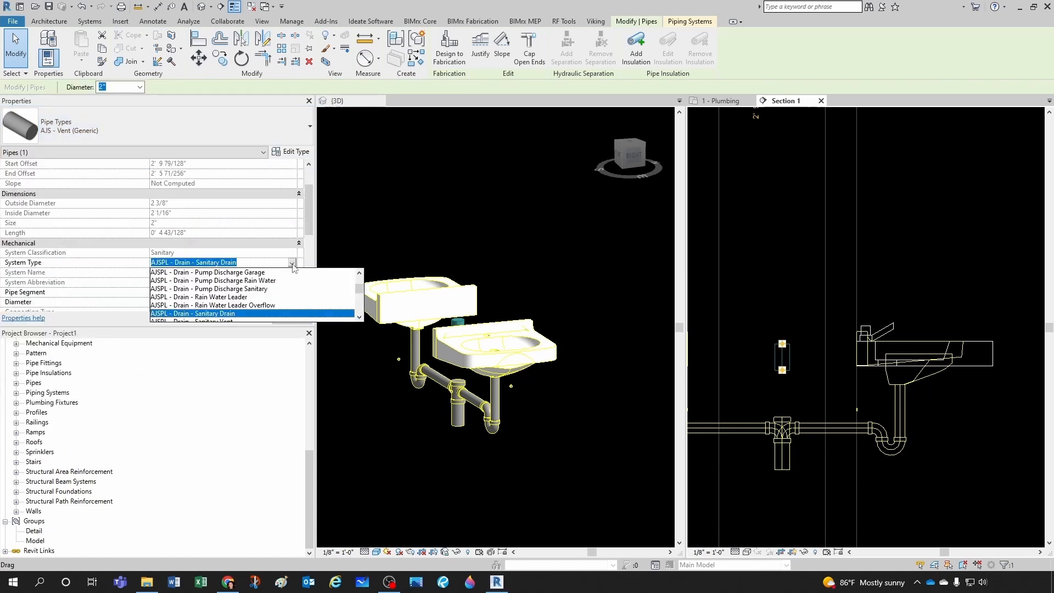
{"action": "scroll", "coordinate": [246, 298], "scroll_direction": "down", "scroll_amount": 1}
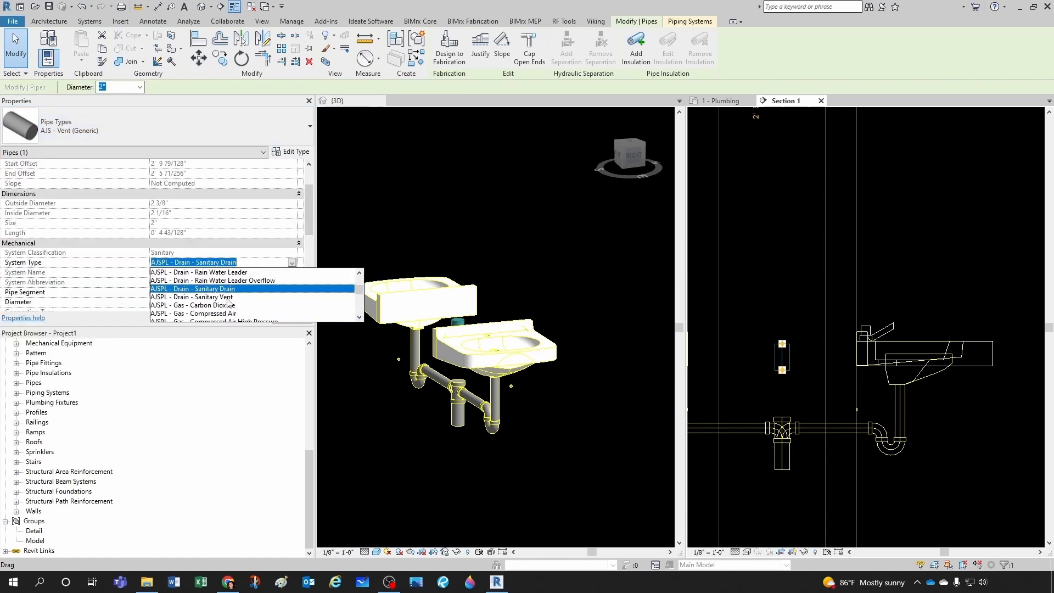
{"action": "left_click", "coordinate": [246, 297]}
{"action": "left_click", "coordinate": [822, 340]}
Step: Extend the lower end of the vent pipe down to the cross's open top outlet
{"action": "scroll", "coordinate": [787, 368], "scroll_direction": "up", "scroll_amount": 1}
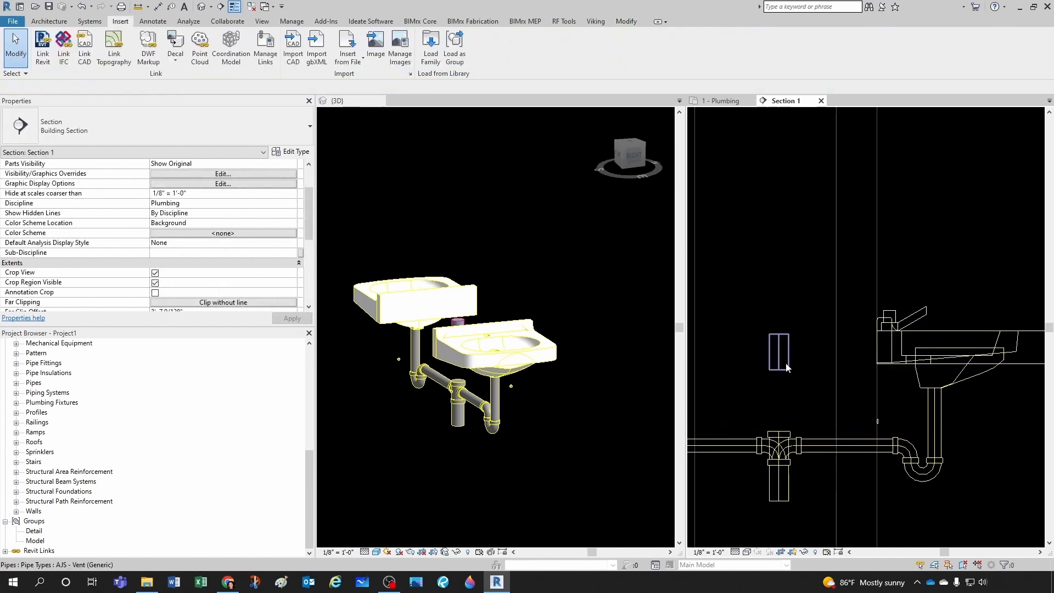
{"action": "scroll", "coordinate": [783, 375], "scroll_direction": "up", "scroll_amount": 1}
{"action": "left_click", "coordinate": [781, 368]}
{"action": "left_click_drag", "start_coordinate": [779, 367], "coordinate": [778, 440]}
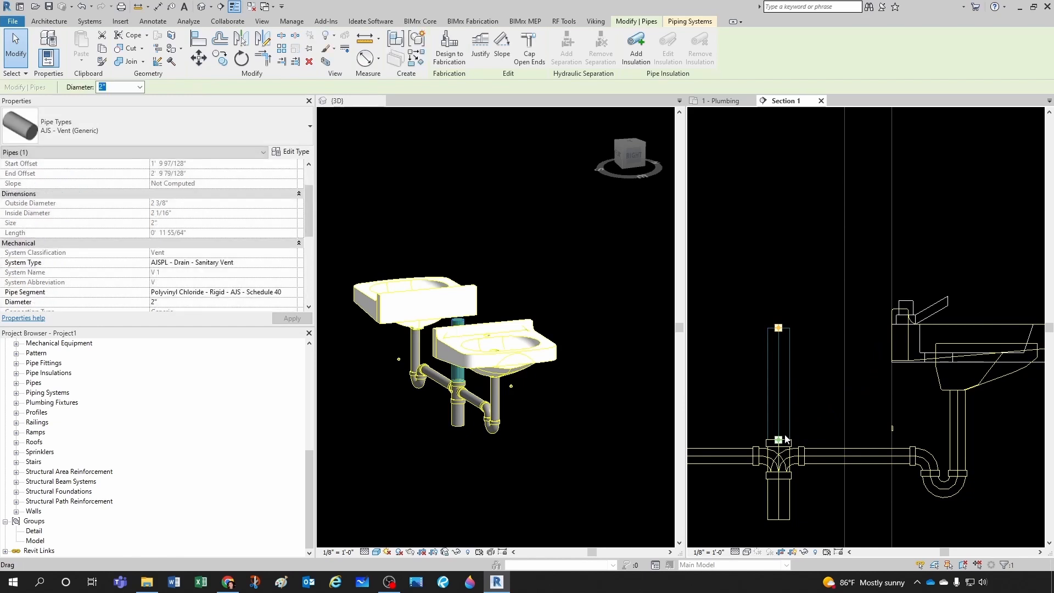
{"action": "key", "text": "Escape"}
{"action": "scroll", "coordinate": [791, 334], "scroll_direction": "down", "scroll_amount": 2}
{"action": "scroll", "coordinate": [791, 334], "scroll_direction": "down", "scroll_amount": 3}
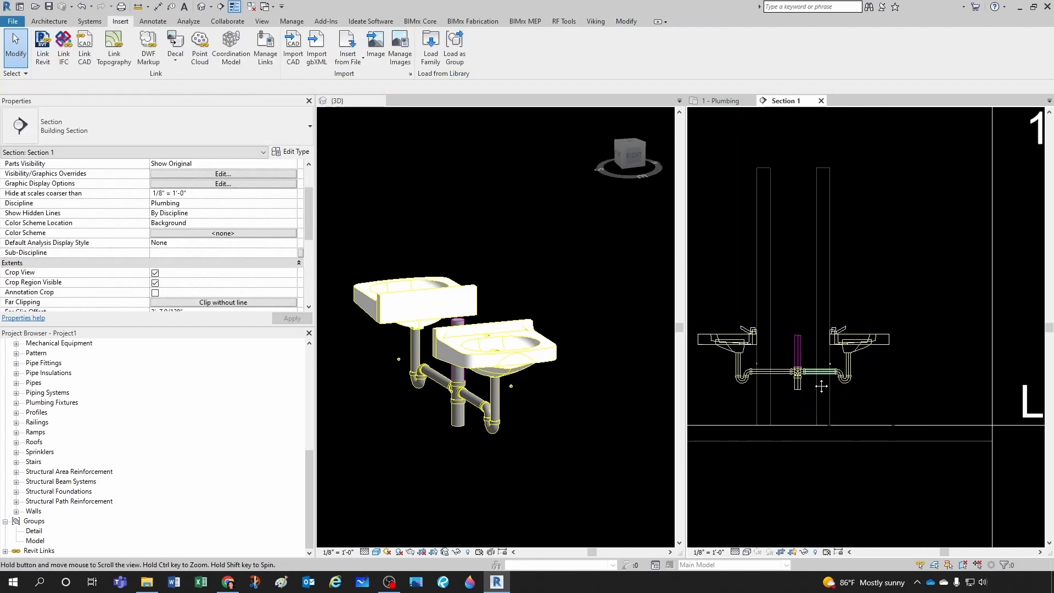
Step: Draw a 4" horizontal waste pipe from the open outlet of the end toilet carrier to beneath the back-to-back lavatories
{"action": "left_click", "coordinate": [464, 218]}
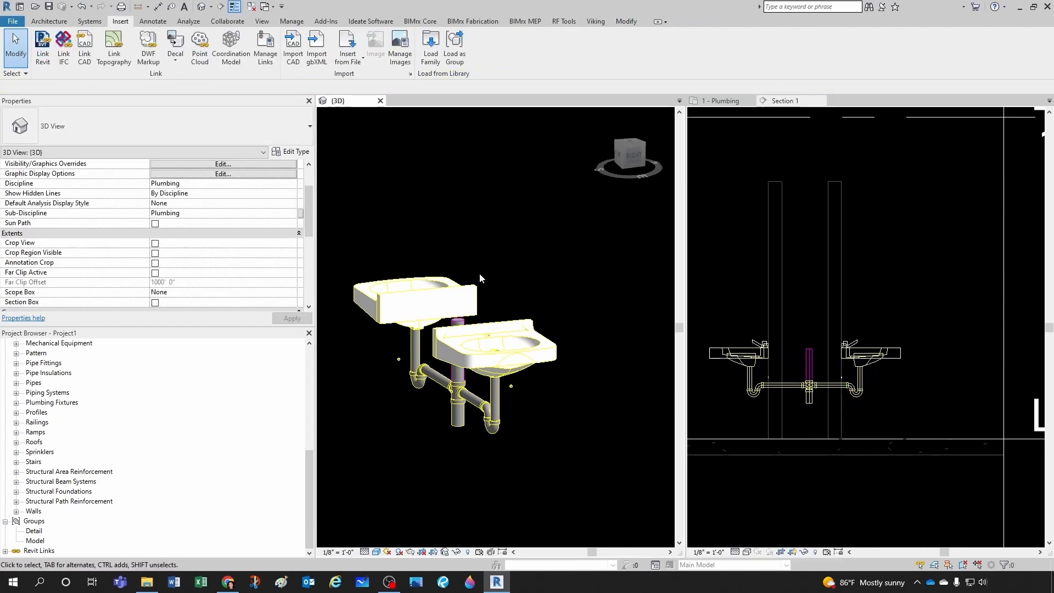
{"action": "scroll", "coordinate": [479, 275], "scroll_direction": "down", "scroll_amount": 4}
{"action": "scroll", "coordinate": [454, 321], "scroll_direction": "up", "scroll_amount": 4}
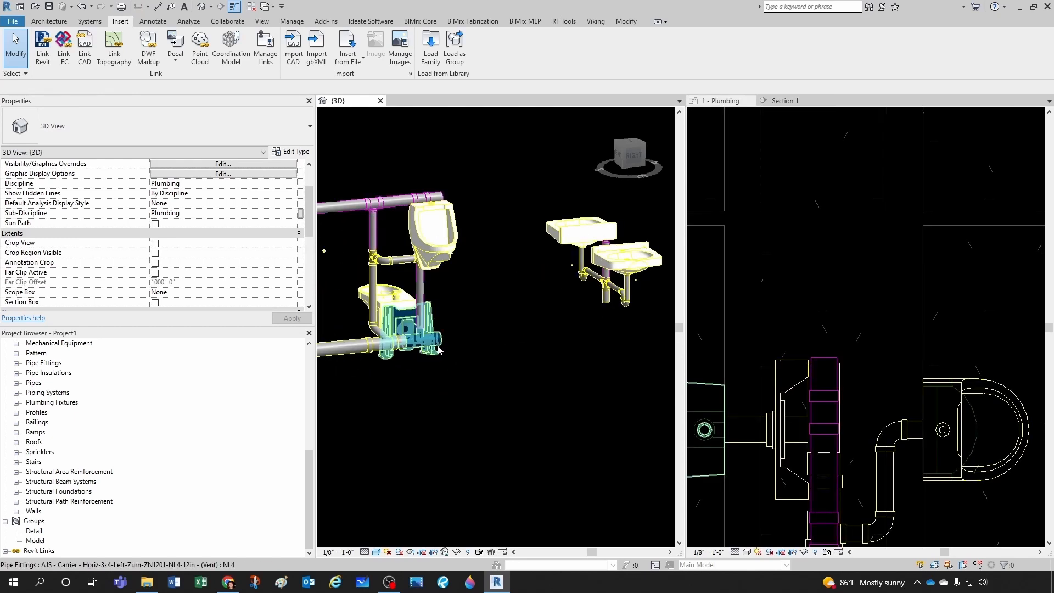
{"action": "left_click", "coordinate": [436, 346]}
{"action": "right_click", "coordinate": [450, 338]}
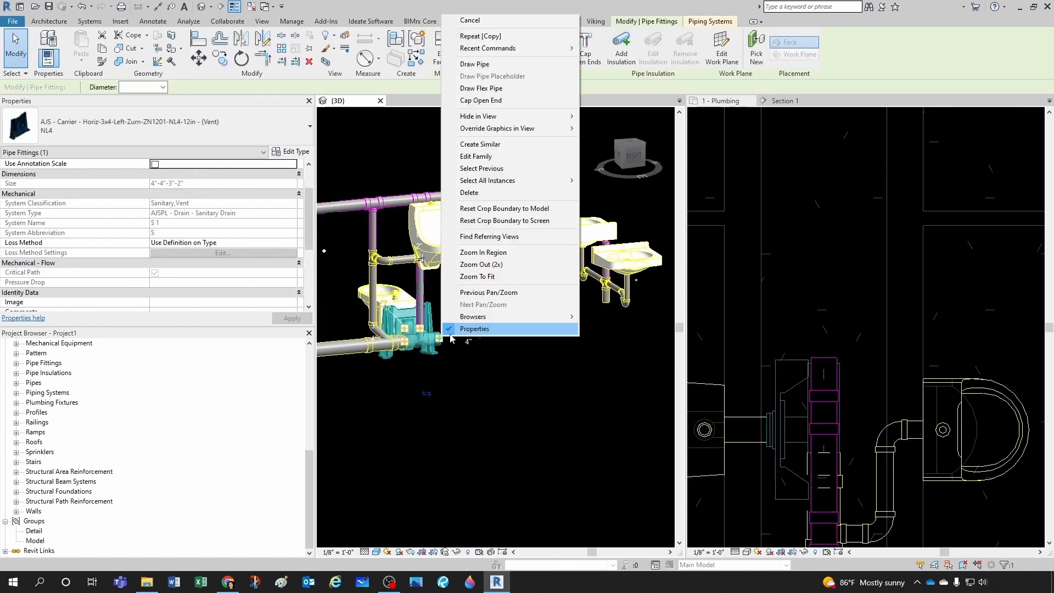
{"action": "left_click", "coordinate": [475, 64]}
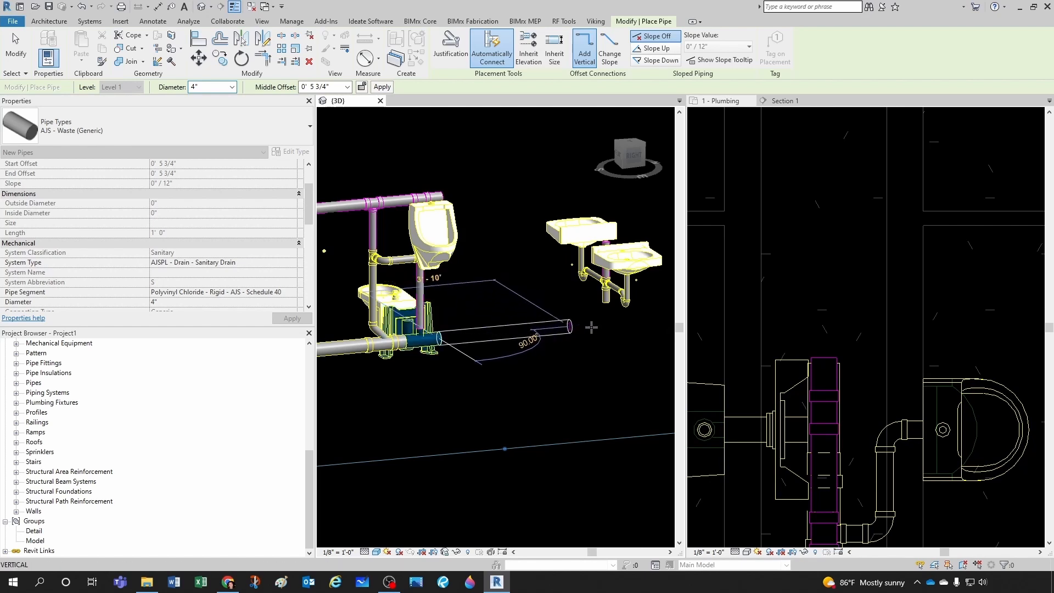
{"action": "left_click", "coordinate": [639, 317]}
{"action": "key", "text": "Escape"}
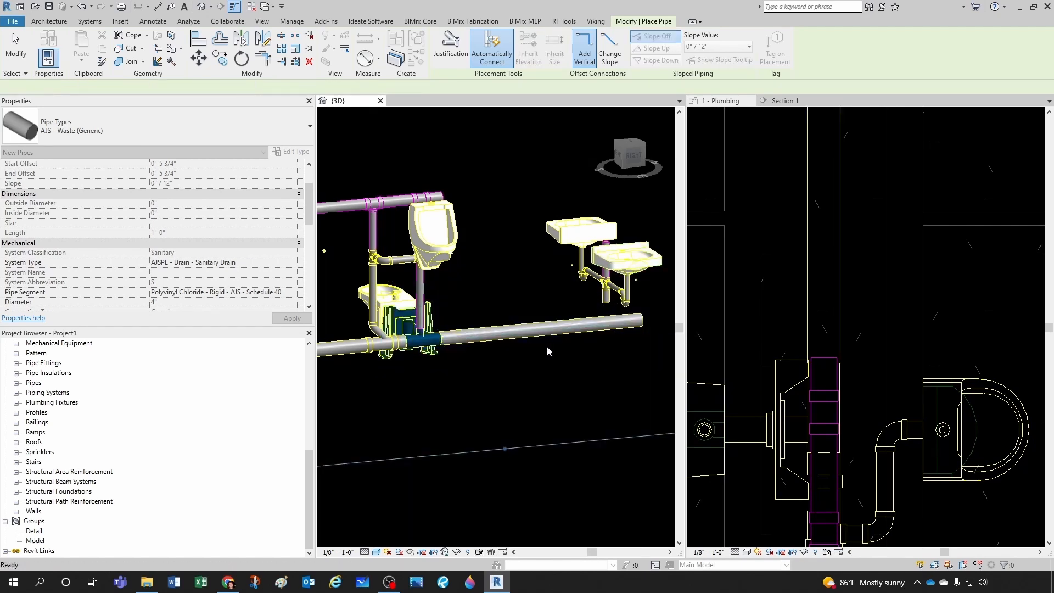
{"action": "scroll", "coordinate": [547, 346], "scroll_direction": "down", "scroll_amount": 3}
{"action": "key", "text": "Escape"}
Step: Measure the length of the plumbing chase along its wall in the plumbing floor plan
{"action": "left_click", "coordinate": [769, 317]}
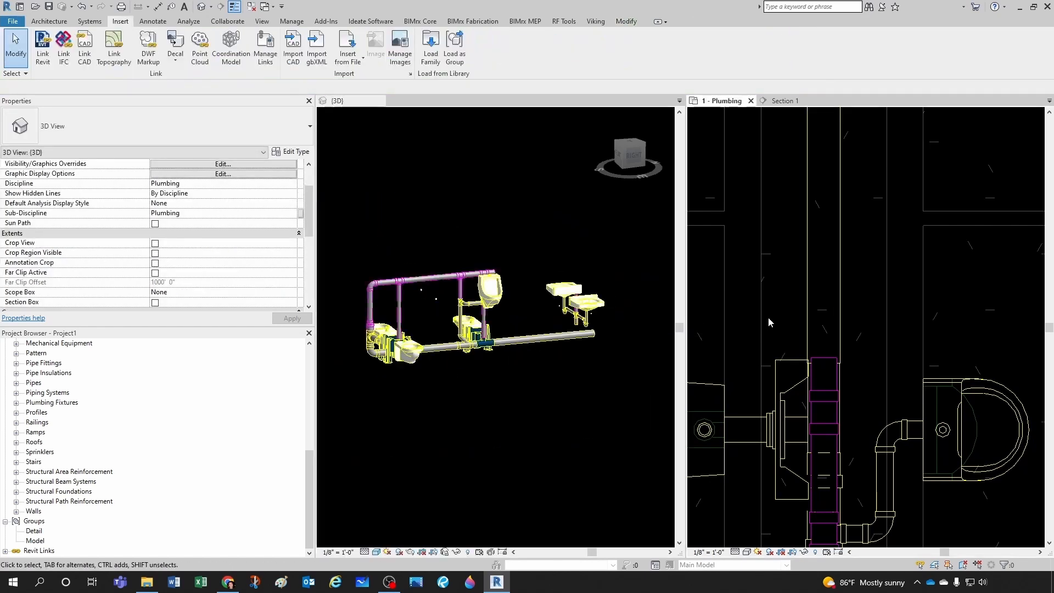
{"action": "scroll", "coordinate": [769, 318], "scroll_direction": "down", "scroll_amount": 4}
{"action": "middle_click_drag", "start_coordinate": [780, 391], "coordinate": [803, 416]}
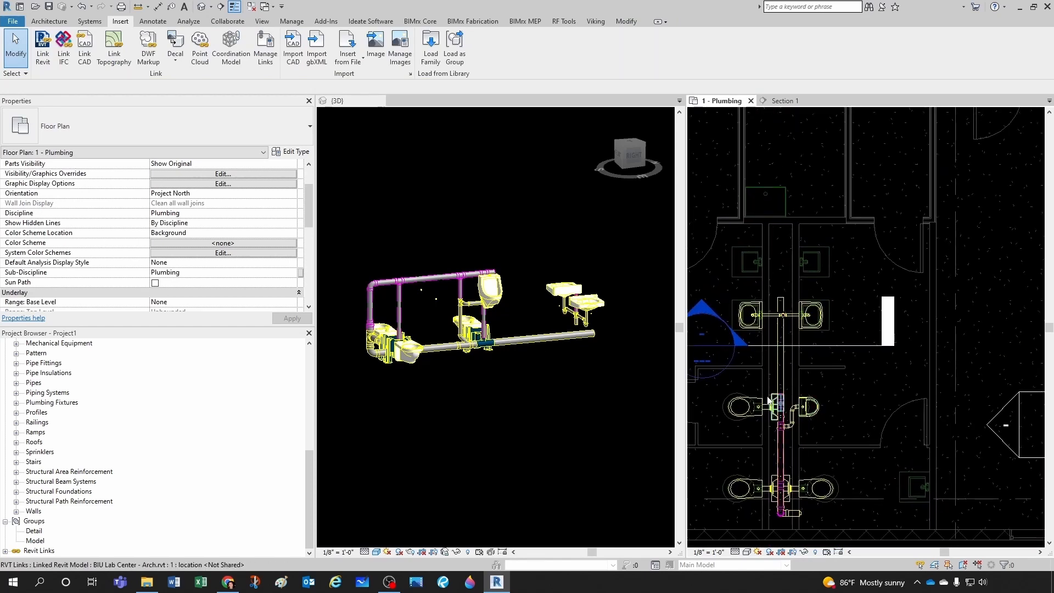
{"action": "left_click", "coordinate": [558, 391]}
{"action": "scroll", "coordinate": [482, 337], "scroll_direction": "up", "scroll_amount": 5}
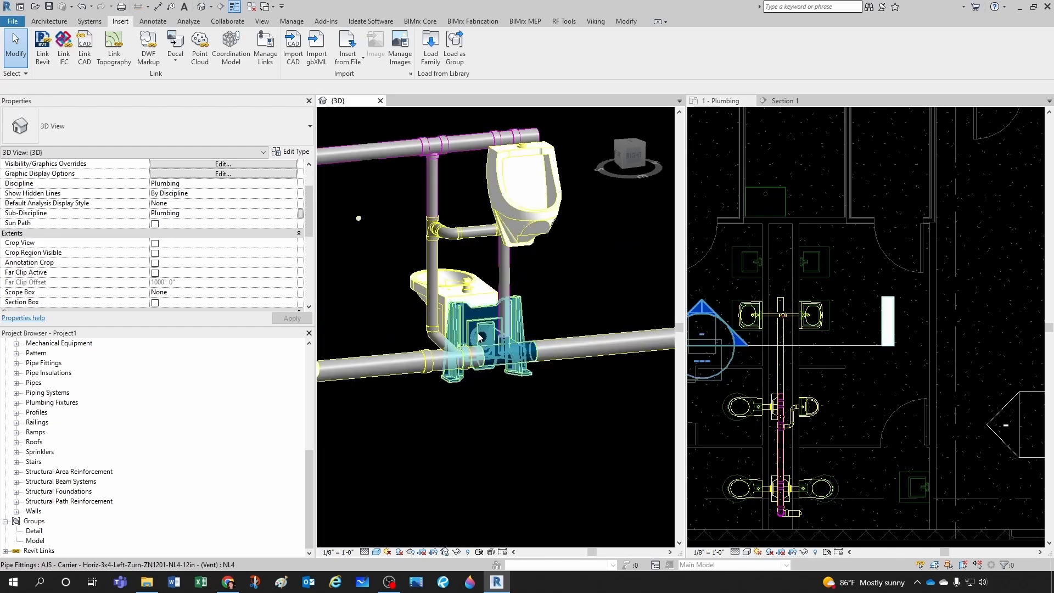
{"action": "left_click", "coordinate": [831, 364]}
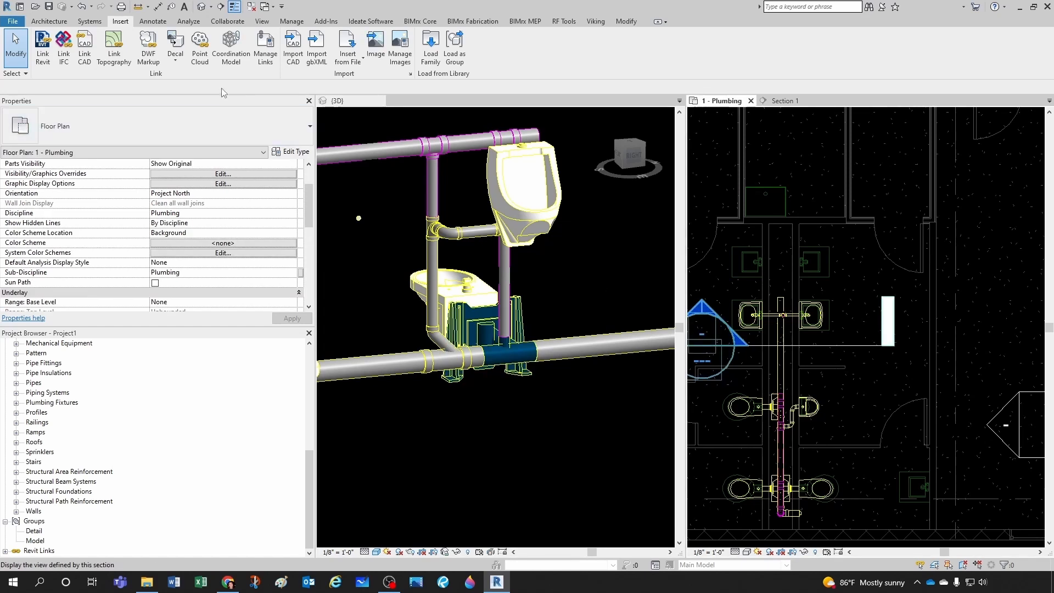
{"action": "left_click", "coordinate": [140, 7]}
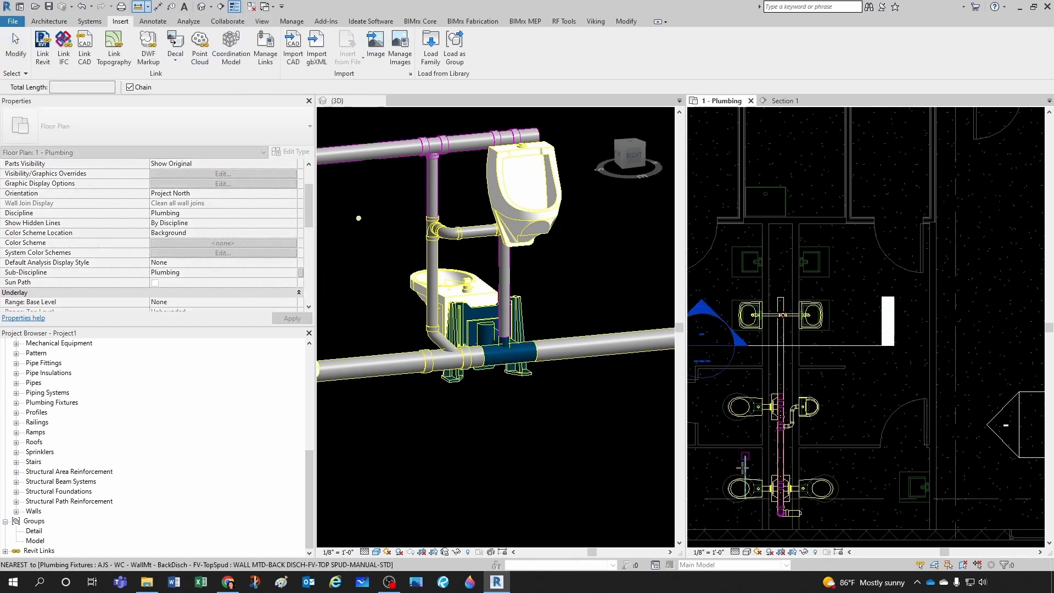
{"action": "left_click", "coordinate": [772, 527]}
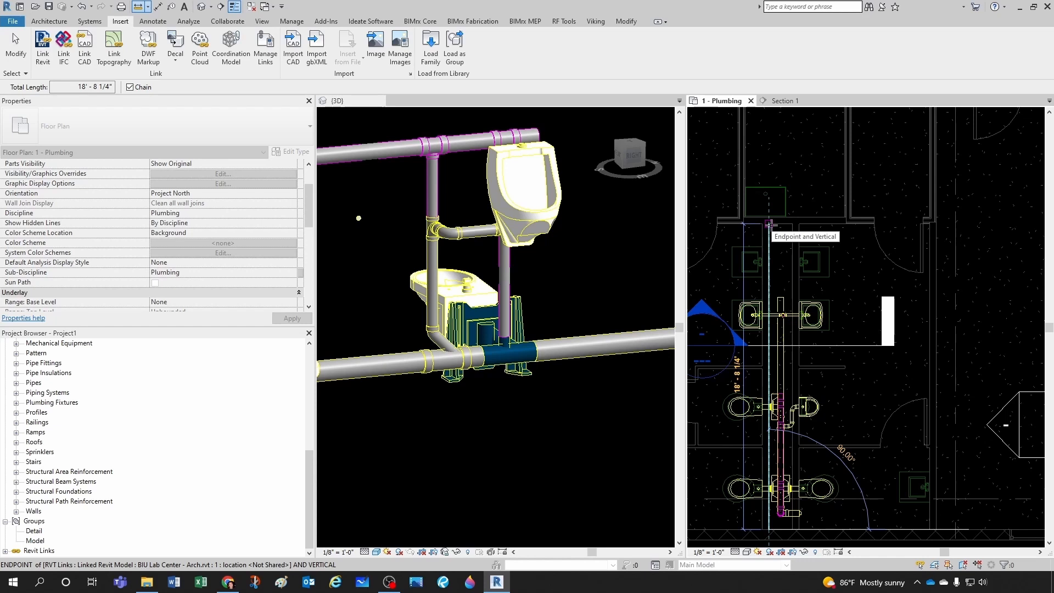
{"action": "left_click", "coordinate": [139, 8]}
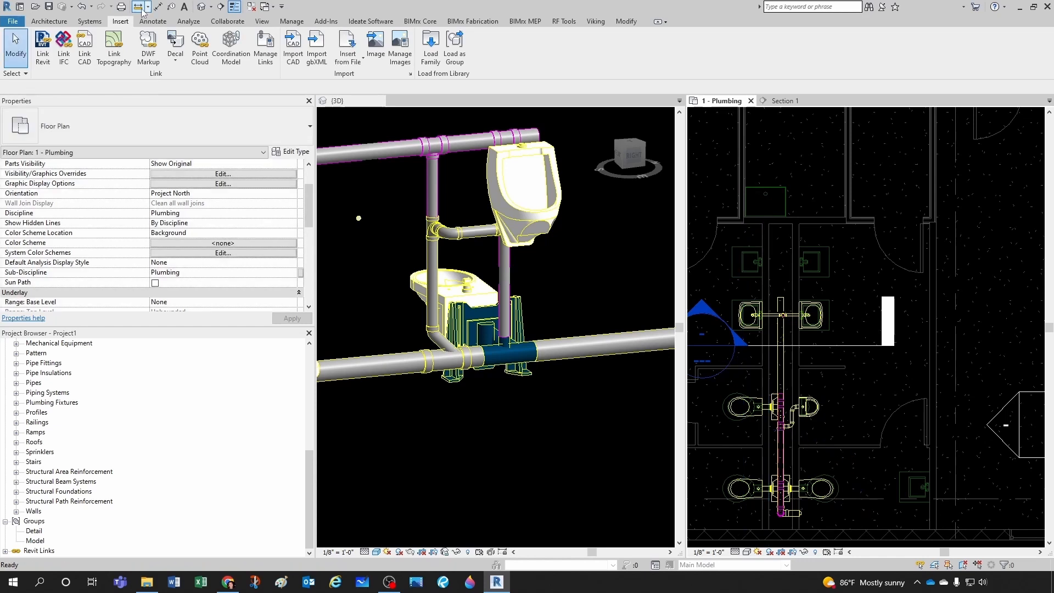
{"action": "left_click", "coordinate": [771, 530]}
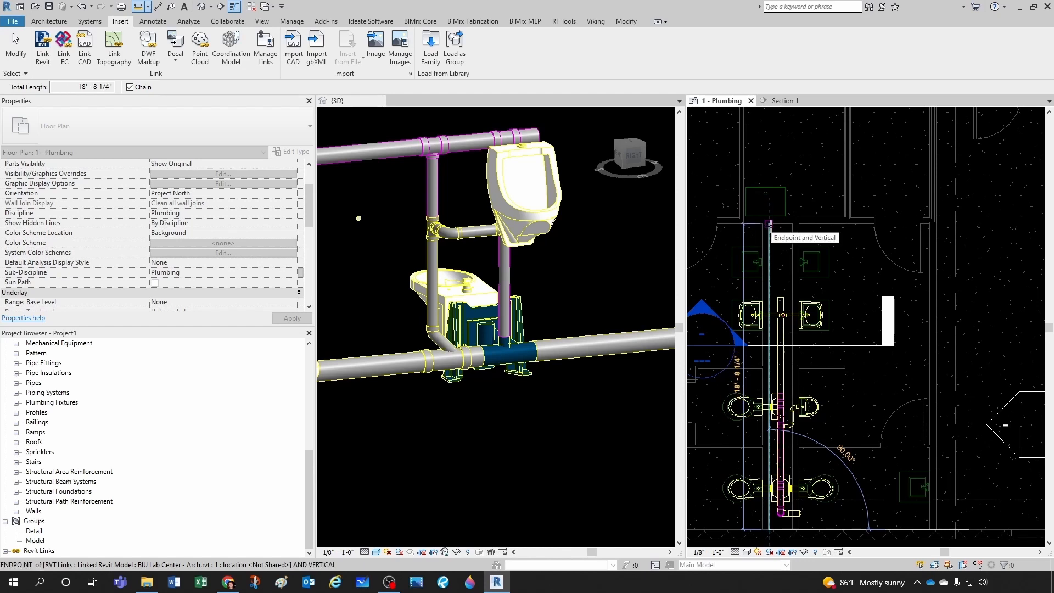
{"action": "key", "text": "Escape"}
{"action": "key", "text": "Escape"}
Step: Examine the run of waste and vent piping between the fixtures in the 3D view and the floor plan
{"action": "left_click", "coordinate": [608, 400]}
{"action": "scroll", "coordinate": [594, 399], "scroll_direction": "down", "scroll_amount": 4}
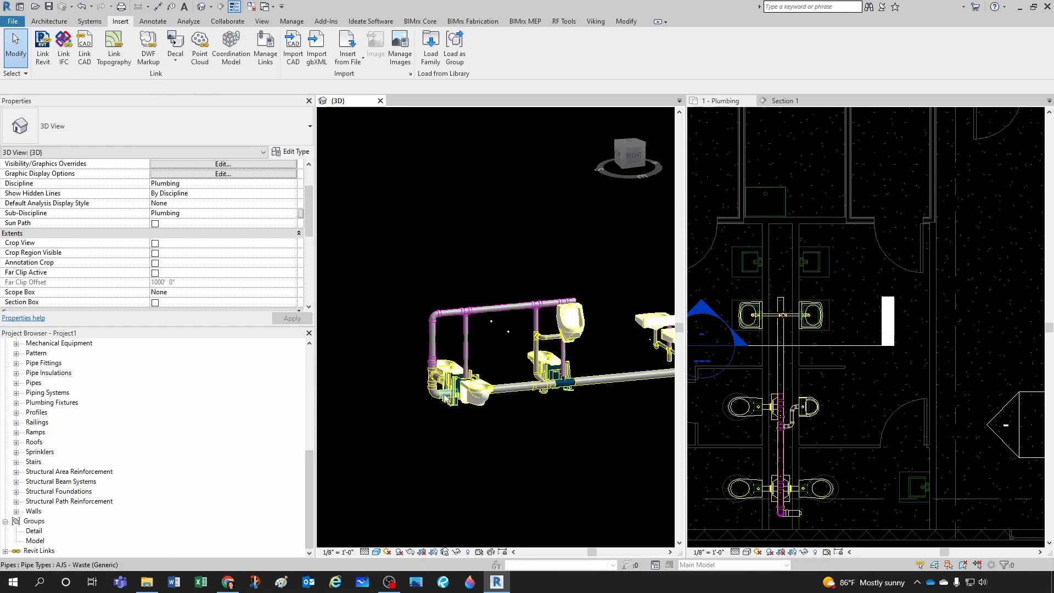
{"action": "scroll", "coordinate": [444, 394], "scroll_direction": "up", "scroll_amount": 1}
{"action": "scroll", "coordinate": [790, 525], "scroll_direction": "up", "scroll_amount": 3}
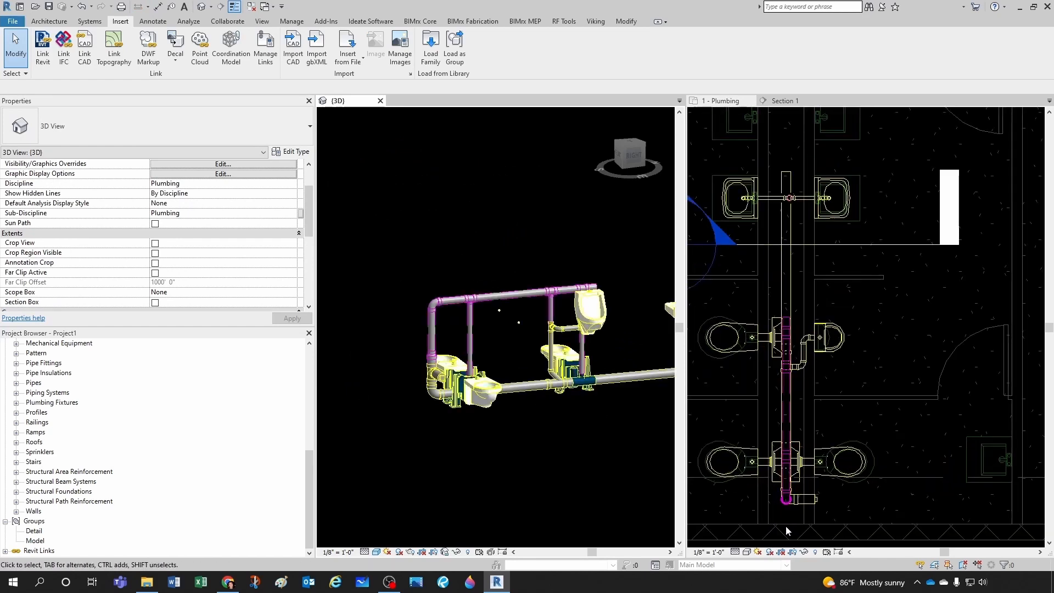
{"action": "scroll", "coordinate": [789, 504], "scroll_direction": "up", "scroll_amount": 1}
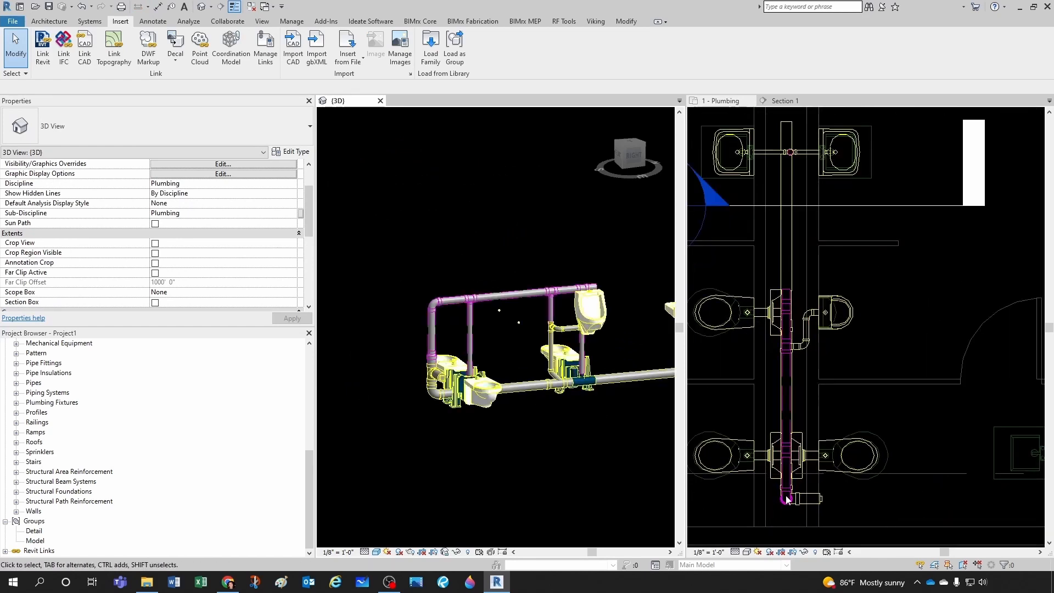
{"action": "scroll", "coordinate": [789, 502], "scroll_direction": "down", "scroll_amount": 3}
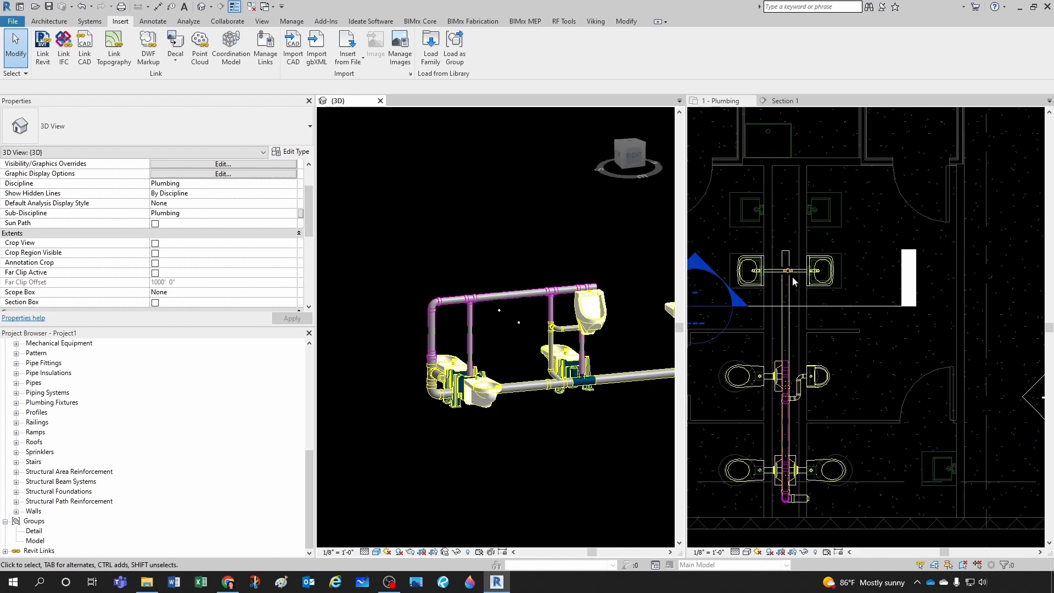
{"action": "scroll", "coordinate": [575, 444], "scroll_direction": "up", "scroll_amount": 2}
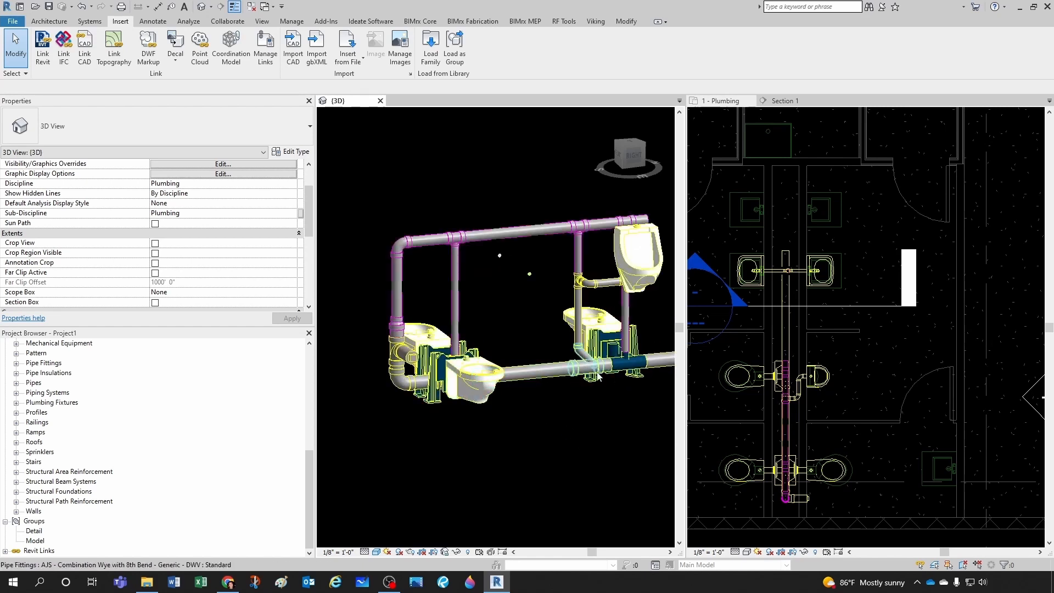
{"action": "scroll", "coordinate": [529, 391], "scroll_direction": "down", "scroll_amount": 2}
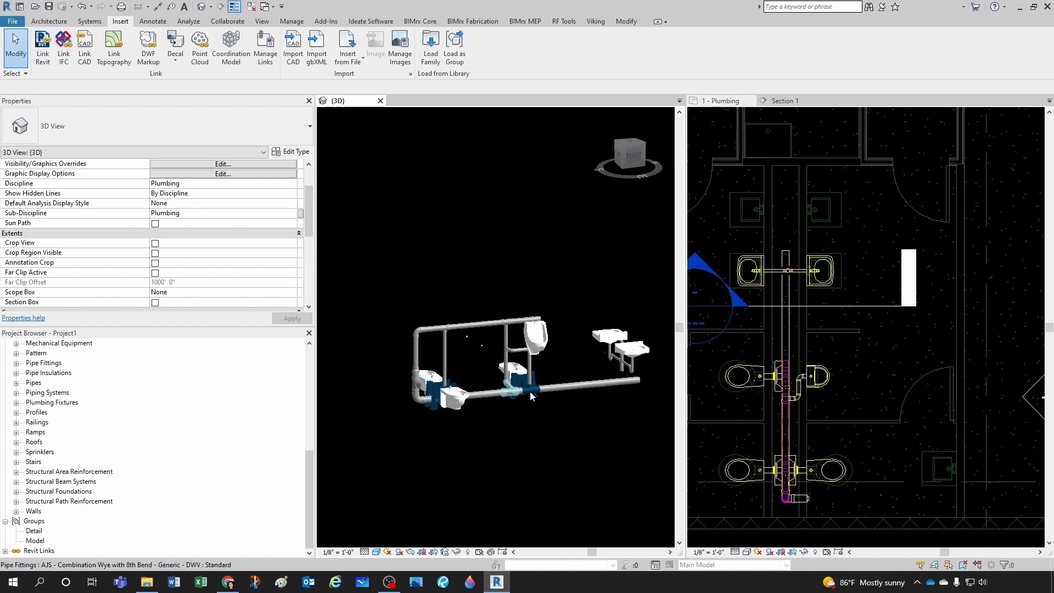
{"action": "middle_click_drag", "start_coordinate": [529, 391], "coordinate": [507, 433]}
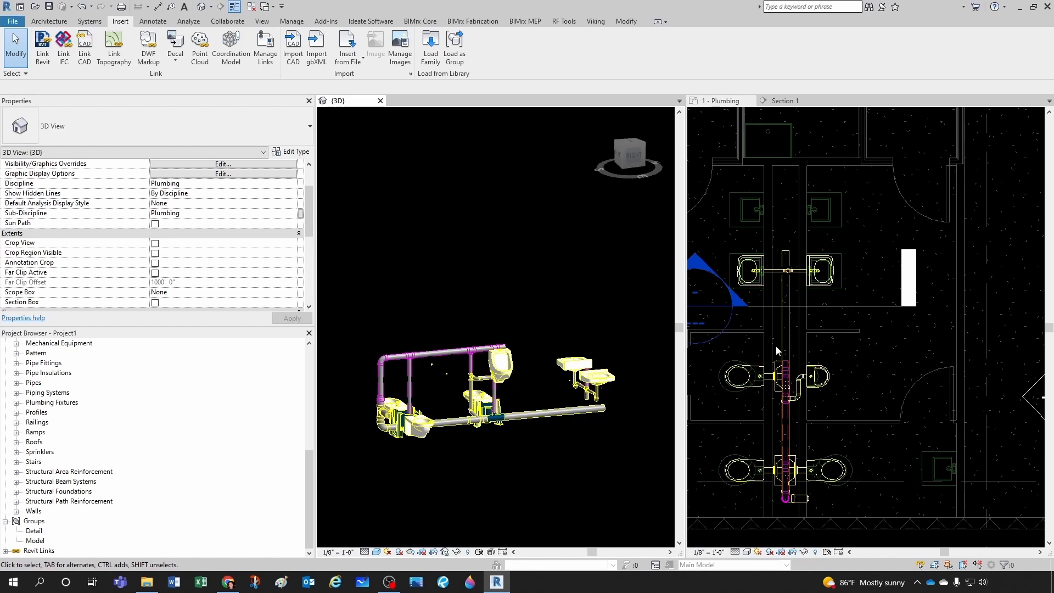
{"action": "scroll", "coordinate": [813, 333], "scroll_direction": "down", "scroll_amount": 1}
{"action": "scroll", "coordinate": [781, 340], "scroll_direction": "down", "scroll_amount": 1}
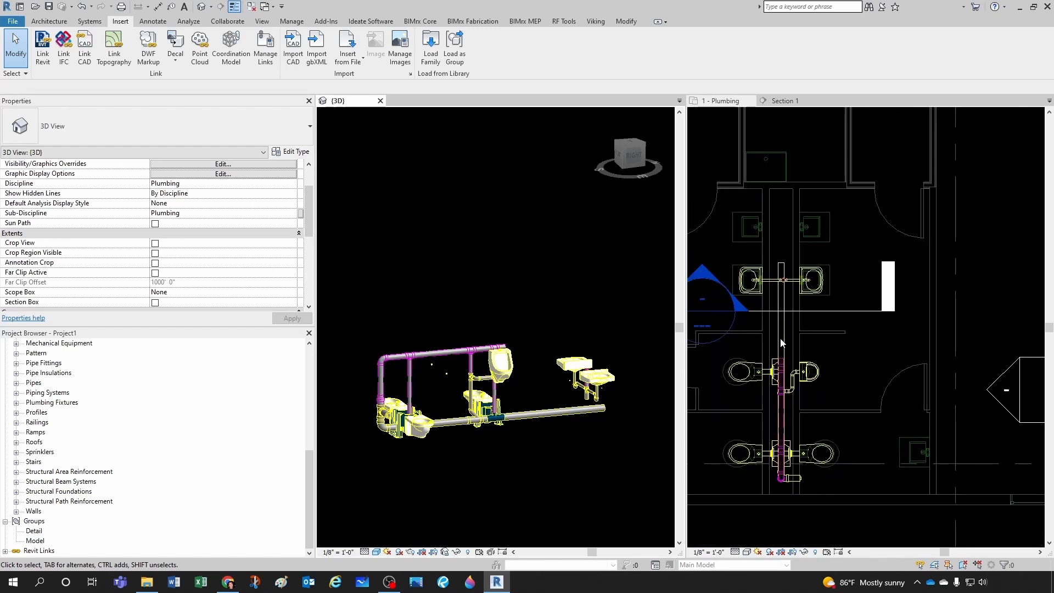
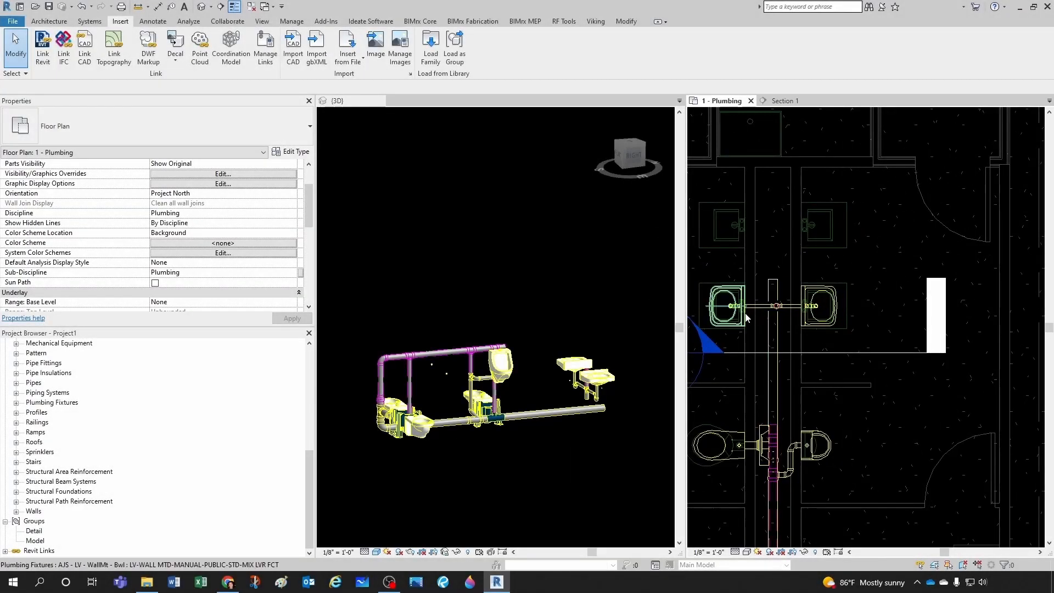
Step: Copy the back-to-back lavatories with their traps and piping onto the next pair of lavatories in the linked architectural plan
{"action": "scroll", "coordinate": [610, 396], "scroll_direction": "up", "scroll_amount": 5}
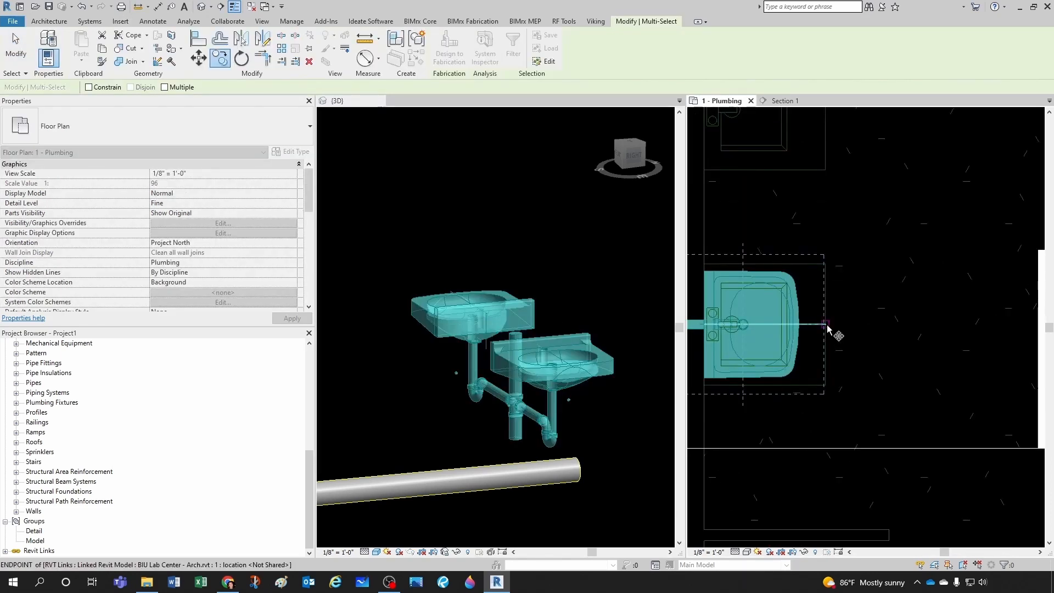
{"action": "left_click", "coordinate": [827, 324]}
{"action": "scroll", "coordinate": [826, 325], "scroll_direction": "down", "scroll_amount": 2}
{"action": "left_click", "coordinate": [826, 198]}
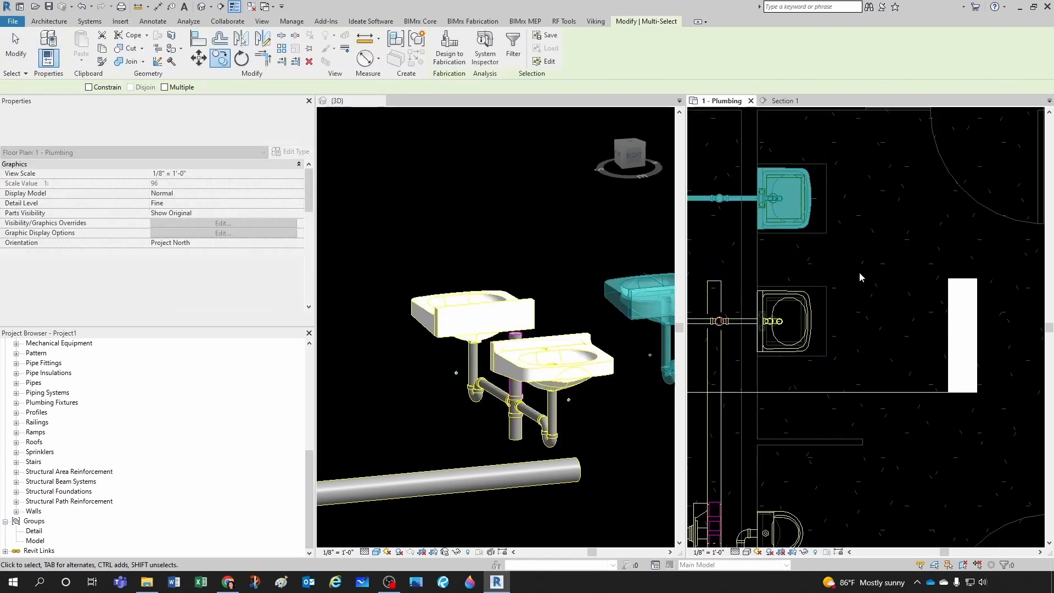
{"action": "left_click", "coordinate": [866, 283]}
{"action": "scroll", "coordinate": [857, 296], "scroll_direction": "down", "scroll_amount": 3}
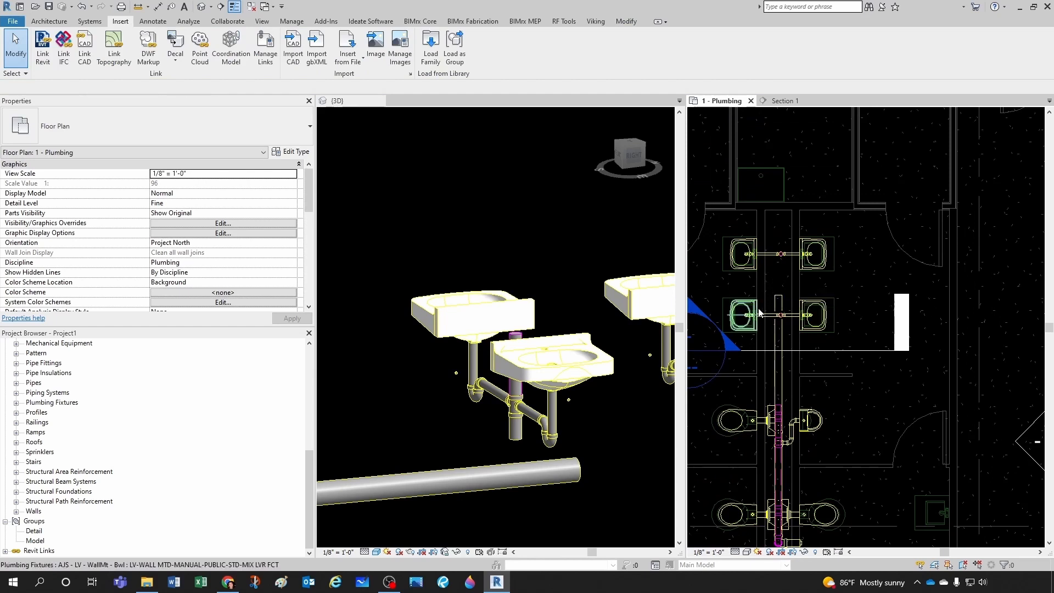
Step: Align the double sanitary tee between the first back-to-back lavatories with the centerline of the 4" waste main in the floor plan
{"action": "left_click", "coordinate": [632, 411]}
{"action": "scroll", "coordinate": [631, 411], "scroll_direction": "down", "scroll_amount": 4}
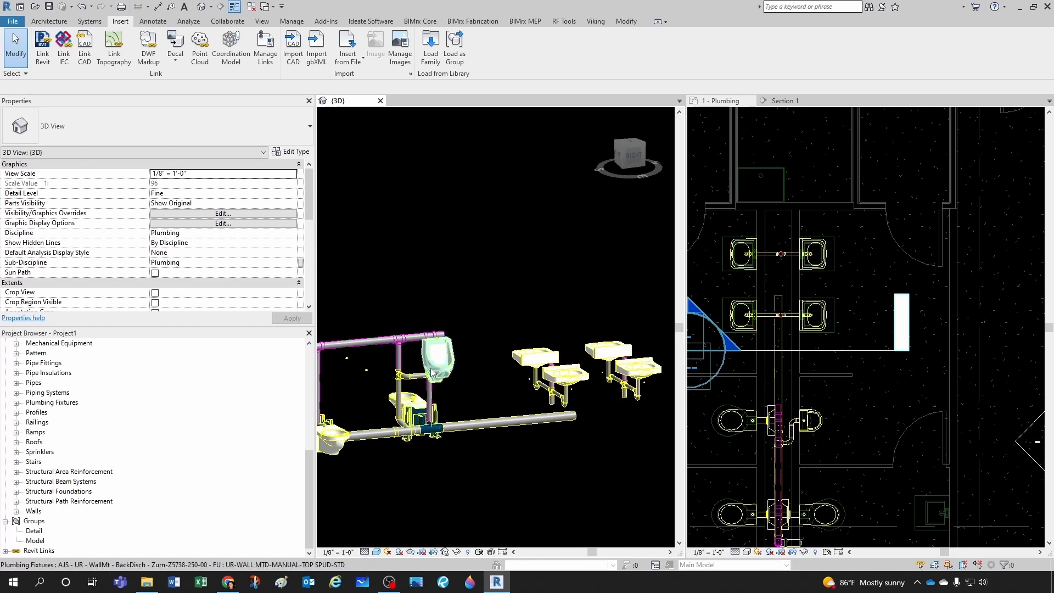
{"action": "scroll", "coordinate": [431, 369], "scroll_direction": "down", "scroll_amount": 3}
{"action": "scroll", "coordinate": [595, 420], "scroll_direction": "up", "scroll_amount": 4}
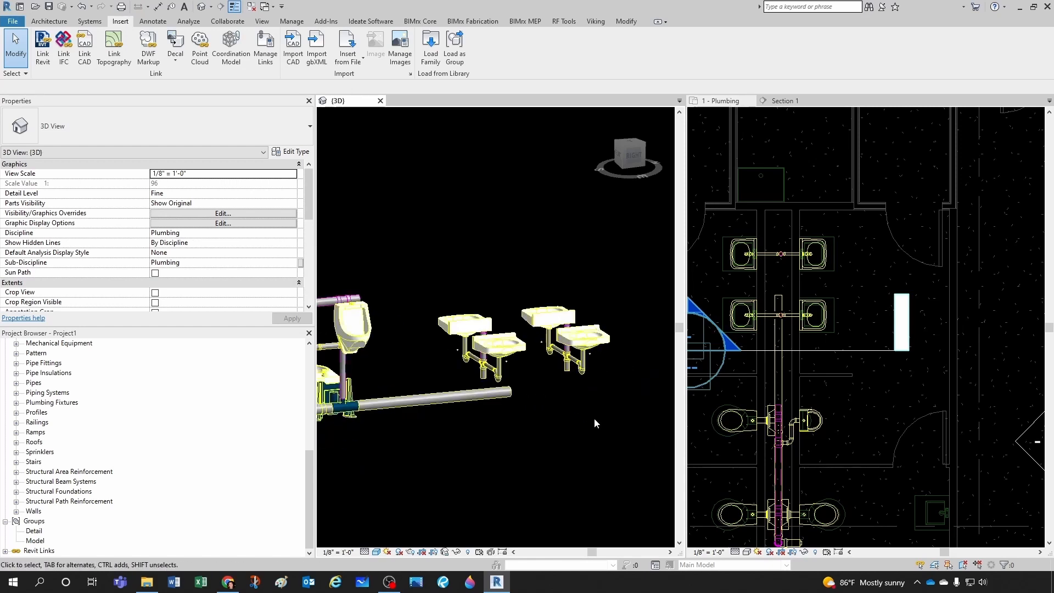
{"action": "scroll", "coordinate": [452, 411], "scroll_direction": "up", "scroll_amount": 2}
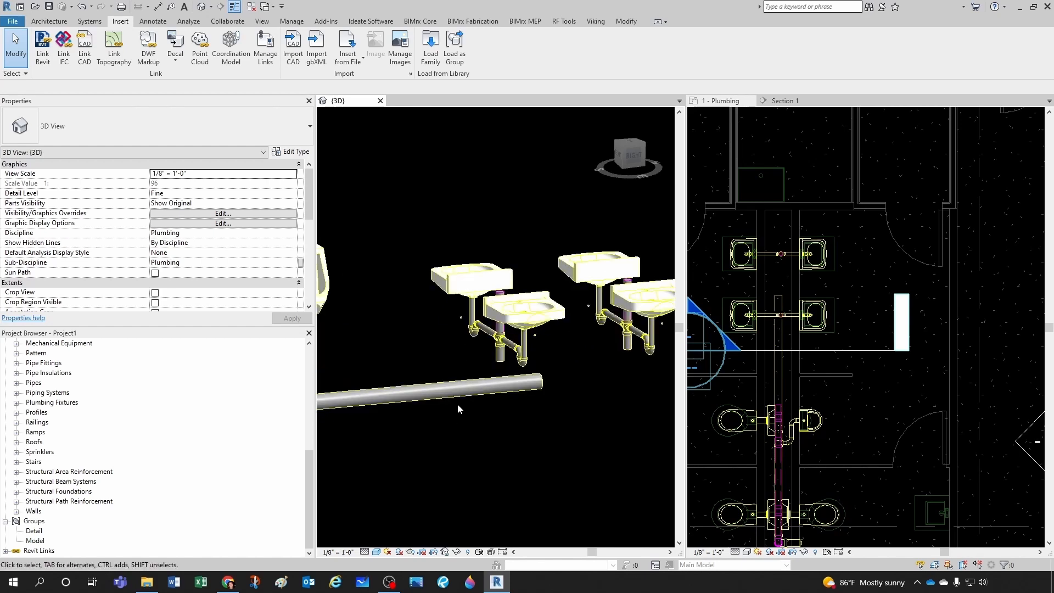
{"action": "scroll", "coordinate": [460, 404], "scroll_direction": "up", "scroll_amount": 2}
{"action": "scroll", "coordinate": [733, 403], "scroll_direction": "up", "scroll_amount": 5}
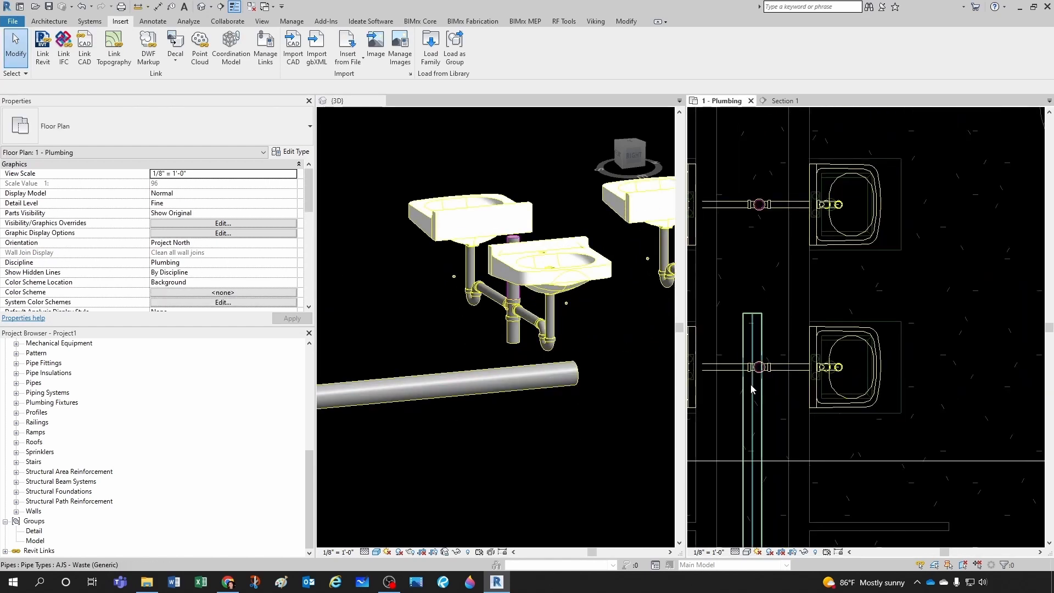
{"action": "scroll", "coordinate": [776, 390], "scroll_direction": "up", "scroll_amount": 2}
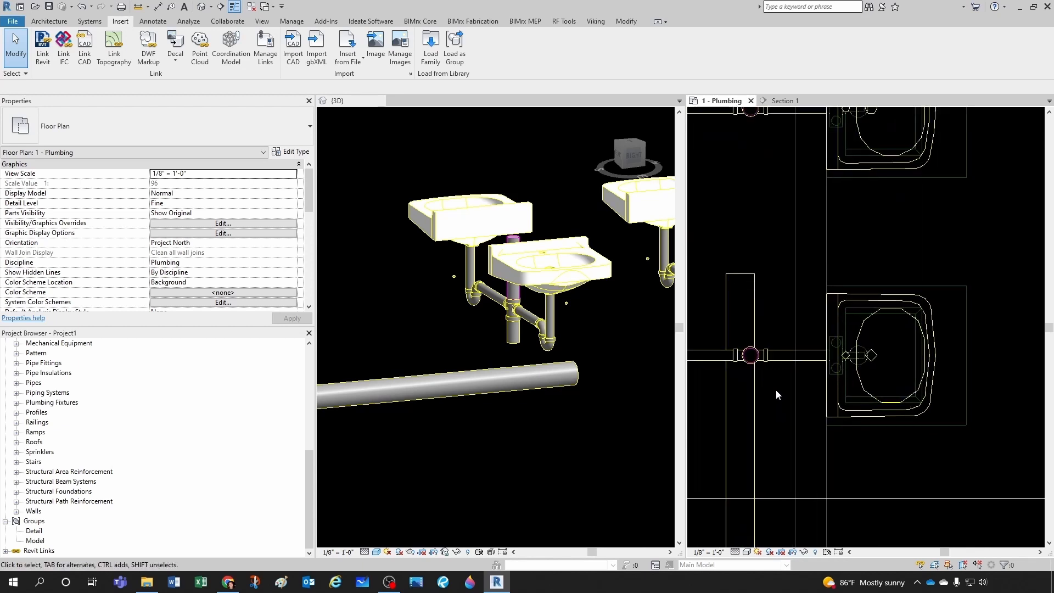
{"action": "key", "text": "a"}
{"action": "key", "text": "l"}
{"action": "scroll", "coordinate": [776, 388], "scroll_direction": "up", "scroll_amount": 1}
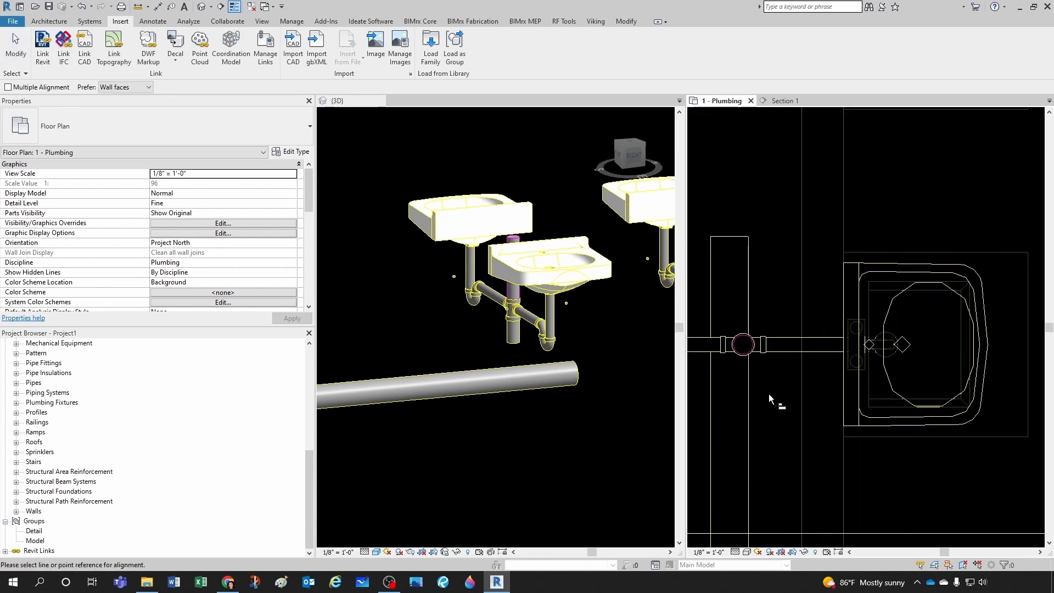
{"action": "left_click", "coordinate": [729, 400]}
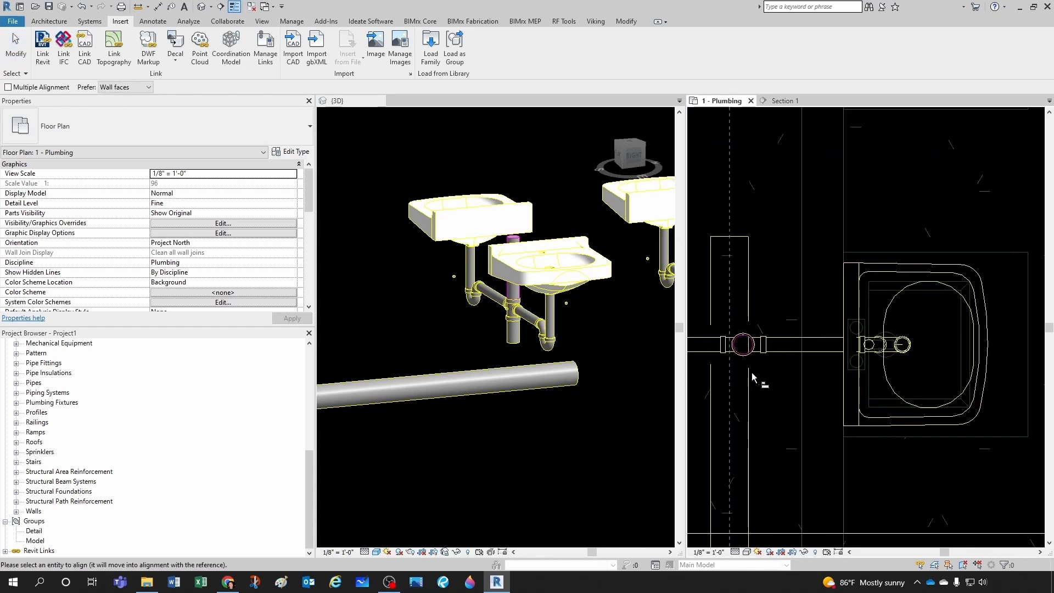
{"action": "left_click", "coordinate": [744, 348]}
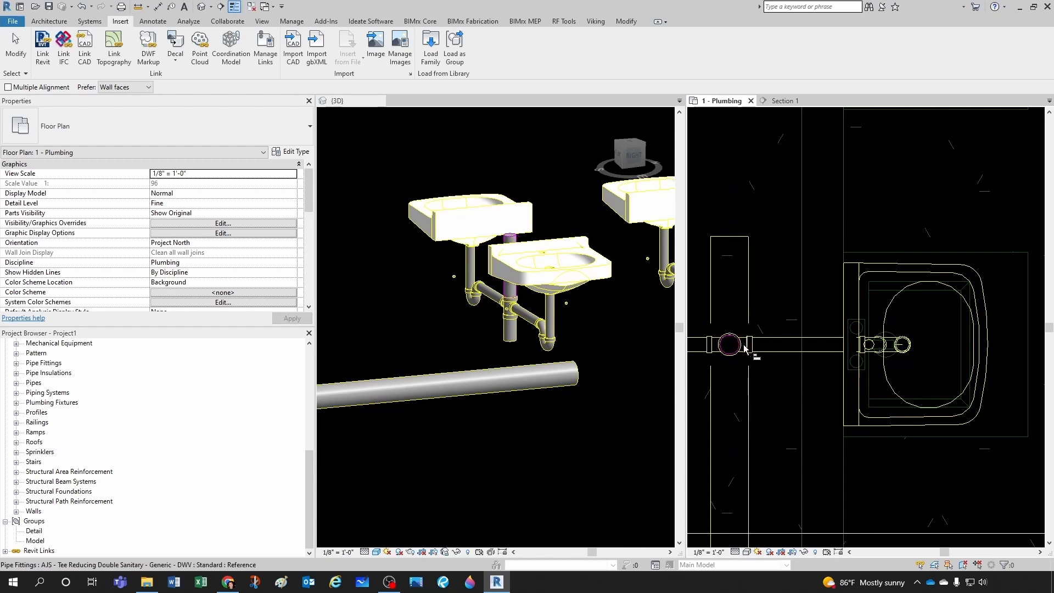
{"action": "key", "text": "Escape"}
{"action": "key", "text": "Escape"}
Step: Trim/extend the lavatories' vertical waste pipe down to the horizontal 4" waste main in the 3D view to connect them
{"action": "left_click", "coordinate": [572, 433]}
{"action": "key", "text": "a"}
{"action": "key", "text": "l"}
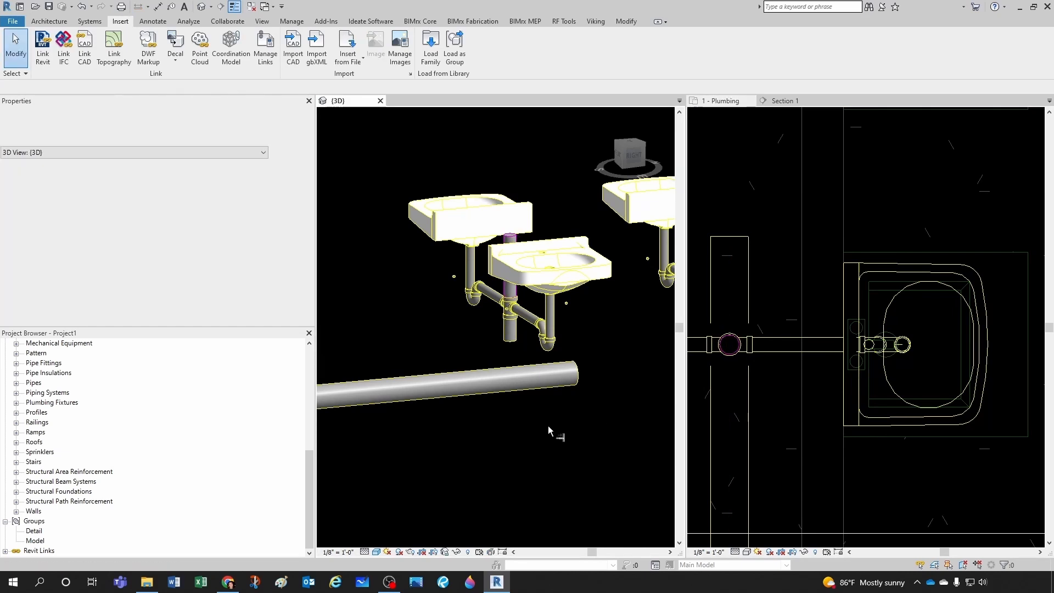
{"action": "left_click", "coordinate": [519, 365]}
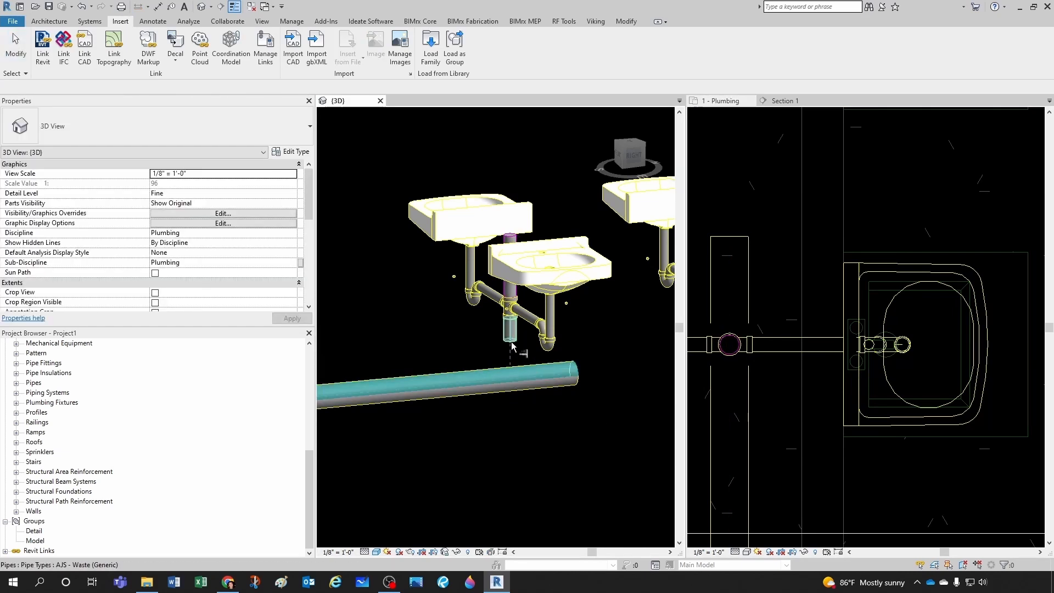
{"action": "left_click", "coordinate": [517, 357]}
{"action": "key", "text": "Escape"}
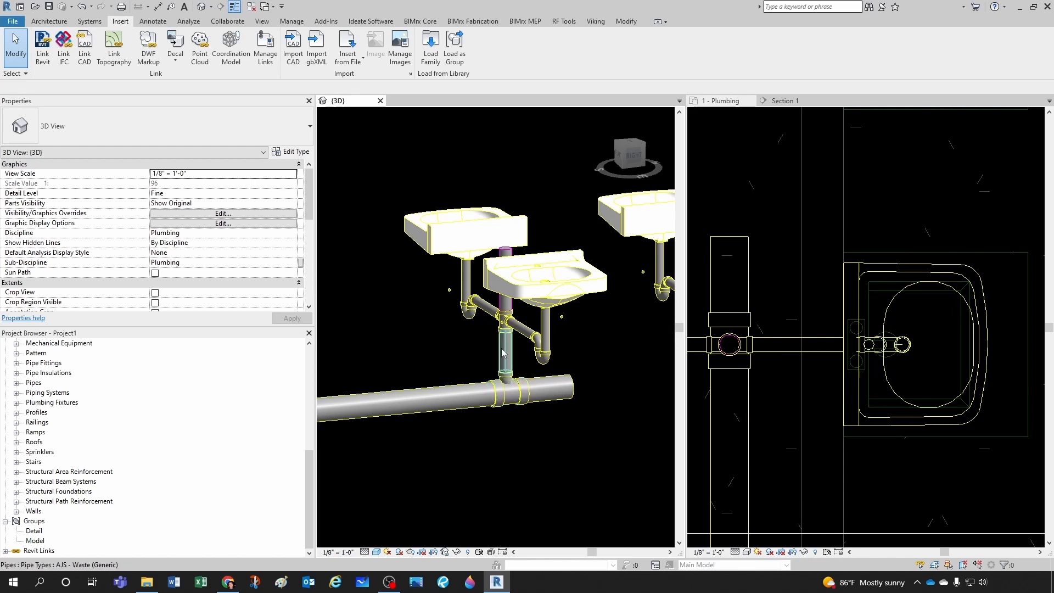
Step: Change the tee where the lavatory drain meets the 4" main to AJS - Combination Wye with 8th Bend - Generic - DWV, Standard
{"action": "left_click", "coordinate": [522, 409]}
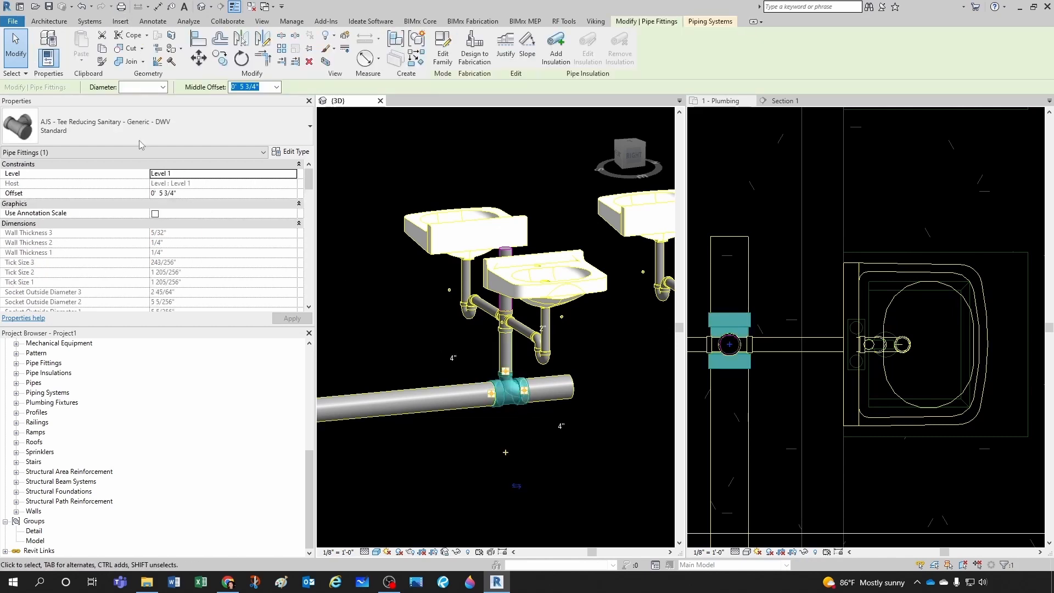
{"action": "left_click", "coordinate": [131, 134]}
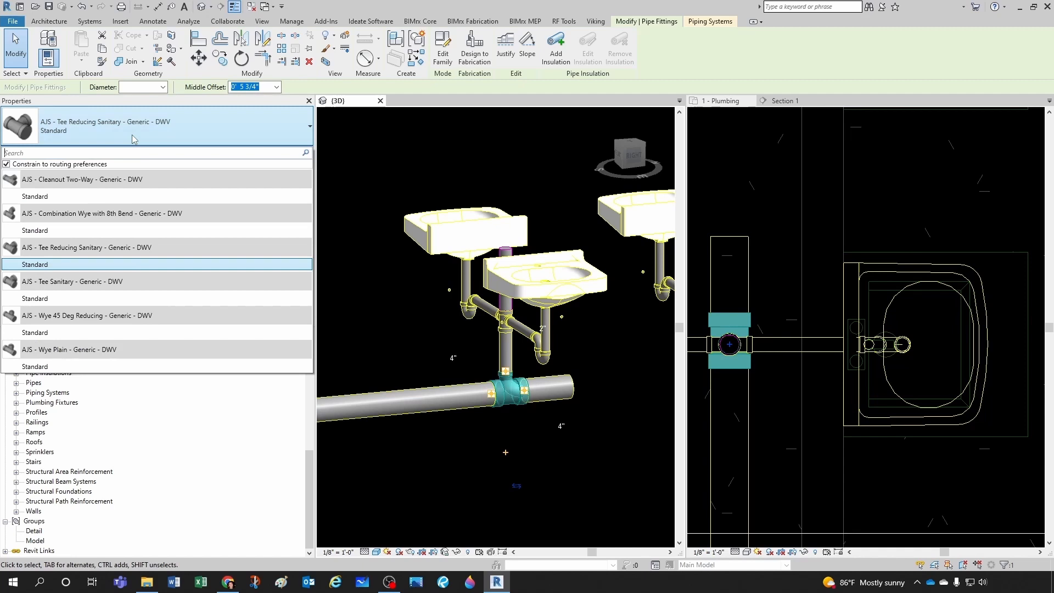
{"action": "left_click", "coordinate": [32, 231]}
{"action": "left_click", "coordinate": [536, 434]}
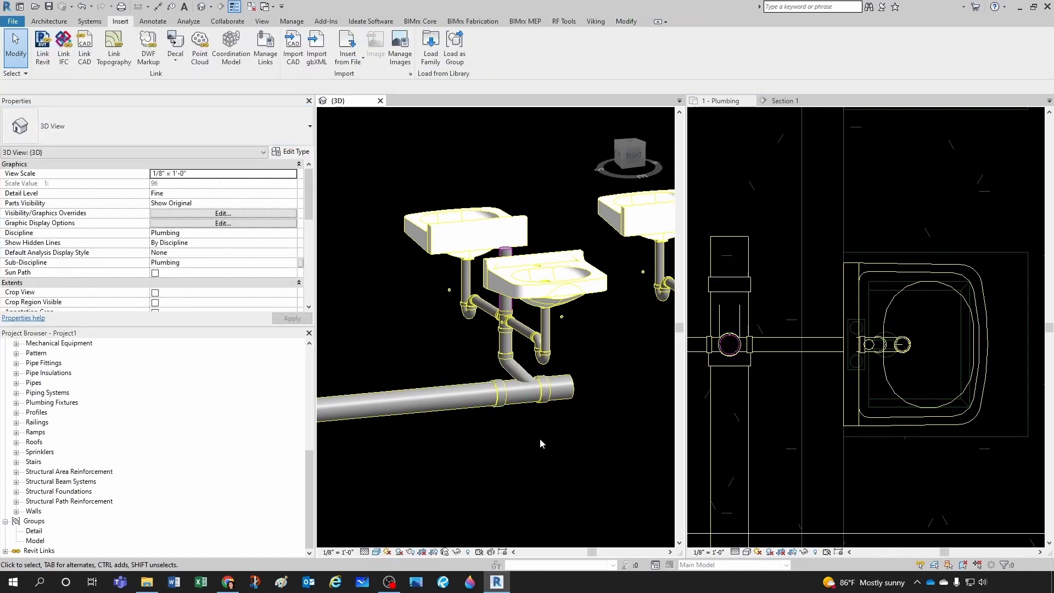
Step: Delete the unconnected second pair of back-to-back lavatories with its traps and piping in the floor plan
{"action": "scroll", "coordinate": [539, 438], "scroll_direction": "down", "scroll_amount": 3}
{"action": "scroll", "coordinate": [800, 419], "scroll_direction": "down", "scroll_amount": 3}
{"action": "scroll", "coordinate": [800, 420], "scroll_direction": "down", "scroll_amount": 3}
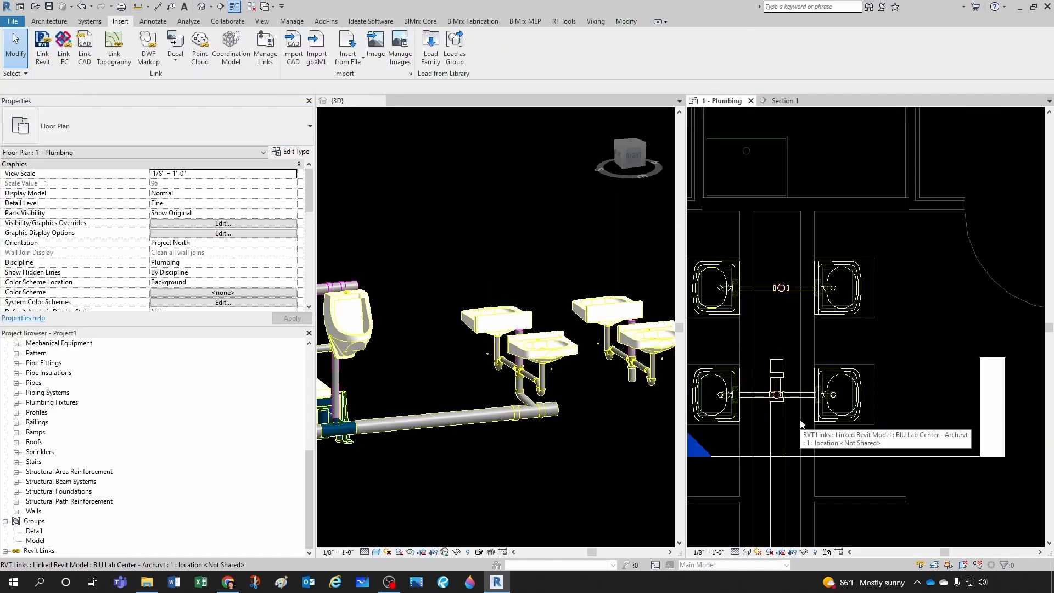
{"action": "left_click_drag", "start_coordinate": [724, 258], "coordinate": [930, 351]}
{"action": "key", "text": "Delete"}
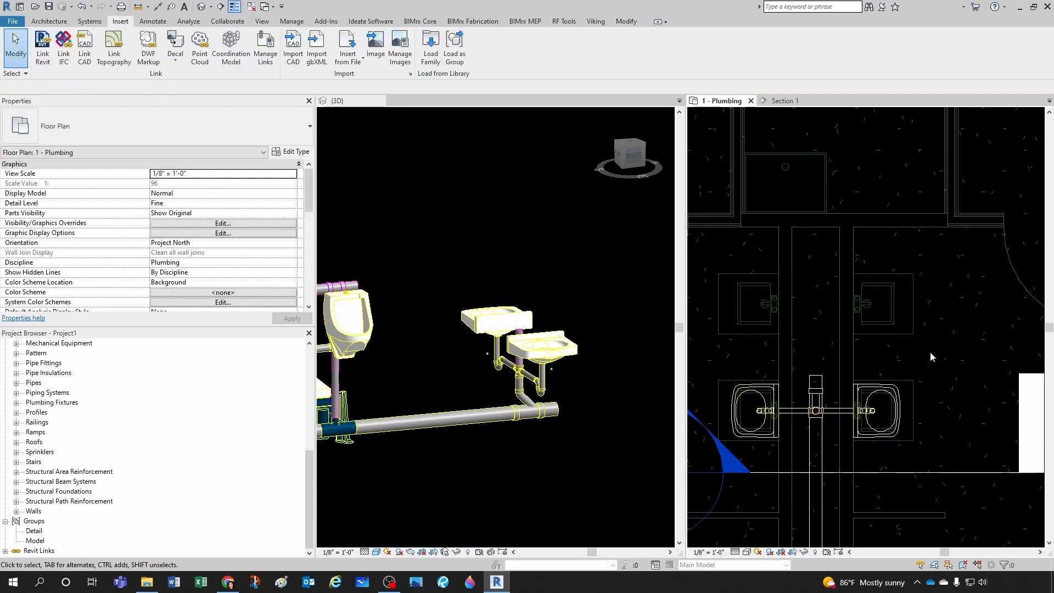
Step: Copy the connected back-to-back lavatories with their piping, combination wye and pipe stub onto the next lavatory pair in the linked plan
{"action": "middle_click_drag", "start_coordinate": [802, 365], "coordinate": [811, 341]}
{"action": "left_click_drag", "start_coordinate": [713, 305], "coordinate": [937, 427]}
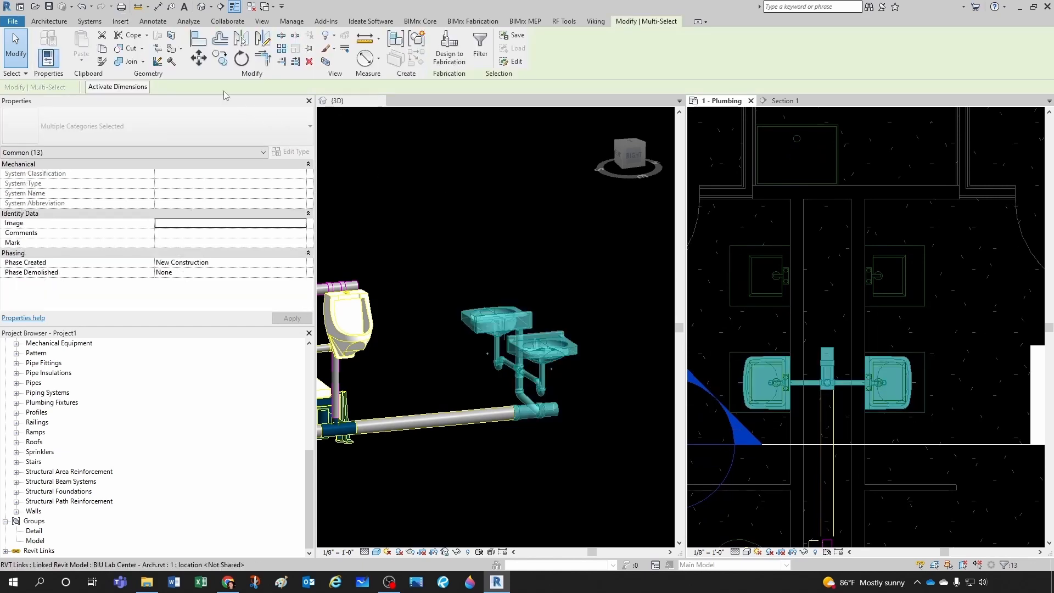
{"action": "left_click", "coordinate": [220, 58]}
{"action": "scroll", "coordinate": [931, 374], "scroll_direction": "up", "scroll_amount": 1}
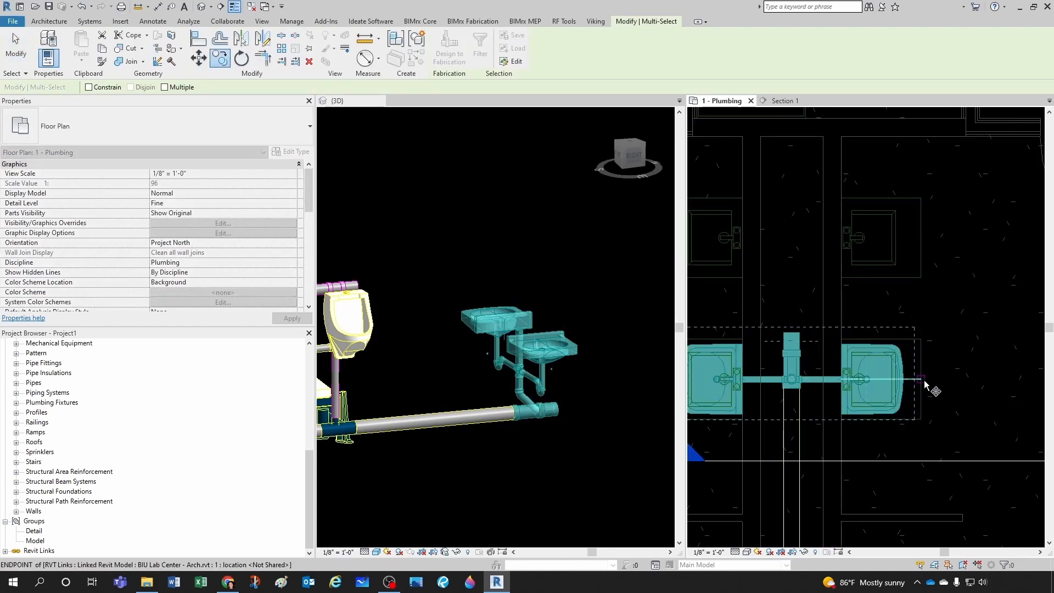
{"action": "left_click", "coordinate": [930, 383]}
{"action": "left_click", "coordinate": [926, 238]}
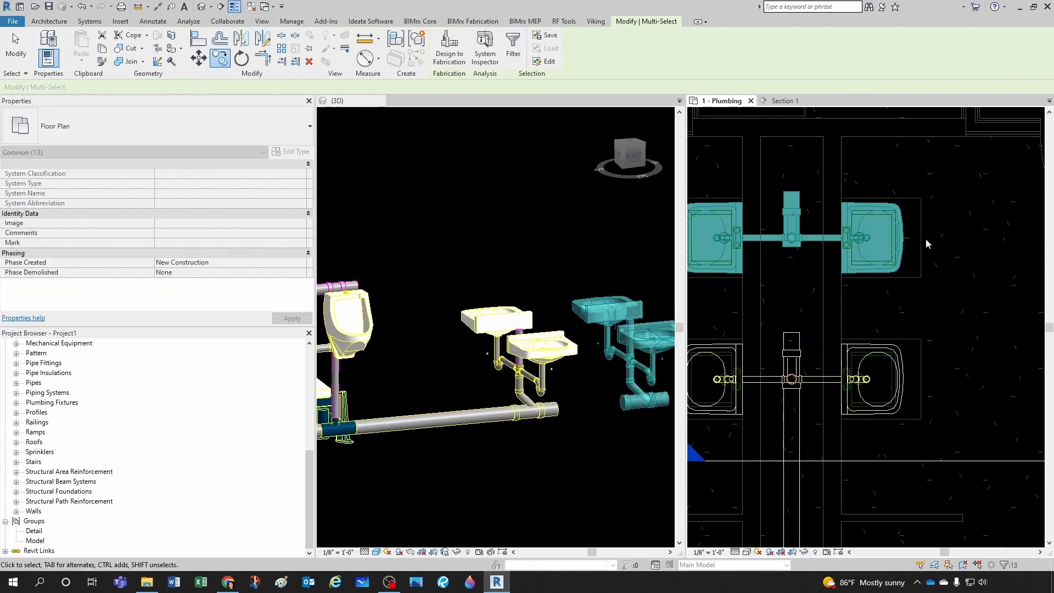
{"action": "key", "text": "Escape"}
Step: Extend the open end of the 4" waste main to the copied combination wye under the second lavatory pair
{"action": "left_click", "coordinate": [564, 387]}
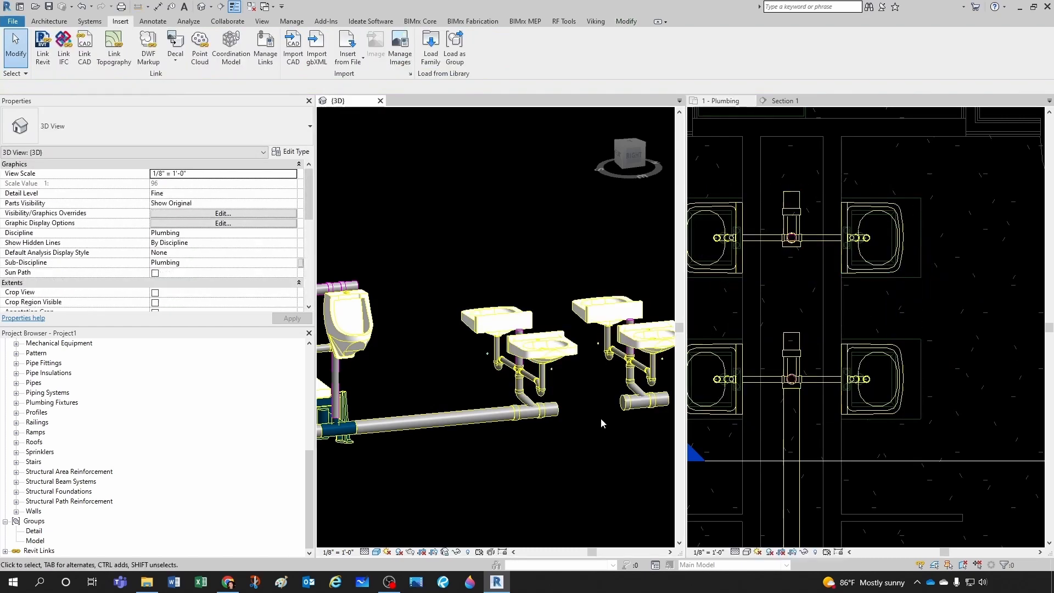
{"action": "scroll", "coordinate": [561, 404], "scroll_direction": "up", "scroll_amount": 5}
{"action": "left_click", "coordinate": [536, 406]}
{"action": "left_click_drag", "start_coordinate": [535, 405], "coordinate": [666, 387]}
{"action": "left_click", "coordinate": [618, 431]}
{"action": "scroll", "coordinate": [484, 374], "scroll_direction": "down", "scroll_amount": 2}
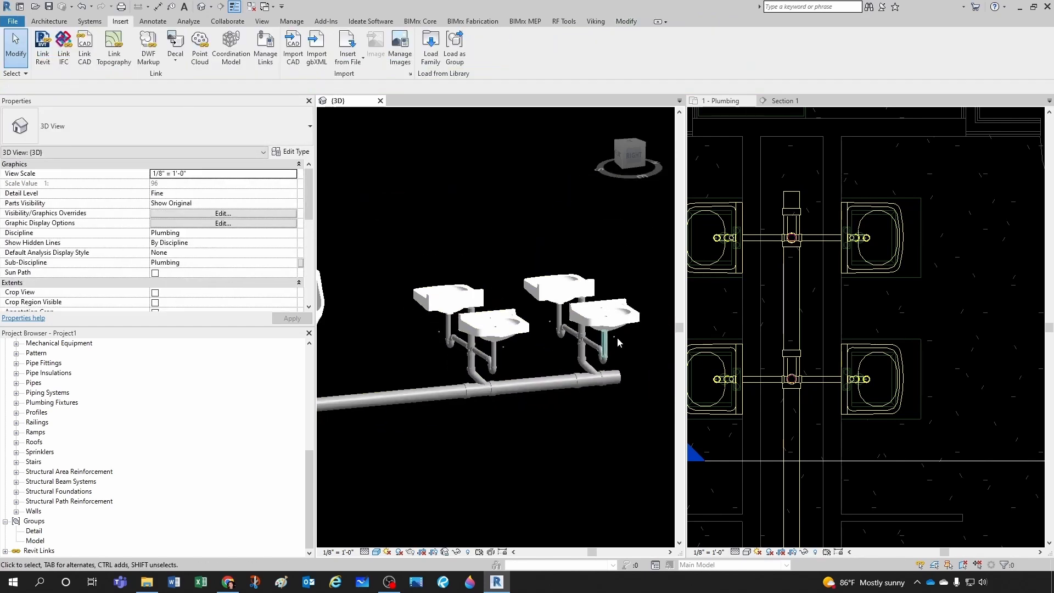
Step: Draw a short 4" pipe from the open end of the waste main past the end lavatories, up to the end of the chase
{"action": "left_click", "coordinate": [864, 329]}
{"action": "scroll", "coordinate": [846, 286], "scroll_direction": "down", "scroll_amount": 5}
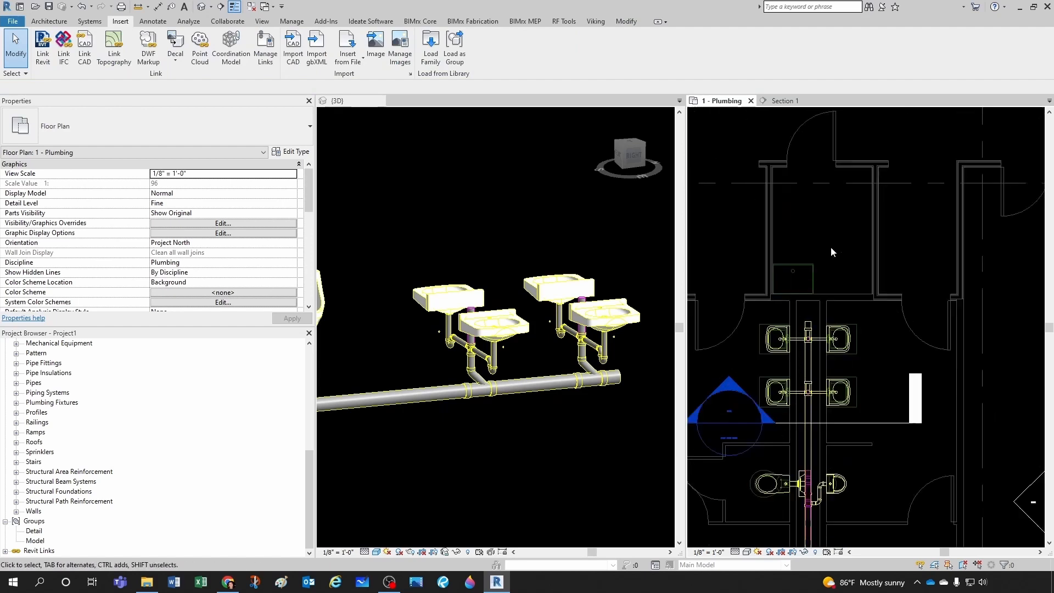
{"action": "scroll", "coordinate": [809, 321], "scroll_direction": "up", "scroll_amount": 5}
{"action": "left_click", "coordinate": [814, 330]}
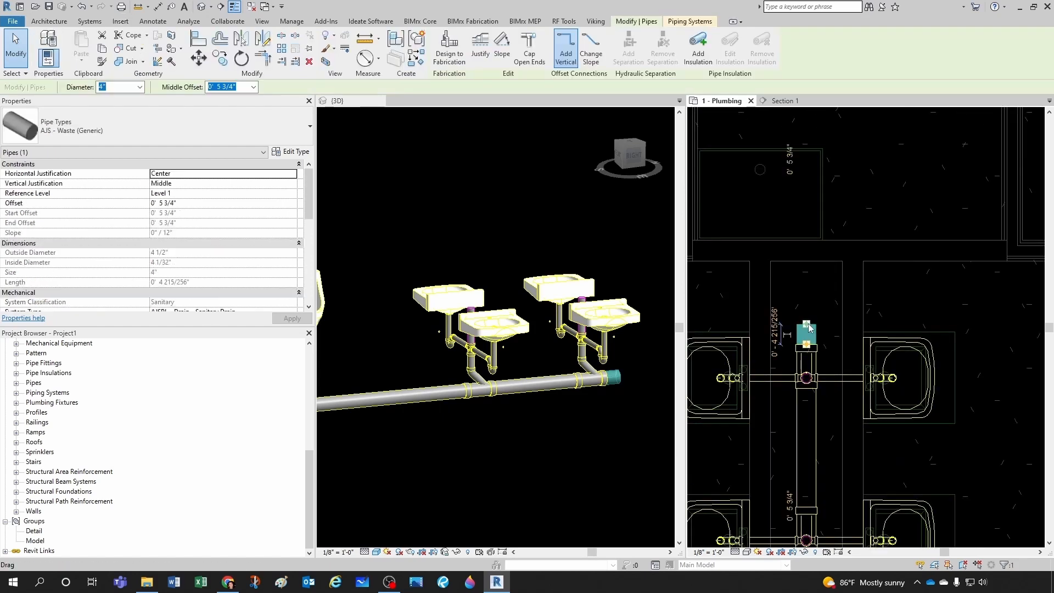
{"action": "right_click", "coordinate": [813, 327]}
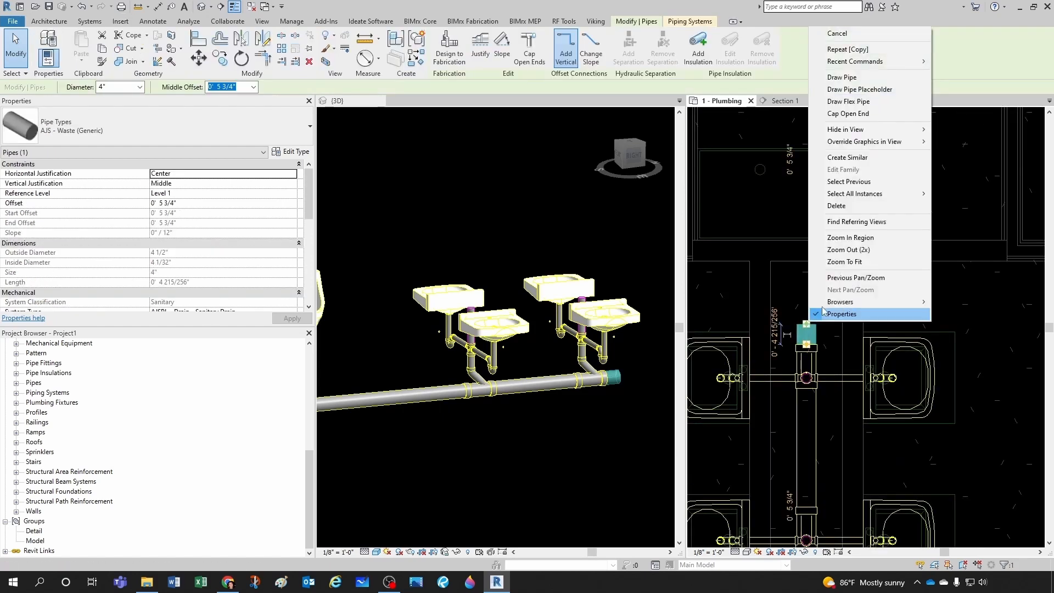
{"action": "left_click", "coordinate": [851, 77]}
{"action": "left_click", "coordinate": [803, 286]}
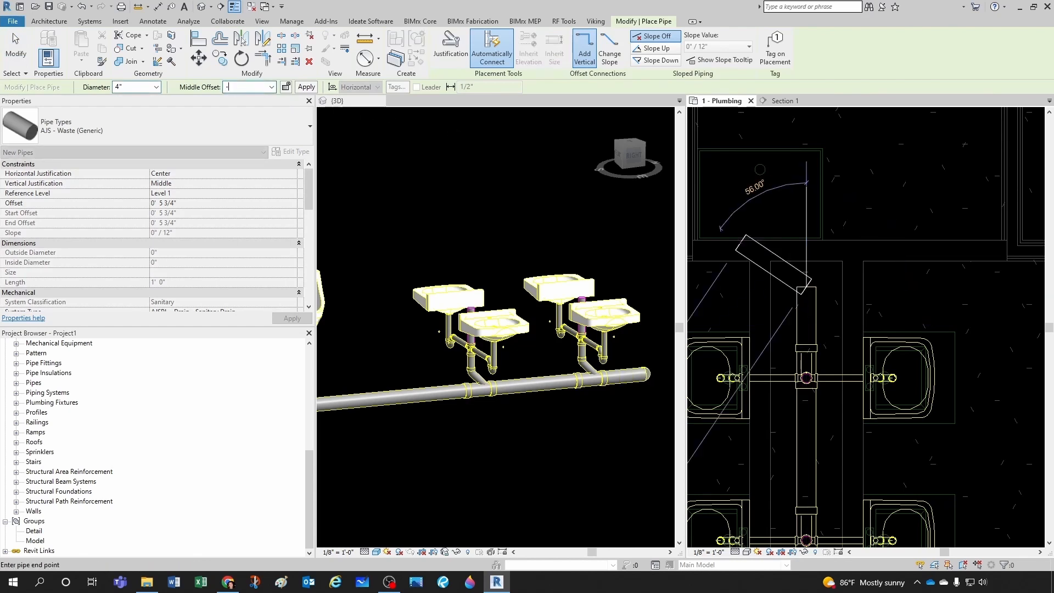
Step: Drop the 4" waste main to a middle offset of -1' 0" and run it straight across the room beyond the chase
{"action": "key", "text": "Return"}
{"action": "scroll", "coordinate": [805, 285], "scroll_direction": "down", "scroll_amount": 3}
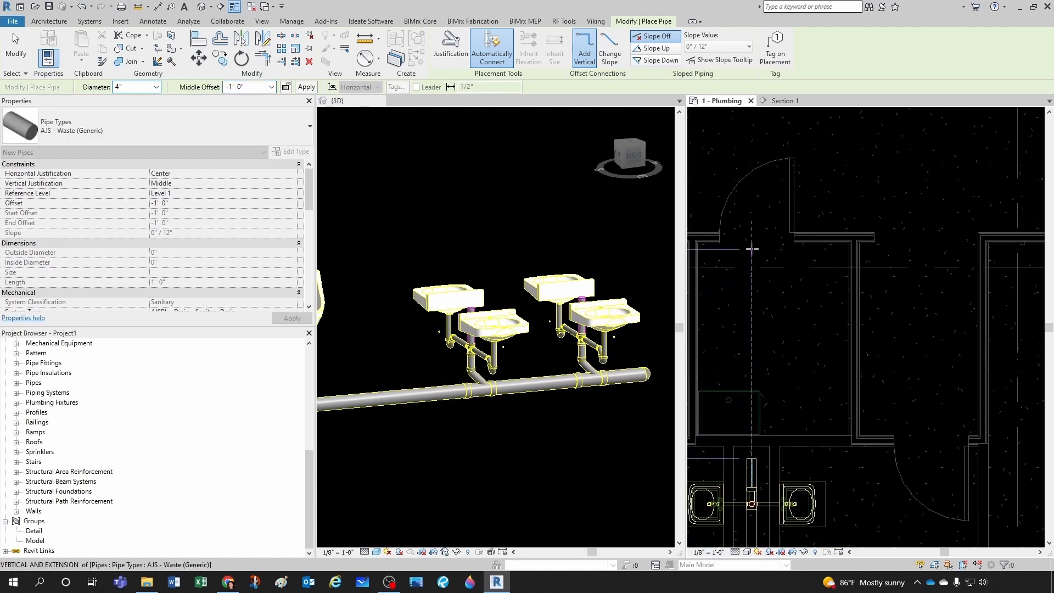
{"action": "left_click", "coordinate": [752, 248]}
{"action": "key", "text": "Escape"}
{"action": "key", "text": "Escape"}
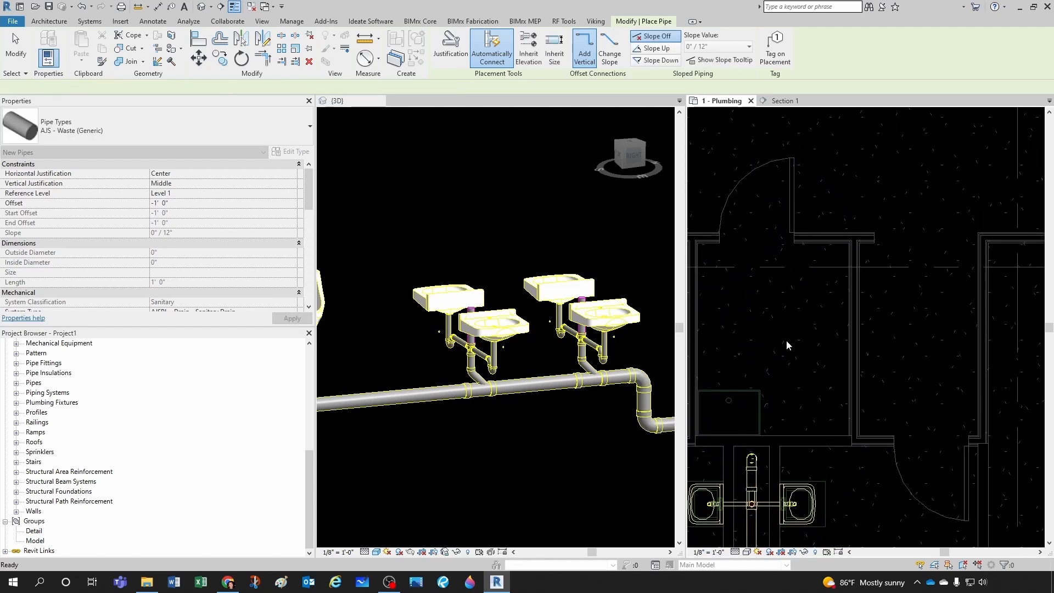
Step: Set the plumbing floor plan's view range to a bottom offset of -4' 0" and a view depth offset of -4'
{"action": "scroll", "coordinate": [787, 345], "scroll_direction": "down", "scroll_amount": 3}
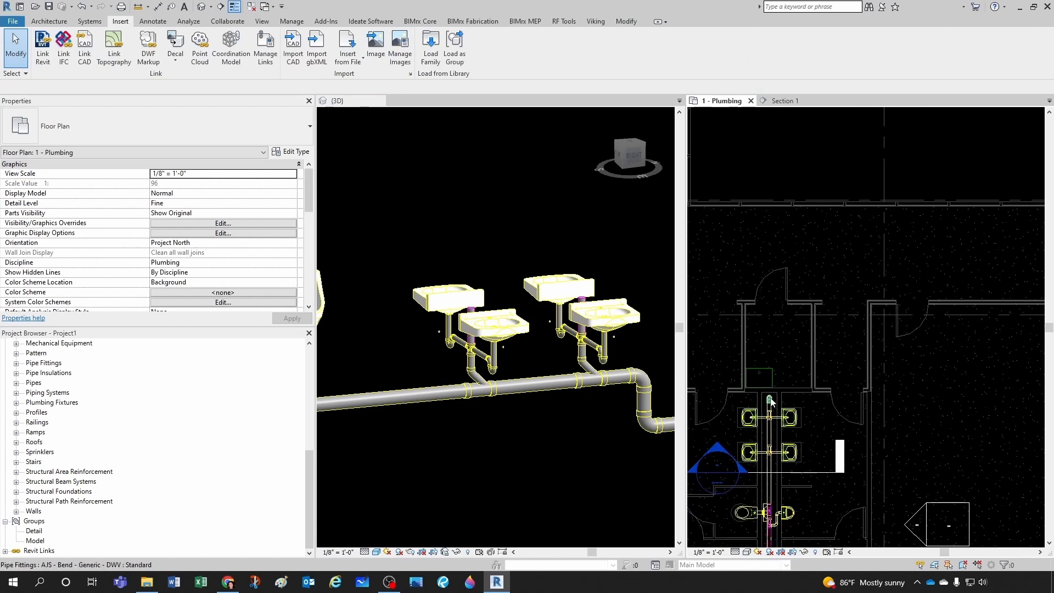
{"action": "middle_click_drag", "start_coordinate": [771, 401], "coordinate": [824, 366]}
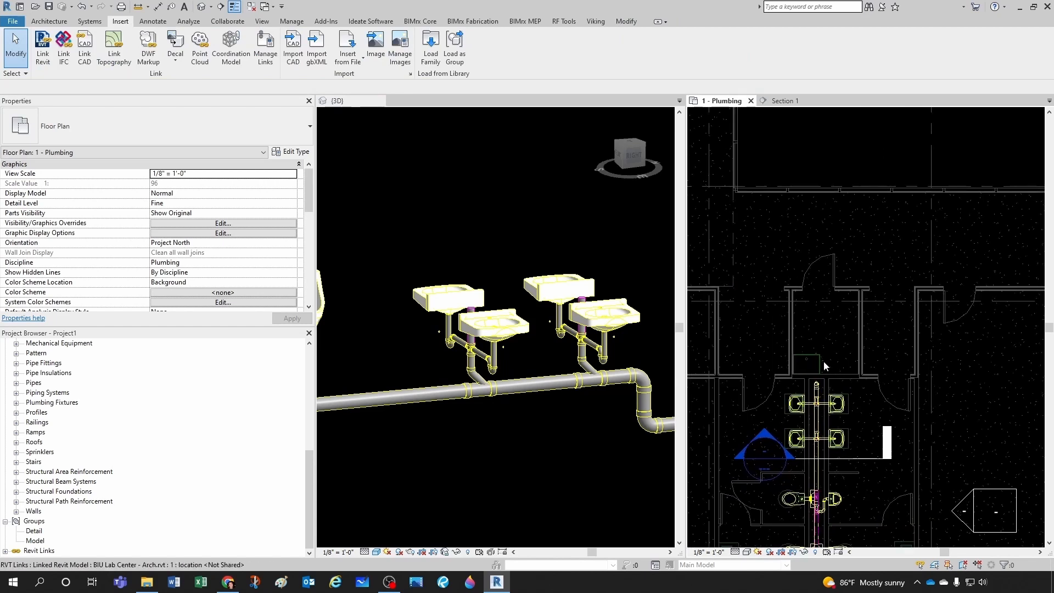
{"action": "scroll", "coordinate": [240, 239], "scroll_direction": "down", "scroll_amount": 6}
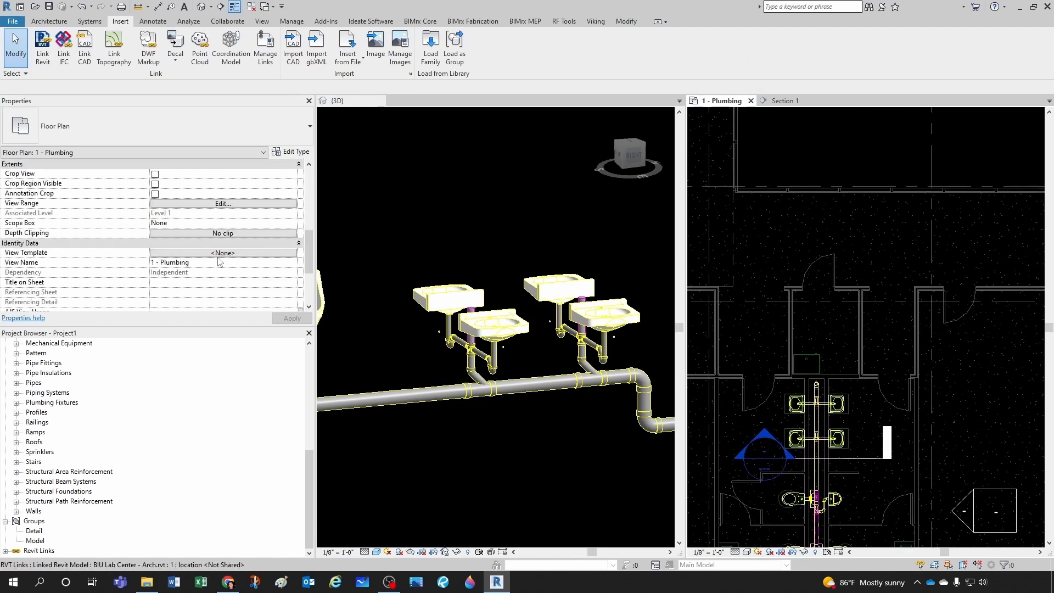
{"action": "left_click", "coordinate": [194, 205]}
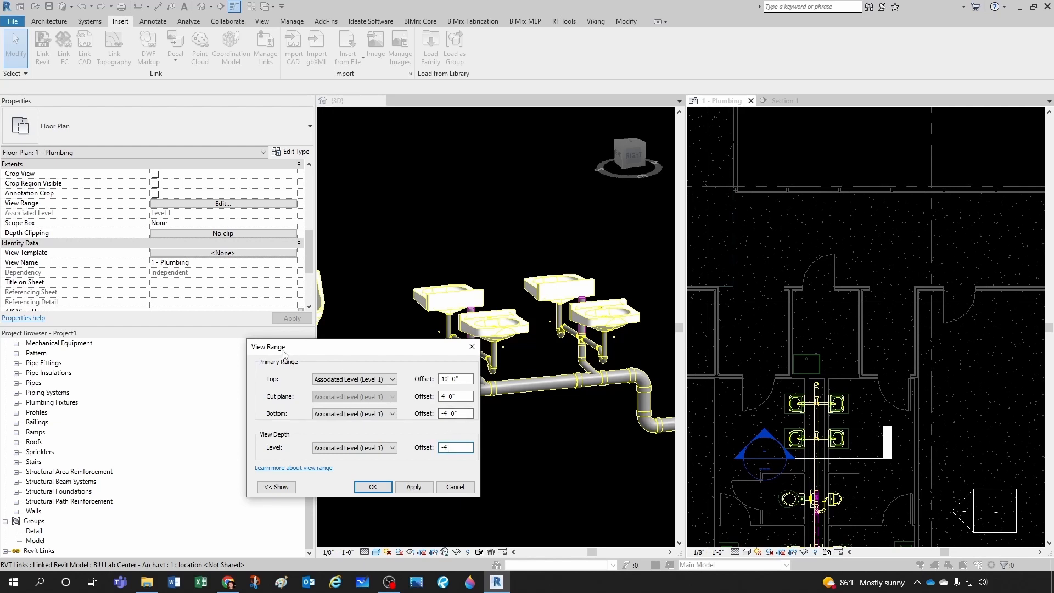
{"action": "left_click", "coordinate": [373, 487]}
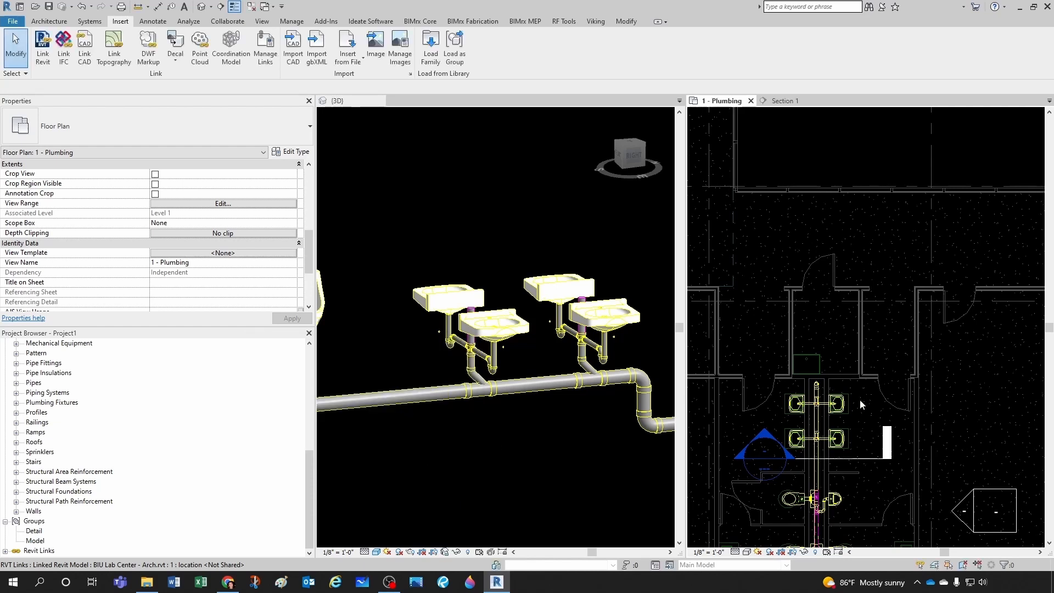
{"action": "scroll", "coordinate": [810, 346], "scroll_direction": "down", "scroll_amount": 2}
{"action": "scroll", "coordinate": [812, 334], "scroll_direction": "up", "scroll_amount": 1}
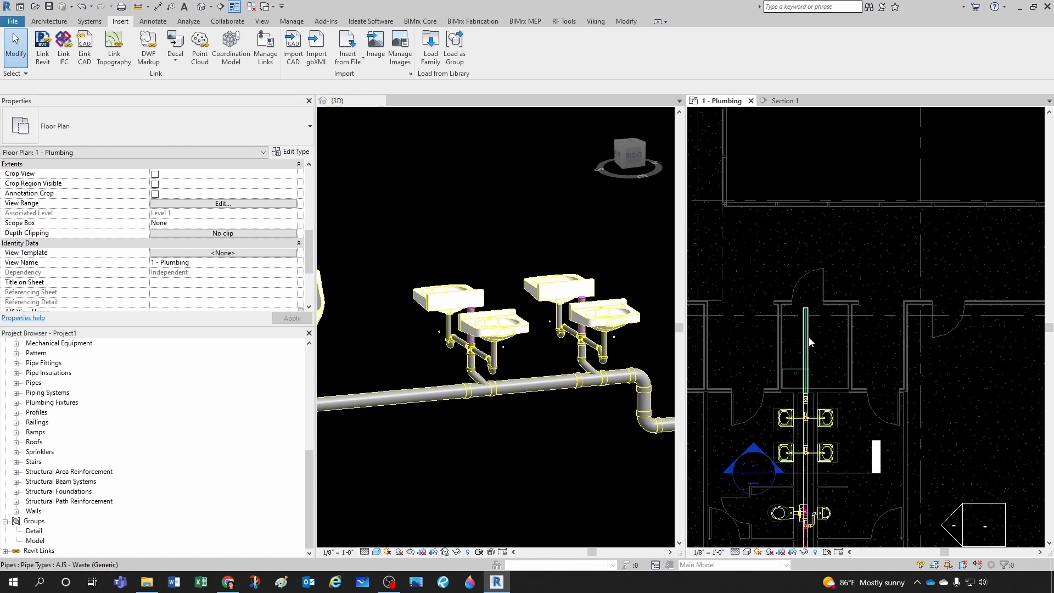
{"action": "scroll", "coordinate": [808, 351], "scroll_direction": "up", "scroll_amount": 5}
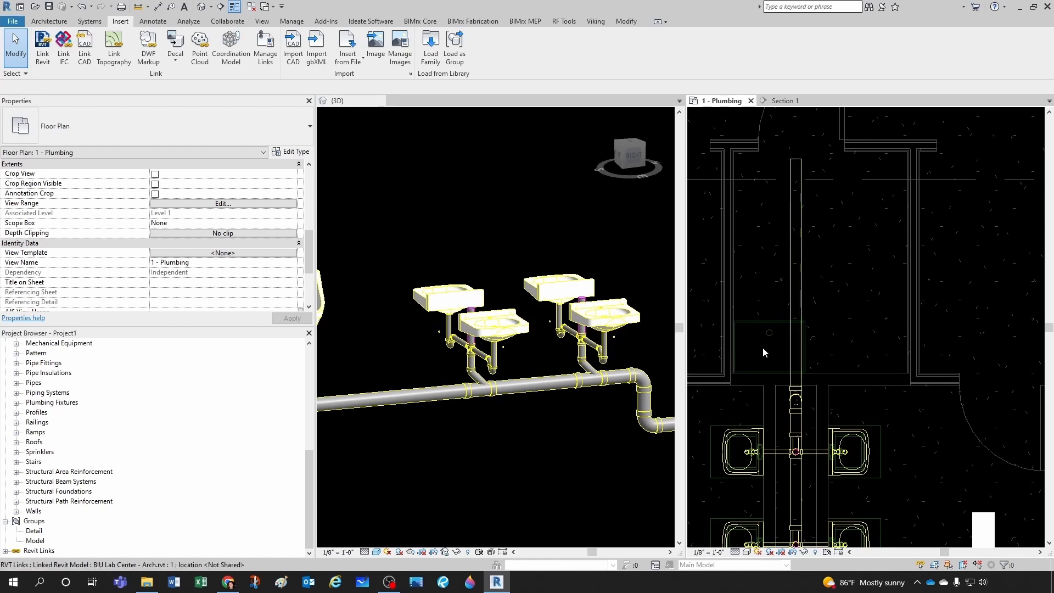
{"action": "scroll", "coordinate": [807, 358], "scroll_direction": "down", "scroll_amount": 3}
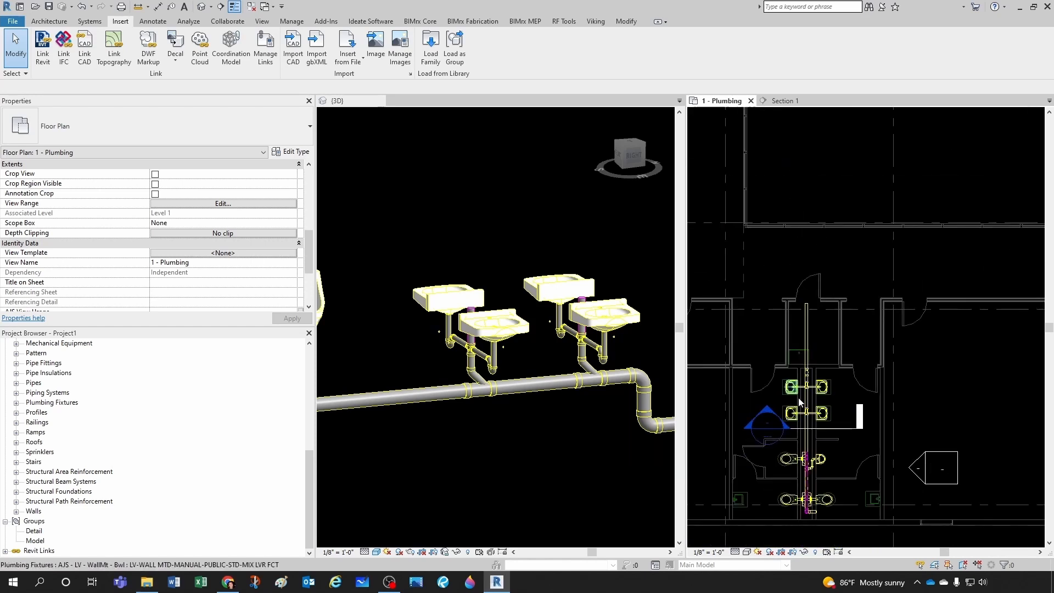
Step: Delete the flat 4" waste pipe running straight beyond the chase from the lower bend
{"action": "middle_click_drag", "start_coordinate": [838, 331], "coordinate": [775, 383]}
{"action": "left_click", "coordinate": [751, 341]}
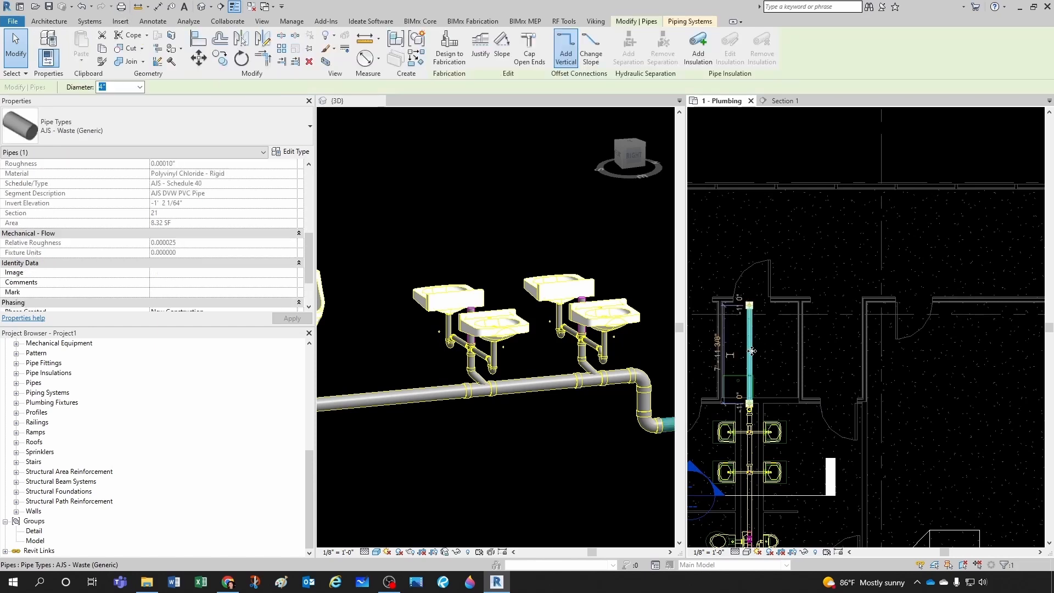
{"action": "left_click", "coordinate": [759, 364]}
Step: Draw a 4" waste pipe from the lower bend's open end straight past the doorway into the corridor, sloping down at 1/8" / 12"
{"action": "scroll", "coordinate": [752, 395], "scroll_direction": "up", "scroll_amount": 5}
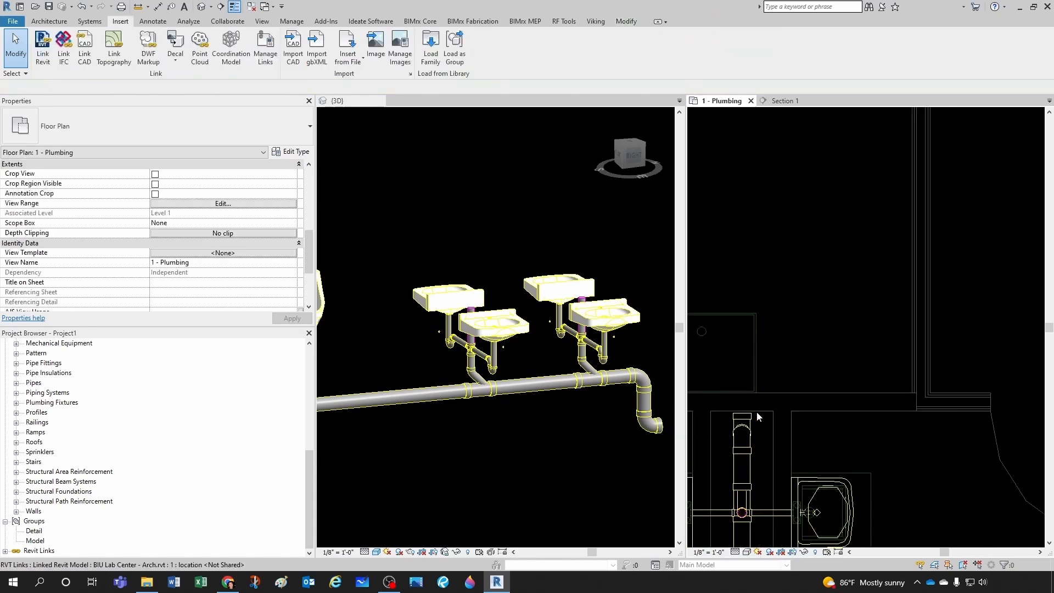
{"action": "left_click", "coordinate": [750, 416]}
{"action": "right_click", "coordinate": [744, 413]}
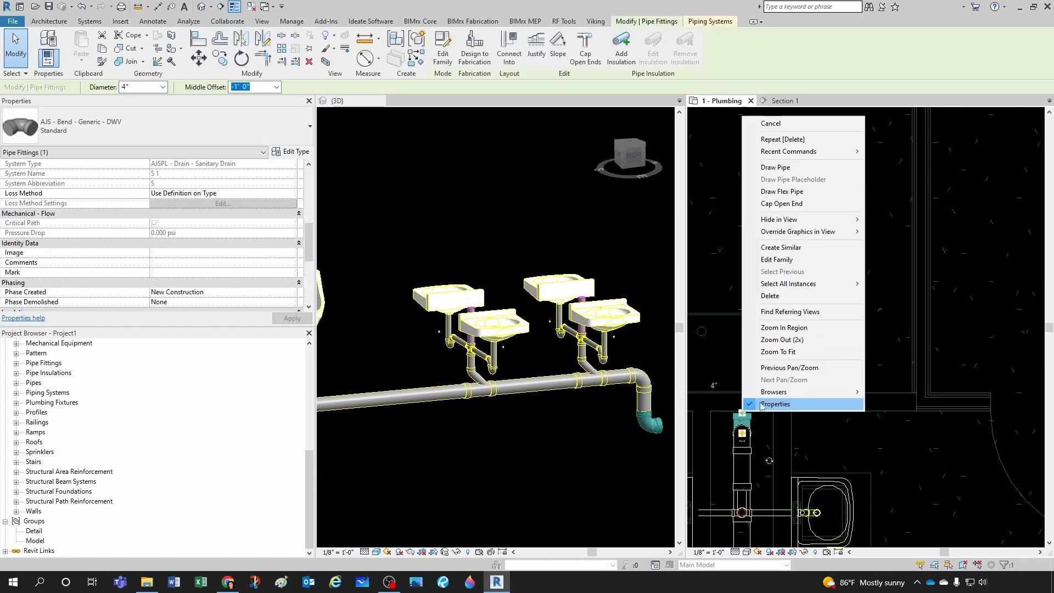
{"action": "left_click", "coordinate": [796, 170]}
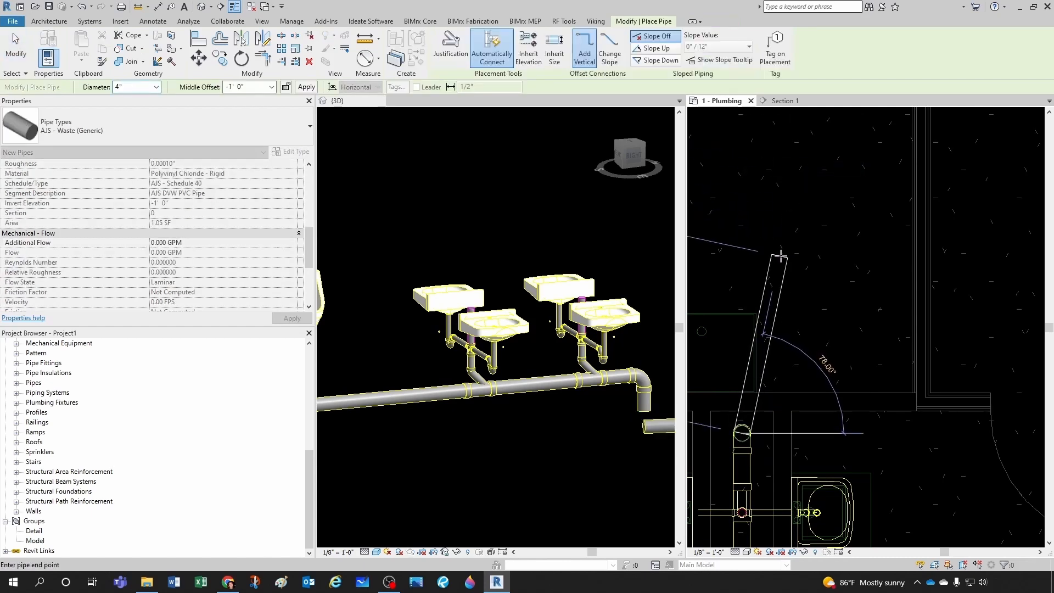
{"action": "left_click", "coordinate": [646, 65]}
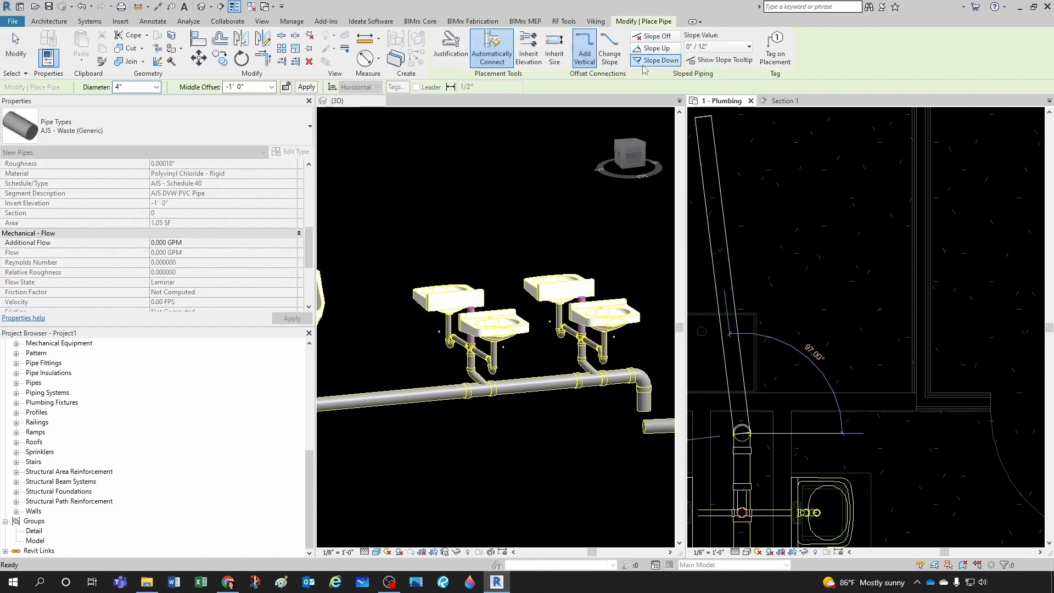
{"action": "left_click", "coordinate": [698, 49]}
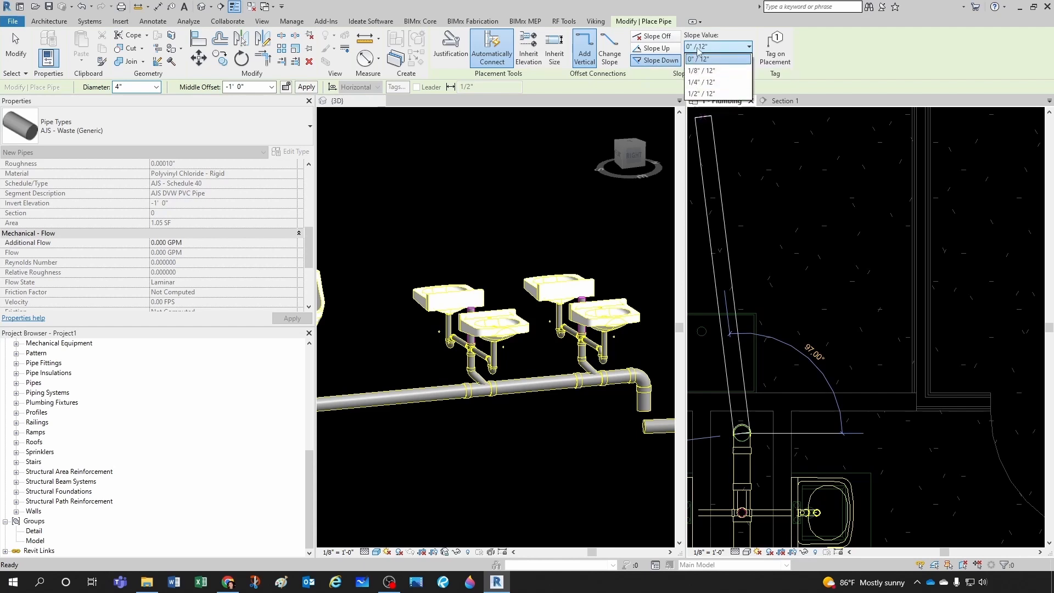
{"action": "left_click", "coordinate": [700, 71]}
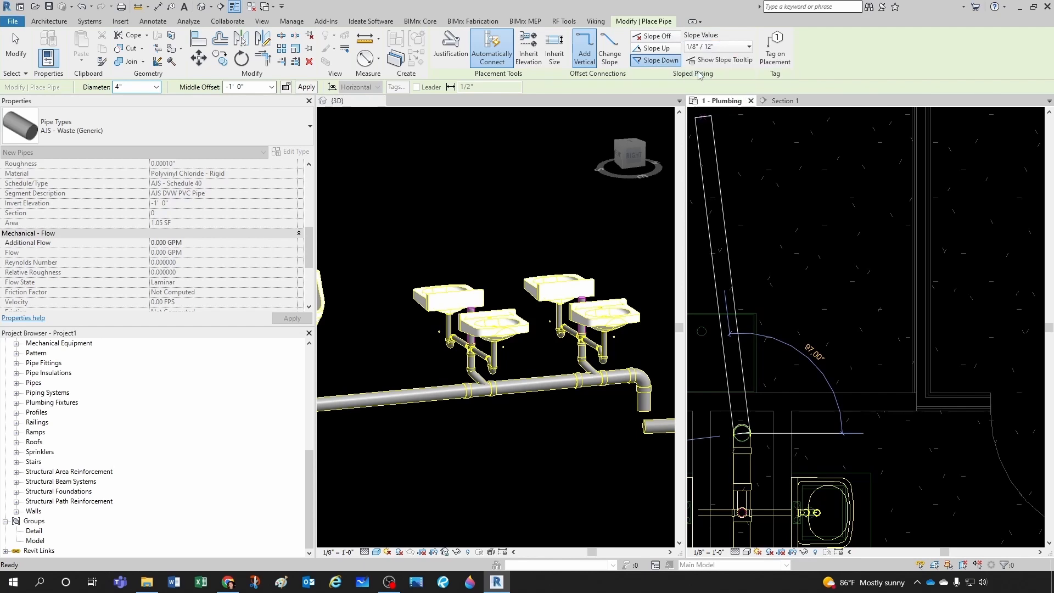
{"action": "scroll", "coordinate": [764, 281], "scroll_direction": "down", "scroll_amount": 4}
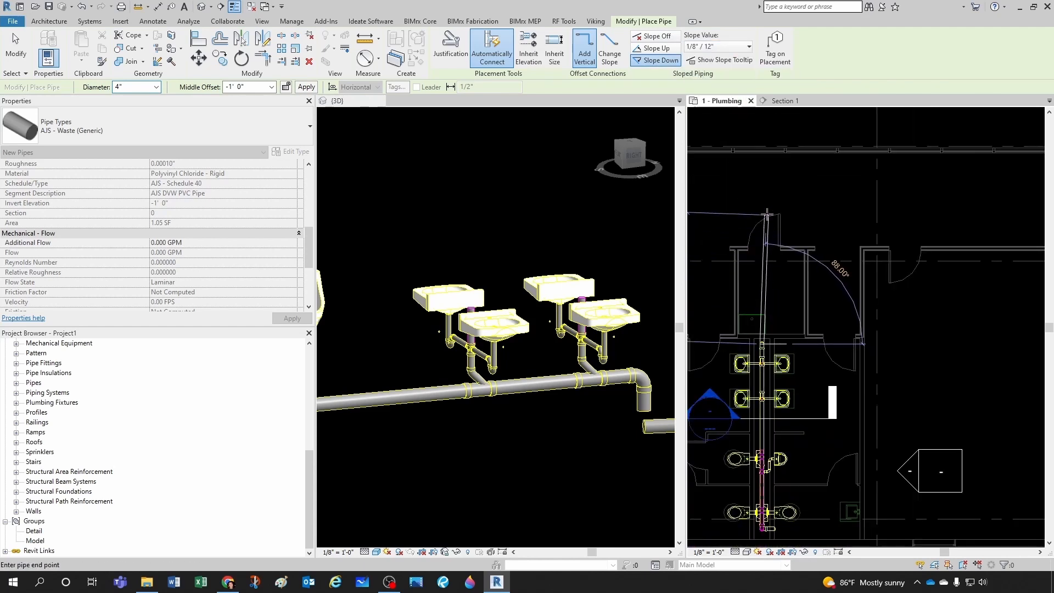
{"action": "left_click", "coordinate": [762, 223]}
Step: Turn the sloped waste main 90° and run it along the corridor, past the adjacent room's door
{"action": "scroll", "coordinate": [764, 223], "scroll_direction": "down", "scroll_amount": 3}
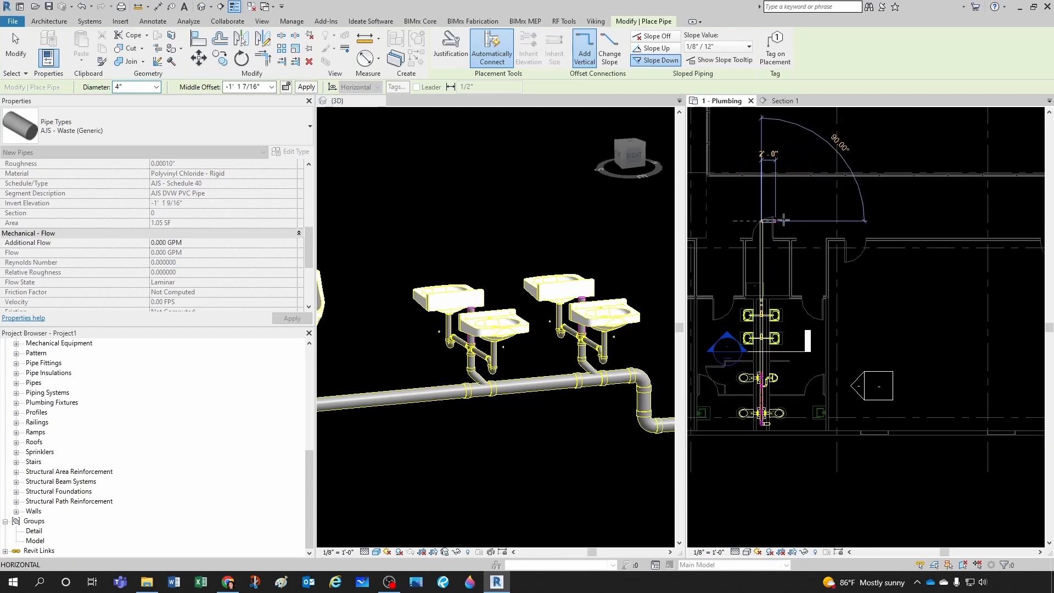
{"action": "scroll", "coordinate": [865, 219], "scroll_direction": "up", "scroll_amount": 2}
{"action": "left_click", "coordinate": [959, 222]}
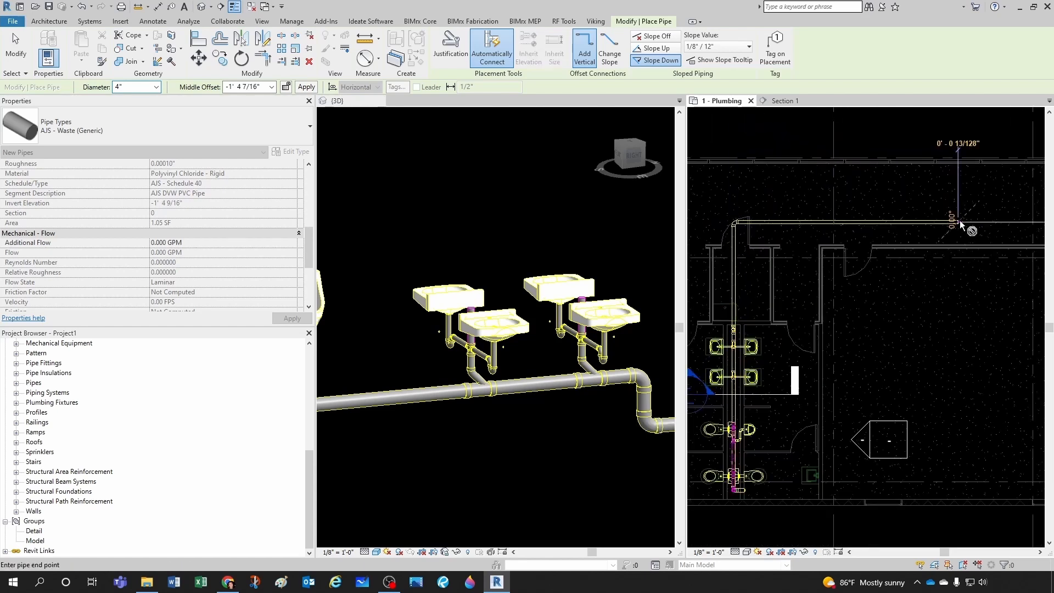
{"action": "key", "text": "Escape"}
{"action": "key", "text": "Escape"}
{"action": "scroll", "coordinate": [728, 236], "scroll_direction": "up", "scroll_amount": 5}
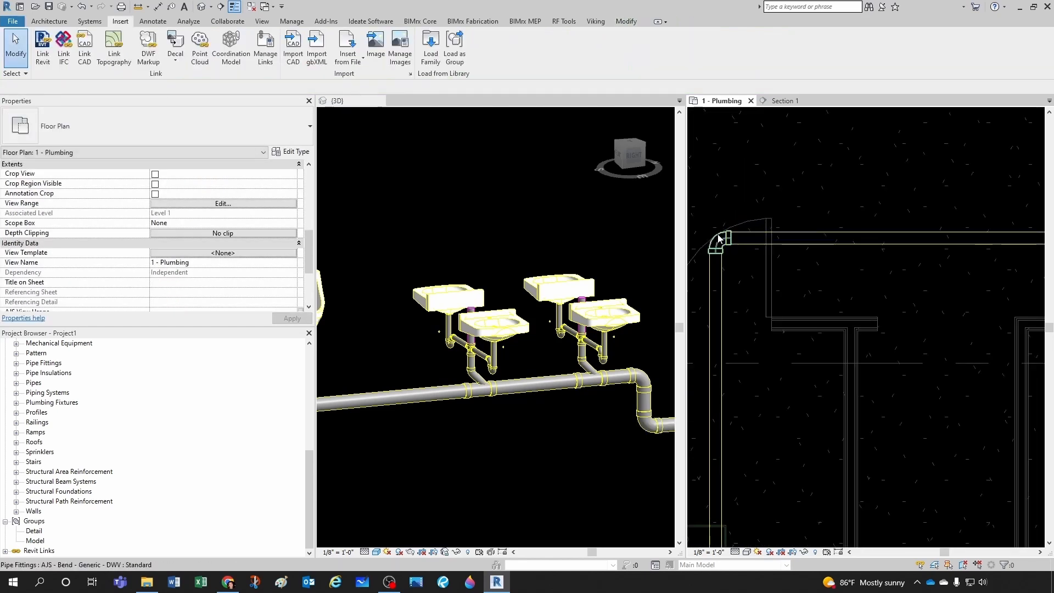
{"action": "left_click", "coordinate": [719, 239]}
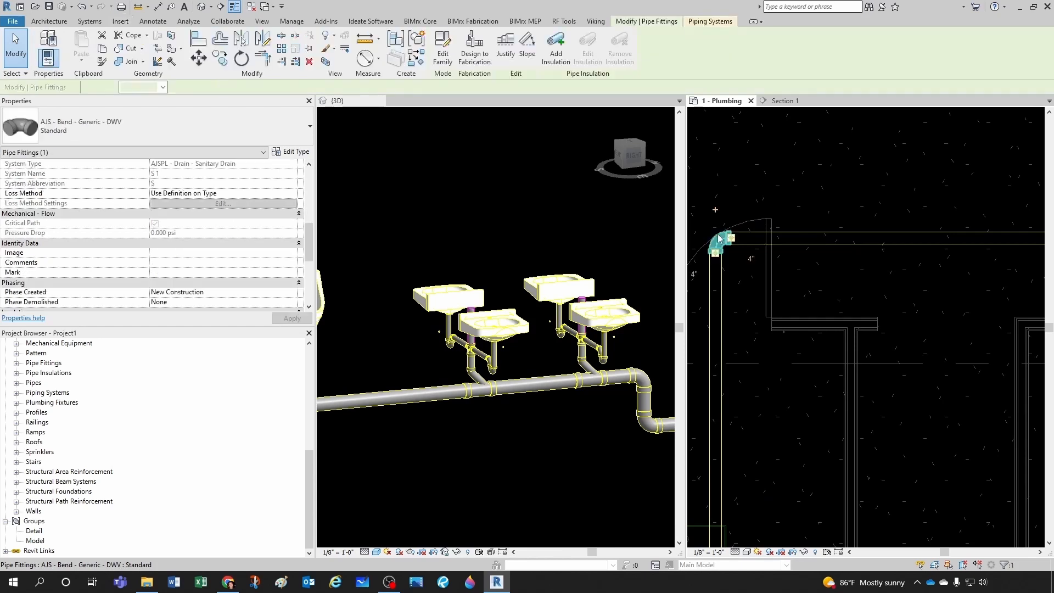
{"action": "left_click", "coordinate": [147, 132]}
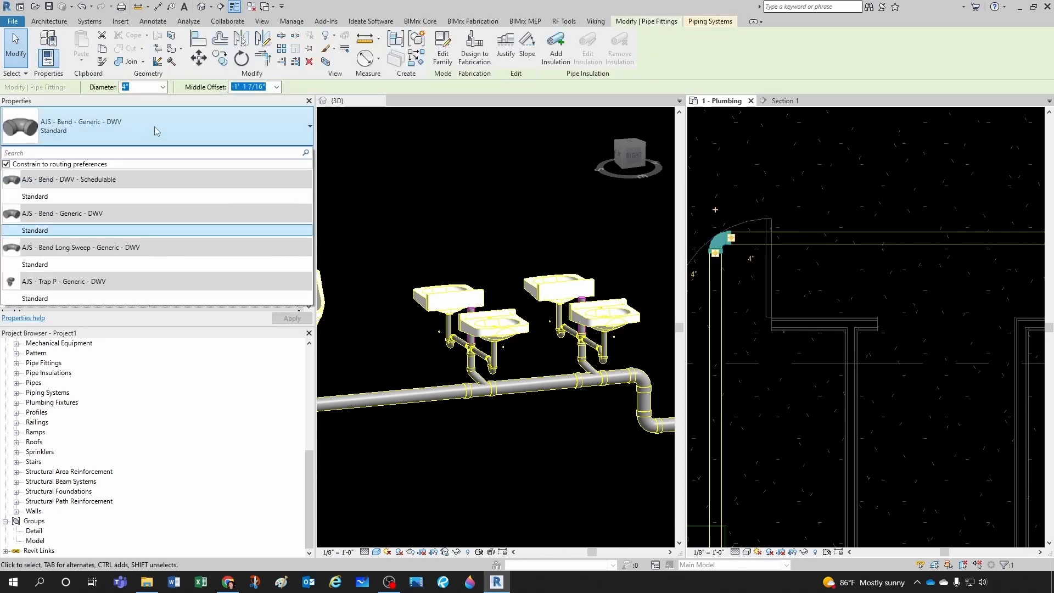
{"action": "left_click", "coordinate": [807, 216]}
Step: Convert the waste main's corner bend in the corridor into a tee with an open end opposite the corridor run
{"action": "scroll", "coordinate": [814, 213], "scroll_direction": "down", "scroll_amount": 2}
{"action": "middle_click_drag", "start_coordinate": [767, 266], "coordinate": [790, 306]}
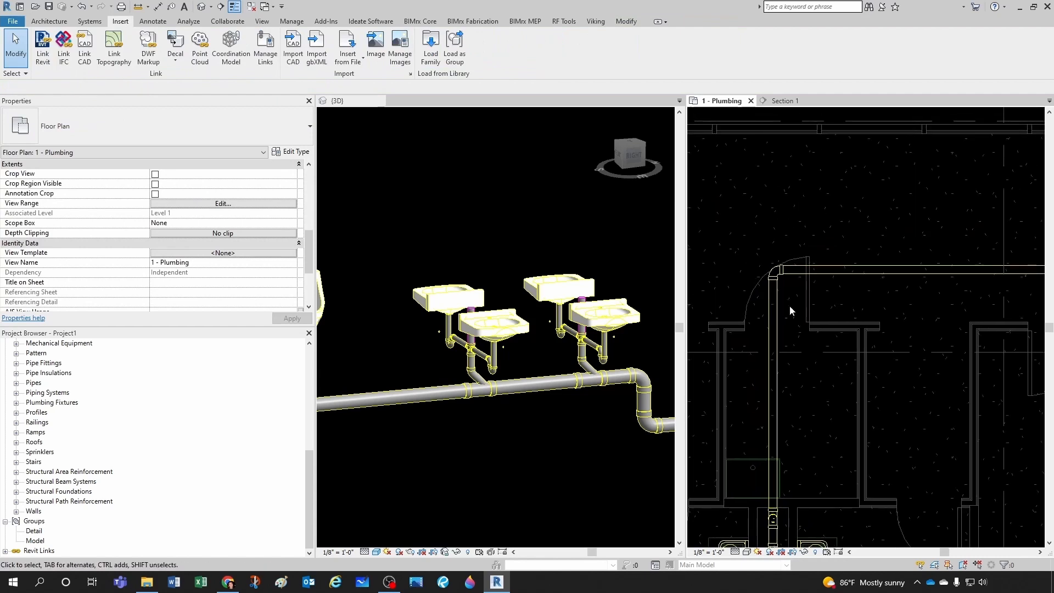
{"action": "scroll", "coordinate": [782, 302], "scroll_direction": "up", "scroll_amount": 1}
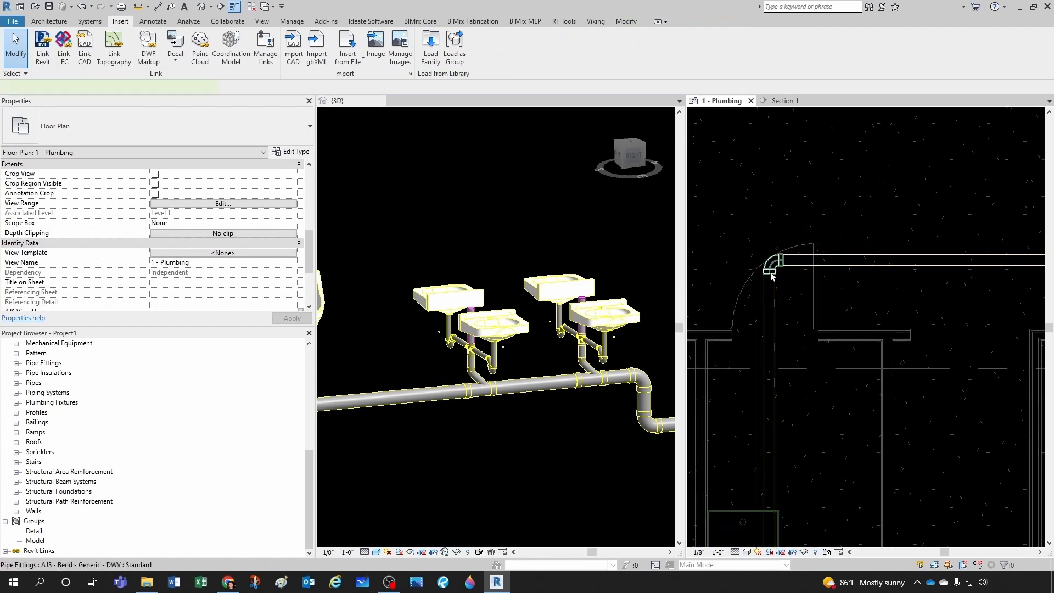
{"action": "left_click", "coordinate": [772, 275]}
{"action": "key", "text": "Escape"}
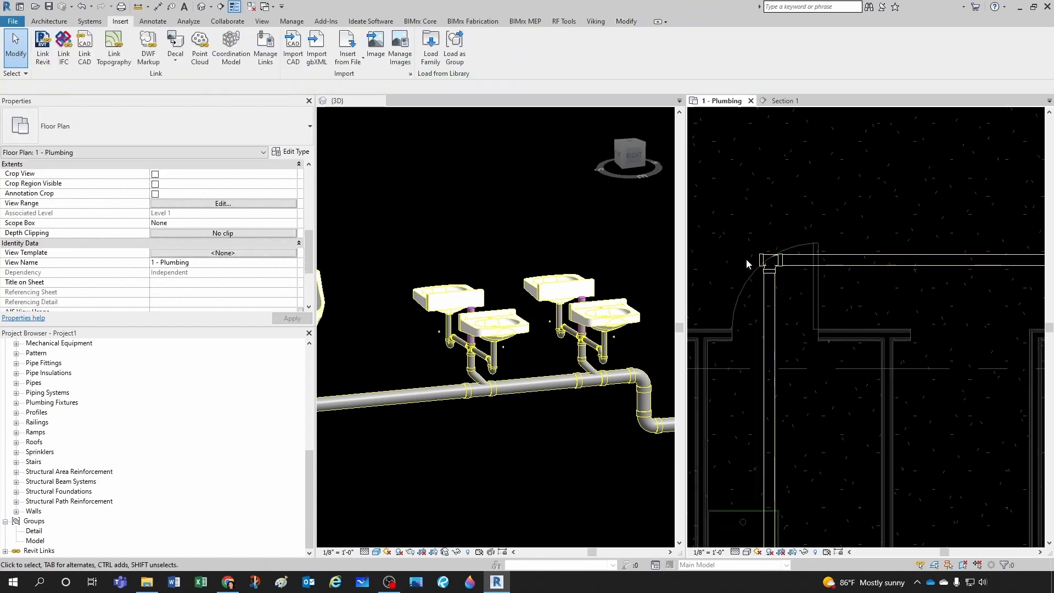
Step: Draw a 4" branch from the tee's open end, sloping up at 1/8" / 12", and turn it 90° back alongside the waste main
{"action": "scroll", "coordinate": [777, 271], "scroll_direction": "up", "scroll_amount": 1}
{"action": "left_click", "coordinate": [761, 261]}
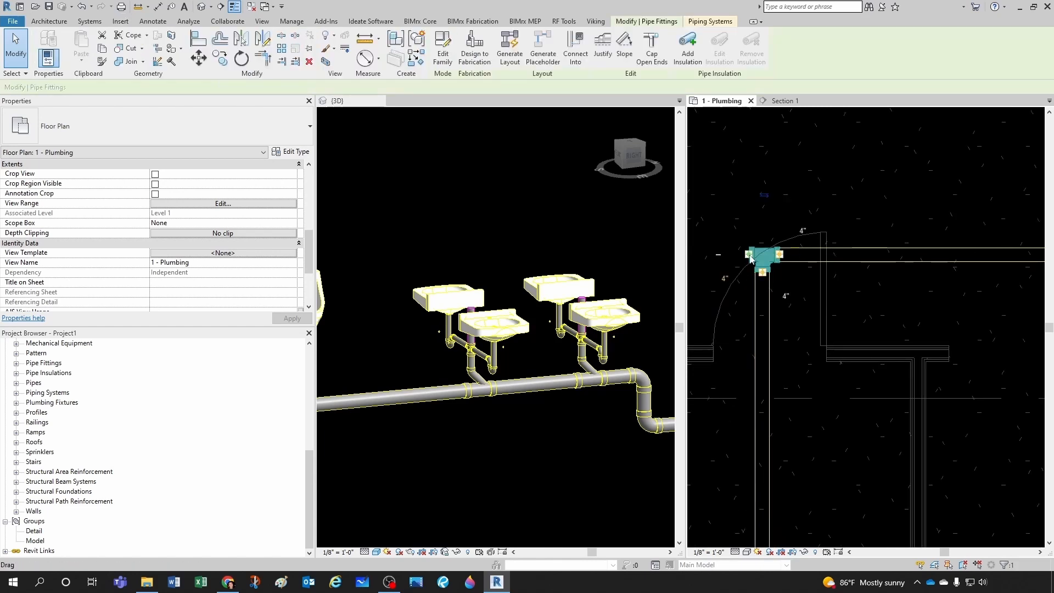
{"action": "right_click", "coordinate": [753, 255]}
{"action": "middle_click_drag", "start_coordinate": [752, 259], "coordinate": [771, 250]}
{"action": "scroll", "coordinate": [771, 251], "scroll_direction": "down", "scroll_amount": 1}
{"action": "right_click", "coordinate": [771, 250]}
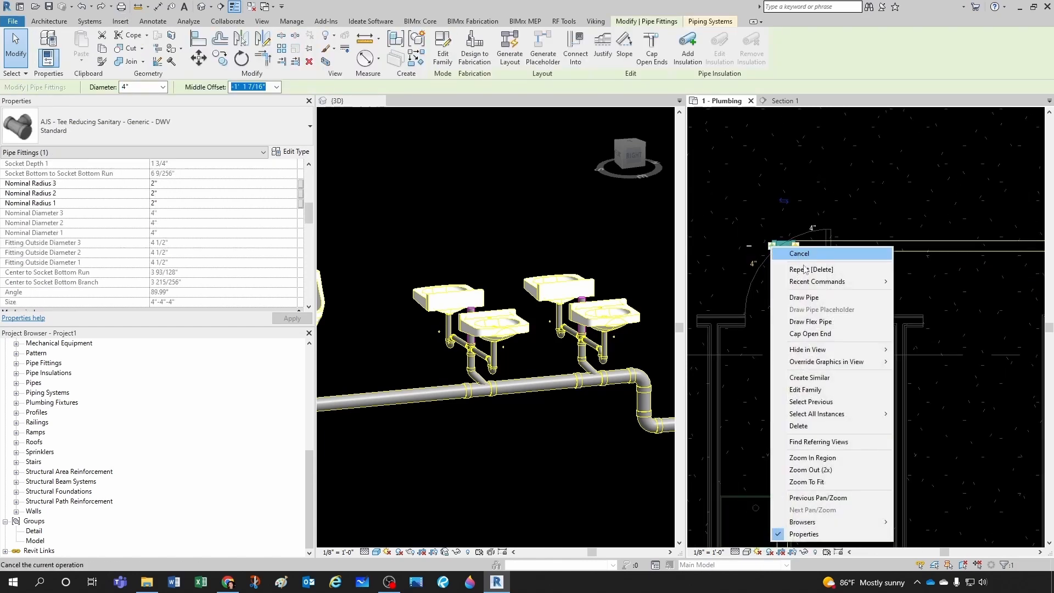
{"action": "left_click", "coordinate": [802, 301]}
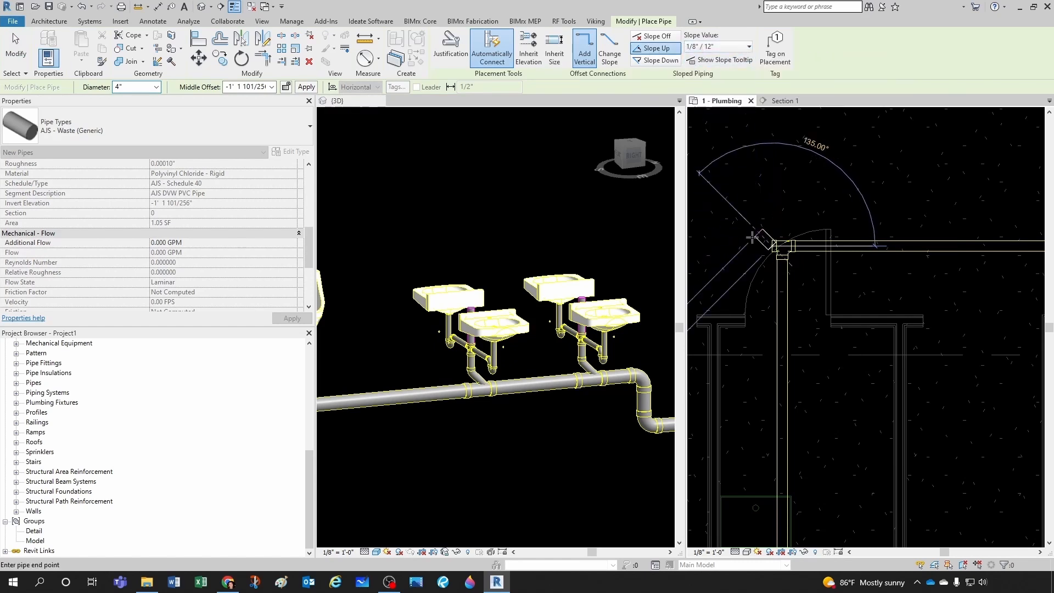
{"action": "left_click", "coordinate": [737, 245]}
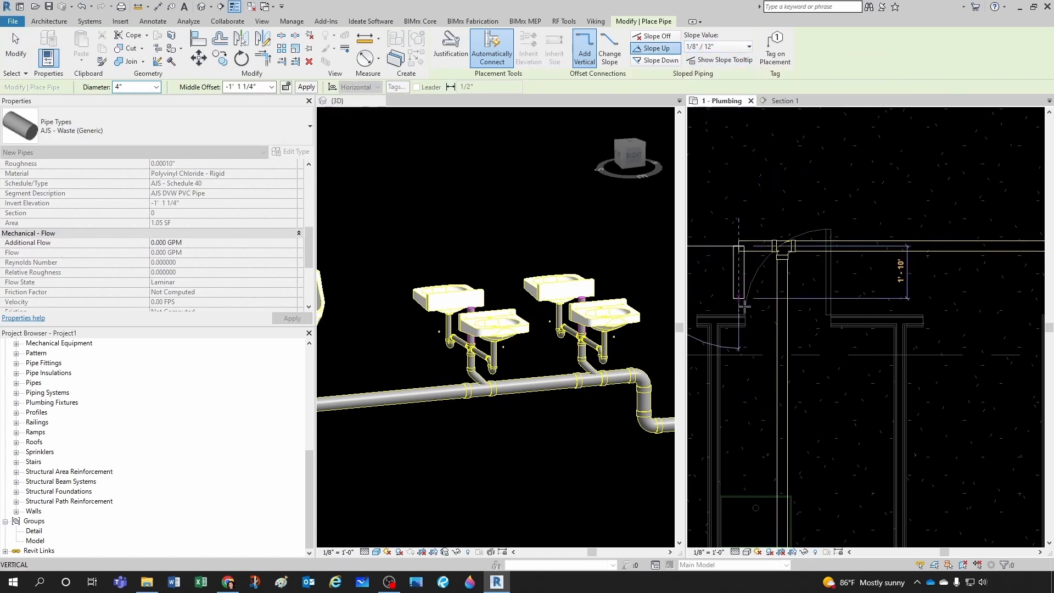
{"action": "left_click", "coordinate": [738, 348]}
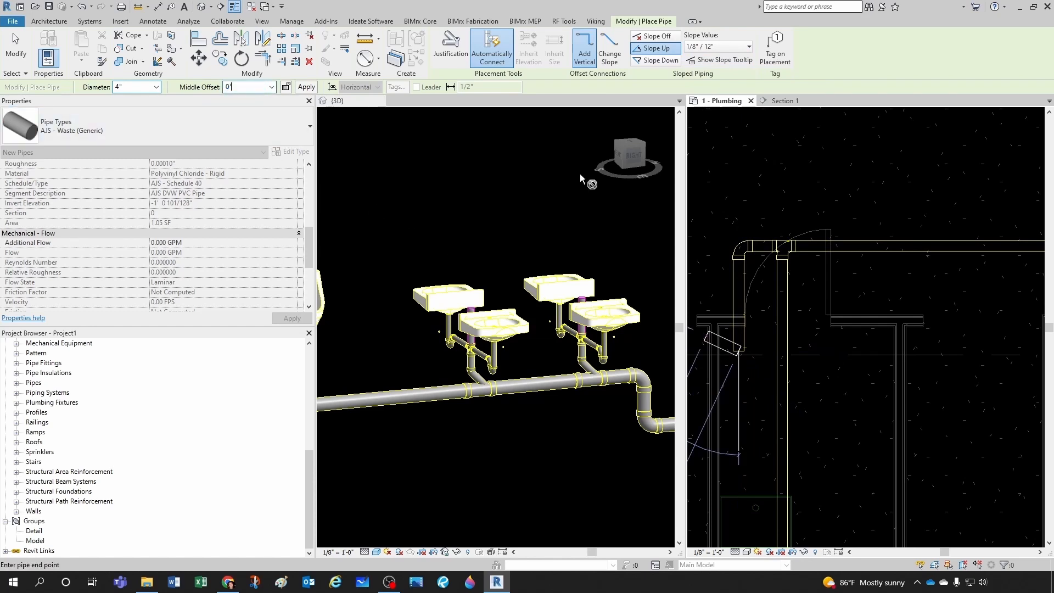
Step: Add a vertical riser at the end of the branch, up to a middle offset of 0' 0"
{"action": "type", "text": "0' 0\""}
{"action": "key", "text": "Return"}
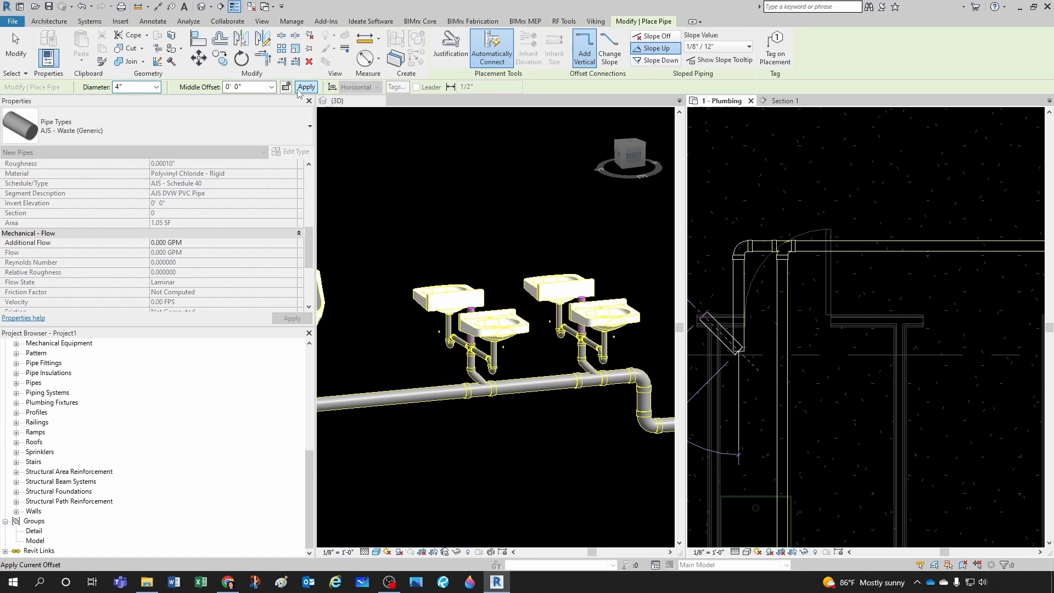
{"action": "left_click", "coordinate": [302, 88]}
{"action": "key", "text": "Escape"}
{"action": "key", "text": "Escape"}
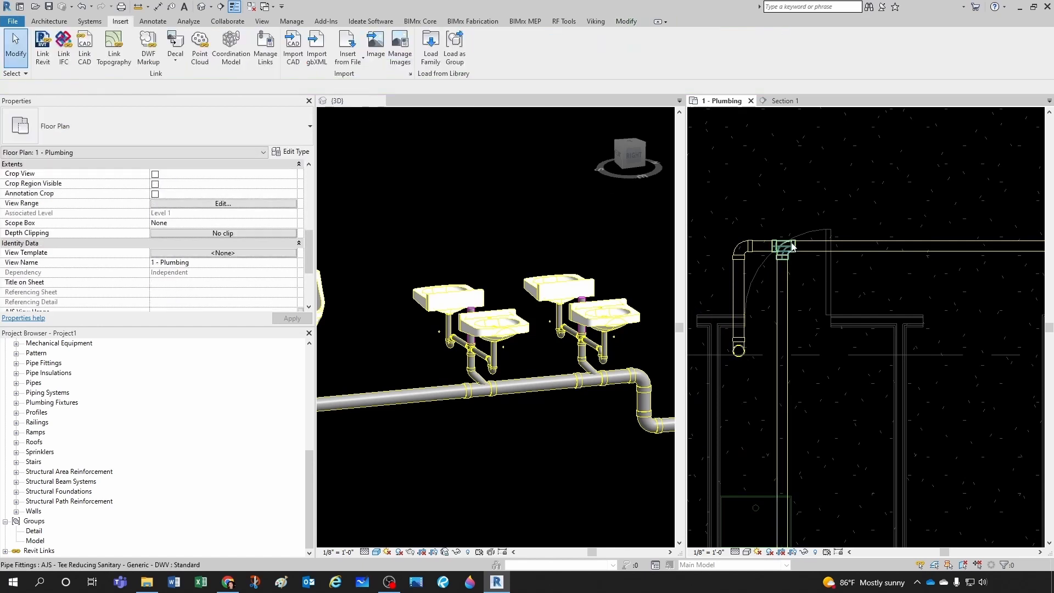
Step: Change the corner tee to the AJS - Combination Wye with 8th Bend - Generic - DWV Standard type
{"action": "scroll", "coordinate": [794, 247], "scroll_direction": "up", "scroll_amount": 1}
{"action": "left_click", "coordinate": [214, 137]}
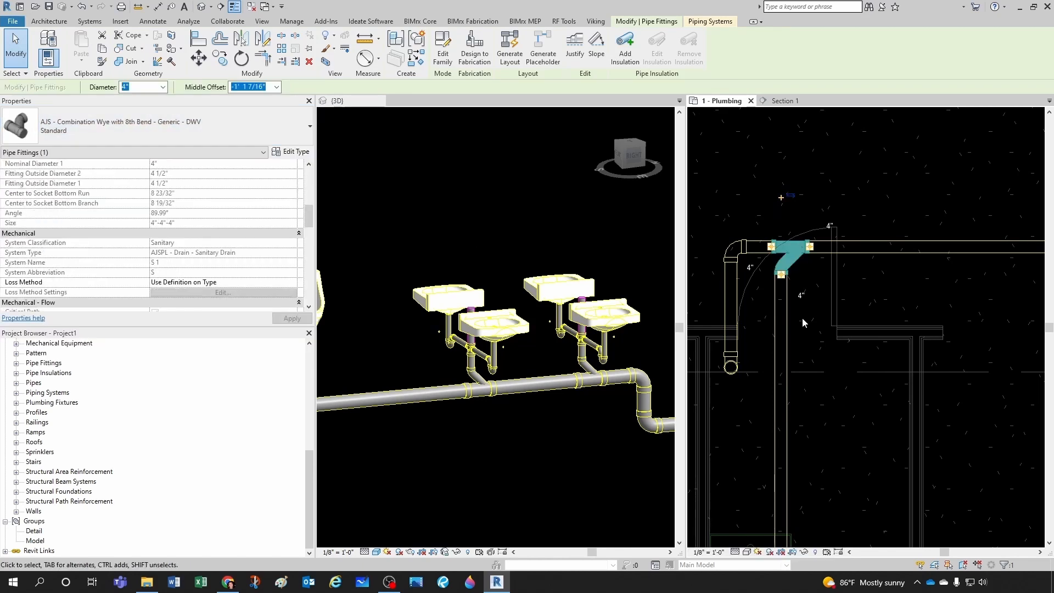
{"action": "key", "text": "Escape"}
Step: Cap the open upper end of the 4" riser on the branch in the 3D view
{"action": "scroll", "coordinate": [759, 348], "scroll_direction": "down", "scroll_amount": 2}
{"action": "scroll", "coordinate": [745, 345], "scroll_direction": "down", "scroll_amount": 3}
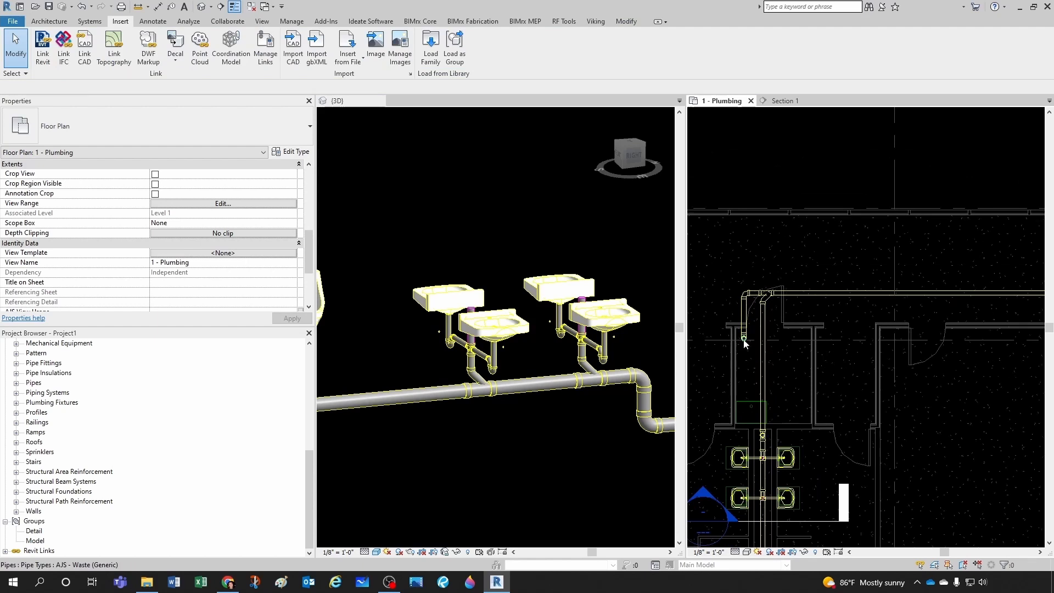
{"action": "scroll", "coordinate": [754, 320], "scroll_direction": "down", "scroll_amount": 1}
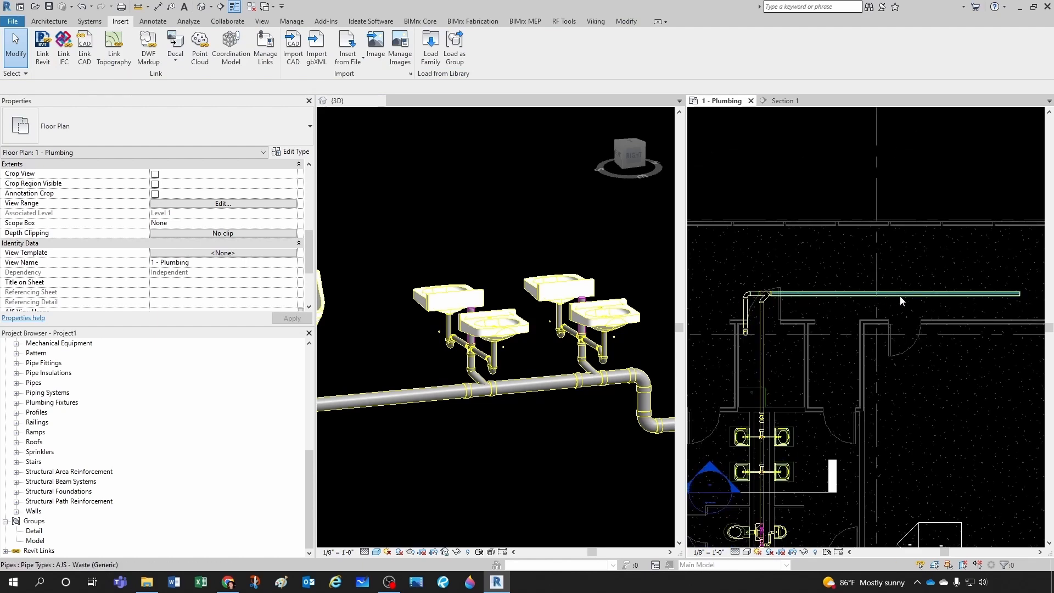
{"action": "scroll", "coordinate": [934, 297], "scroll_direction": "up", "scroll_amount": 1}
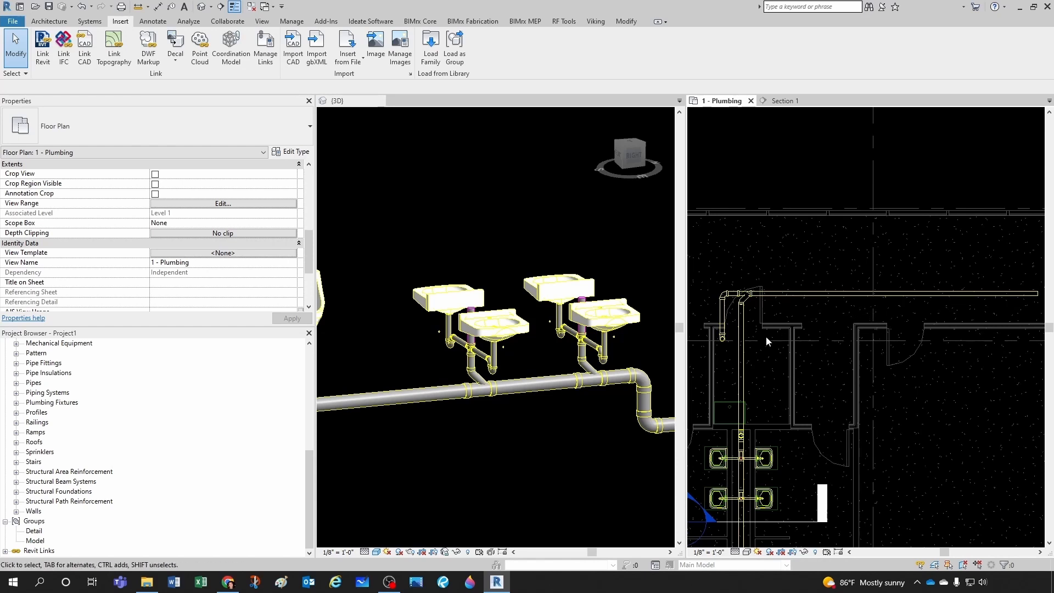
{"action": "left_click", "coordinate": [523, 420]}
{"action": "scroll", "coordinate": [524, 421], "scroll_direction": "down", "scroll_amount": 4}
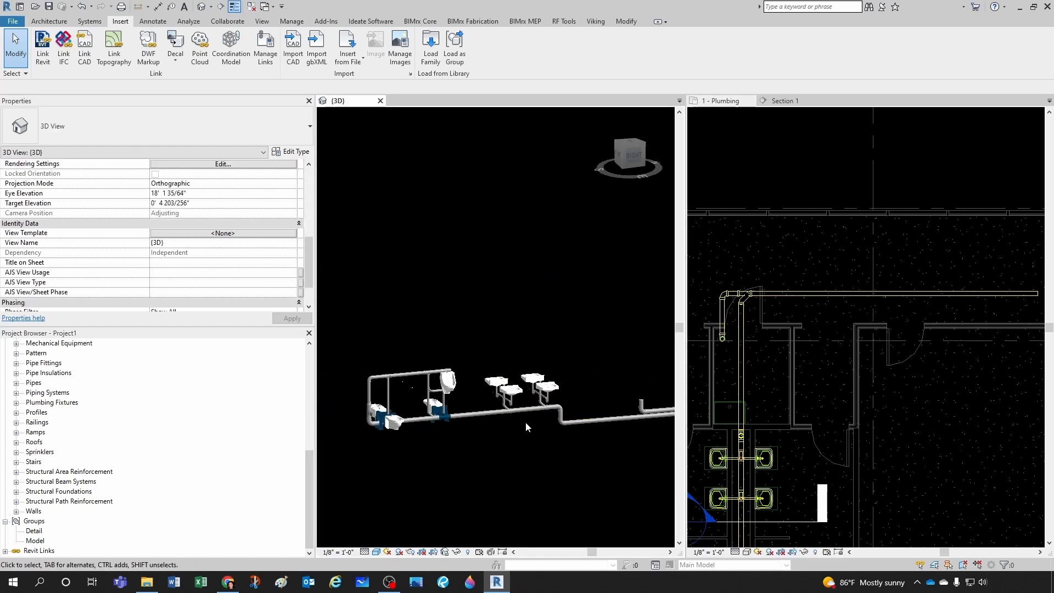
{"action": "scroll", "coordinate": [526, 426], "scroll_direction": "up", "scroll_amount": 6}
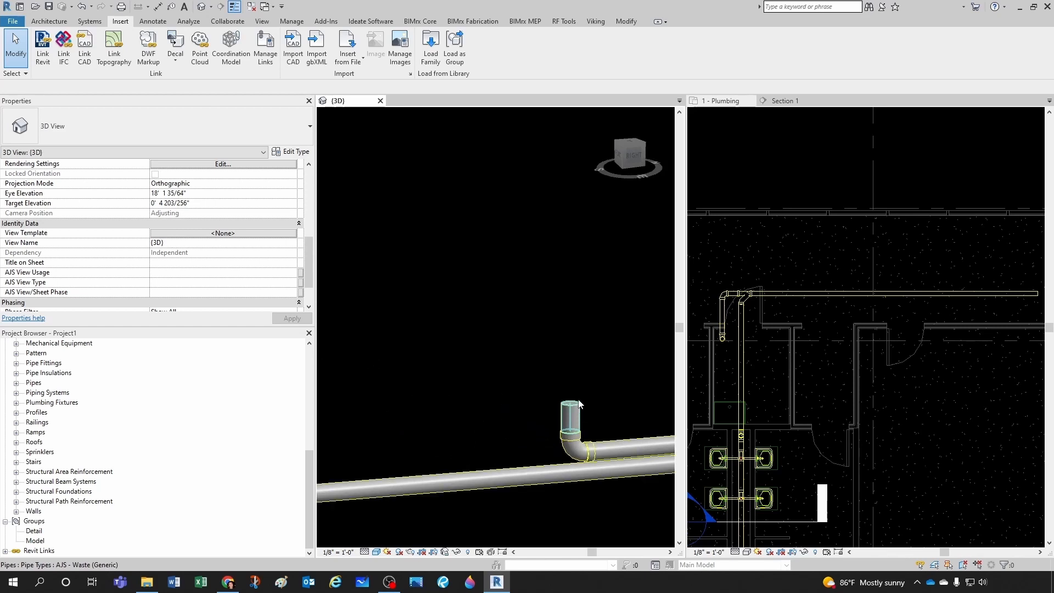
{"action": "left_click", "coordinate": [580, 405]}
{"action": "left_click", "coordinate": [530, 51]}
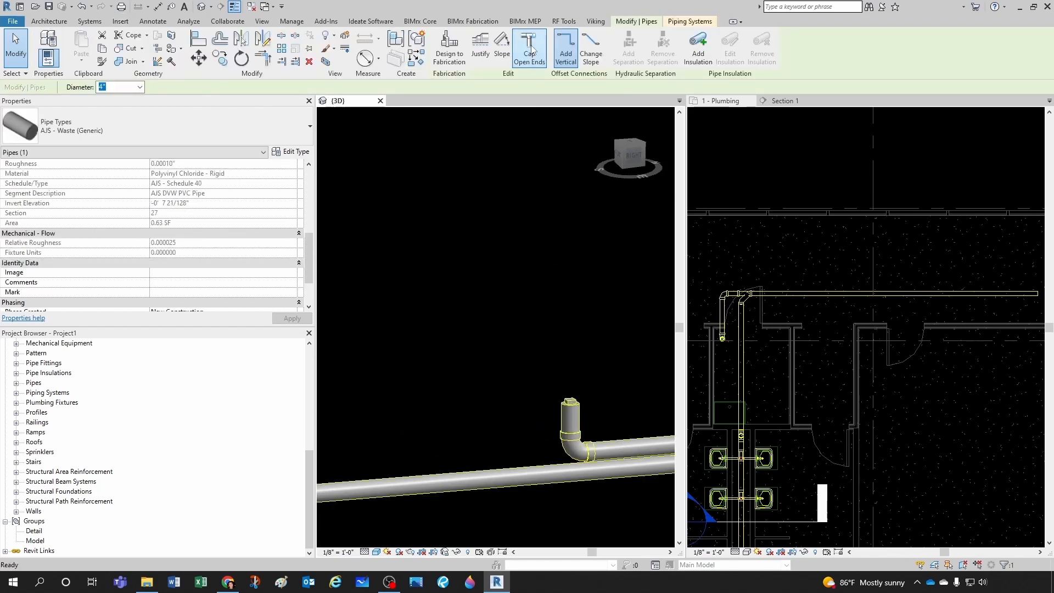
{"action": "left_click", "coordinate": [582, 283]}
Step: Change the bend at the base of the capped riser to the AJS - Bend Long Sweep - Generic - DWV Standard type
{"action": "scroll", "coordinate": [571, 449], "scroll_direction": "up", "scroll_amount": 2}
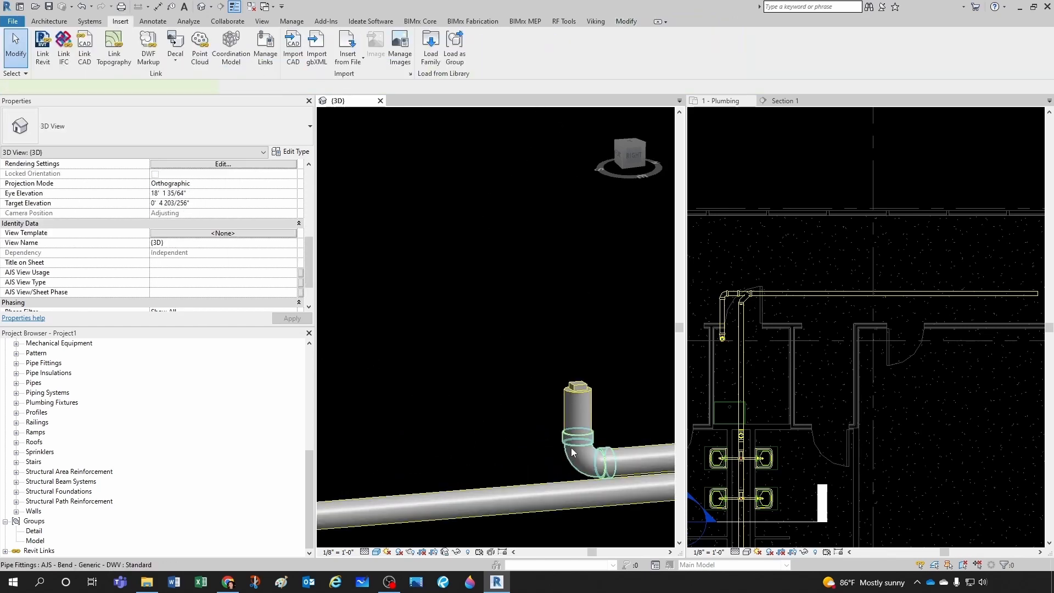
{"action": "left_click", "coordinate": [571, 449]}
{"action": "left_click", "coordinate": [127, 133]}
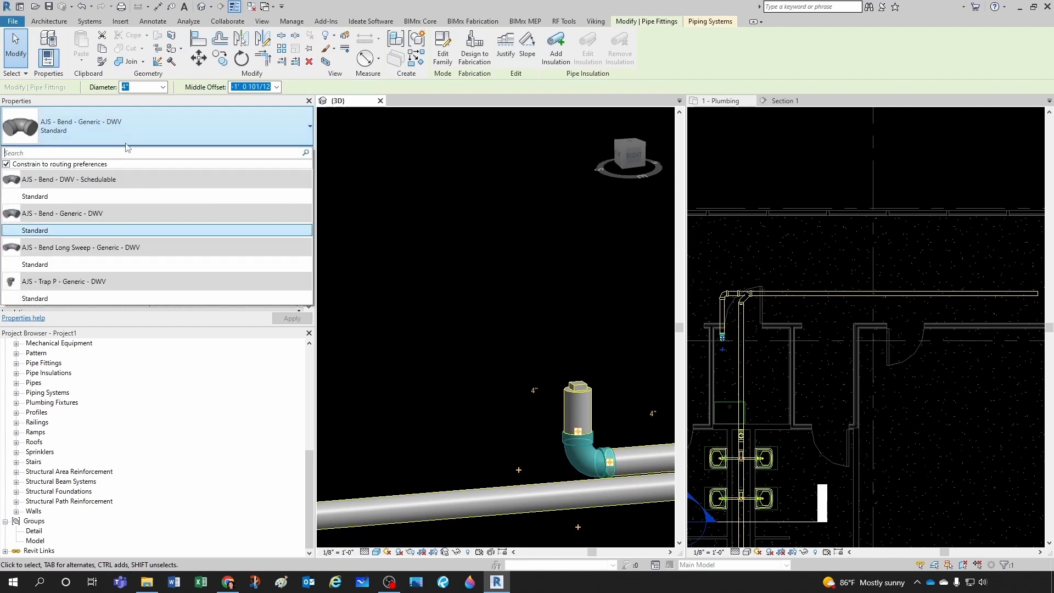
{"action": "left_click", "coordinate": [88, 264]}
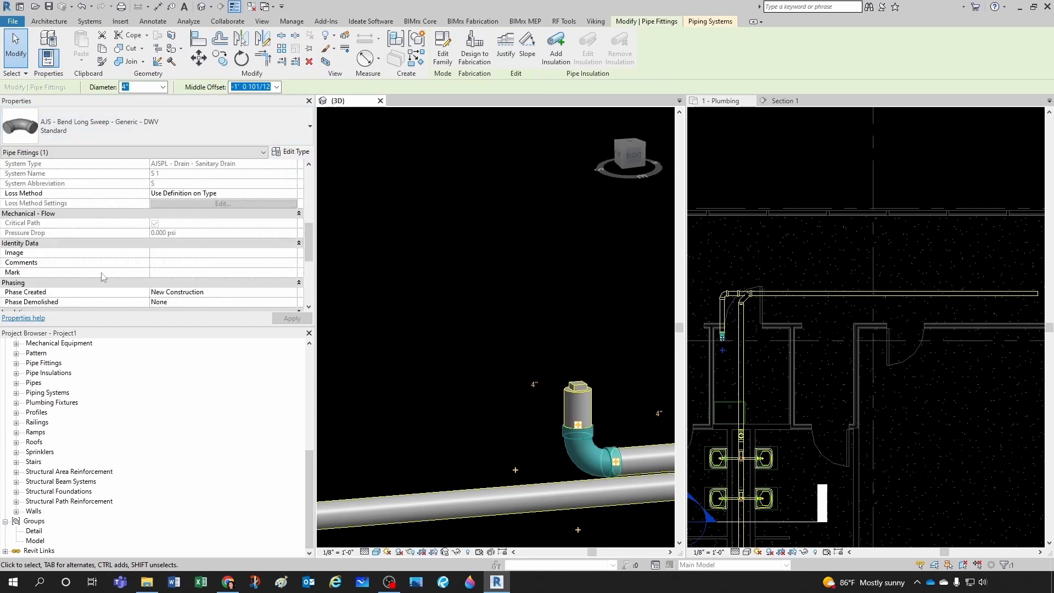
{"action": "left_click", "coordinate": [532, 374]}
{"action": "scroll", "coordinate": [808, 365], "scroll_direction": "down", "scroll_amount": 2}
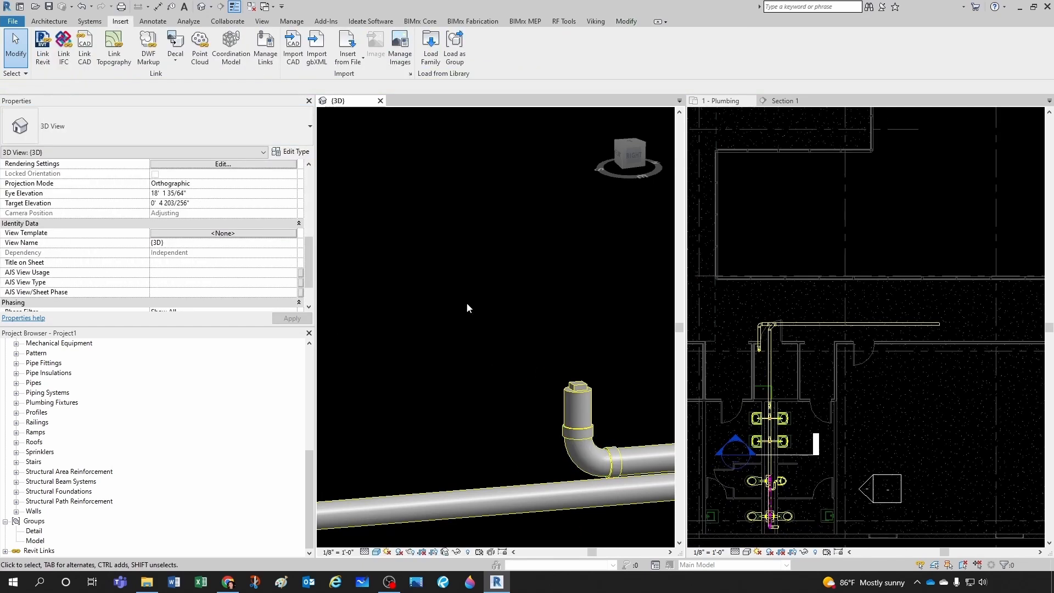
{"action": "scroll", "coordinate": [467, 300], "scroll_direction": "down", "scroll_amount": 2}
{"action": "scroll", "coordinate": [468, 304], "scroll_direction": "down", "scroll_amount": 5}
{"action": "middle_click_drag", "start_coordinate": [396, 340], "coordinate": [432, 374]}
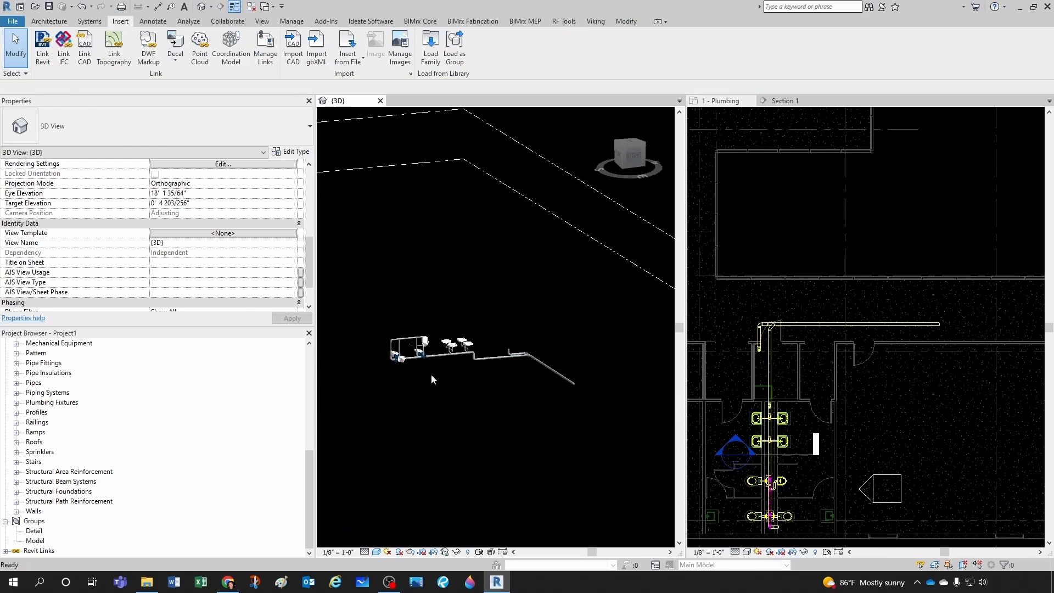
Step: Set the middle offset of the short capped 4" waste stub at the base of the end stack to 20"
{"action": "scroll", "coordinate": [404, 364], "scroll_direction": "up", "scroll_amount": 3}
{"action": "scroll", "coordinate": [384, 379], "scroll_direction": "up", "scroll_amount": 5}
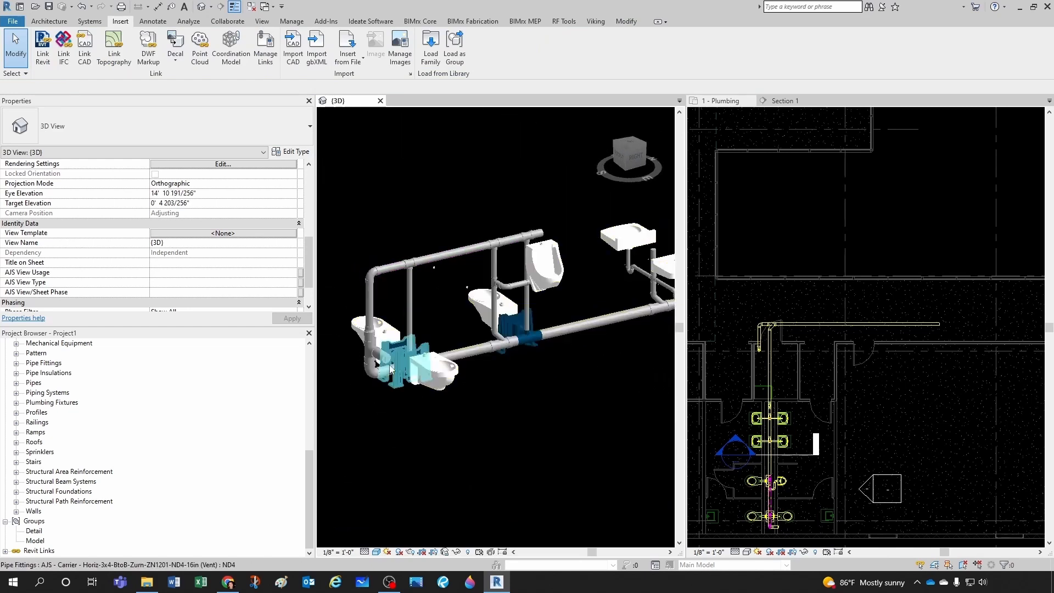
{"action": "scroll", "coordinate": [374, 365], "scroll_direction": "up", "scroll_amount": 2}
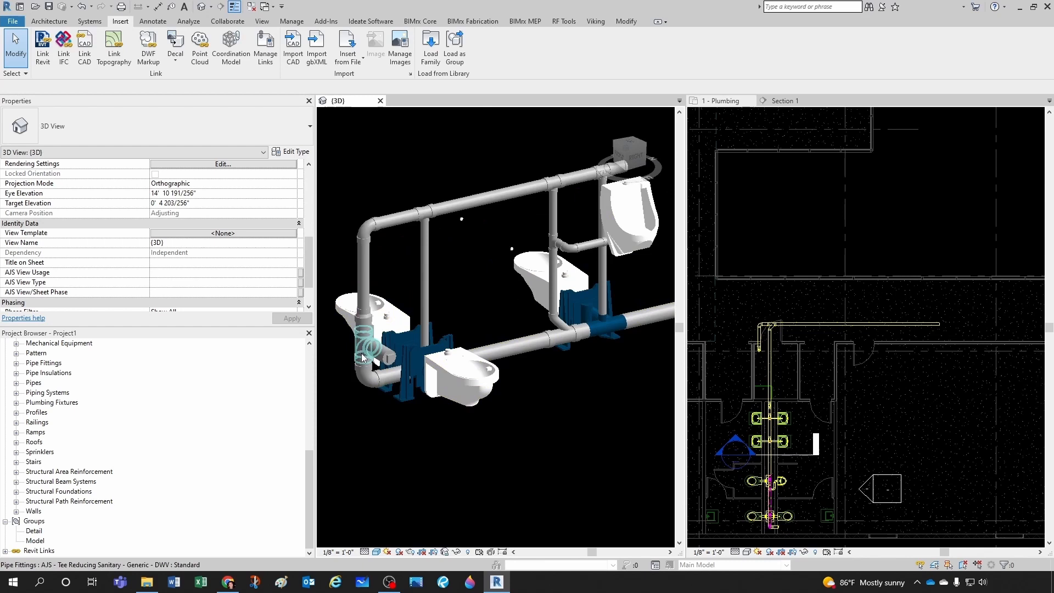
{"action": "scroll", "coordinate": [370, 389], "scroll_direction": "up", "scroll_amount": 3}
{"action": "left_click", "coordinate": [370, 387]}
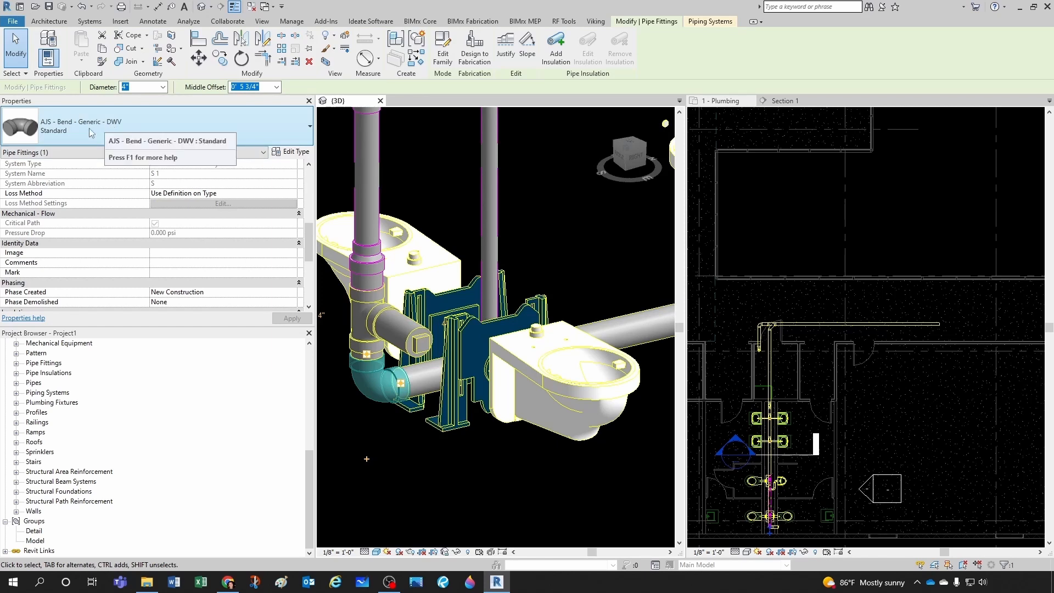
{"action": "key", "text": "Escape"}
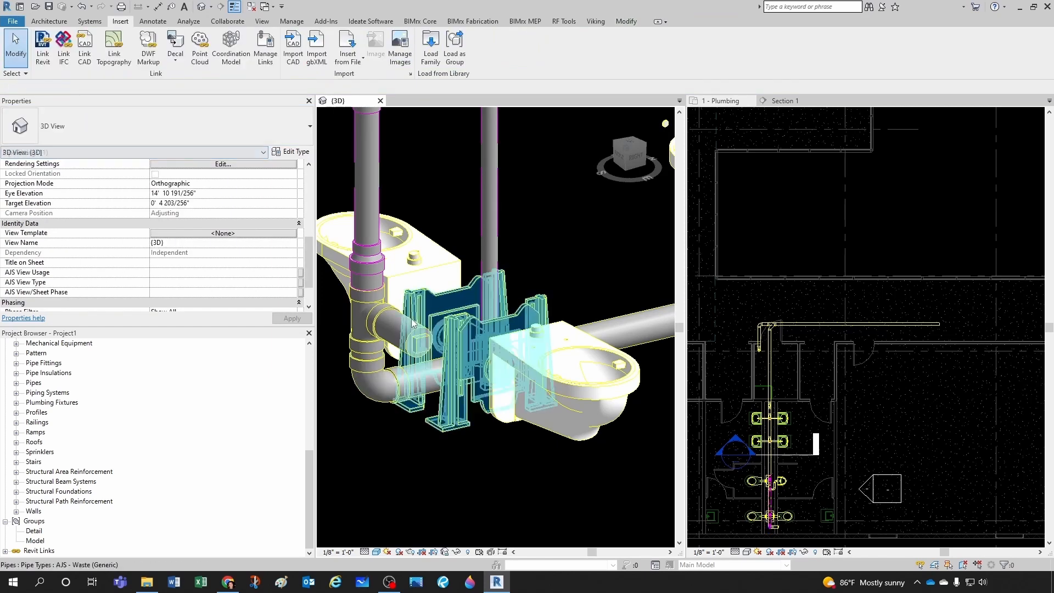
{"action": "left_click", "coordinate": [407, 320]}
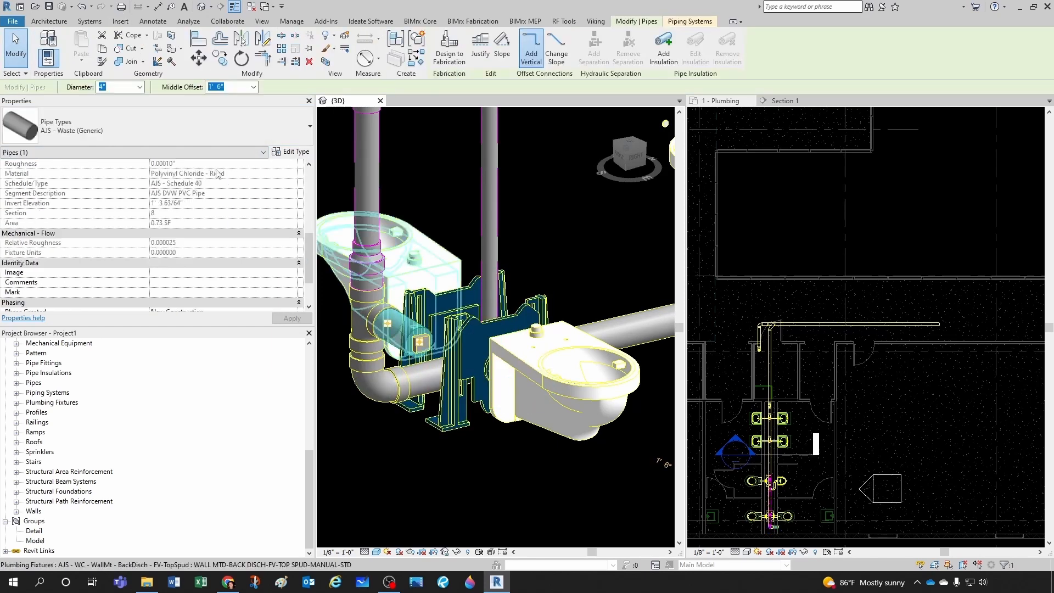
{"action": "left_click", "coordinate": [221, 92]}
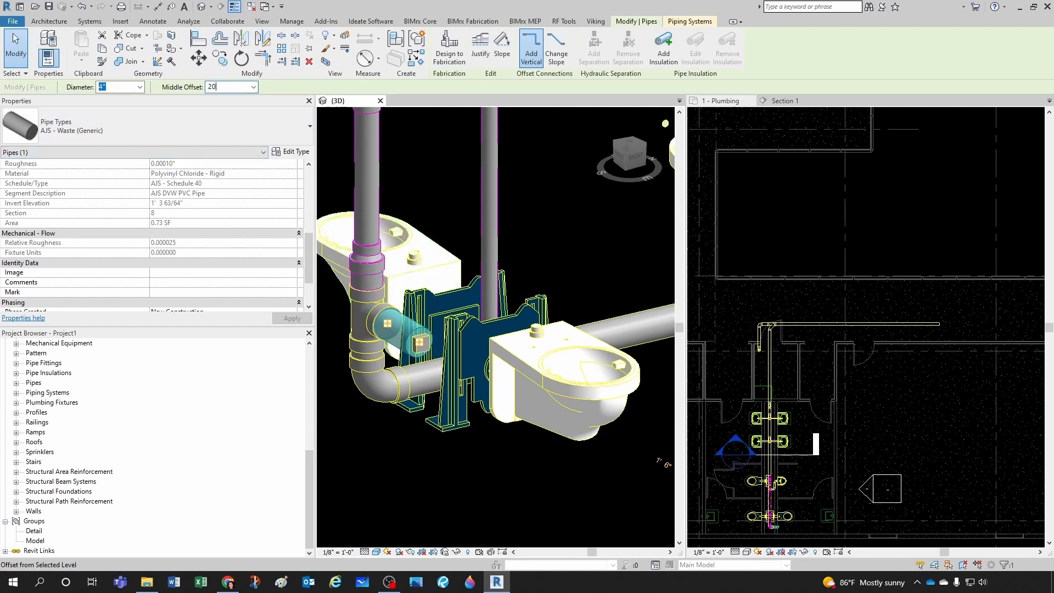
{"action": "type", "text": "20\""}
{"action": "key", "text": "Return"}
{"action": "key", "text": "Escape"}
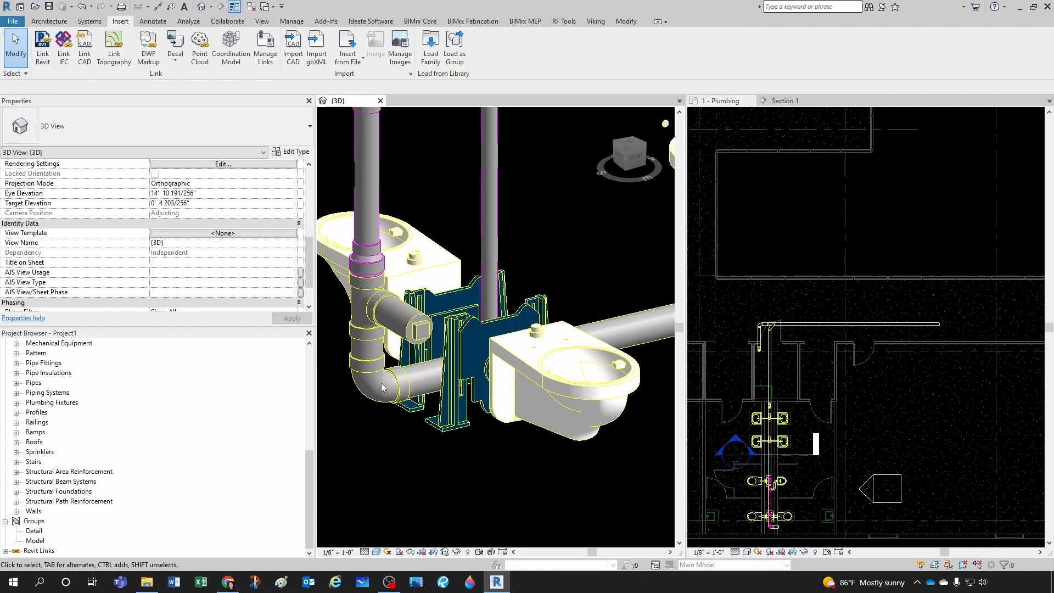
Step: Change the bend directly below the tee at the base of the end stack to the long sweep bend type
{"action": "left_click", "coordinate": [382, 366]}
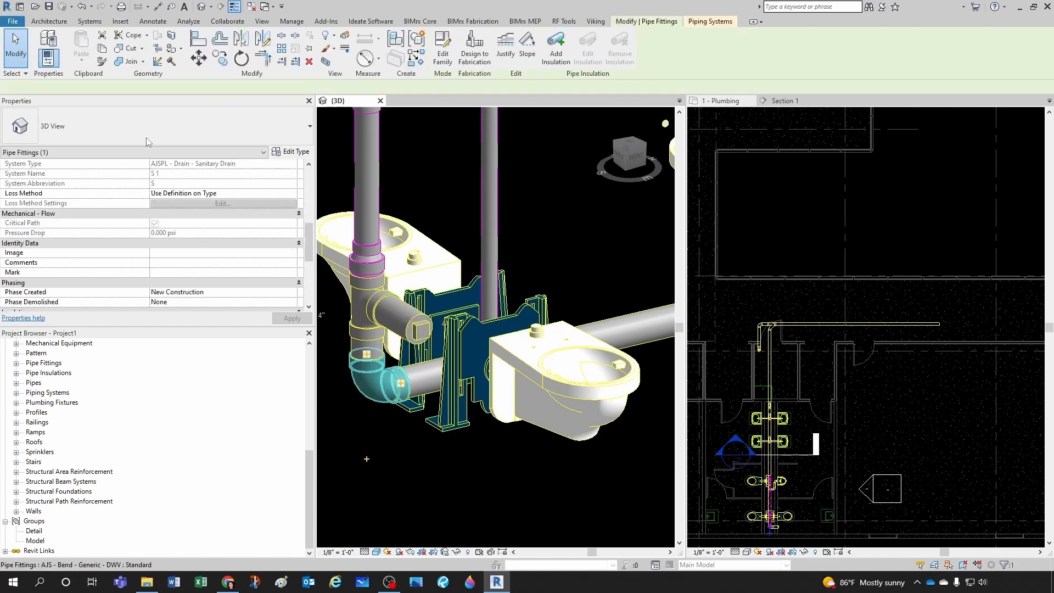
{"action": "left_click", "coordinate": [141, 125]}
{"action": "left_click", "coordinate": [66, 265]}
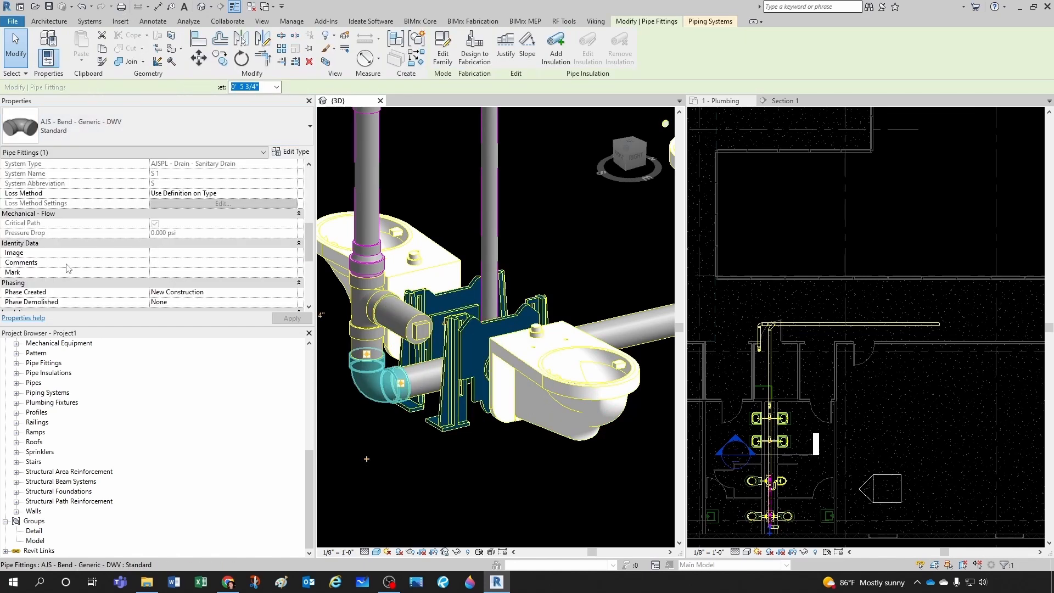
{"action": "key", "text": "Escape"}
Step: Extend the open end of the overhead vent main beyond the urinal, past the vent risers of both lavatory pairs
{"action": "scroll", "coordinate": [390, 407], "scroll_direction": "down", "scroll_amount": 5}
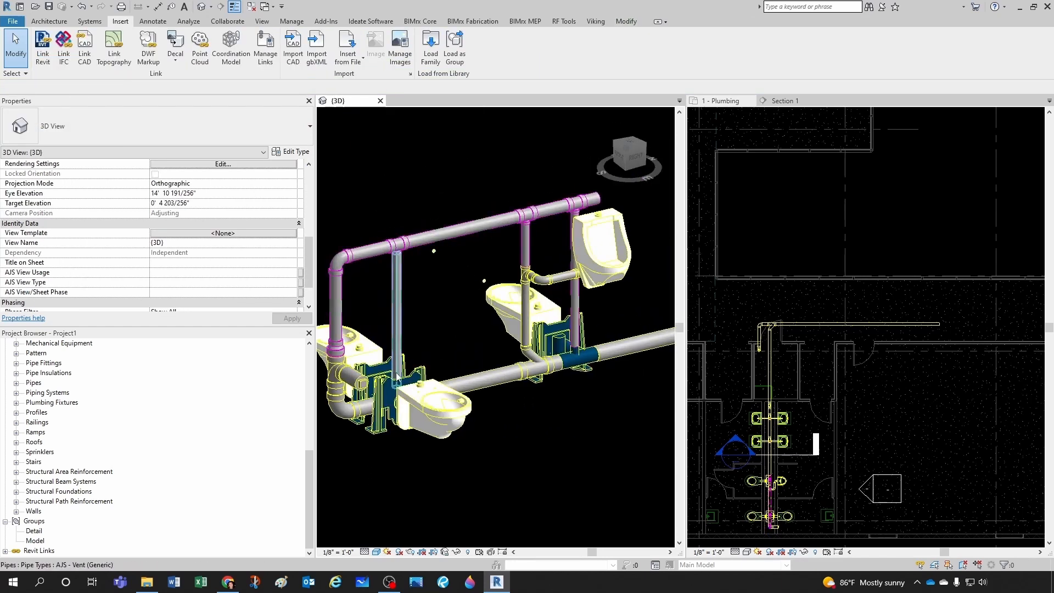
{"action": "scroll", "coordinate": [429, 280], "scroll_direction": "down", "scroll_amount": 1}
{"action": "middle_click_drag", "start_coordinate": [507, 324], "coordinate": [453, 350]}
{"action": "scroll", "coordinate": [453, 350], "scroll_direction": "up", "scroll_amount": 1}
{"action": "scroll", "coordinate": [454, 352], "scroll_direction": "up", "scroll_amount": 1}
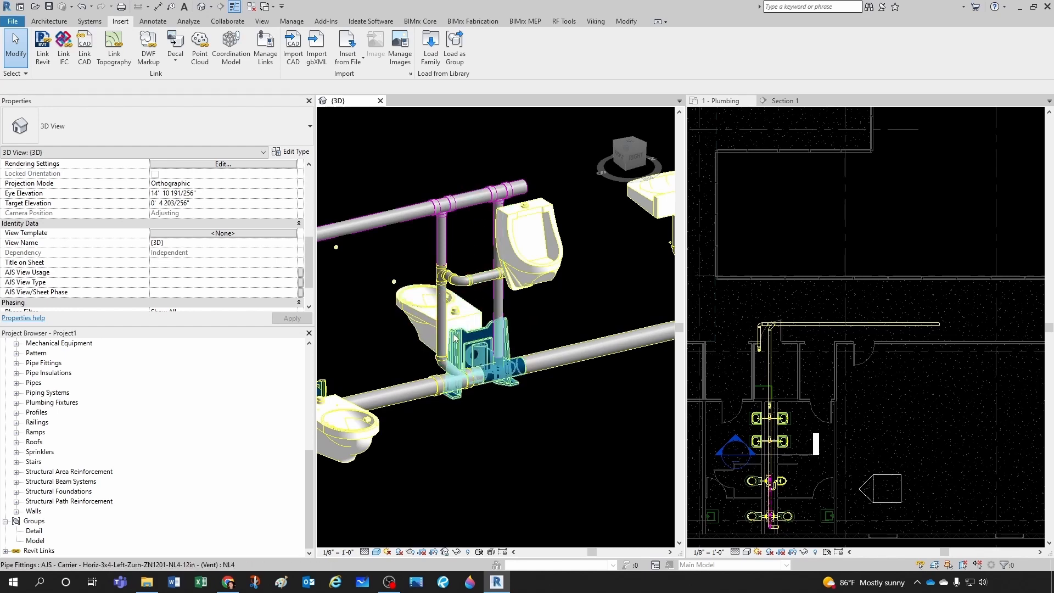
{"action": "scroll", "coordinate": [453, 351], "scroll_direction": "up", "scroll_amount": 1}
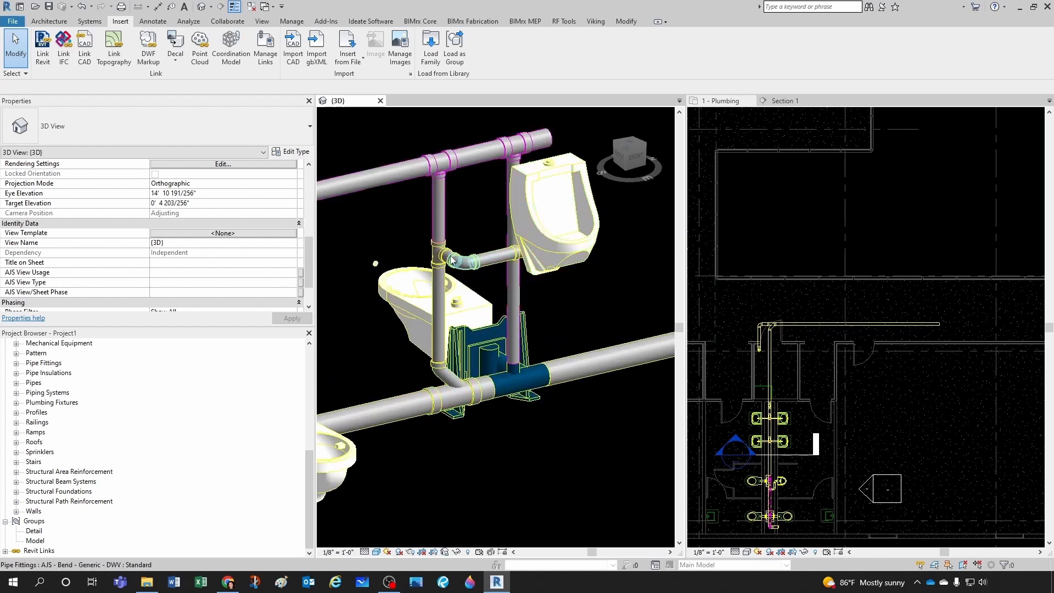
{"action": "scroll", "coordinate": [432, 258], "scroll_direction": "down", "scroll_amount": 5}
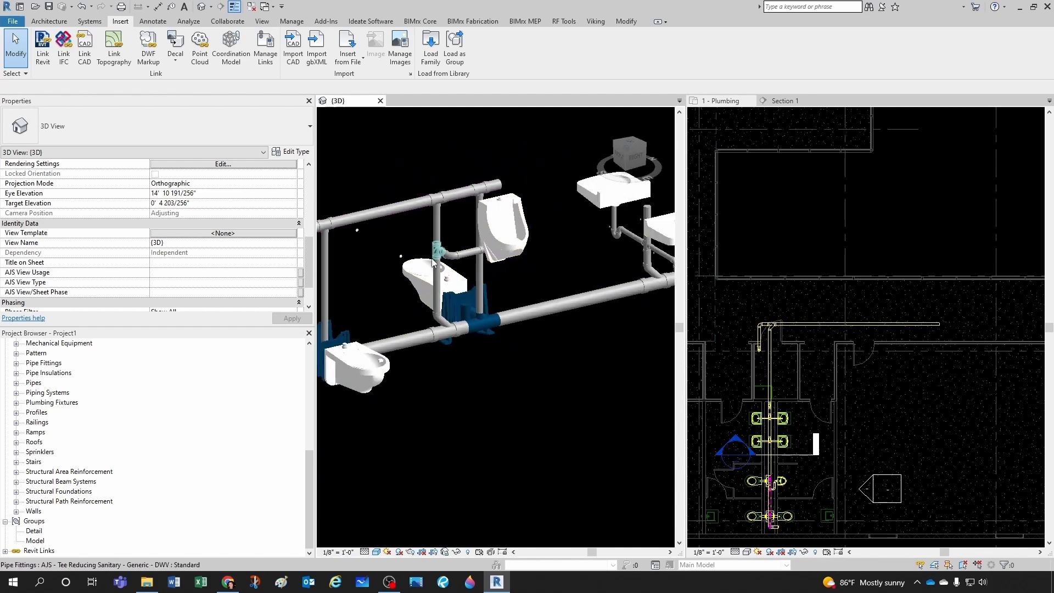
{"action": "scroll", "coordinate": [398, 237], "scroll_direction": "up", "scroll_amount": 2}
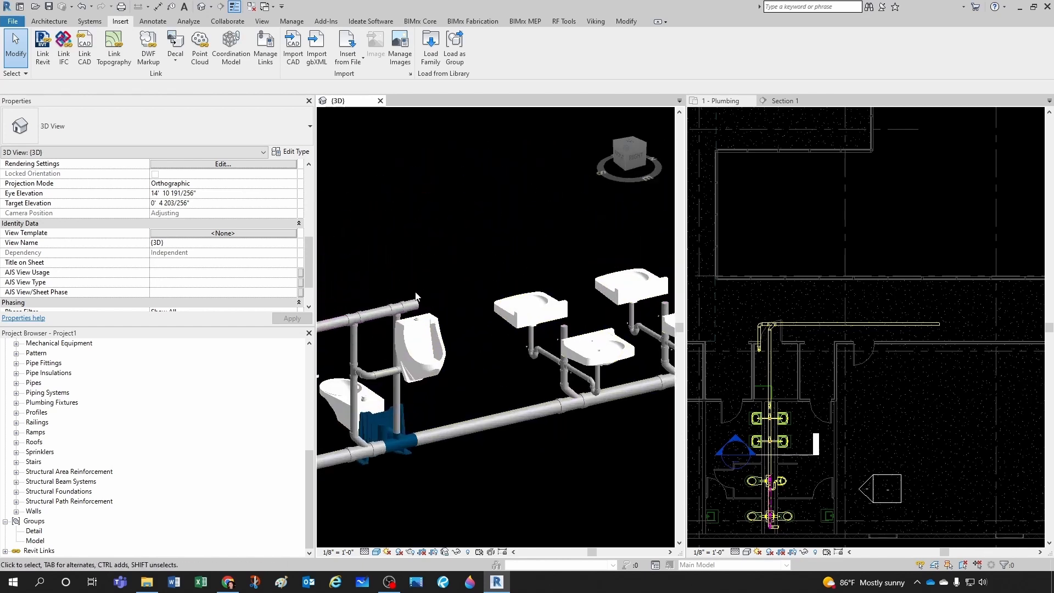
{"action": "left_click", "coordinate": [415, 302]}
{"action": "key", "text": "Escape"}
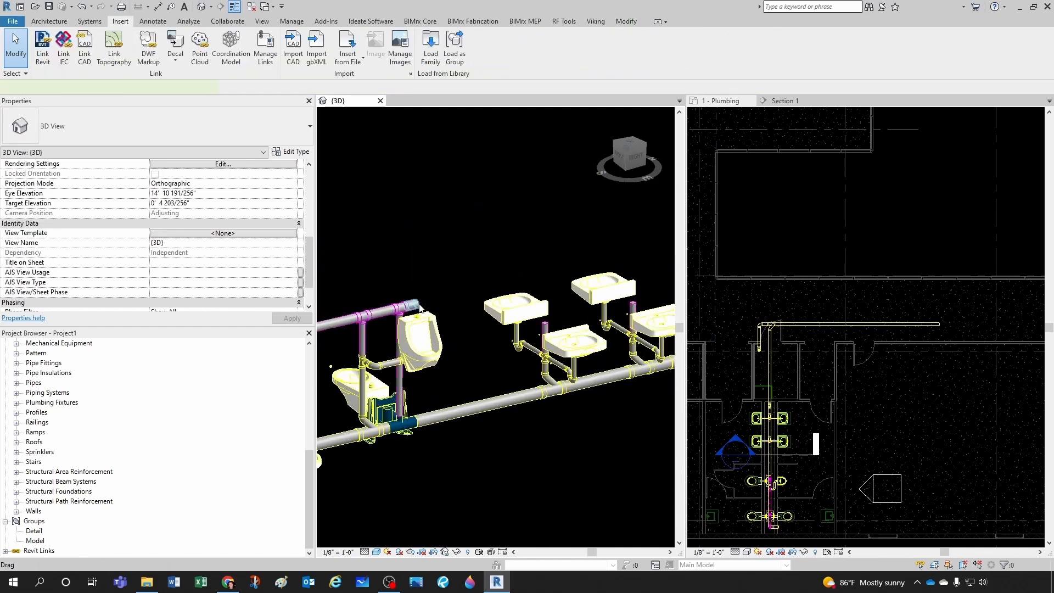
{"action": "left_click", "coordinate": [418, 304]}
{"action": "left_click_drag", "start_coordinate": [417, 304], "coordinate": [662, 253]}
{"action": "key", "text": "Escape"}
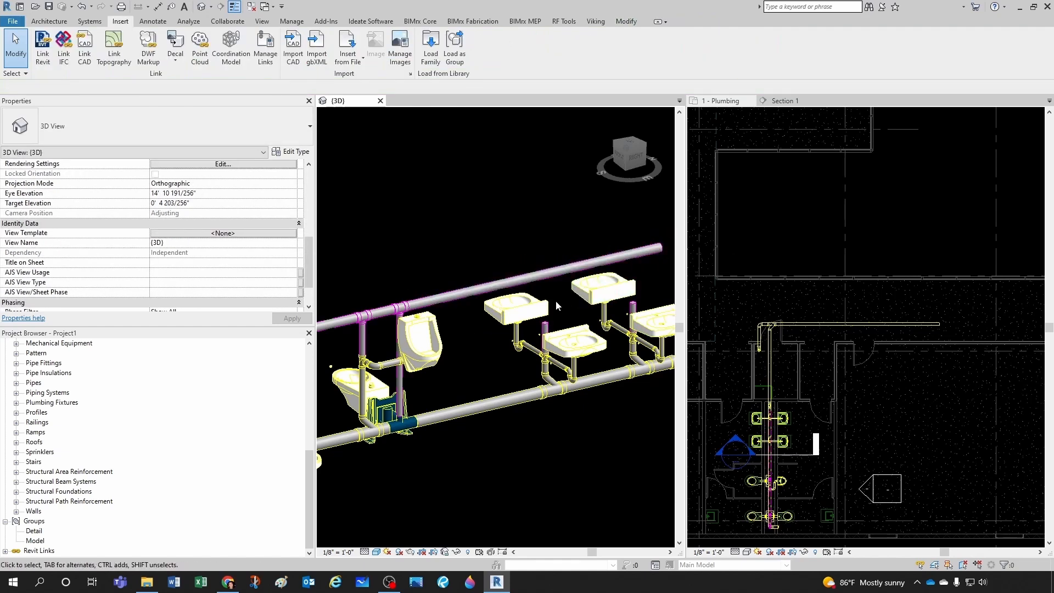
Step: Extend the vent risers of both lavatory pairs up to the overhead vent main with Trim/Extend
{"action": "scroll", "coordinate": [556, 301], "scroll_direction": "up", "scroll_amount": 1}
{"action": "middle_click_drag", "start_coordinate": [555, 301], "coordinate": [469, 293]}
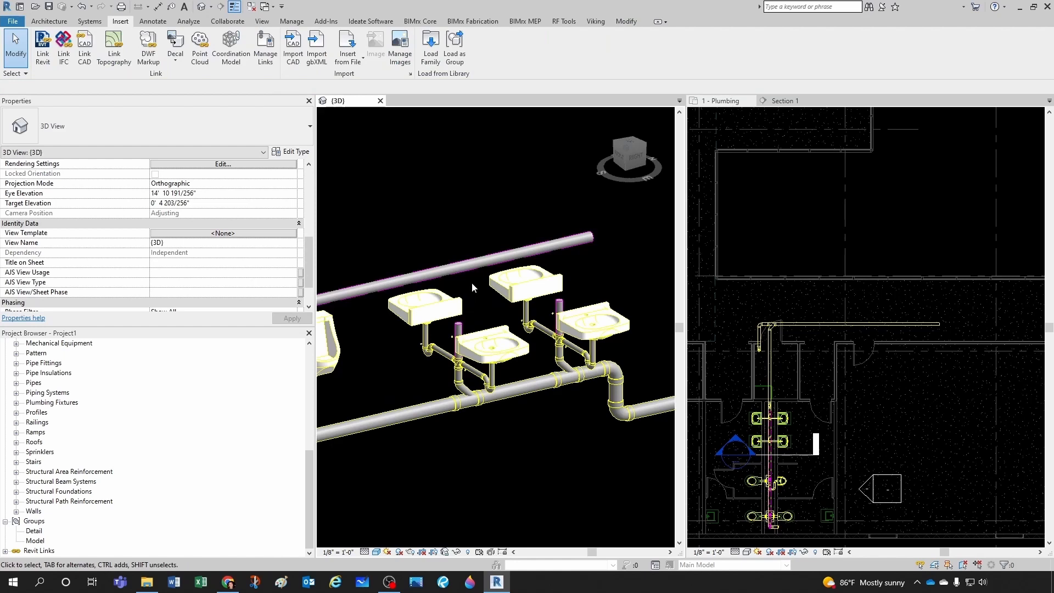
{"action": "key", "text": "t"}
{"action": "key", "text": "r"}
{"action": "left_click", "coordinate": [467, 271]}
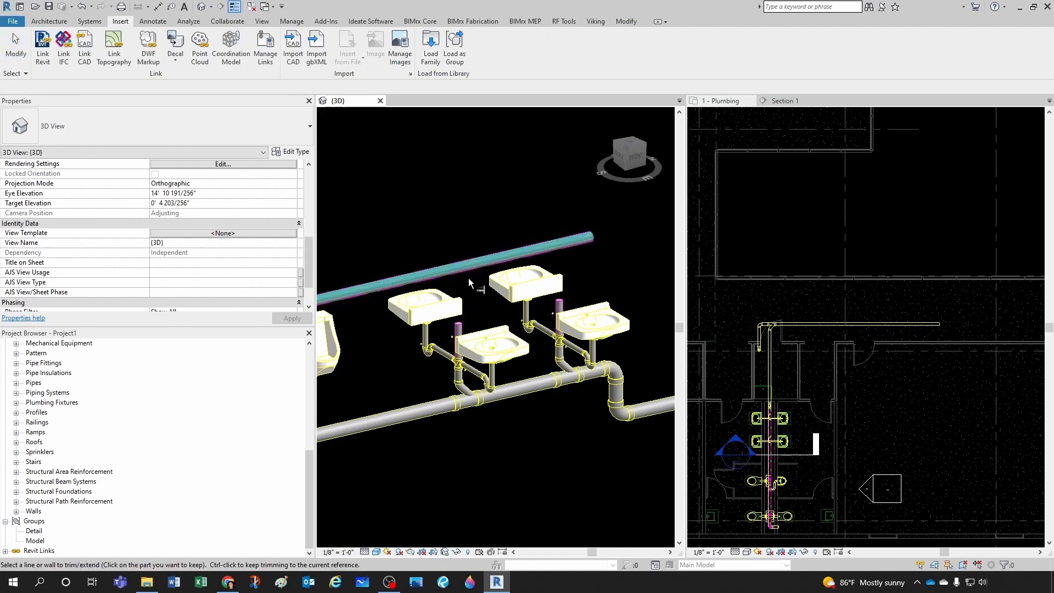
{"action": "left_click", "coordinate": [460, 326]}
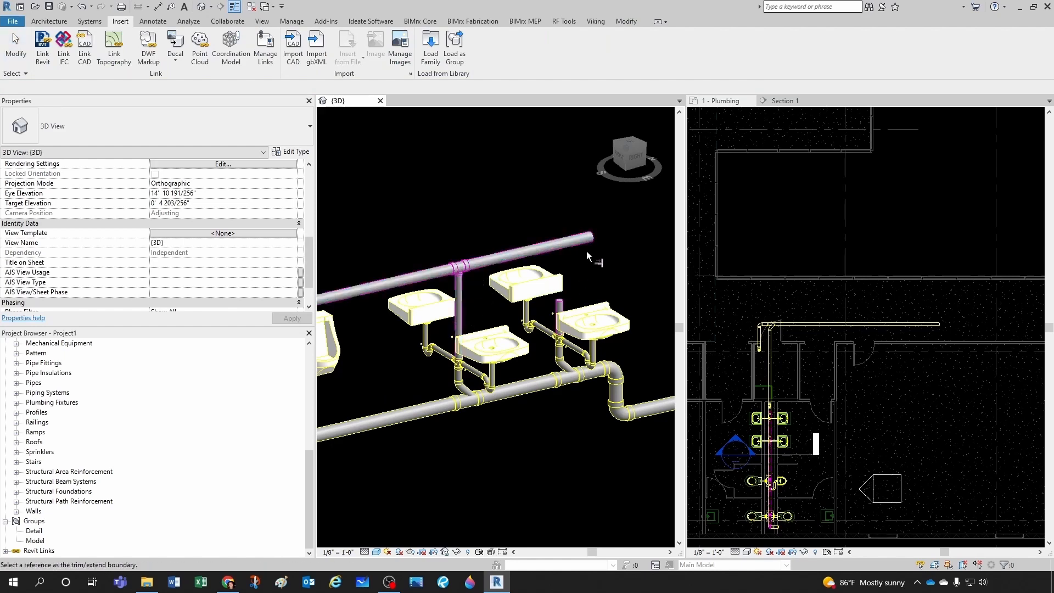
{"action": "scroll", "coordinate": [511, 310], "scroll_direction": "down", "scroll_amount": 1}
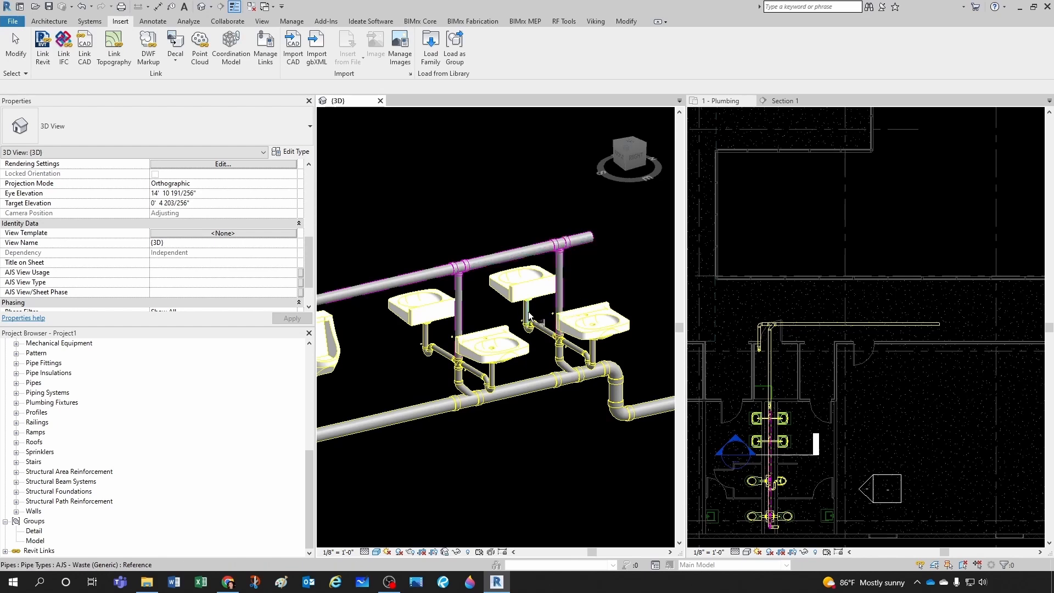
{"action": "key", "text": "Escape"}
{"action": "scroll", "coordinate": [511, 309], "scroll_direction": "down", "scroll_amount": 4}
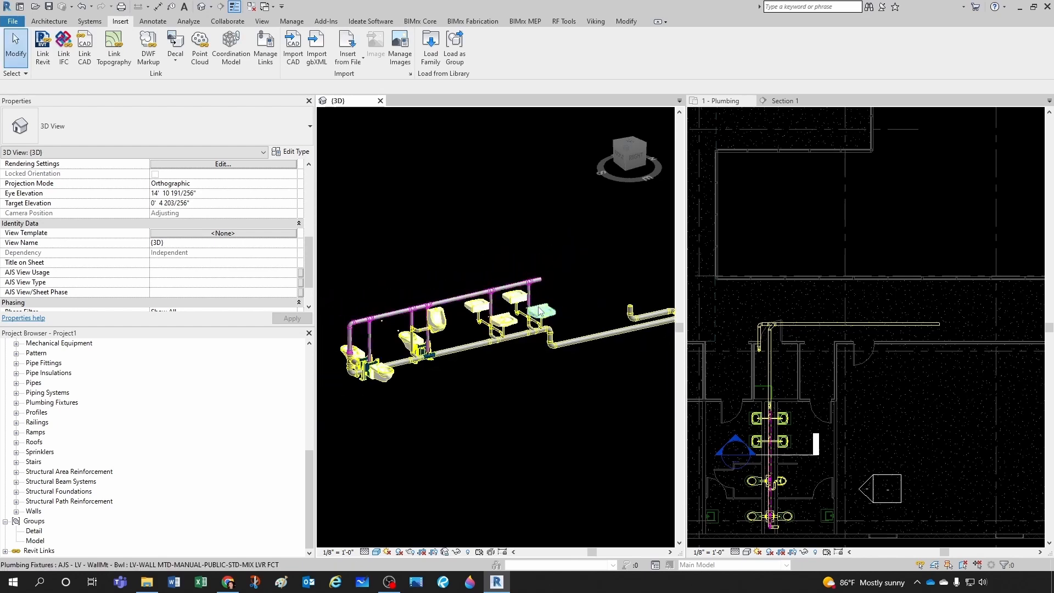
{"action": "scroll", "coordinate": [521, 338], "scroll_direction": "down", "scroll_amount": 1}
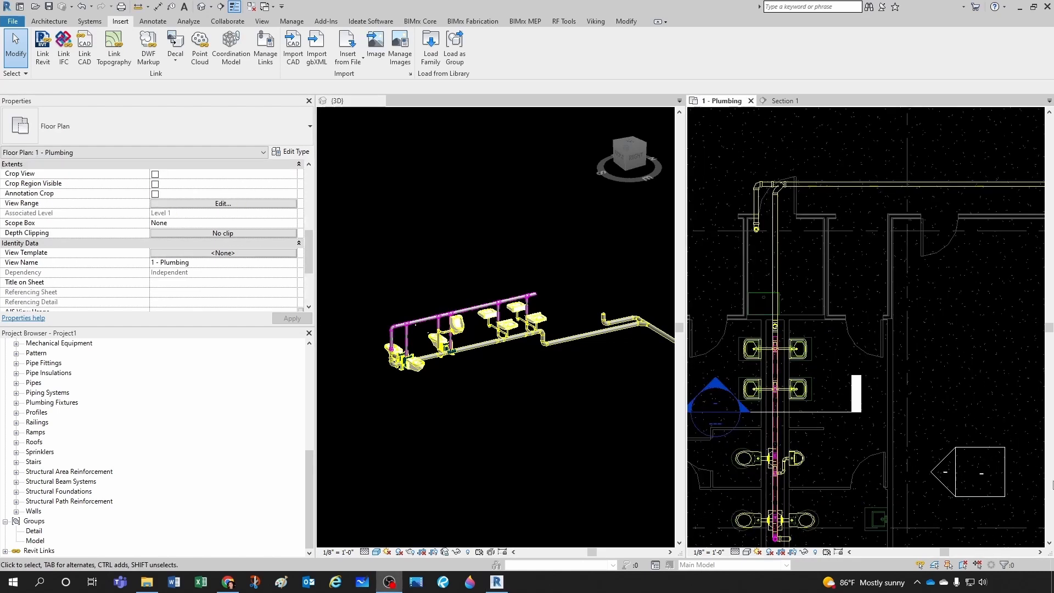
Step: Place a FD-FINISHED AREAS-ZURN ZN-415S-P floor drain on the Level 1 work plane, between the lavatories and urinal in the plumbing plan
{"action": "scroll", "coordinate": [831, 396], "scroll_direction": "down", "scroll_amount": 1}
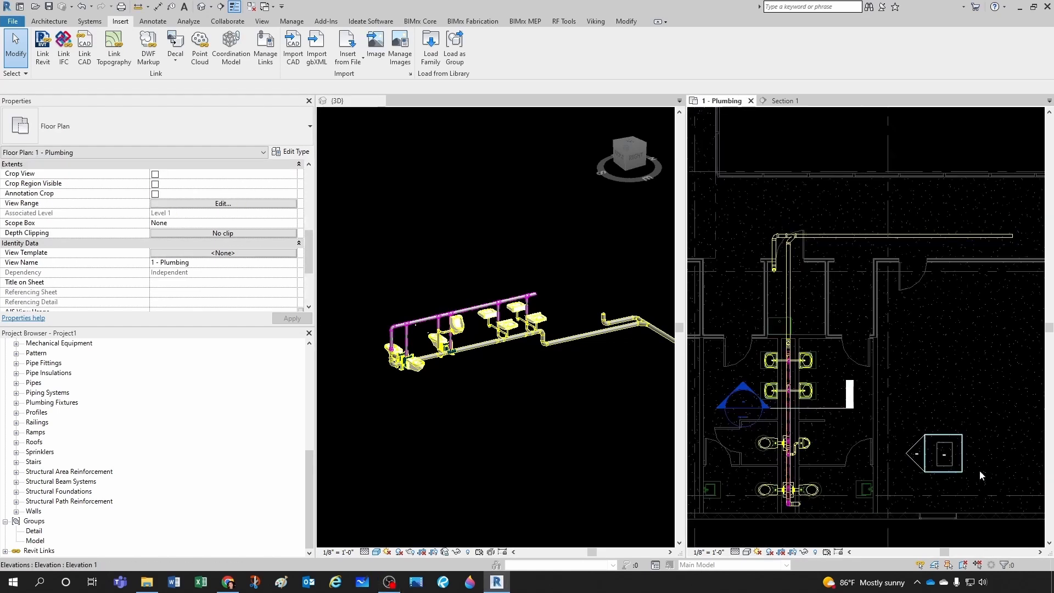
{"action": "key", "text": "alt+Tab"}
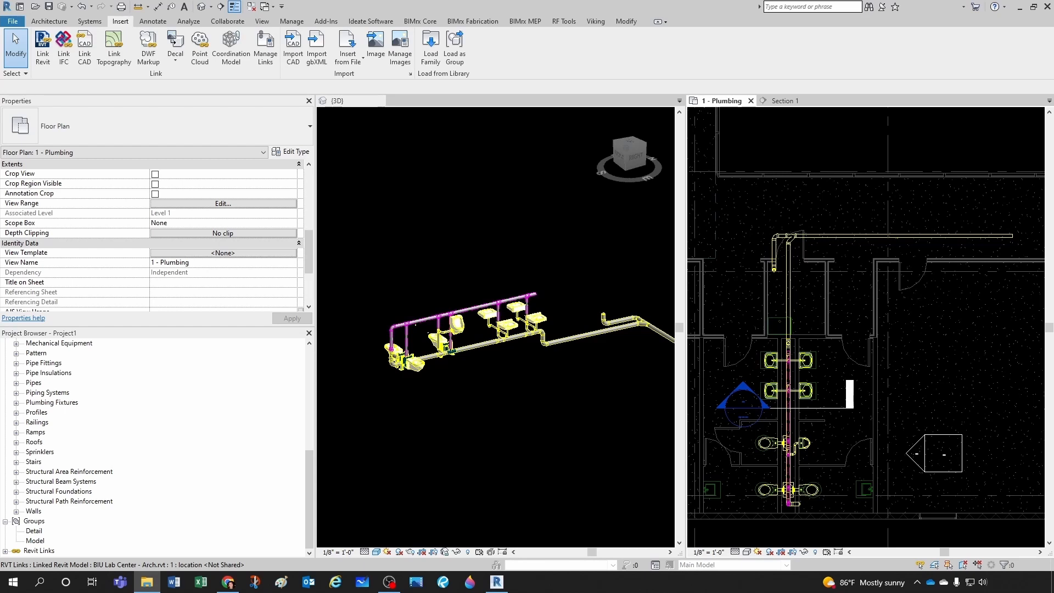
{"action": "key", "text": "c"}
{"action": "key", "text": "m"}
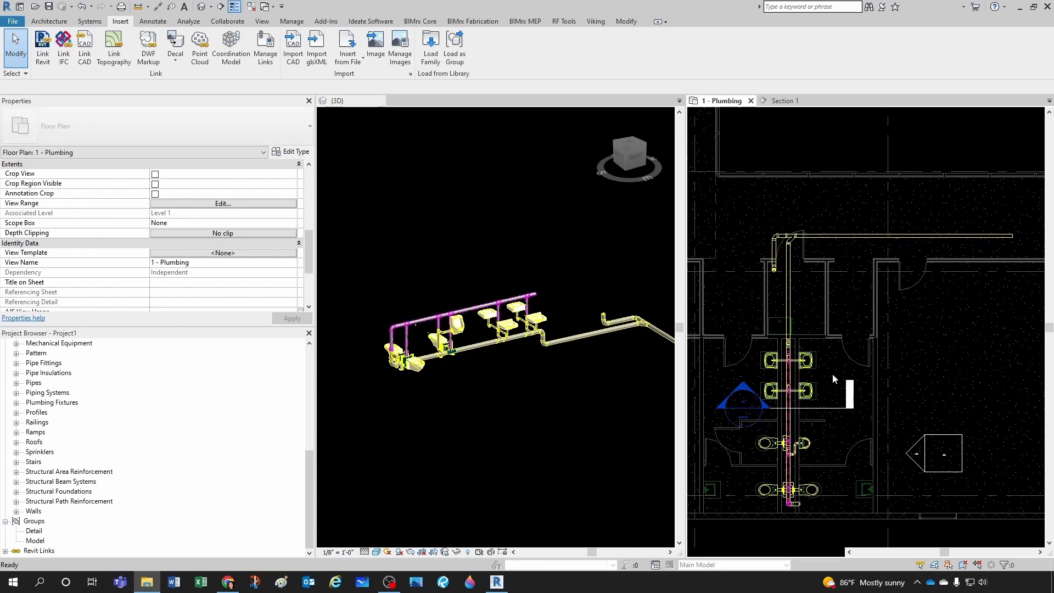
{"action": "scroll", "coordinate": [835, 376], "scroll_direction": "up", "scroll_amount": 2}
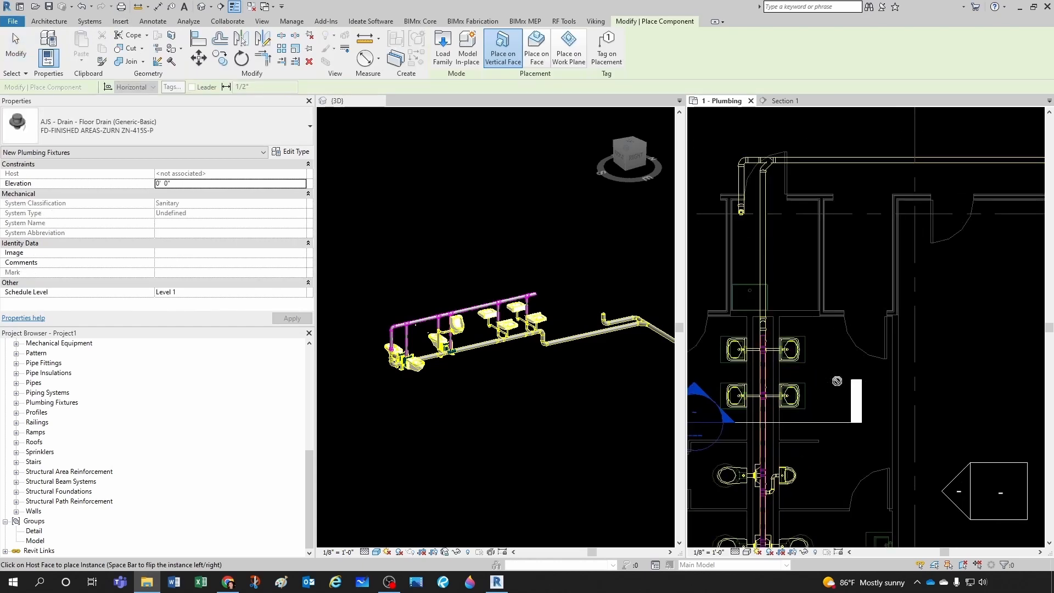
{"action": "left_click", "coordinate": [565, 58]}
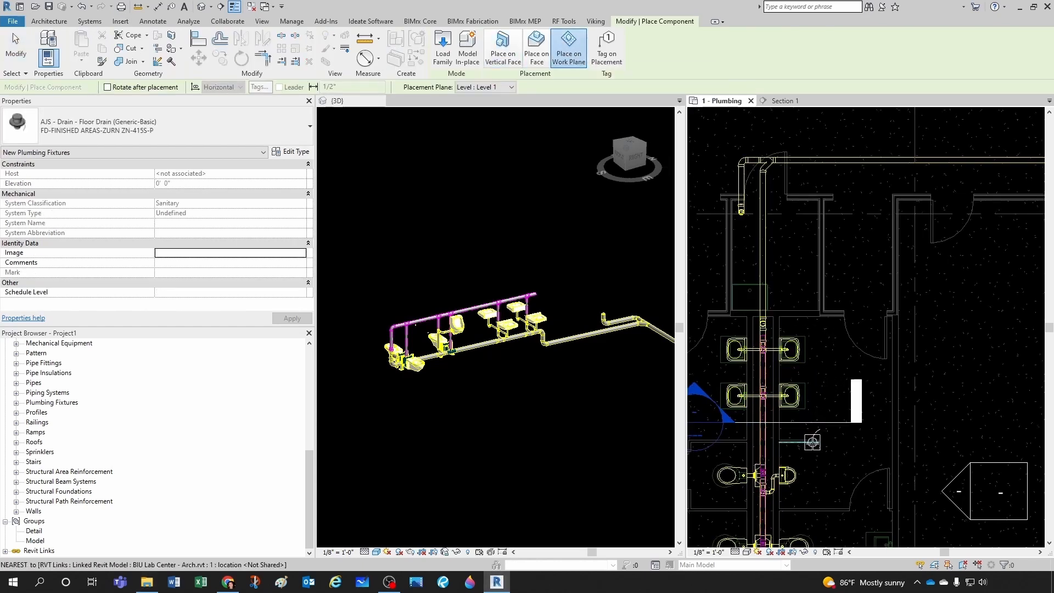
{"action": "middle_click_drag", "start_coordinate": [821, 450], "coordinate": [814, 372]}
{"action": "scroll", "coordinate": [815, 368], "scroll_direction": "up", "scroll_amount": 4}
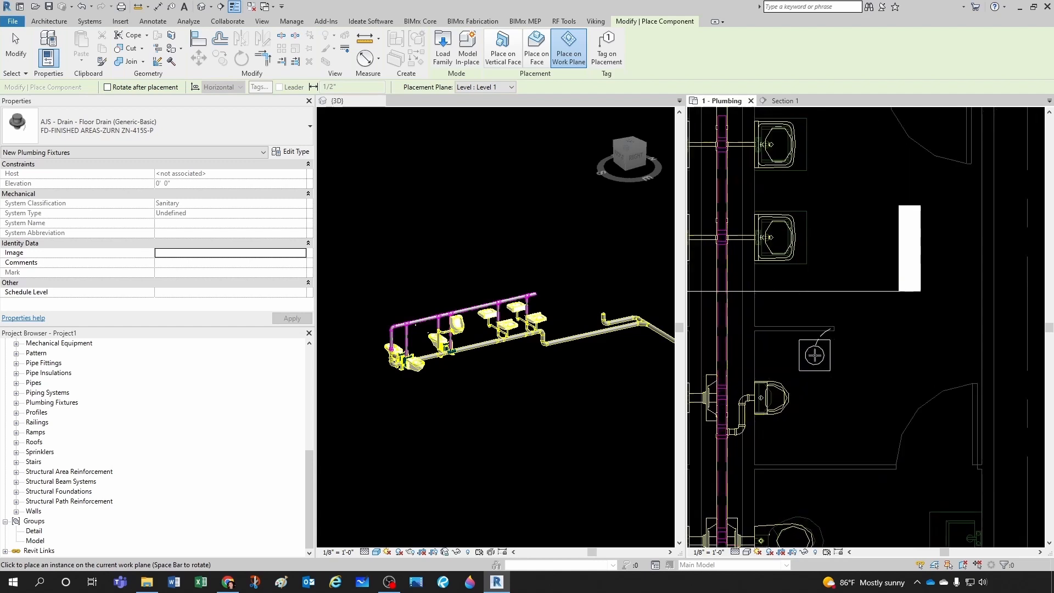
{"action": "scroll", "coordinate": [814, 356], "scroll_direction": "down", "scroll_amount": 3}
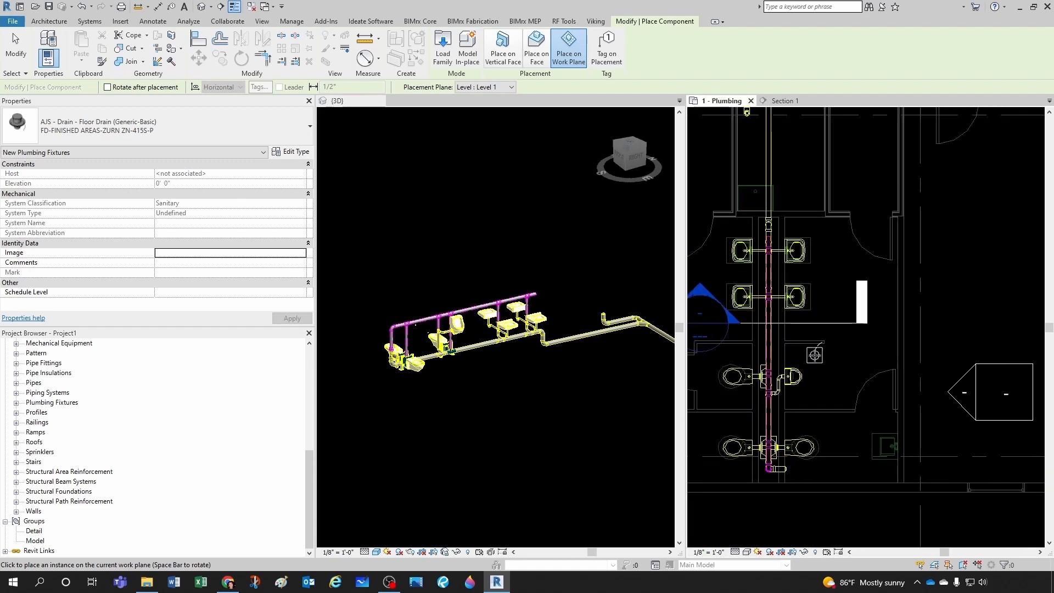
{"action": "scroll", "coordinate": [815, 355], "scroll_direction": "up", "scroll_amount": 2}
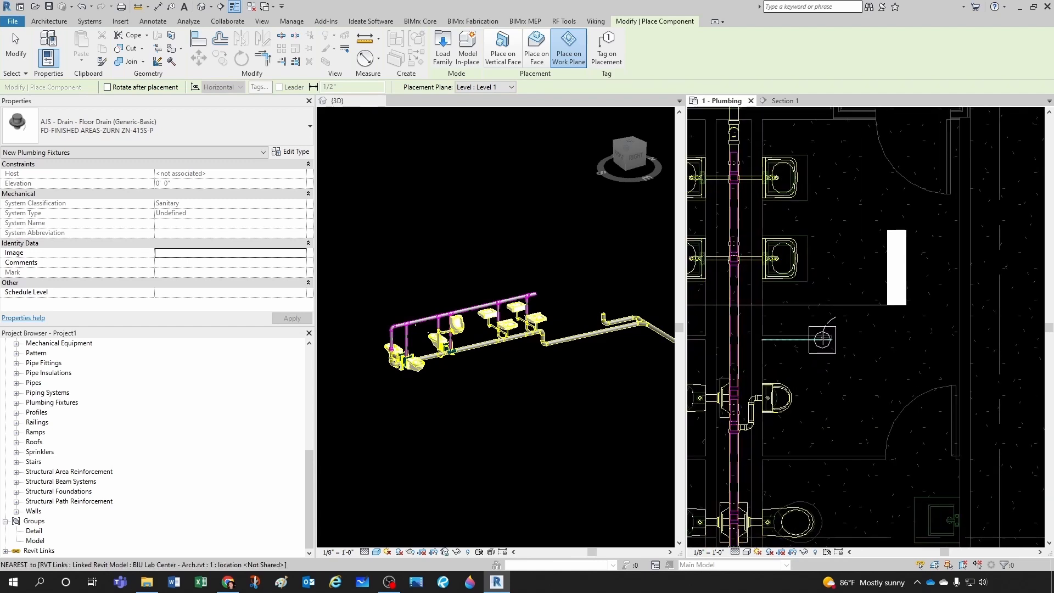
{"action": "scroll", "coordinate": [828, 354], "scroll_direction": "up", "scroll_amount": 1}
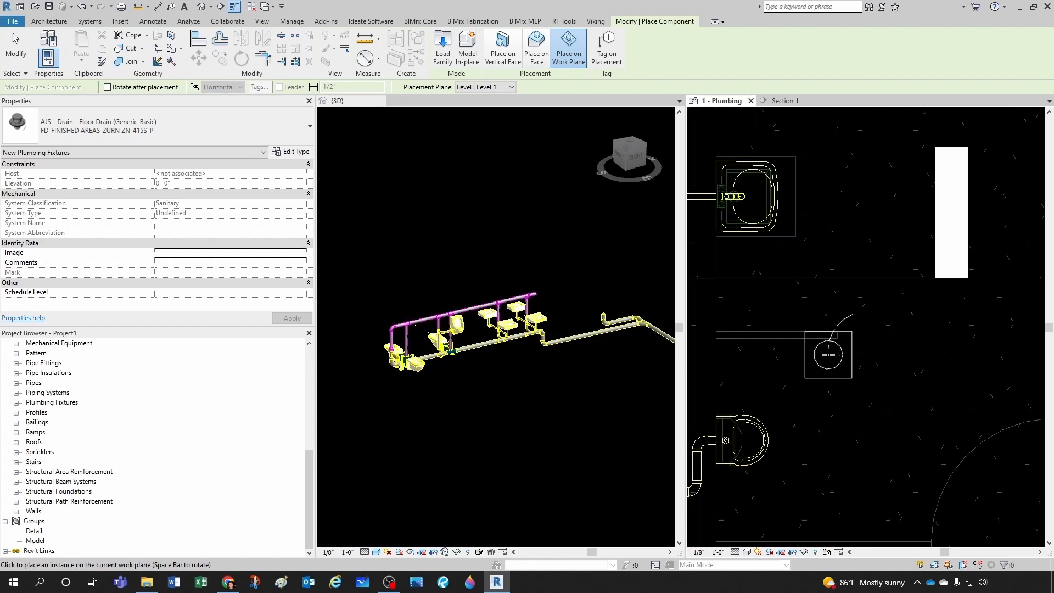
{"action": "left_click", "coordinate": [829, 354]}
{"action": "key", "text": "Escape"}
{"action": "key", "text": "Escape"}
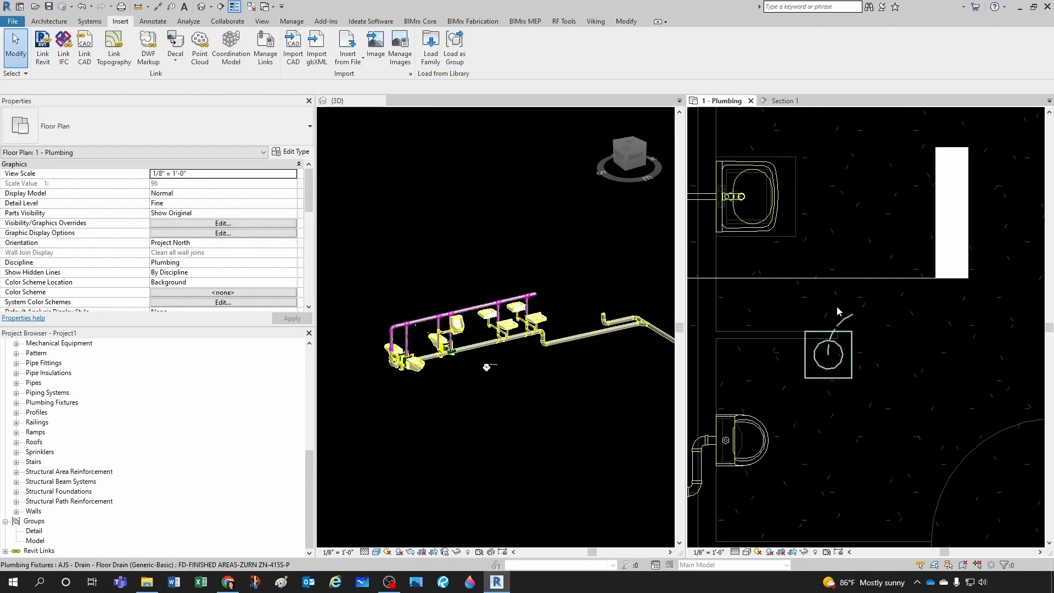
Step: Copy the floor drain across the pipe chase into the opposite restroom, level with the original
{"action": "scroll", "coordinate": [851, 357], "scroll_direction": "down", "scroll_amount": 3}
{"action": "middle_click_drag", "start_coordinate": [817, 406], "coordinate": [911, 393]}
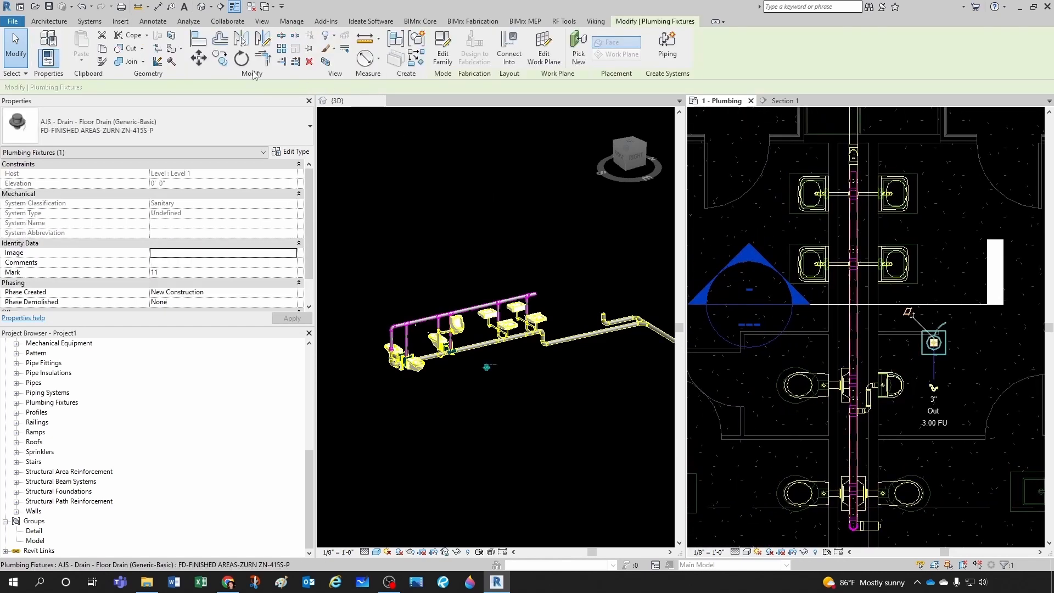
{"action": "left_click", "coordinate": [225, 60]}
{"action": "left_click", "coordinate": [934, 416]}
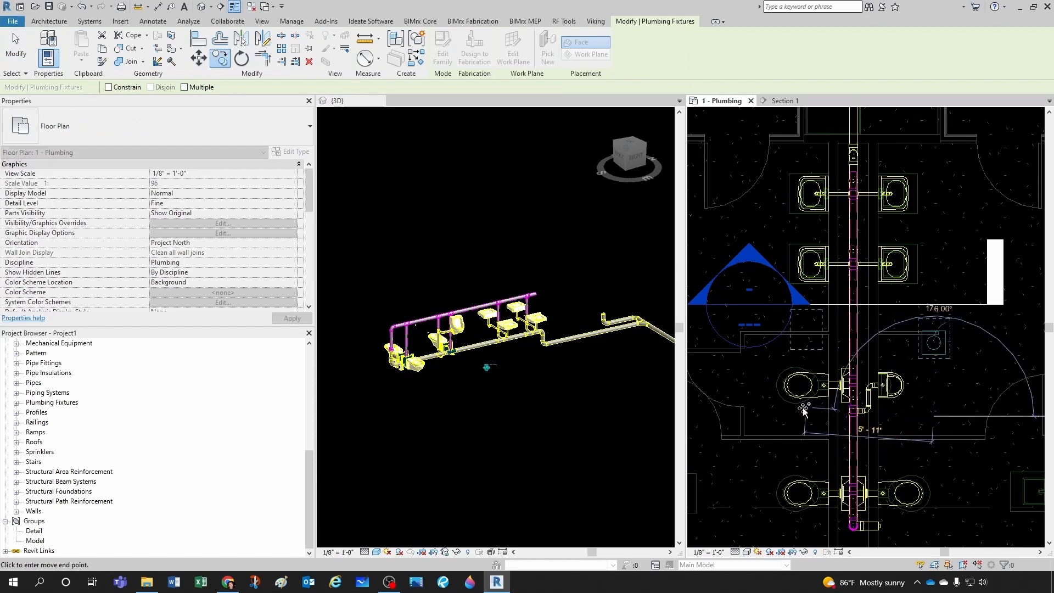
{"action": "left_click", "coordinate": [768, 420]}
{"action": "key", "text": "Escape"}
{"action": "scroll", "coordinate": [928, 397], "scroll_direction": "down", "scroll_amount": 3}
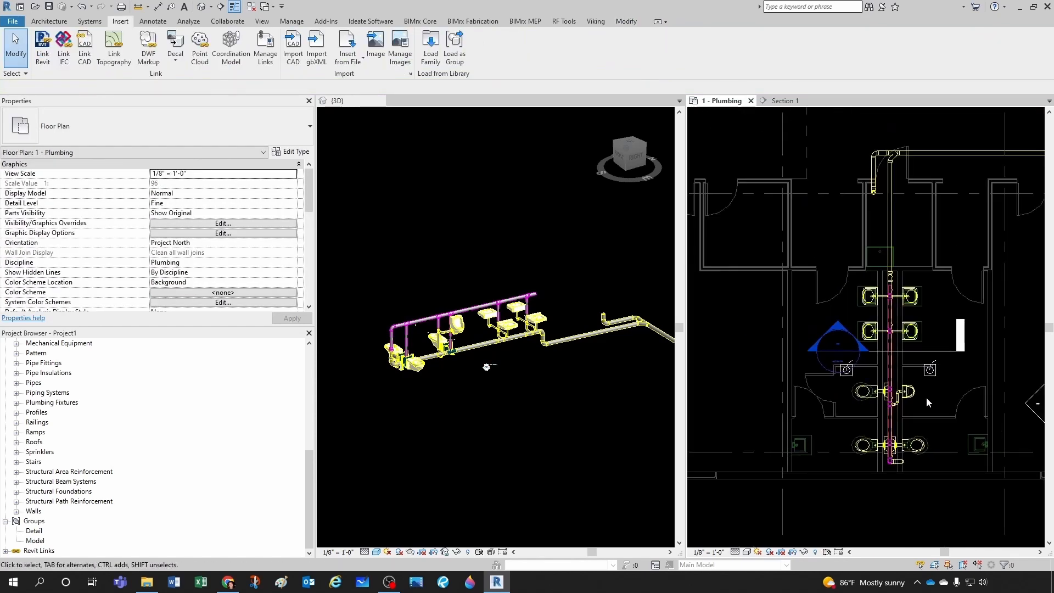
Step: Load the AJS Generic 1 Bottom Drain - Water Above Bowl fixture and place one on Level 1 beside the linked mop sink outline
{"action": "middle_click_drag", "start_coordinate": [927, 420], "coordinate": [852, 462]}
{"action": "scroll", "coordinate": [830, 373], "scroll_direction": "up", "scroll_amount": 1}
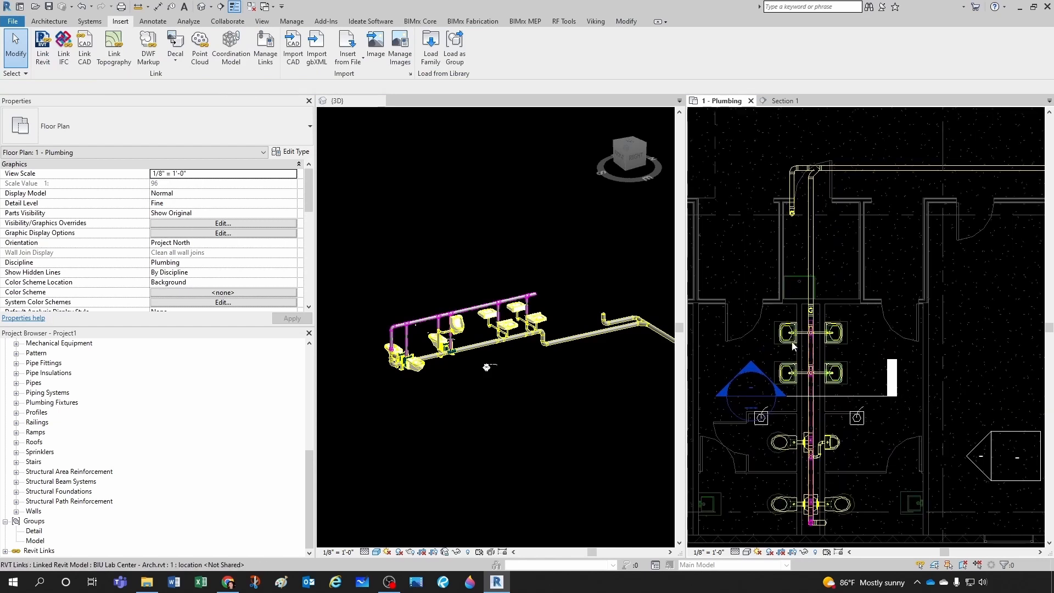
{"action": "scroll", "coordinate": [787, 308], "scroll_direction": "up", "scroll_amount": 2}
{"action": "middle_click_drag", "start_coordinate": [793, 280], "coordinate": [793, 296]}
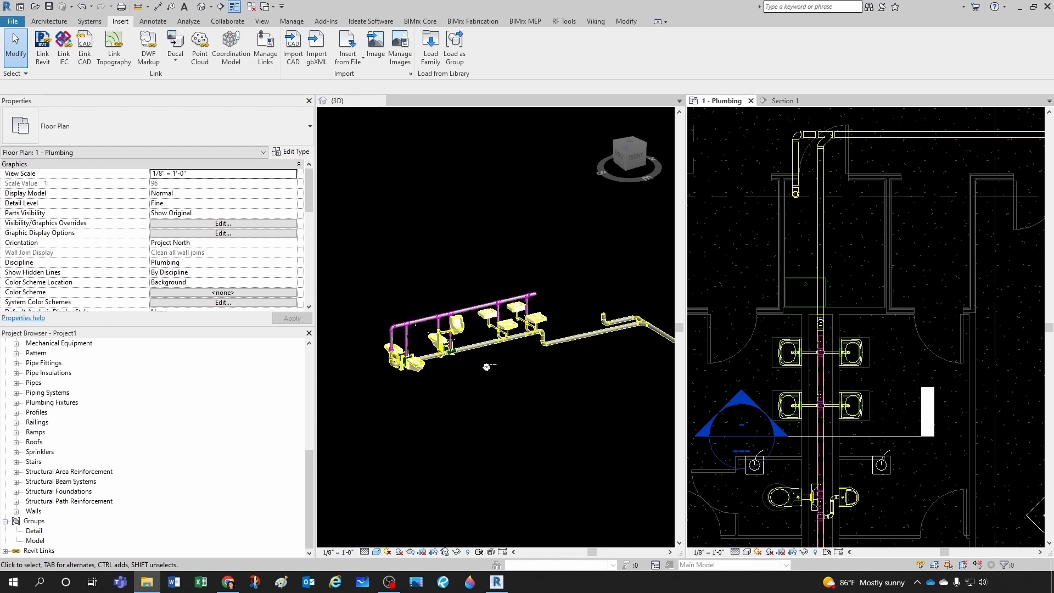
{"action": "left_click_drag", "start_coordinate": [856, 301], "coordinate": [857, 301]}
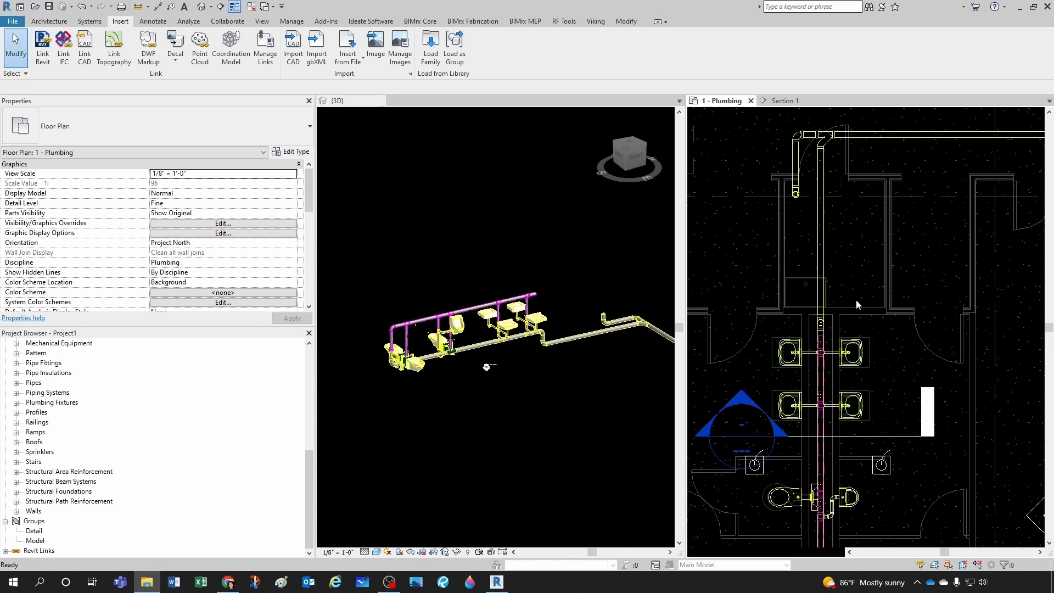
{"action": "scroll", "coordinate": [775, 266], "scroll_direction": "up", "scroll_amount": 3}
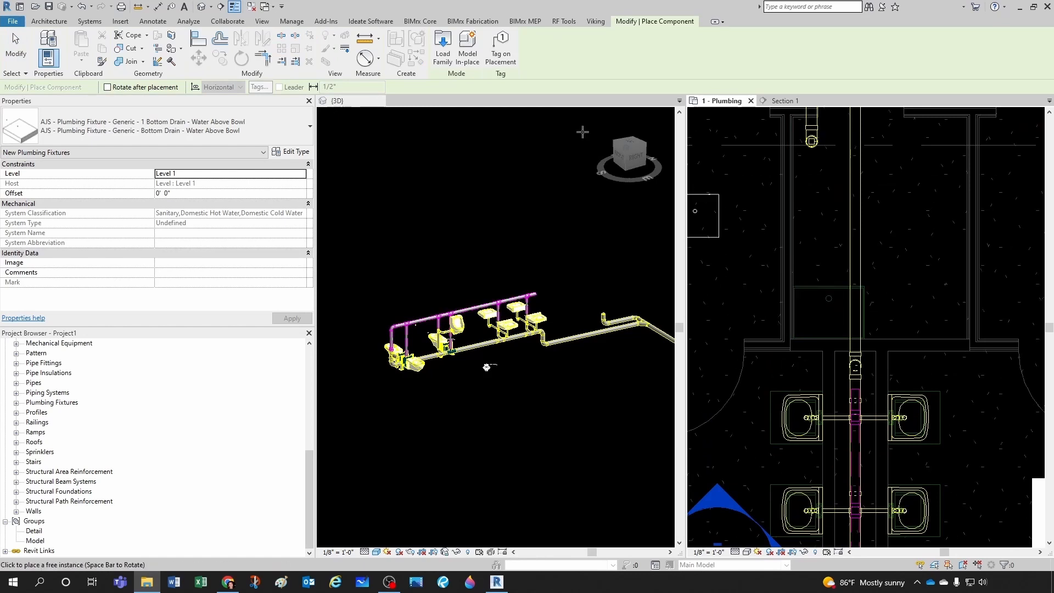
{"action": "middle_click_drag", "start_coordinate": [896, 310], "coordinate": [840, 284]}
{"action": "scroll", "coordinate": [835, 259], "scroll_direction": "up", "scroll_amount": 1}
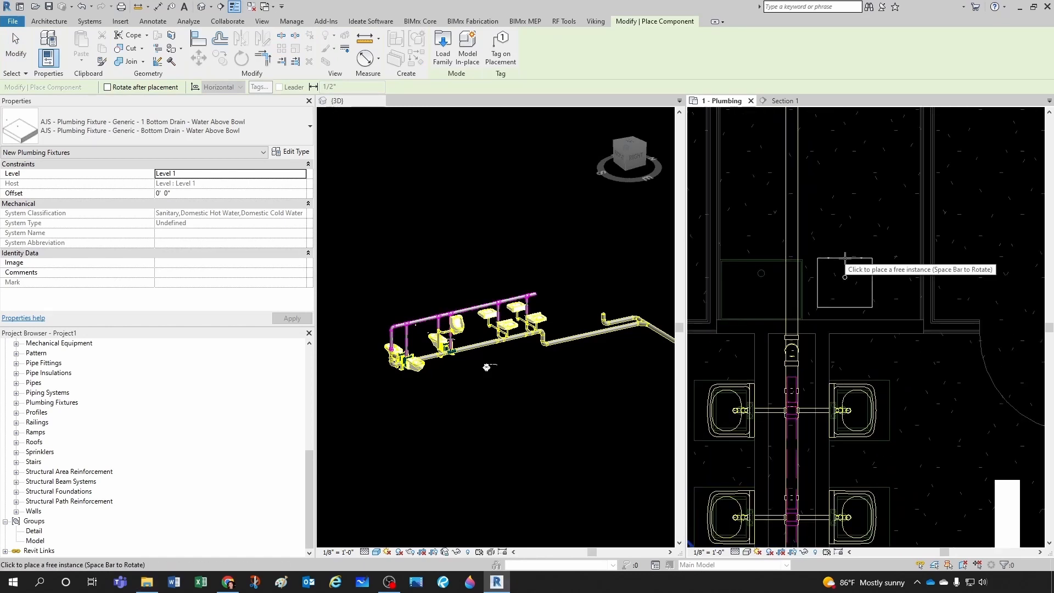
{"action": "left_click", "coordinate": [845, 256]}
{"action": "key", "text": "Escape"}
{"action": "key", "text": "Escape"}
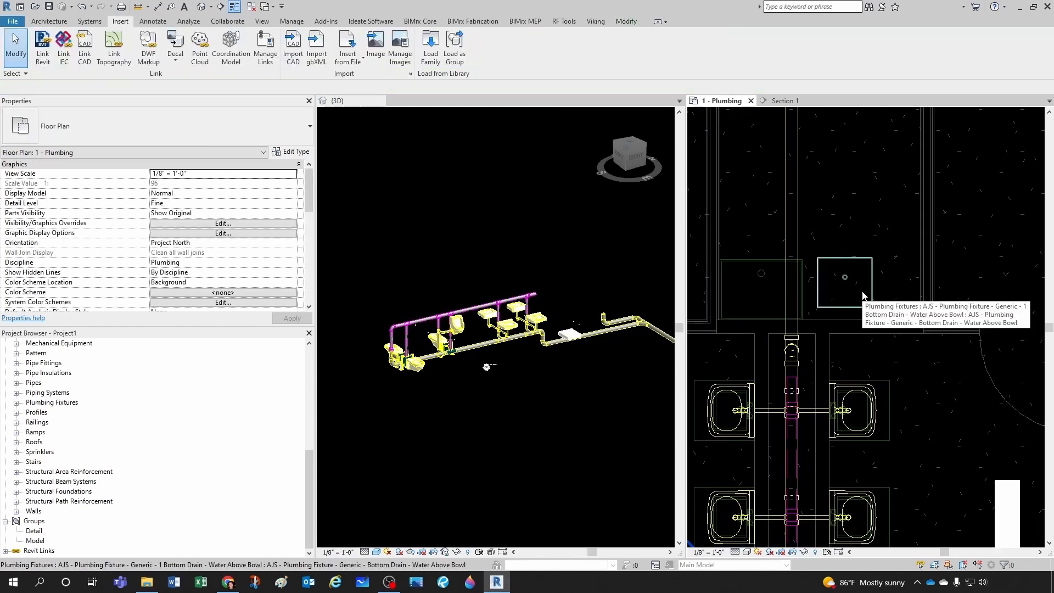
Step: Rotate the placed bottom-drain fixture 180 degrees about its centre so its water connections face the lavatory side
{"action": "left_click", "coordinate": [855, 259]}
{"action": "left_click", "coordinate": [241, 58]}
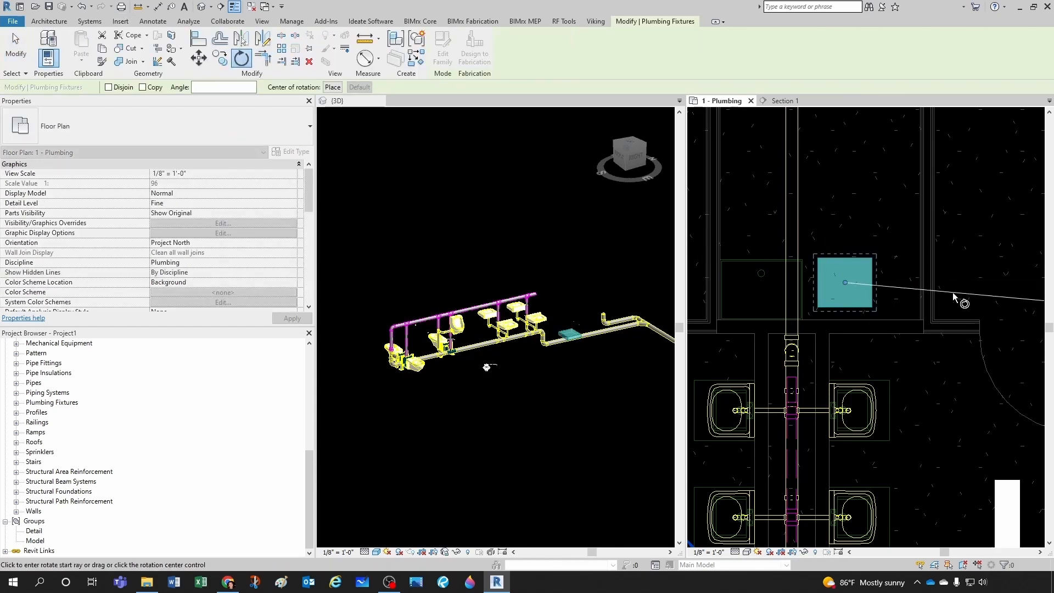
{"action": "left_click", "coordinate": [968, 301]}
{"action": "type", "text": "18"}
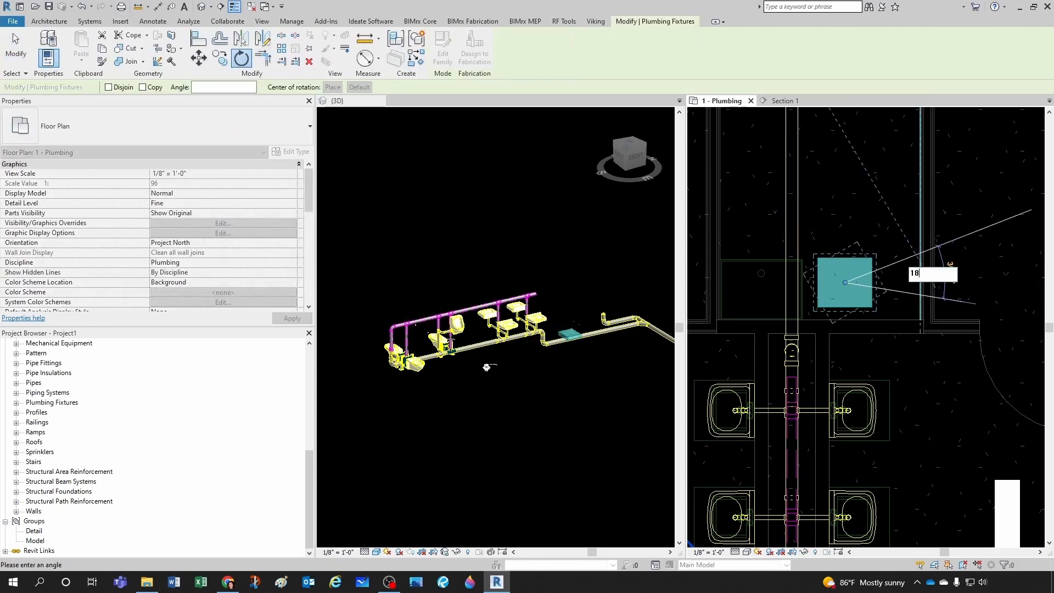
{"action": "type", "text": "0"}
{"action": "key", "text": "Return"}
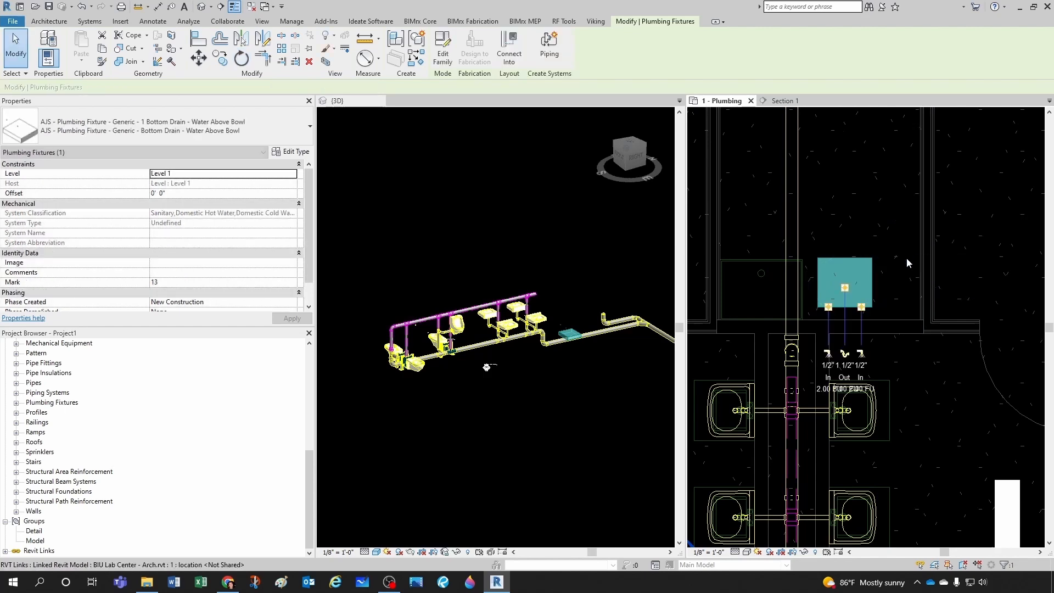
{"action": "left_click", "coordinate": [780, 283]}
Step: Align the fixture's centreline running parallel to the waste main with the centre of the linked mop sink outline
{"action": "middle_click_drag", "start_coordinate": [776, 281], "coordinate": [799, 285]}
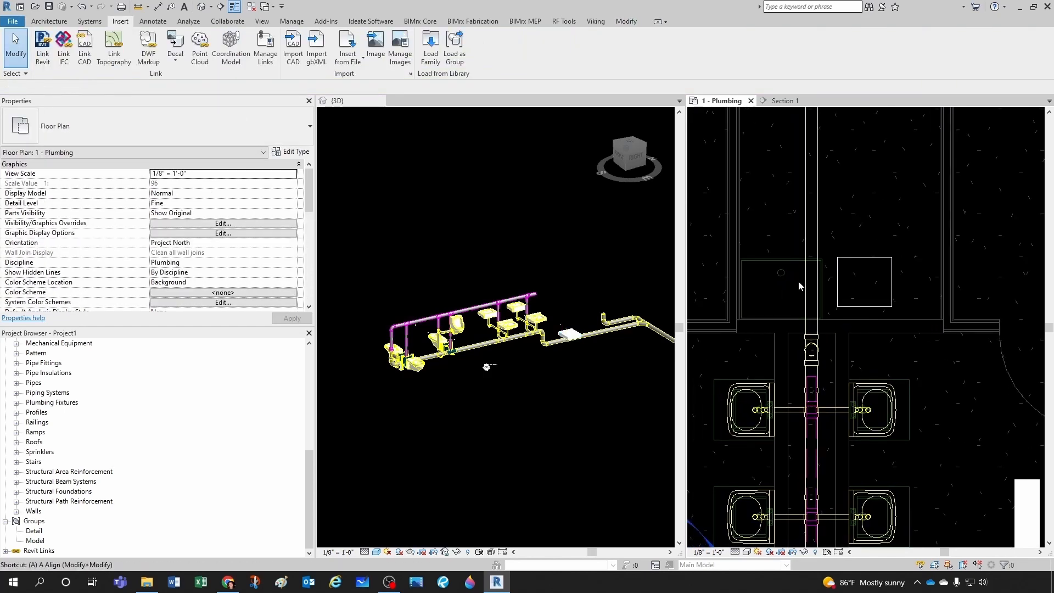
{"action": "key", "text": "l"}
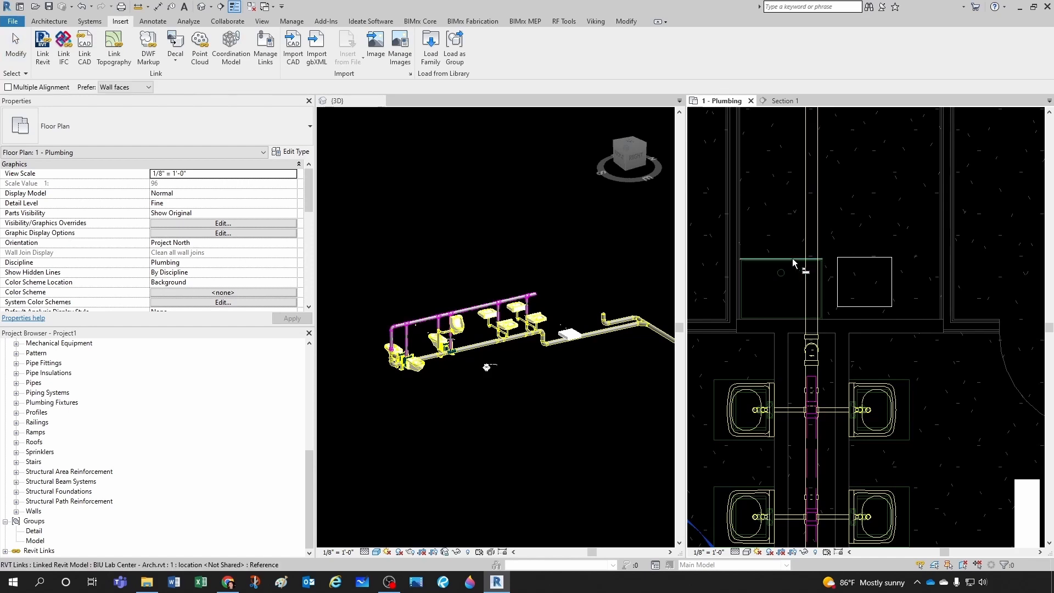
{"action": "left_click", "coordinate": [785, 290]}
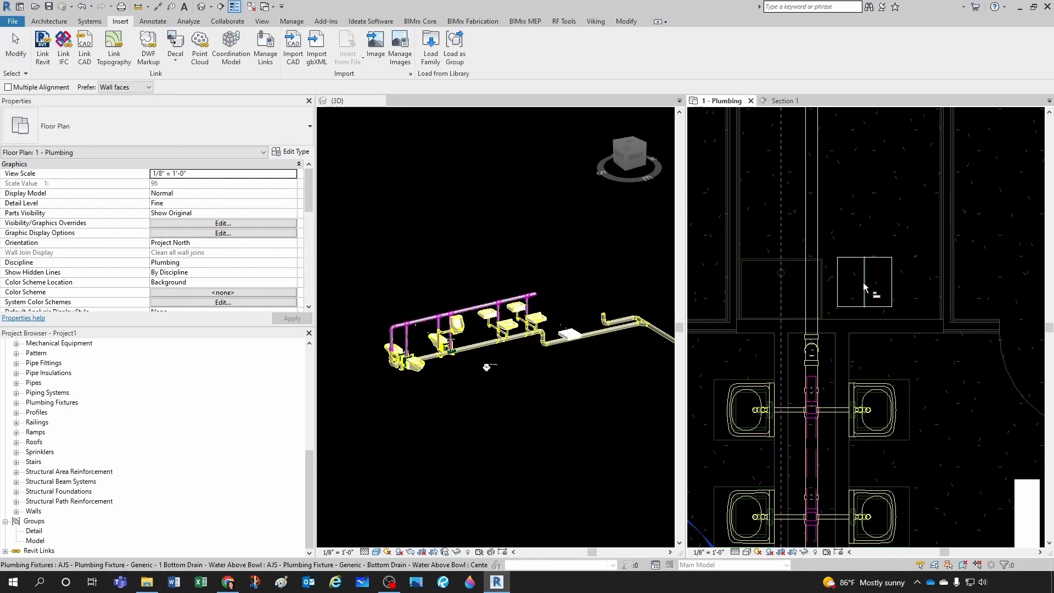
{"action": "left_click", "coordinate": [867, 287]}
{"action": "scroll", "coordinate": [806, 318], "scroll_direction": "up", "scroll_amount": 3}
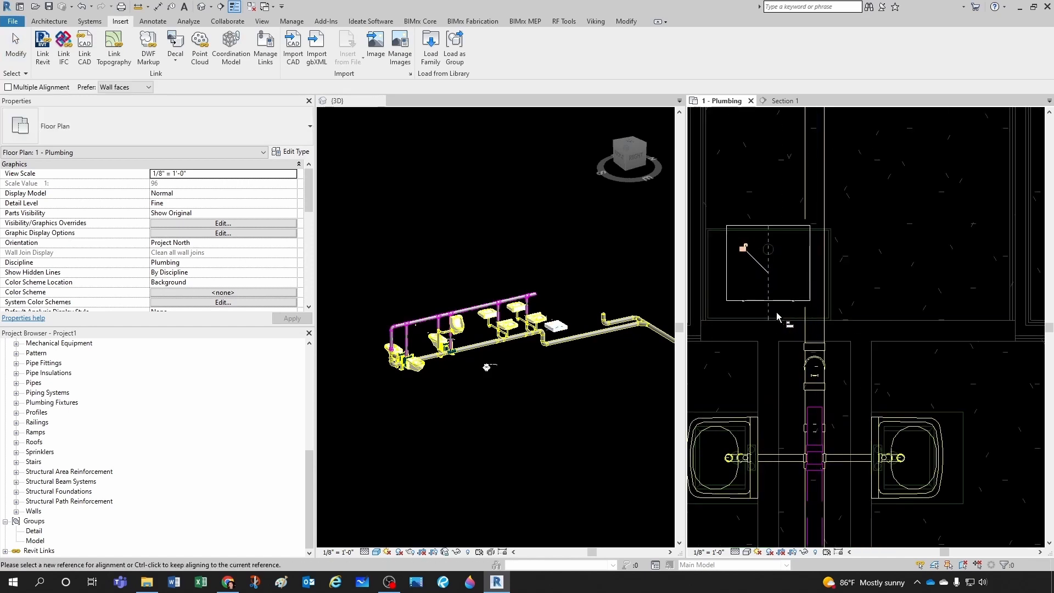
{"action": "middle_click_drag", "start_coordinate": [766, 315], "coordinate": [803, 327]}
{"action": "key", "text": "Escape"}
{"action": "key", "text": "Escape"}
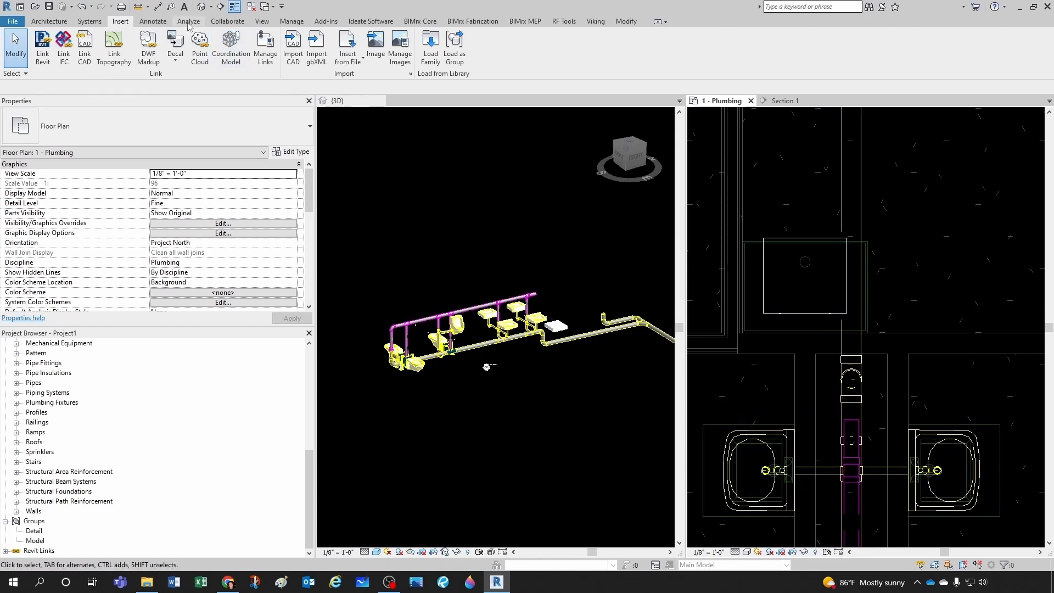
Step: Measure the width of the linked mop sink outline along its front edge
{"action": "left_click", "coordinate": [139, 7]}
{"action": "scroll", "coordinate": [731, 247], "scroll_direction": "up", "scroll_amount": 3}
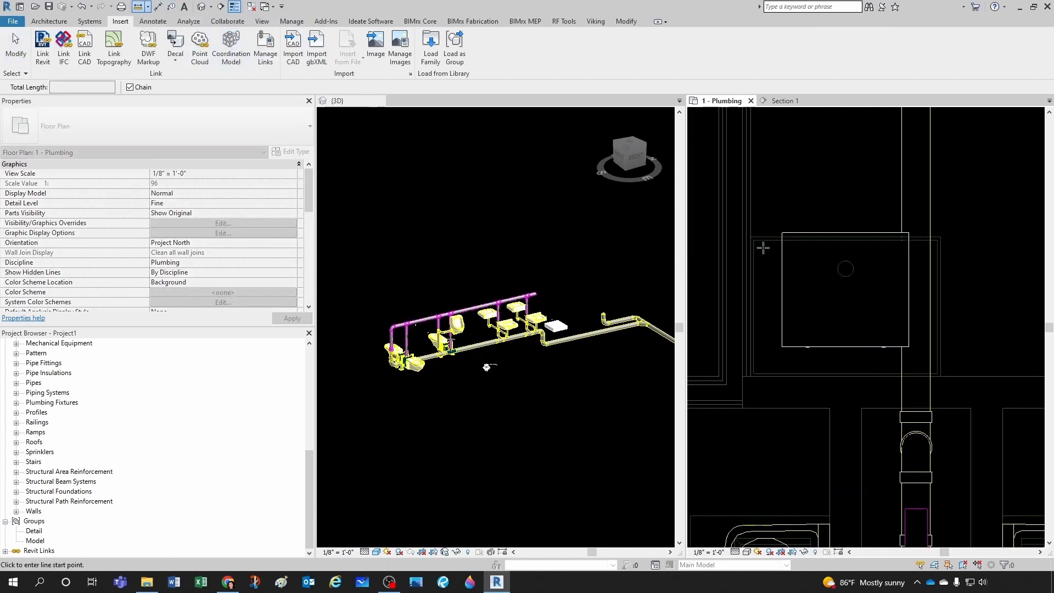
{"action": "left_click", "coordinate": [752, 237]}
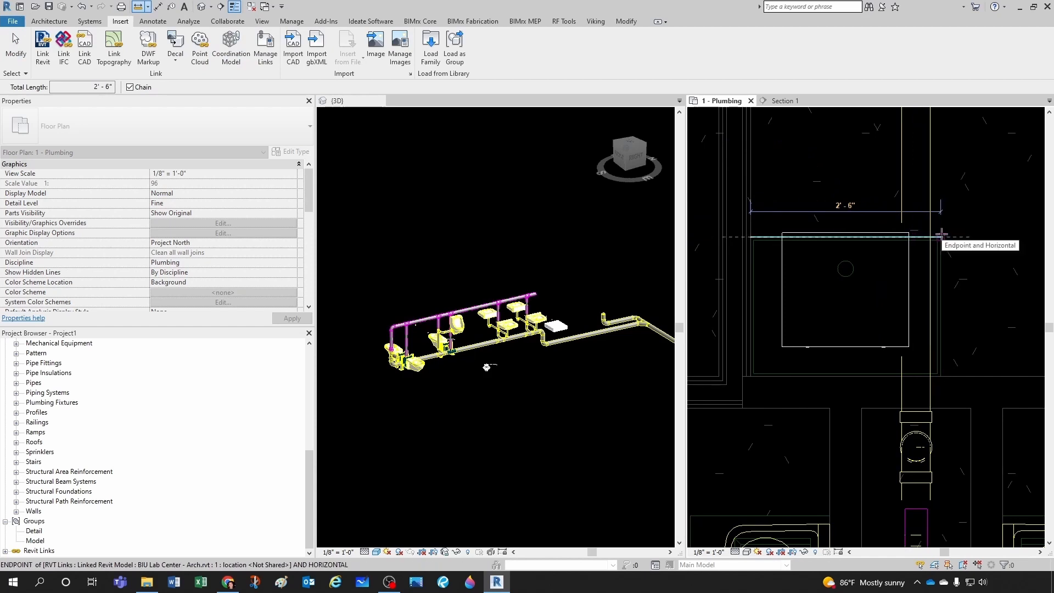
{"action": "key", "text": "Escape"}
{"action": "key", "text": "Escape"}
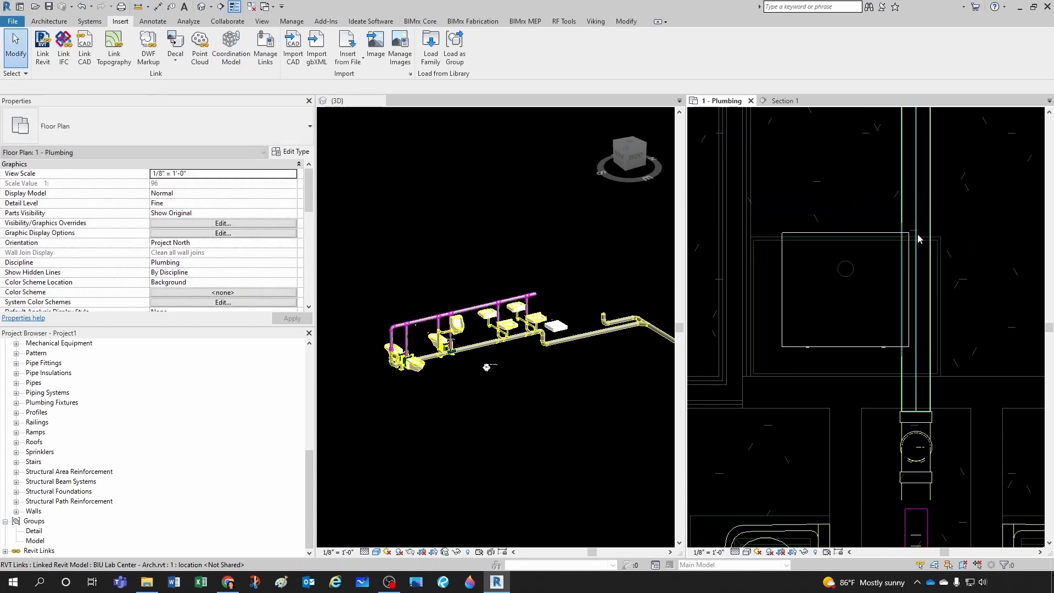
Step: Switch the fixture to the JS-MOP RECEPTOR type and set that type's Width to 2' 6"
{"action": "left_click", "coordinate": [772, 297]}
{"action": "left_click", "coordinate": [291, 153]}
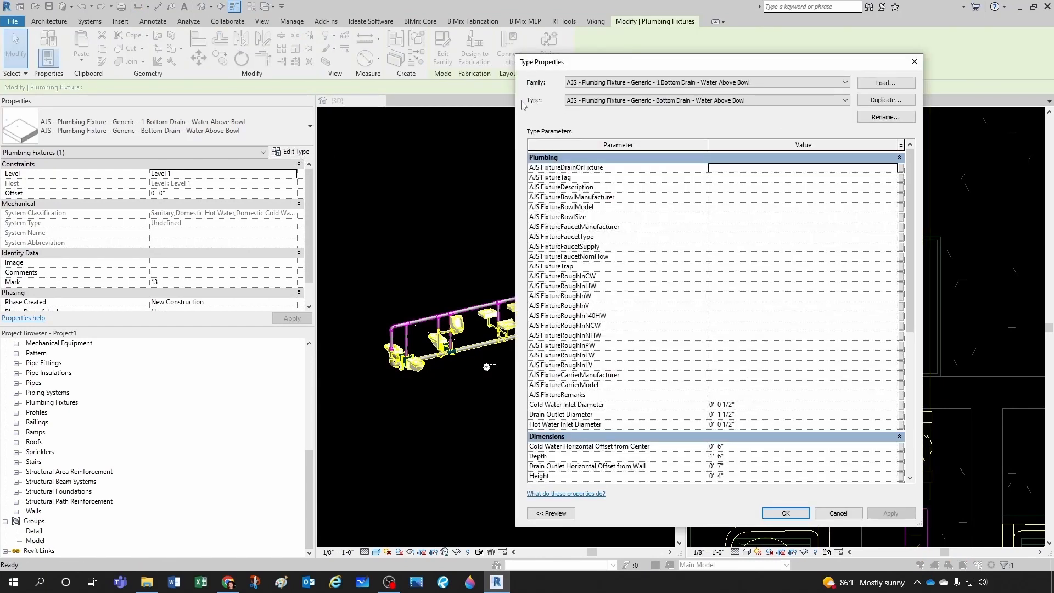
{"action": "left_click", "coordinate": [576, 101]}
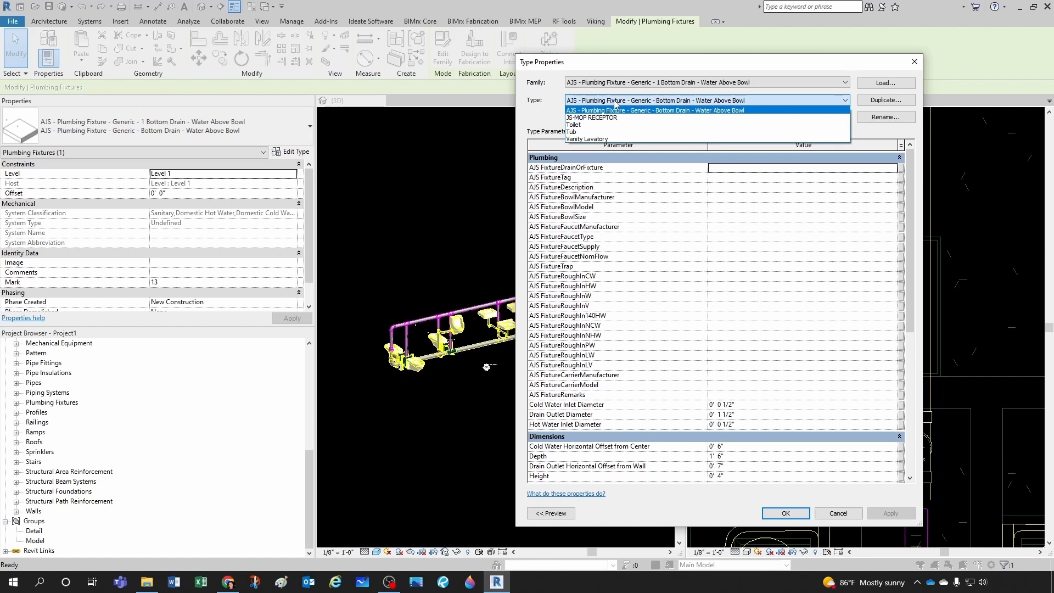
{"action": "left_click", "coordinate": [585, 117]}
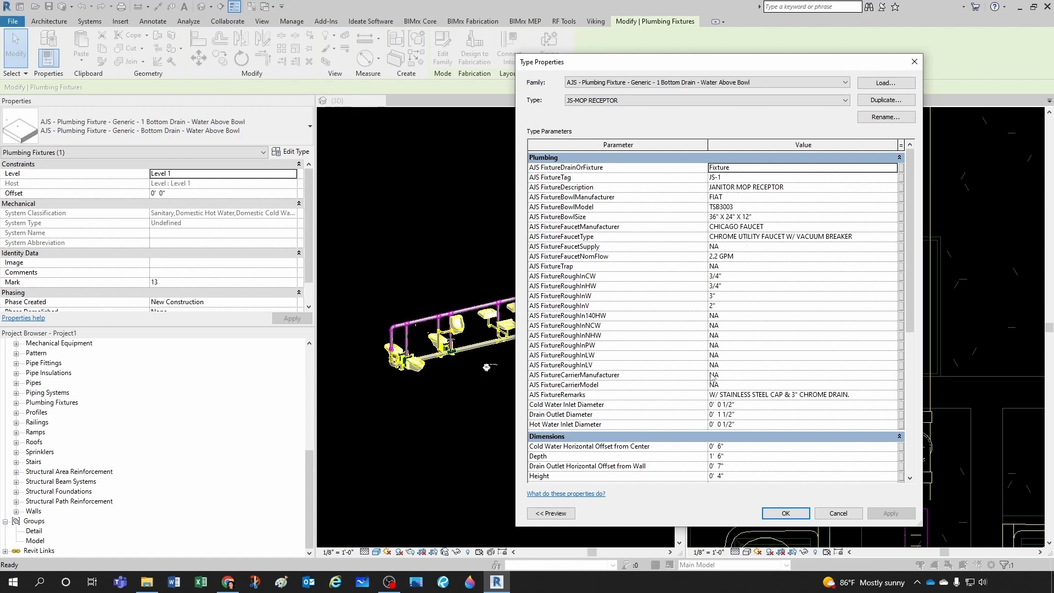
{"action": "scroll", "coordinate": [712, 377], "scroll_direction": "down", "scroll_amount": 4}
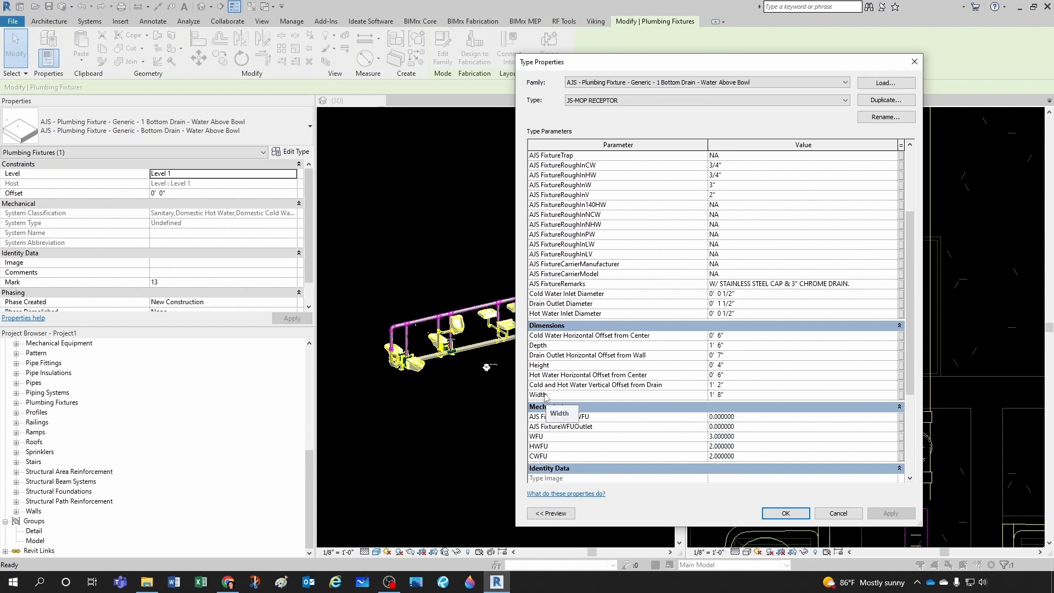
{"action": "left_click", "coordinate": [717, 395]}
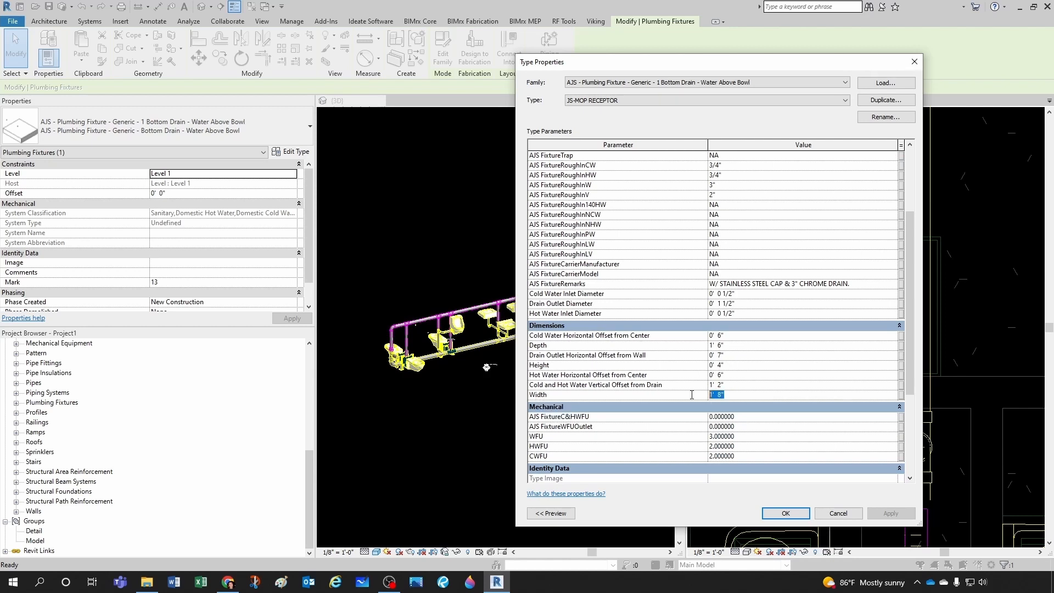
{"action": "type", "text": "2 6"}
{"action": "left_click", "coordinate": [791, 515]}
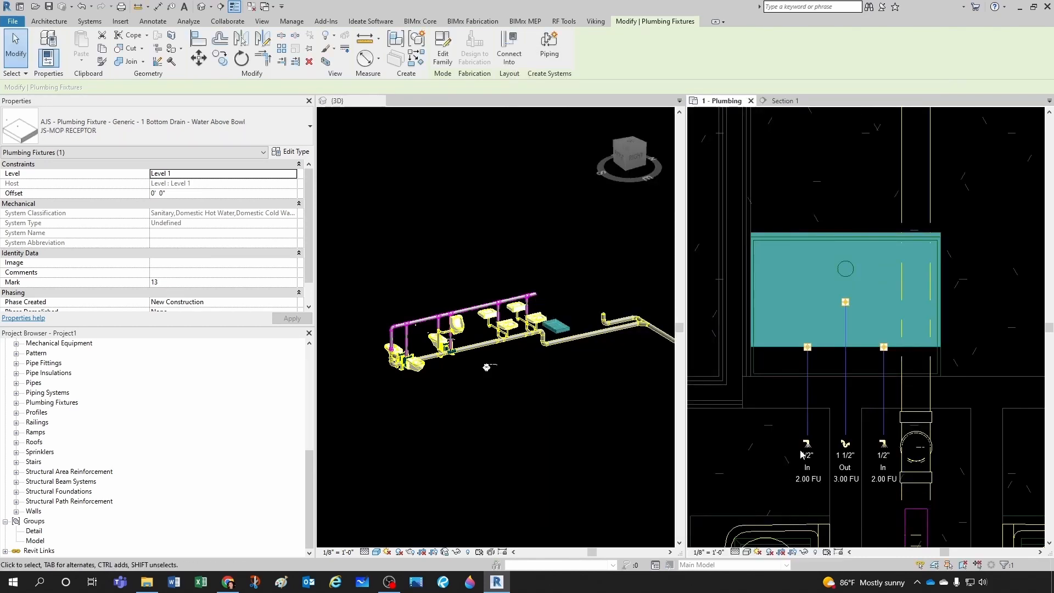
{"action": "key", "text": "Escape"}
Step: Measure the depth of the linked mop sink outline from its front corner to its back corner
{"action": "scroll", "coordinate": [829, 367], "scroll_direction": "up", "scroll_amount": 1}
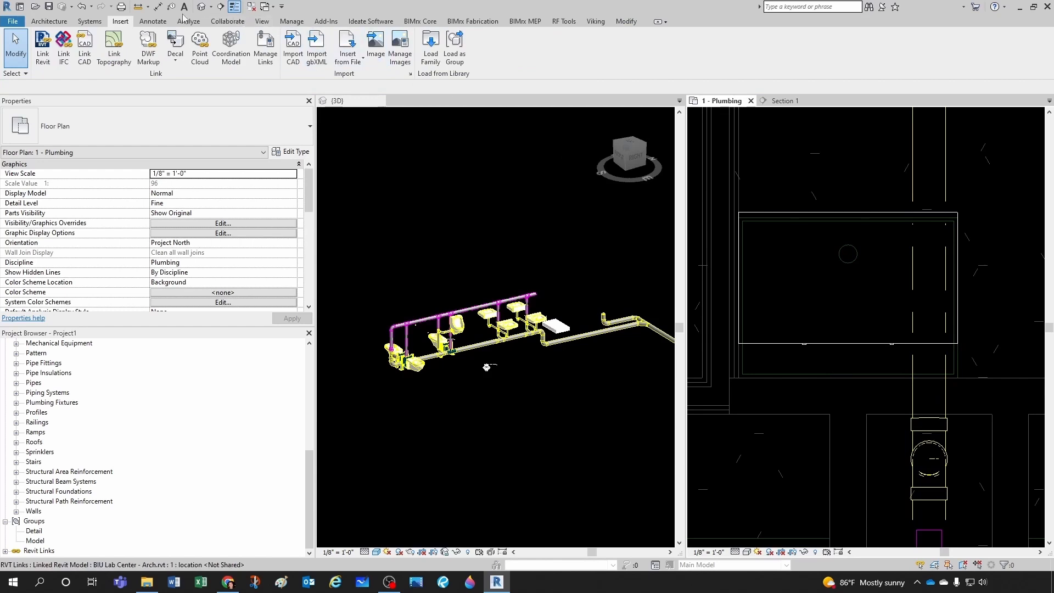
{"action": "left_click", "coordinate": [138, 6]}
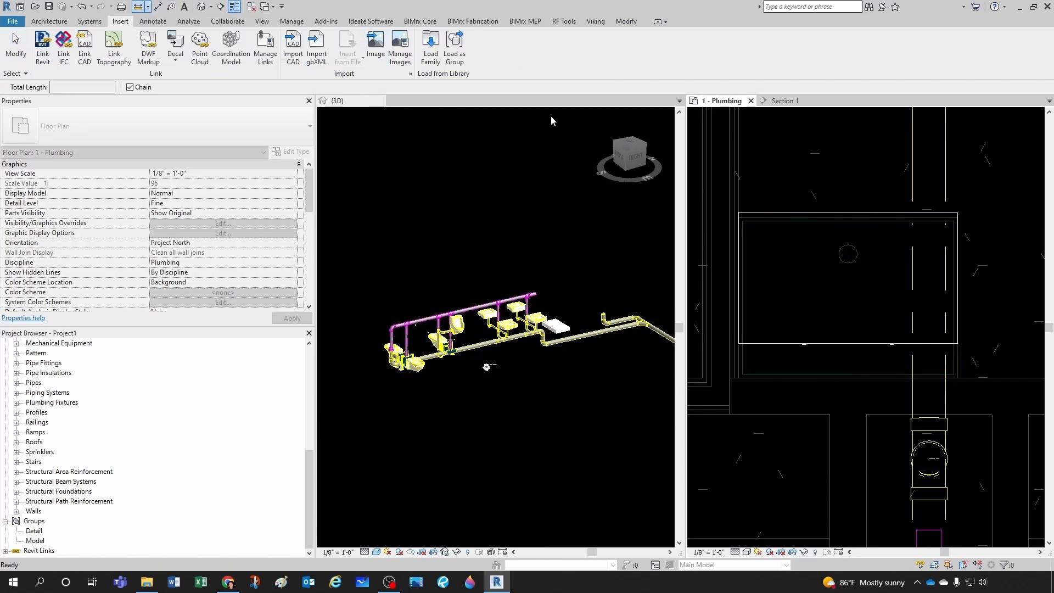
{"action": "scroll", "coordinate": [739, 196], "scroll_direction": "up", "scroll_amount": 2}
{"action": "left_click", "coordinate": [740, 228]}
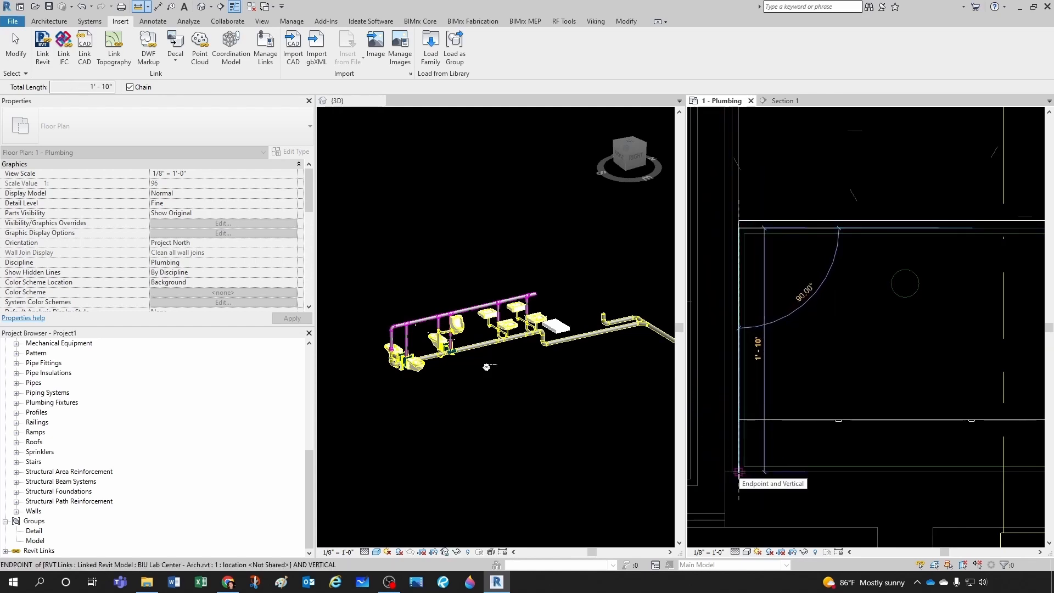
{"action": "key", "text": "Escape"}
{"action": "key", "text": "Escape"}
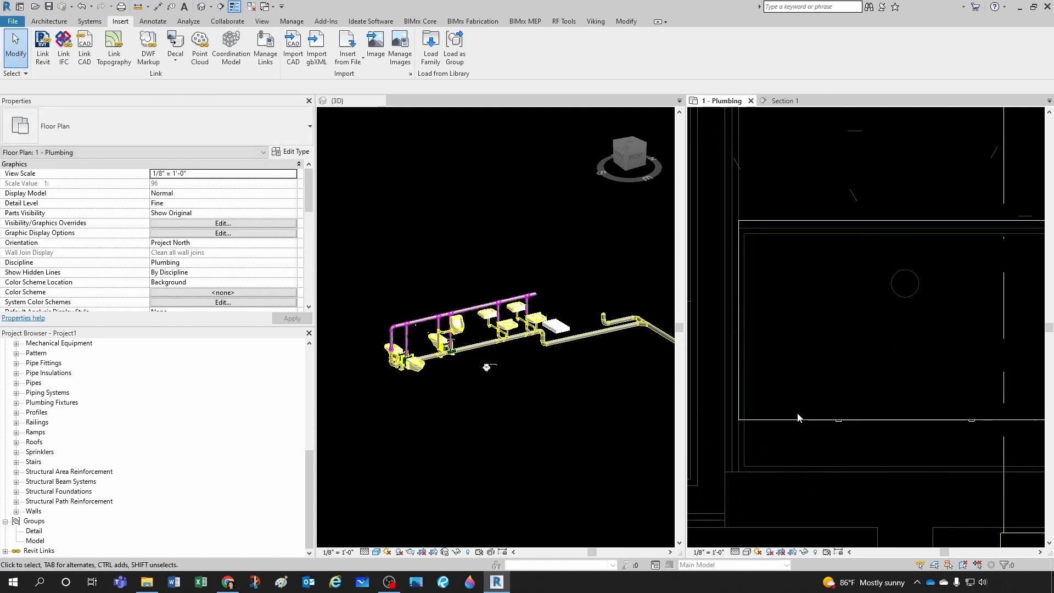
Step: Set the Depth of the mop receptor's JS-MOP RECEPTOR type to 1' 10"
{"action": "left_click", "coordinate": [794, 421]}
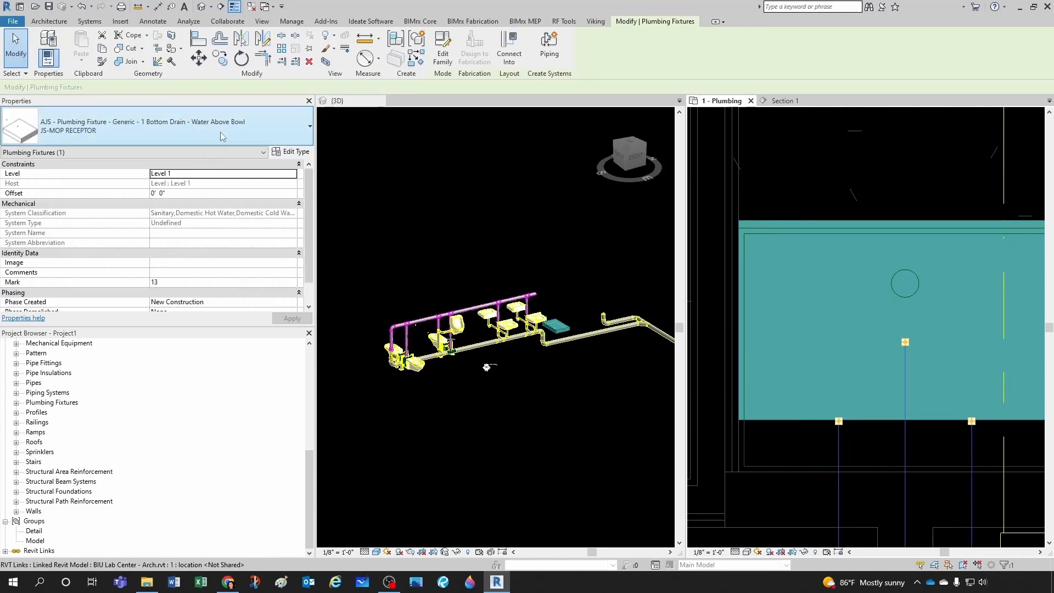
{"action": "left_click", "coordinate": [291, 152]}
{"action": "scroll", "coordinate": [604, 387], "scroll_direction": "down", "scroll_amount": 2}
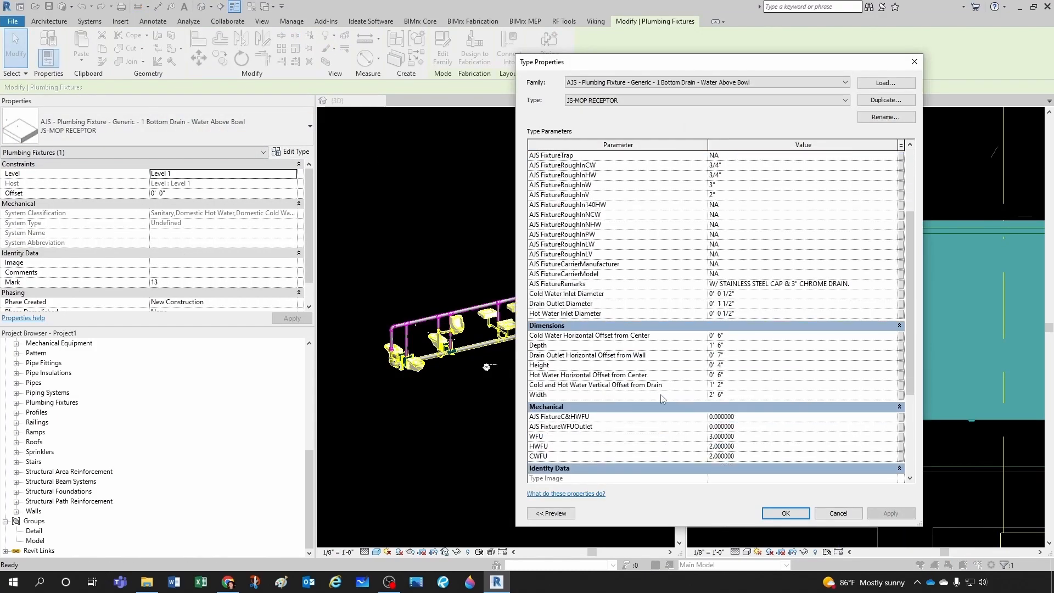
{"action": "left_click", "coordinate": [732, 346]}
{"action": "scroll", "coordinate": [736, 347], "scroll_direction": "up", "scroll_amount": 2}
{"action": "left_click_drag", "start_coordinate": [727, 408], "coordinate": [703, 410]}
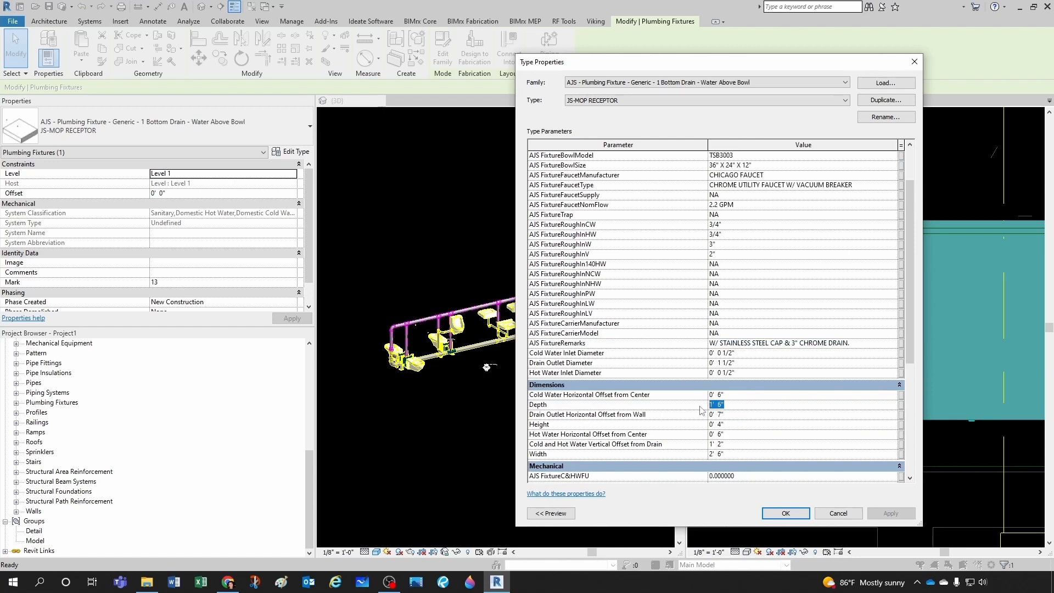
{"action": "type", "text": "1 10"}
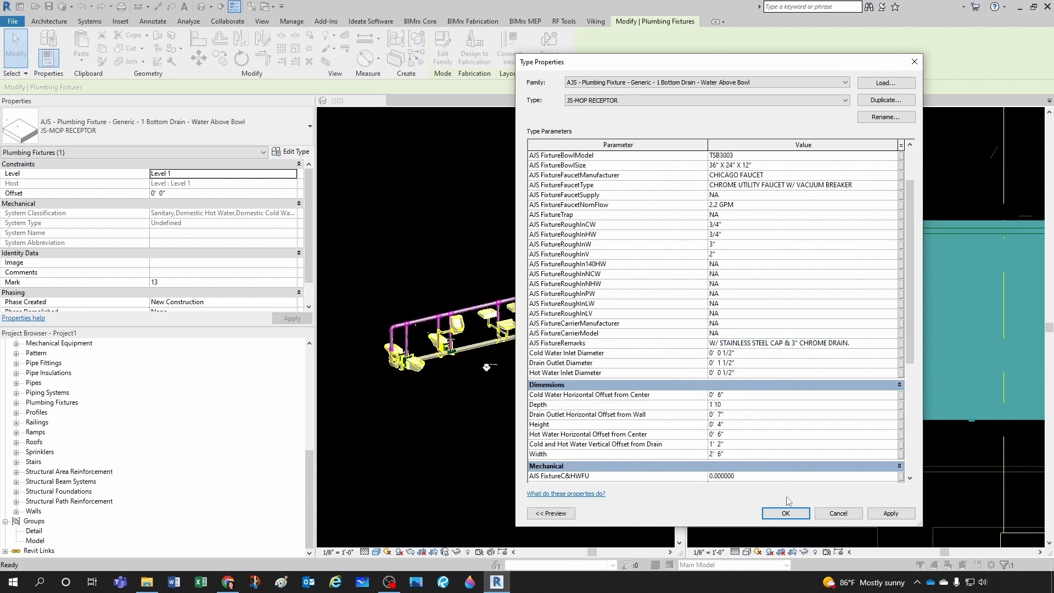
{"action": "left_click", "coordinate": [786, 513]}
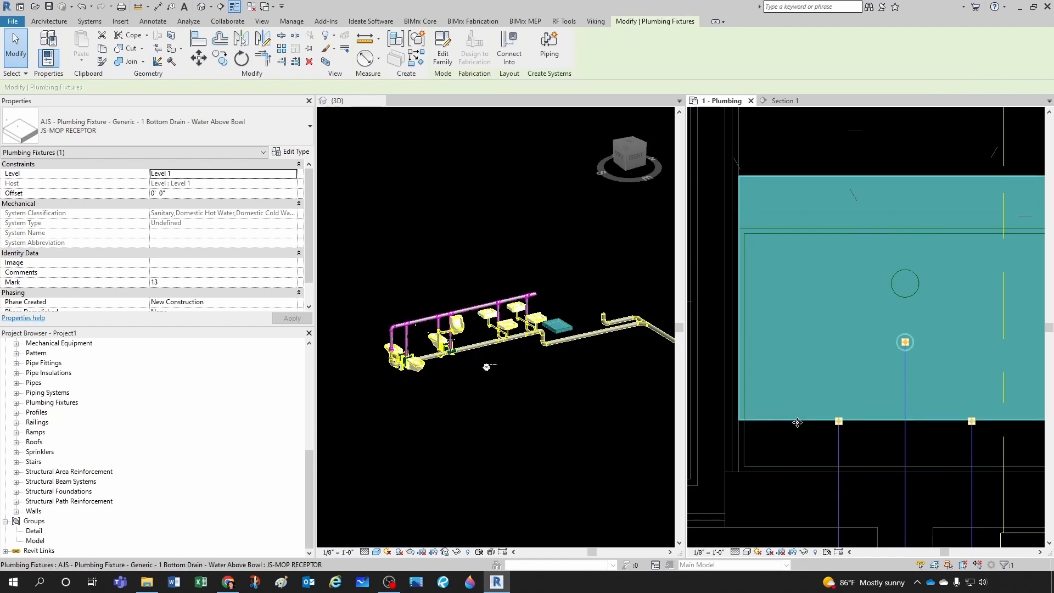
Step: Align the mop receptor's back edge with the wall-side edge of the linked mop sink outline, and return to the 3D view
{"action": "left_click", "coordinate": [800, 447]}
{"action": "key", "text": "a"}
{"action": "key", "text": "l"}
{"action": "scroll", "coordinate": [799, 442], "scroll_direction": "up", "scroll_amount": 1}
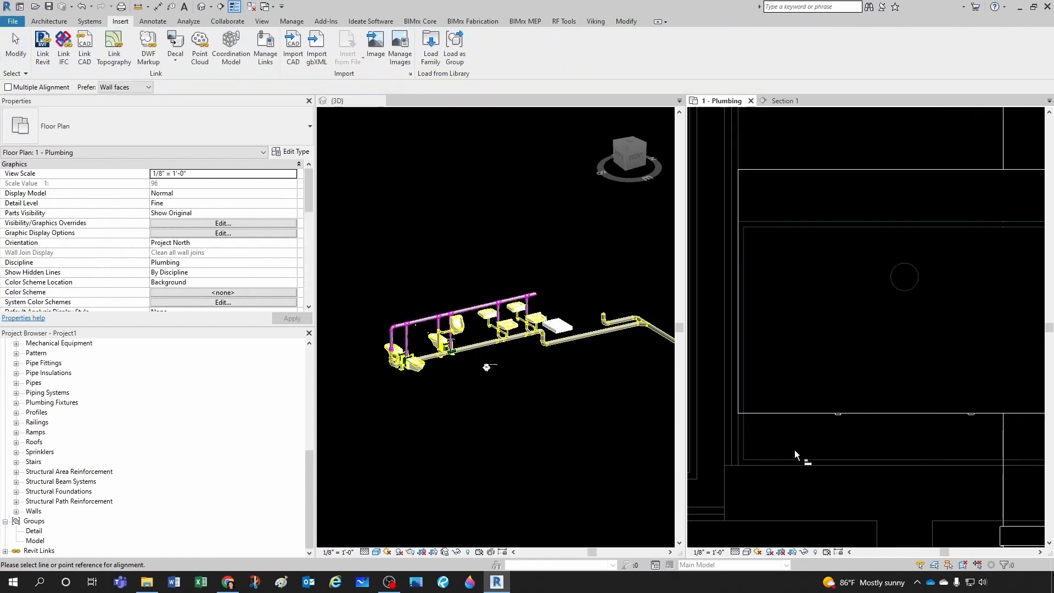
{"action": "left_click", "coordinate": [795, 465]}
{"action": "left_click", "coordinate": [785, 417]}
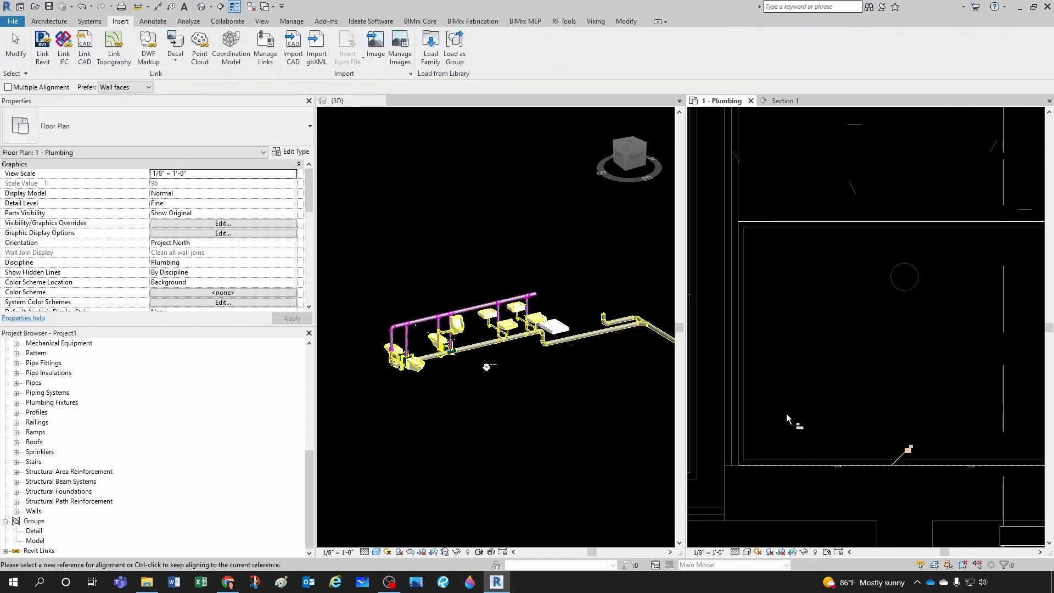
{"action": "key", "text": "Escape"}
{"action": "scroll", "coordinate": [764, 391], "scroll_direction": "down", "scroll_amount": 1}
{"action": "left_click", "coordinate": [575, 398]}
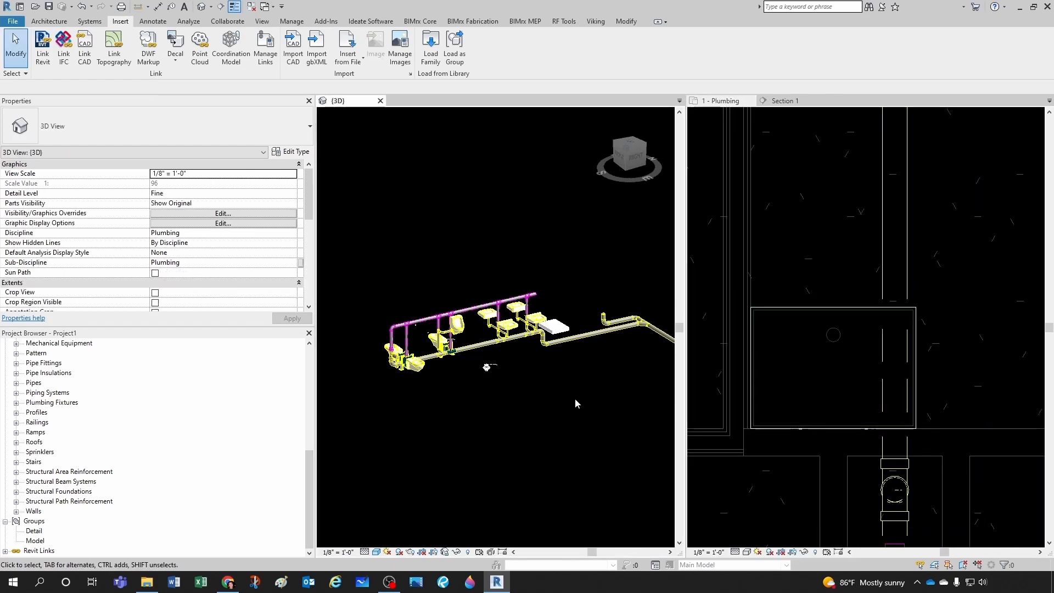
{"action": "middle_click_drag", "start_coordinate": [519, 357], "coordinate": [468, 381]}
{"action": "scroll", "coordinate": [468, 381], "scroll_direction": "down", "scroll_amount": 1}
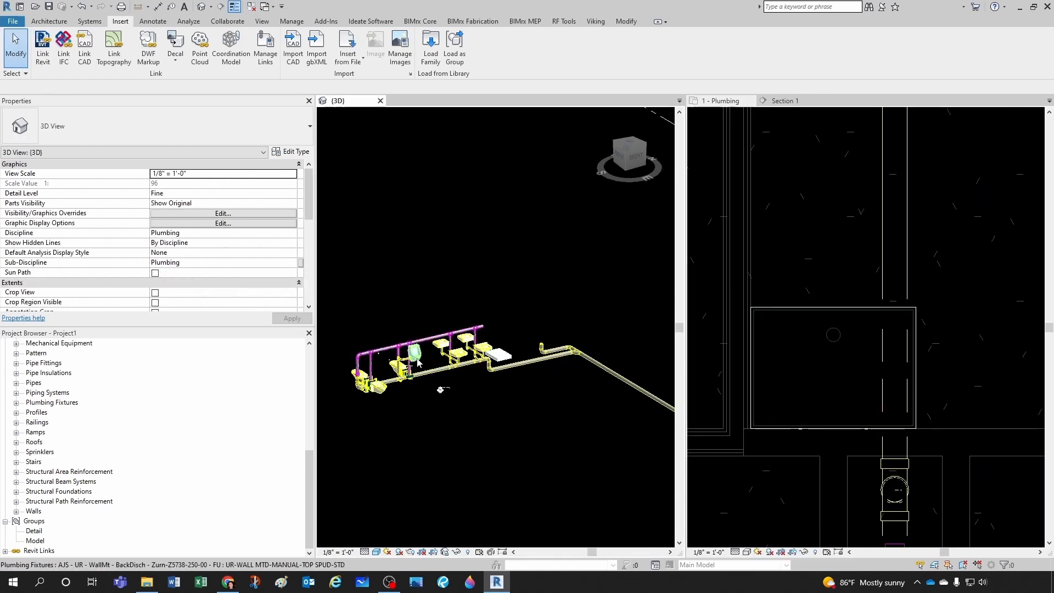
{"action": "middle_click_drag", "start_coordinate": [511, 419], "coordinate": [539, 418]}
{"action": "scroll", "coordinate": [515, 409], "scroll_direction": "down", "scroll_amount": 1}
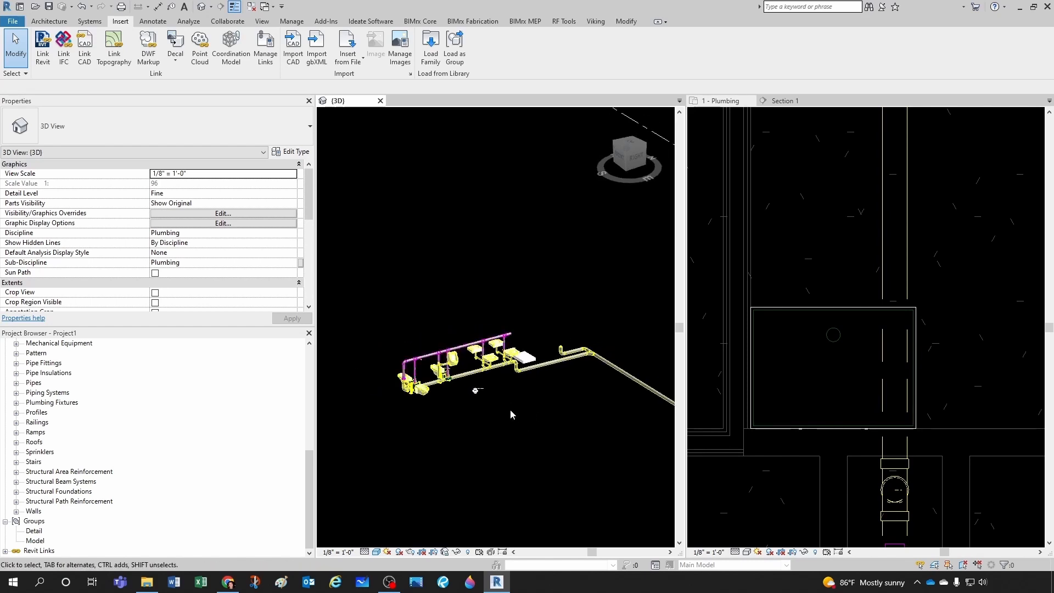
{"action": "scroll", "coordinate": [505, 391], "scroll_direction": "up", "scroll_amount": 2}
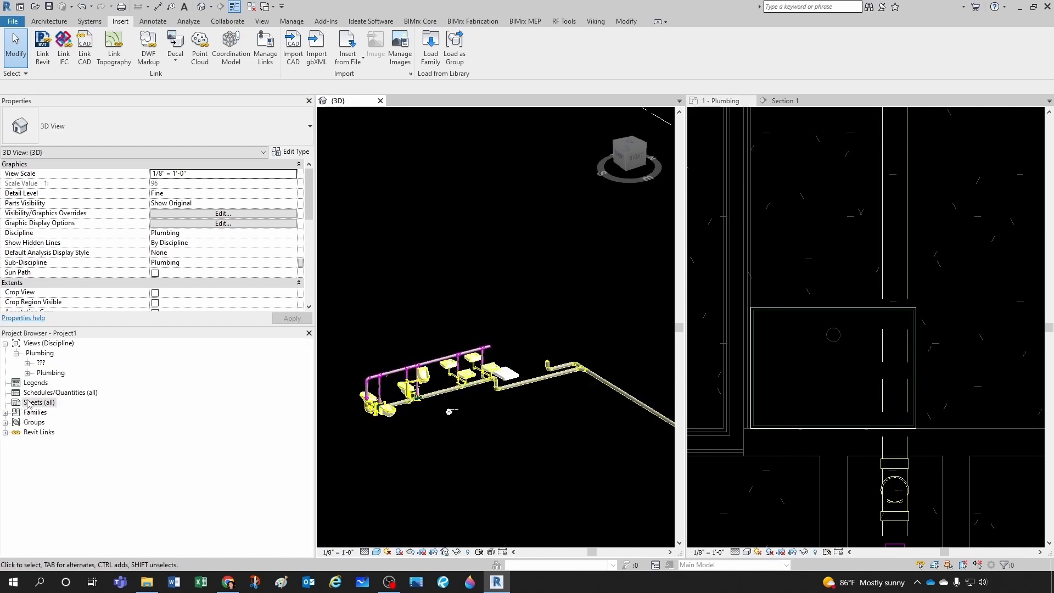
Step: Create a new sheet using the E1 30x42 Horizontal titleblock
{"action": "left_click", "coordinate": [28, 403]}
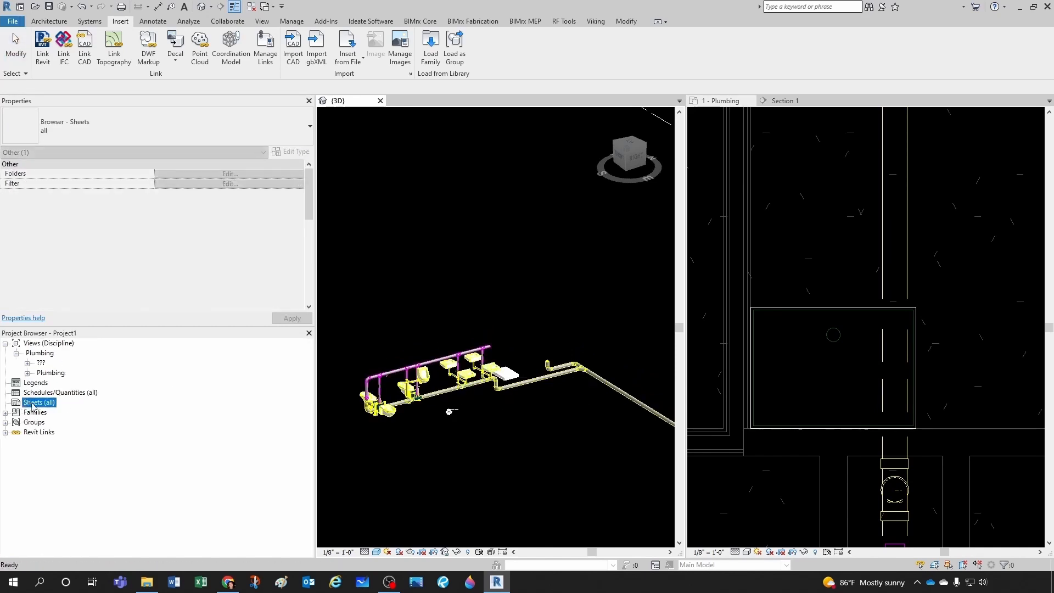
{"action": "right_click", "coordinate": [30, 404]}
{"action": "left_click", "coordinate": [52, 410]}
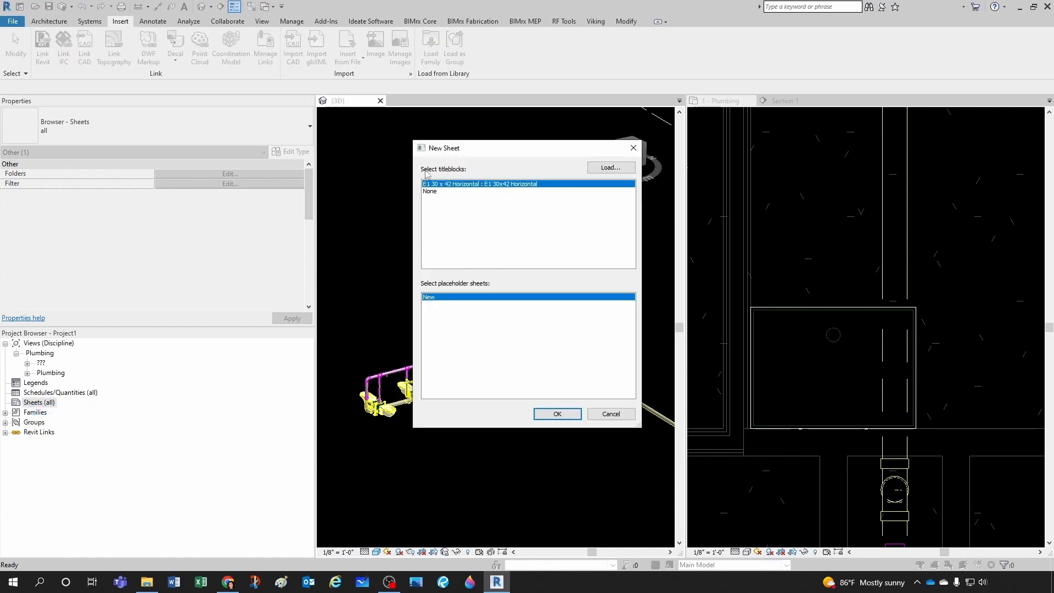
{"action": "left_click", "coordinate": [550, 414]}
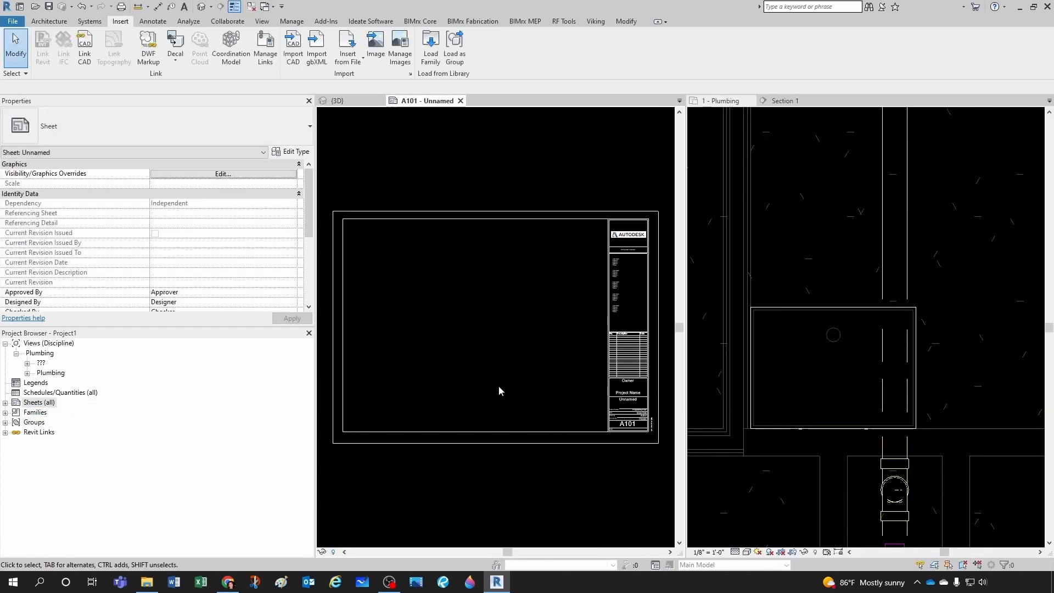
Step: Activate the 1 - Plumbing floor plan and close all inactive views
{"action": "left_click", "coordinate": [767, 276]}
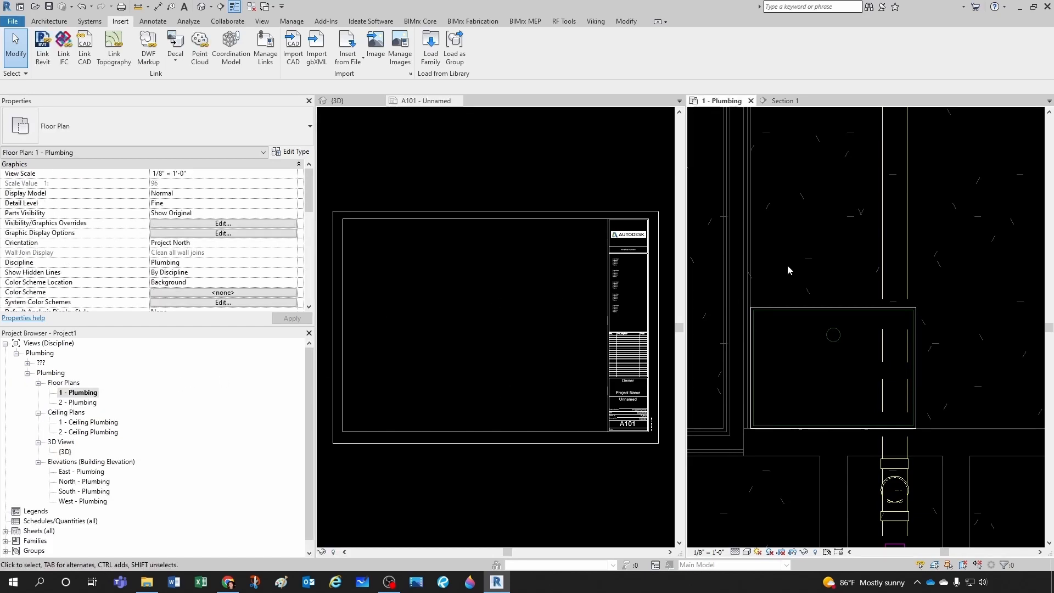
{"action": "left_click", "coordinate": [251, 8]}
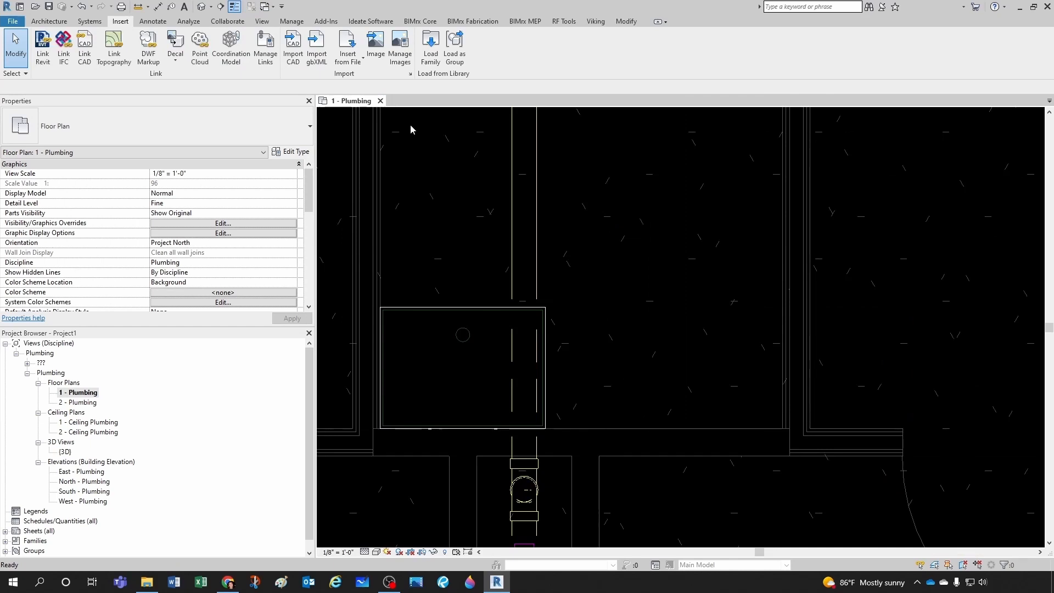
{"action": "scroll", "coordinate": [670, 405], "scroll_direction": "down", "scroll_amount": 5}
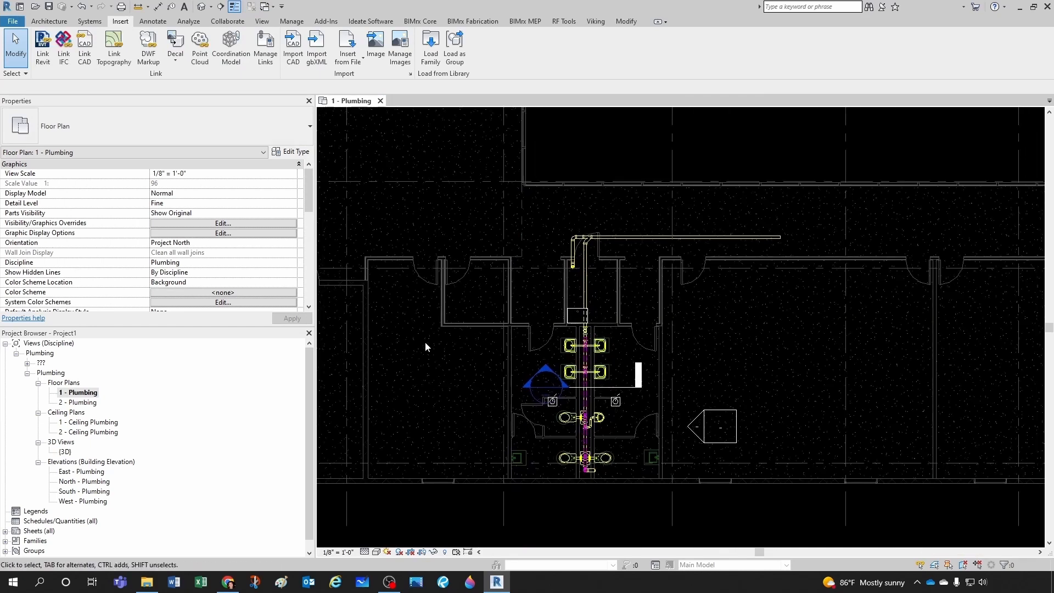
Step: Duplicate the 1 - Plumbing floor plan without detailing and select the copy for reviewing its properties
{"action": "right_click", "coordinate": [84, 395]}
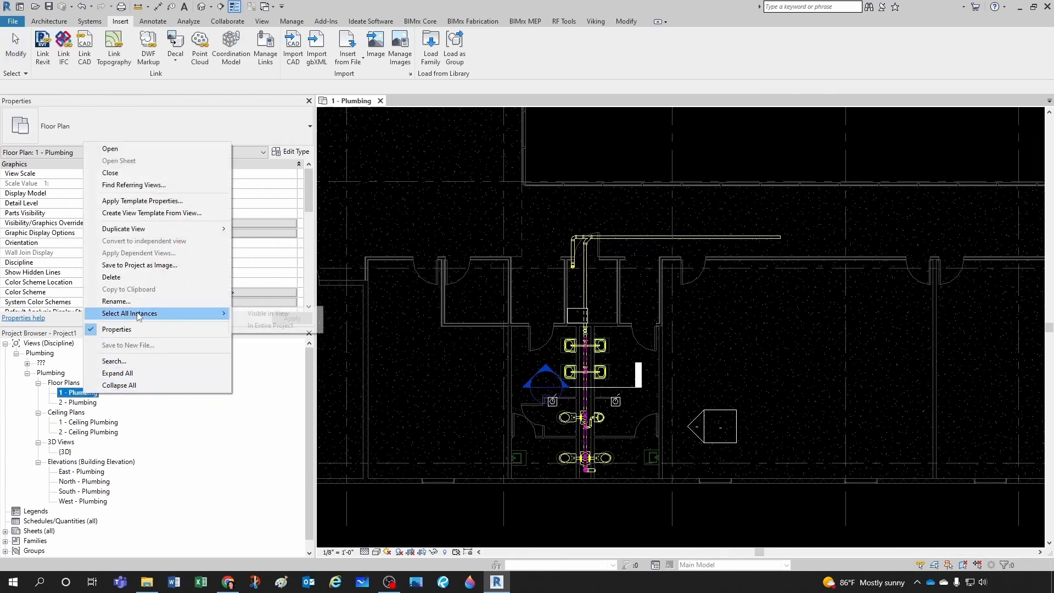
{"action": "mouse_move", "coordinate": [131, 234]}
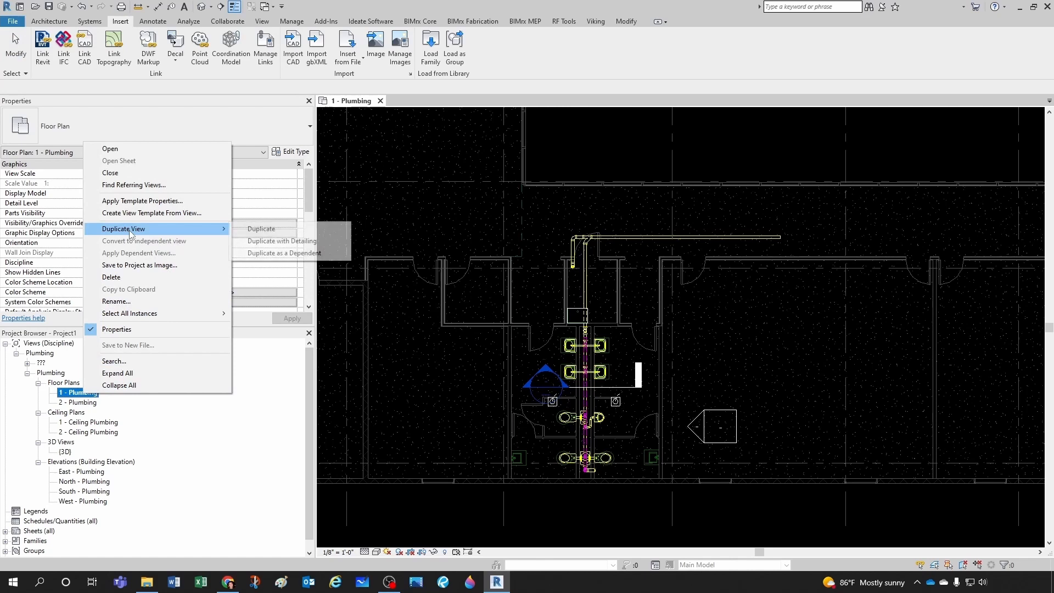
{"action": "left_click", "coordinate": [273, 231]}
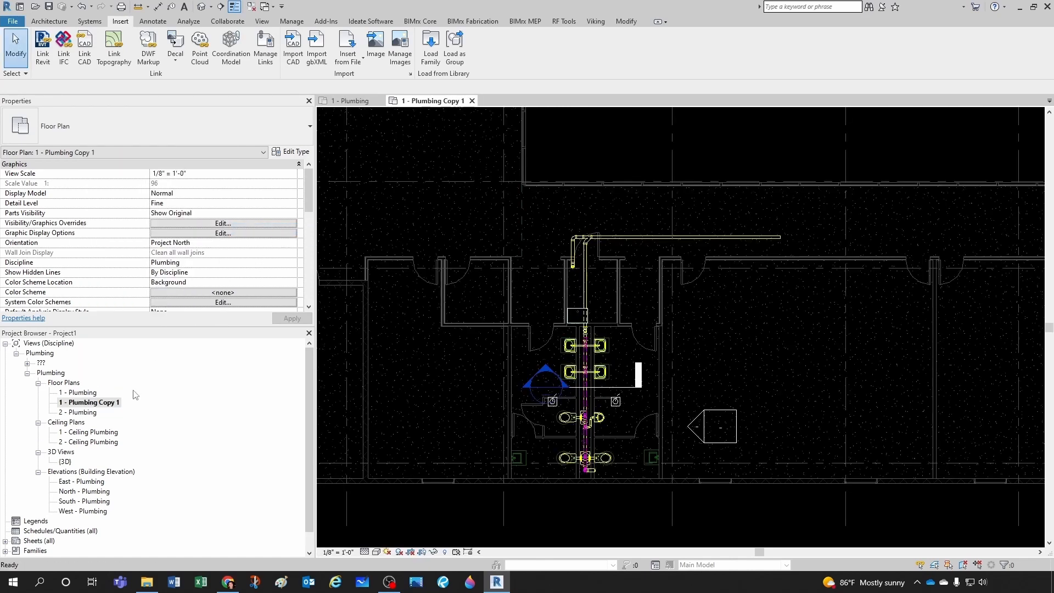
{"action": "left_click", "coordinate": [103, 404]}
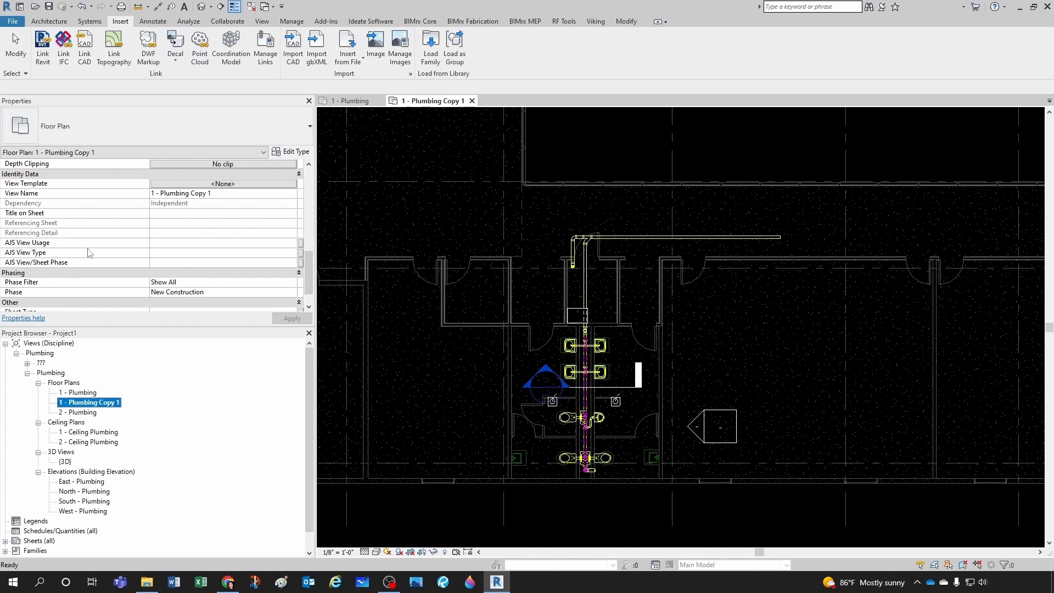
Step: Set the original 1 - Plumbing floor plan's AJS View Usage to *Working Views and AJS View Type to Drainage Plotting Views
{"action": "double_click", "coordinate": [82, 393]}
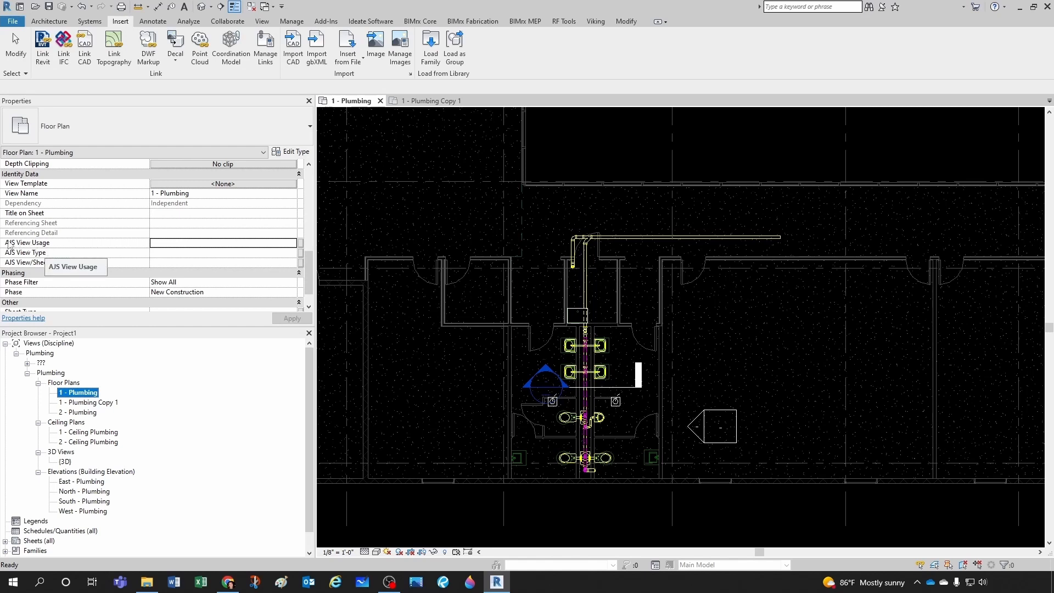
{"action": "left_click", "coordinate": [293, 242]}
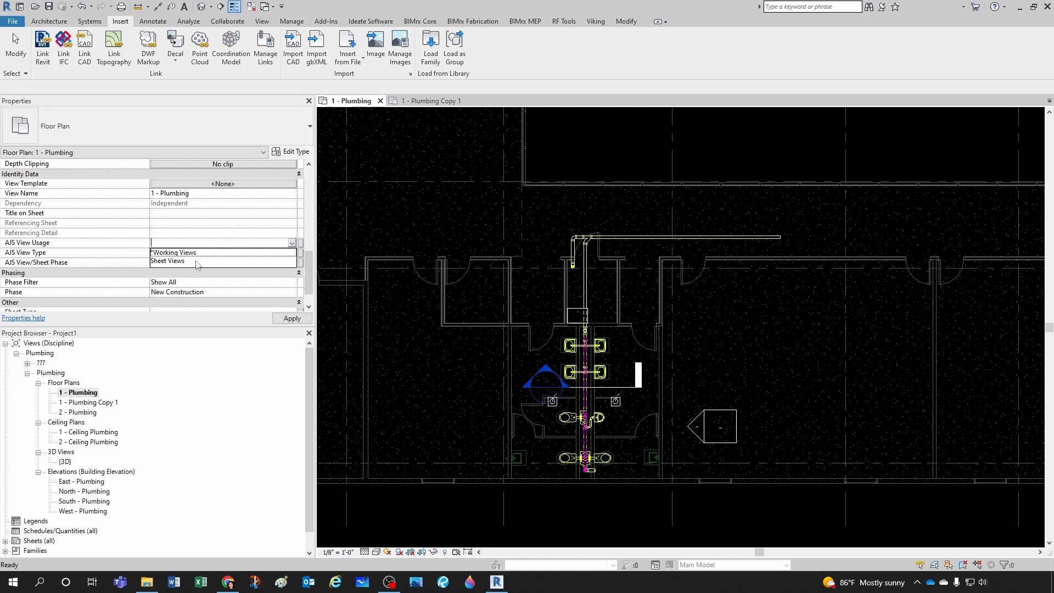
{"action": "left_click", "coordinate": [165, 252]}
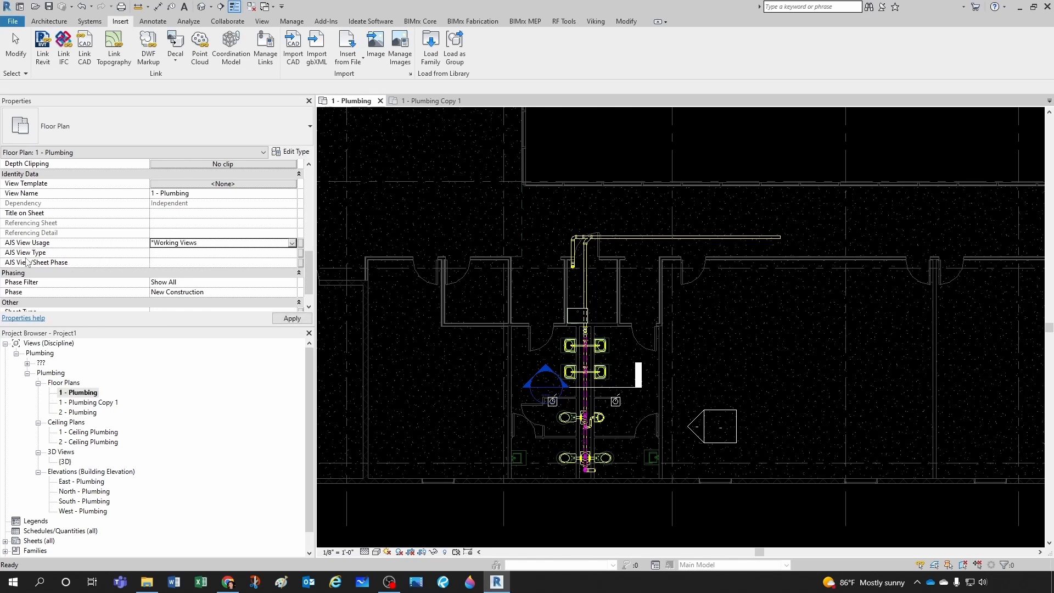
{"action": "left_click", "coordinate": [207, 252]}
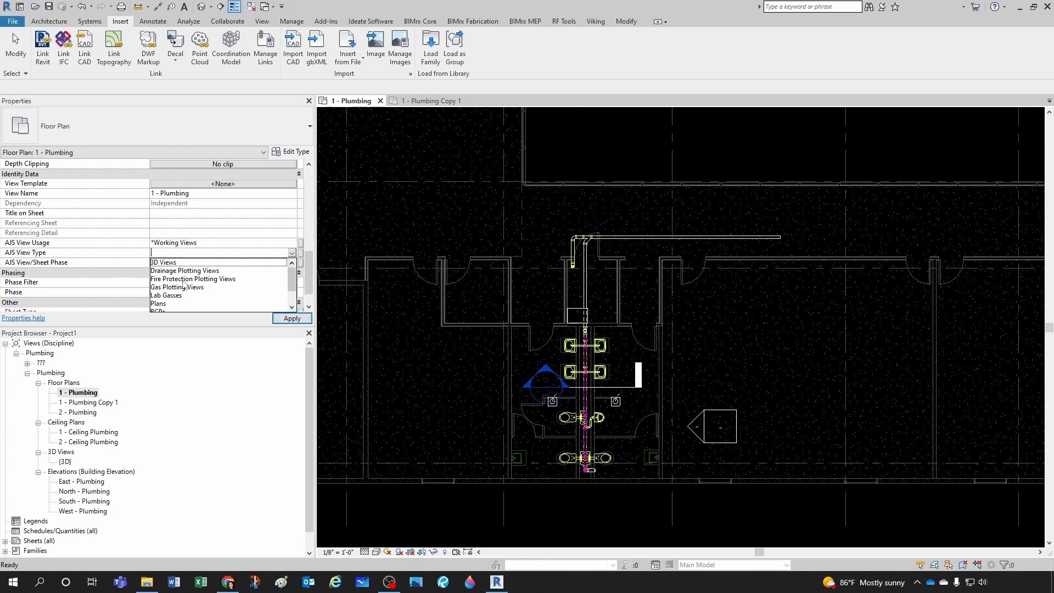
{"action": "left_click", "coordinate": [178, 271]}
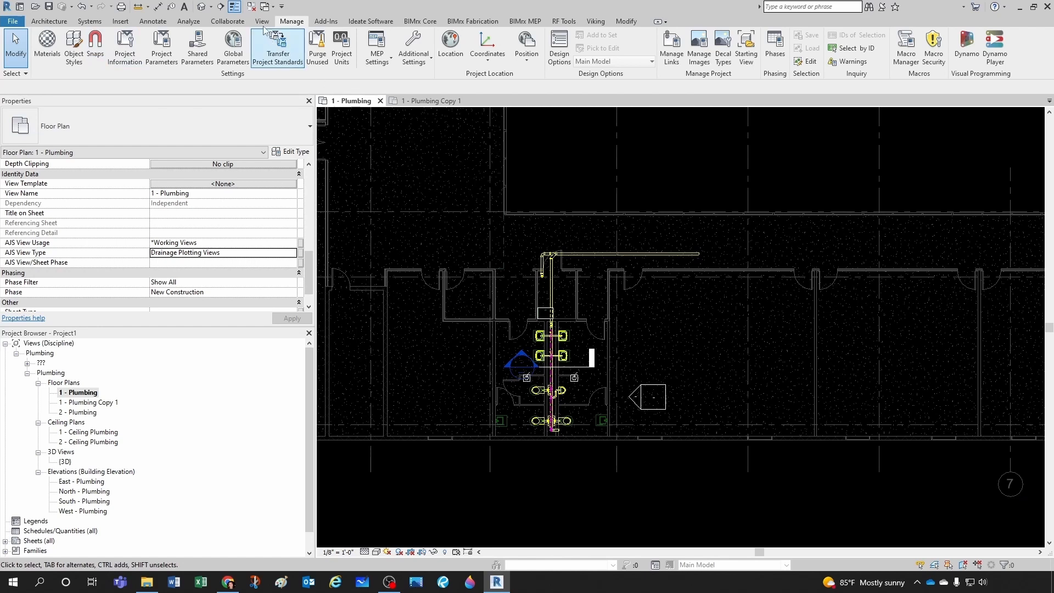
Step: Edit the Discipline browser organization for views, adding AJS View Usage and AJS View Type as the third and fourth grouping levels
{"action": "left_click", "coordinate": [262, 22]}
{"action": "left_click", "coordinate": [949, 54]}
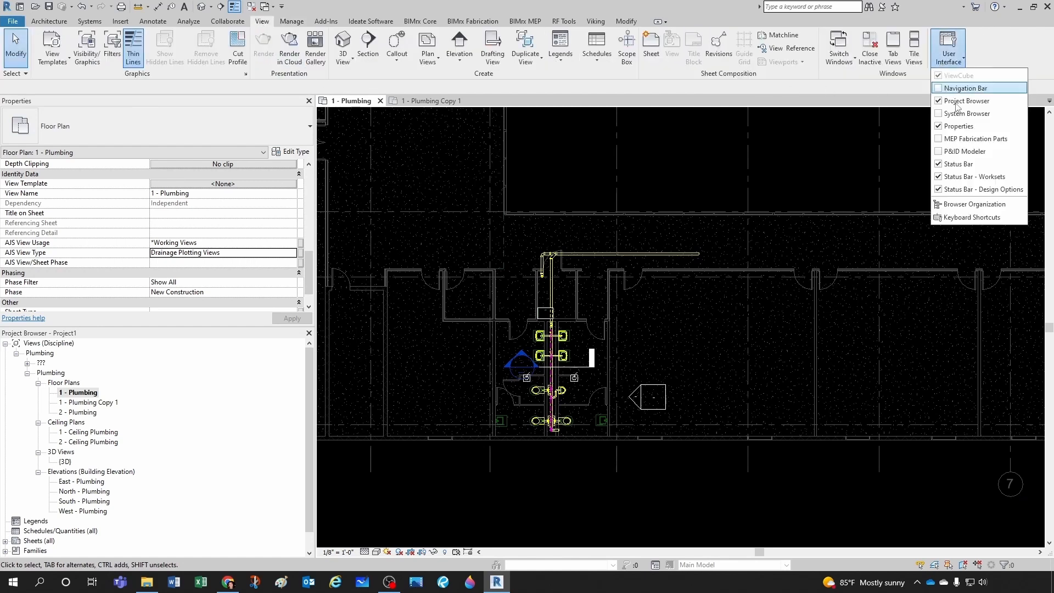
{"action": "left_click", "coordinate": [963, 205]}
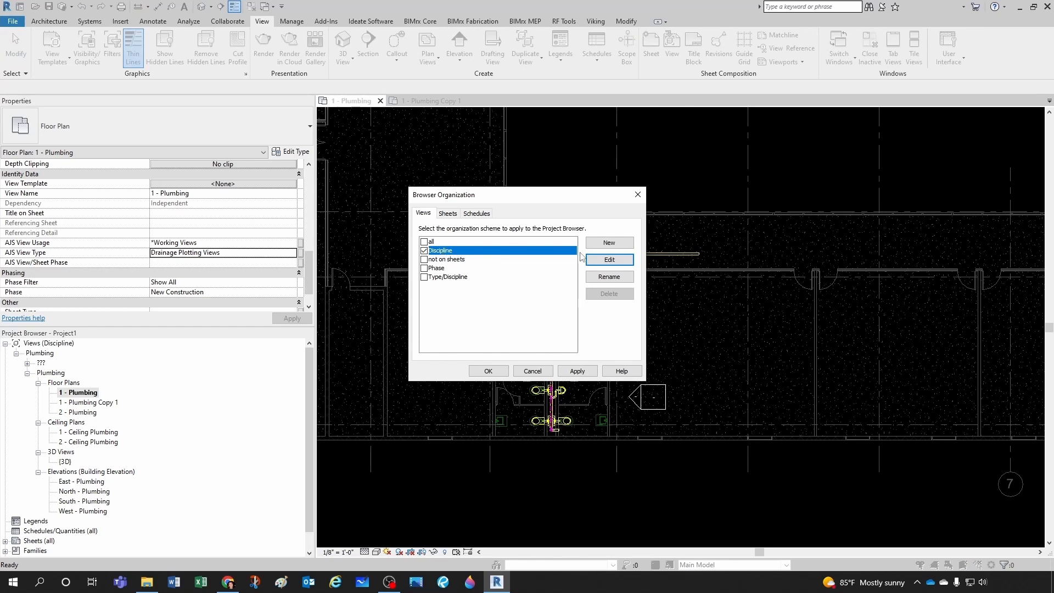
{"action": "left_click", "coordinate": [598, 258]}
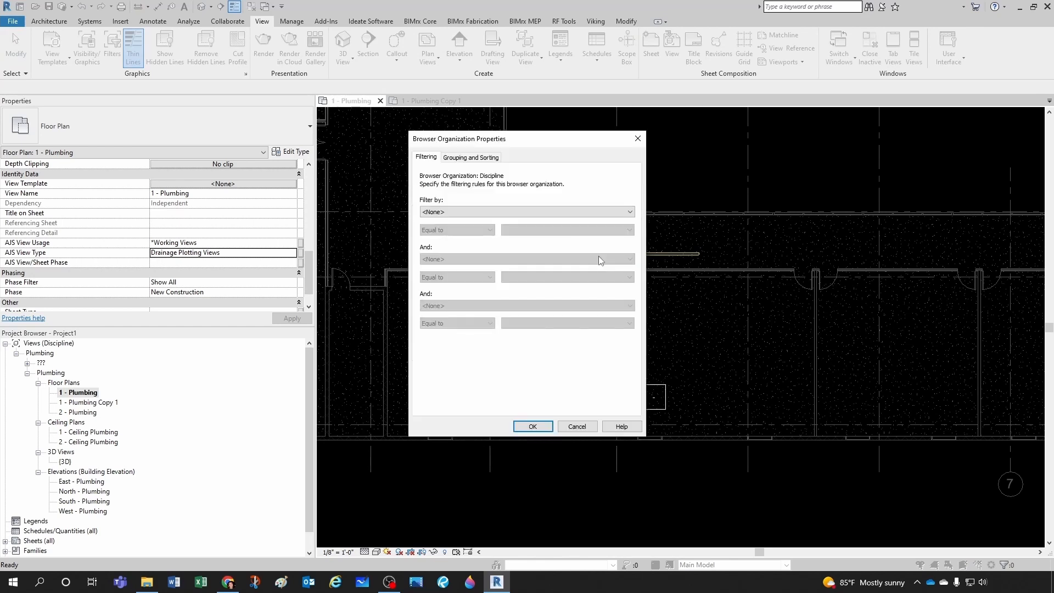
{"action": "left_click", "coordinate": [469, 158]}
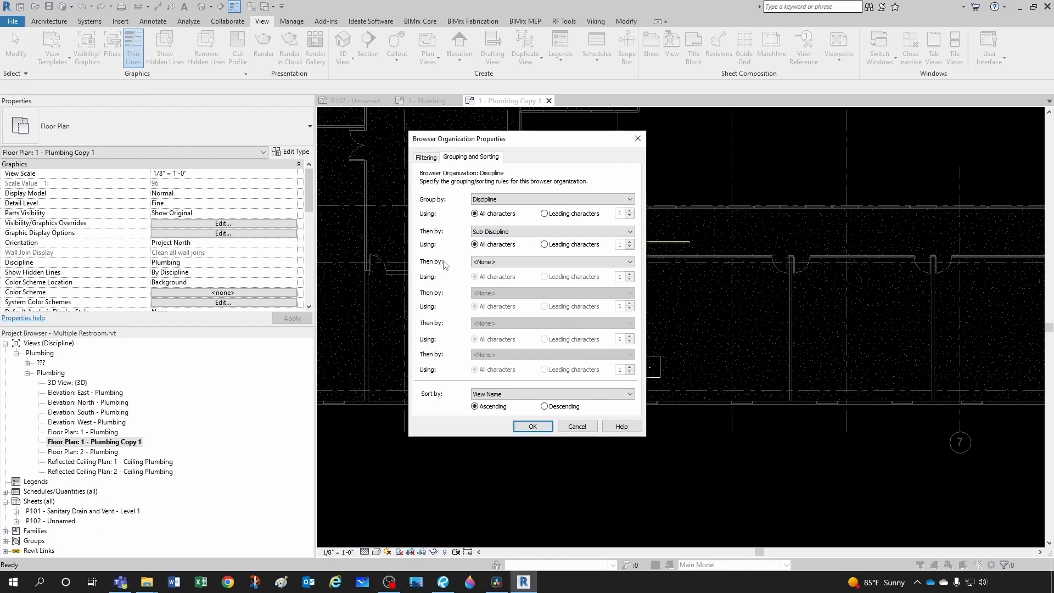
{"action": "left_click", "coordinate": [487, 263]}
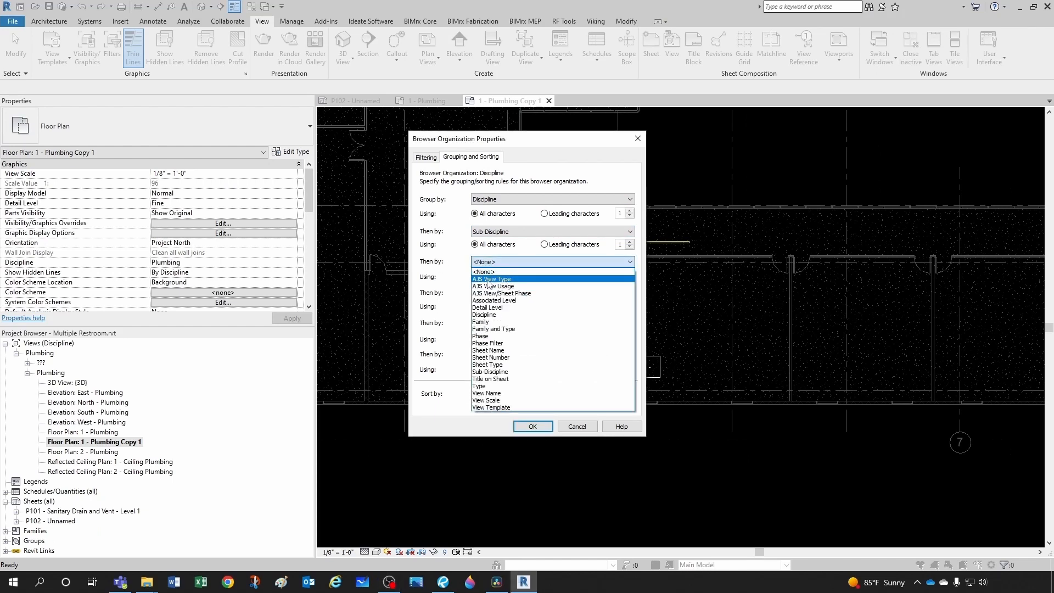
{"action": "left_click", "coordinate": [491, 286]}
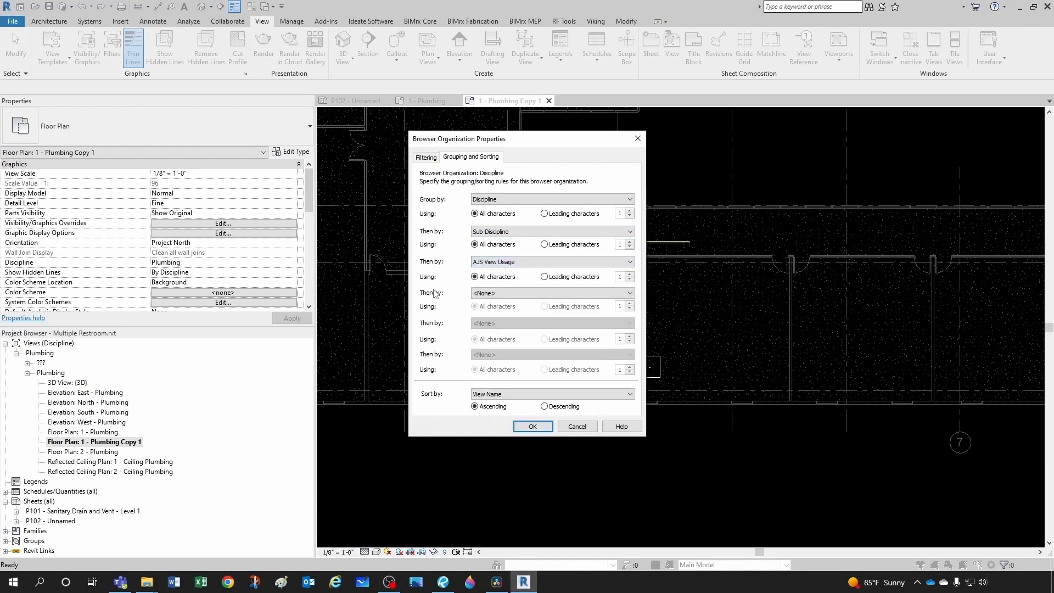
{"action": "left_click", "coordinate": [490, 293]}
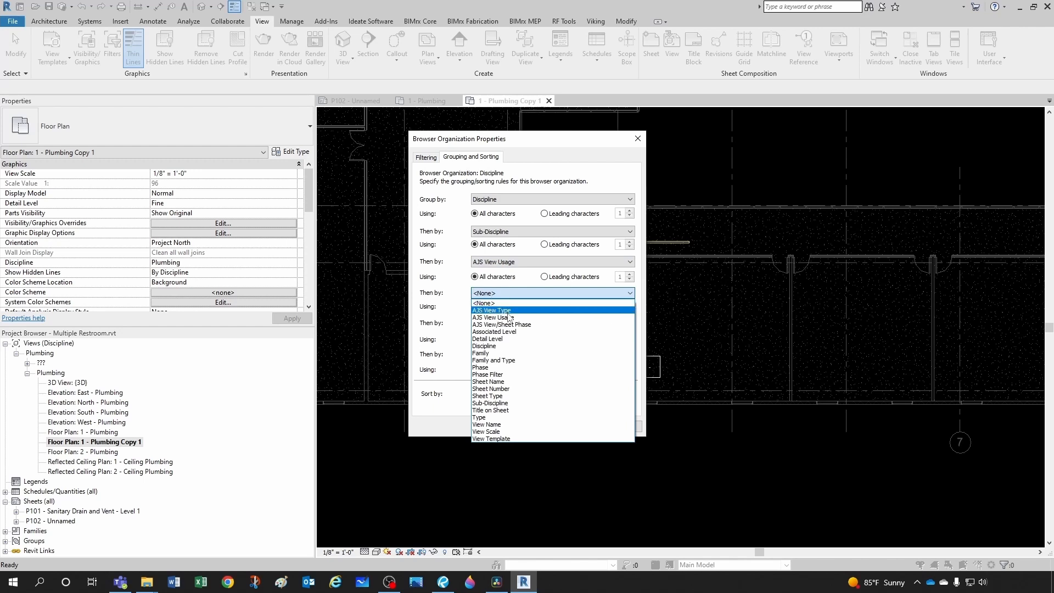
{"action": "left_click", "coordinate": [507, 312]}
{"action": "left_click", "coordinate": [533, 428]}
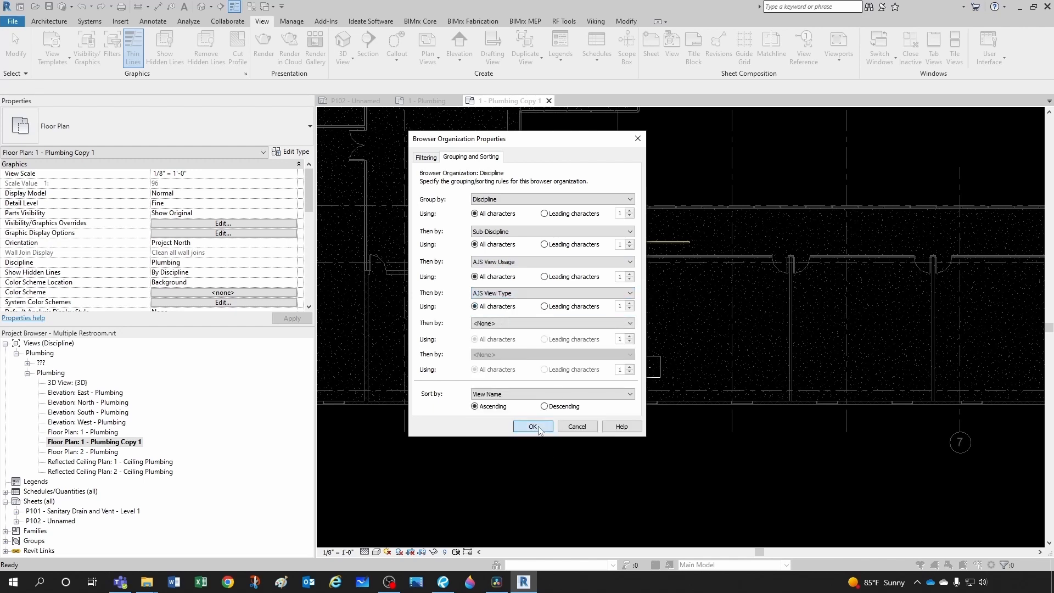
{"action": "left_click", "coordinate": [493, 369]}
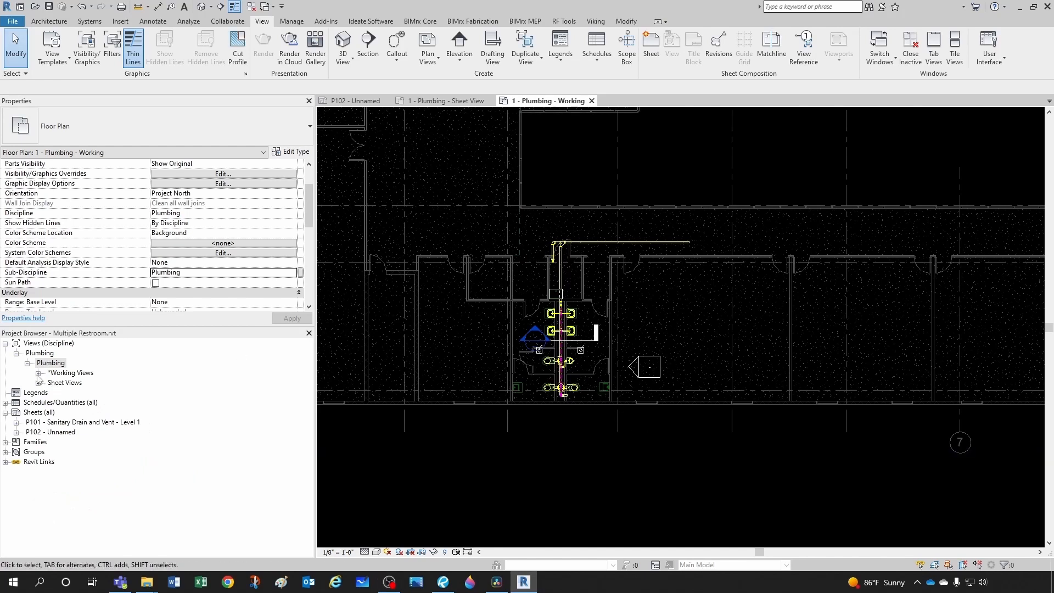
Step: Examine the contents of the *Working Views and Sheet Views groups in the reorganized Project Browser
{"action": "left_click", "coordinate": [38, 373]}
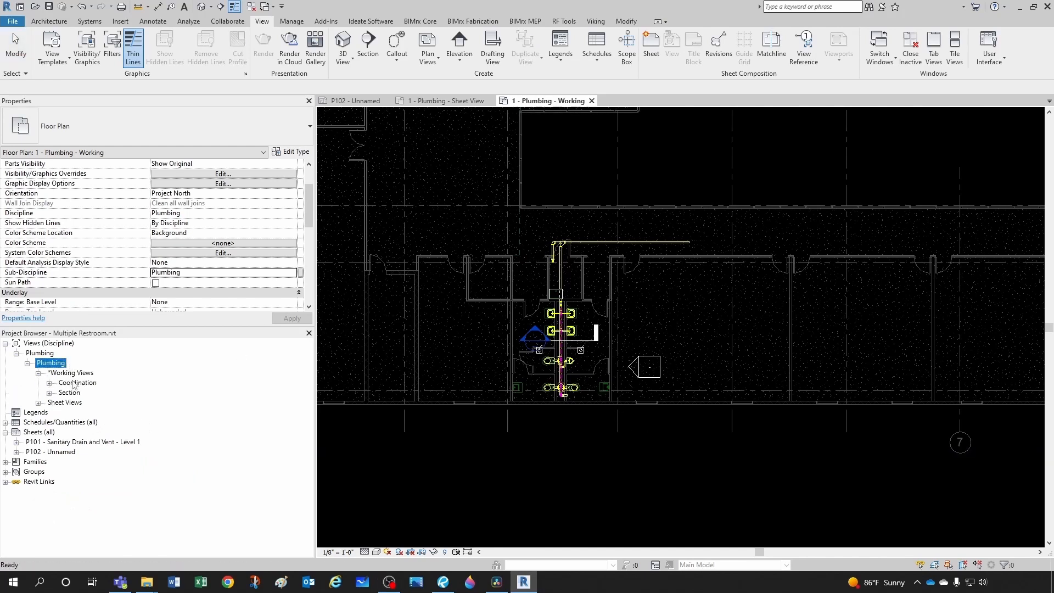
{"action": "left_click", "coordinate": [38, 374]}
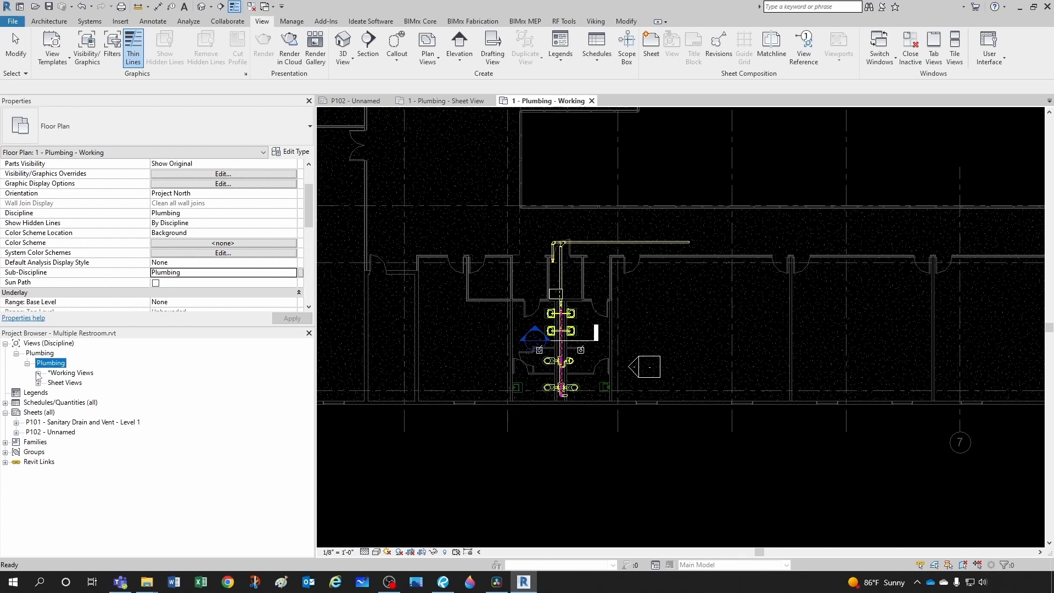
{"action": "left_click", "coordinate": [38, 383]}
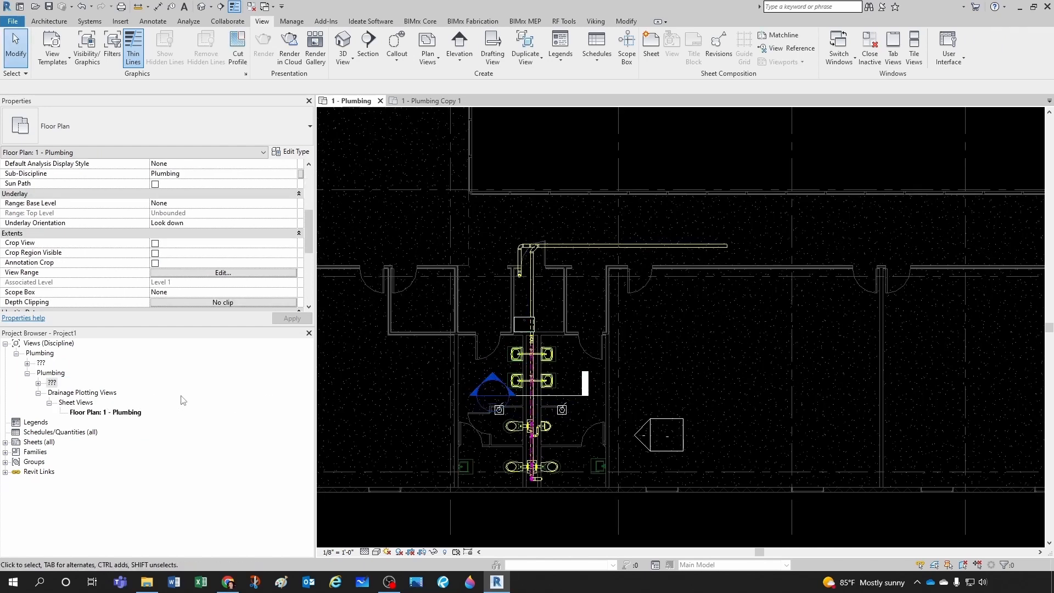
Step: Renumber the unnamed sheet A101 as P101 and name it Sanitary Drain and Vent - Level 1
{"action": "left_click", "coordinate": [5, 443]}
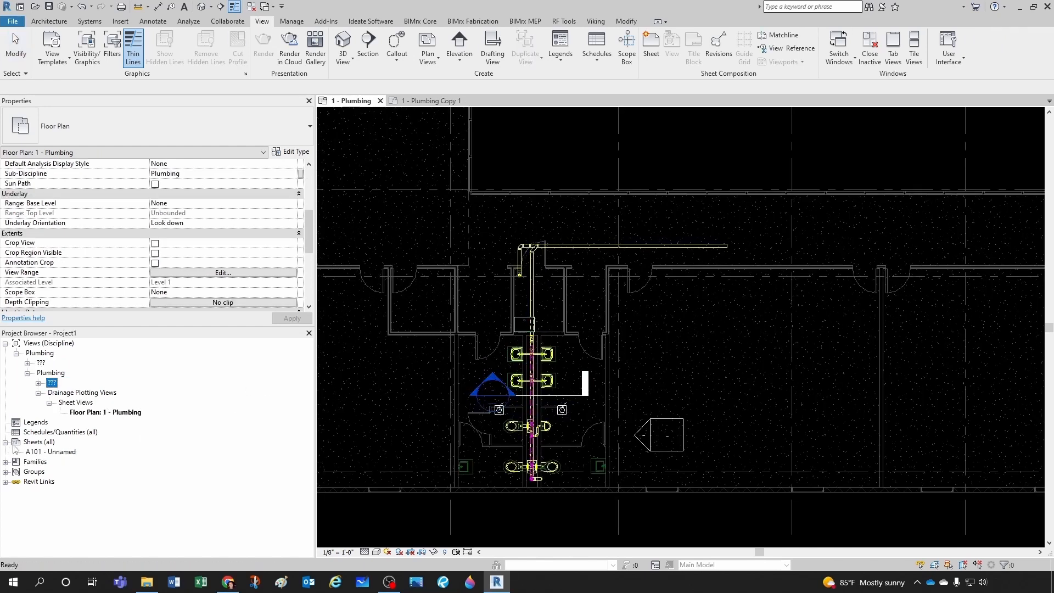
{"action": "double_click", "coordinate": [49, 453]}
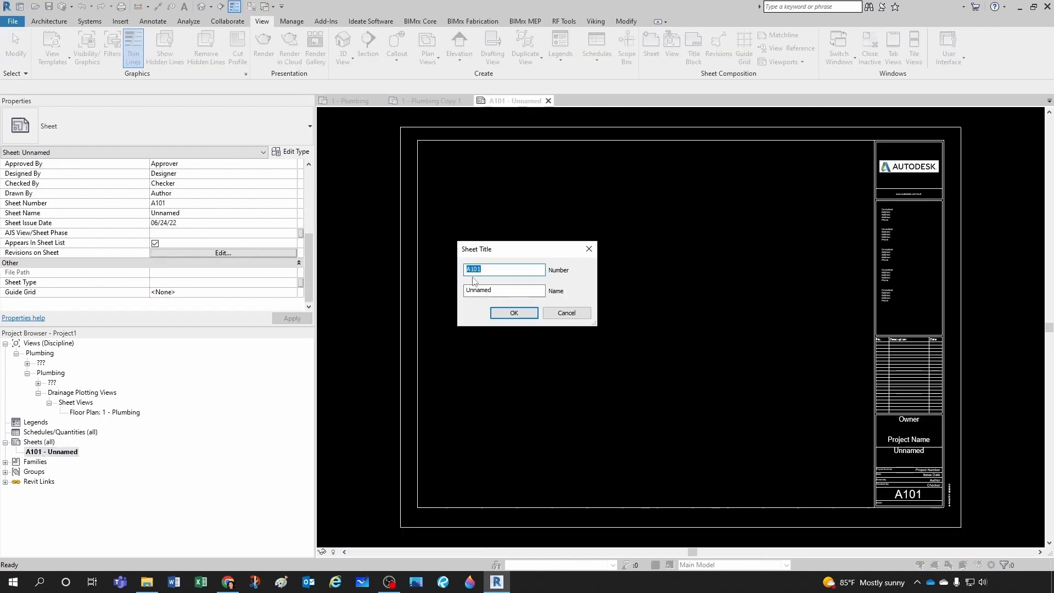
{"action": "left_click", "coordinate": [468, 270]}
{"action": "type", "text": "P"}
{"action": "left_click", "coordinate": [497, 290]}
{"action": "left_click_drag", "start_coordinate": [527, 290], "coordinate": [456, 297]}
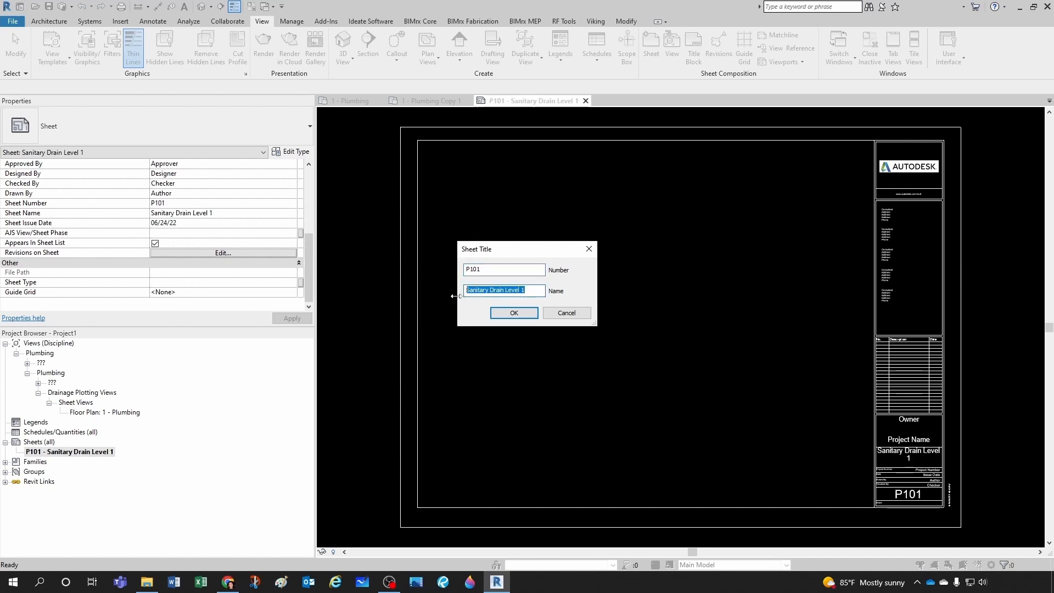
{"action": "type", "text": "Sanit"}
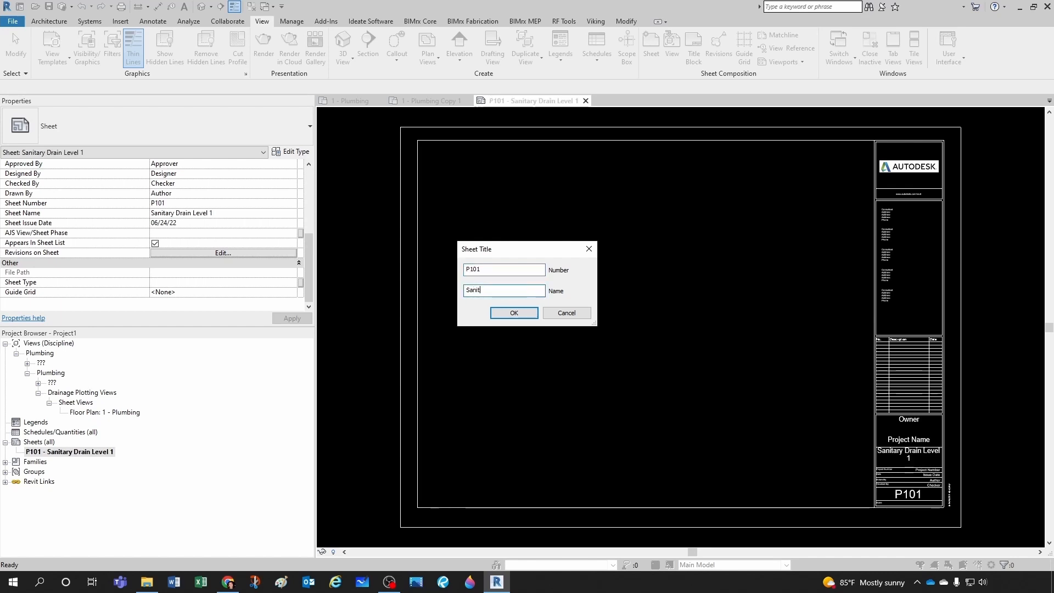
{"action": "type", "text": "ary Drain and Ve"}
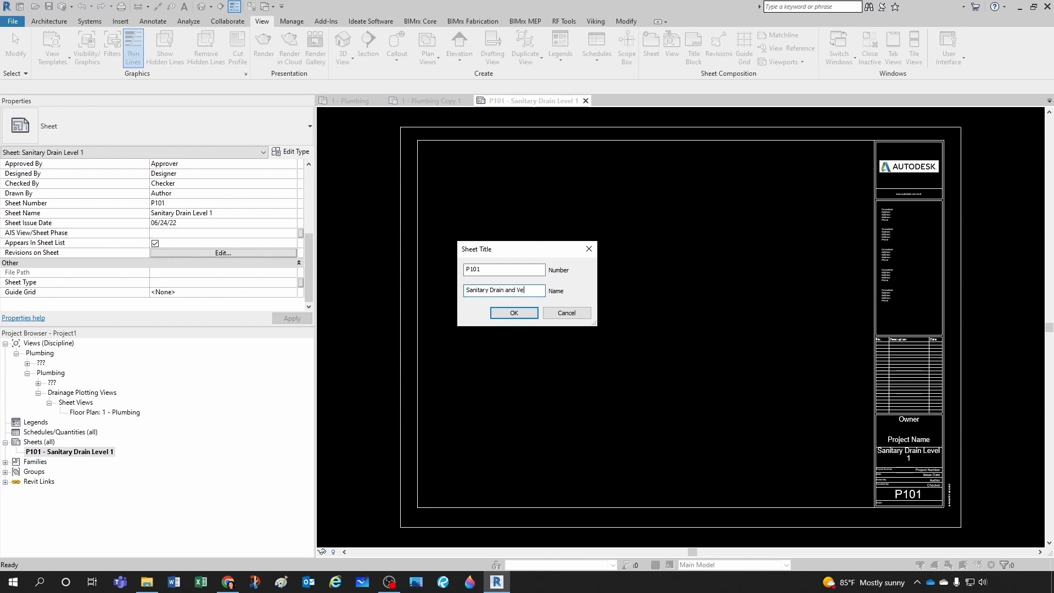
{"action": "type", "text": "nt - Level 1"}
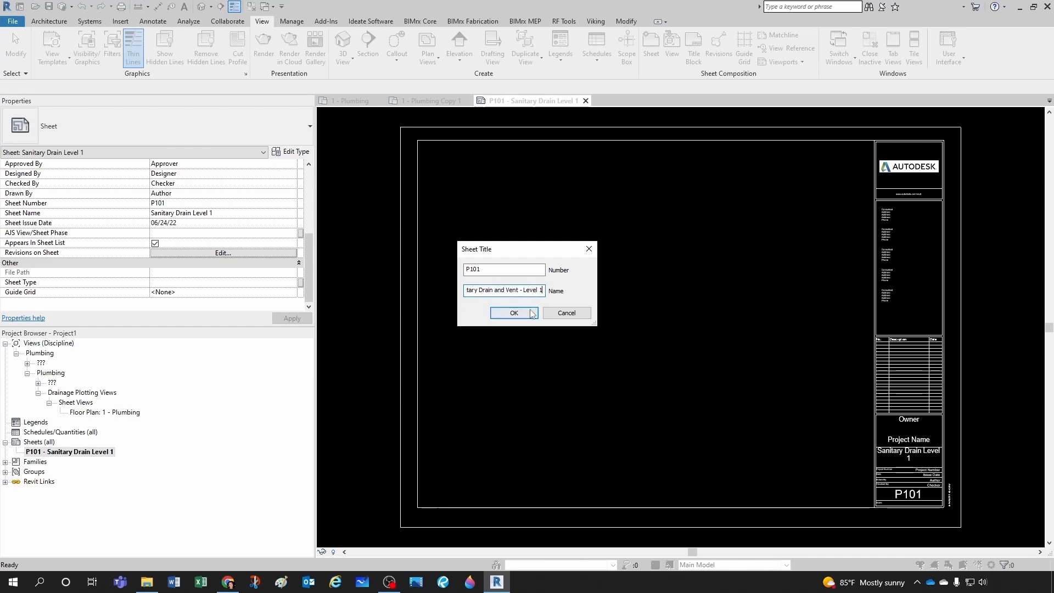
{"action": "left_click", "coordinate": [515, 312]}
Step: Place the 1 - Plumbing floor plan on sheet P101, roughly centred within the title block
{"action": "left_click", "coordinate": [131, 417]}
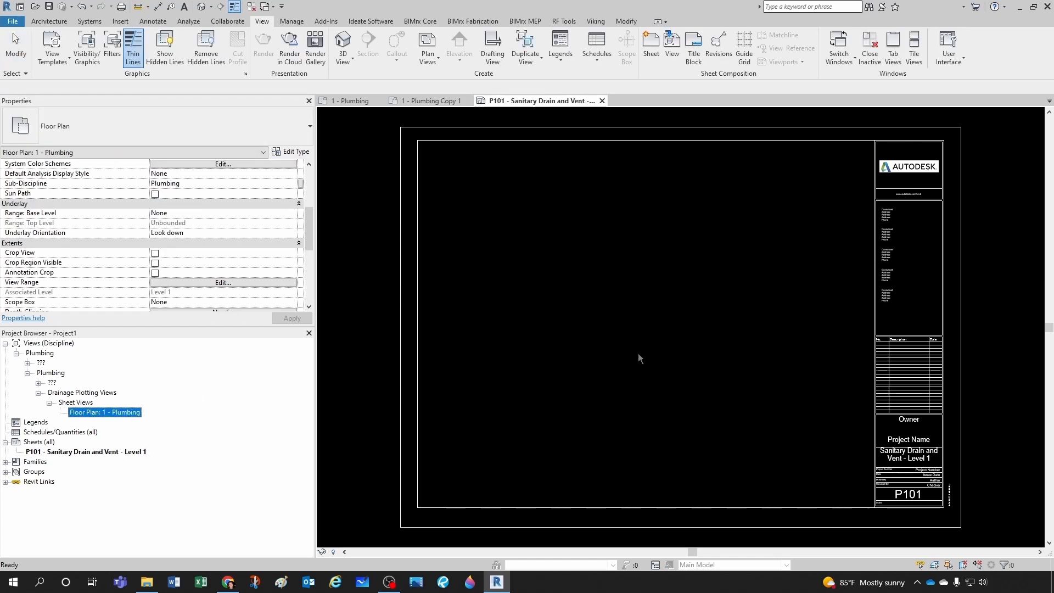
{"action": "left_click_drag", "start_coordinate": [638, 353], "coordinate": [634, 347]}
{"action": "scroll", "coordinate": [639, 338], "scroll_direction": "down", "scroll_amount": 3}
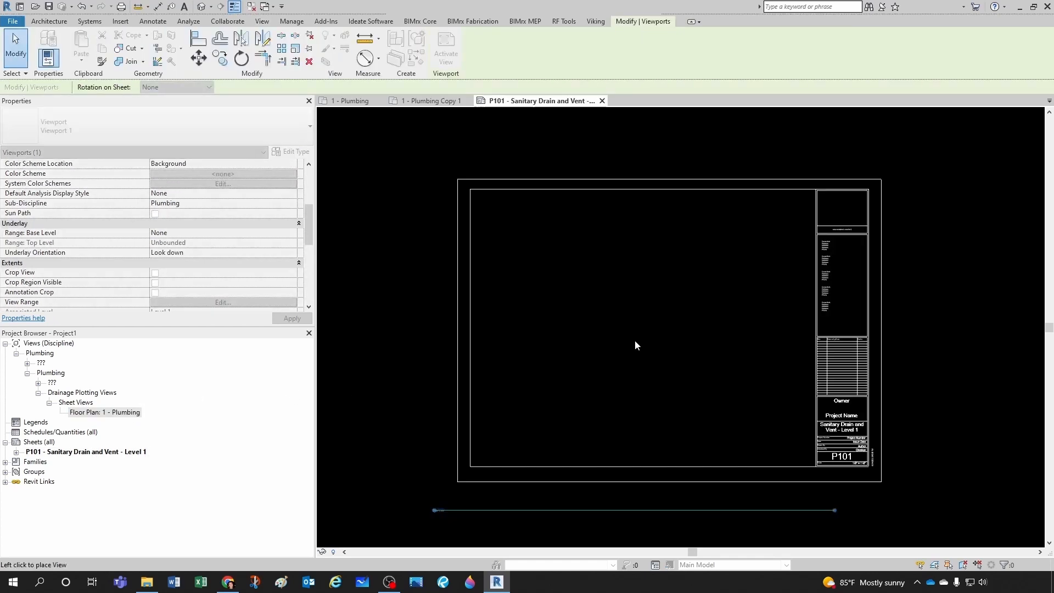
{"action": "left_click", "coordinate": [646, 334]}
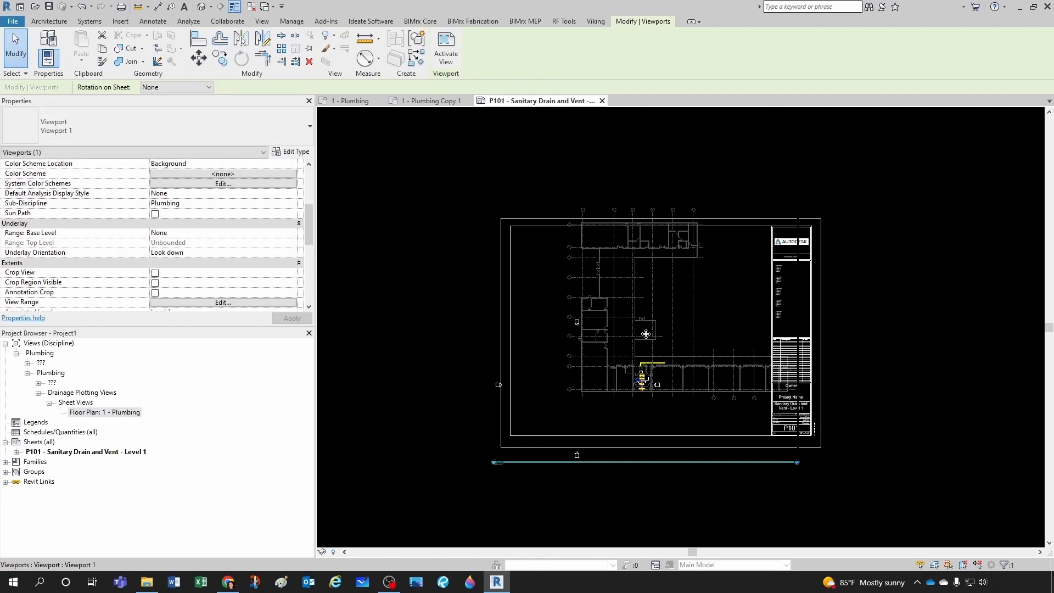
{"action": "key", "text": "Escape"}
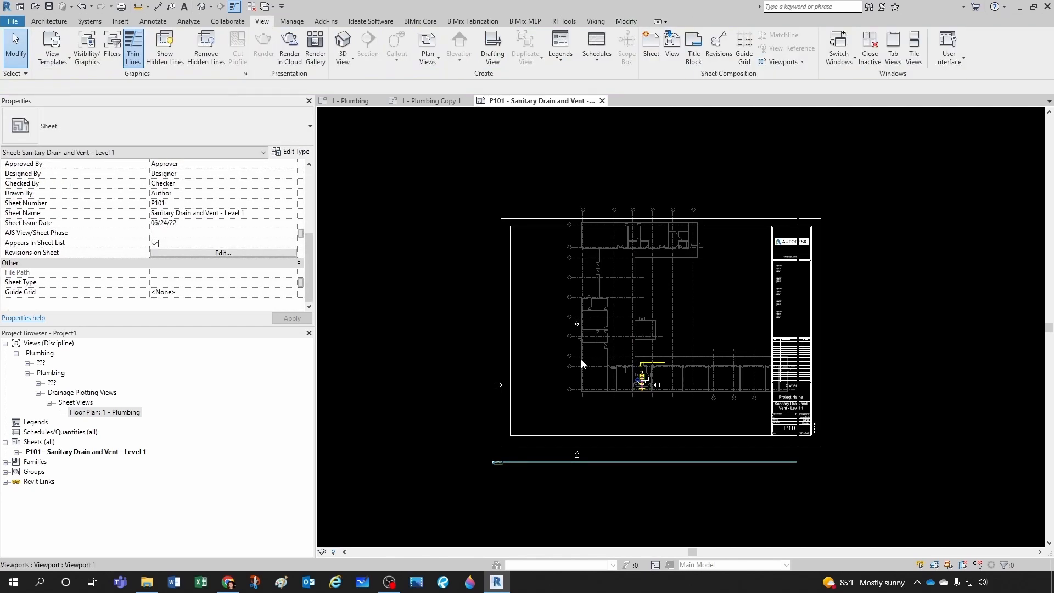
Step: Open the 1 - Plumbing floor plan and tag the three water closets and the urinal without leaders
{"action": "double_click", "coordinate": [125, 412]}
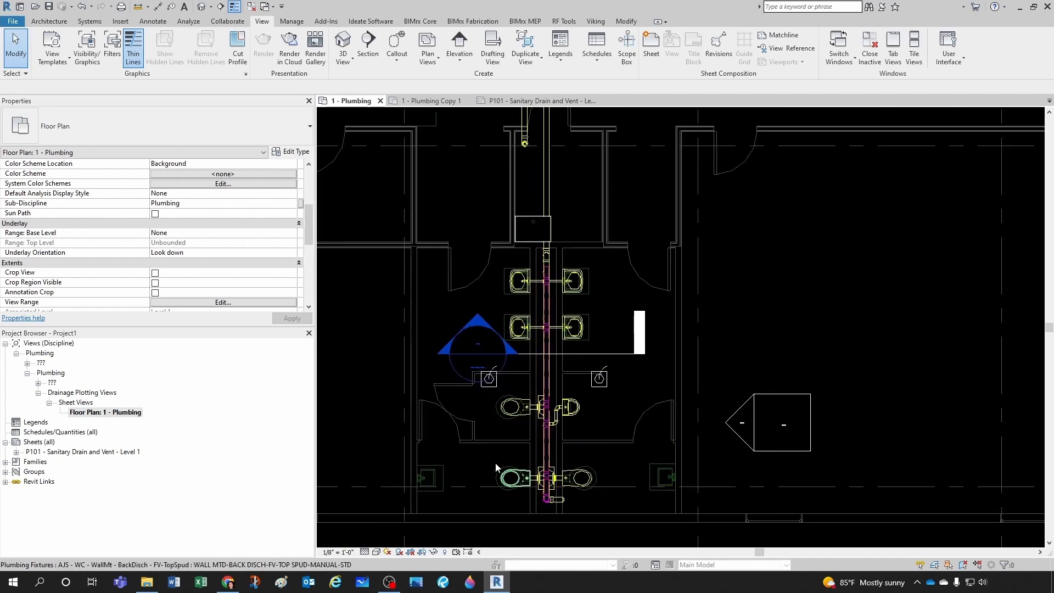
{"action": "middle_click_drag", "start_coordinate": [469, 478], "coordinate": [475, 436]}
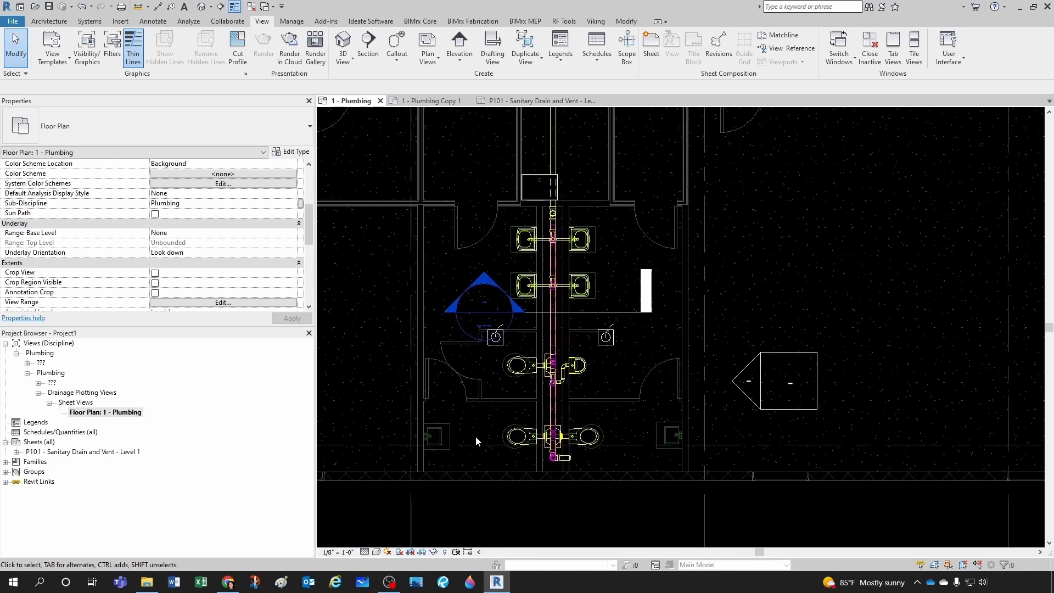
{"action": "scroll", "coordinate": [460, 368], "scroll_direction": "down", "scroll_amount": 1}
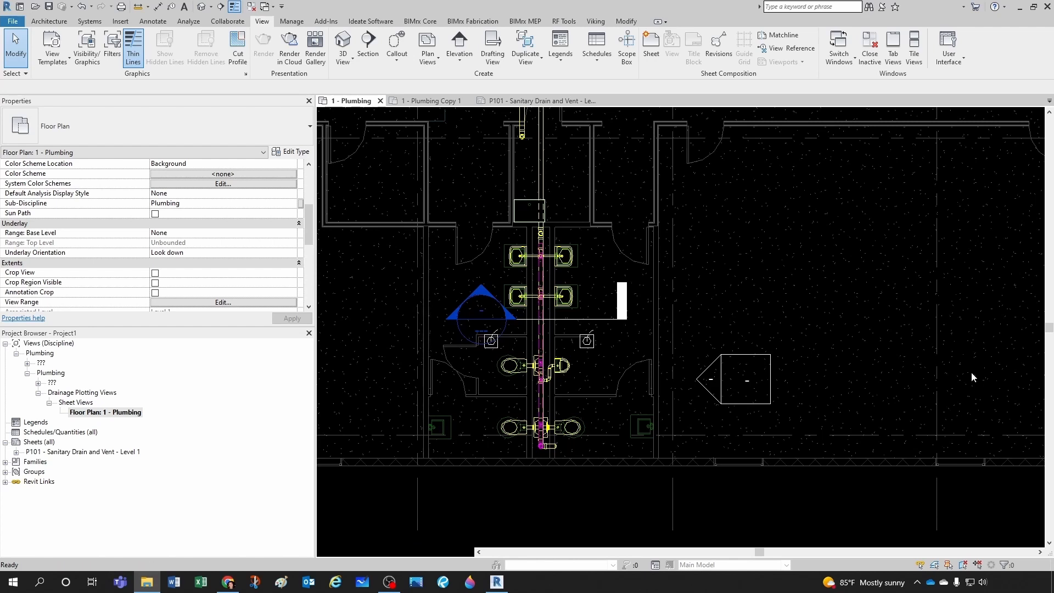
{"action": "key", "text": "t"}
{"action": "key", "text": "g"}
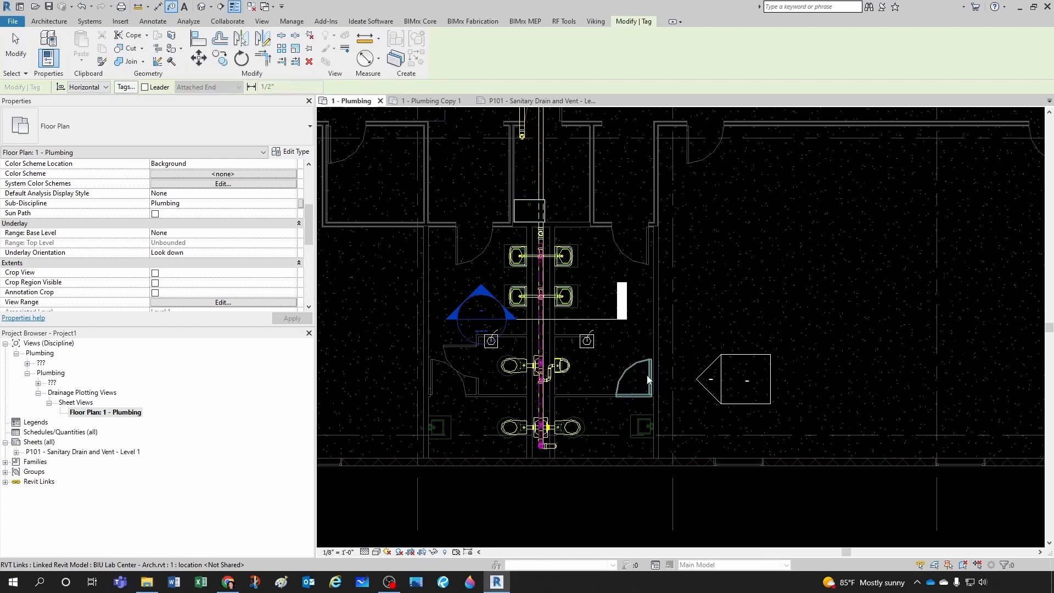
{"action": "scroll", "coordinate": [541, 429], "scroll_direction": "up", "scroll_amount": 2}
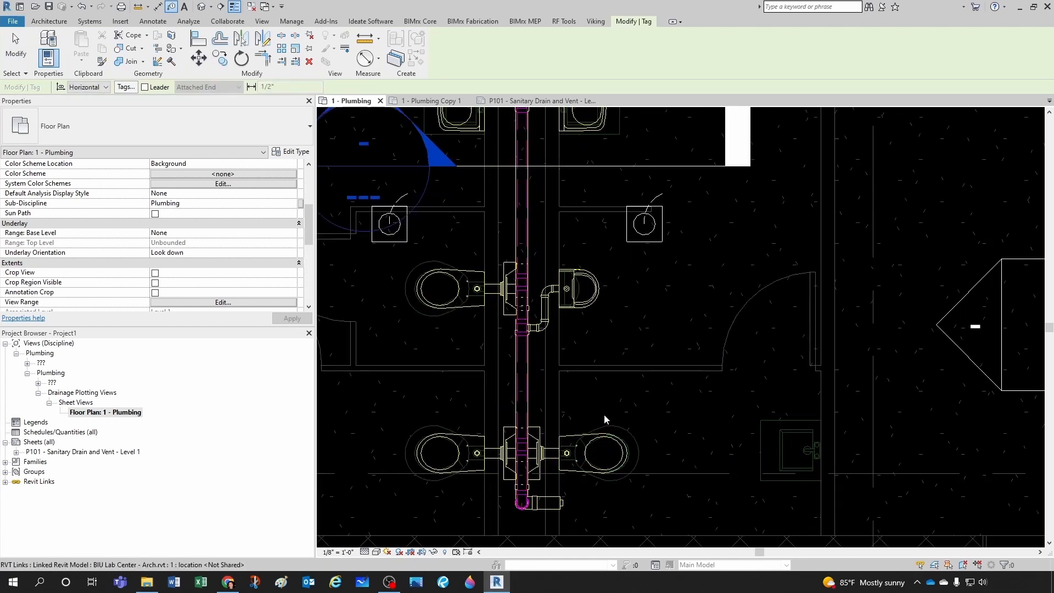
{"action": "left_click", "coordinate": [598, 453]}
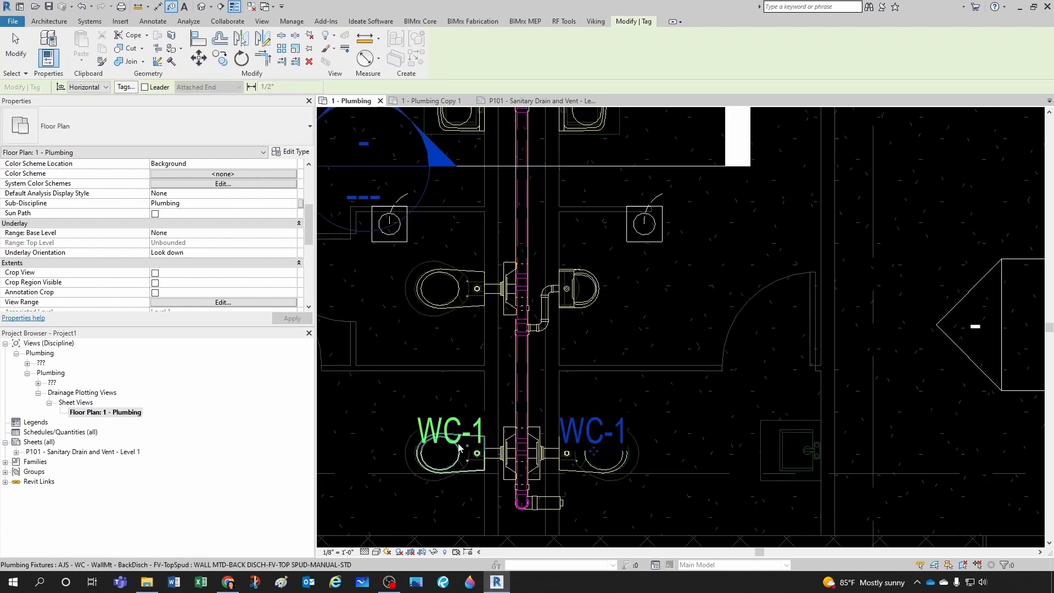
{"action": "left_click", "coordinate": [447, 451]}
{"action": "left_click", "coordinate": [443, 309]}
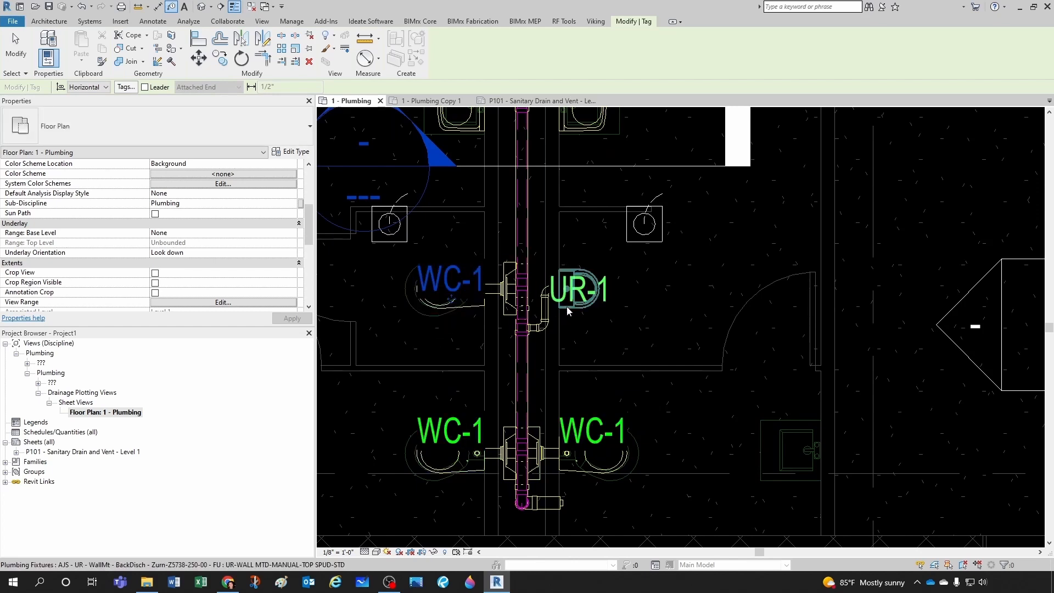
{"action": "left_click", "coordinate": [571, 302]}
Step: Tag the four lavatories and the janitor sink above them by category, without leaders
{"action": "scroll", "coordinate": [596, 295], "scroll_direction": "down", "scroll_amount": 2}
{"action": "scroll", "coordinate": [584, 184], "scroll_direction": "up", "scroll_amount": 1}
{"action": "middle_click_drag", "start_coordinate": [584, 184], "coordinate": [597, 353]}
{"action": "scroll", "coordinate": [598, 356], "scroll_direction": "up", "scroll_amount": 1}
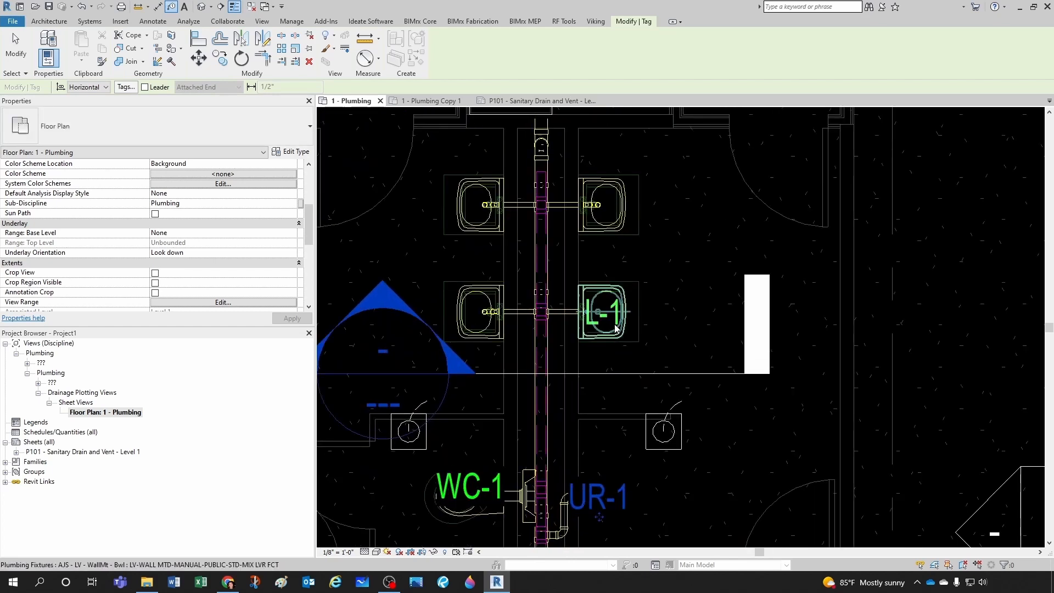
{"action": "left_click", "coordinate": [603, 317]}
{"action": "left_click", "coordinate": [493, 317]}
{"action": "left_click", "coordinate": [480, 221]}
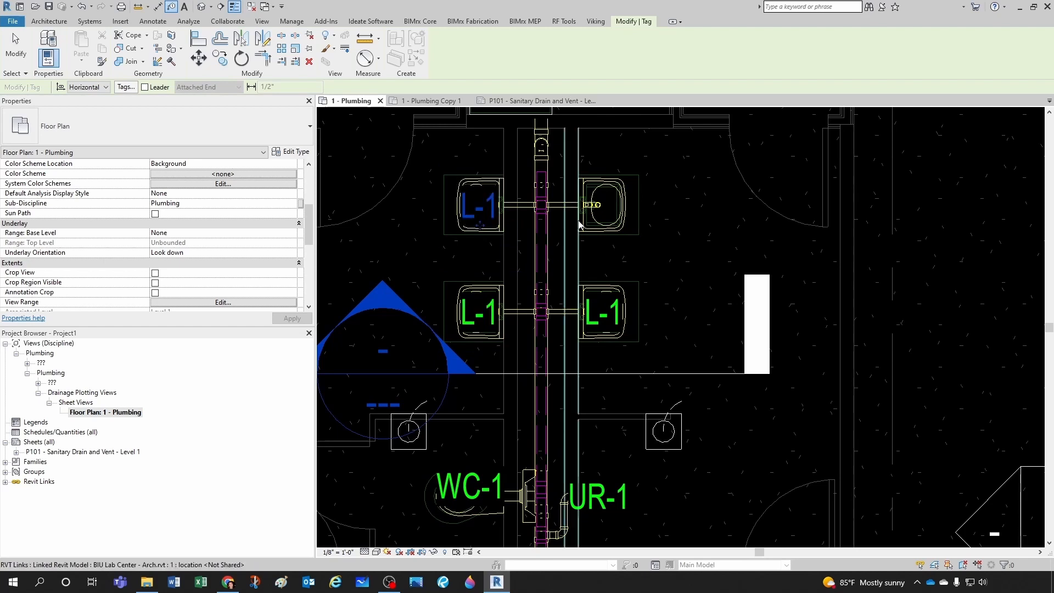
{"action": "left_click", "coordinate": [605, 220]}
{"action": "scroll", "coordinate": [608, 283], "scroll_direction": "down", "scroll_amount": 2}
{"action": "middle_click_drag", "start_coordinate": [559, 194], "coordinate": [588, 279]}
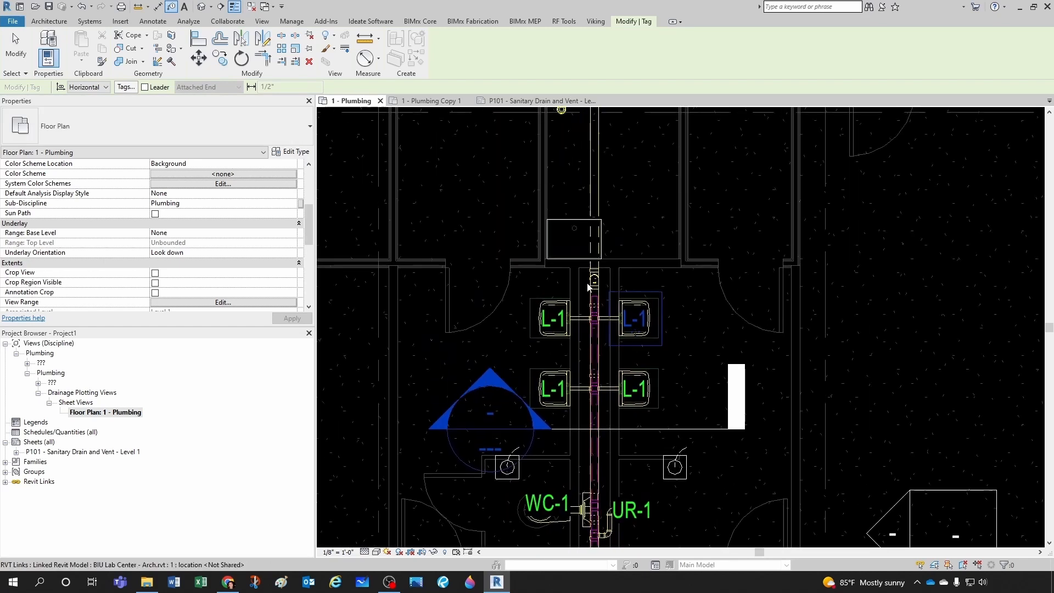
{"action": "scroll", "coordinate": [574, 274], "scroll_direction": "up", "scroll_amount": 1}
{"action": "left_click", "coordinate": [567, 236]}
{"action": "scroll", "coordinate": [540, 324], "scroll_direction": "down", "scroll_amount": 2}
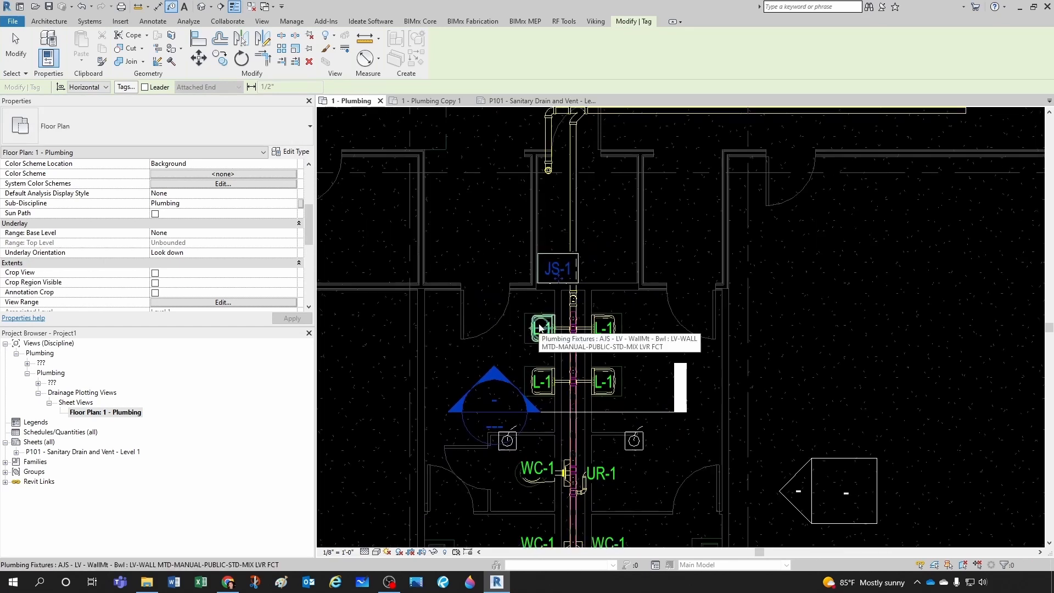
{"action": "key", "text": "Escape"}
Step: Filter a selection of the west-side fixtures down to the four plumbing fixture tags and nudge these tags left, clear of their fixtures
{"action": "scroll", "coordinate": [560, 356], "scroll_direction": "up", "scroll_amount": 1}
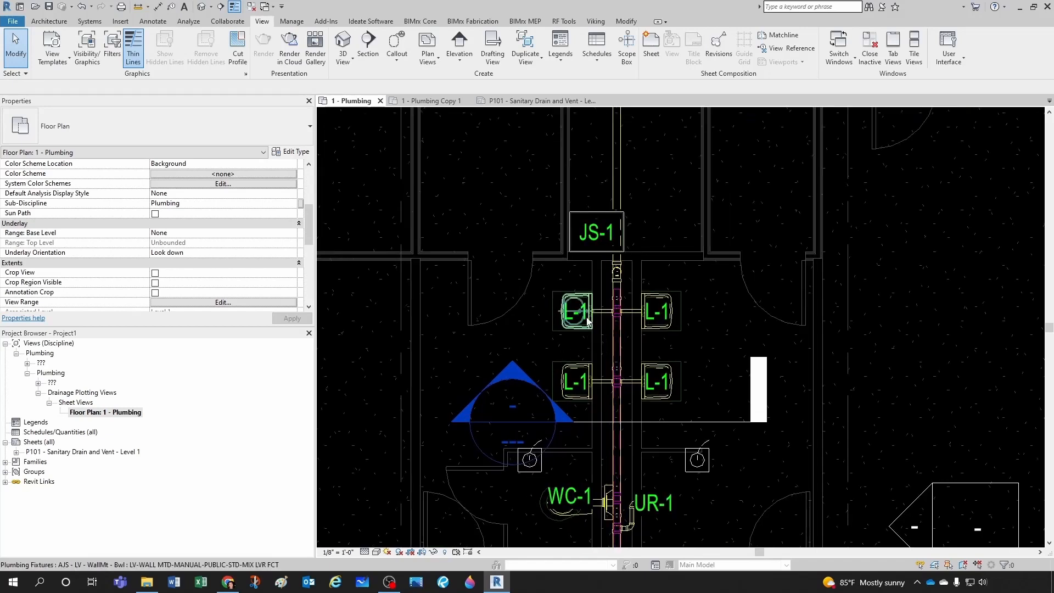
{"action": "scroll", "coordinate": [523, 268], "scroll_direction": "down", "scroll_amount": 2}
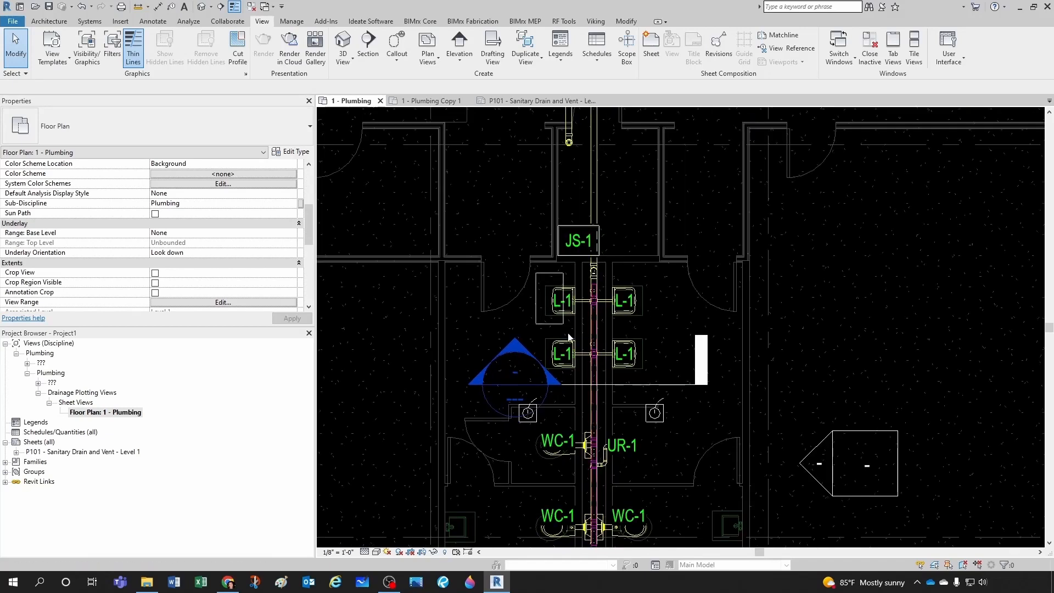
{"action": "left_click_drag", "start_coordinate": [536, 273], "coordinate": [584, 538]}
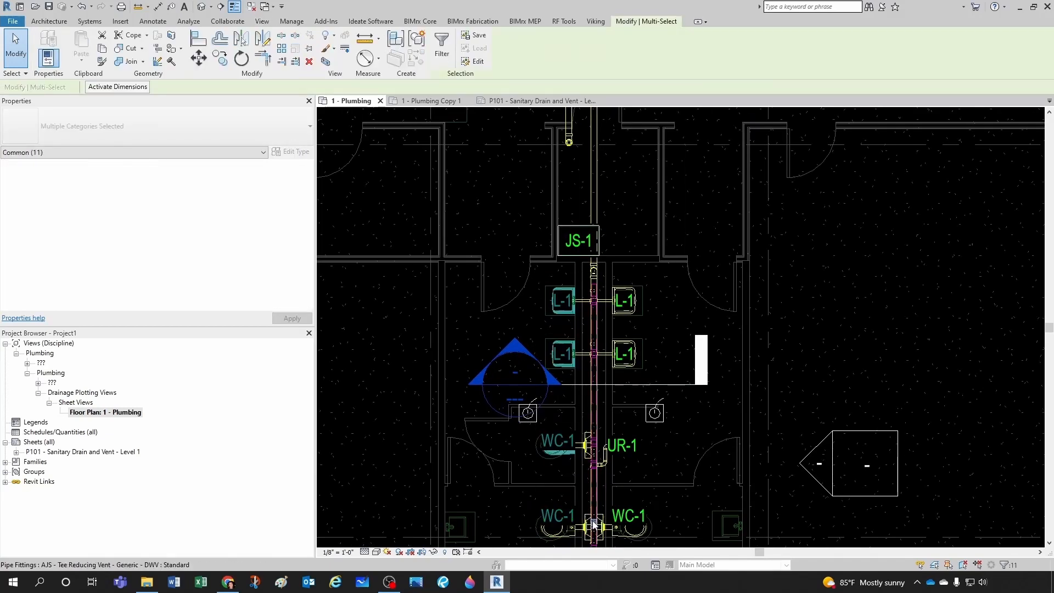
{"action": "left_click", "coordinate": [442, 48]}
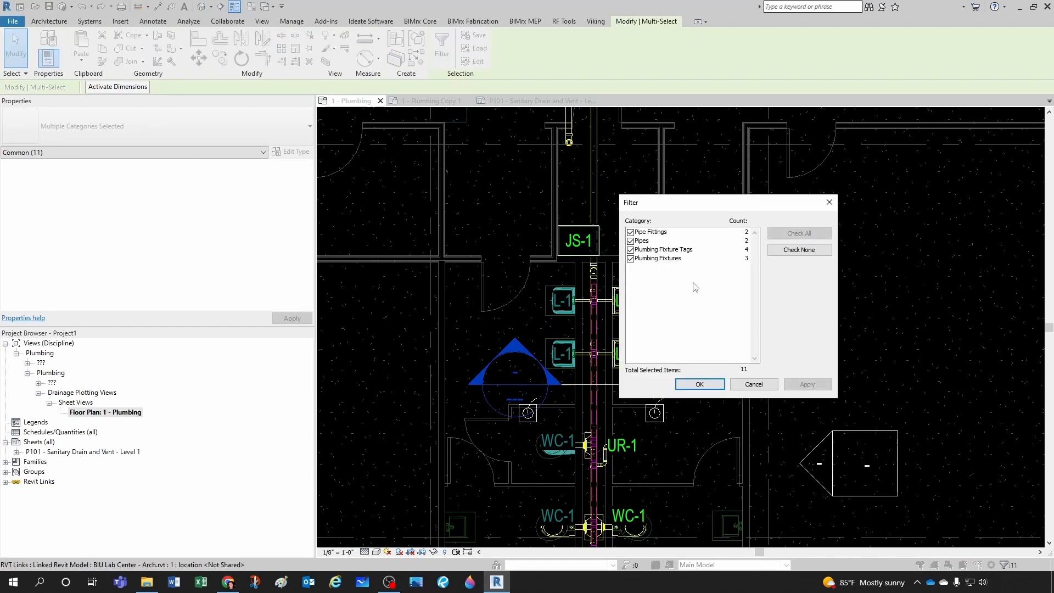
{"action": "left_click", "coordinate": [799, 250]}
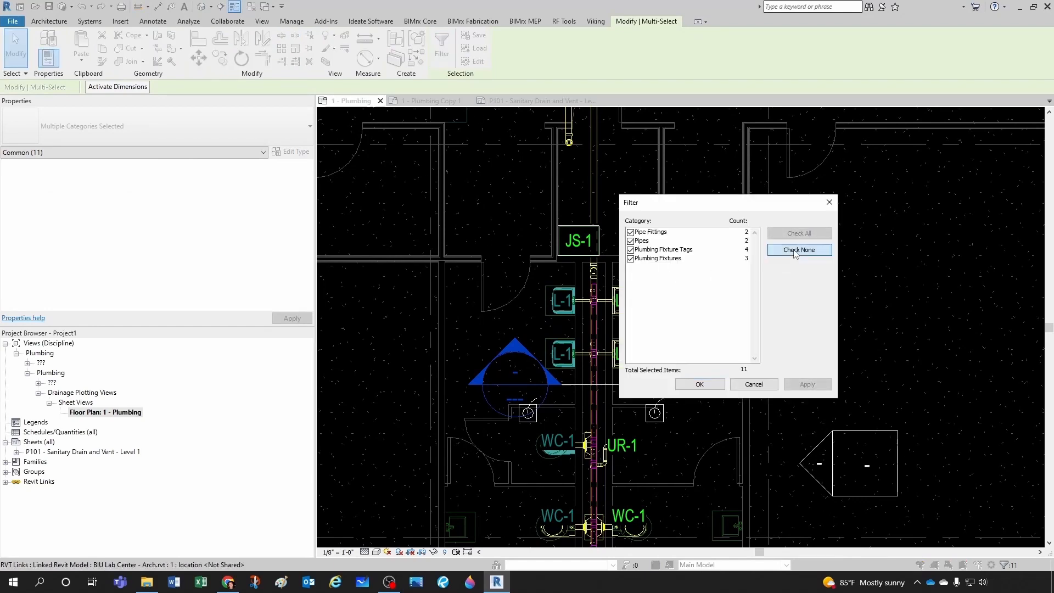
{"action": "left_click", "coordinate": [630, 250]}
{"action": "left_click", "coordinate": [700, 384]}
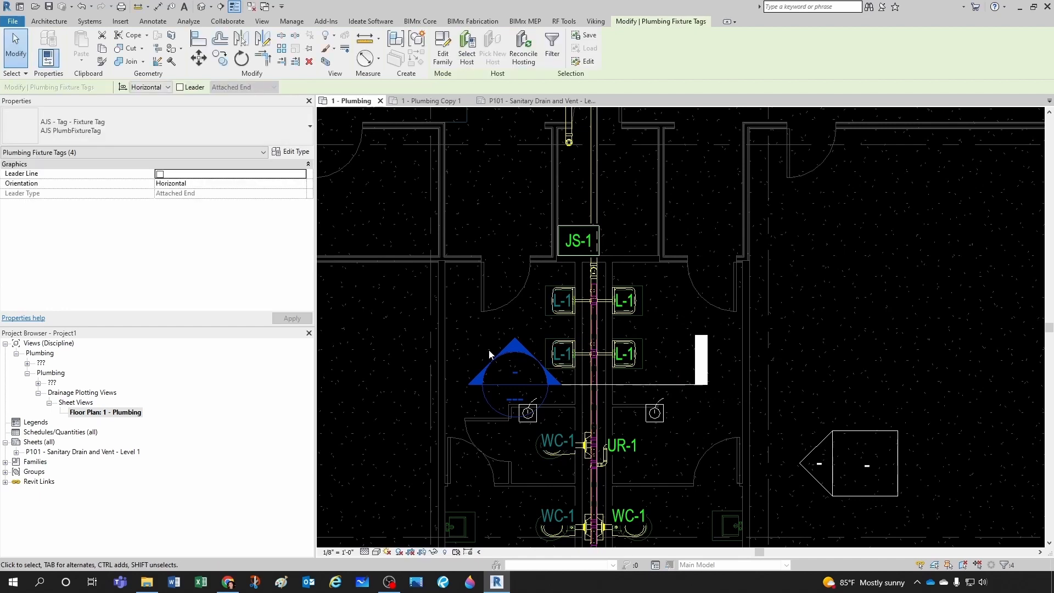
{"action": "key", "text": "Left"}
{"action": "key", "text": "Left"}
{"action": "key", "text": "Left"}
{"action": "key", "text": "Left"}
{"action": "key", "text": "Left"}
{"action": "key", "text": "Left"}
{"action": "key", "text": "Left"}
{"action": "key", "text": "Left"}
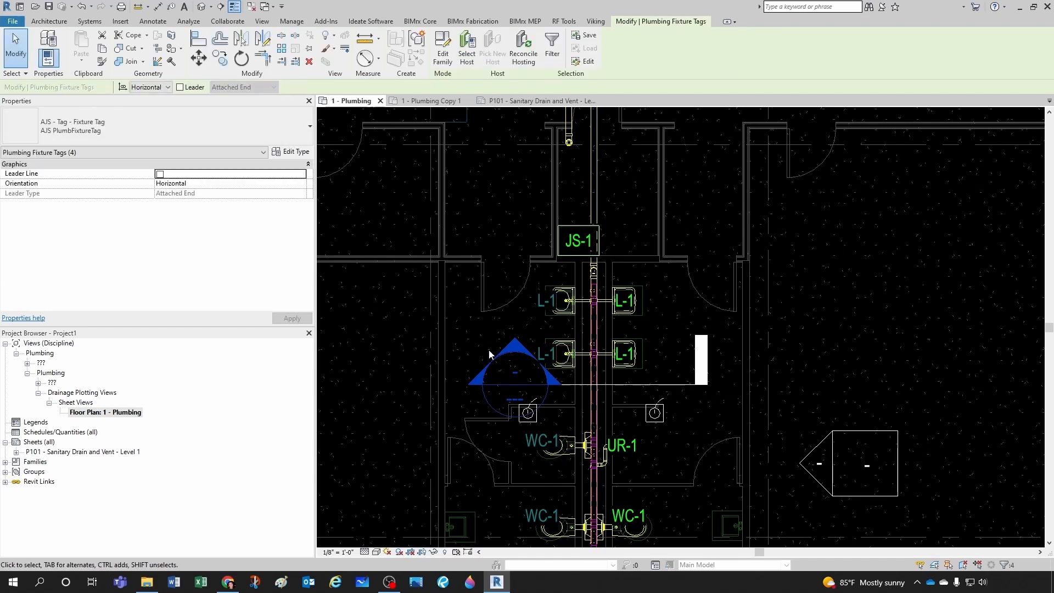
{"action": "key", "text": "Escape"}
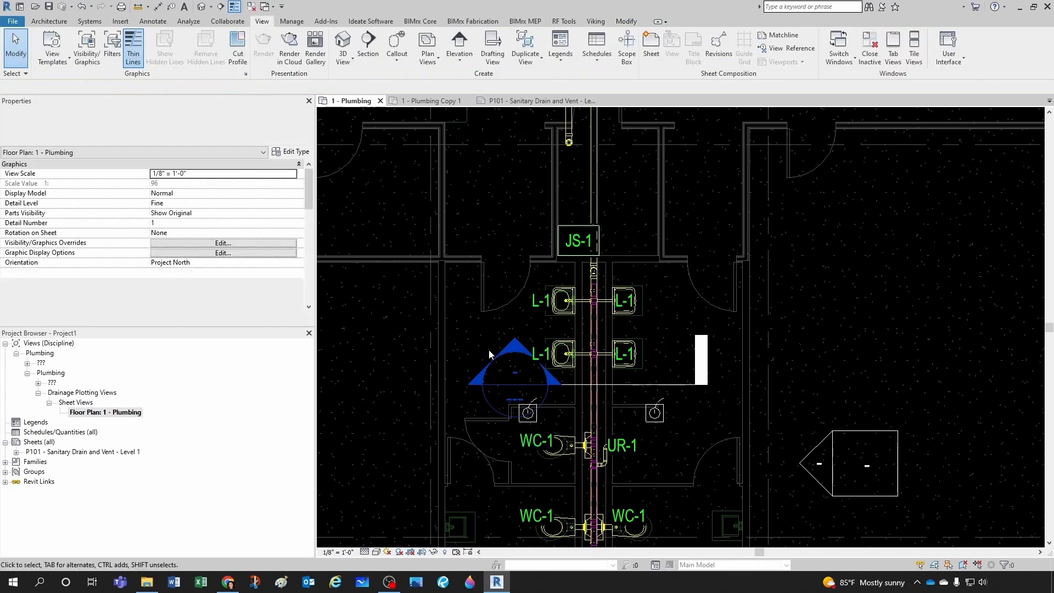
Step: Move the upper west water closet's tag below its fixture and shift the lower west water closet's tag slightly up
{"action": "scroll", "coordinate": [499, 401], "scroll_direction": "down", "scroll_amount": 1}
{"action": "scroll", "coordinate": [516, 426], "scroll_direction": "up", "scroll_amount": 1}
{"action": "left_click_drag", "start_coordinate": [520, 424], "coordinate": [523, 447]}
{"action": "scroll", "coordinate": [516, 428], "scroll_direction": "up", "scroll_amount": 1}
{"action": "left_click", "coordinate": [520, 421]}
{"action": "key", "text": "Escape"}
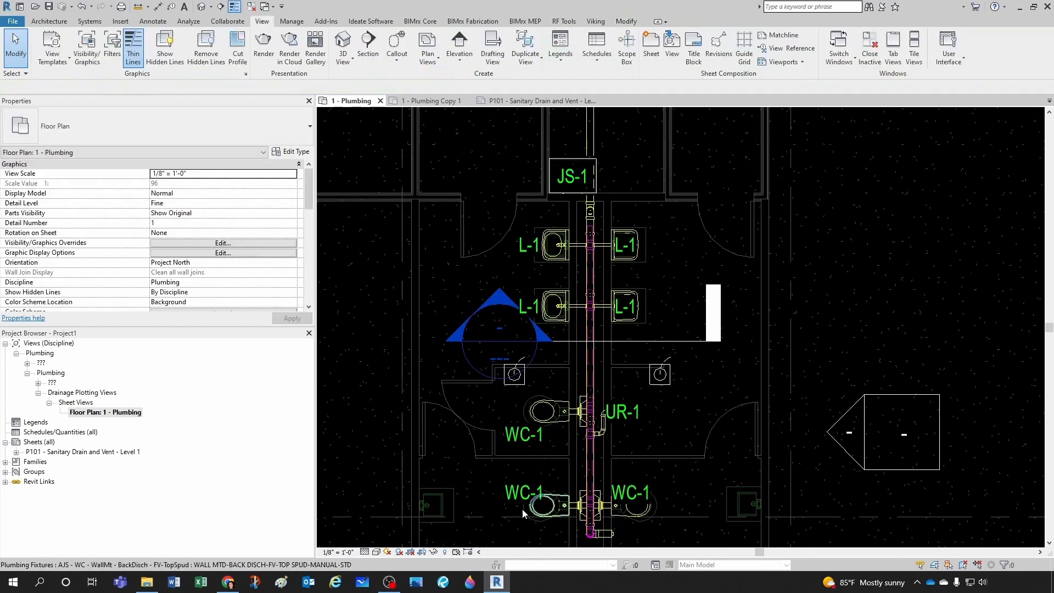
{"action": "left_click", "coordinate": [524, 508]}
{"action": "left_click_drag", "start_coordinate": [524, 510], "coordinate": [525, 499]}
{"action": "scroll", "coordinate": [551, 436], "scroll_direction": "down", "scroll_amount": 3}
{"action": "key", "text": "Escape"}
Step: Change the two lower water closets to the type WALL MTD-BACK DISCH-FV-TOP SPUD-MANUAL-ADA
{"action": "scroll", "coordinate": [558, 489], "scroll_direction": "up", "scroll_amount": 3}
{"action": "middle_click_drag", "start_coordinate": [558, 489], "coordinate": [536, 446]}
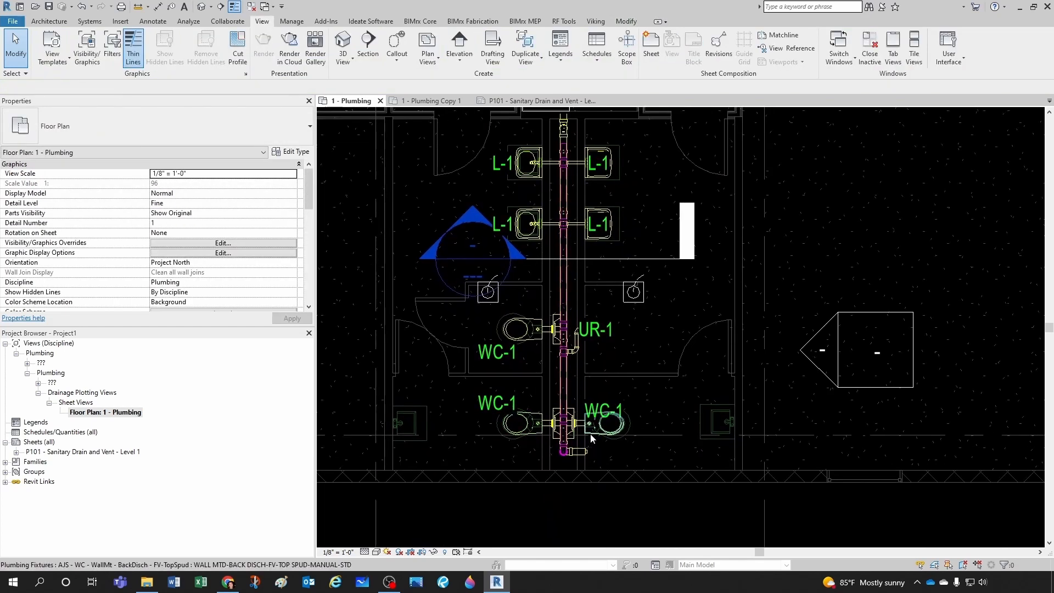
{"action": "left_click", "coordinate": [528, 438]}
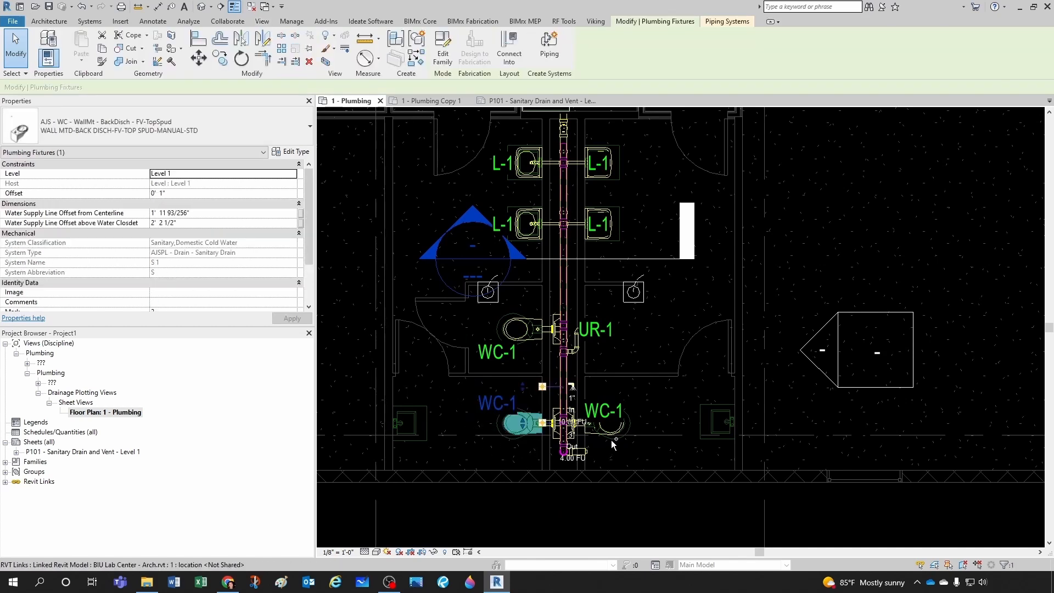
{"action": "left_click", "coordinate": [610, 431], "text": "ctrl"}
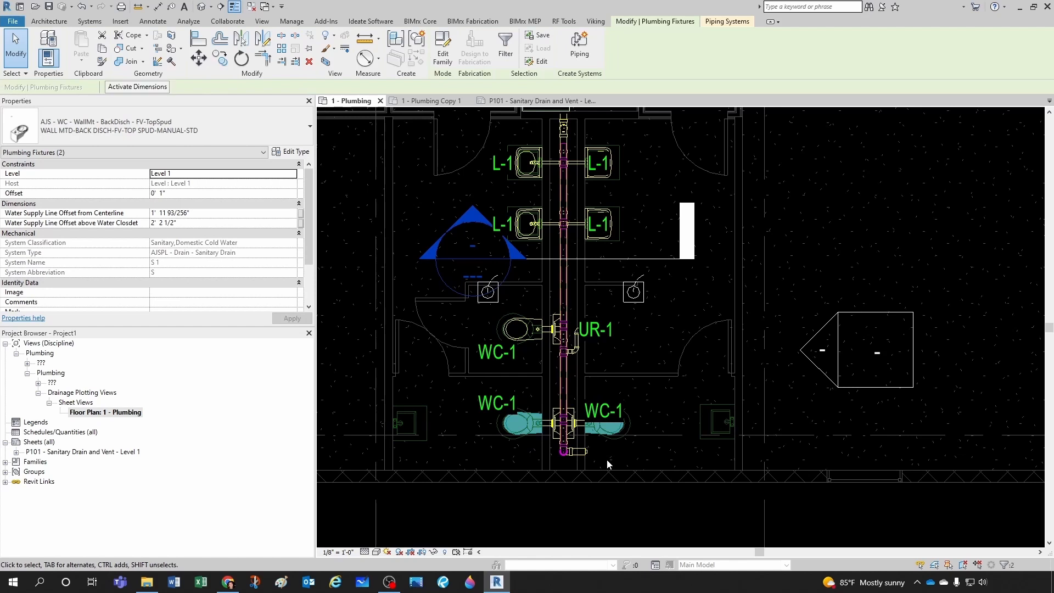
{"action": "left_click", "coordinate": [291, 152]}
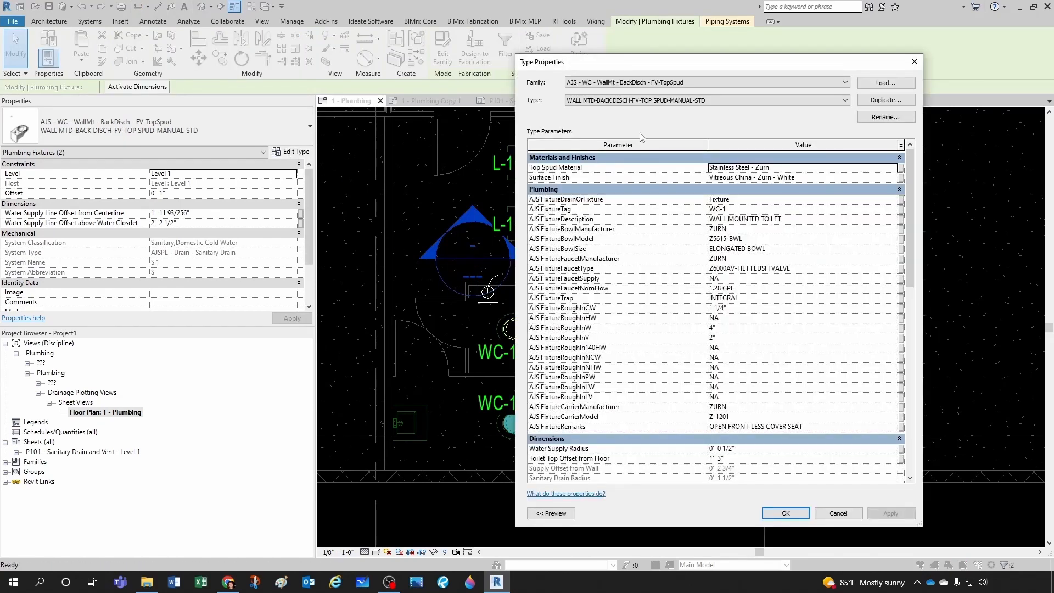
{"action": "left_click", "coordinate": [641, 102]}
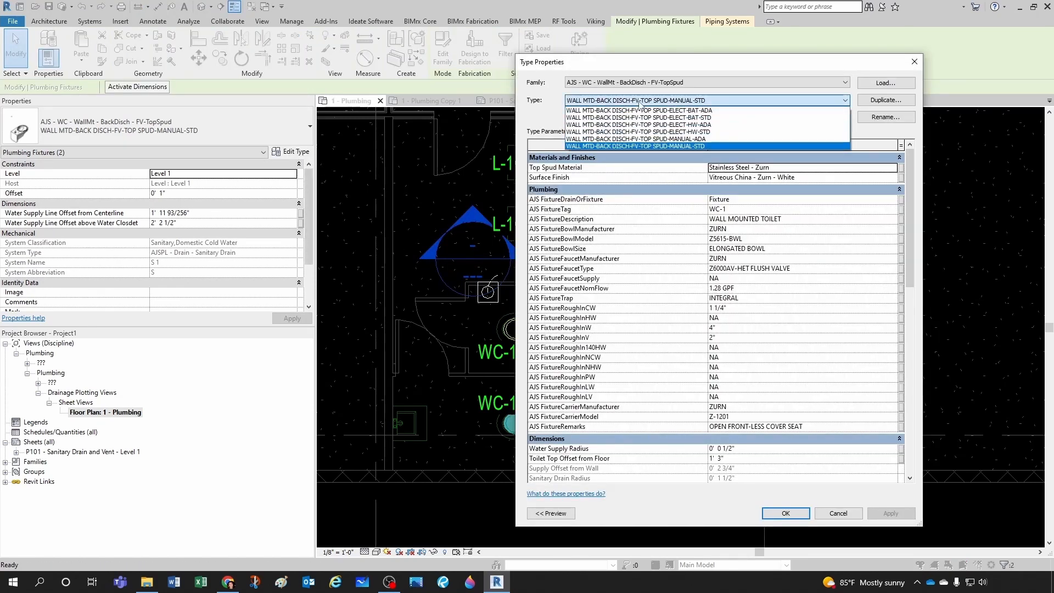
{"action": "left_click", "coordinate": [700, 140]}
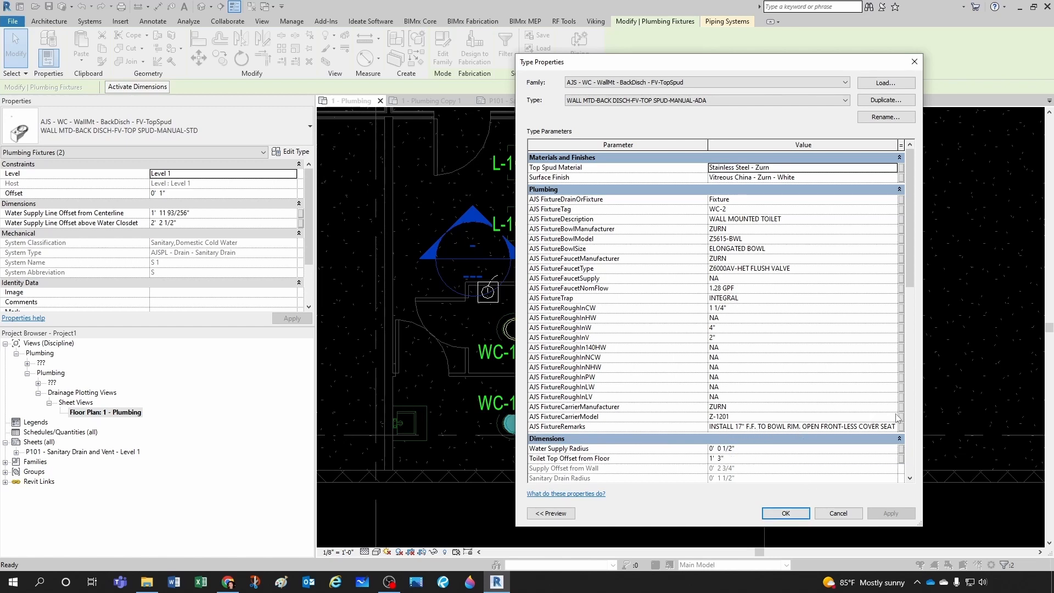
{"action": "left_click", "coordinate": [798, 515]}
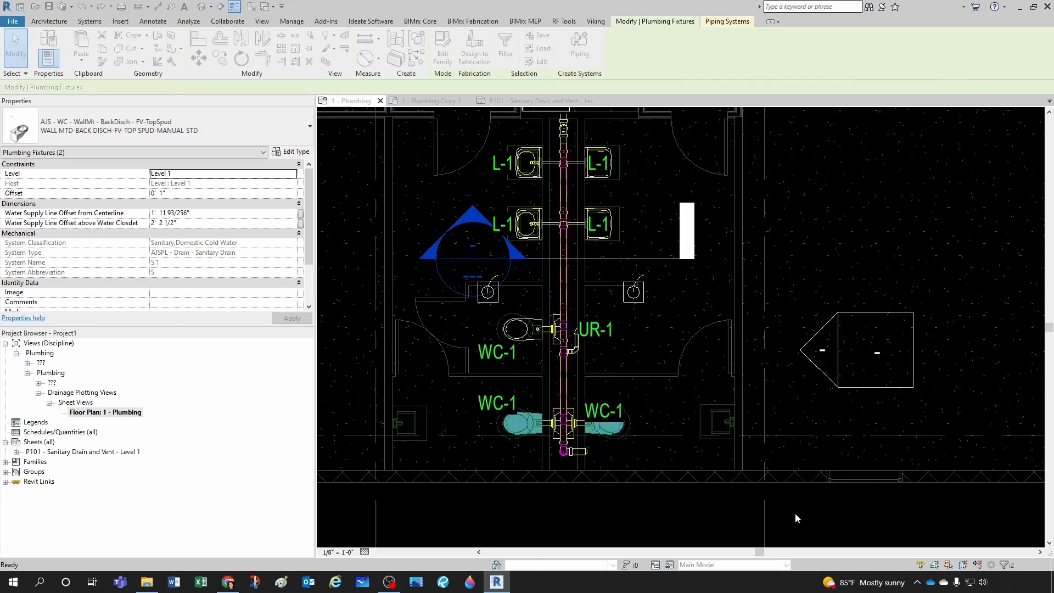
{"action": "left_click", "coordinate": [641, 387]}
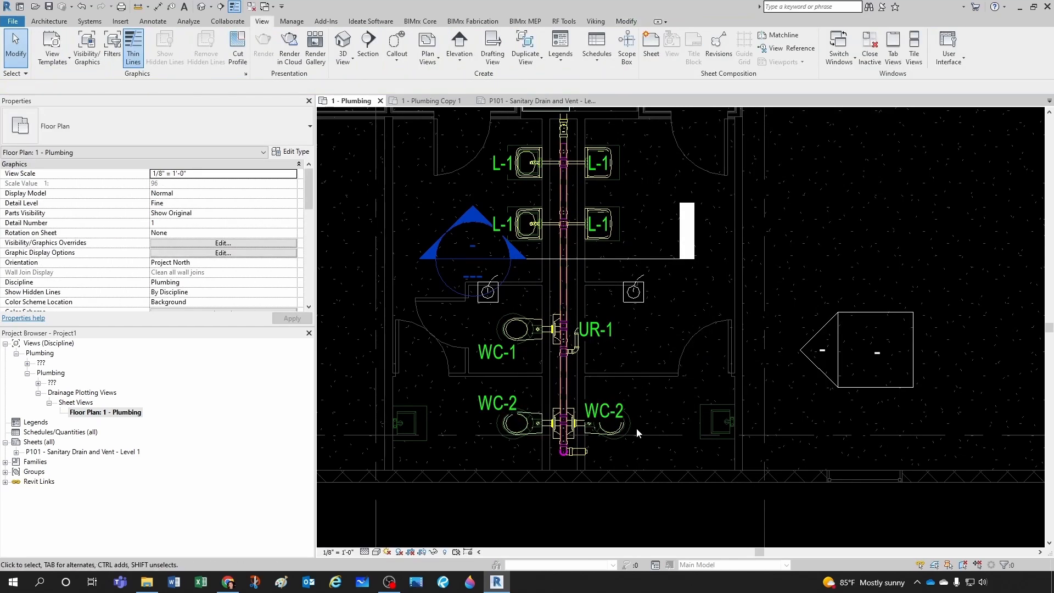
Step: View the AJS Plumbing Fixture Schedule in its own project file and copy the plumbing fixture and drain schedule graphics from sheet A101
{"action": "scroll", "coordinate": [588, 441], "scroll_direction": "down", "scroll_amount": 2}
{"action": "middle_click_drag", "start_coordinate": [552, 372], "coordinate": [528, 402]}
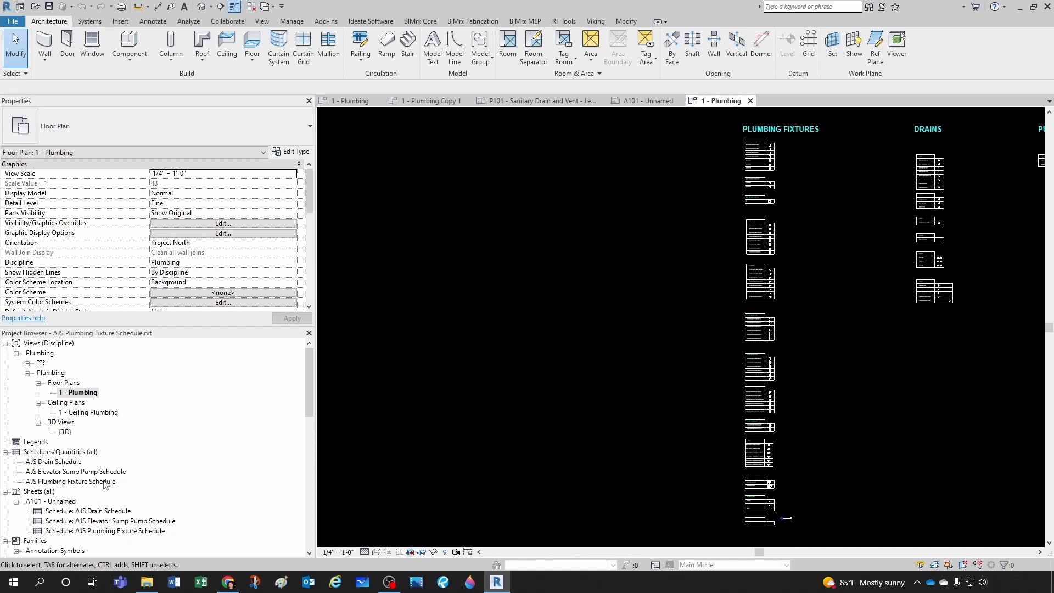
{"action": "double_click", "coordinate": [74, 482]}
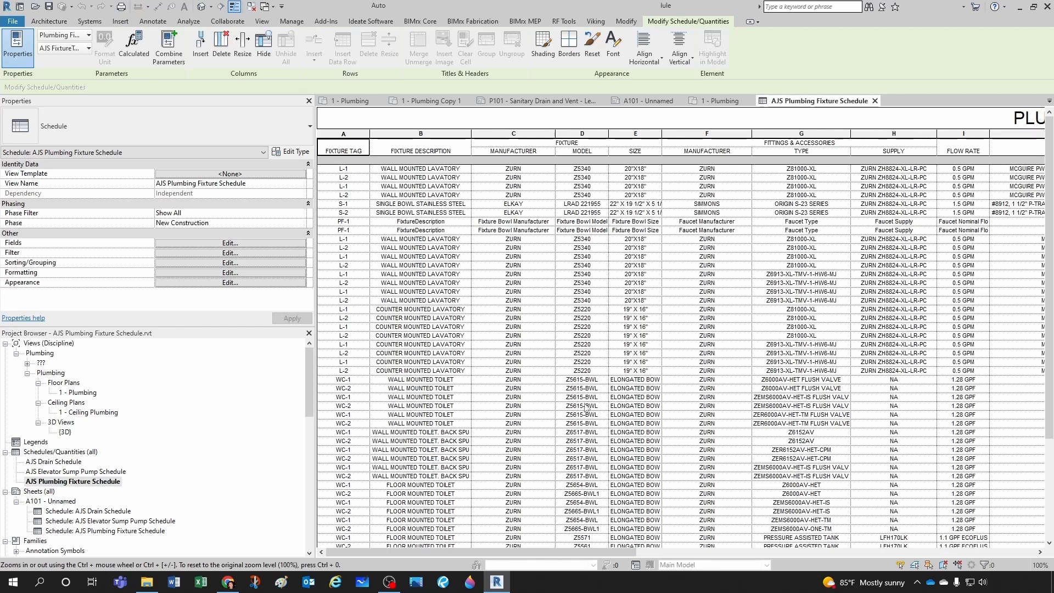
{"action": "left_click", "coordinate": [648, 100]}
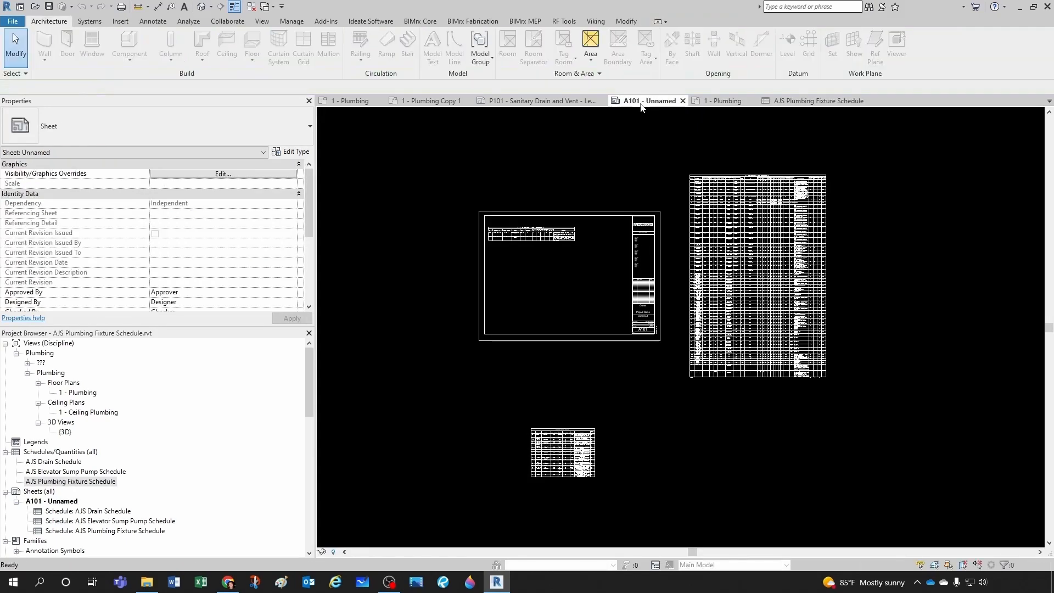
{"action": "scroll", "coordinate": [670, 335], "scroll_direction": "down", "scroll_amount": 5}
{"action": "left_click", "coordinate": [667, 335]}
{"action": "left_click", "coordinate": [626, 349], "text": "ctrl"}
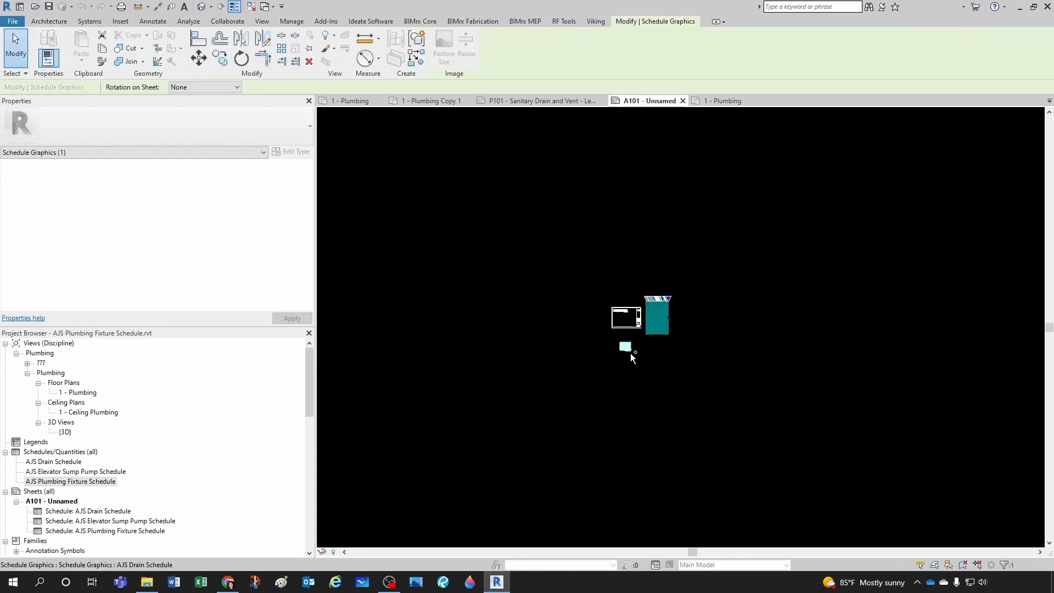
{"action": "left_click", "coordinate": [102, 49]}
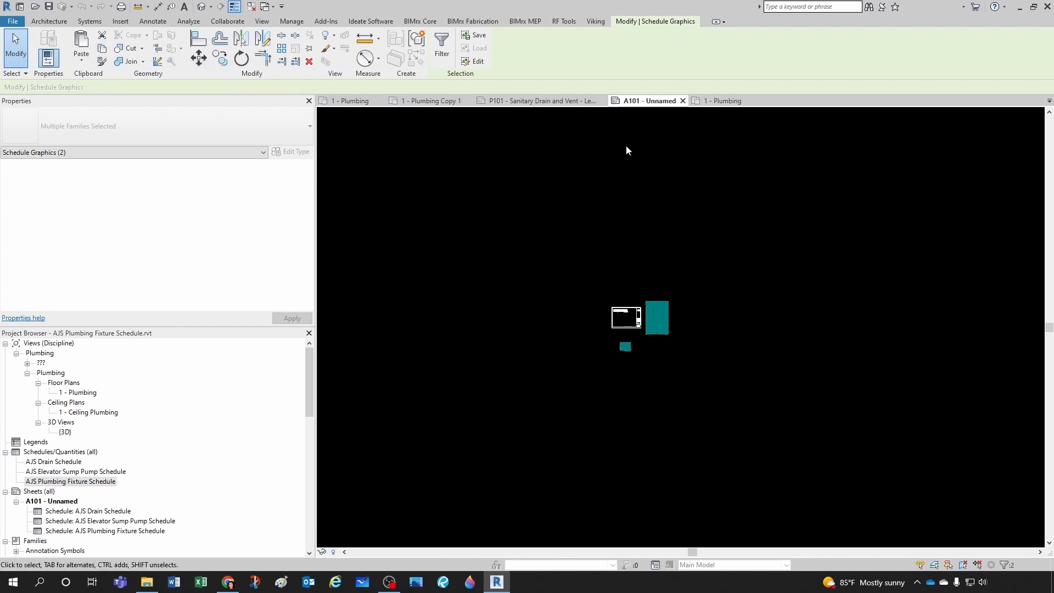
Step: Return to sheet P101 in Project1 and create a new sheet with the E1 30x42 Horizontal title block
{"action": "left_click", "coordinate": [514, 102]}
{"action": "left_click", "coordinate": [527, 102]}
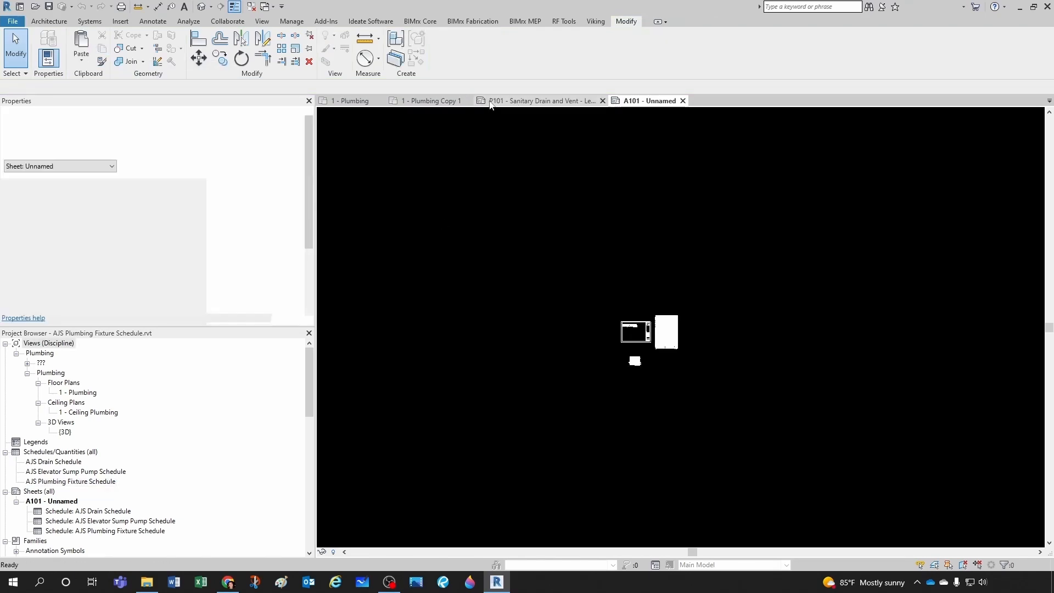
{"action": "right_click", "coordinate": [56, 442]}
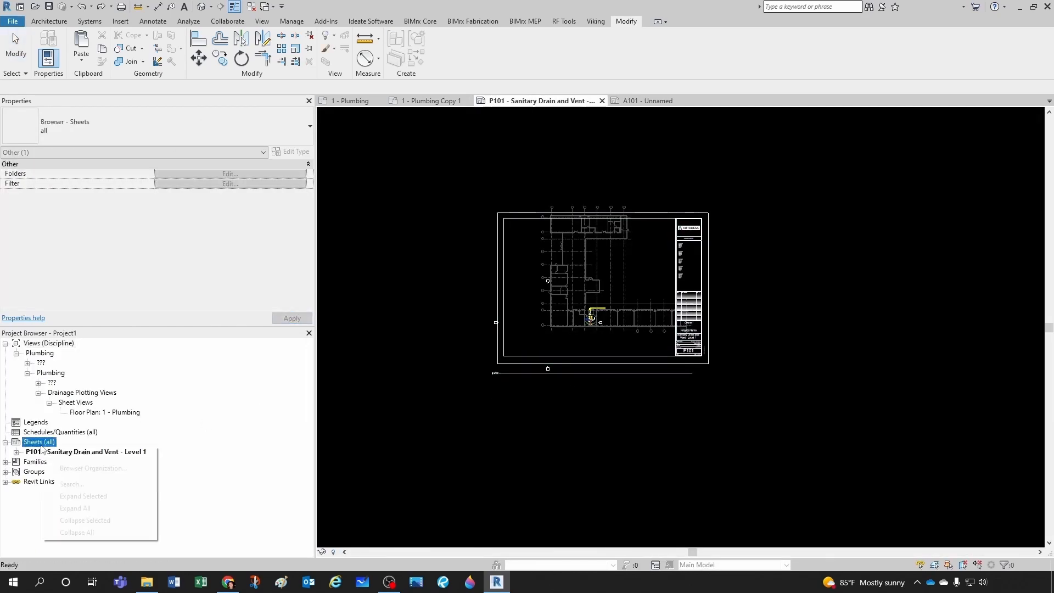
{"action": "left_click", "coordinate": [55, 453]}
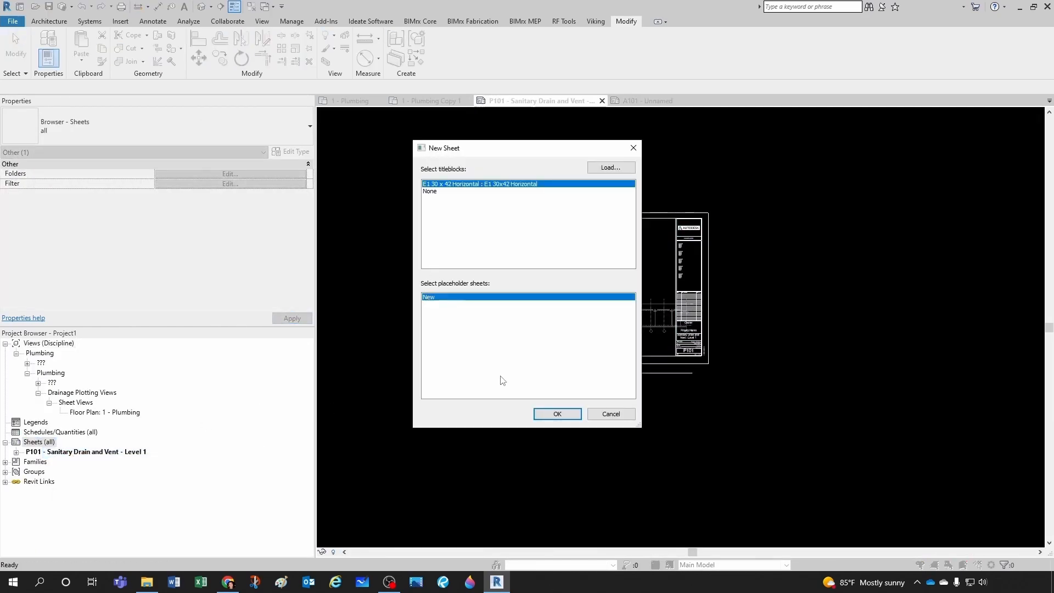
{"action": "left_click", "coordinate": [544, 414]}
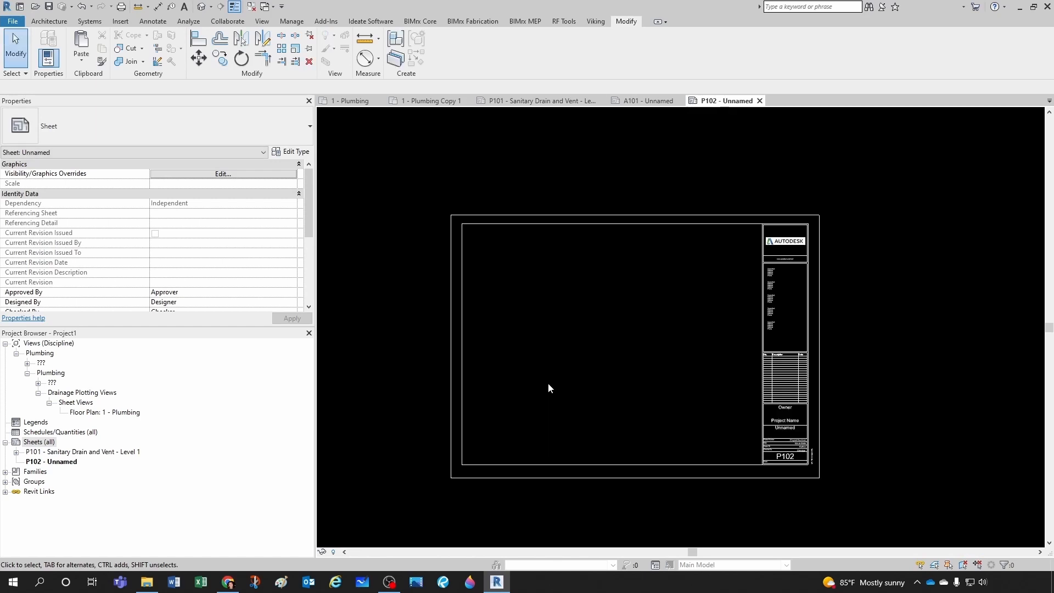
Step: Paste the copied schedules onto the new sheet, aligned to the current view
{"action": "left_click", "coordinate": [76, 60]}
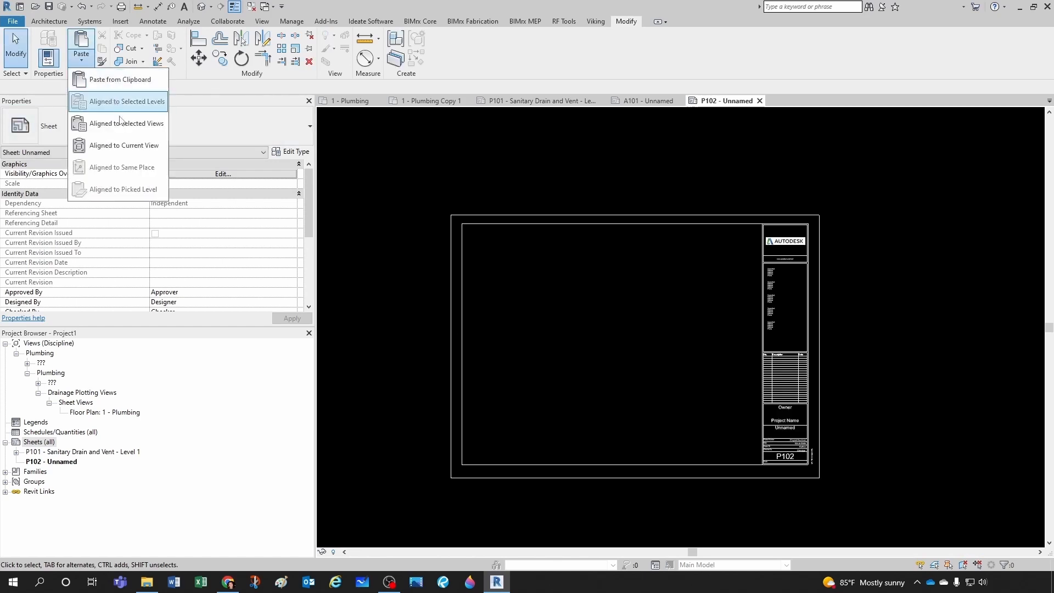
{"action": "left_click", "coordinate": [127, 146]}
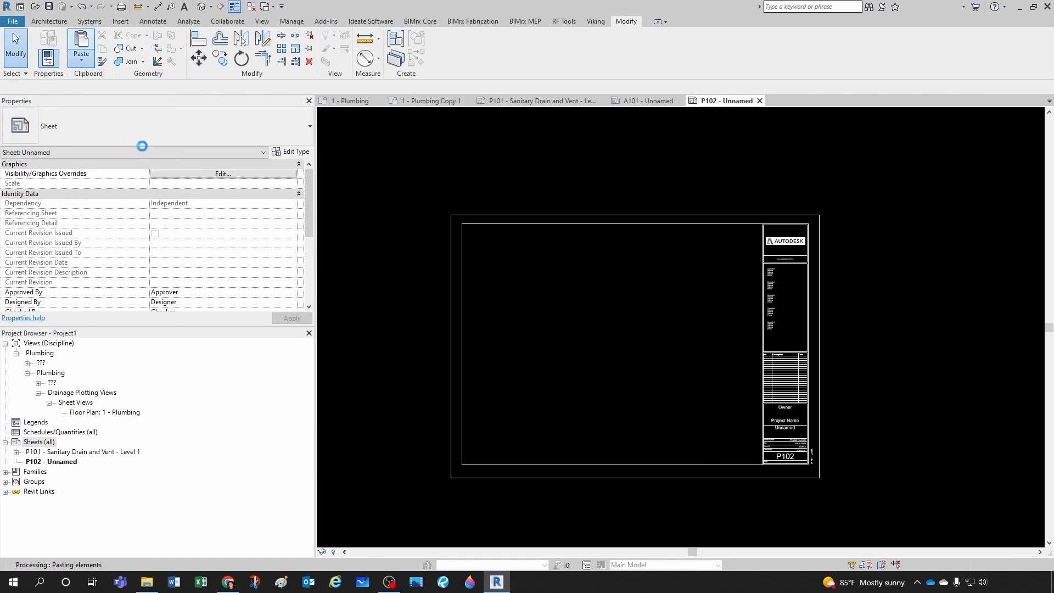
{"action": "scroll", "coordinate": [591, 335], "scroll_direction": "down", "scroll_amount": 3}
{"action": "left_click", "coordinate": [589, 335]}
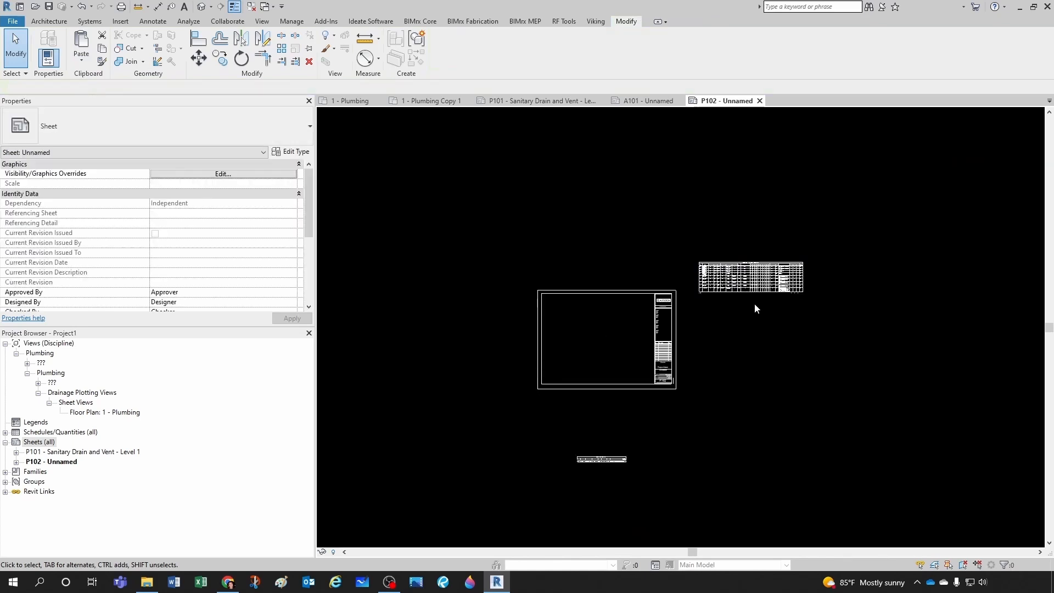
Step: Move the plumbing fixture schedule inside the upper part of the sheet border and check its fixture rows
{"action": "left_click_drag", "start_coordinate": [753, 266], "coordinate": [551, 318]}
{"action": "left_click", "coordinate": [531, 350]}
{"action": "scroll", "coordinate": [481, 311], "scroll_direction": "up", "scroll_amount": 5}
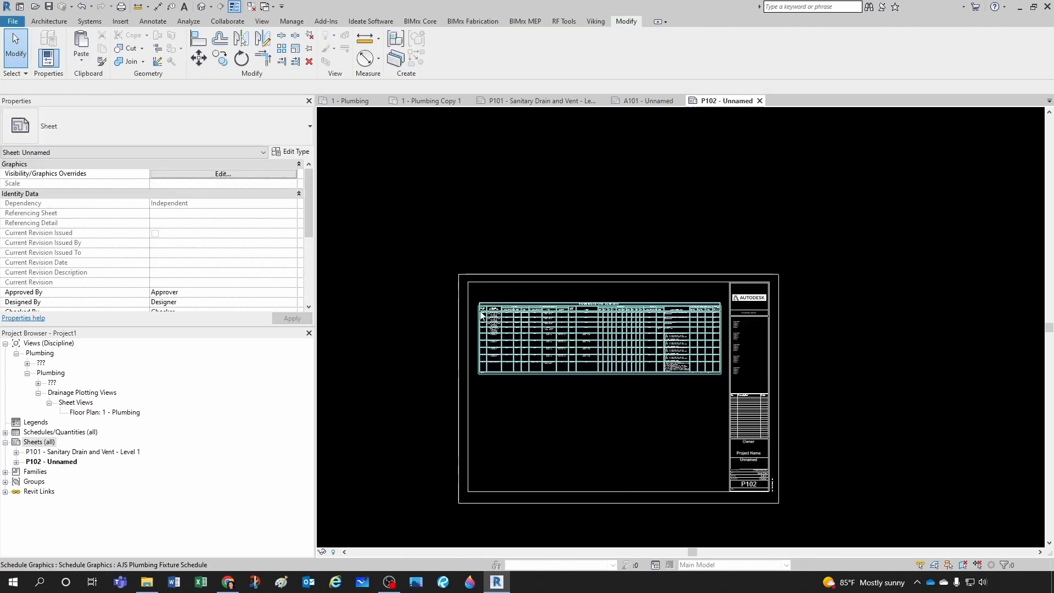
{"action": "scroll", "coordinate": [529, 344], "scroll_direction": "up", "scroll_amount": 6}
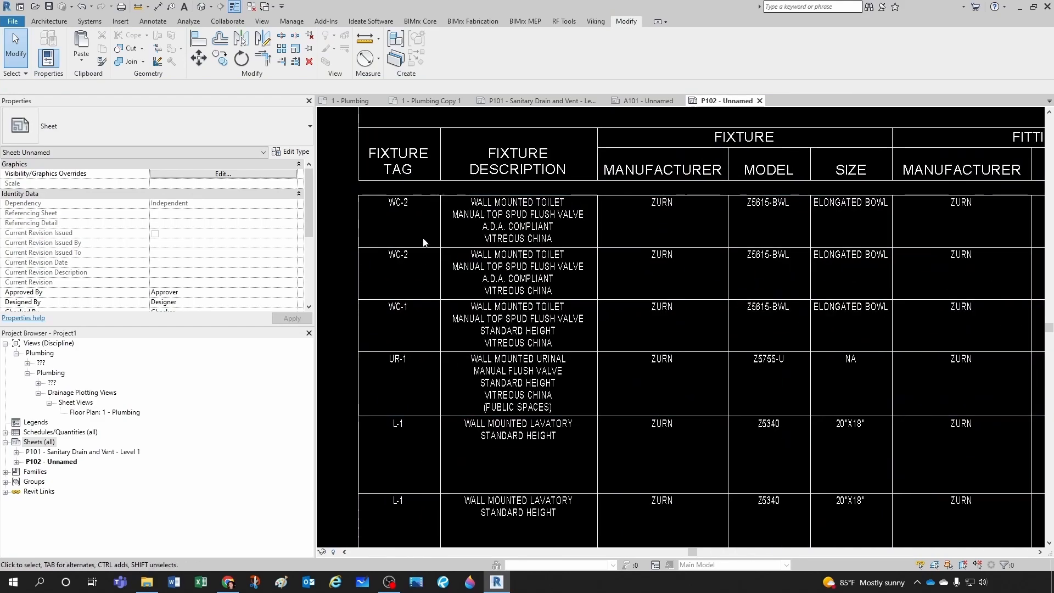
{"action": "scroll", "coordinate": [424, 242], "scroll_direction": "down", "scroll_amount": 3}
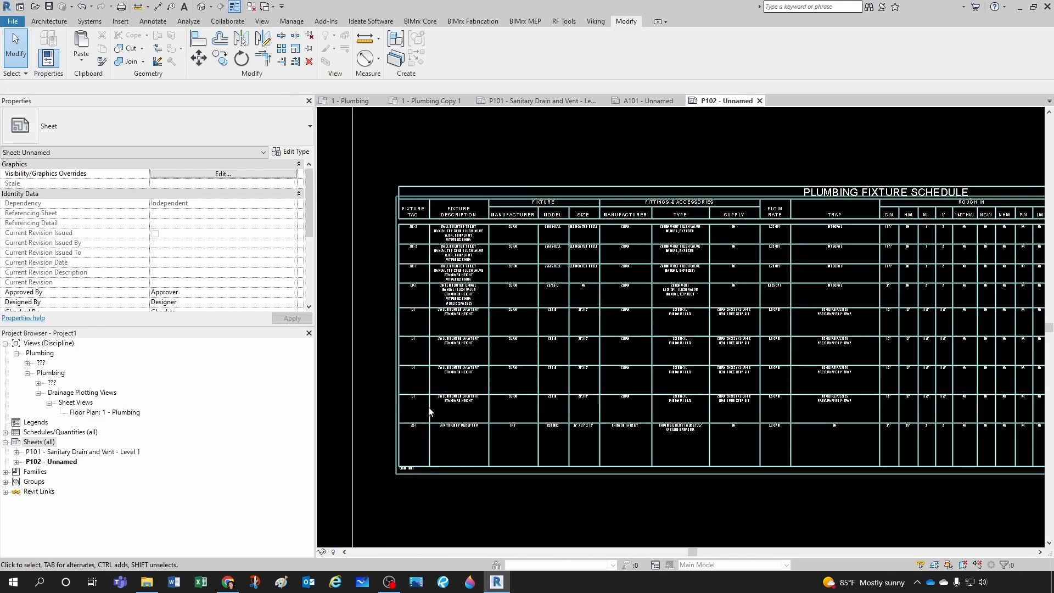
{"action": "scroll", "coordinate": [470, 286], "scroll_direction": "down", "scroll_amount": 1}
{"action": "scroll", "coordinate": [468, 286], "scroll_direction": "down", "scroll_amount": 1}
{"action": "scroll", "coordinate": [736, 290], "scroll_direction": "up", "scroll_amount": 4}
Step: Move the drain schedule from below the sheet border into the sheet, beneath the plumbing fixture schedule
{"action": "middle_click_drag", "start_coordinate": [784, 350], "coordinate": [594, 218]}
{"action": "scroll", "coordinate": [689, 293], "scroll_direction": "down", "scroll_amount": 6}
{"action": "scroll", "coordinate": [612, 417], "scroll_direction": "up", "scroll_amount": 3}
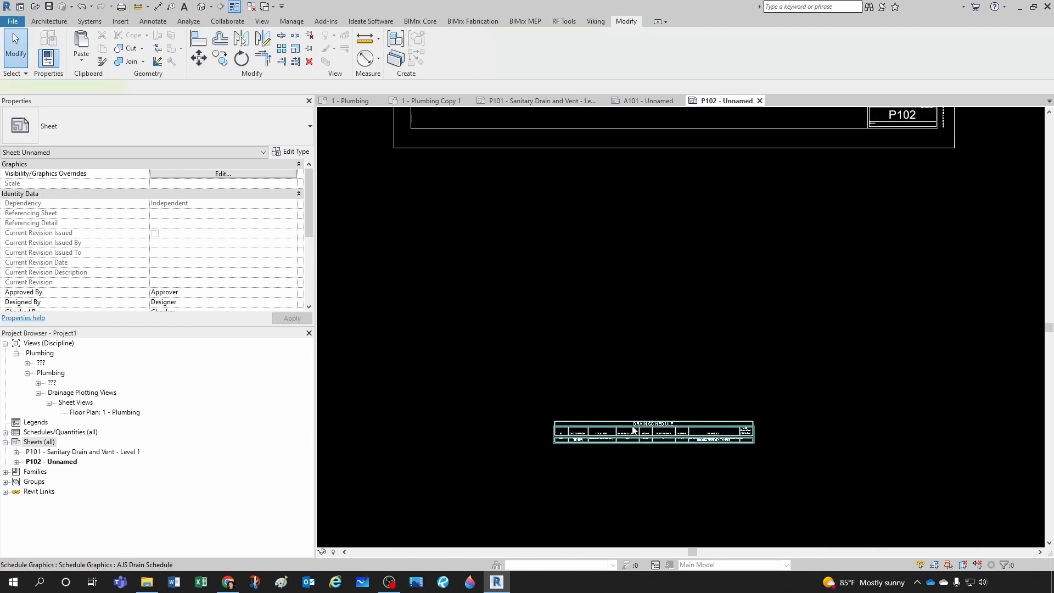
{"action": "left_click", "coordinate": [650, 424]}
{"action": "left_click_drag", "start_coordinate": [670, 427], "coordinate": [637, 167]}
{"action": "scroll", "coordinate": [637, 167], "scroll_direction": "up", "scroll_amount": 1}
{"action": "middle_click_drag", "start_coordinate": [636, 170], "coordinate": [640, 510]}
{"action": "left_click_drag", "start_coordinate": [631, 448], "coordinate": [537, 278]}
{"action": "key", "text": "Escape"}
Step: Examine the drain schedule's columns and floor drain row, and the fixture entries of the plumbing fixture schedule above it
{"action": "scroll", "coordinate": [537, 279], "scroll_direction": "up", "scroll_amount": 6}
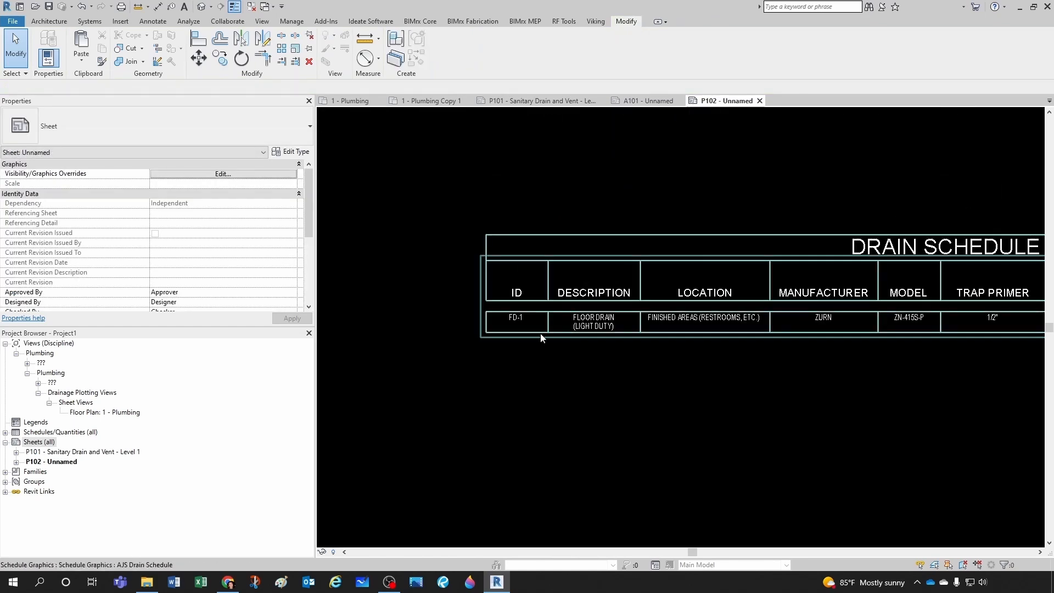
{"action": "scroll", "coordinate": [569, 317], "scroll_direction": "down", "scroll_amount": 4}
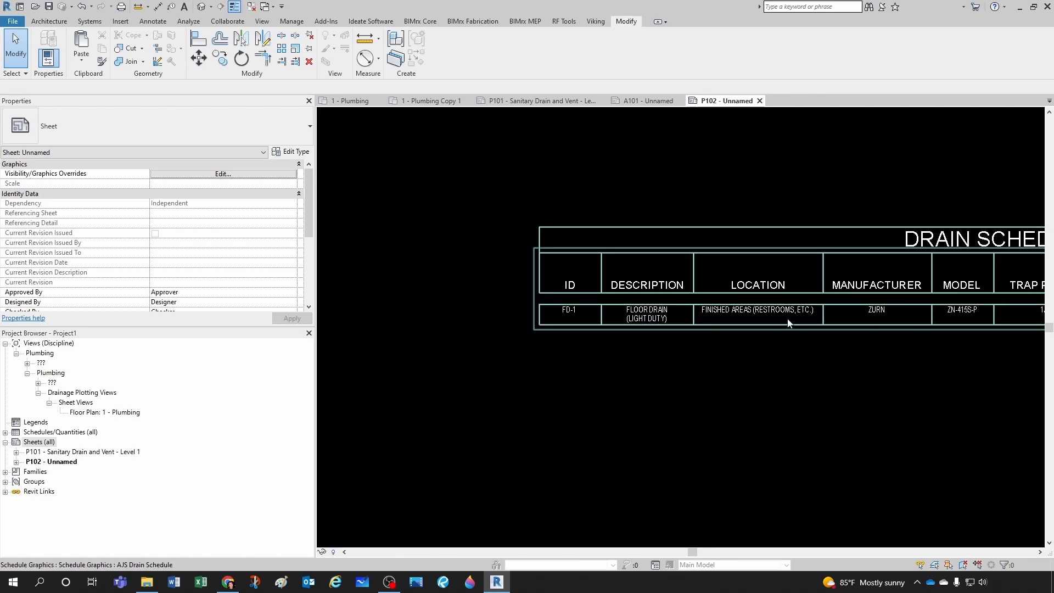
{"action": "middle_click_drag", "start_coordinate": [813, 321], "coordinate": [538, 344]}
{"action": "scroll", "coordinate": [539, 341], "scroll_direction": "down", "scroll_amount": 1}
{"action": "scroll", "coordinate": [603, 333], "scroll_direction": "up", "scroll_amount": 1}
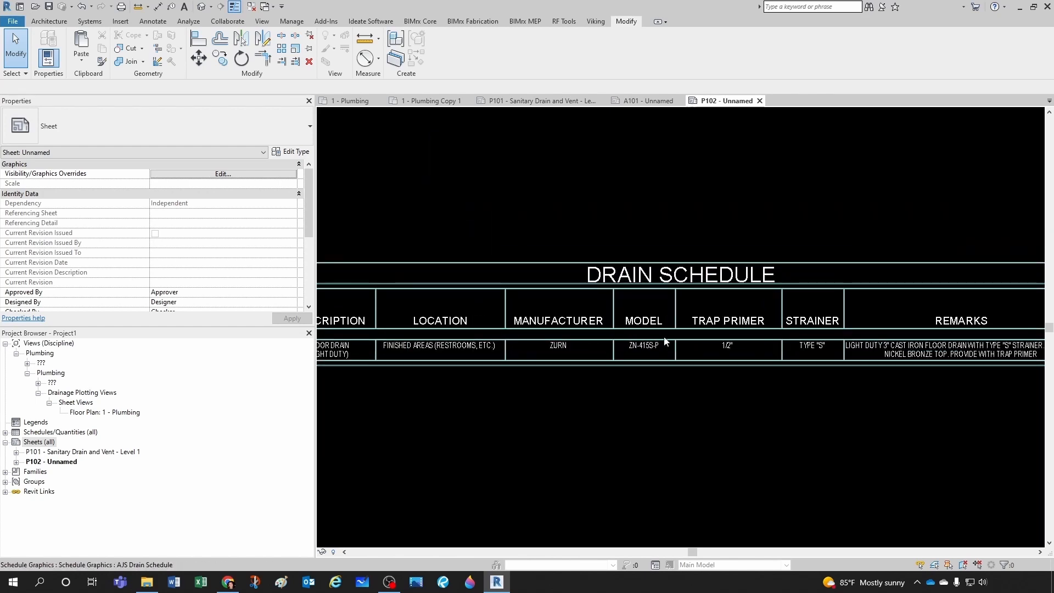
{"action": "middle_click_drag", "start_coordinate": [782, 351], "coordinate": [541, 363]}
{"action": "scroll", "coordinate": [540, 366], "scroll_direction": "down", "scroll_amount": 6}
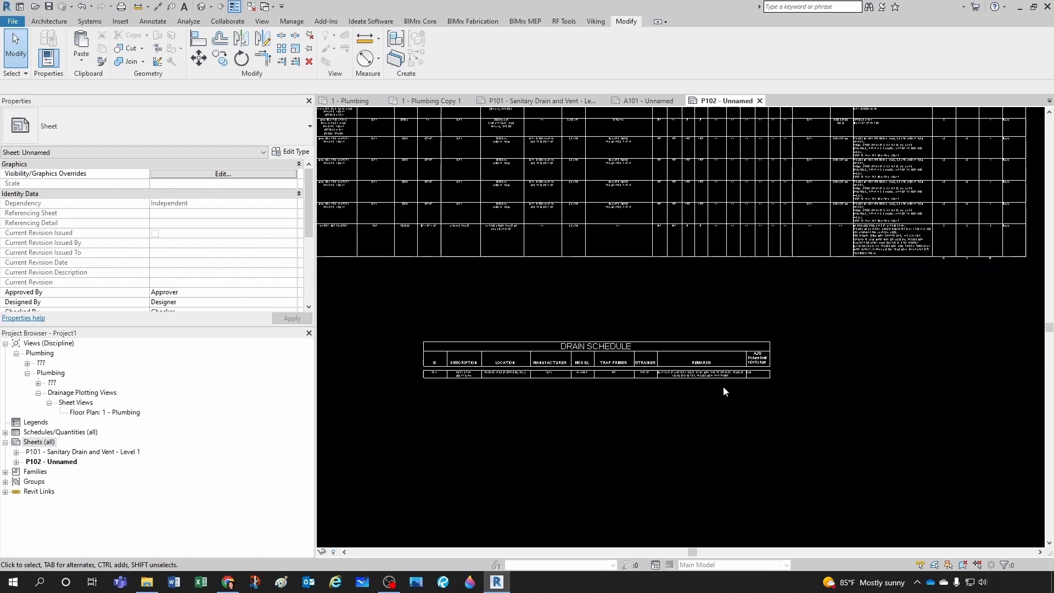
{"action": "middle_click_drag", "start_coordinate": [642, 306], "coordinate": [616, 384]}
{"action": "scroll", "coordinate": [449, 274], "scroll_direction": "up", "scroll_amount": 4}
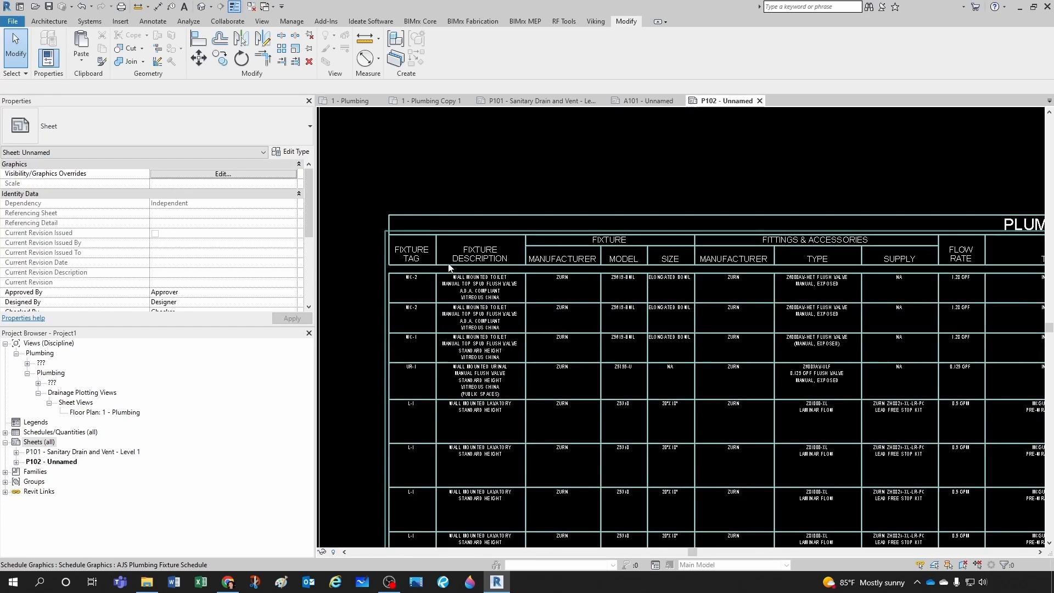
{"action": "scroll", "coordinate": [578, 407], "scroll_direction": "down", "scroll_amount": 3}
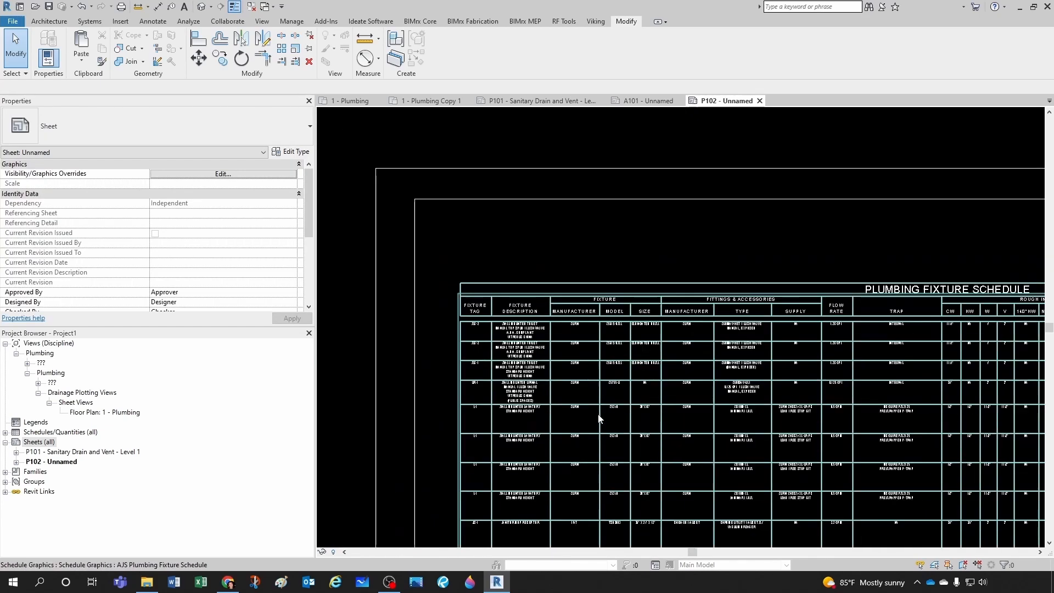
{"action": "scroll", "coordinate": [793, 443], "scroll_direction": "down", "scroll_amount": 2}
{"action": "scroll", "coordinate": [892, 390], "scroll_direction": "down", "scroll_amount": 2}
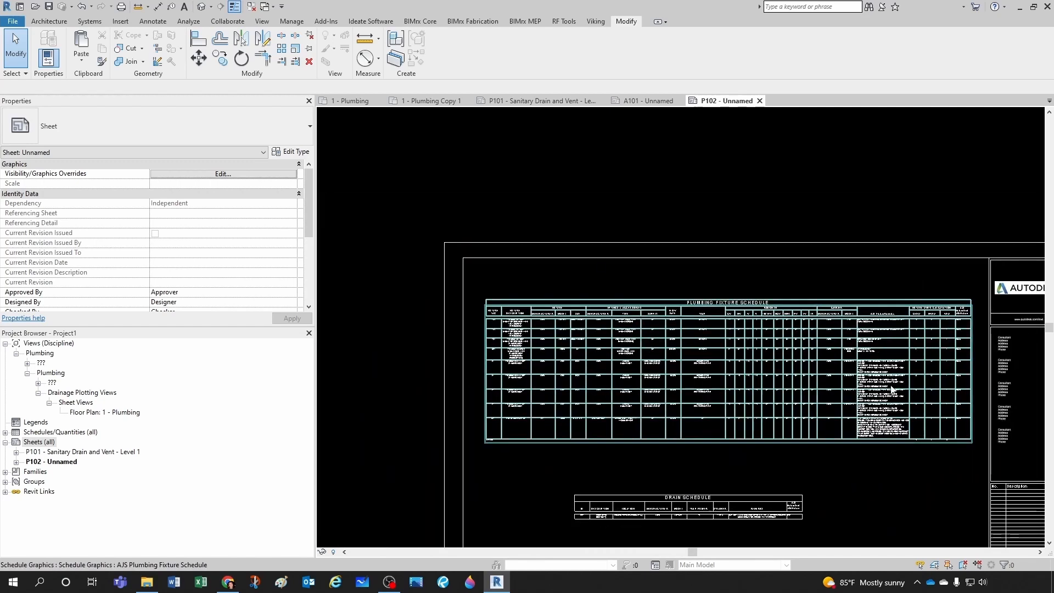